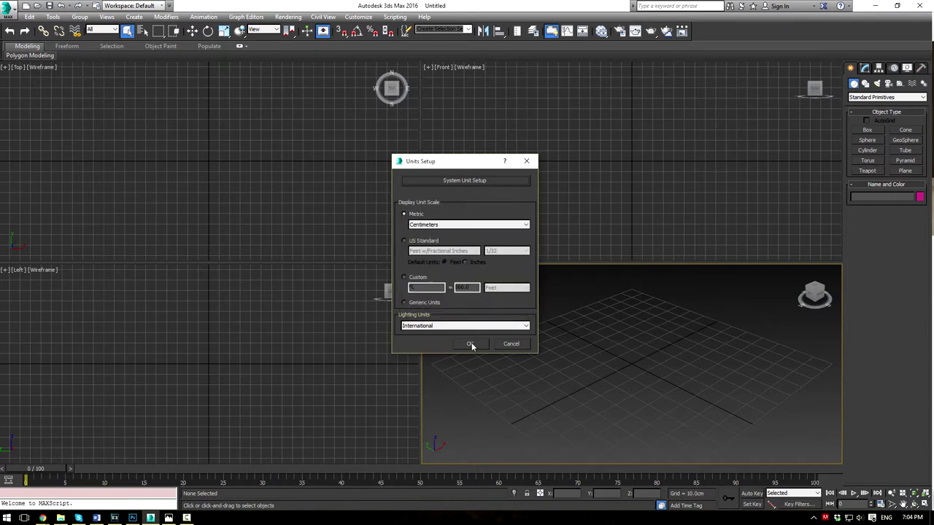
Step: Confirm centimetres as the metric display unit and bring up Pedestal Sink Reference.jpg, moving it clear of the viewports
left_click(470, 344)
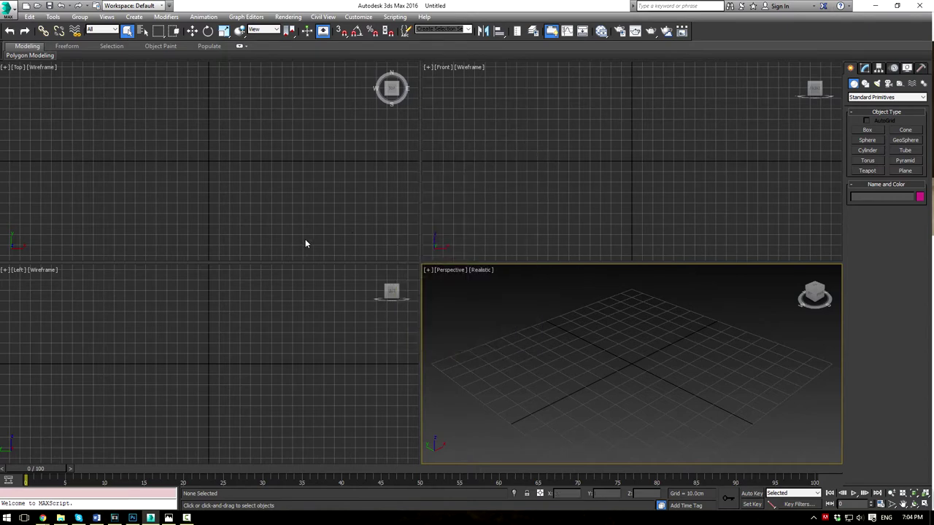
left_click(168, 517)
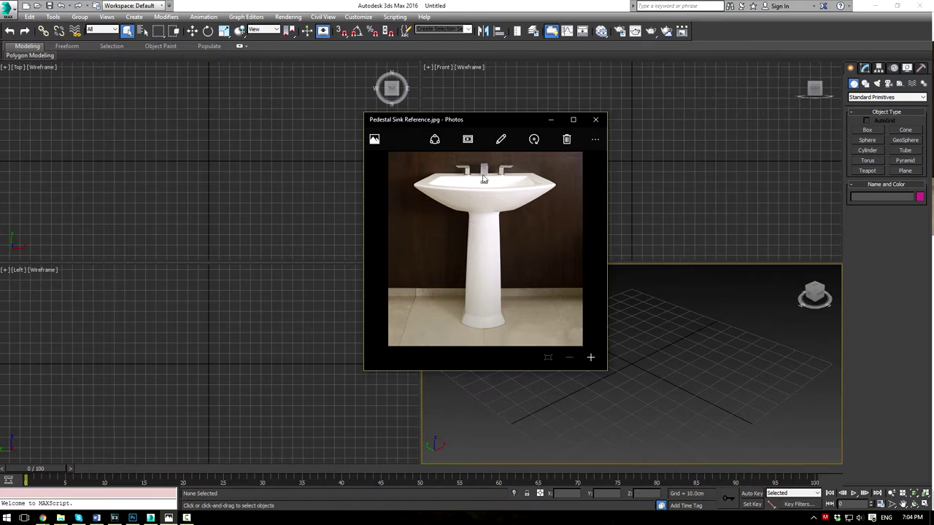
left_click_drag(476, 122, 0, 86)
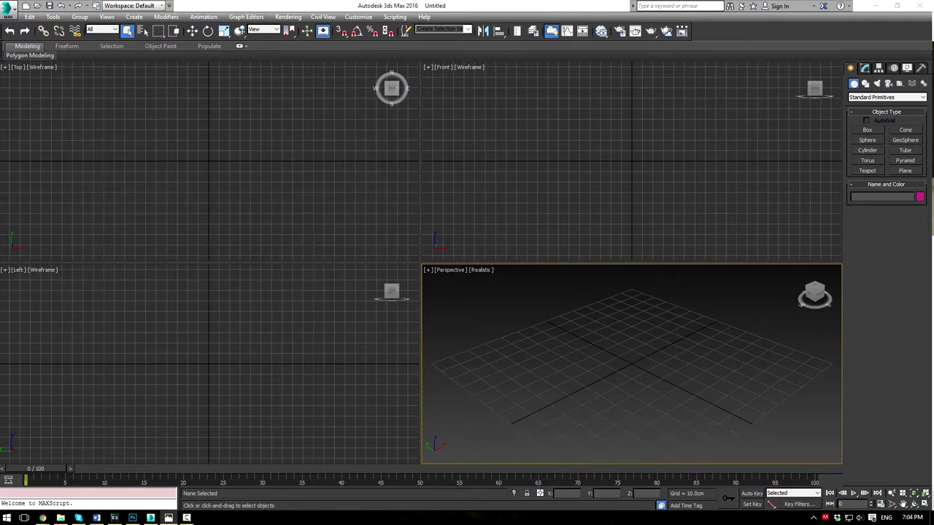
Step: Draw a plane about 123 cm square in the front view with 1 length segment and 1 width segment
left_click(905, 170)
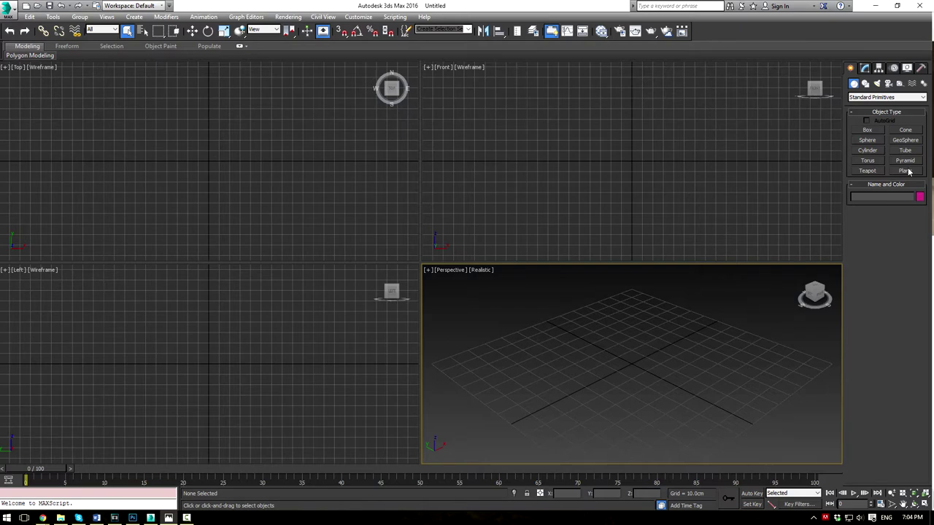
left_click_drag(548, 86, 677, 215)
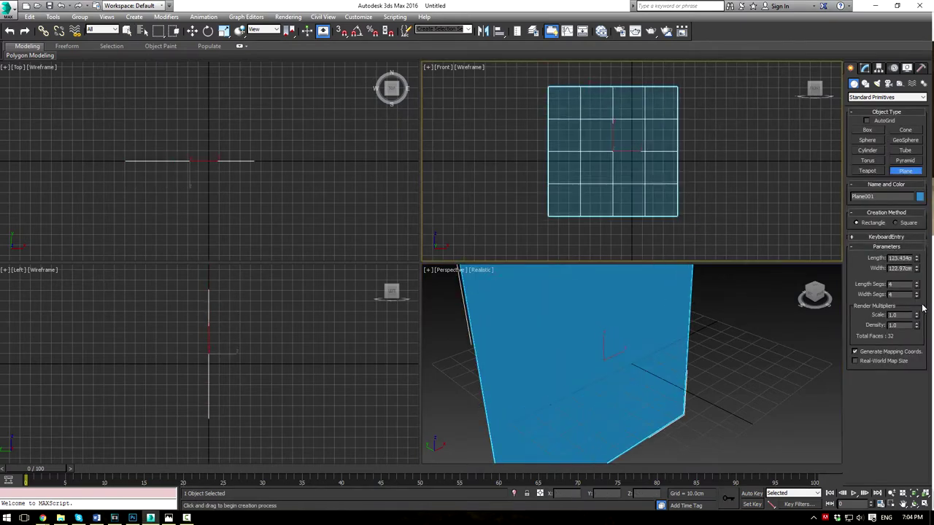
type("1")
key("Tab")
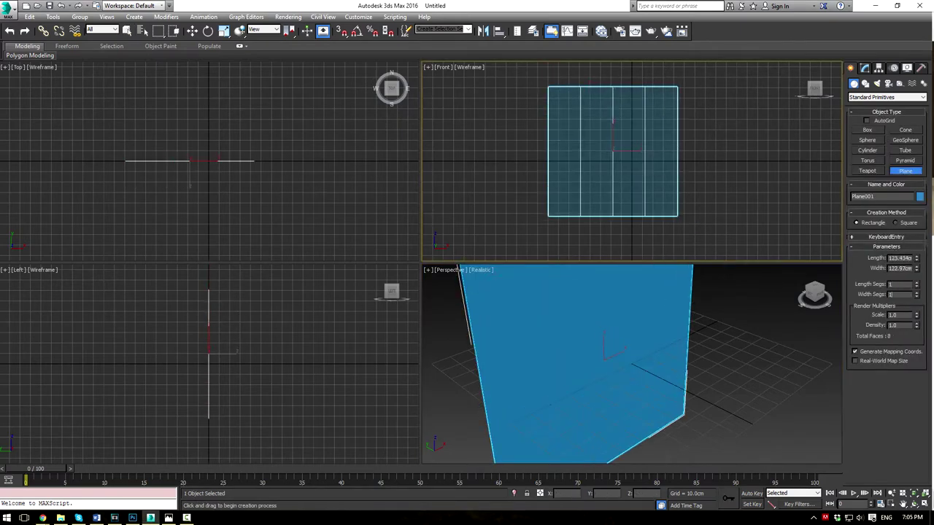
type("1")
key("Return")
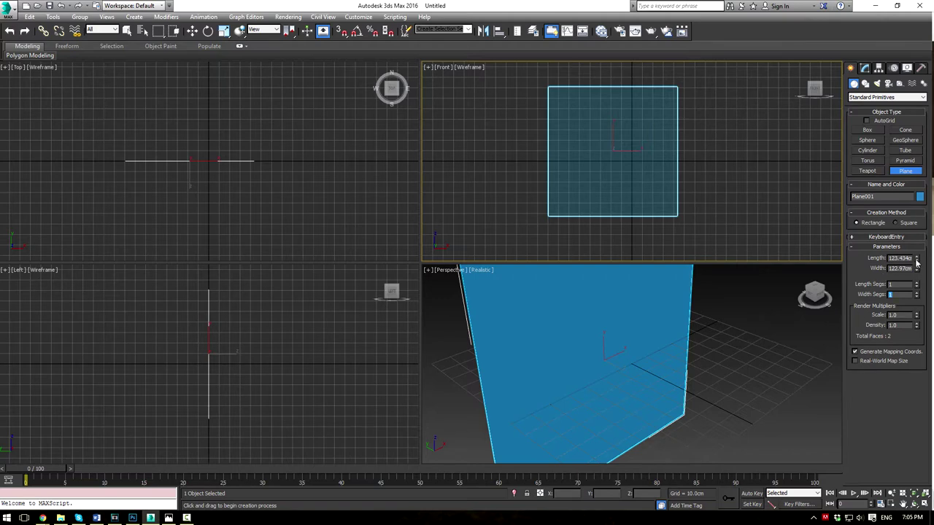
Step: Set the plane's length and width to 400 cm each
mouse_move(916, 258)
left_mouse_down()
mouse_move(916, 245)
mouse_move(907, 253)
left_mouse_up()
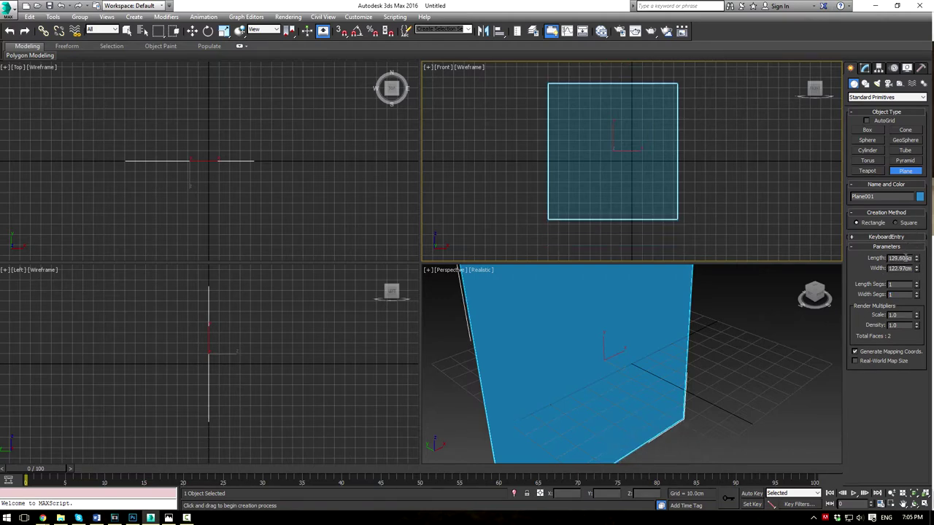
type("4")
type("4")
type("00")
key("Return")
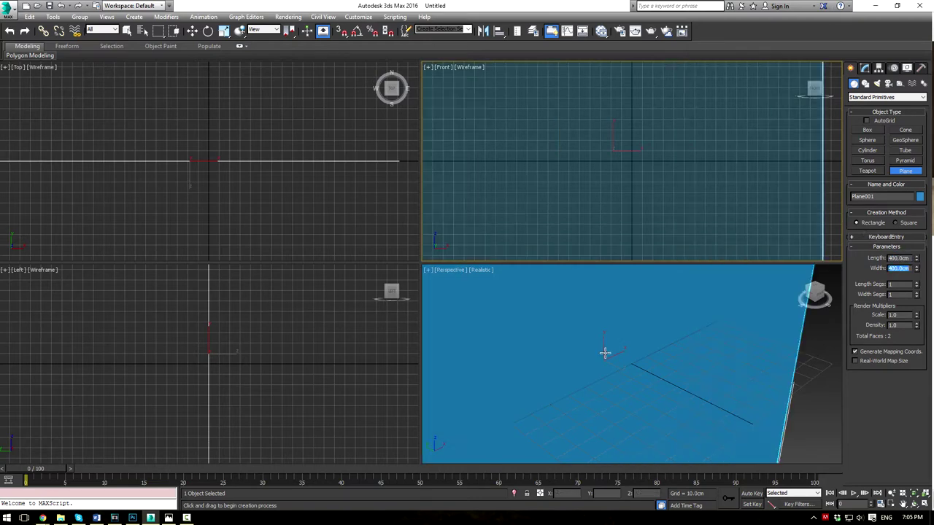
Step: Add a new VRayMtl material in the Slate Material Editor
scroll(606, 350, "down", 5)
middle_click_drag(606, 344, 562, 323, "alt")
key("m")
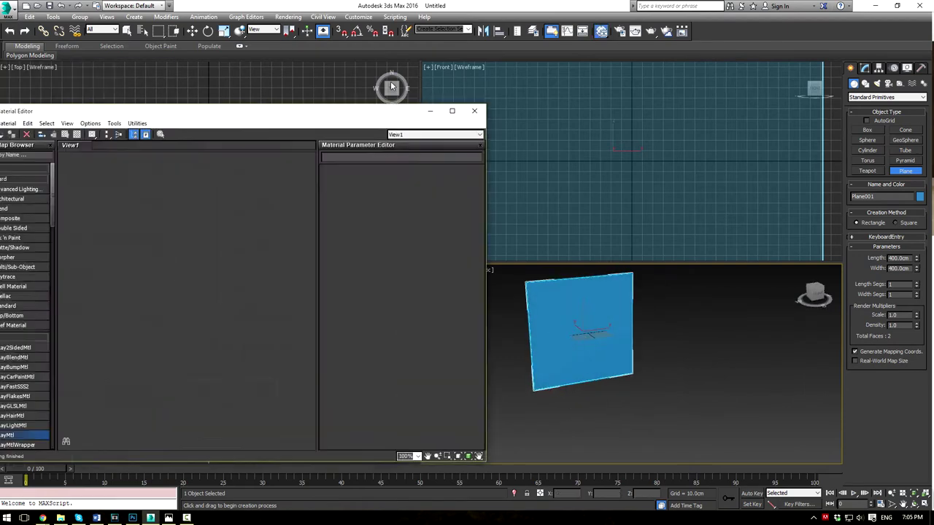
left_click_drag(103, 398, 273, 188)
Step: Load Pedestal Sink Reference.jpg from the Pedestal Sink project's References folder as a bitmap on the material's diffuse map
mouse_move(295, 193)
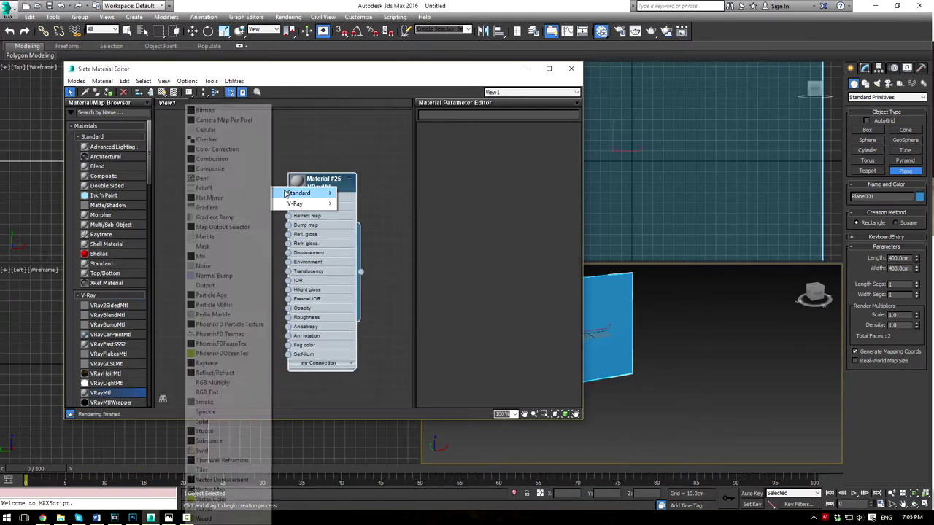
left_click(203, 109)
left_click(188, 25)
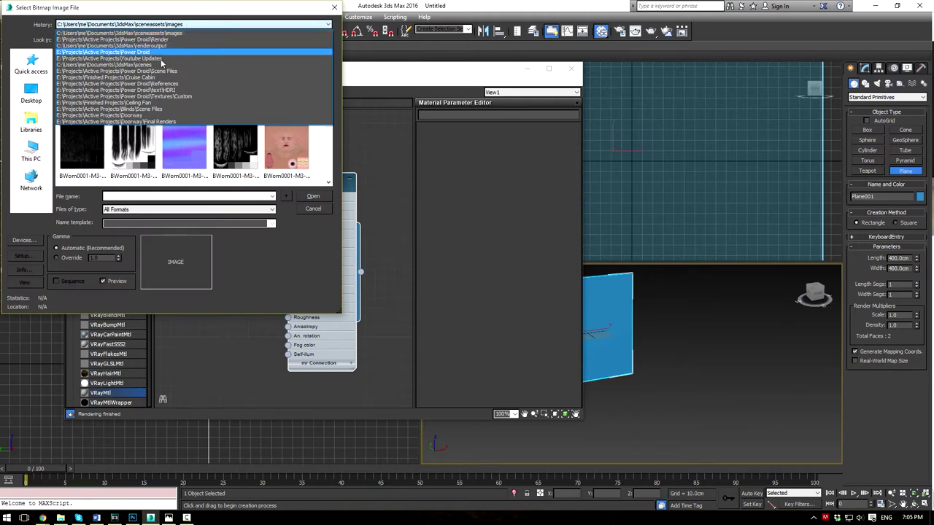
left_click(162, 59)
left_click(204, 41)
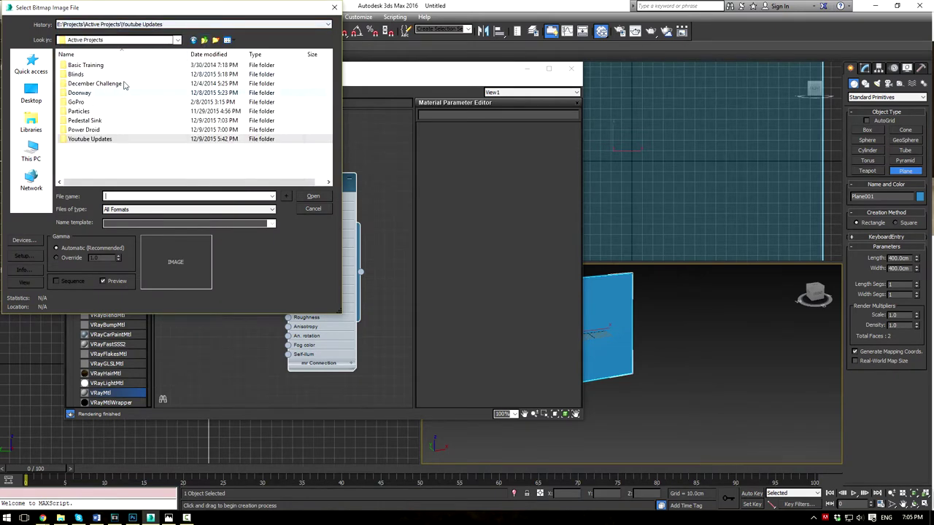
double_click(89, 120)
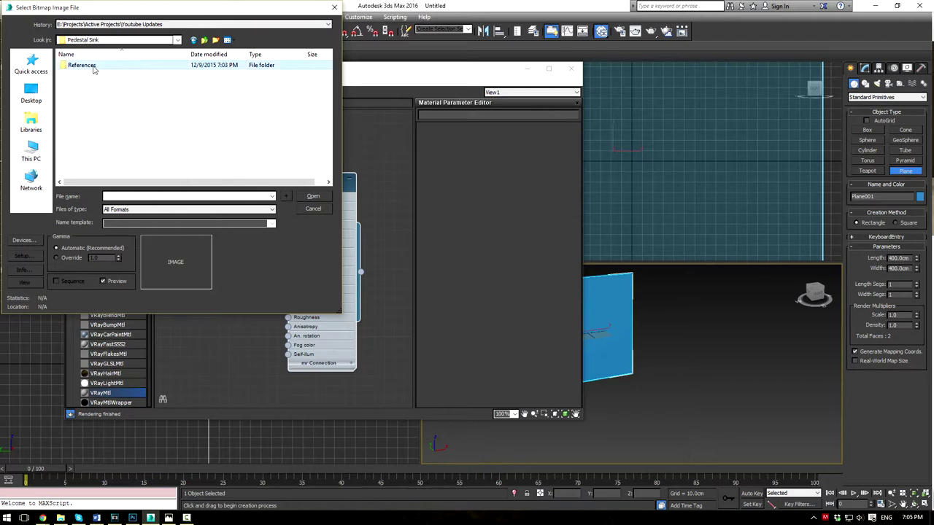
double_click(92, 67)
left_click(82, 84)
left_click(309, 198)
left_click_drag(292, 187, 253, 178)
Step: Display the bitmap as shaded in the viewport, assign the material to the plane, and close the material editor
double_click(254, 181)
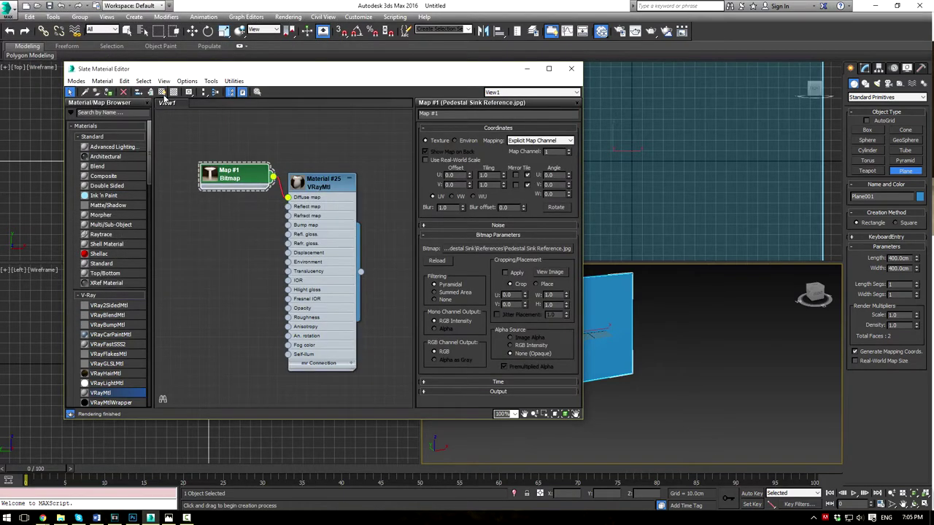
left_click(162, 92)
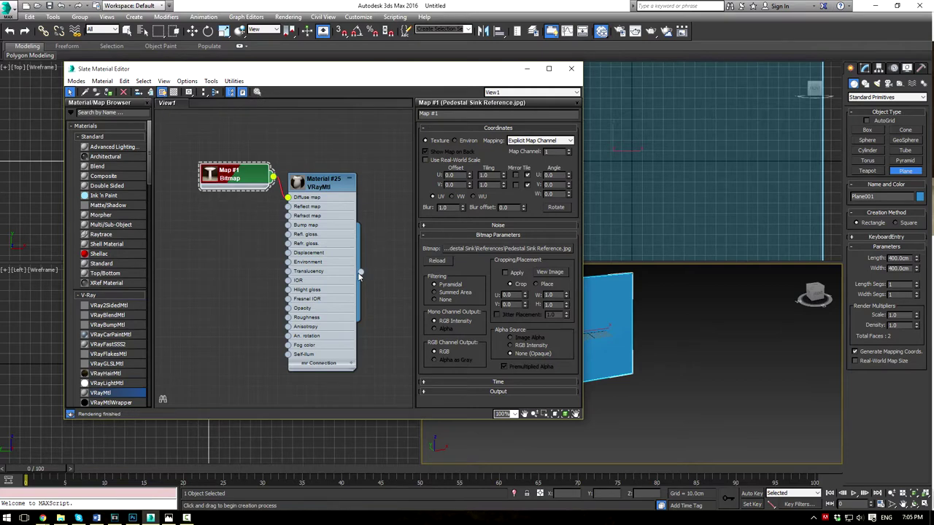
left_click_drag(358, 272, 603, 326)
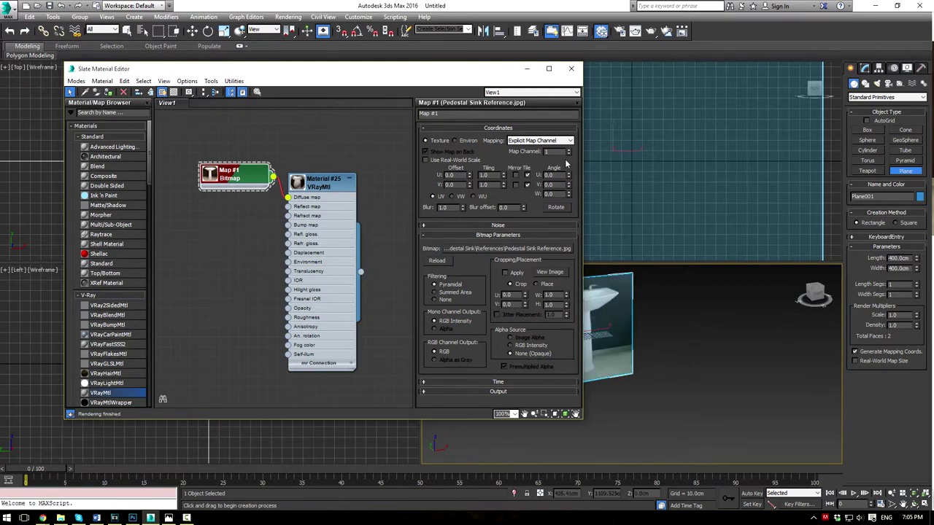
left_click(571, 70)
Step: Hide the grid and show the textured plane shaded with edged faces in the front view, ending plane creation
middle_click_drag(604, 161, 636, 144)
scroll(612, 218, "down", 5)
key("g")
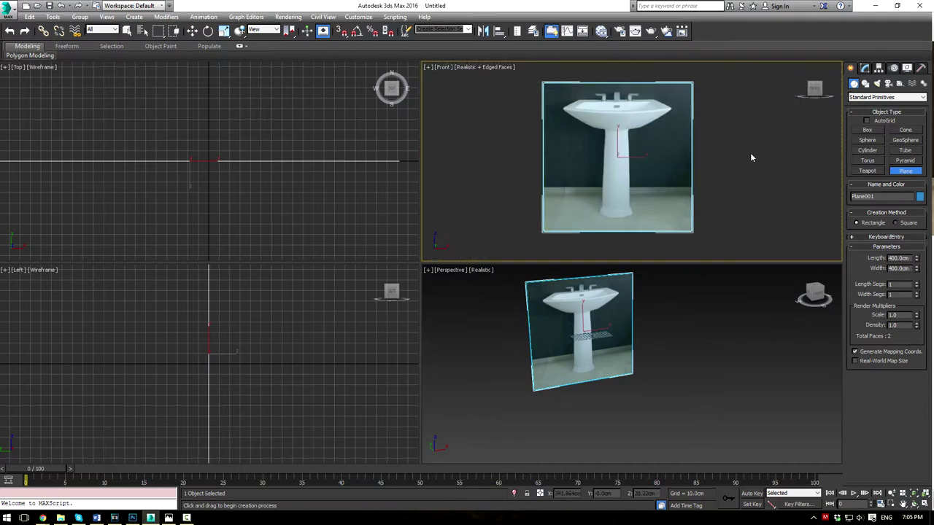
right_click(797, 130)
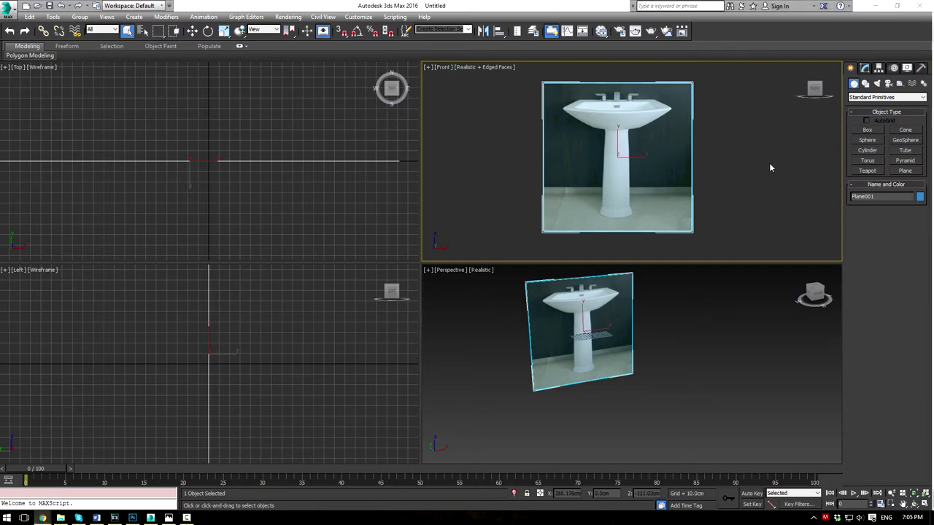
Step: Create a box about 33 cm by 46 cm in the top view and set its height to 81 cm
left_click(866, 131)
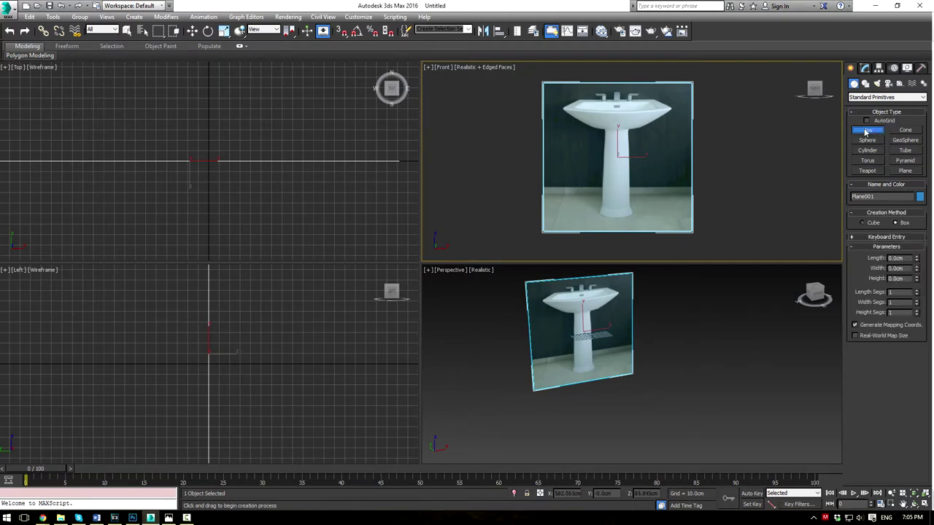
middle_click_drag(221, 182, 223, 138)
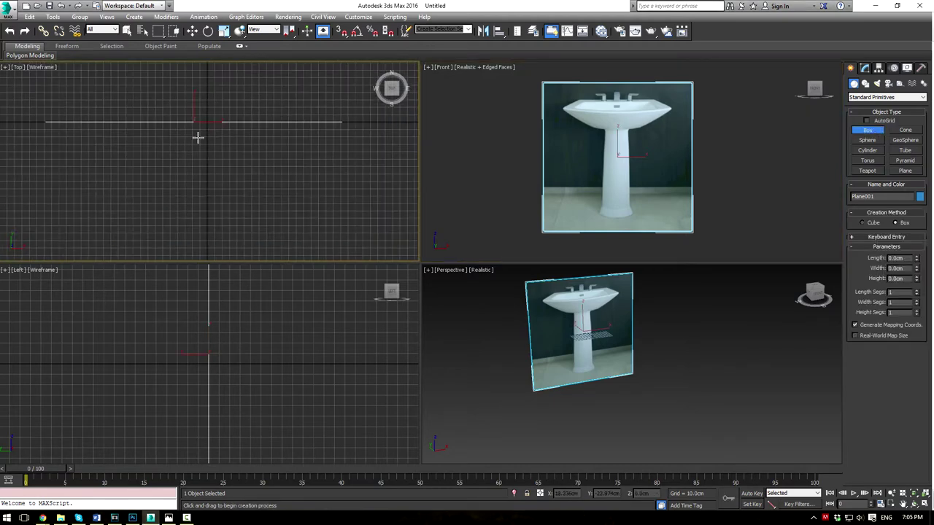
left_click_drag(195, 132, 229, 157)
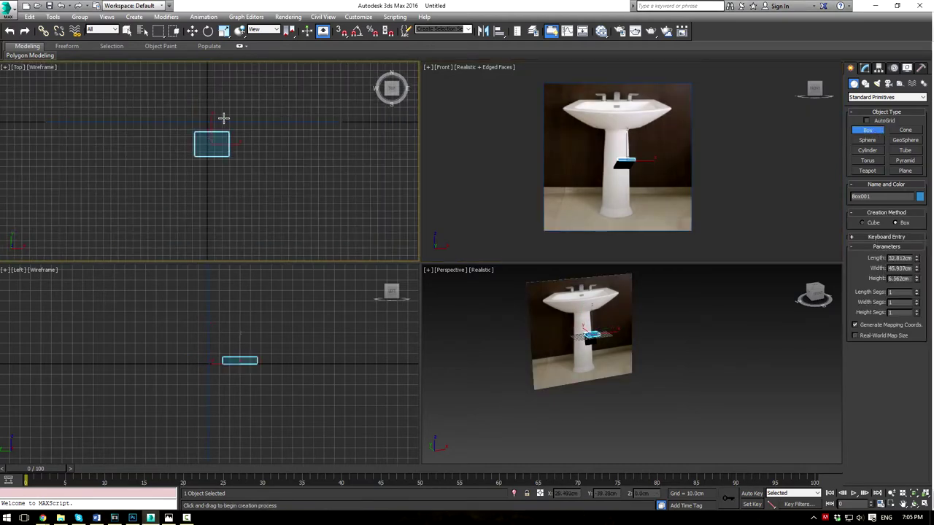
left_click(221, 71)
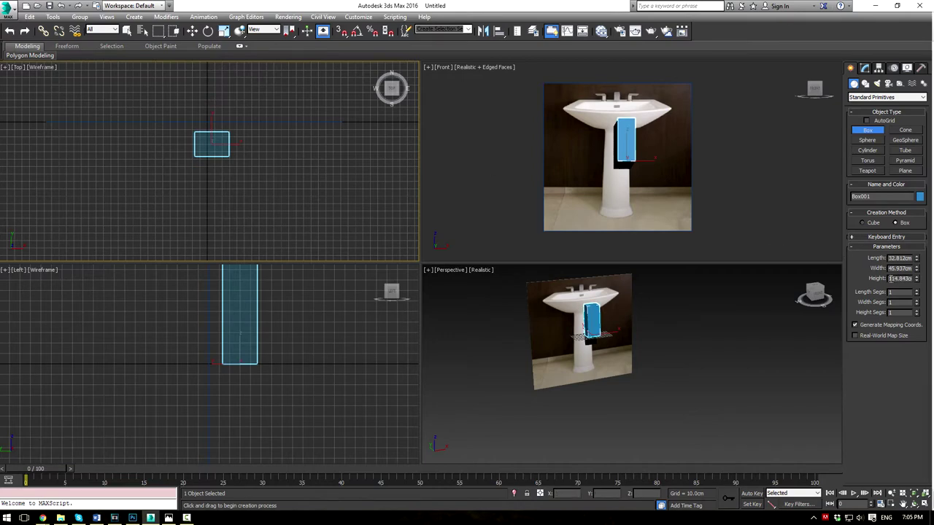
left_click_drag(890, 279, 926, 282)
type("81")
key("Return")
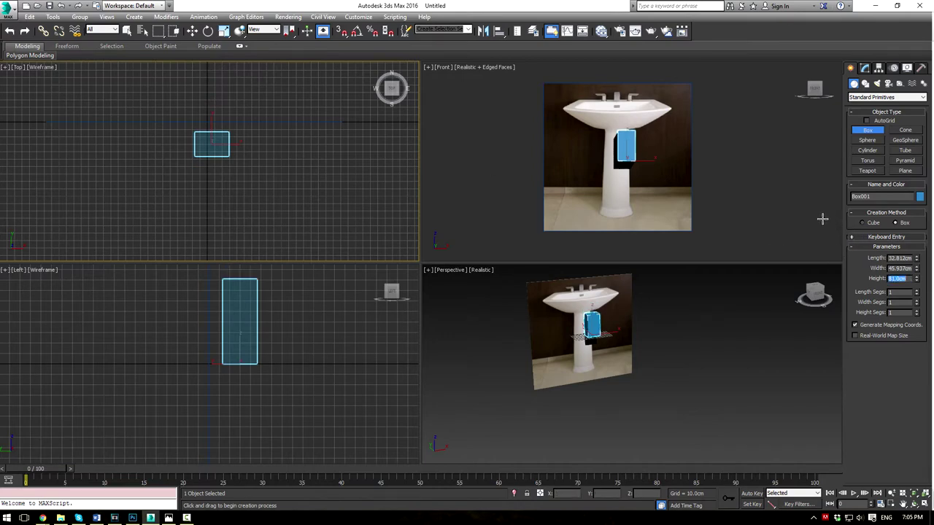
Step: Scale the reference plane uniformly and move it in the front view to match the sink to the 81 cm box
left_click(731, 155)
right_click(723, 157)
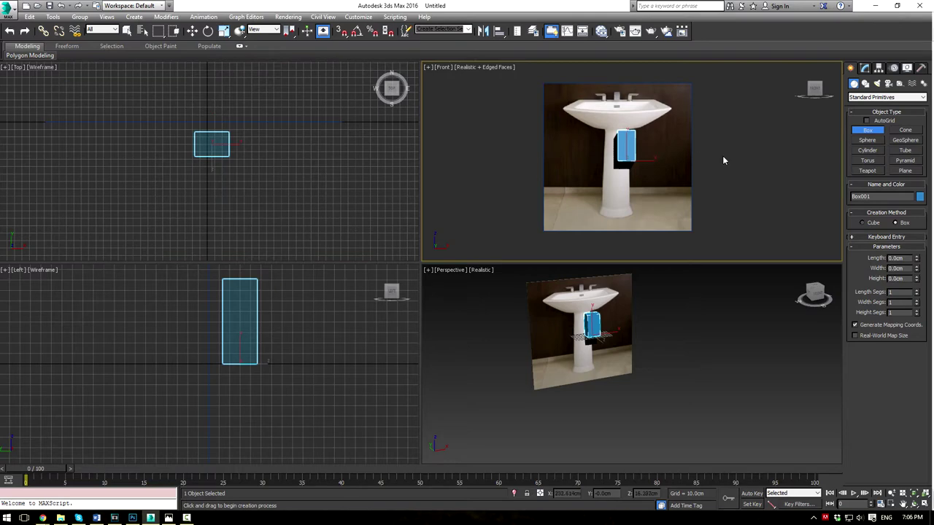
left_click(660, 138)
key("r")
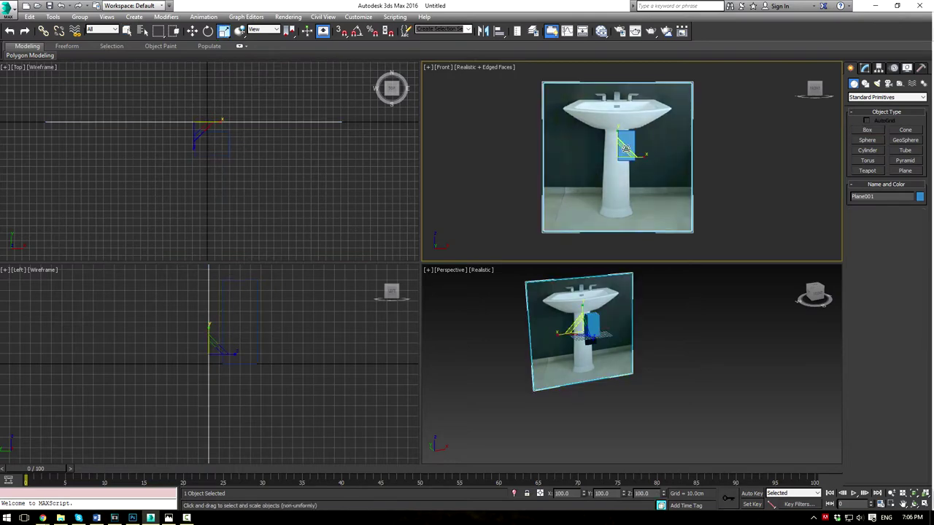
left_click_drag(620, 155, 646, 140)
middle_click_drag(618, 170, 617, 175)
key("w")
mouse_move(595, 139)
left_mouse_down()
mouse_move(595, 105)
mouse_move(605, 110)
mouse_move(594, 139)
left_mouse_up()
Step: Delete the 81 cm box used as the height guide
key("r")
left_click(620, 117)
key("Delete")
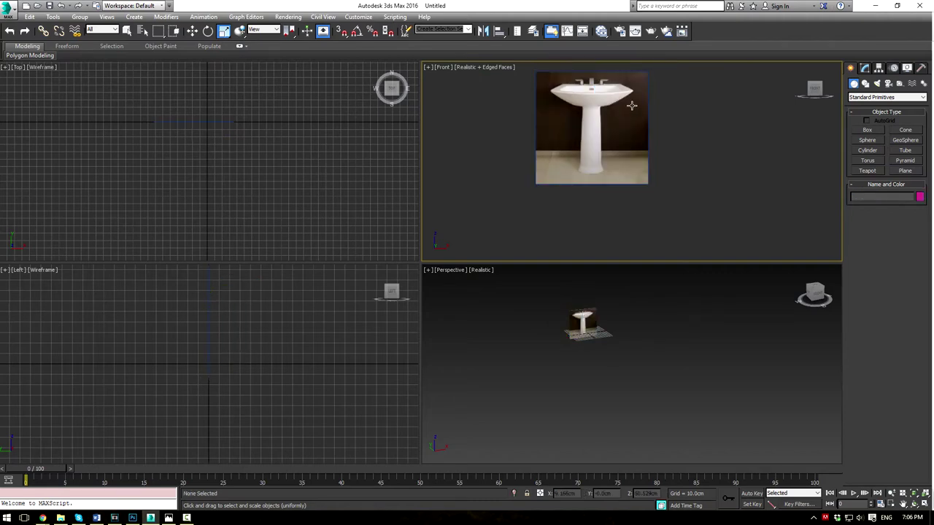
Step: Draw a new box in the top view in front of the reference plane, about 20 cm long and 26 cm wide
scroll(560, 118, "up", 3)
left_click(328, 168)
key("z")
left_click(298, 334)
key("z")
left_click(584, 328)
key("z")
middle_click_drag(621, 322, 582, 324, "alt")
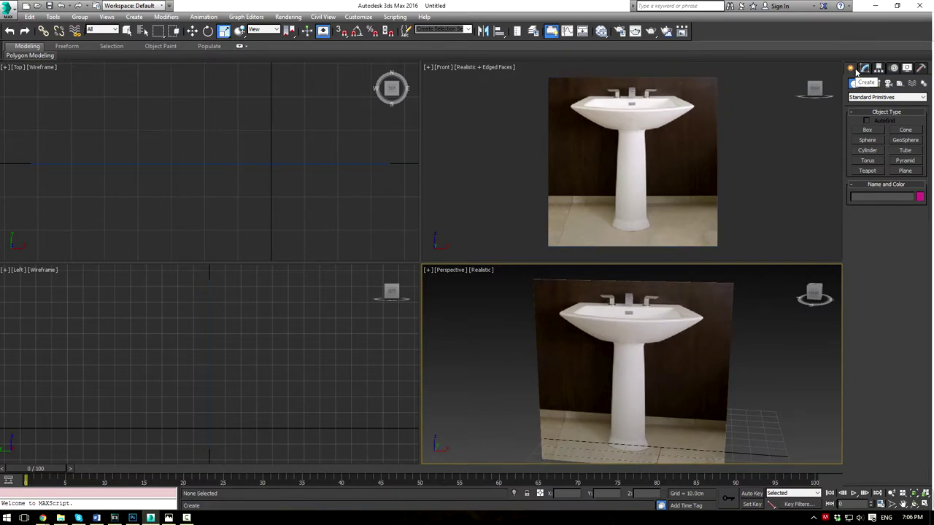
left_click(866, 129)
middle_click_drag(158, 160, 161, 117)
left_click_drag(200, 128, 286, 193)
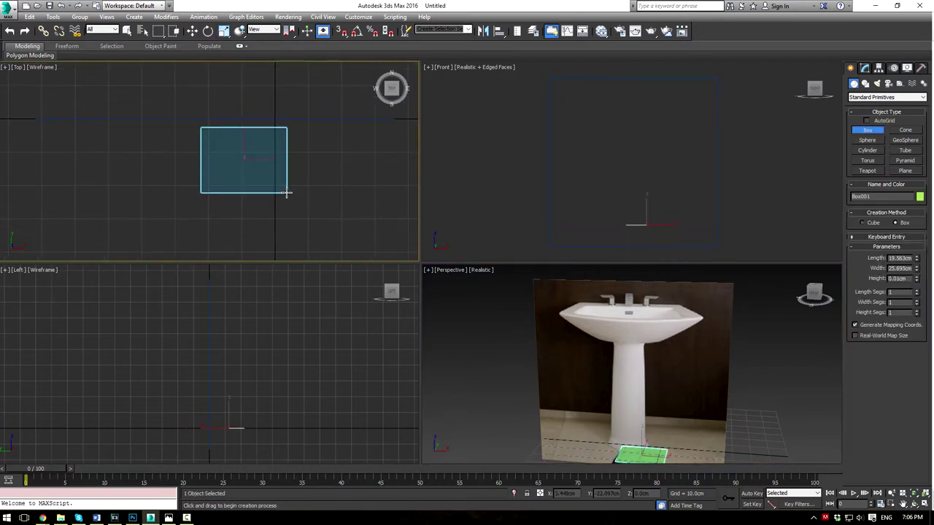
Step: Move the new box in the front view onto the foot of the pedestal in the reference image
scroll(607, 184, "down", 2)
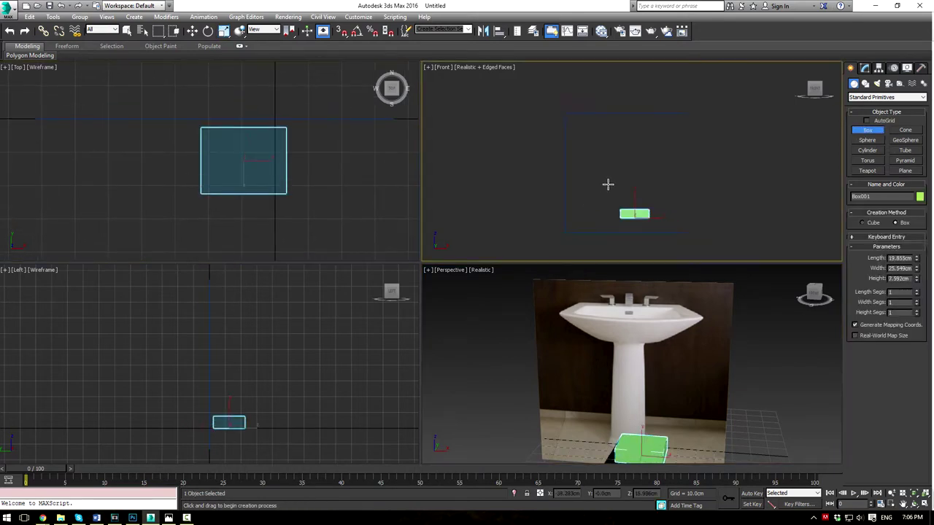
key("F3")
key("F3")
scroll(643, 205, "up", 3)
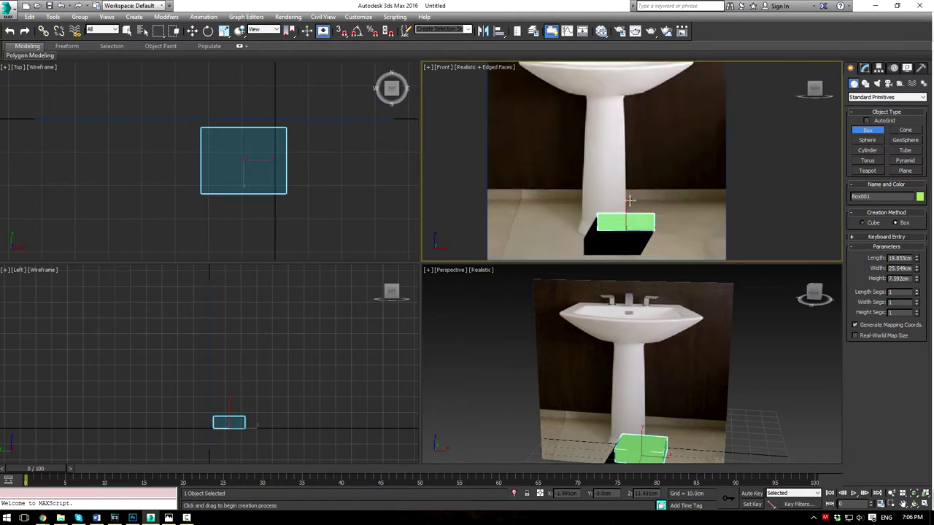
middle_click_drag(644, 209, 668, 157)
key("w")
scroll(664, 164, "up", 2)
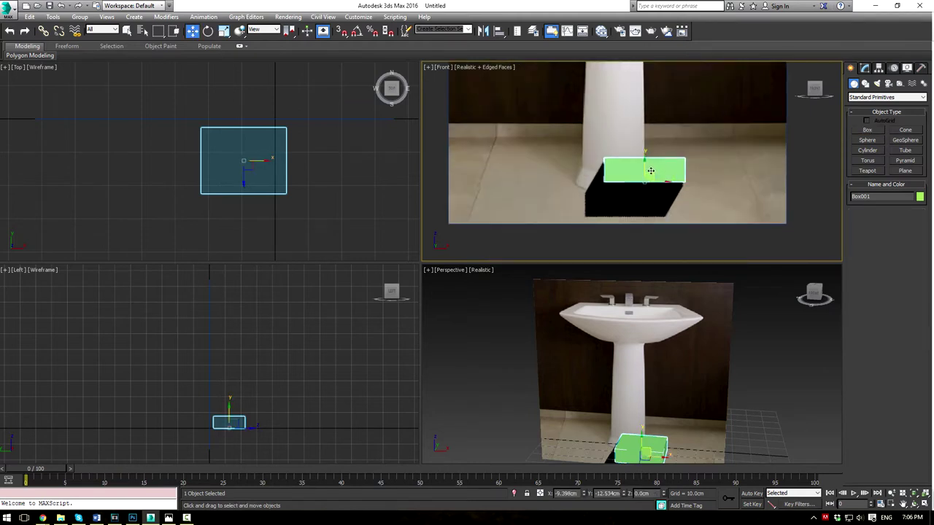
left_click_drag(641, 175, 619, 196)
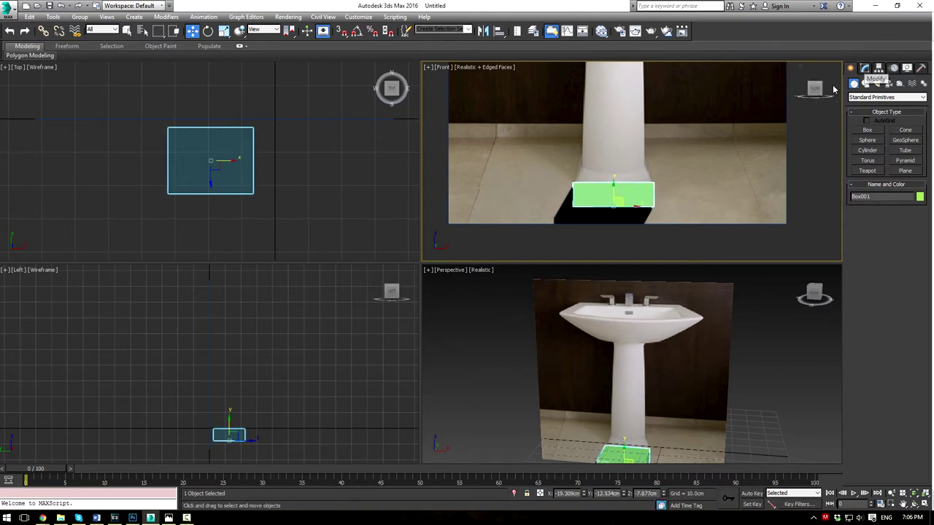
Step: Convert the box at the pedestal's foot to an Editable Poly
left_click(864, 67)
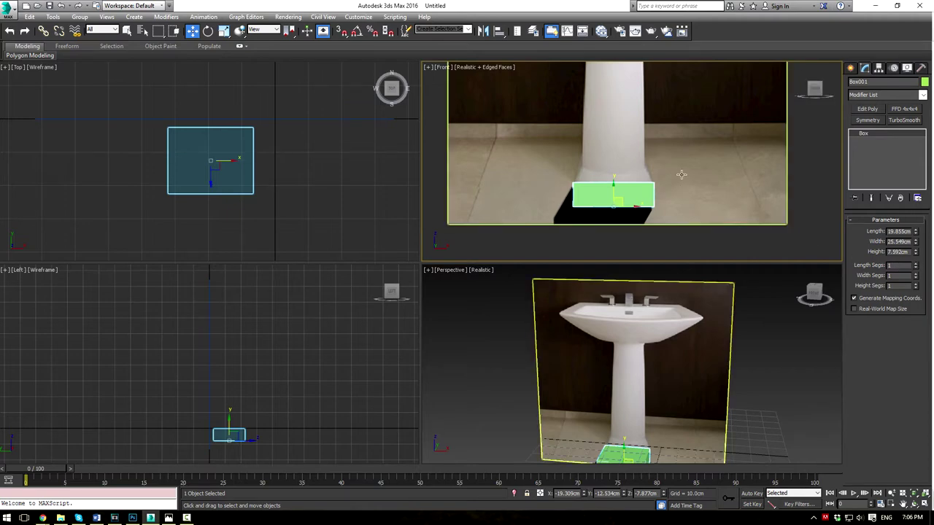
key("alt+p")
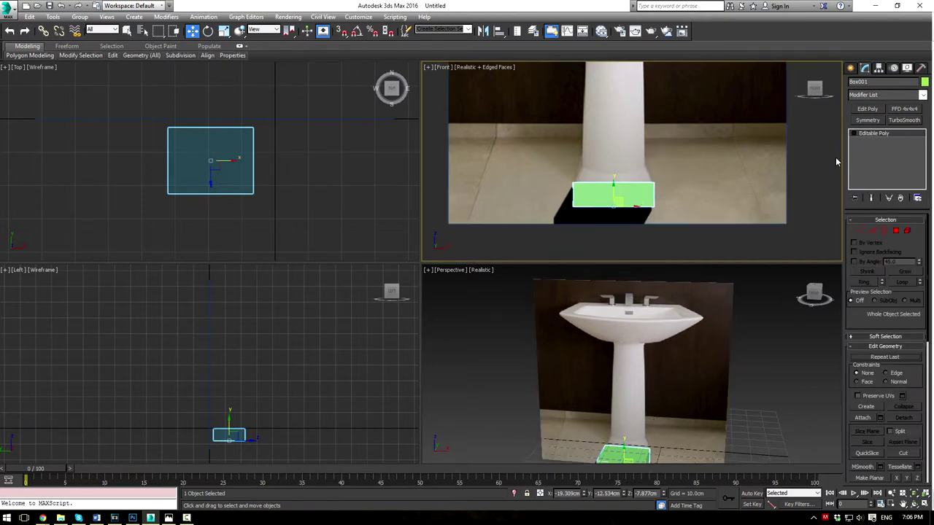
Step: Connect the box's front and back edges with a central edge loop and pull the front middle vertices forward into a point
left_click(873, 231)
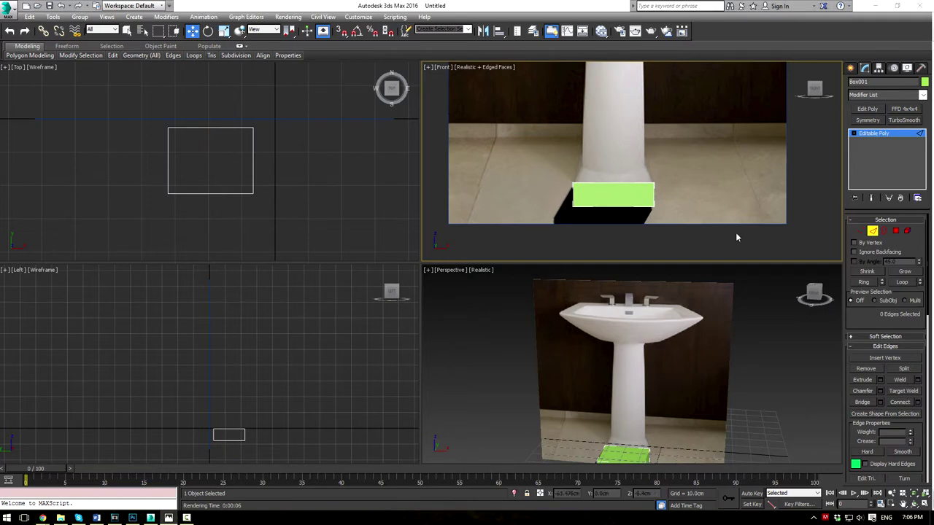
left_click(190, 127)
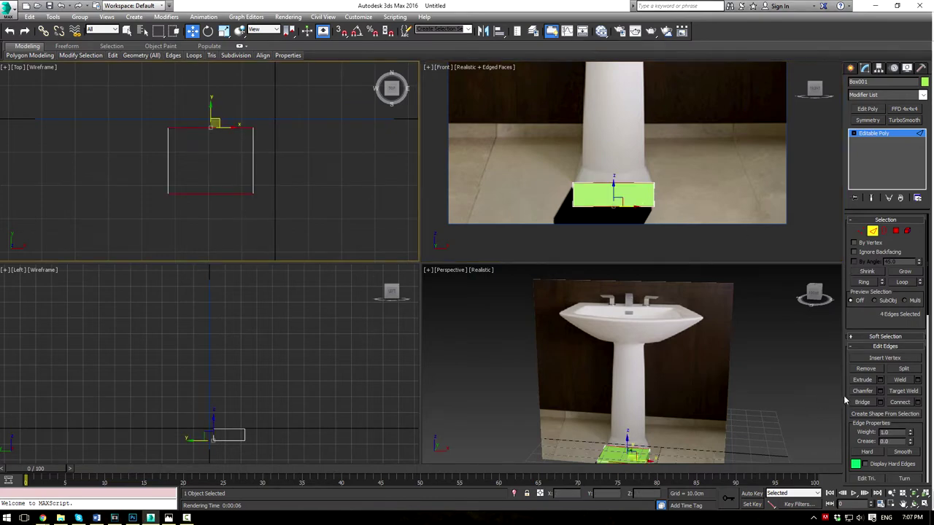
left_click(898, 406)
middle_click_drag(319, 205, 334, 185)
key("1")
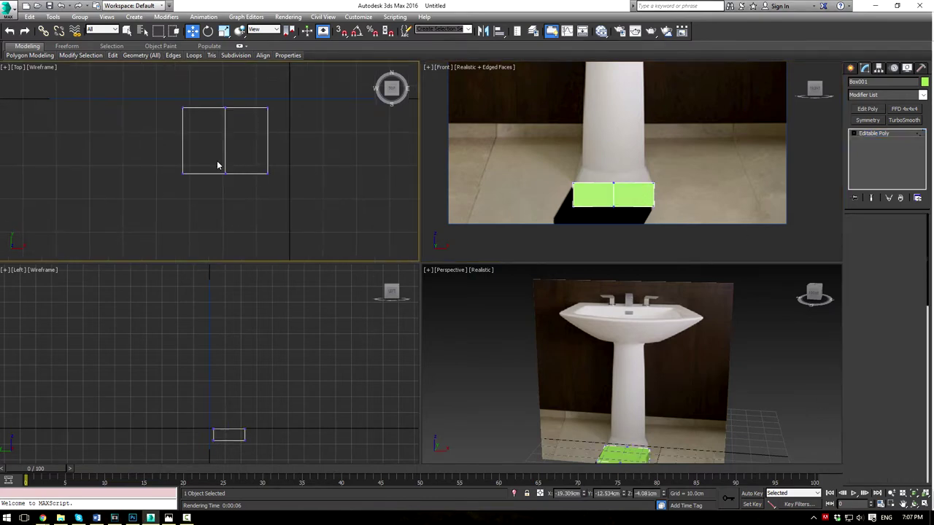
mouse_move(216, 162)
left_mouse_down()
mouse_move(235, 179)
mouse_move(226, 165)
left_mouse_up()
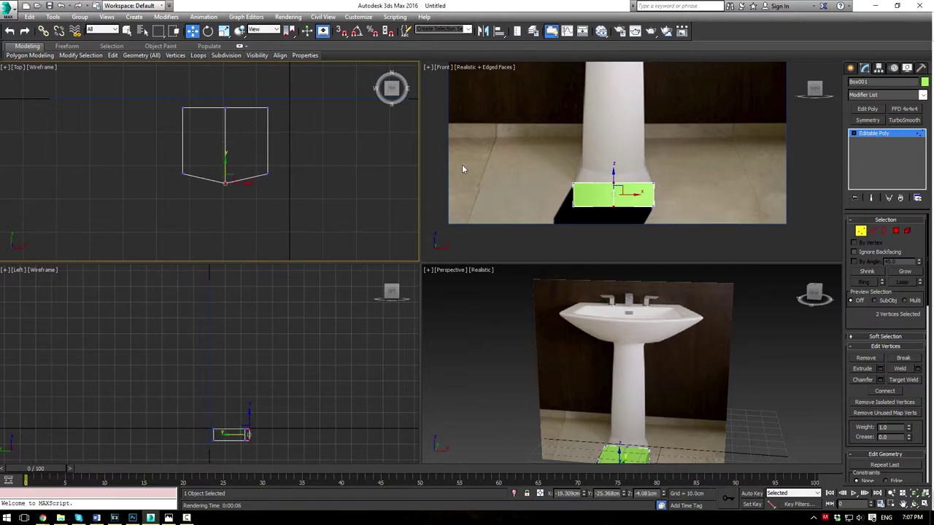
Step: Select the two top polygons of the box and lower them to flatten it into a thin slab
left_click(896, 230)
scroll(666, 340, "up", 5)
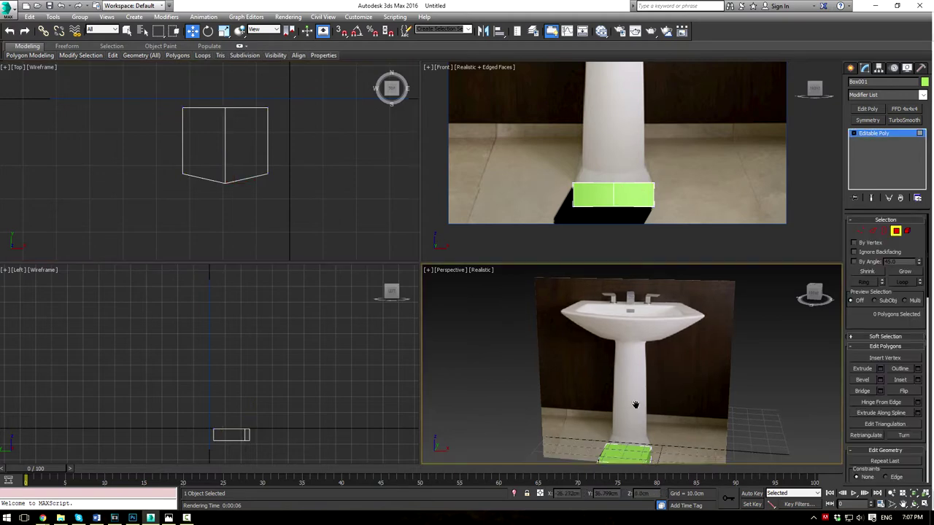
middle_click_drag(666, 340, 642, 380, "alt")
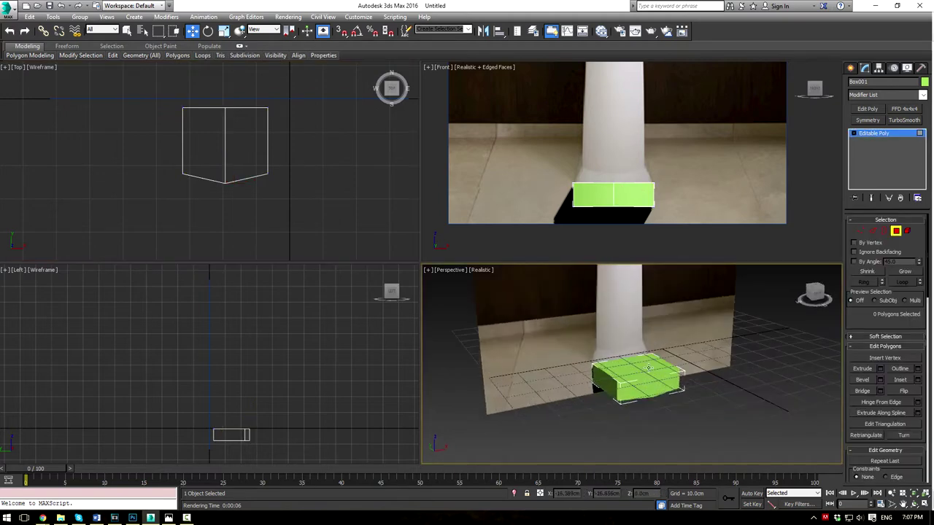
left_click(648, 368)
left_click(623, 375, "ctrl")
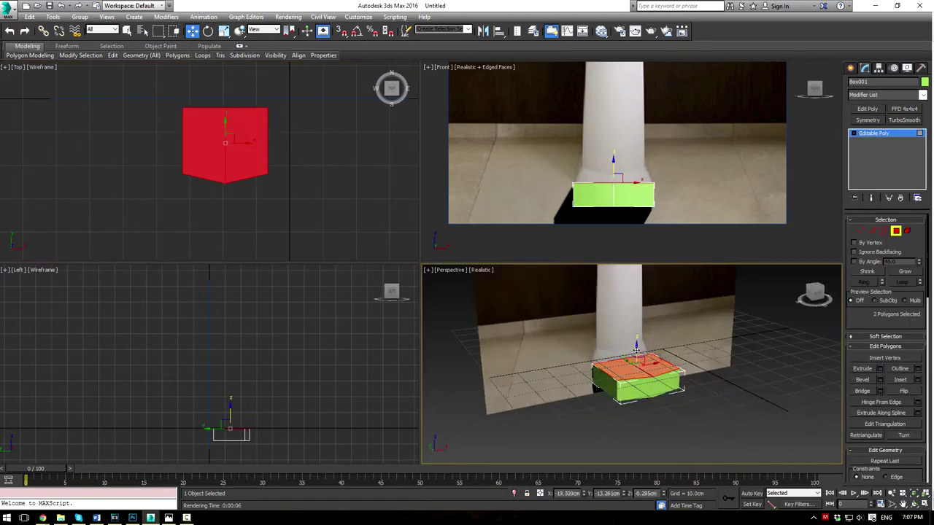
left_click_drag(636, 360, 640, 365)
Step: Delete the two polygons on the underside of the slab
scroll(698, 399, "up", 6)
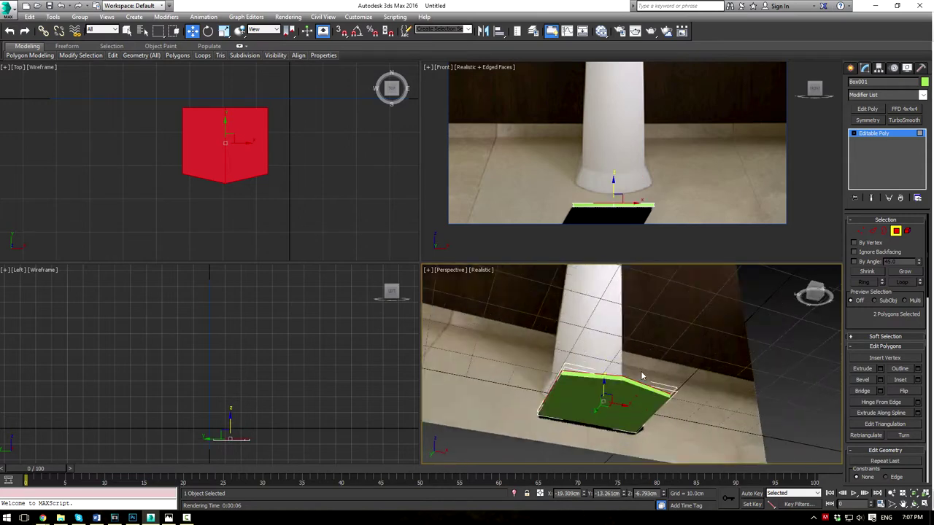
left_click(624, 421)
key("Delete")
left_click(583, 404)
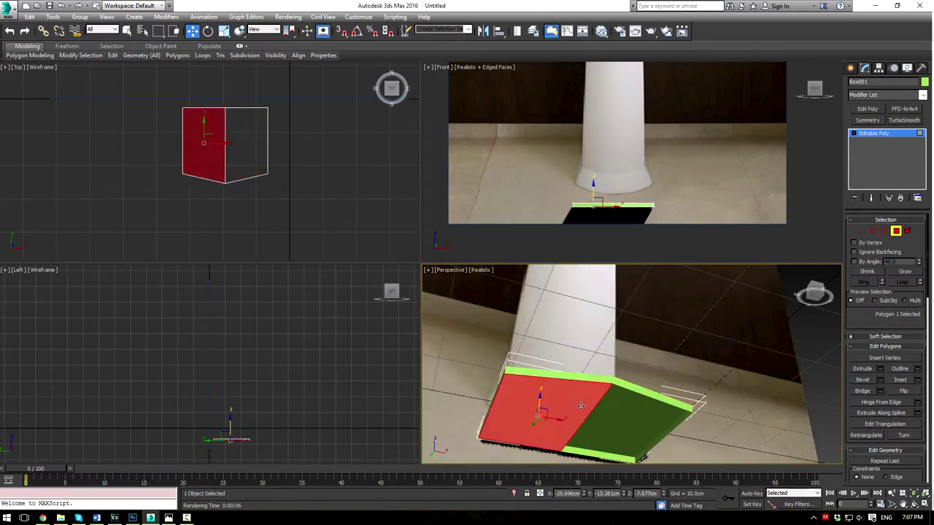
key("Delete")
Step: Select the loop of edges around the slab's open underside and scale it slightly inward
left_click(873, 232)
key("2")
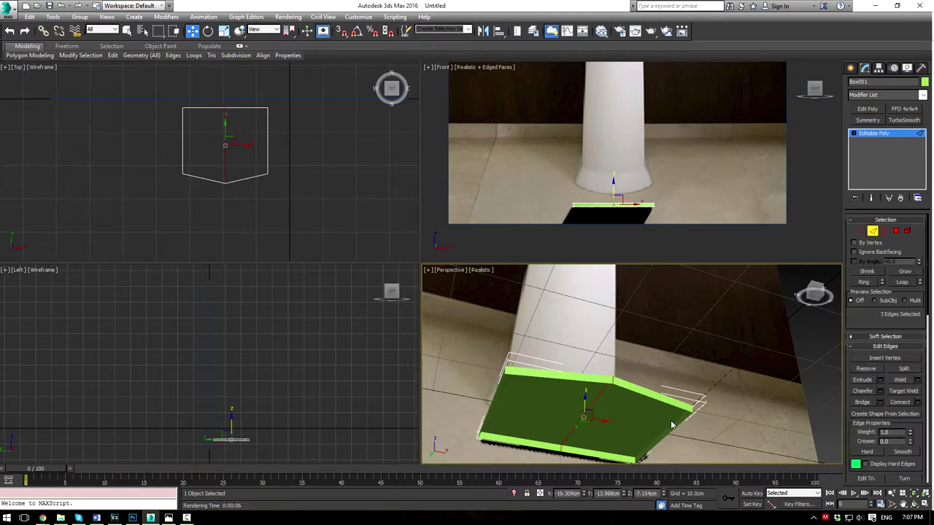
left_click(671, 407)
left_click(902, 282)
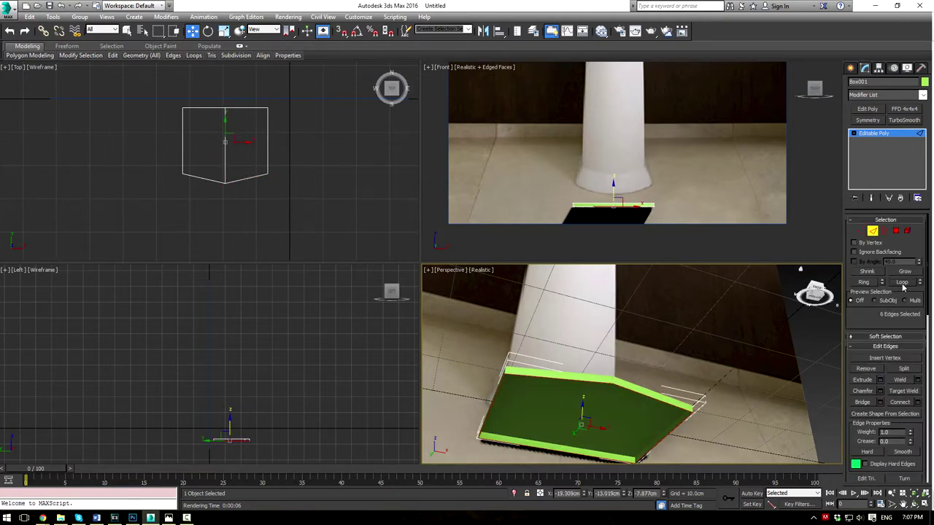
left_click(225, 31)
left_click_drag(580, 428, 581, 442)
left_click(879, 135)
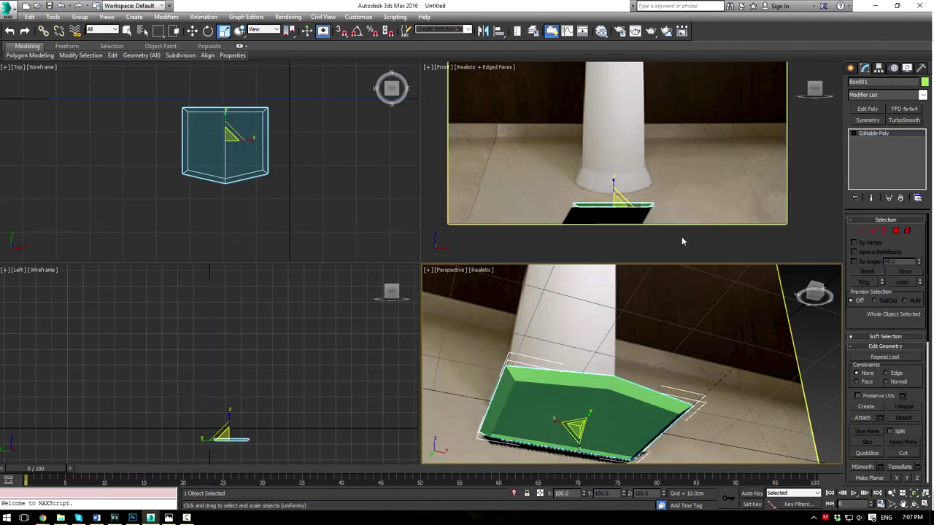
Step: Lower the slab's two top polygons slightly and raise the whole slab about 6.7 cm to the pedestal's foot in the reference image
left_click(897, 231)
middle_click_drag(642, 348, 607, 429, "alt")
left_click(607, 431)
left_click(544, 409, "ctrl")
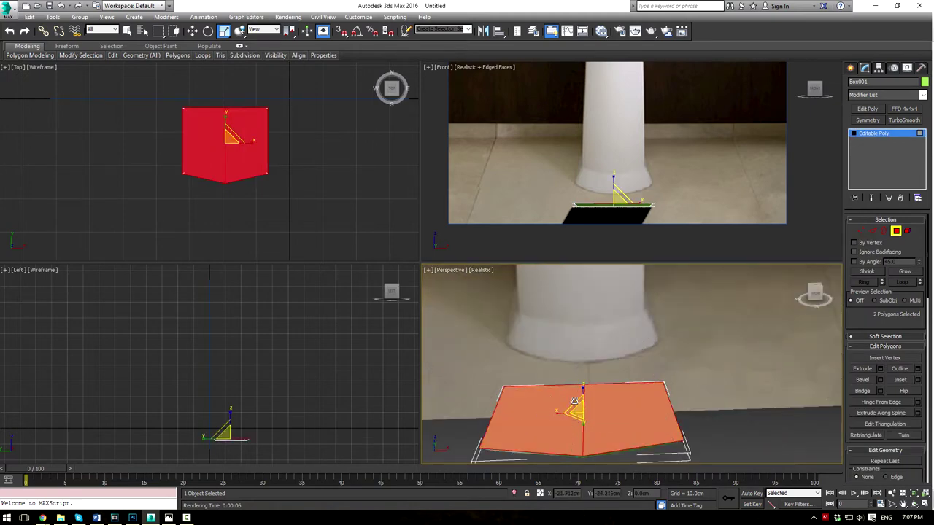
key("w")
middle_click_drag(584, 397, 648, 358, "alt")
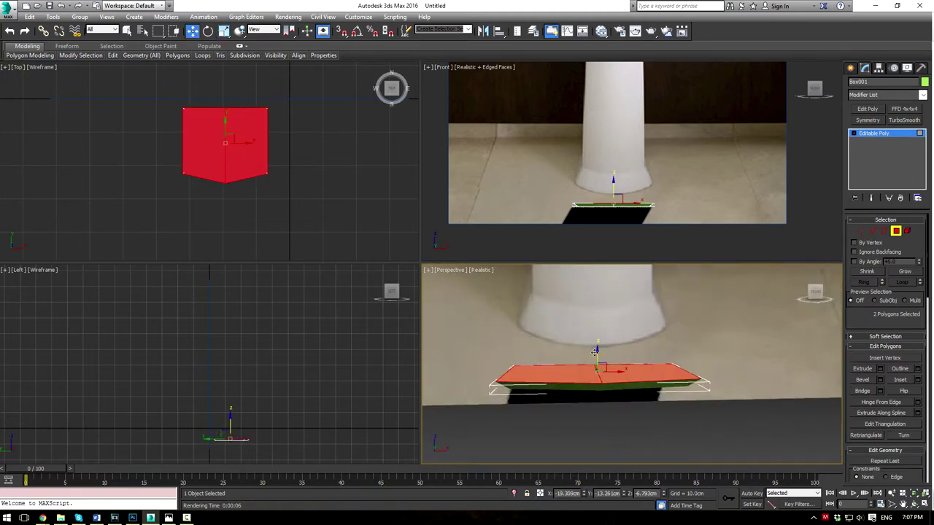
left_click_drag(596, 353, 599, 356)
left_click(878, 137)
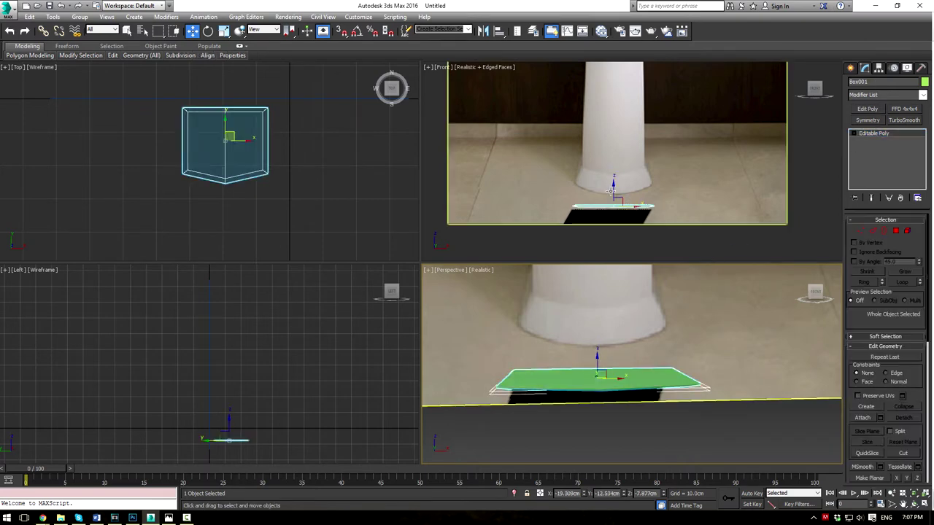
left_click_drag(614, 191, 620, 172)
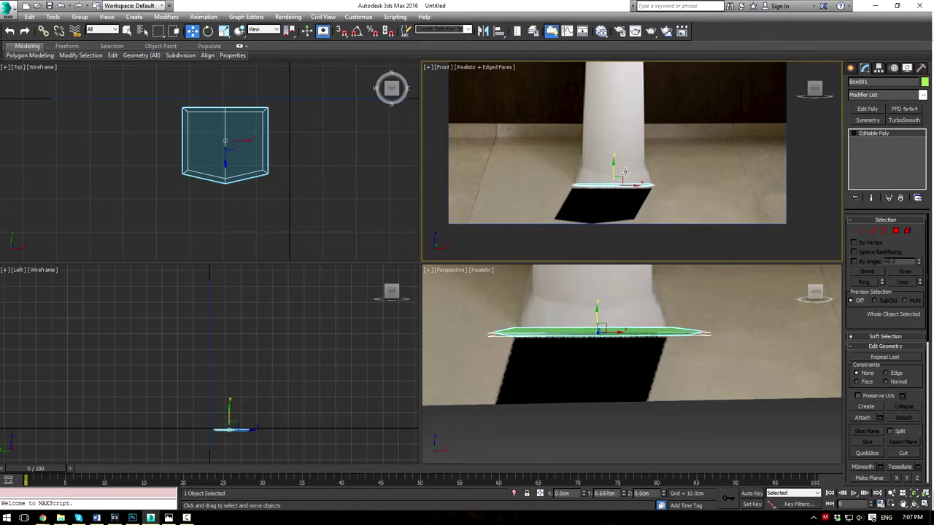
Step: Bevel the slab's two top polygons upward and inward to form the sloped foot of the pedestal
left_click(896, 230)
left_click(860, 379)
middle_click_drag(678, 354, 733, 371, "alt")
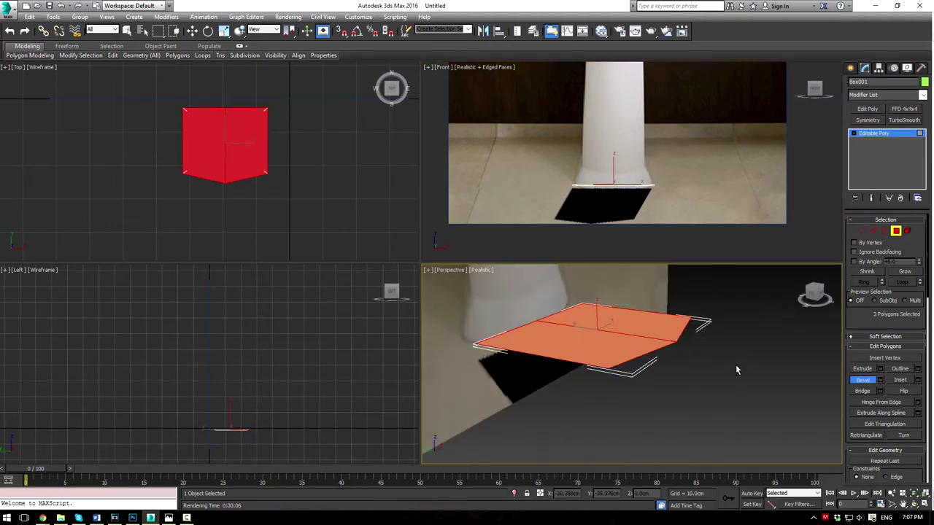
mouse_move(597, 343)
left_mouse_down()
mouse_move(593, 321)
mouse_move(588, 340)
mouse_move(594, 330)
left_mouse_up()
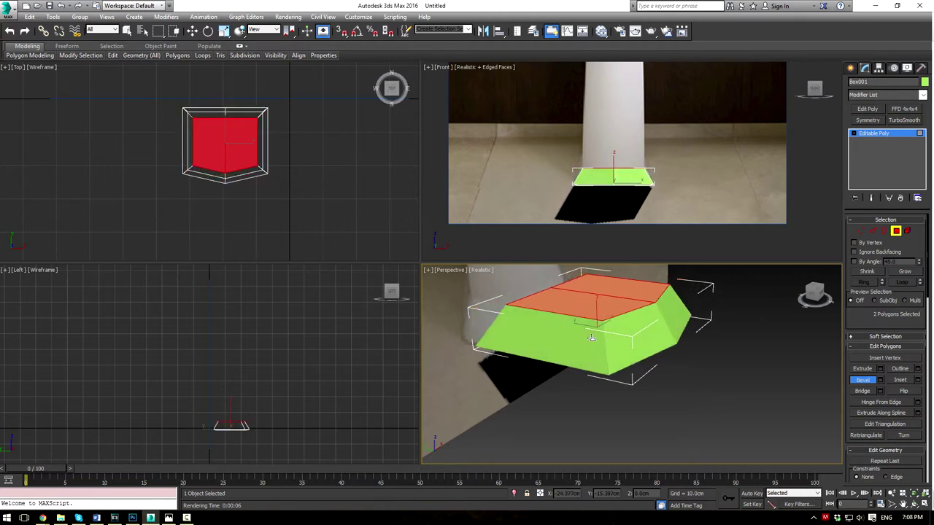
key("w")
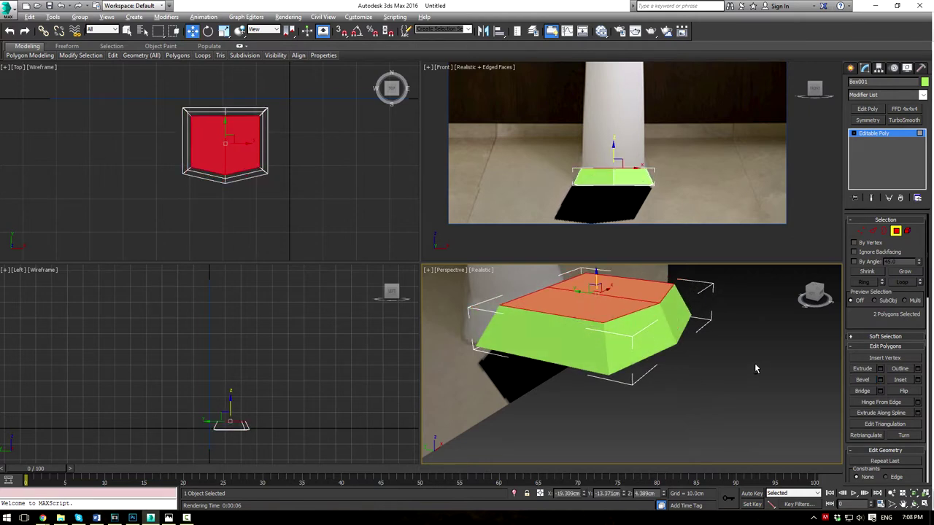
Step: Raise the two top polygons to the underside of the basin in the reference image, to a Z of about 66.6 cm
middle_click_drag(755, 363, 710, 356, "alt")
scroll(662, 187, "down", 2)
middle_click_drag(657, 168, 653, 216)
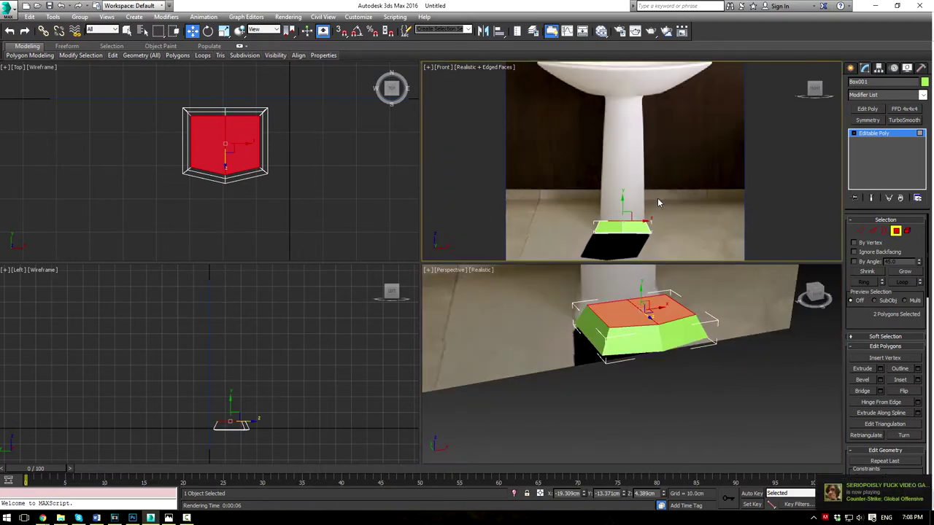
middle_click_drag(674, 323, 650, 397)
left_click_drag(636, 391, 630, 120)
Step: Scale the pedestal's top polygons inward to about 84% and fine-tune their width against the reference, with the front view set to Shaded
scroll(691, 341, "up", 5)
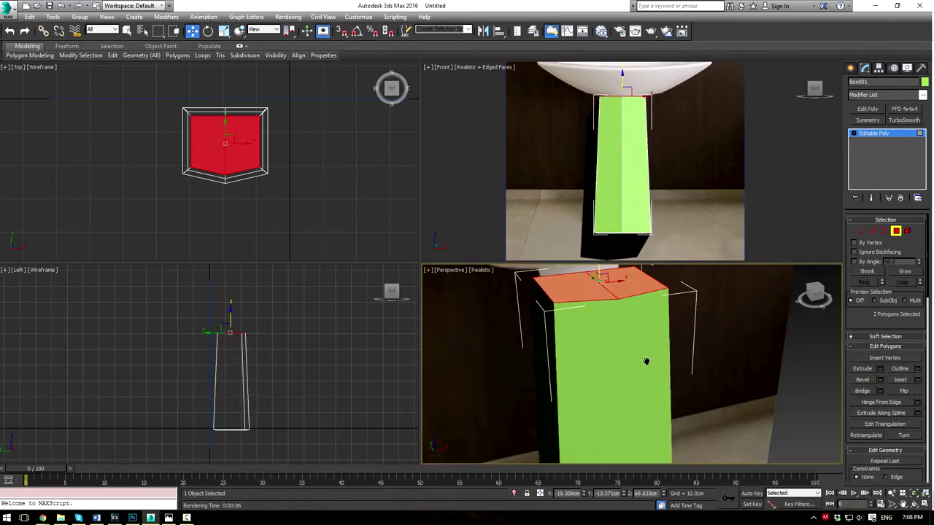
key("r")
mouse_move(597, 328)
left_mouse_down()
mouse_move(595, 357)
mouse_move(596, 336)
left_mouse_up()
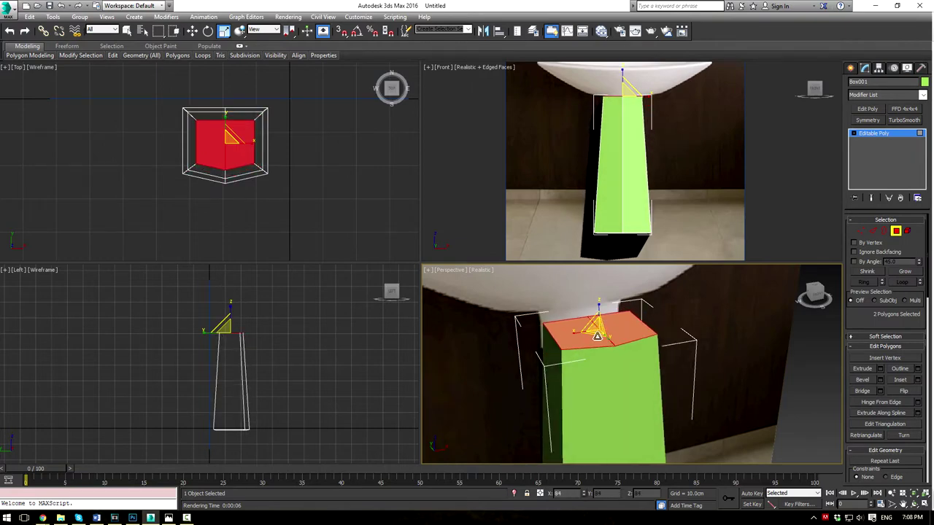
left_click(487, 67)
left_click(510, 88)
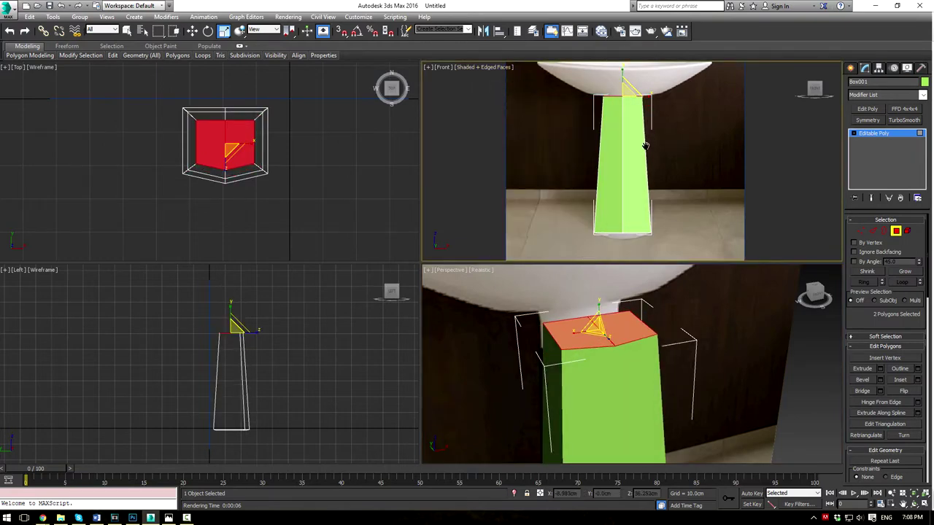
scroll(645, 146, "up", 3)
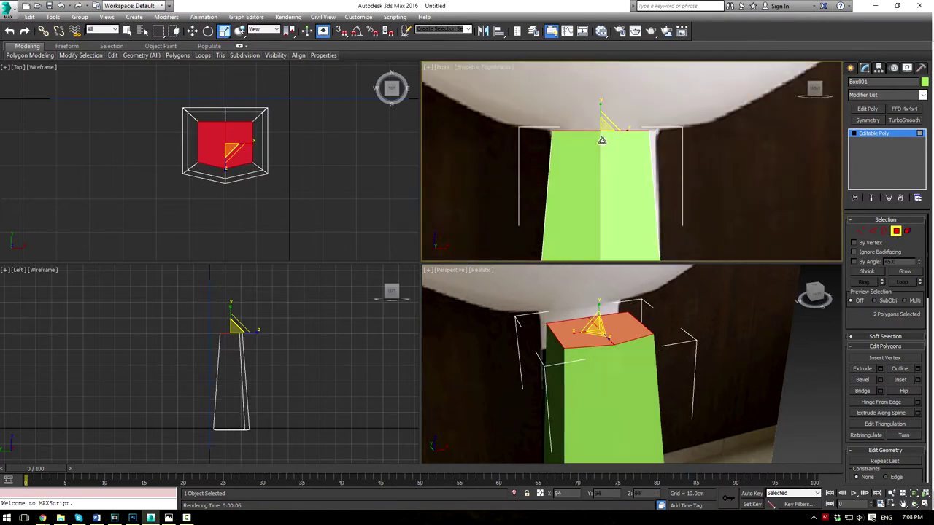
scroll(602, 143, "down", 2)
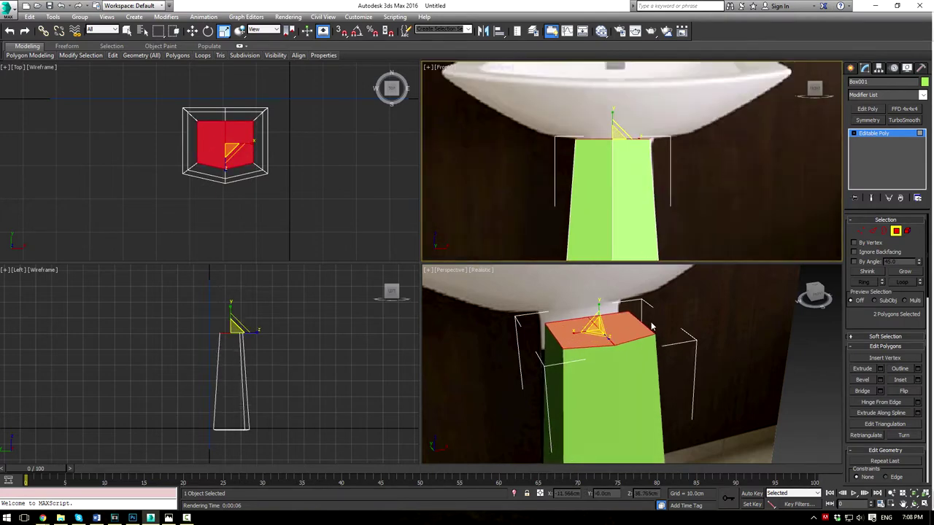
Step: Show edged faces in the perspective view and connect the pedestal's vertical edges with a horizontal edge loop
middle_click_drag(651, 327, 662, 373, "alt")
left_click(871, 231)
key("F4")
scroll(662, 373, "up", 4)
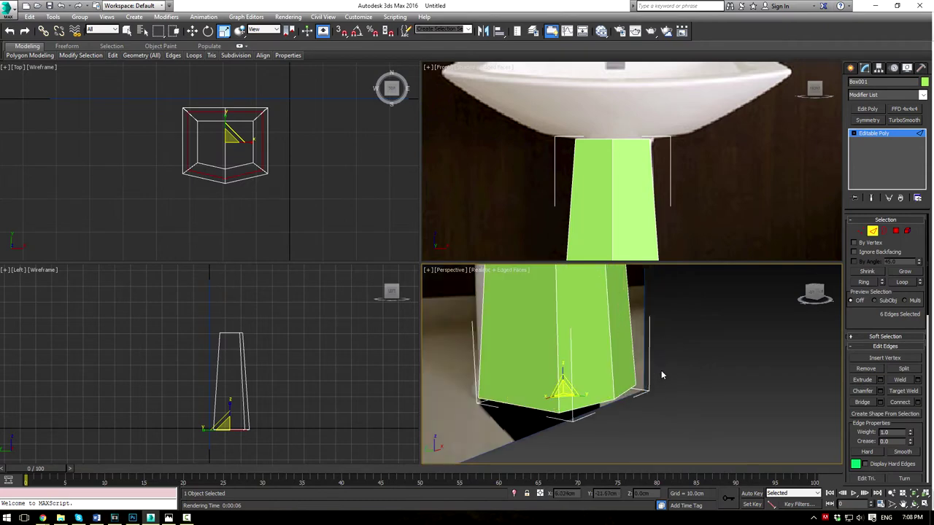
scroll(684, 164, "down", 4)
scroll(684, 163, "up", 4)
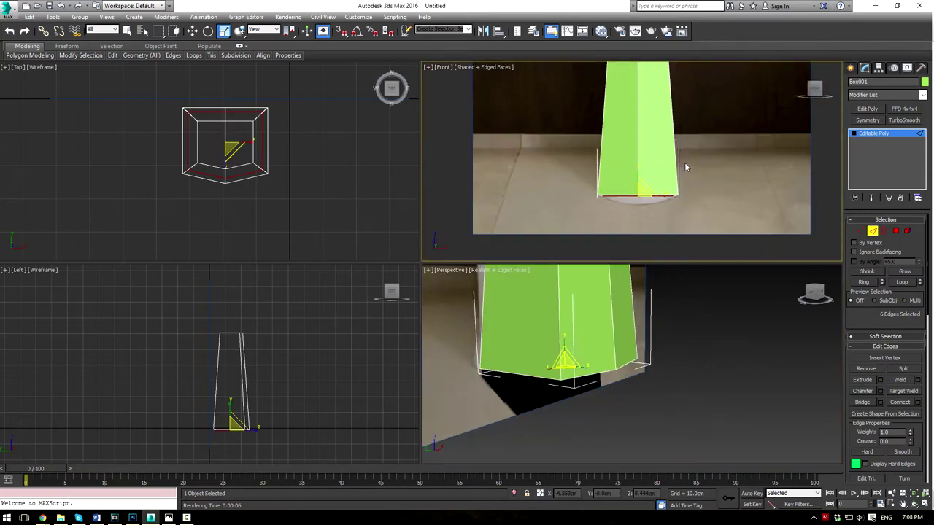
scroll(685, 167, "up", 2)
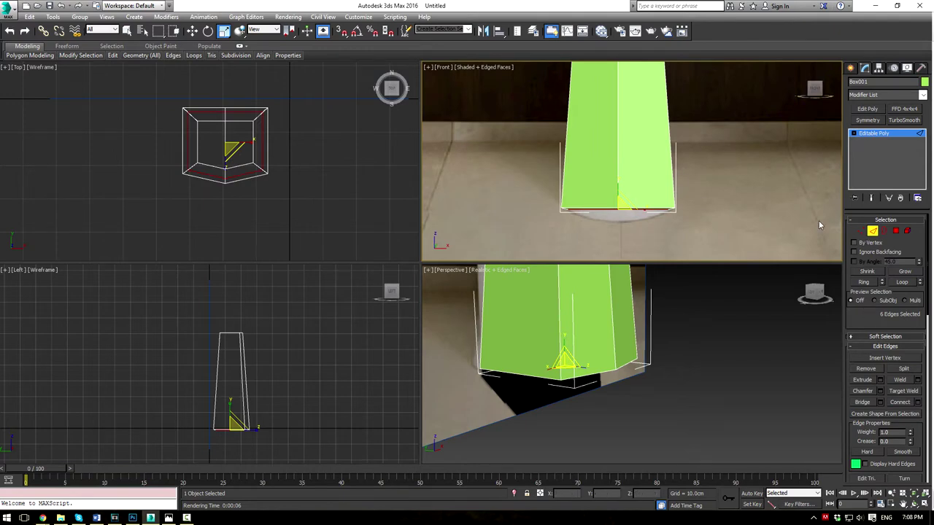
left_click_drag(756, 157, 757, 158)
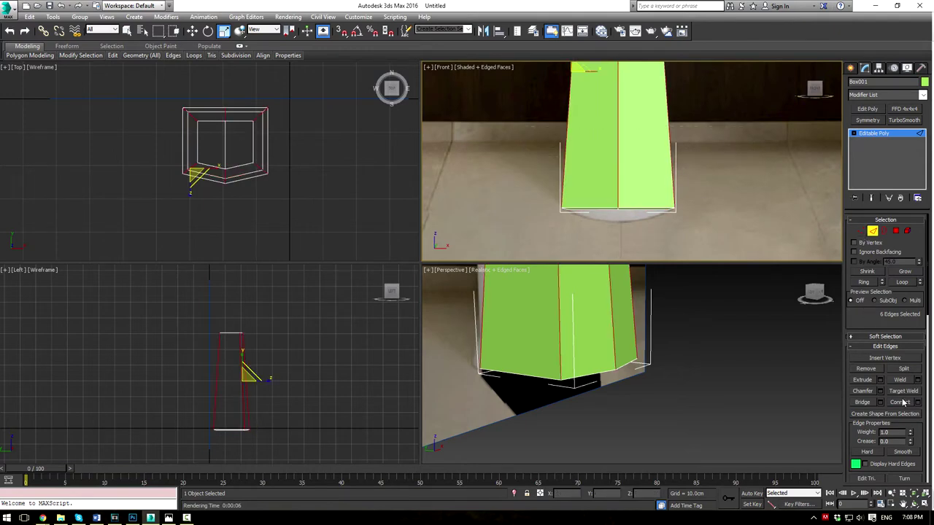
left_click(902, 405)
Step: Move the new edge loop down to just above the foot and scale it to about 97% to match the reference column
middle_click_drag(690, 131, 674, 175)
key("w")
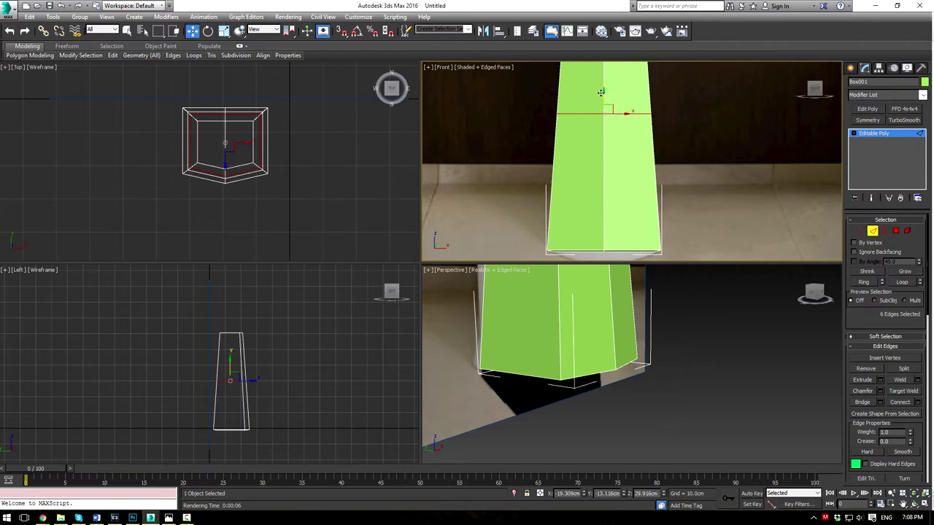
left_click_drag(599, 94, 618, 221)
key("r")
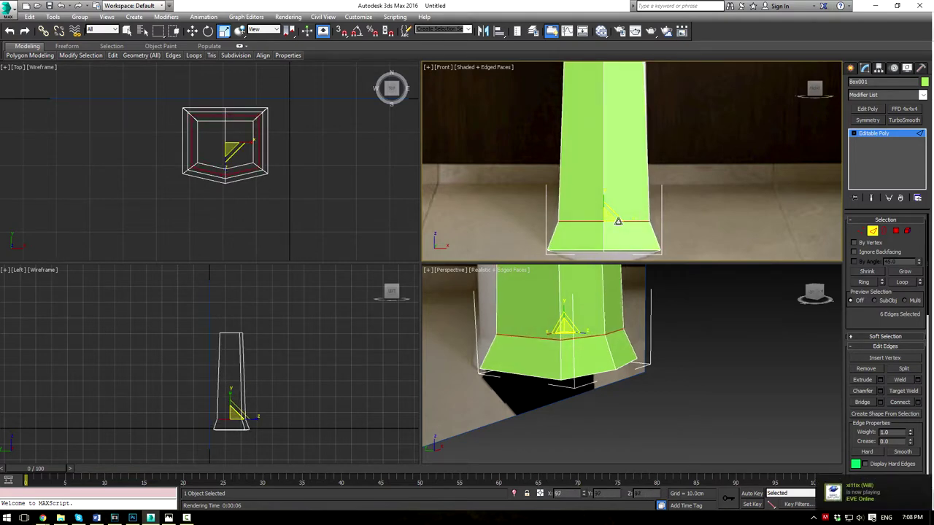
left_click(863, 137)
left_click(726, 351)
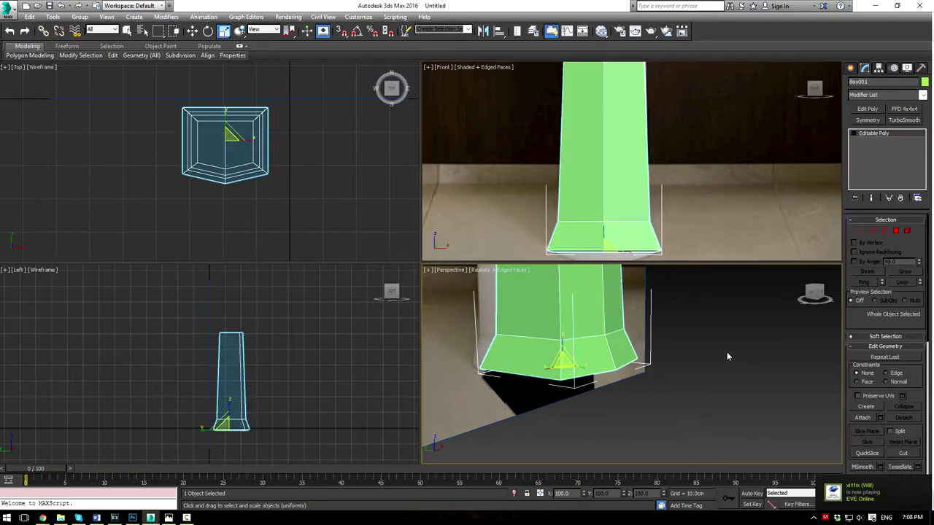
Step: Select the pedestal's two top polygons and bevel them outward and slightly upward as the first tier of the basin's underside
key("alt+w")
scroll(606, 263, "down", 5)
middle_click_drag(579, 225, 546, 295)
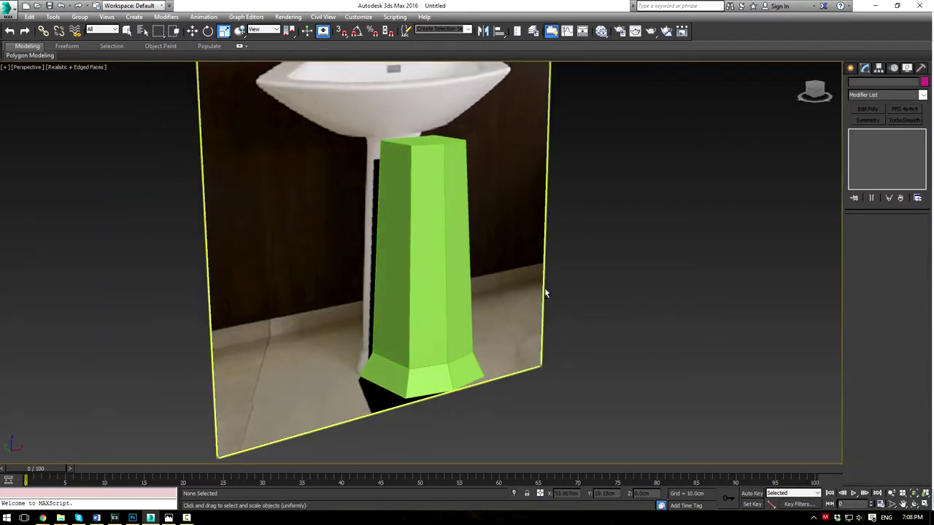
key("alt+w")
scroll(650, 114, "down", 3)
middle_click_drag(650, 115, 644, 160)
middle_click_drag(659, 337, 644, 414, "alt")
left_click(639, 414)
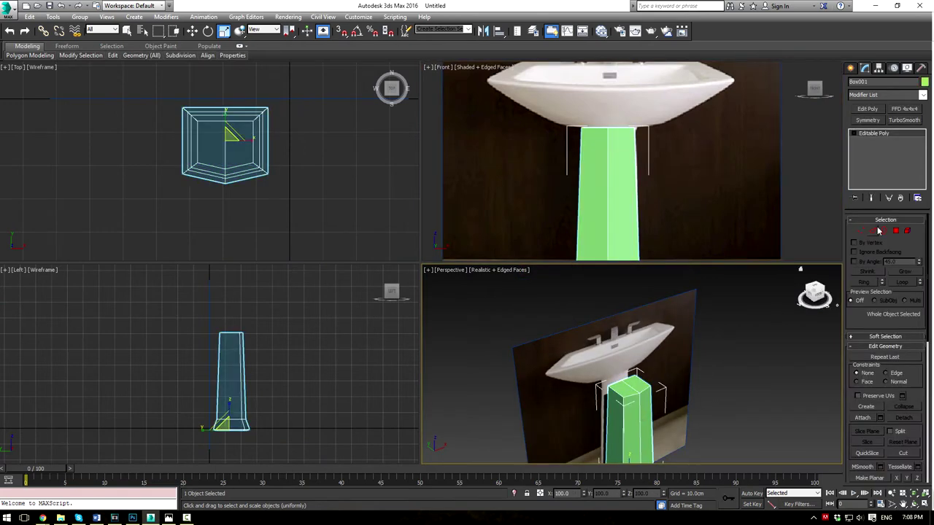
left_click(895, 231)
middle_click_drag(690, 418, 699, 348)
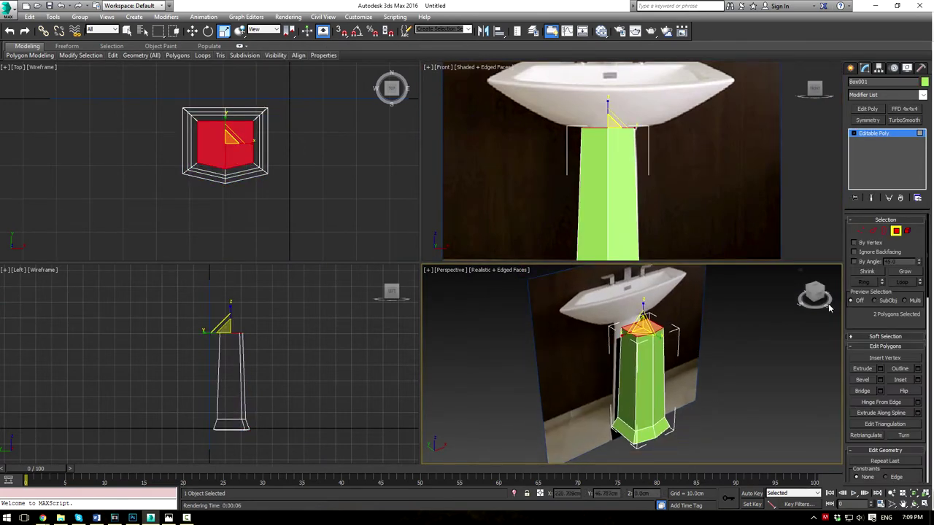
left_click(862, 380)
scroll(664, 349, "up", 3)
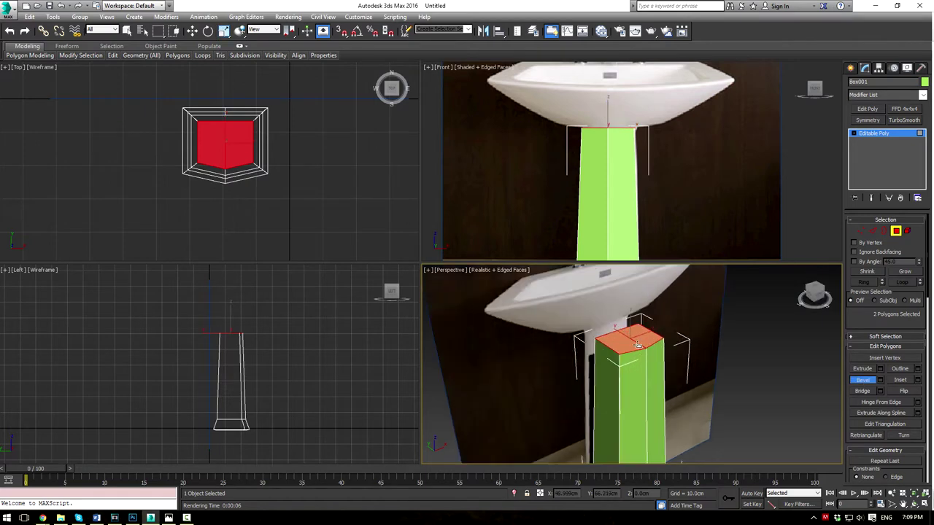
left_click_drag(634, 345, 631, 310)
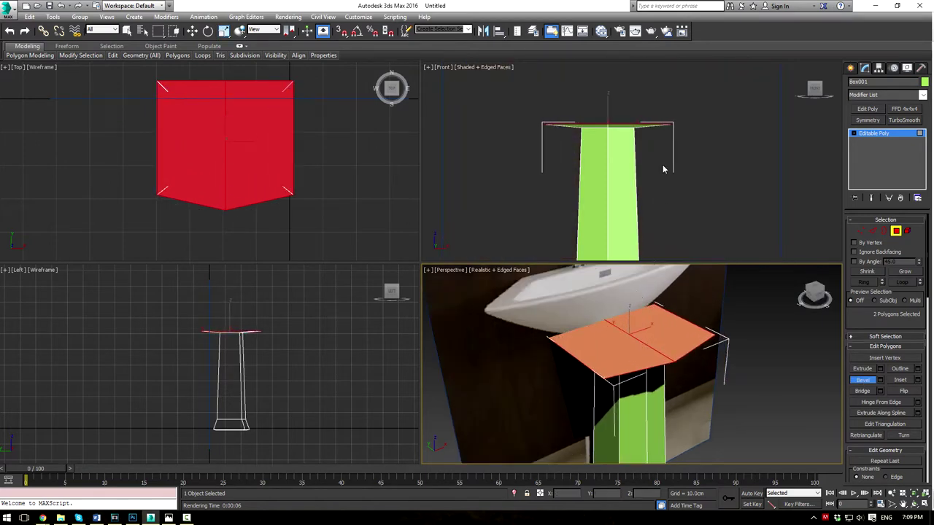
Step: Scale the beveled polygons inward in the front view to match the basin's lowest tier in the reference
middle_click_drag(664, 169, 661, 190)
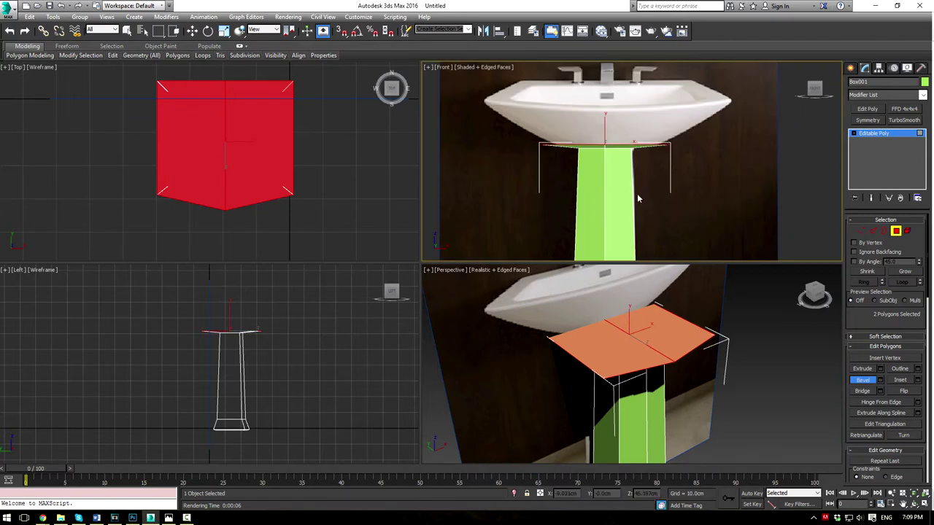
key("r")
left_click_drag(610, 149, 772, 234)
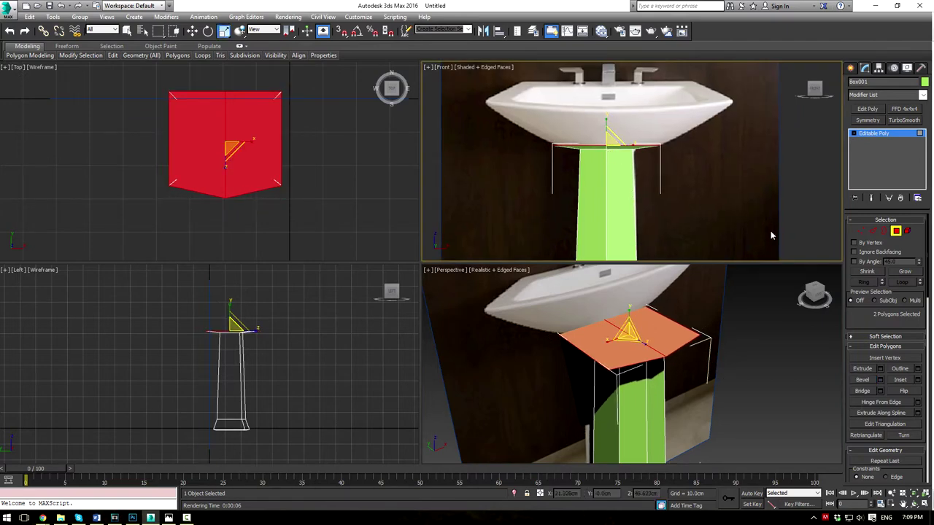
Step: Bevel the polygons outward in two more tiers following the reference basin, and lower the rim to a Z of about 75.7 cm
left_click(862, 380)
left_click_drag(641, 349, 650, 270)
middle_click_drag(627, 124, 625, 140)
key("w")
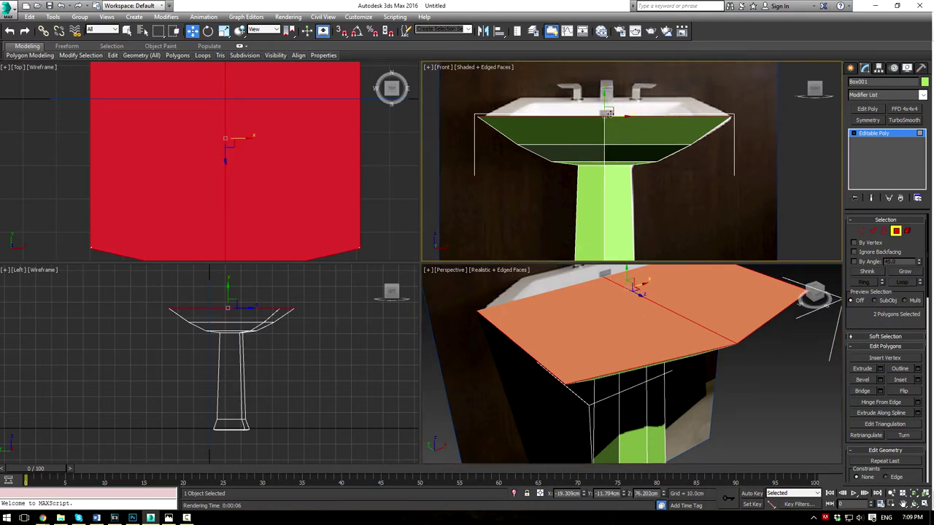
left_click_drag(605, 102, 605, 106)
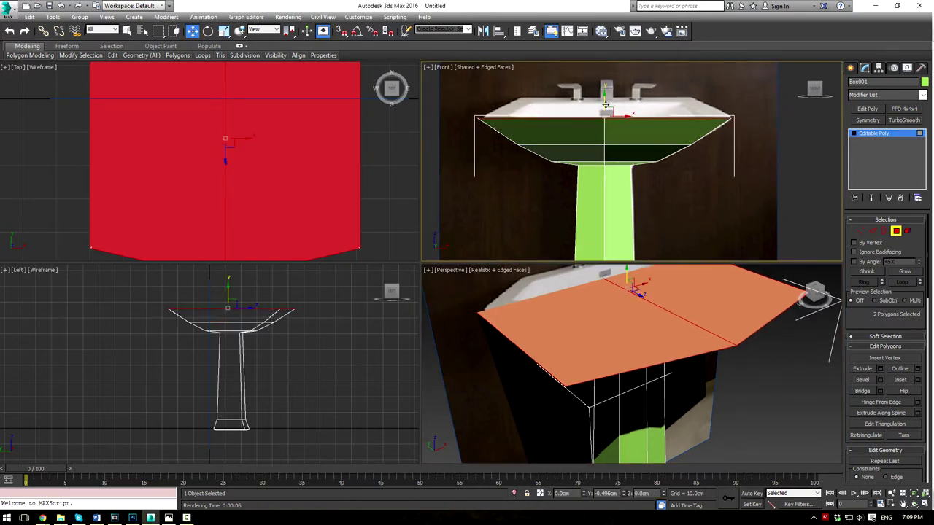
Step: Move the front middle vertices of the rim and of the tier below it backward to soften the basin's front point
middle_click_drag(670, 341, 697, 325, "alt")
left_click(861, 231)
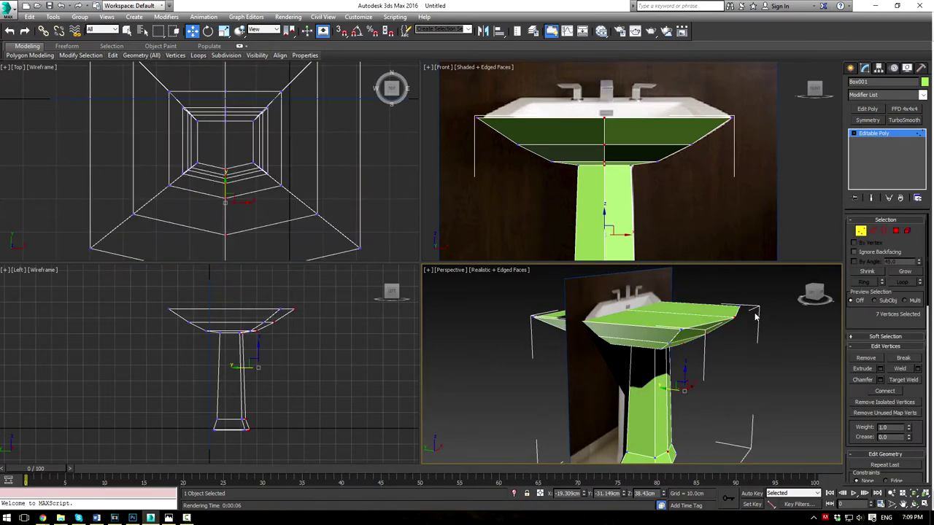
middle_click_drag(333, 197, 276, 150)
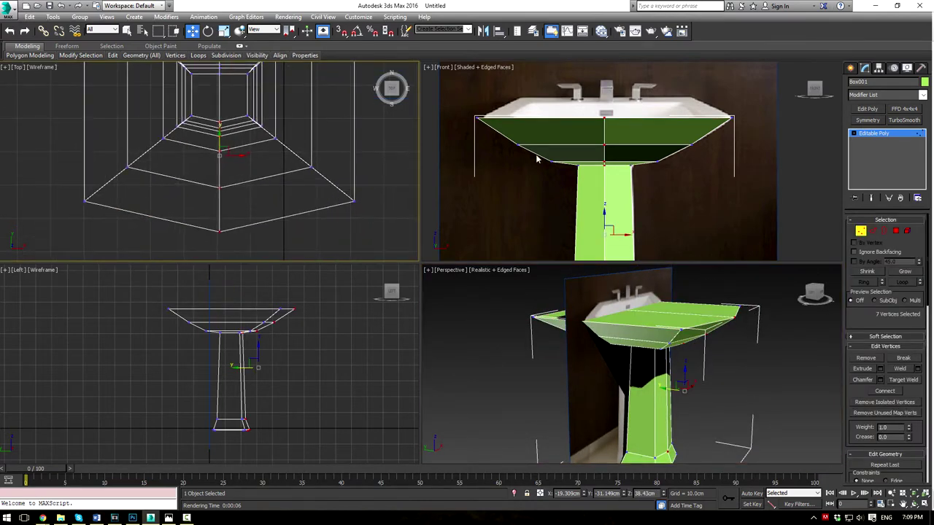
middle_click_drag(230, 204, 228, 205)
left_click(217, 232)
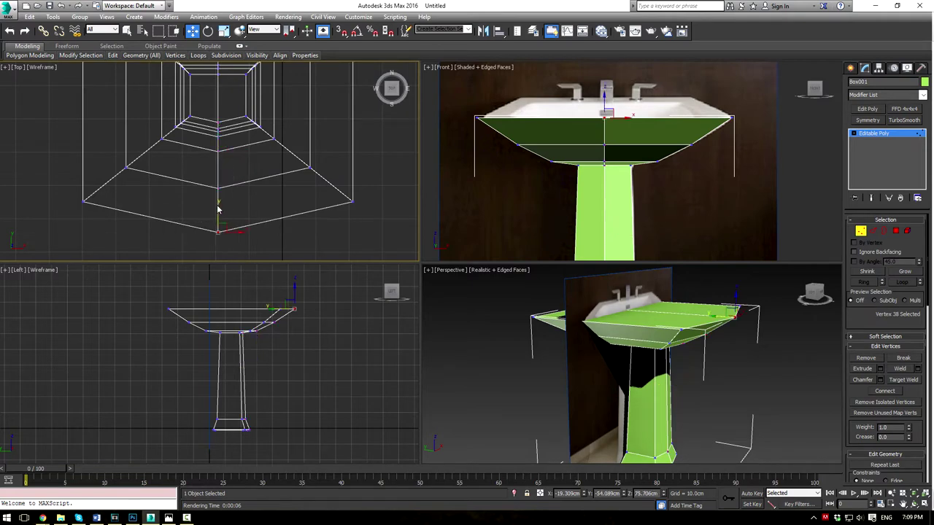
left_click_drag(216, 213, 219, 198)
left_click(218, 188)
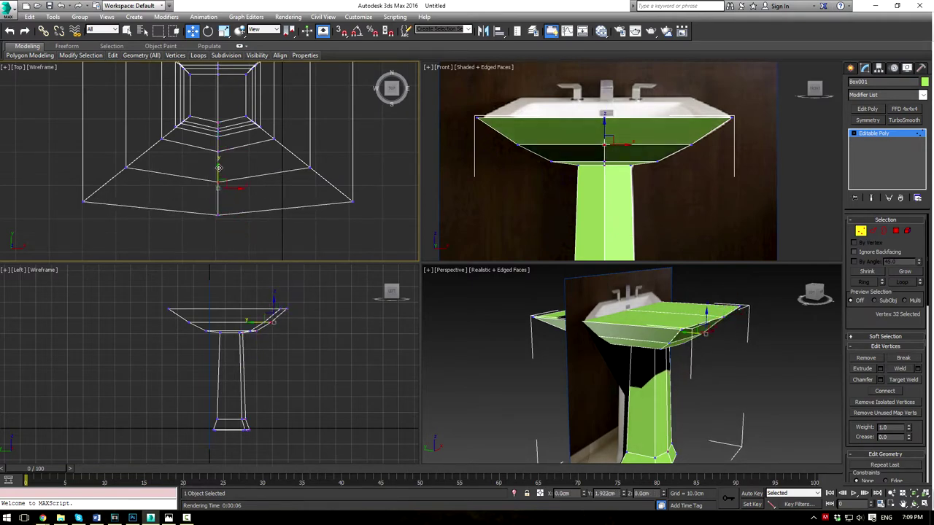
Step: Move the back vertices of all three basin tiers forward in the left view to form a nearly vertical back along the reference plane
middle_click_drag(671, 343, 785, 362, "alt")
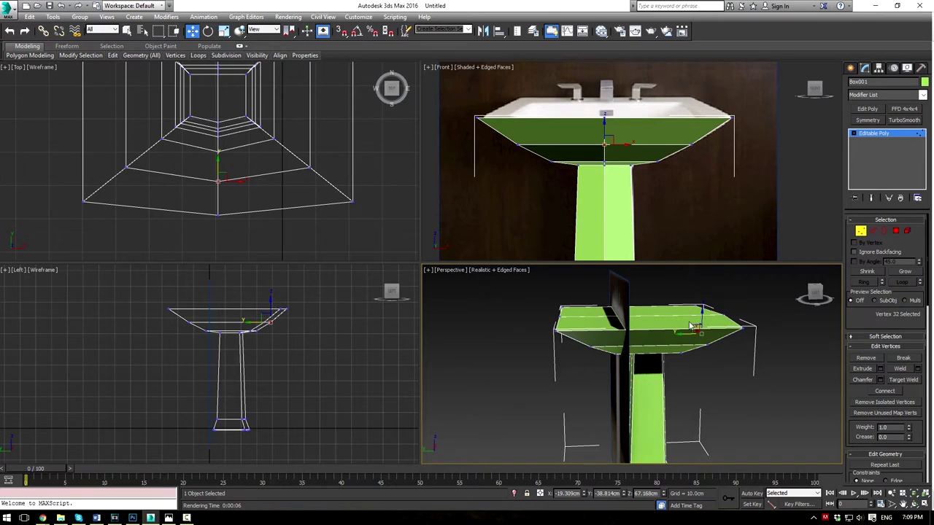
scroll(197, 321, "up", 3)
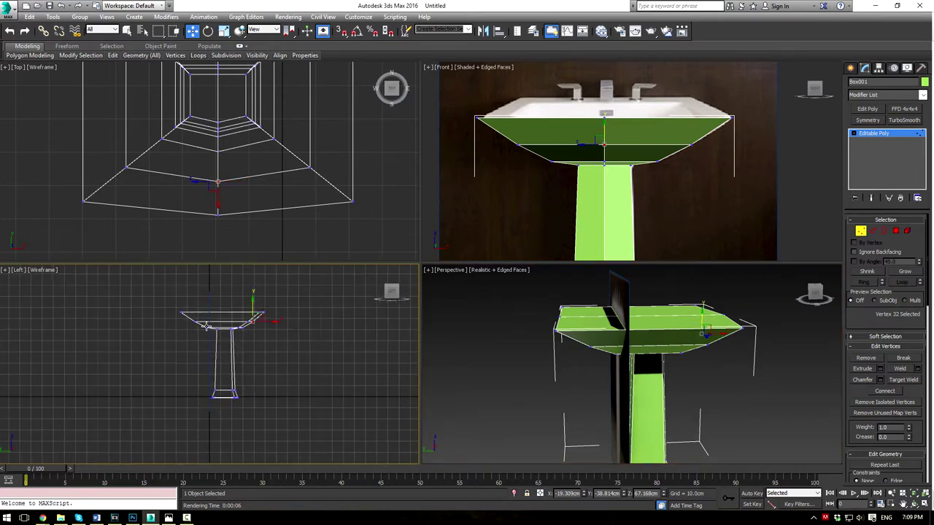
scroll(215, 341, "up", 2)
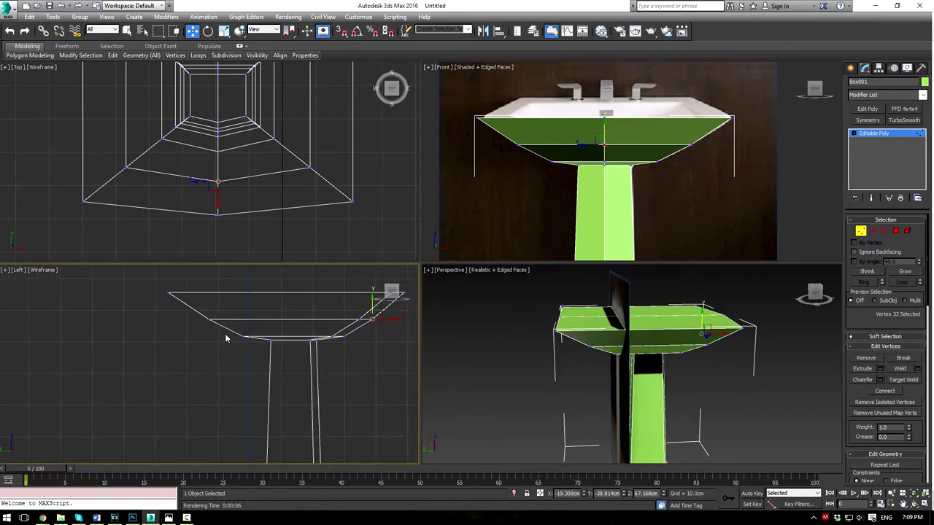
scroll(231, 334, "up", 1)
left_click_drag(239, 348, 266, 345)
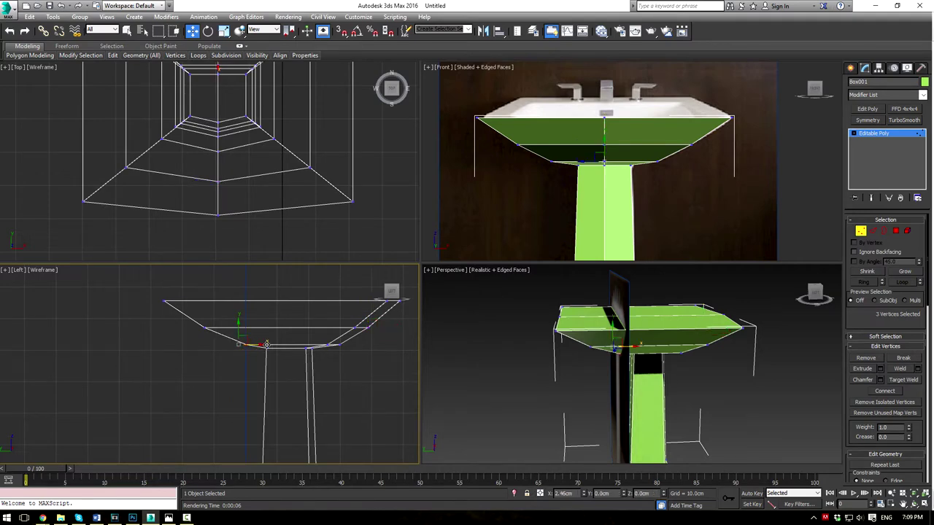
left_click_drag(187, 314, 268, 329)
left_click_drag(236, 339, 261, 341)
scroll(256, 350, "up", 3)
middle_click_drag(245, 314, 233, 363)
left_click_drag(108, 338, 108, 334)
left_click_drag(79, 301, 245, 330)
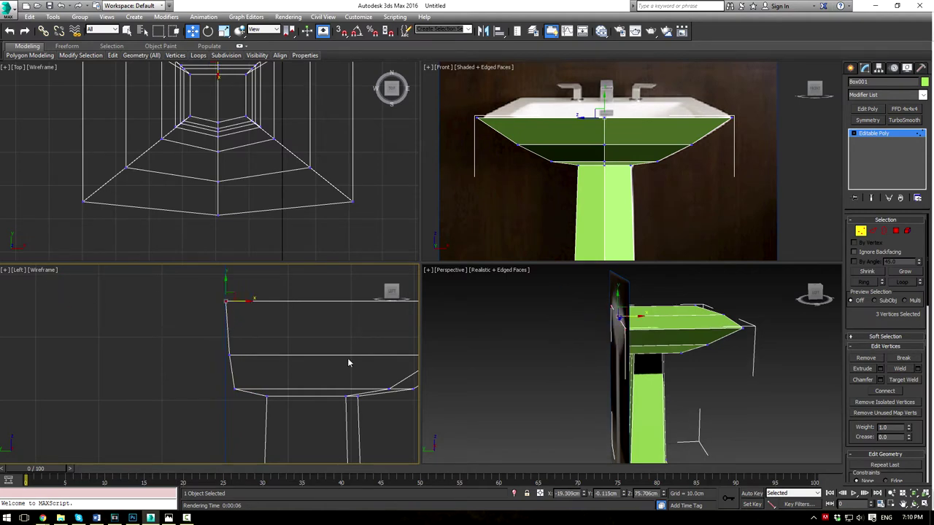
Step: Select the nine back vertices of the basin and shift them together slightly backward, to a Y of about 0.76 cm
middle_click_drag(649, 374, 655, 394, "alt")
scroll(283, 392, "down", 5)
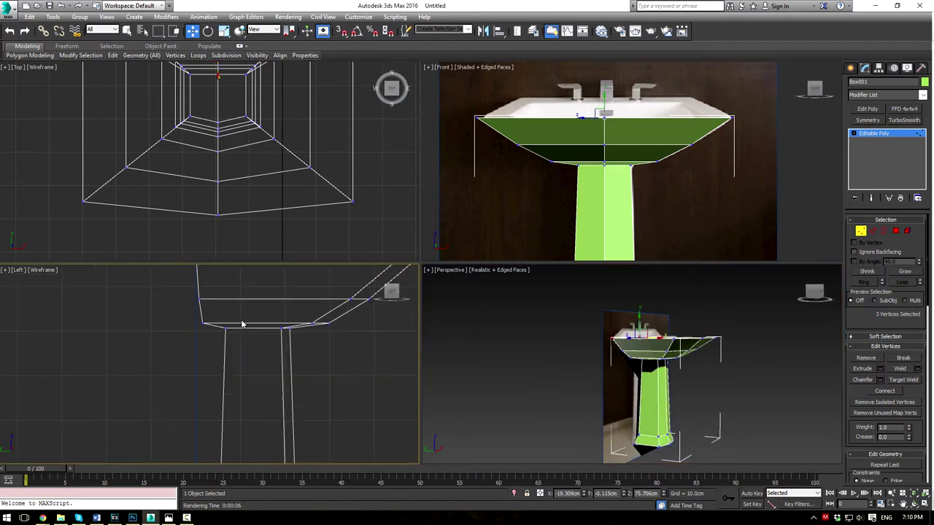
left_click_drag(248, 360, 248, 359)
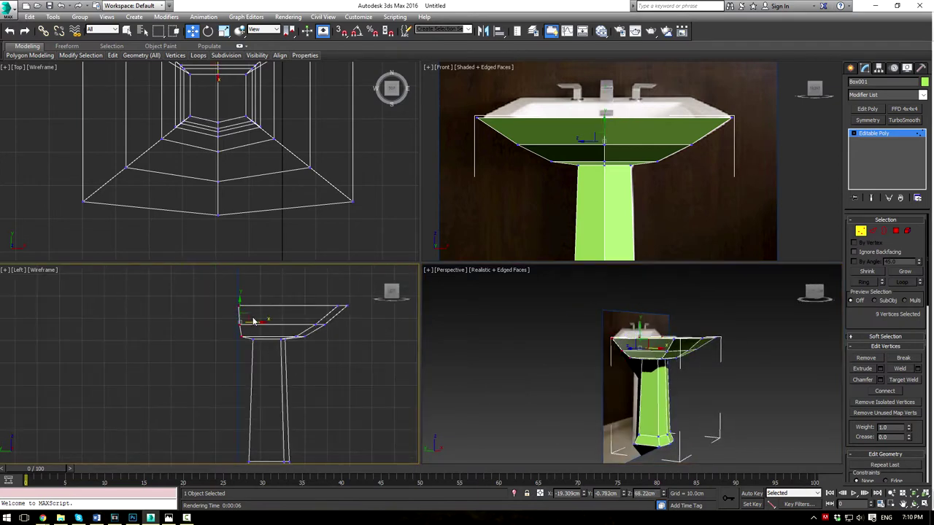
left_click_drag(252, 325, 247, 322)
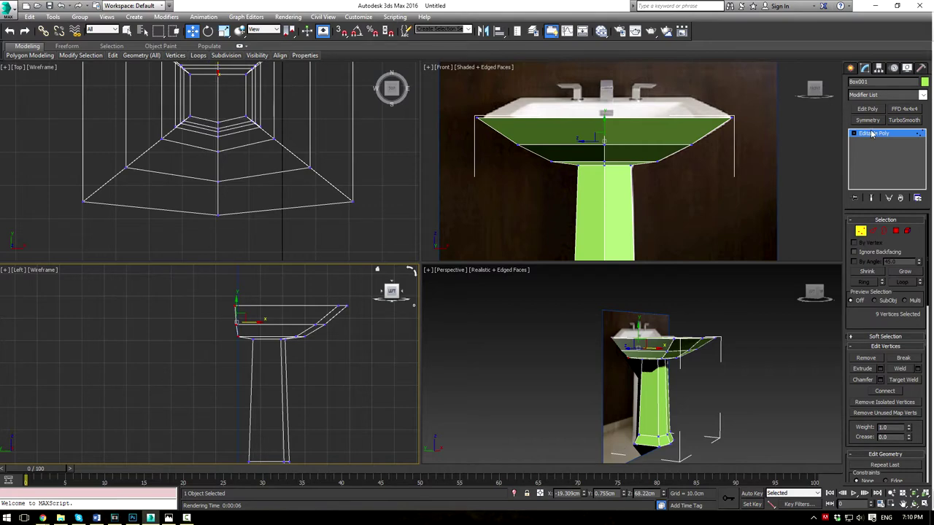
Step: Move the whole sink about 3.4 cm forward, away from the reference plane, to a Y of about -15.9 cm
left_click(872, 133)
scroll(277, 381, "down", 2)
middle_click_drag(277, 381, 271, 320)
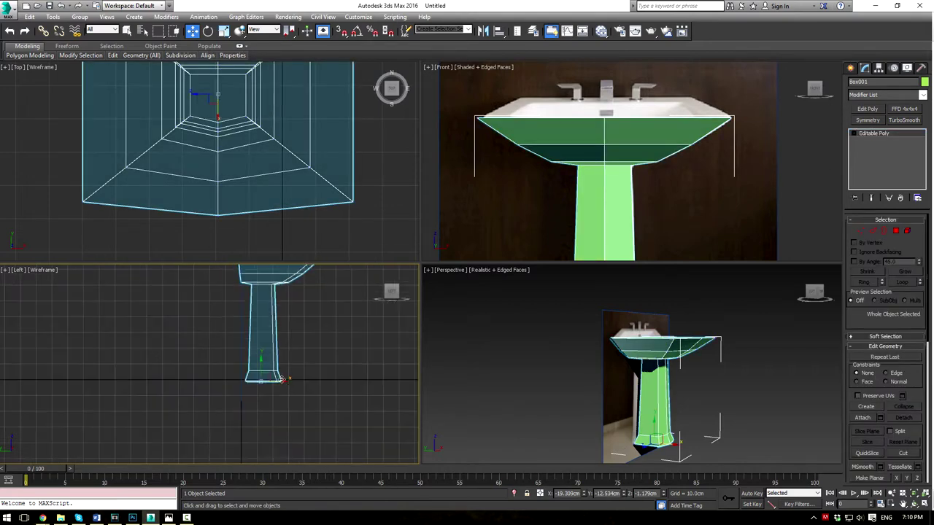
left_click_drag(282, 379, 289, 379)
right_click(689, 376)
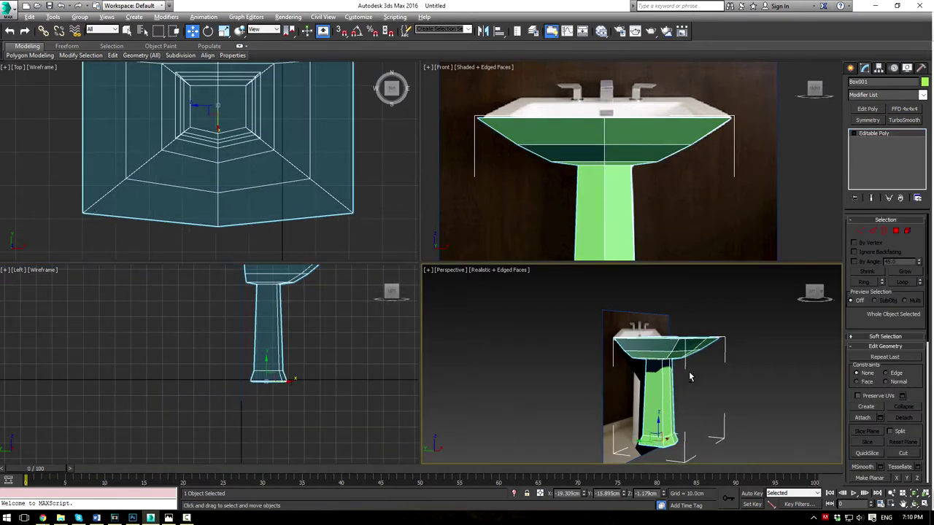
Step: Inset the basin's two top polygons to leave a rim border and extrude the inner polygons slightly upward
middle_click_drag(690, 377, 678, 368, "alt")
left_click(899, 231)
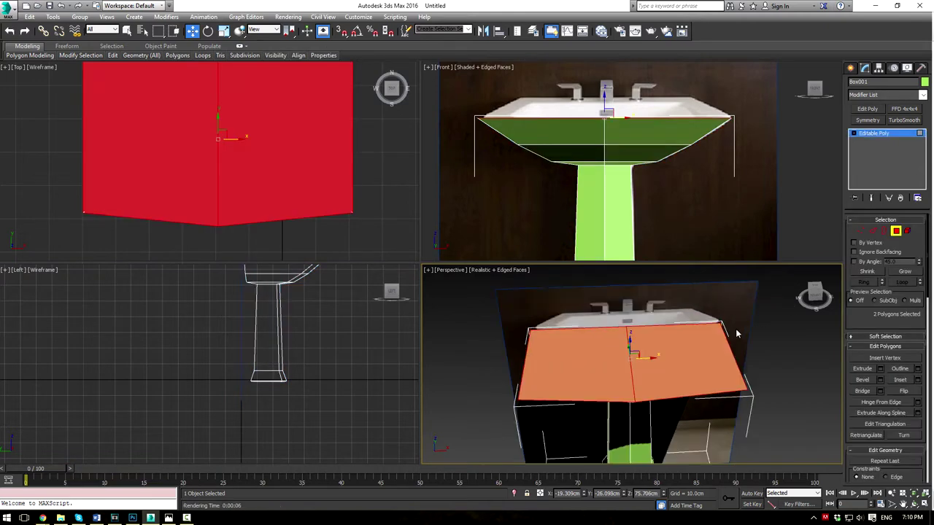
left_click(900, 381)
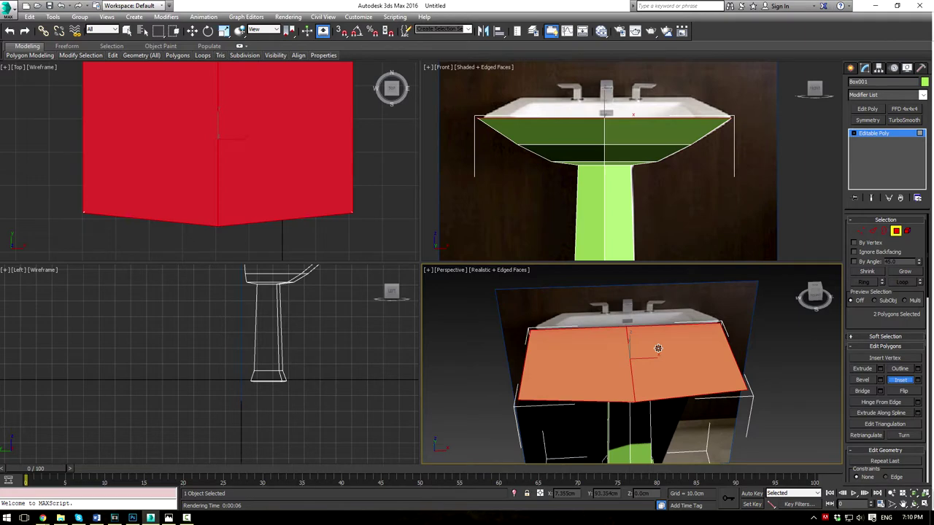
left_click_drag(658, 348, 676, 353)
left_click(862, 369)
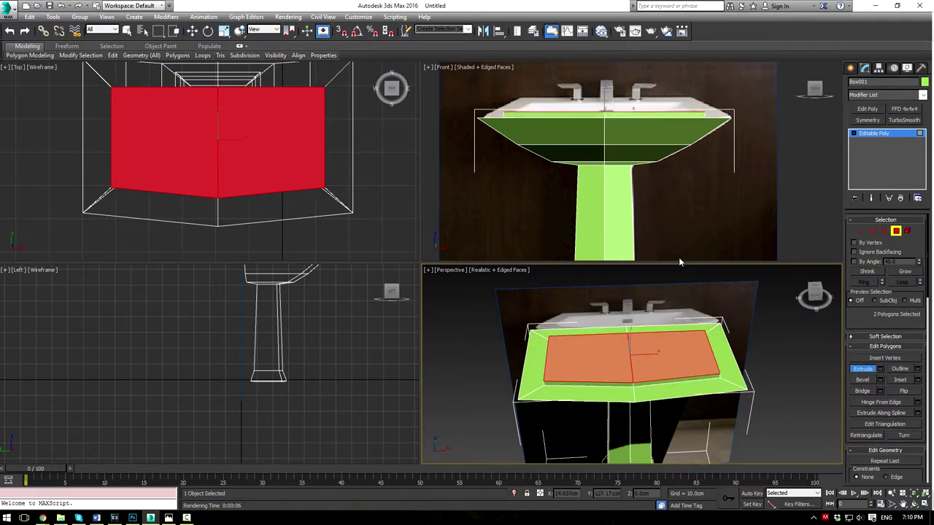
Step: Grow the selection to include the sides of the raised block and scale it down slightly
left_click(898, 274)
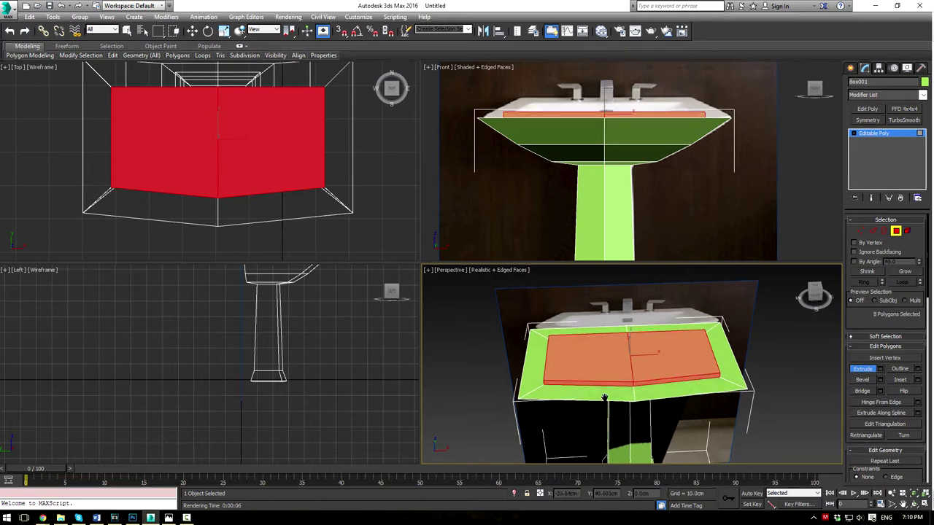
key("w")
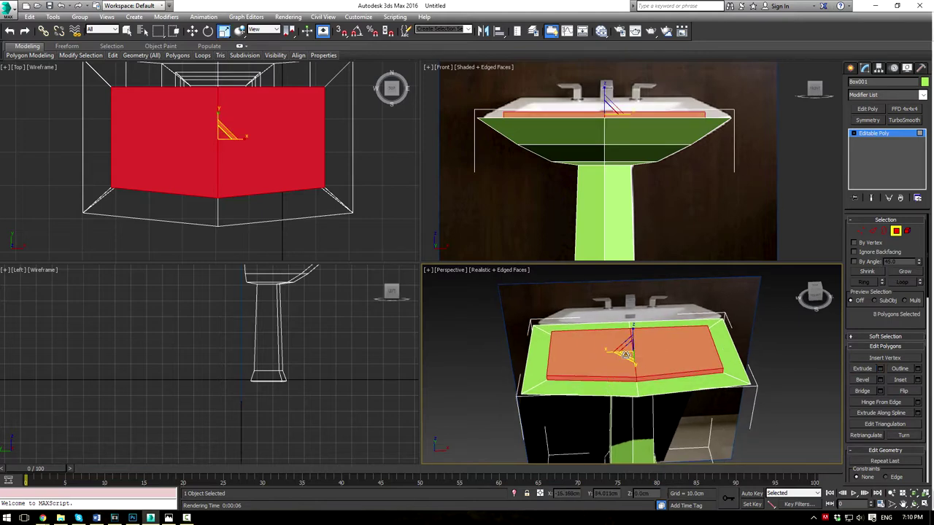
left_click_drag(625, 354, 628, 354)
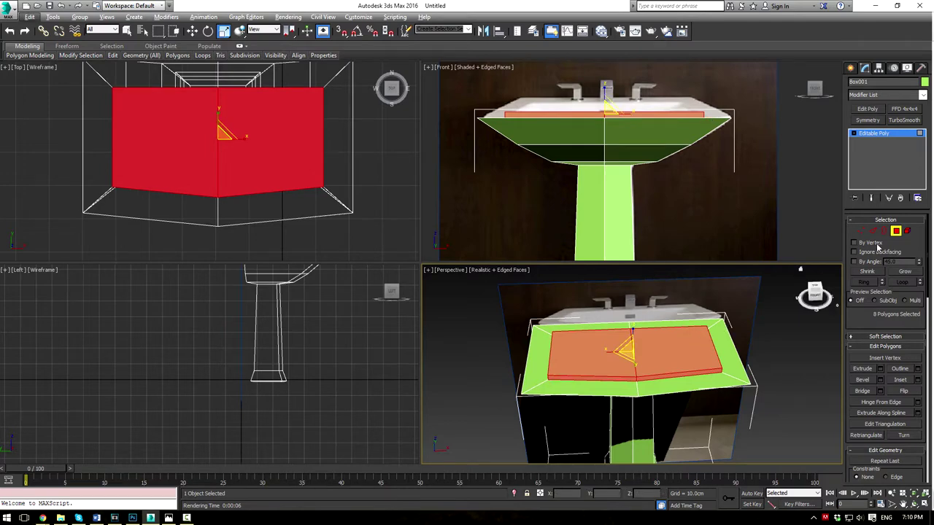
Step: Select only the two top polygons of the raised block and lower them into the basin to form the bowl
left_click(692, 351)
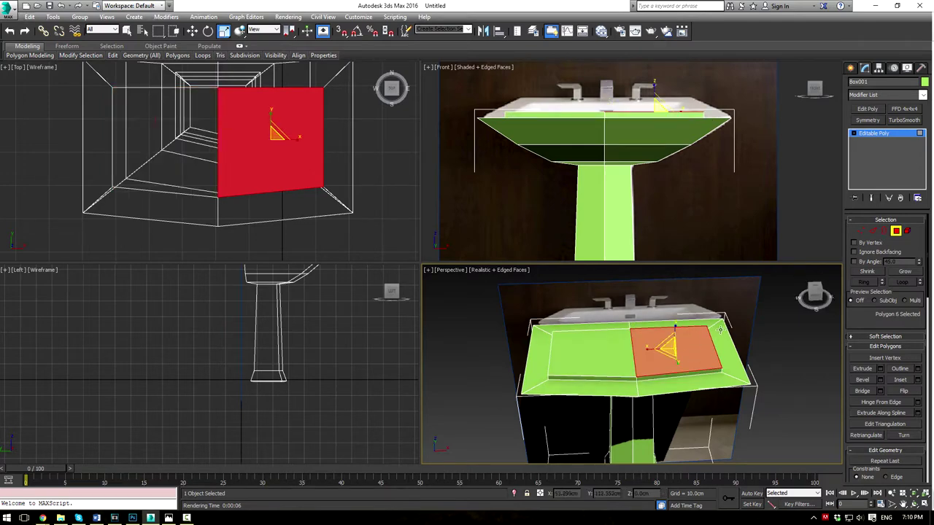
left_click(598, 352, "ctrl")
key("w")
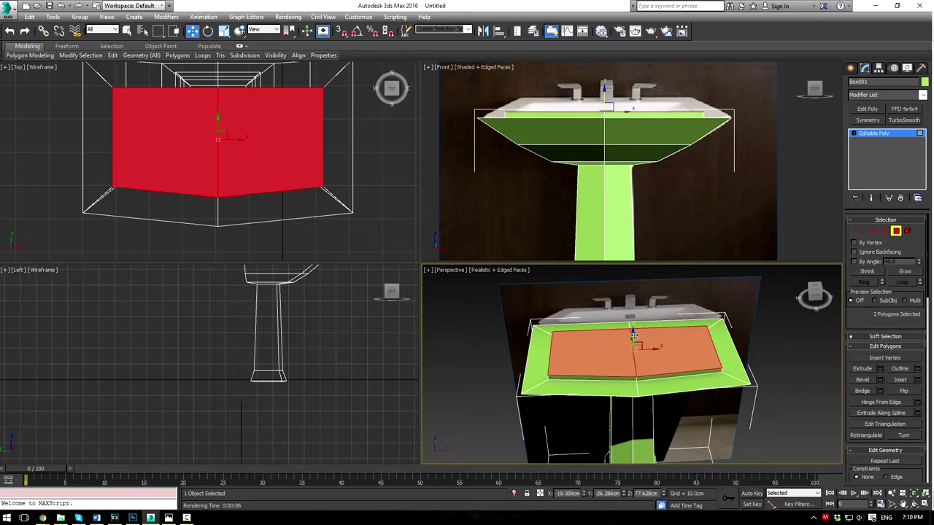
middle_click_drag(664, 351, 638, 336, "alt")
left_click_drag(635, 332, 647, 359)
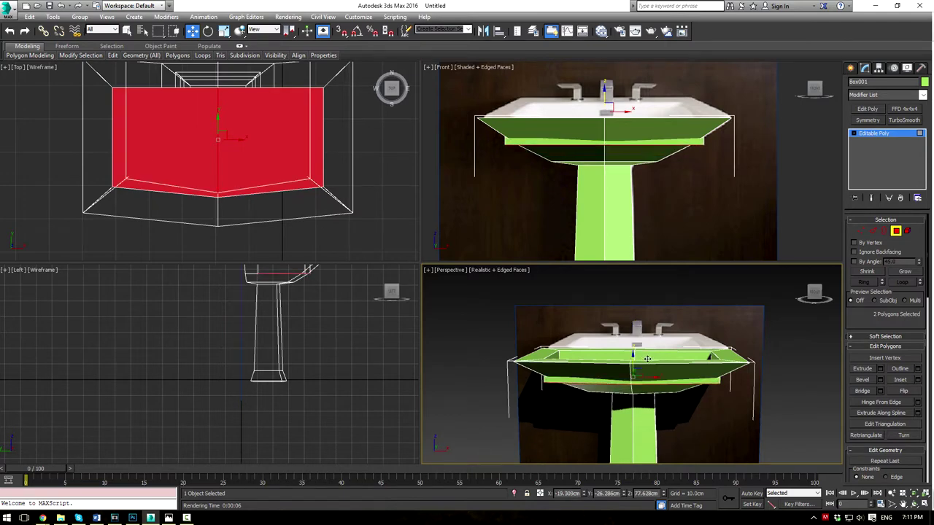
Step: Scale the bowl's bottom polygons inward so the bowl's walls slope
middle_click_drag(646, 359, 628, 371, "alt")
key("r")
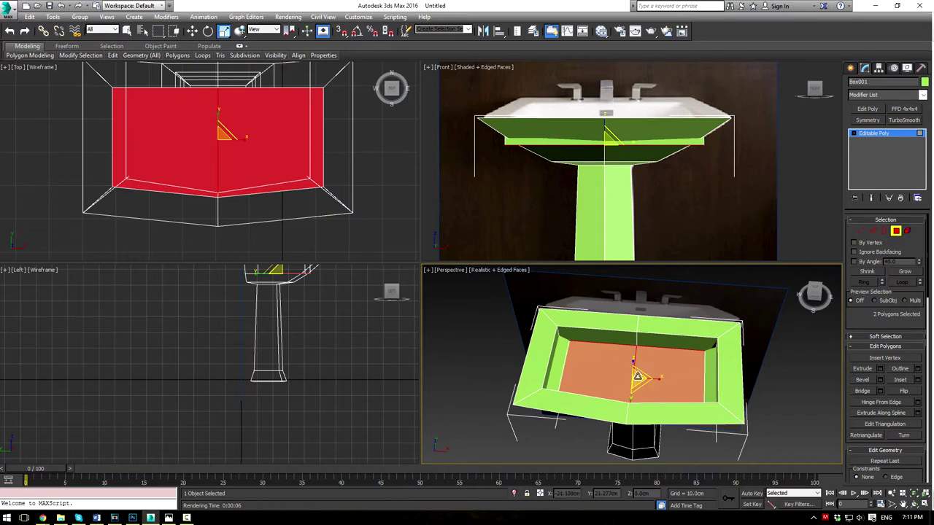
mouse_move(638, 387)
left_mouse_down()
mouse_move(641, 400)
mouse_move(634, 369)
left_mouse_up()
Step: Set the front view to wireframe and raise the bowl's bottom polygons to sit between the rim and the middle tier
middle_click_drag(636, 364, 634, 343, "alt")
middle_click_drag(620, 169, 622, 187)
key("F3")
scroll(636, 154, "up", 3)
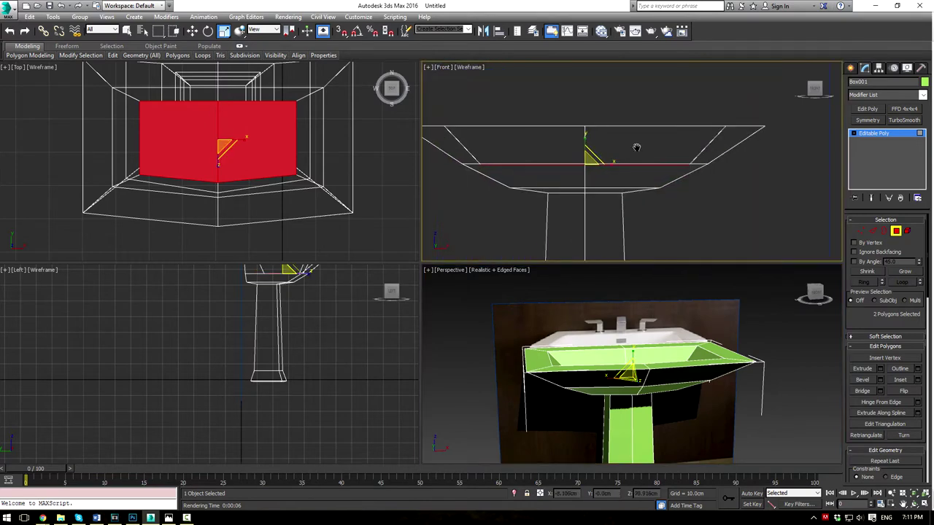
middle_click_drag(636, 147, 644, 158)
key("w")
left_click_drag(596, 154, 595, 141)
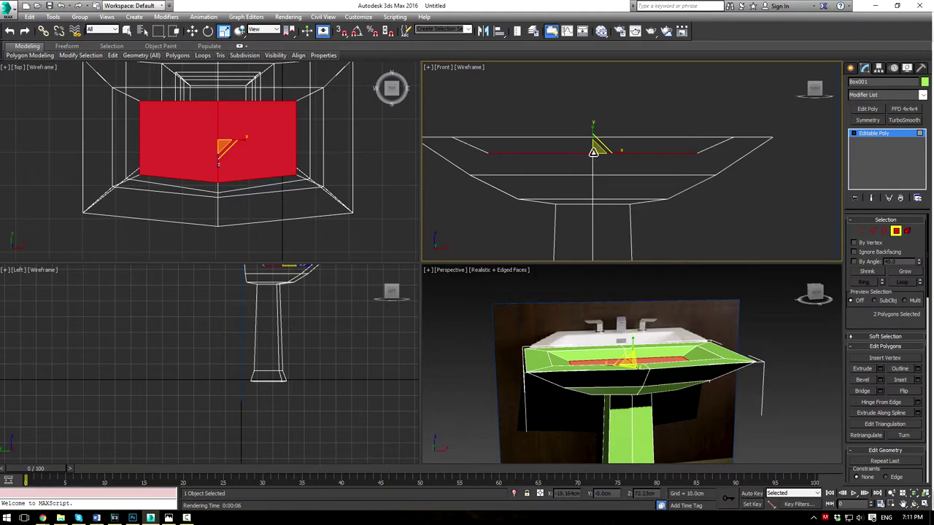
Step: Enlarge the bowl's bottom polygons towards the inner rim and bevel them downward with a narrower outline
left_click_drag(595, 151, 597, 141)
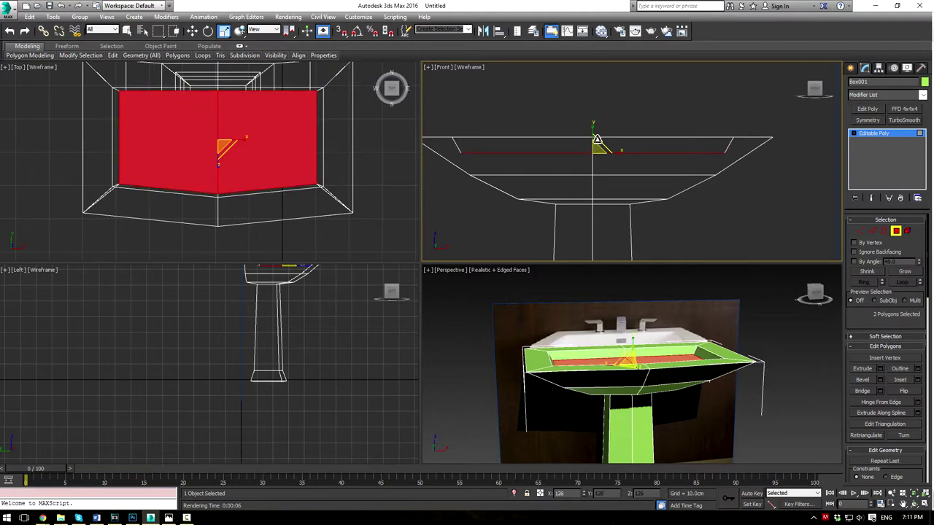
left_click(861, 380)
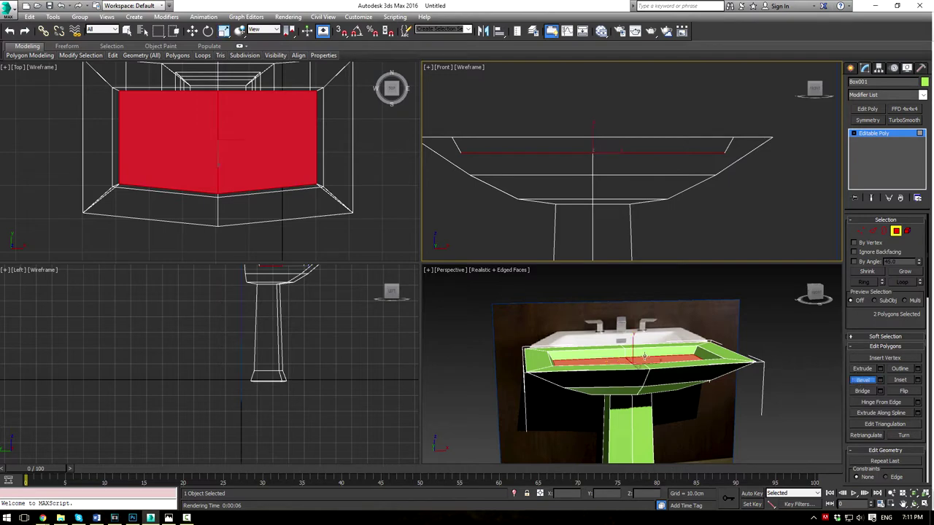
middle_click_drag(634, 343, 643, 359, "alt")
left_click_drag(643, 359, 641, 394)
left_click(641, 394)
Step: Try a second, deep bevel on the bowl's bottom polygons and undo it
middle_click_drag(636, 354, 642, 371, "alt")
left_click_drag(641, 370, 637, 407)
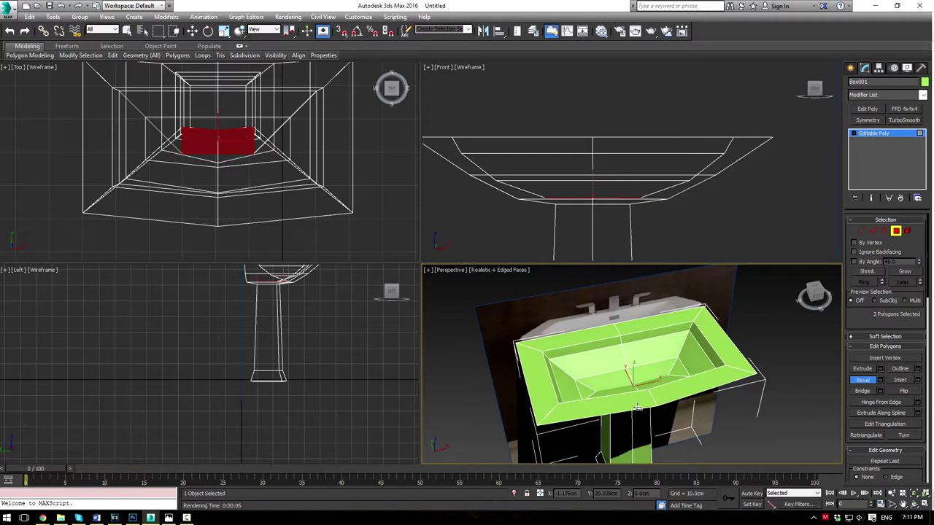
middle_click_drag(689, 365, 710, 368, "alt")
key("ctrl+z")
Step: Bevel the bowl's bottom polygons a little further down and inward, and finish polygon editing with the sink deselected
left_click_drag(643, 366, 644, 384)
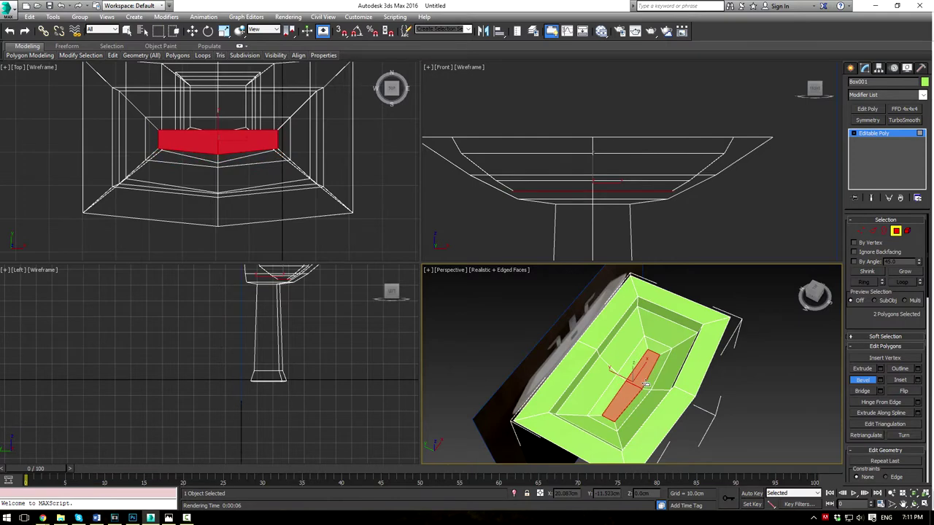
middle_click_drag(645, 384, 642, 342, "alt")
left_click(881, 136)
left_click(752, 344)
scroll(747, 347, "down", 3)
scroll(626, 338, "up", 3)
middle_click_drag(525, 345, 689, 343)
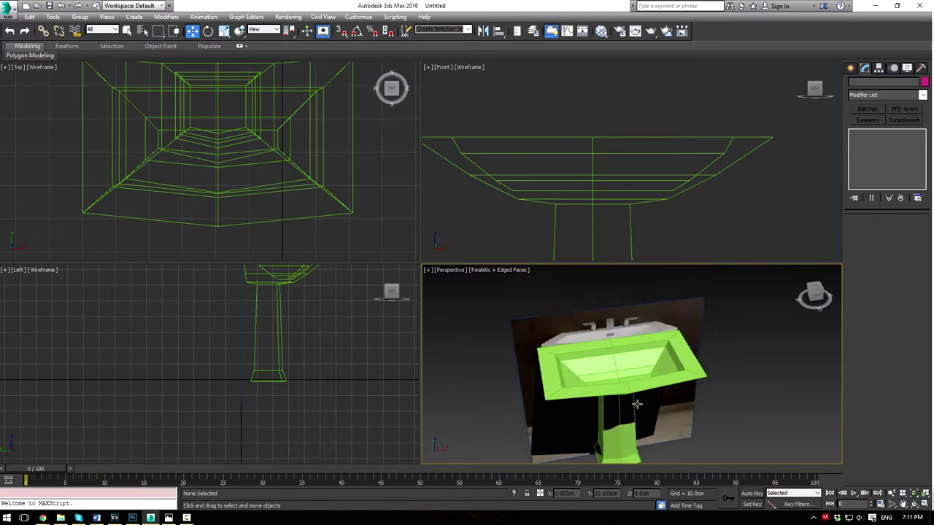
Step: Select all side polygons of the pedestal column in a maximized perspective view and apply Auto Smooth to them
left_click(691, 342)
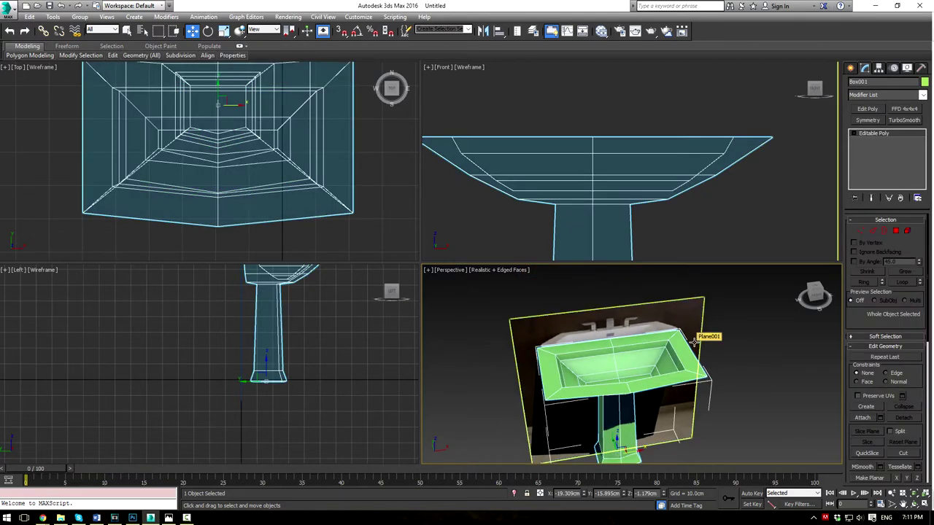
left_click(895, 230)
key("alt+w")
middle_click_drag(542, 355, 581, 216, "alt")
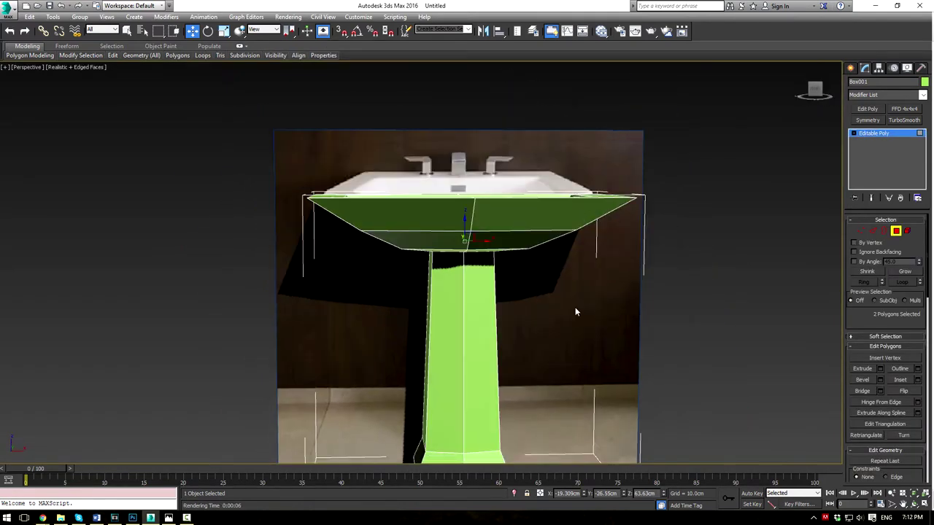
scroll(548, 355, "down", 3)
middle_click_drag(549, 354, 543, 302)
left_click_drag(407, 285, 583, 312)
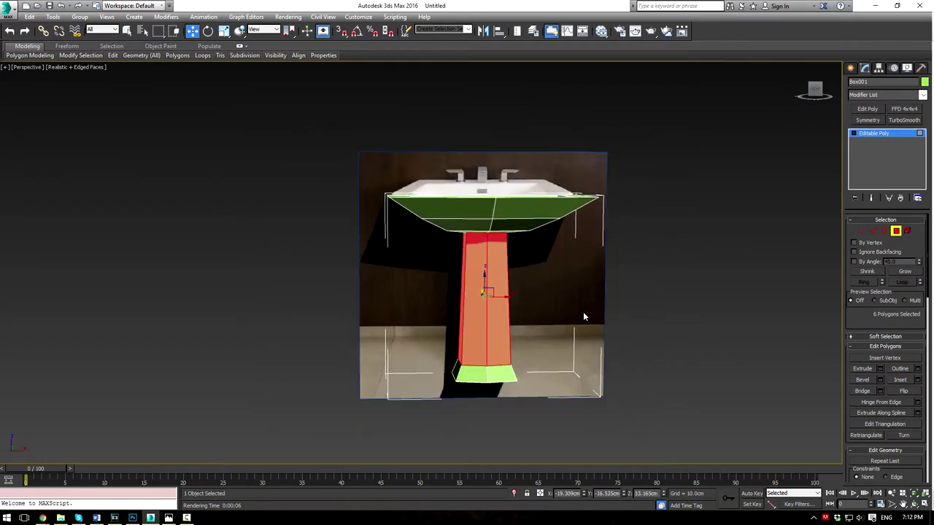
scroll(861, 395, "down", 10)
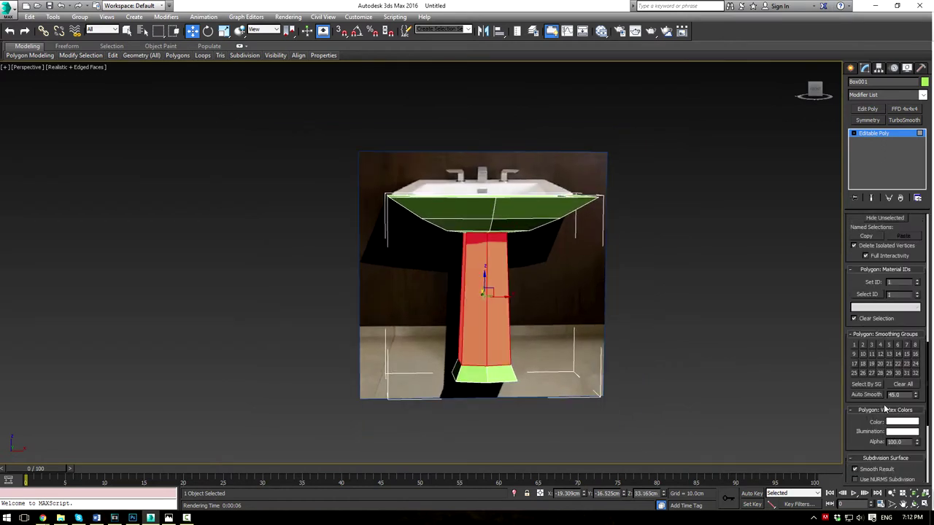
middle_click_drag(604, 380, 585, 273, "alt")
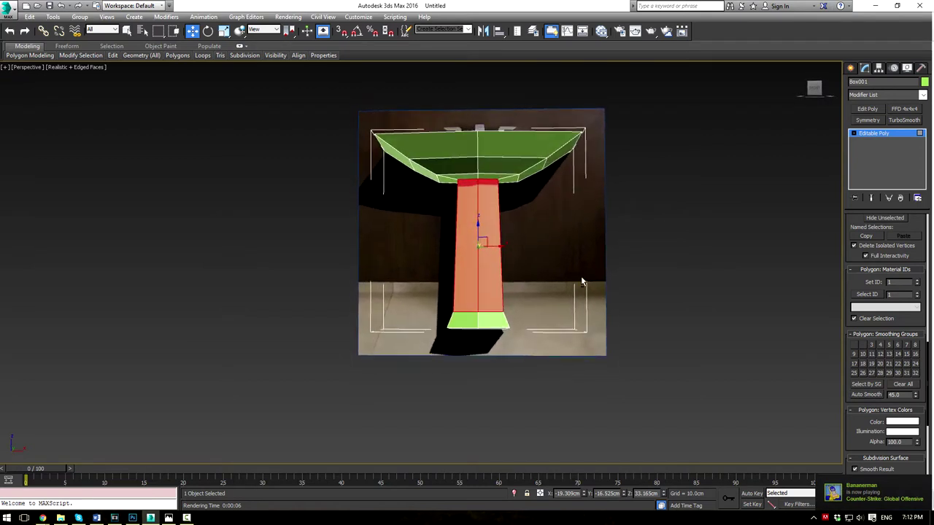
Step: Select the flared base polygons of the pedestal, apply Auto Smooth, and clear the selection
scroll(580, 276, "up", 4)
middle_click_drag(403, 308, 398, 311, "alt")
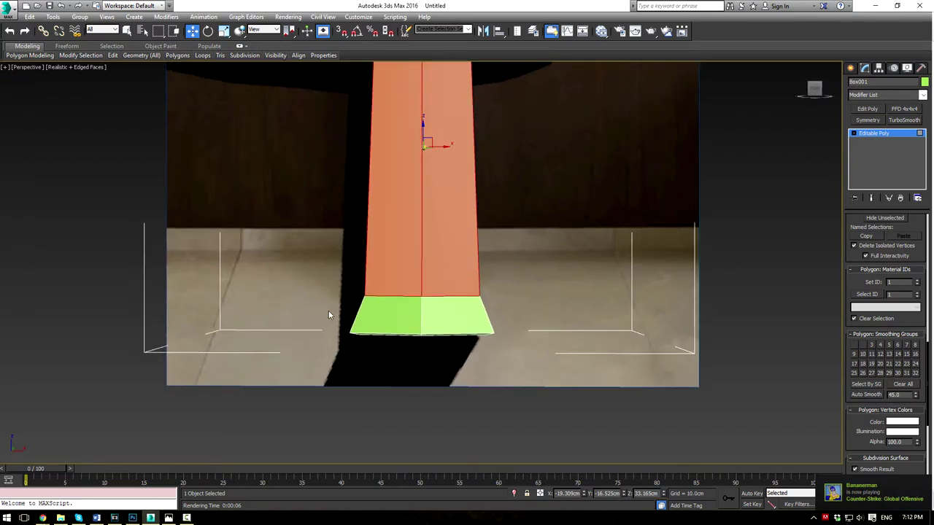
left_click_drag(326, 310, 568, 321)
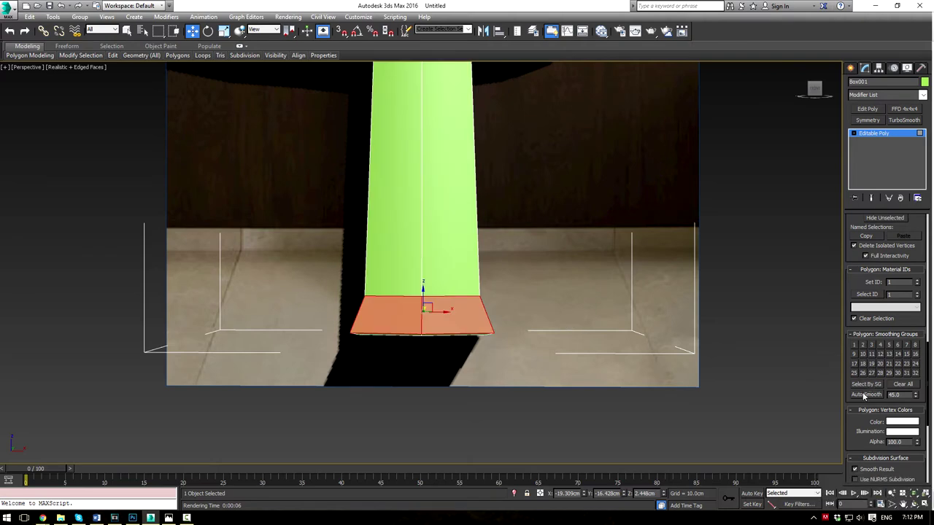
left_click(569, 284)
Step: Select the six flat polygons around the basin's top rim and apply Auto Smooth to them
middle_click_drag(542, 142, 564, 333, "alt")
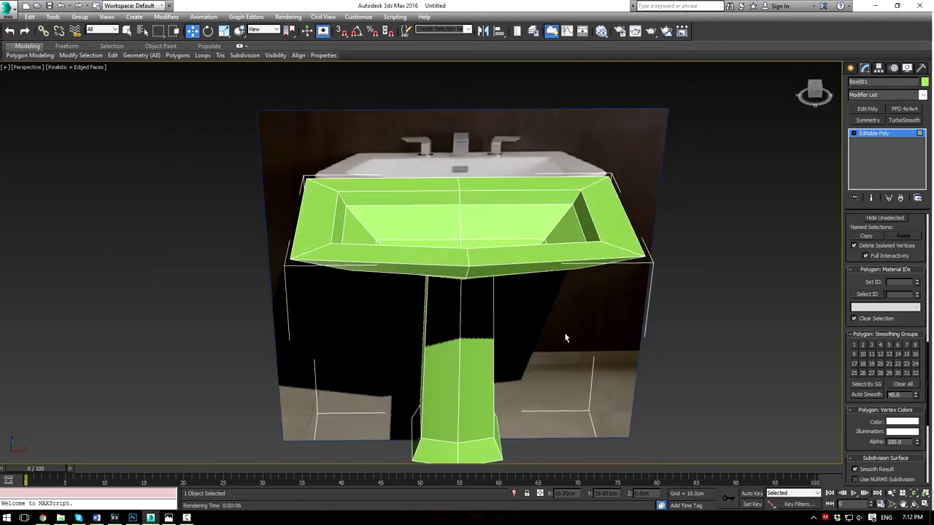
key("q")
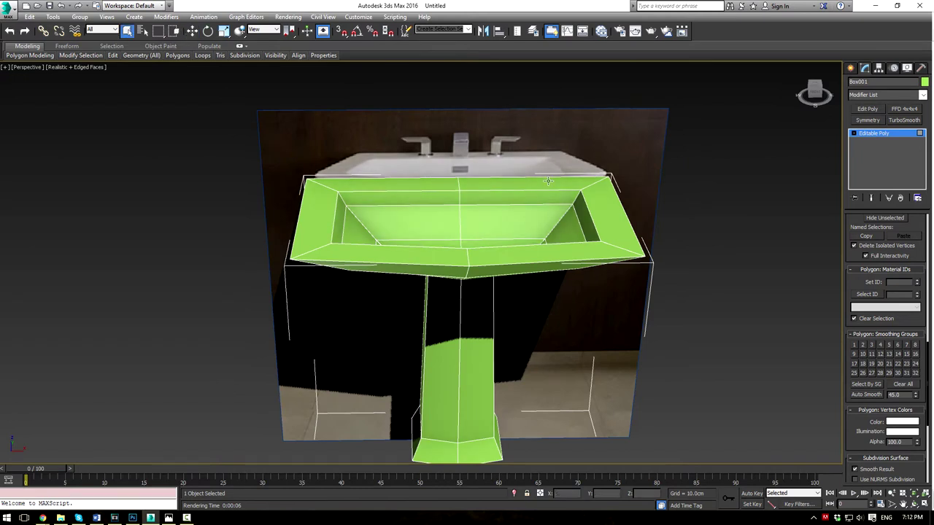
left_click(548, 181)
left_click(614, 206, "ctrl")
left_click(583, 253, "ctrl")
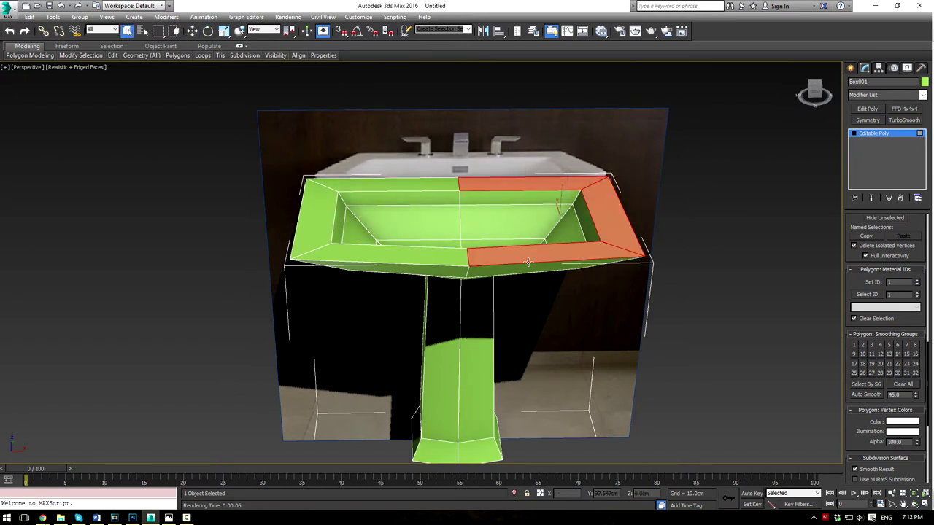
left_click(408, 257, "ctrl")
left_click(324, 214, "ctrl")
left_click(370, 191, "ctrl")
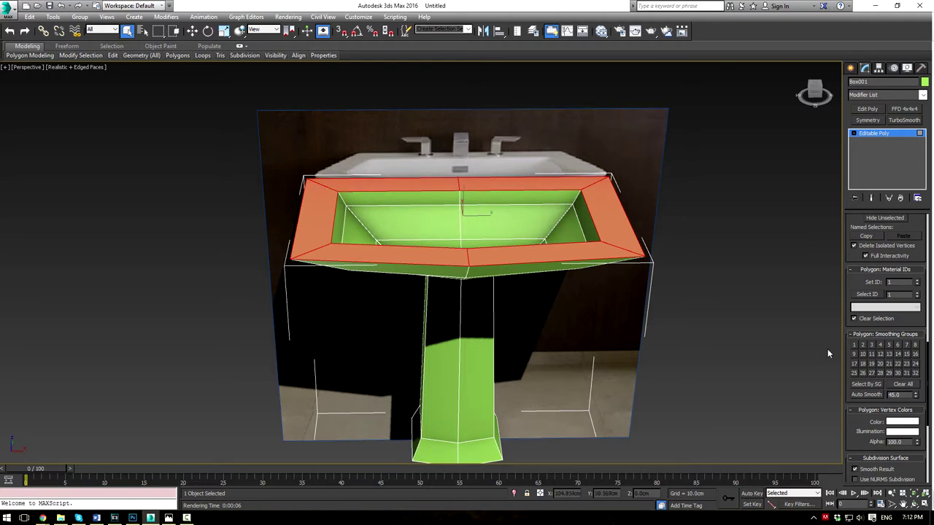
left_click(866, 394)
Step: Select the bowl's two bottom polygons, grow the selection to the whole bowl interior, and apply Auto Smooth
middle_click_drag(604, 237, 504, 246, "alt")
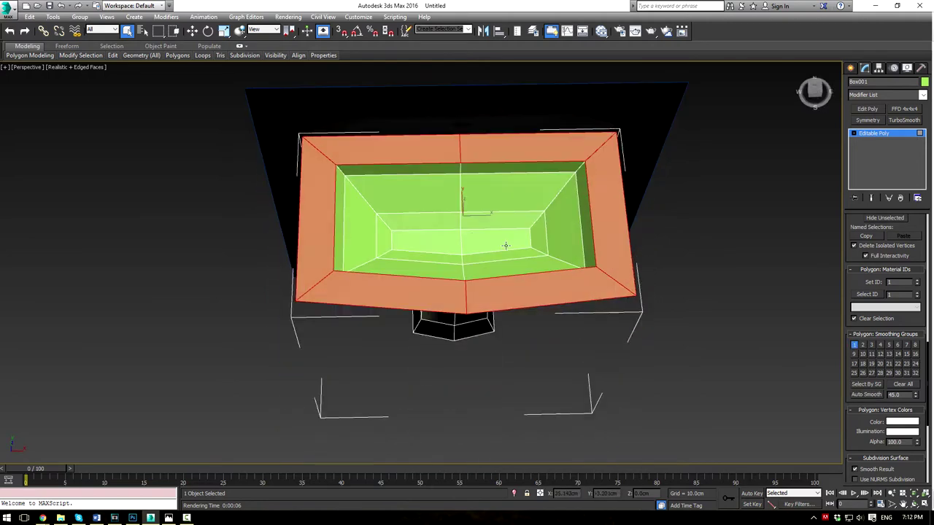
left_click(471, 237)
left_click(448, 241, "ctrl")
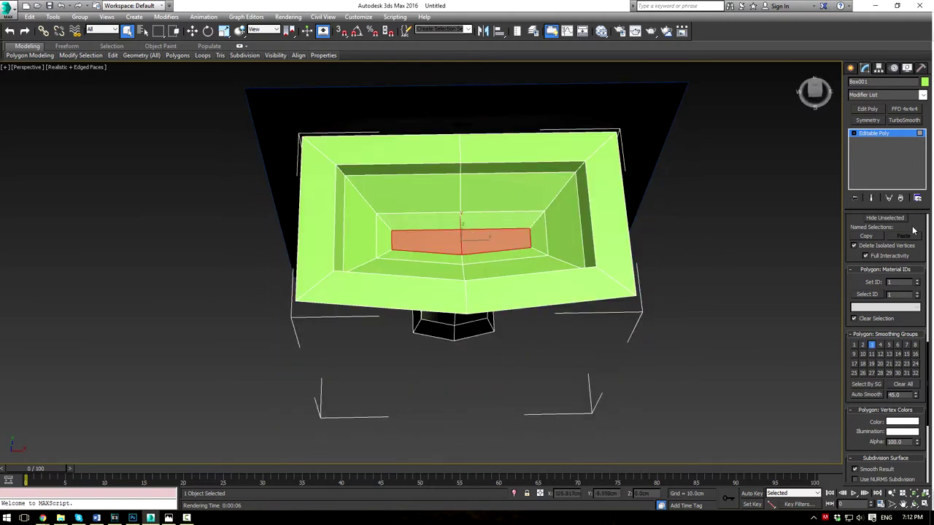
left_click_drag(913, 231, 887, 354)
scroll(901, 255, "up", 6)
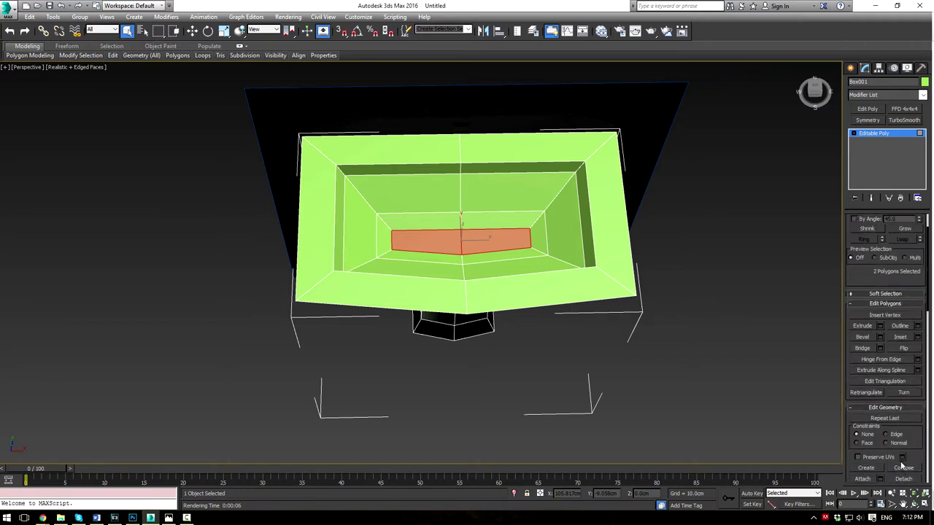
left_click(903, 232)
left_click(903, 232)
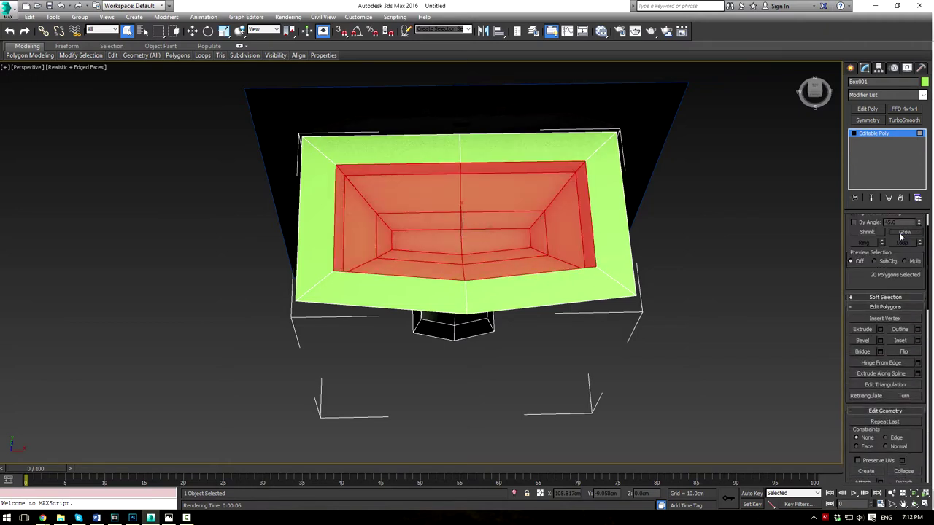
scroll(890, 423, "down", 10)
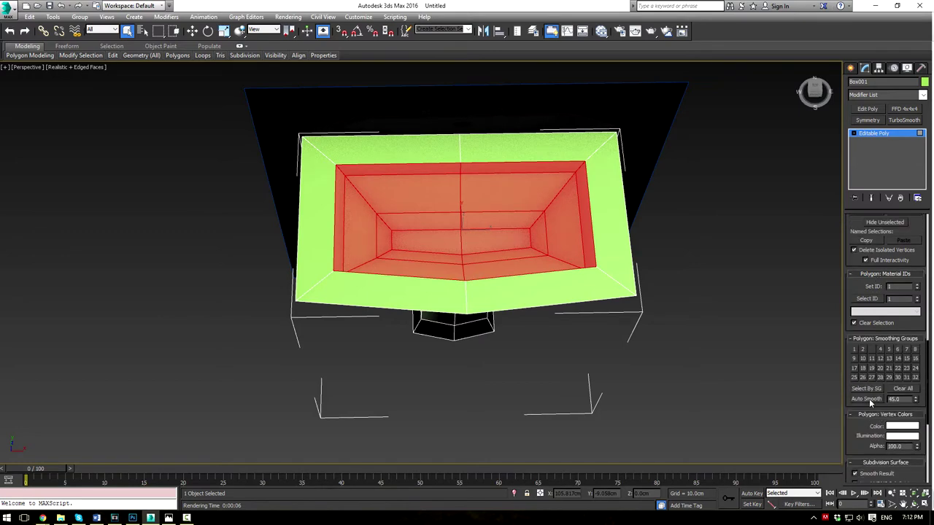
left_click(870, 401)
Step: Select the middle tier of polygons all around the basin's underside, including the back
middle_click_drag(747, 381, 675, 254, "alt")
left_click(526, 199)
left_click(429, 209, "ctrl")
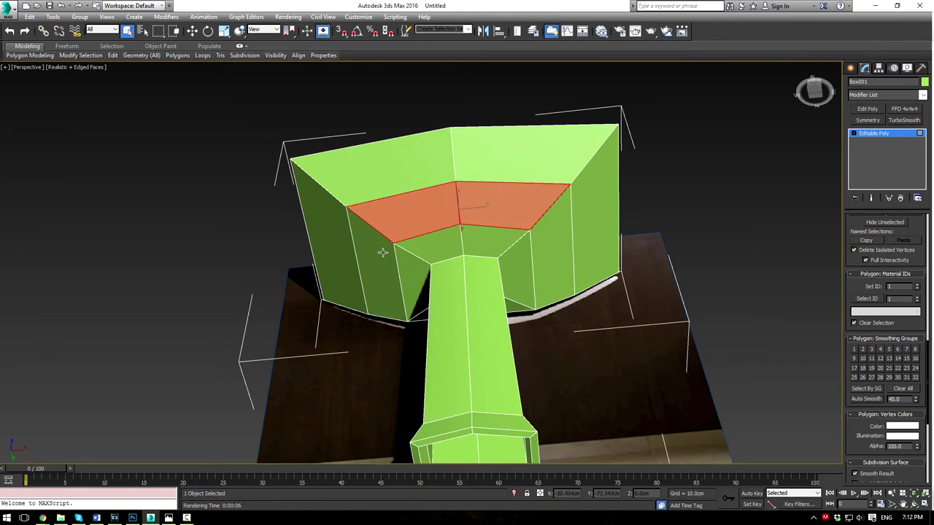
left_click(383, 253, "ctrl")
middle_click_drag(483, 286, 459, 317, "alt")
left_click(505, 161, "ctrl")
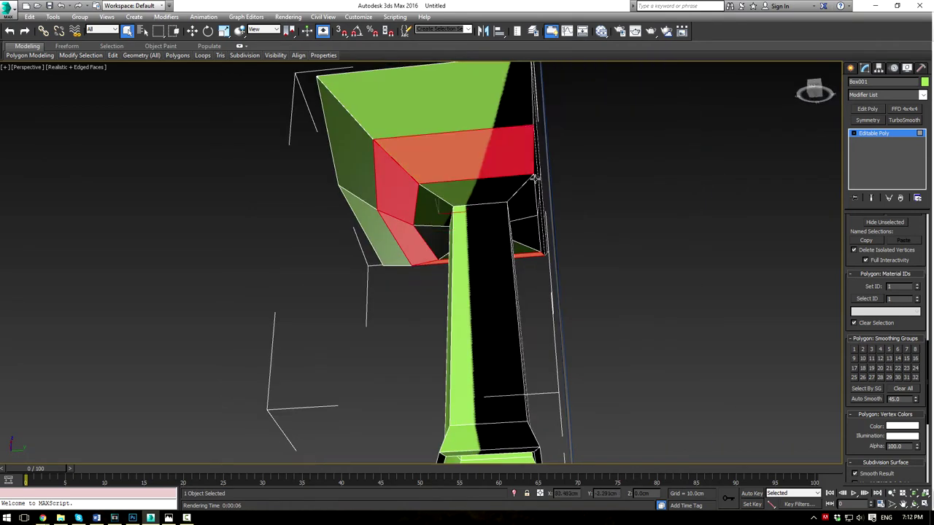
key("F3")
middle_click_drag(556, 177, 483, 234)
left_click(480, 235, "ctrl")
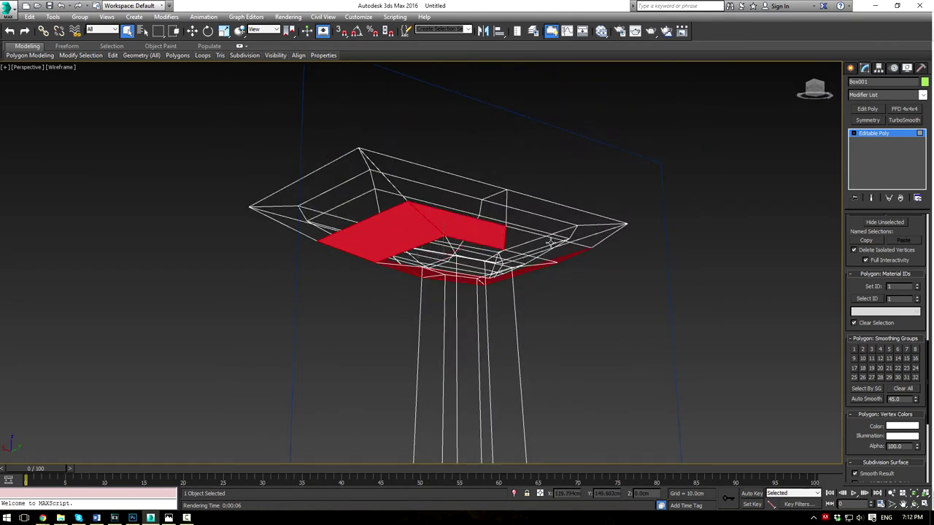
left_click(550, 243, "ctrl")
Step: Grow the selection to the basin's entire underside, apply Auto Smooth, and leave polygon editing with the sink deselected
scroll(895, 250, "up", 6)
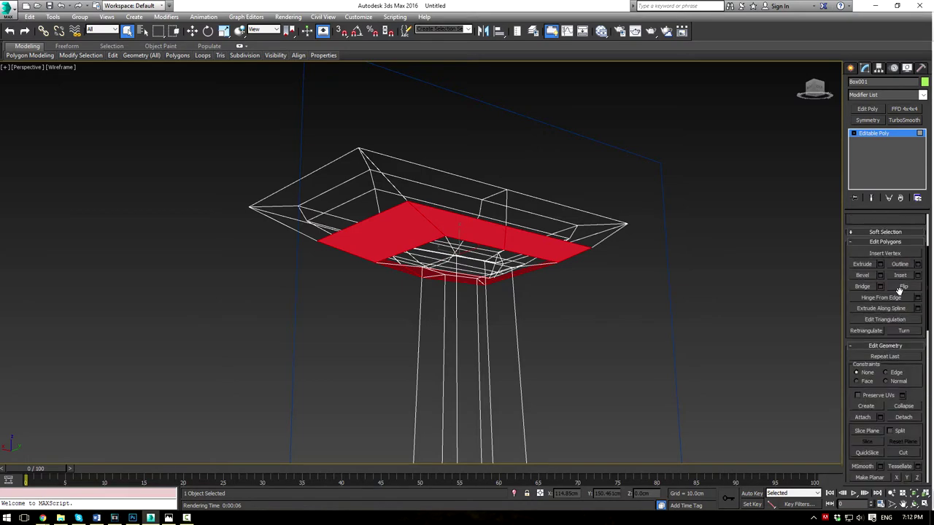
left_click(907, 255)
middle_click_drag(569, 255, 655, 234, "alt")
key("F3")
middle_click_drag(525, 212, 576, 211, "alt")
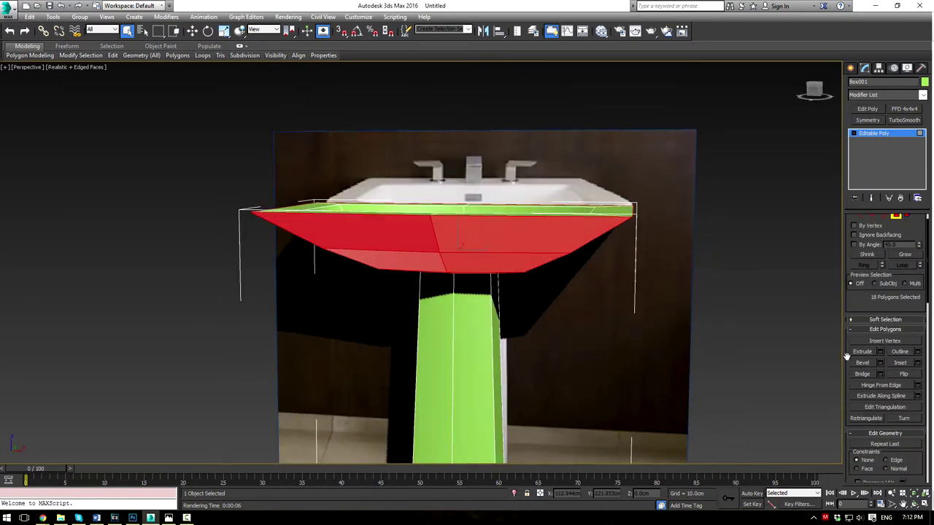
scroll(890, 300, "down", 6)
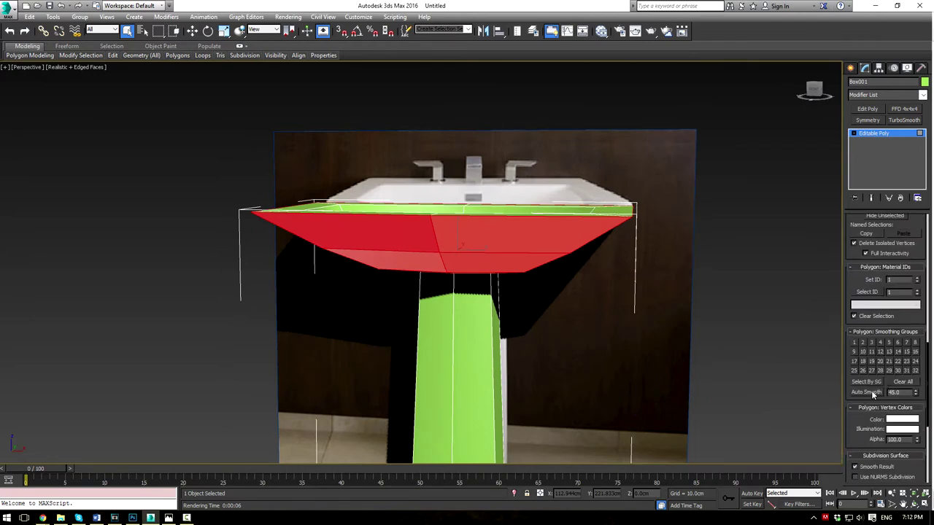
left_click(869, 393)
left_click(879, 134)
left_click(773, 209)
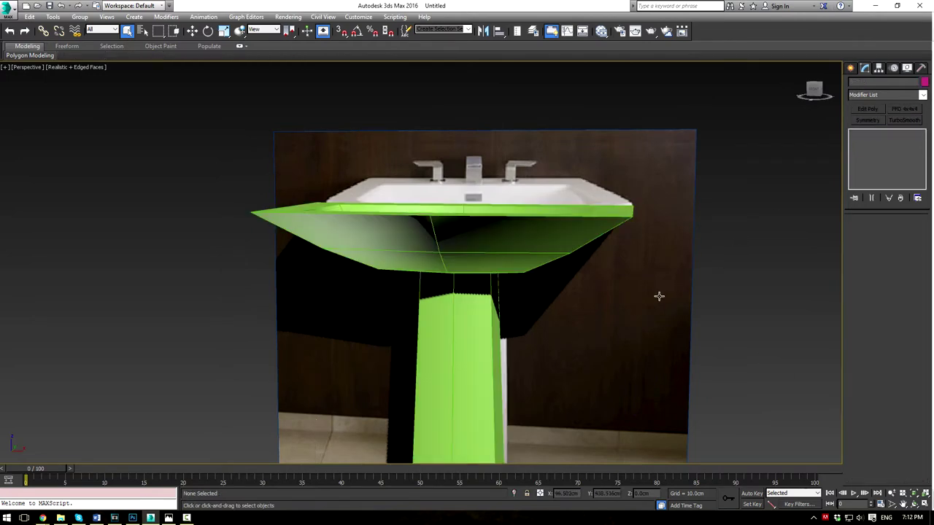
Step: Add a Chamfer modifier to the sink
middle_click_drag(659, 296, 629, 292, "alt")
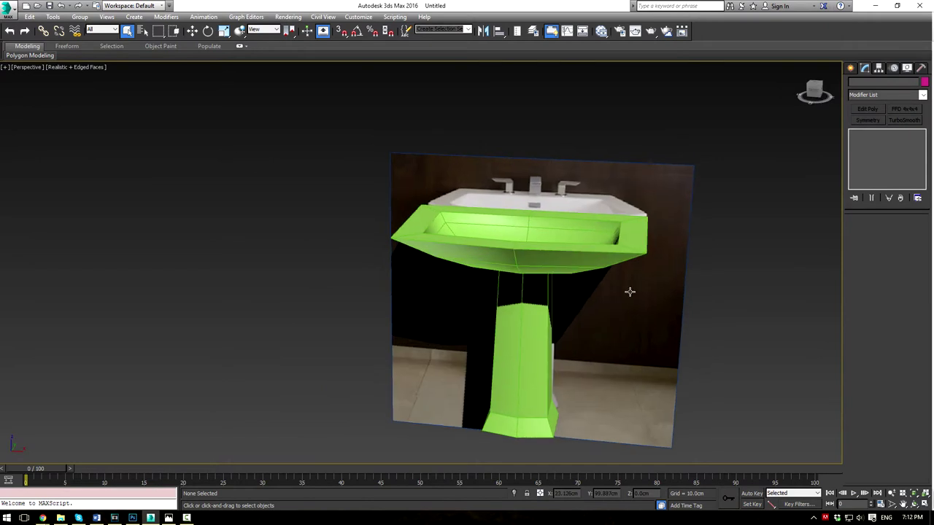
left_click(609, 252)
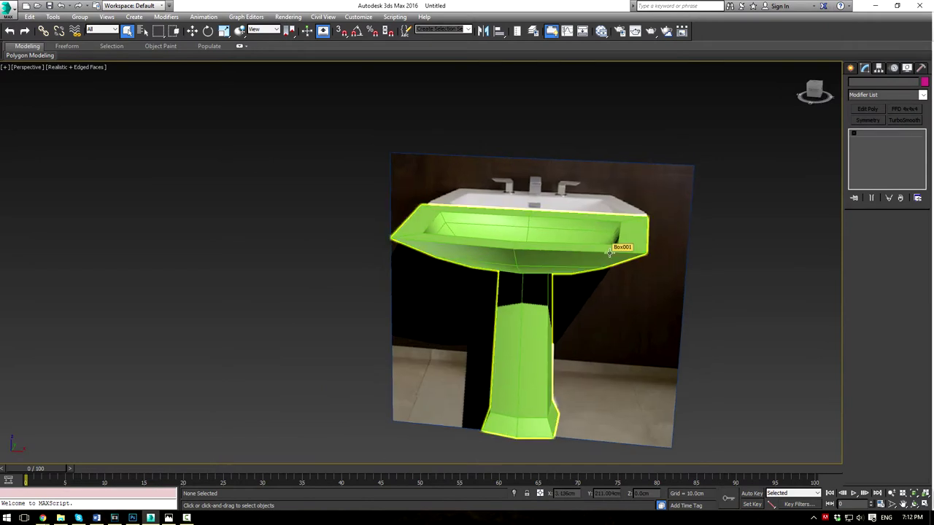
left_click(922, 95)
key("c")
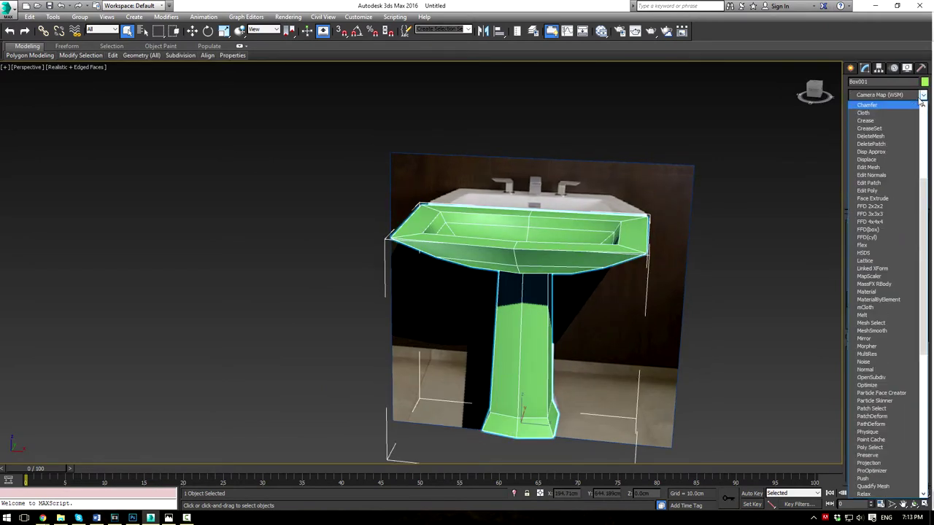
key("Return")
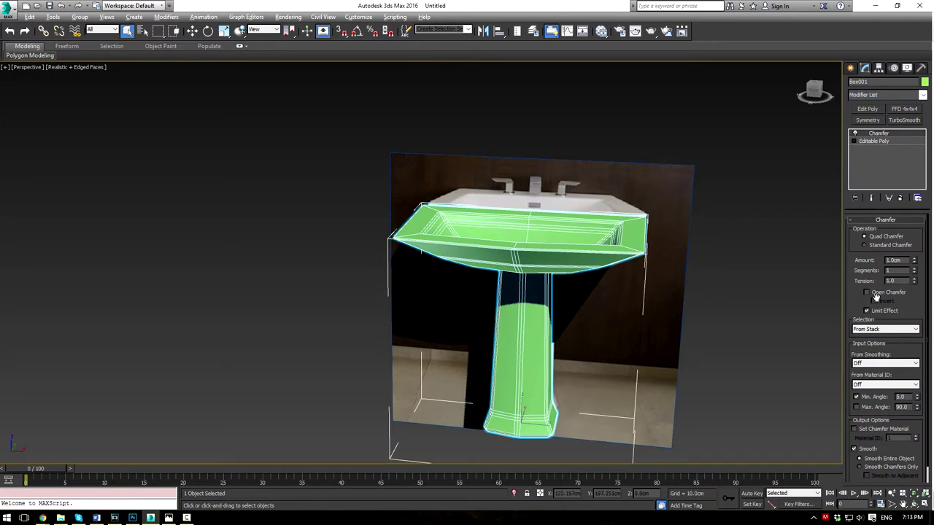
Step: Set the Chamfer modifier's From Smoothing option to Smoothed Edges
scroll(900, 355, "down", 1)
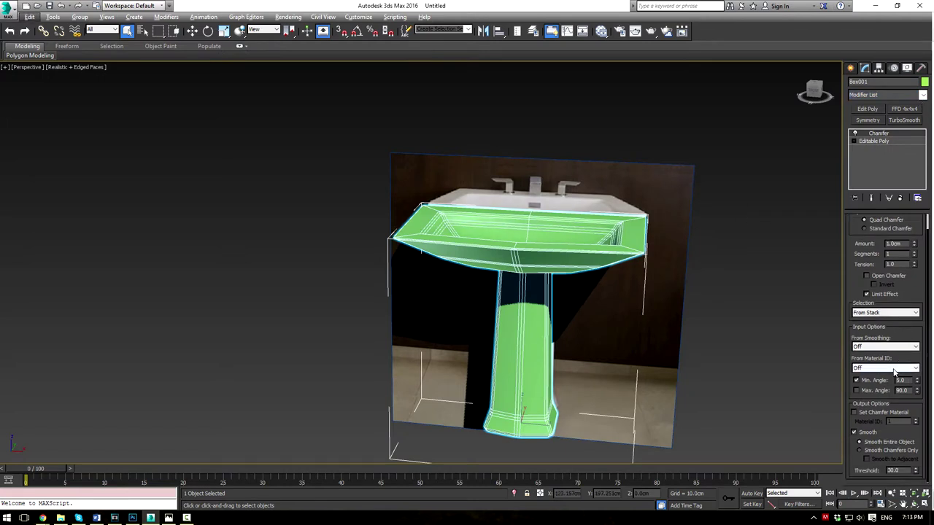
left_click(895, 371)
left_click(896, 372)
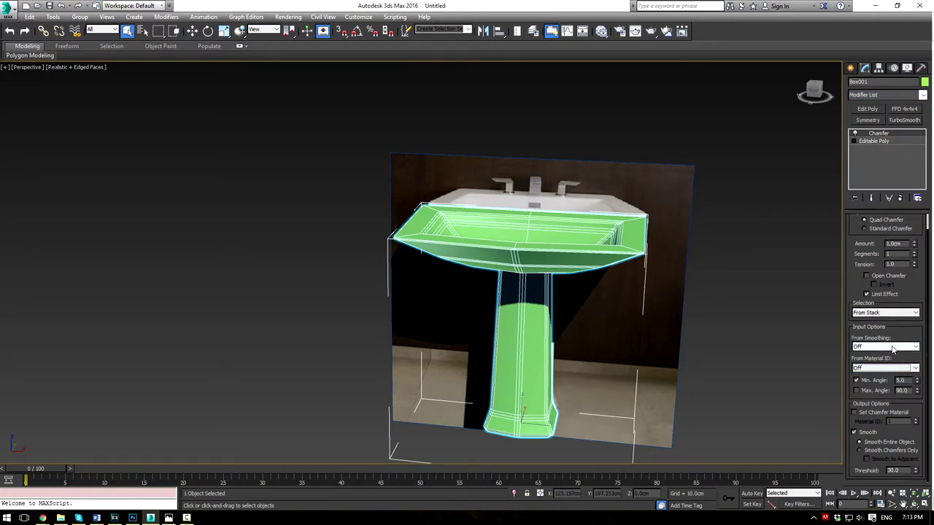
left_click(892, 348)
left_click(884, 361)
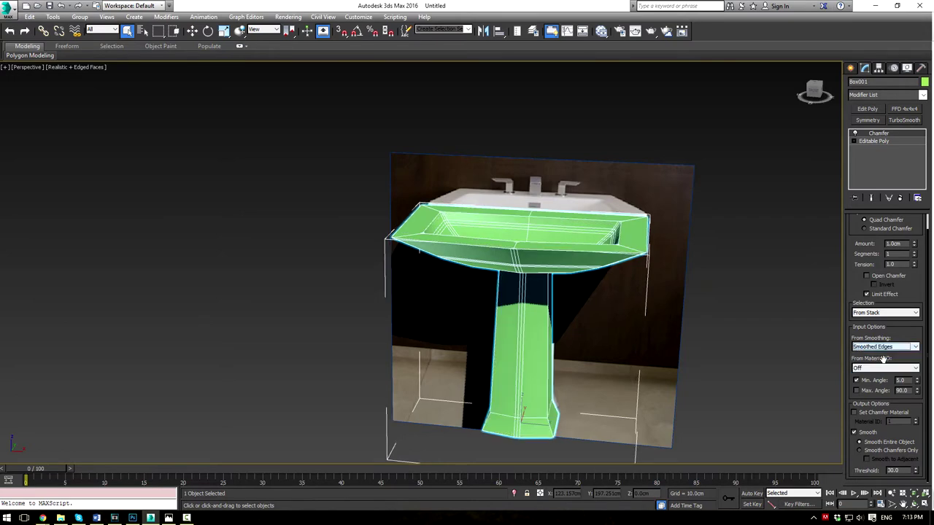
Step: Set the Chamfer modifier's From Smoothing option to Unsmoothed Edges and check the basin's rim and bowl
middle_click_drag(654, 251, 694, 308, "alt")
left_click(878, 347)
left_click(875, 369)
scroll(694, 309, "up", 5)
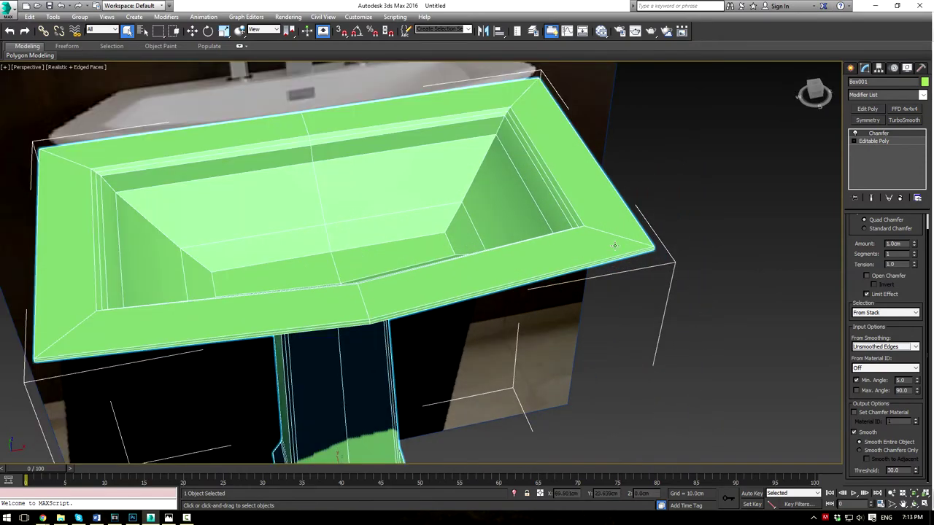
middle_click_drag(569, 259, 808, 257, "alt")
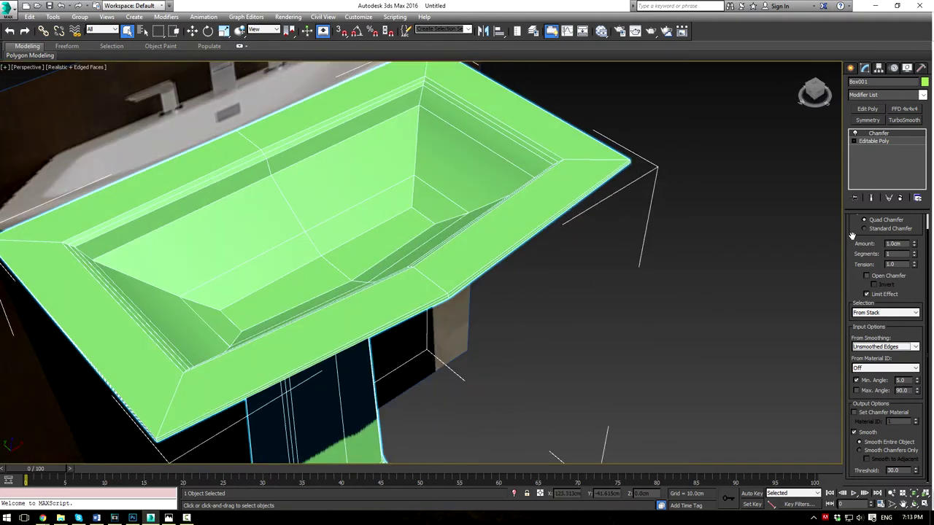
Step: Set the Chamfer modifier's tension to 0.5 and its segments to 2, checking the sink from several sides
left_click_drag(851, 235, 853, 251)
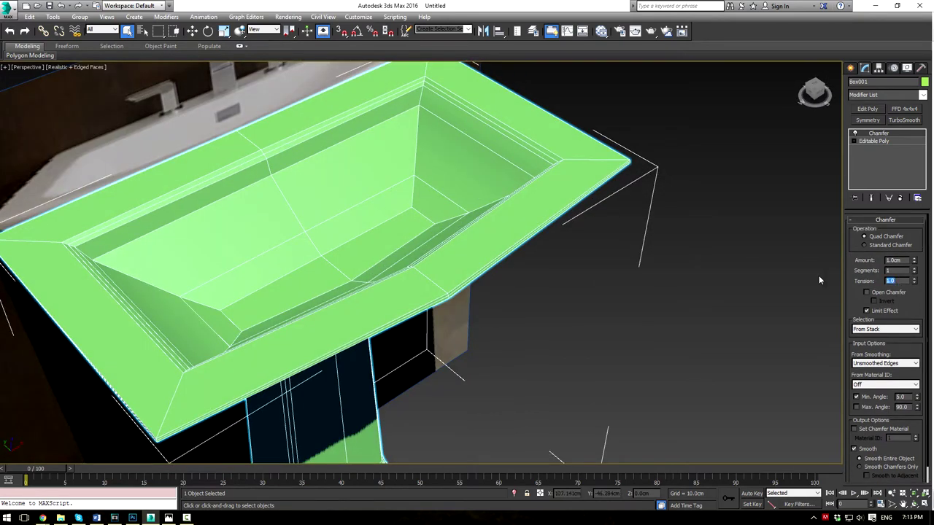
type("0.5")
key("Return")
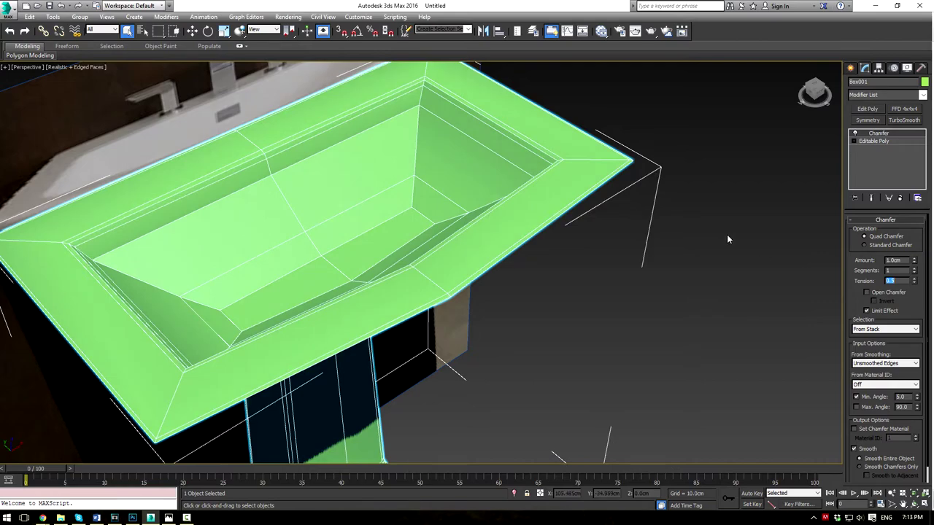
middle_click_drag(727, 236, 772, 250, "alt")
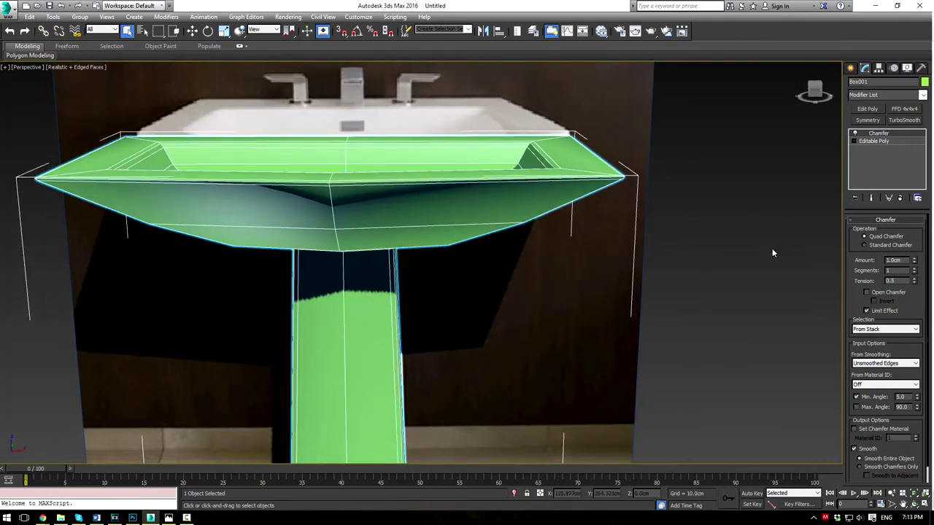
left_click(915, 269)
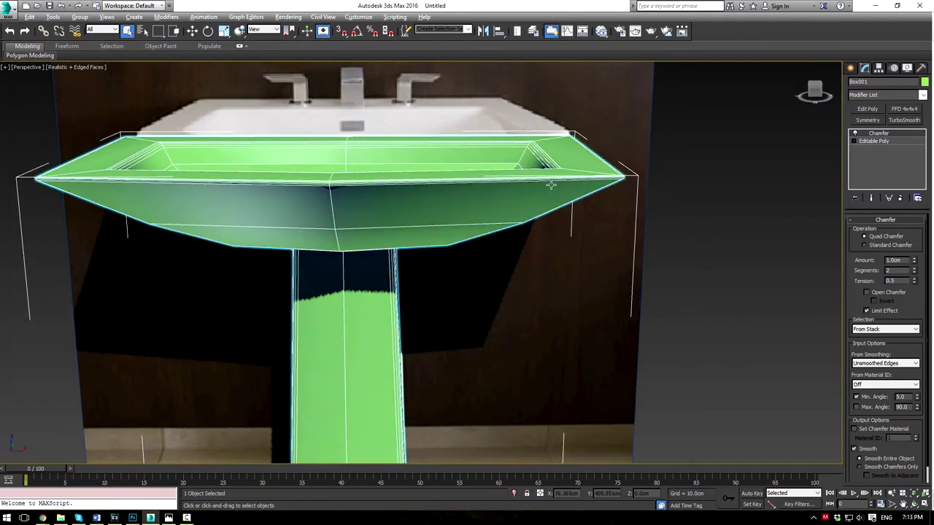
mouse_move(551, 185)
middle_mouse_down("alt")
mouse_move(588, 221)
mouse_move(551, 182)
middle_mouse_up("alt")
scroll(551, 184, "down", 6)
middle_click_drag(549, 241, 559, 261, "alt")
scroll(559, 260, "up", 6)
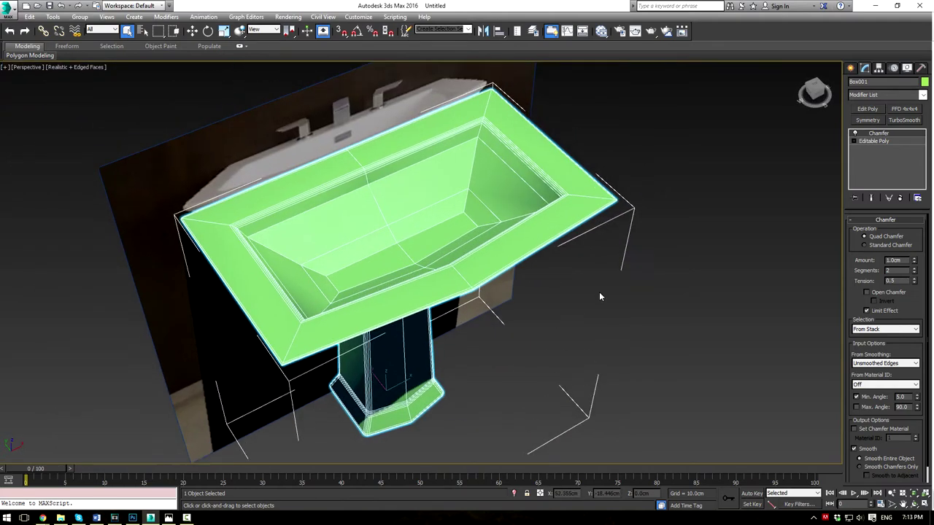
middle_click_drag(599, 296, 834, 138, "alt")
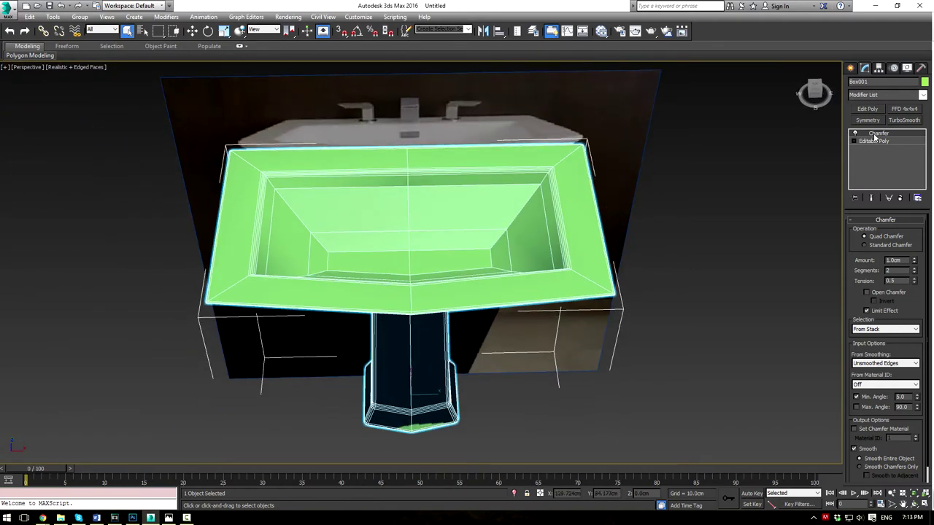
Step: Add a TurboSmooth modifier with 2 iterations to the sink, then deselect it and turn off the edged-faces display
left_click(923, 96)
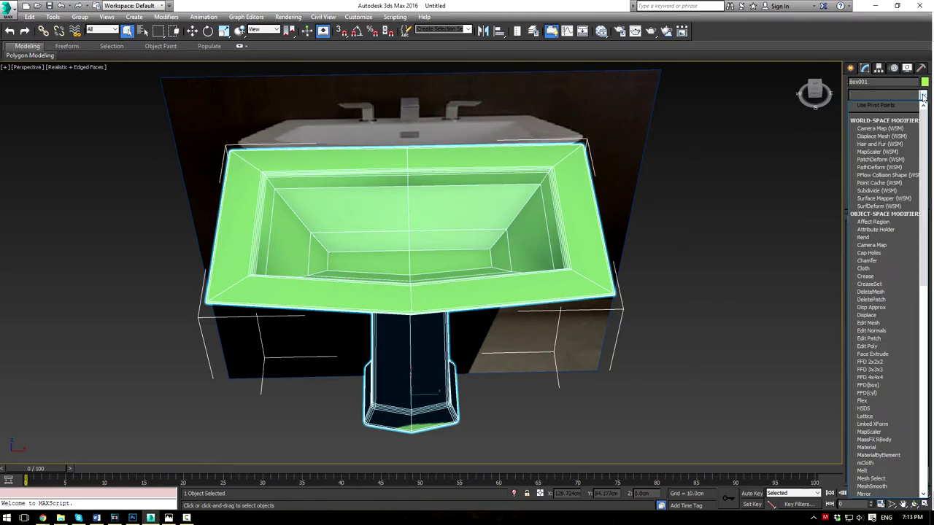
type("tu")
key("Return")
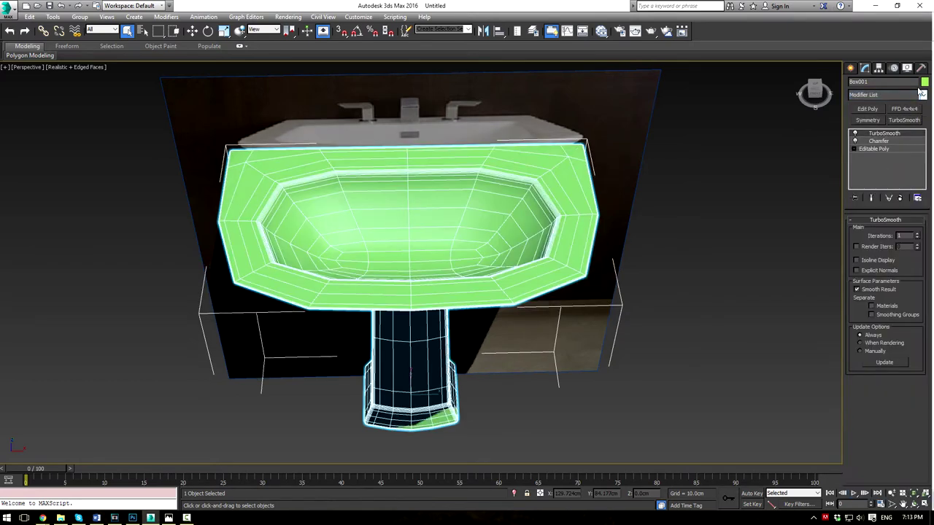
left_click(918, 233)
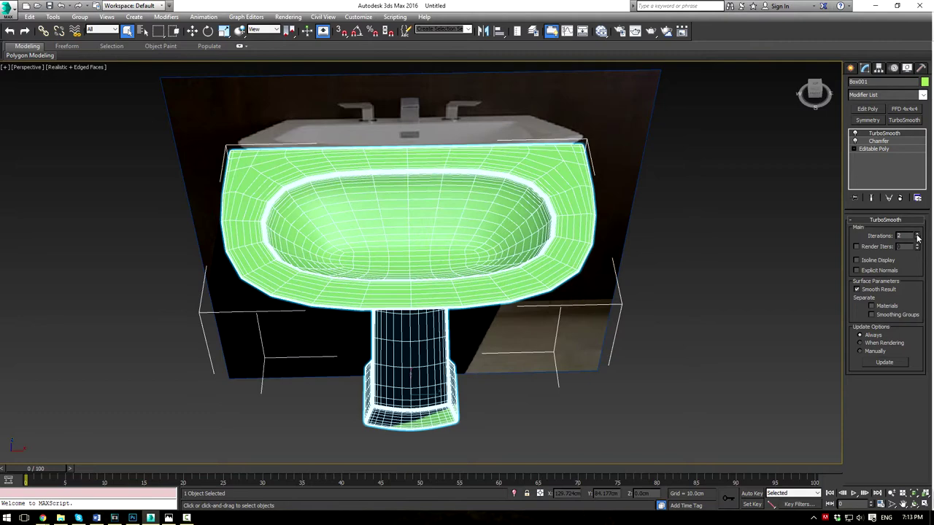
left_click(730, 263)
scroll(647, 293, "down", 3)
mouse_move(647, 293)
middle_mouse_down("alt")
mouse_move(648, 280)
mouse_move(630, 264)
mouse_move(552, 223)
mouse_move(542, 261)
mouse_move(673, 284)
mouse_move(715, 275)
mouse_move(605, 265)
middle_mouse_up("alt")
key("F4")
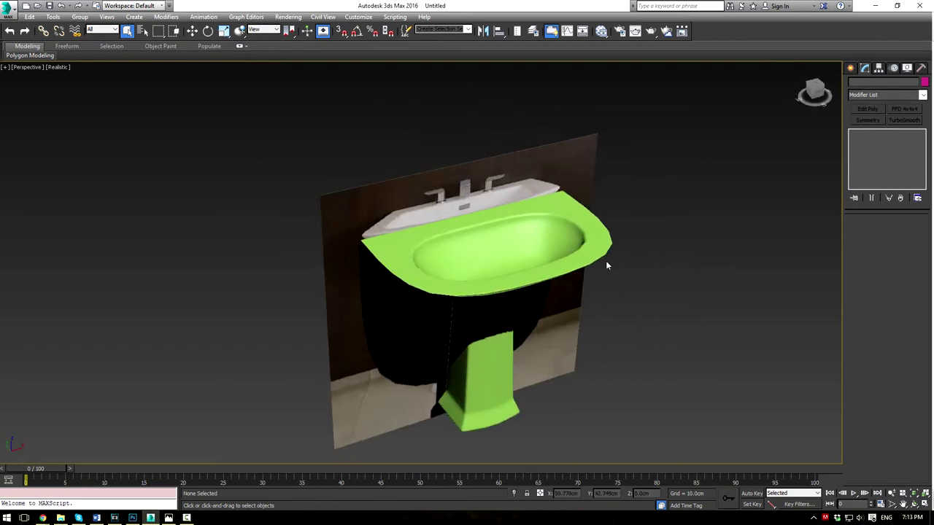
Step: Reselect the sink, show edged faces again, and insert an Edit Poly modifier between Chamfer and TurboSmooth
left_click(606, 265)
left_click(888, 141)
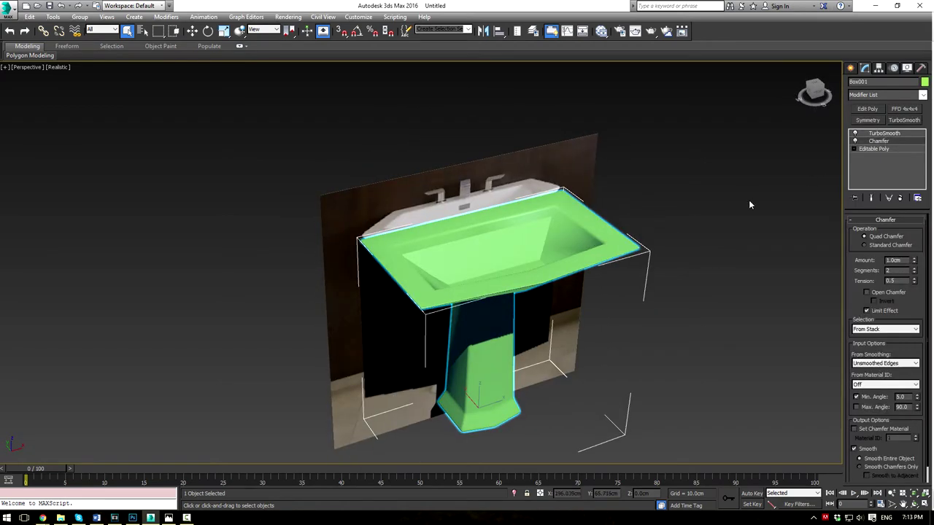
key("F4")
scroll(604, 239, "up", 5)
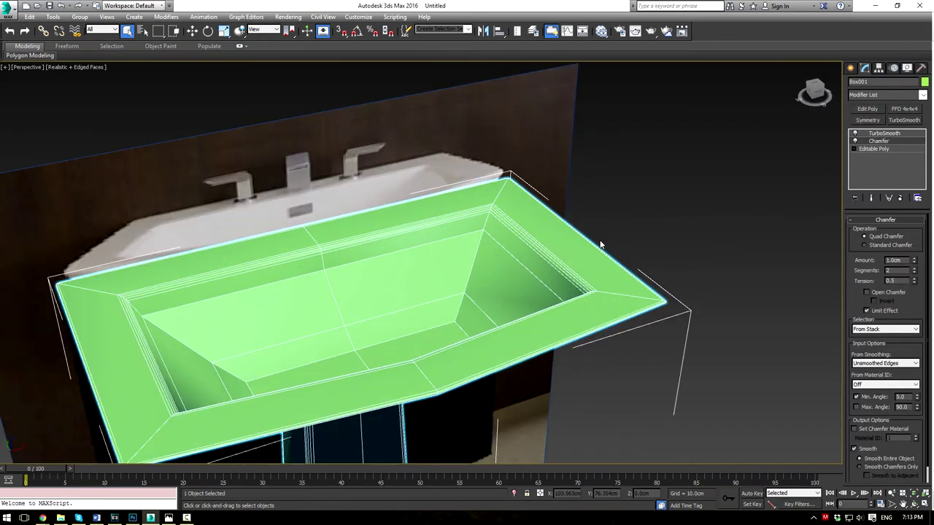
middle_click_drag(601, 245, 703, 228, "alt")
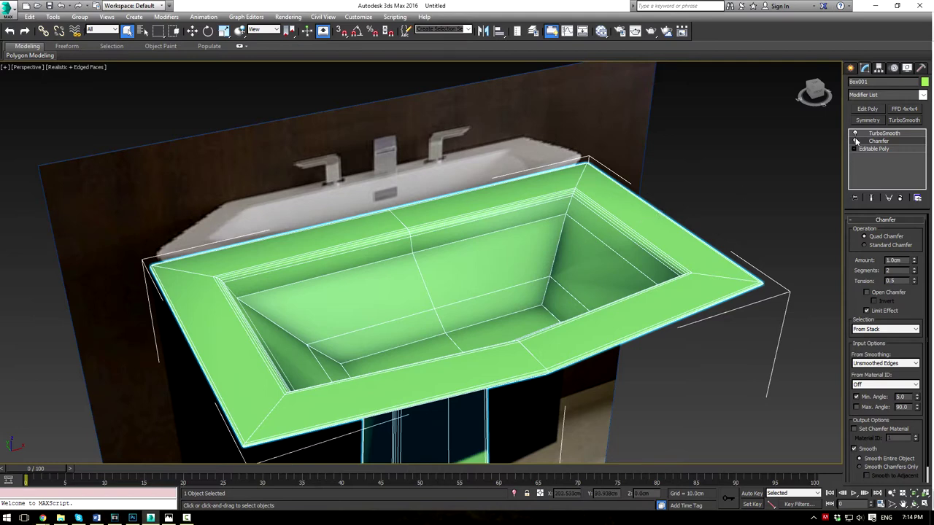
left_click(923, 96)
type("esh")
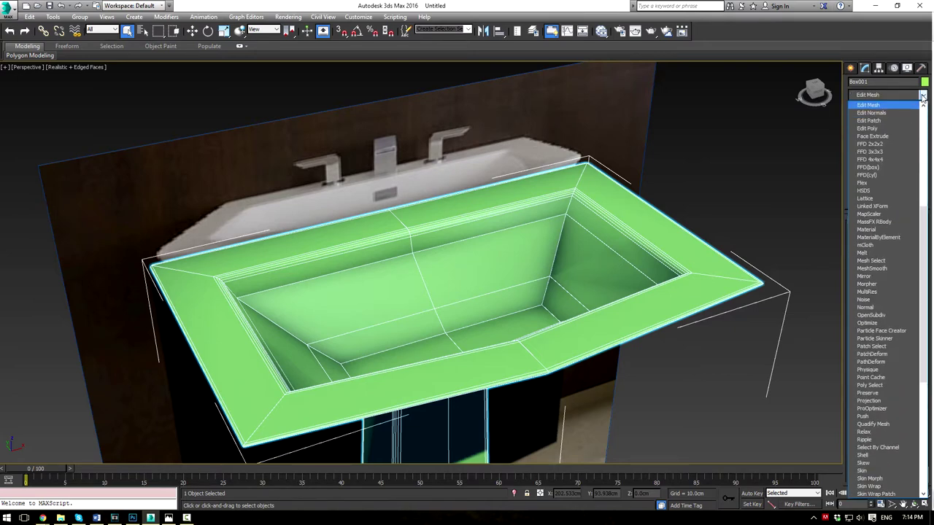
type("dit po")
key("Return")
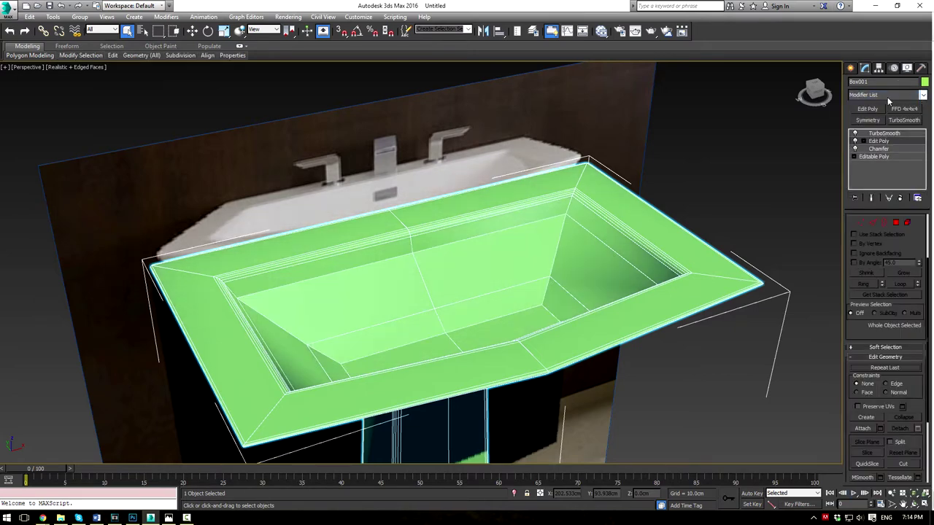
Step: Select the four slanted corner edges inside the bowl at the Edit Poly edge level and extend them to full loops
left_click(864, 140)
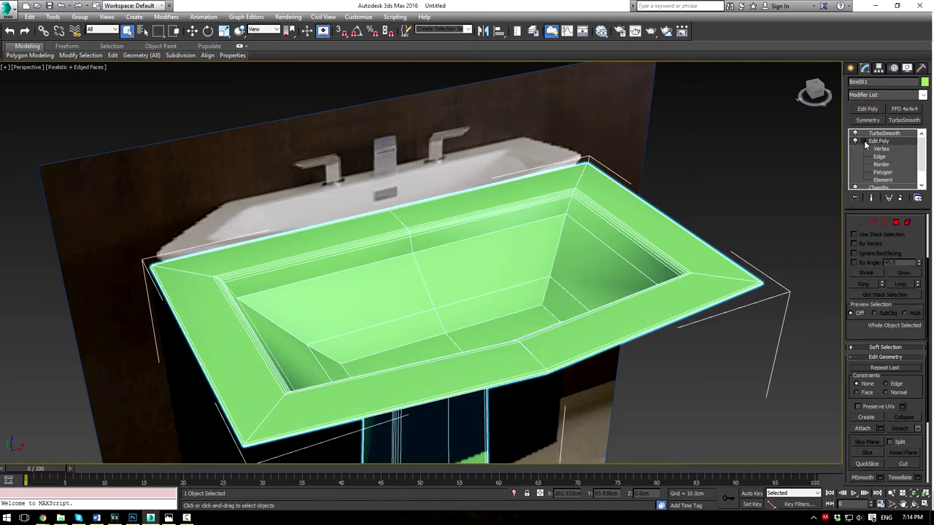
left_click(875, 158)
left_click(560, 240)
middle_click_drag(563, 243, 647, 275, "alt")
left_click(681, 246, "ctrl")
middle_click_drag(692, 252, 582, 251, "alt")
left_click(353, 139, "ctrl")
middle_click_drag(465, 190, 411, 126, "alt")
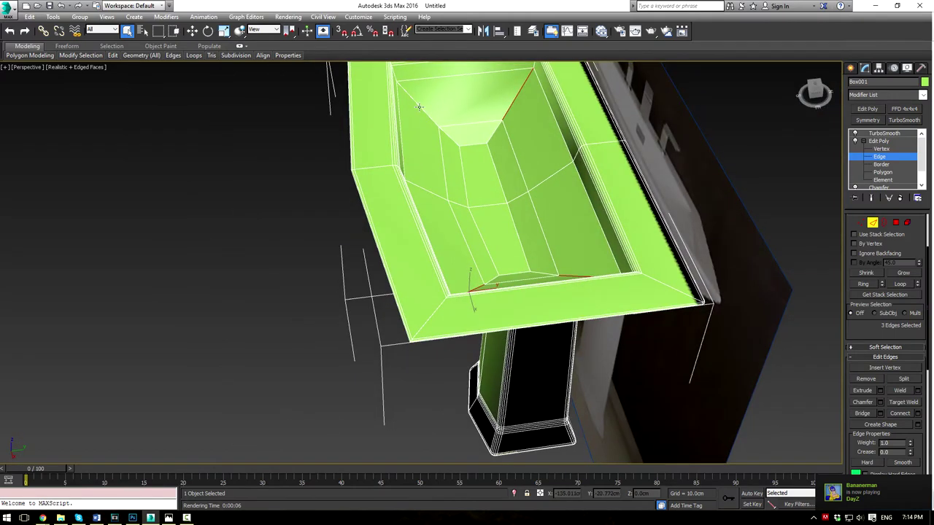
left_click(418, 106, "ctrl")
left_click(897, 284)
middle_click_drag(520, 200, 594, 210, "alt")
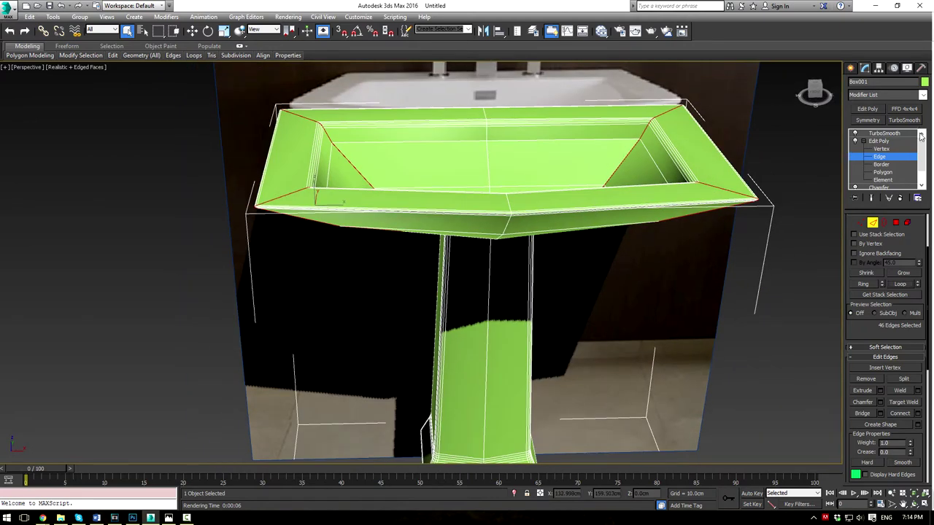
Step: Add a second Chamfer above Edit Poly with Selection set to Selected Edges, and inspect the TurboSmooth result without edged faces
left_click(924, 97)
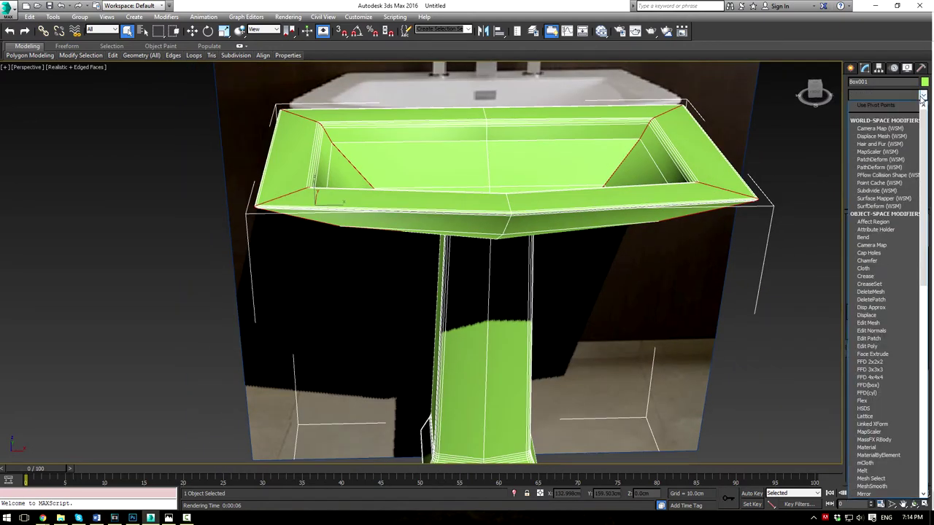
type("ch")
key("Return")
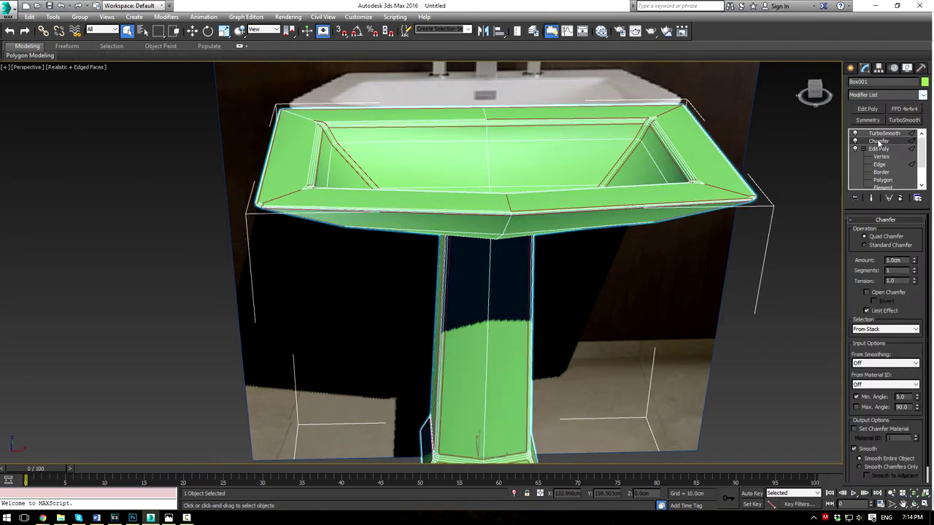
left_click(886, 332)
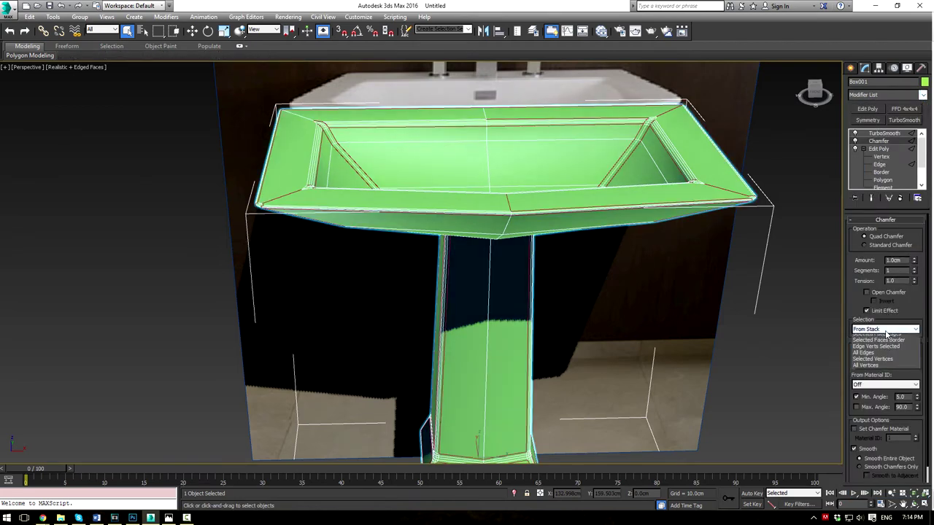
left_click(887, 345)
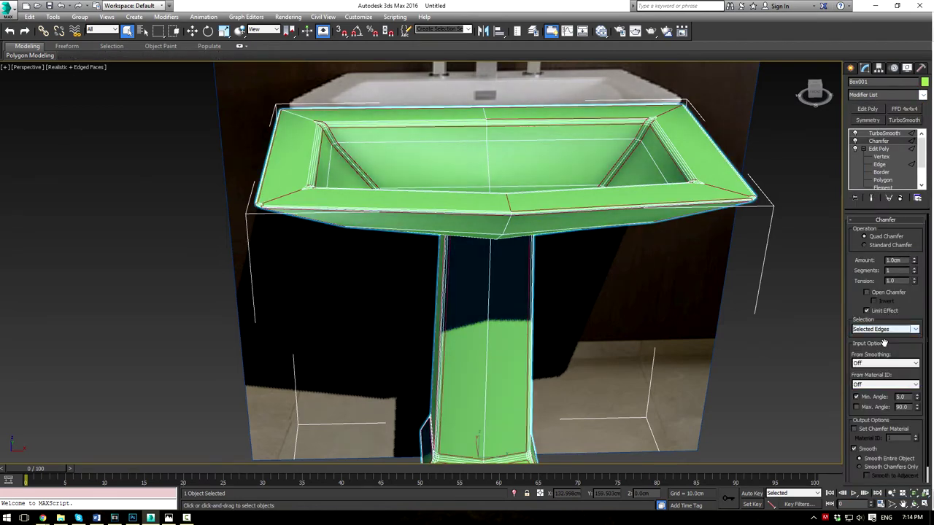
middle_click_drag(743, 287, 712, 317)
left_click(885, 134)
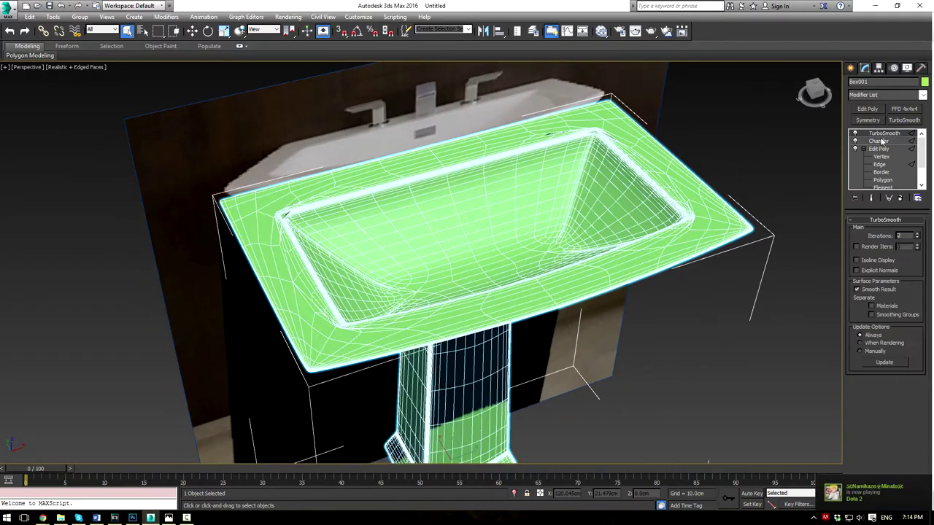
left_click(777, 185)
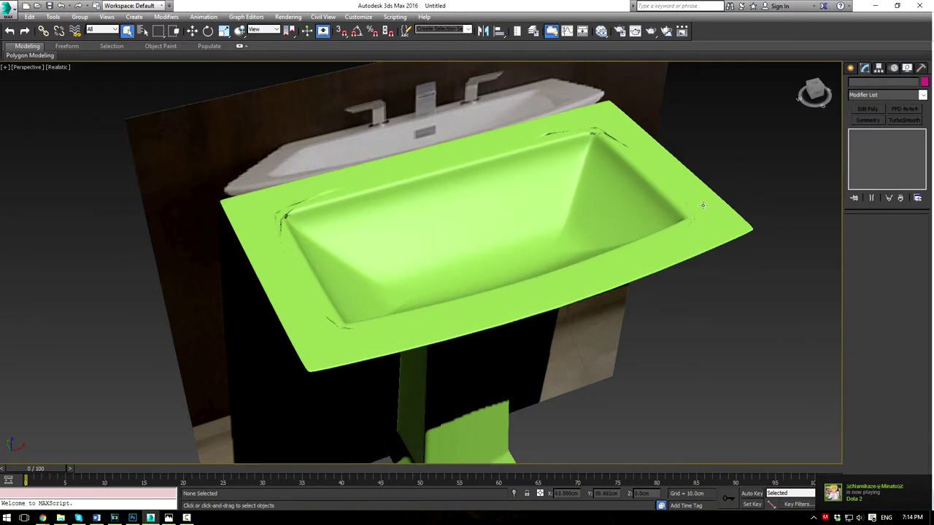
middle_click_drag(702, 205, 588, 175, "alt")
Step: Delete the upper Chamfer, the Edit Poly and the original Chamfer from the sink's modifier stack, keeping TurboSmooth
left_click(591, 176)
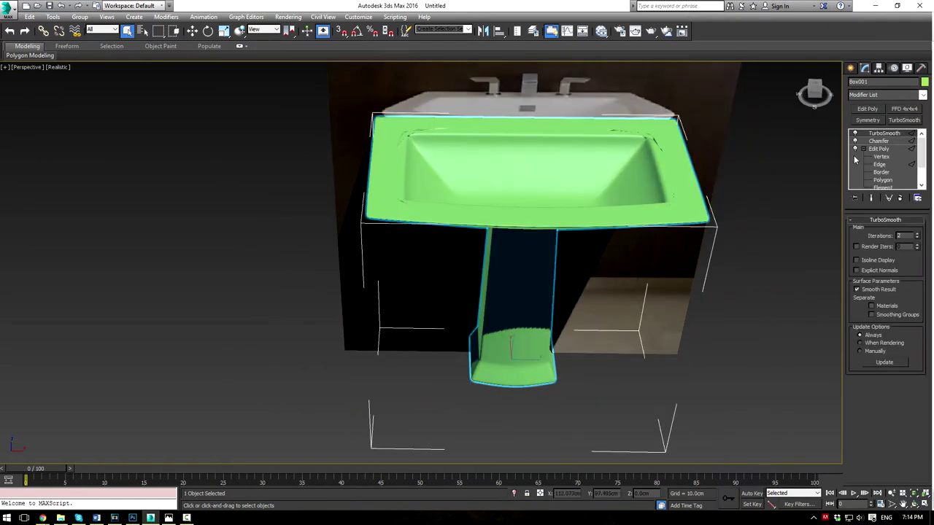
right_click(879, 143)
left_click(823, 158)
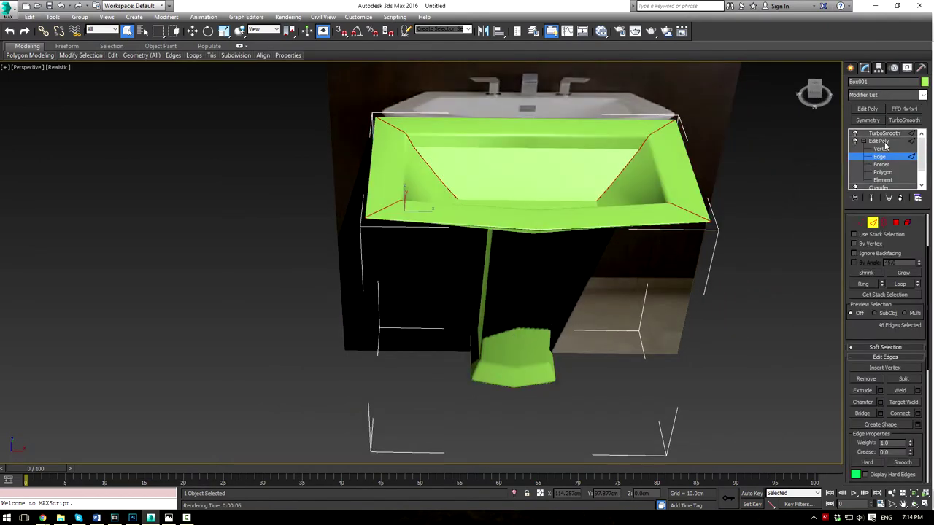
right_click(882, 149)
left_click(886, 141)
right_click(882, 143)
left_click(856, 159)
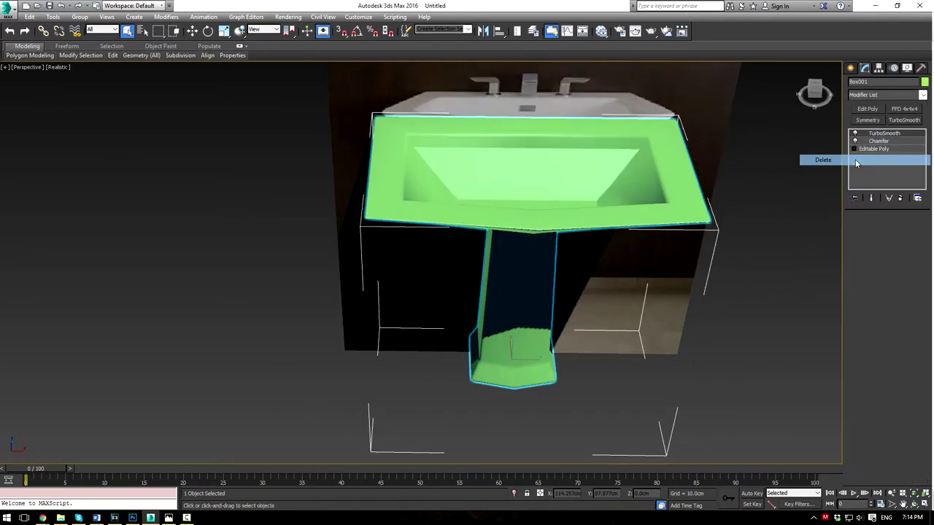
right_click(882, 146)
left_click(862, 154)
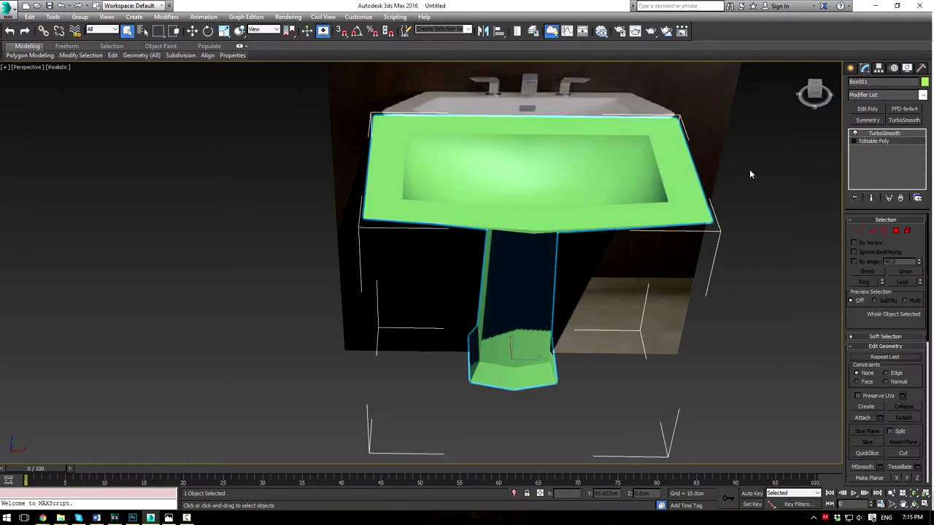
Step: Show edged faces, select the slanted corner edges inside the bowl at the Editable Poly edge level, and extend them to full loops
key("F4")
mouse_move(608, 187)
middle_mouse_down("alt")
mouse_move(605, 198)
mouse_move(620, 195)
middle_mouse_up("alt")
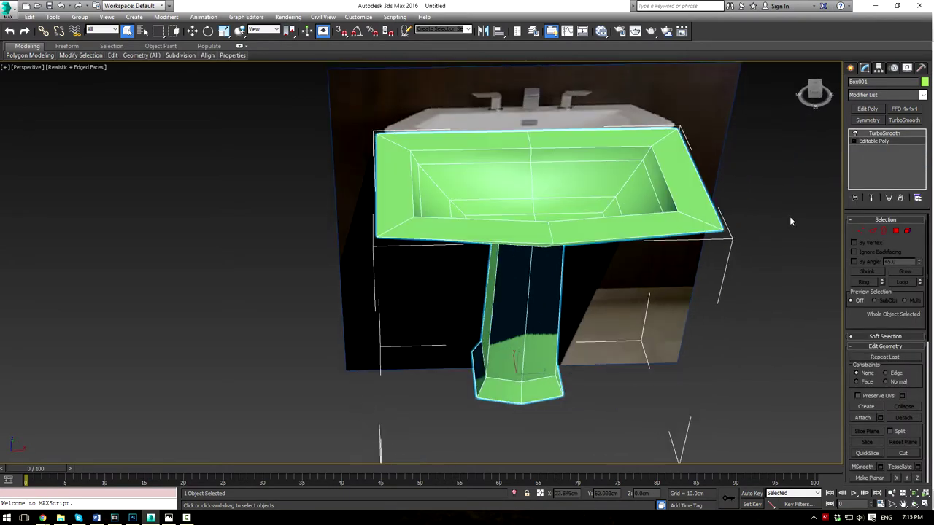
left_click(873, 231)
scroll(629, 208, "up", 5)
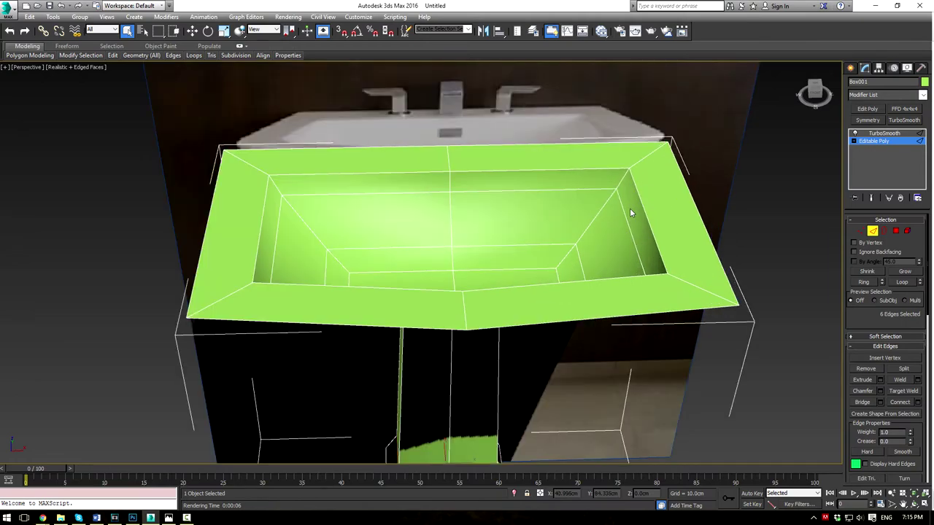
left_click(587, 209)
middle_click_drag(589, 209, 399, 194, "alt")
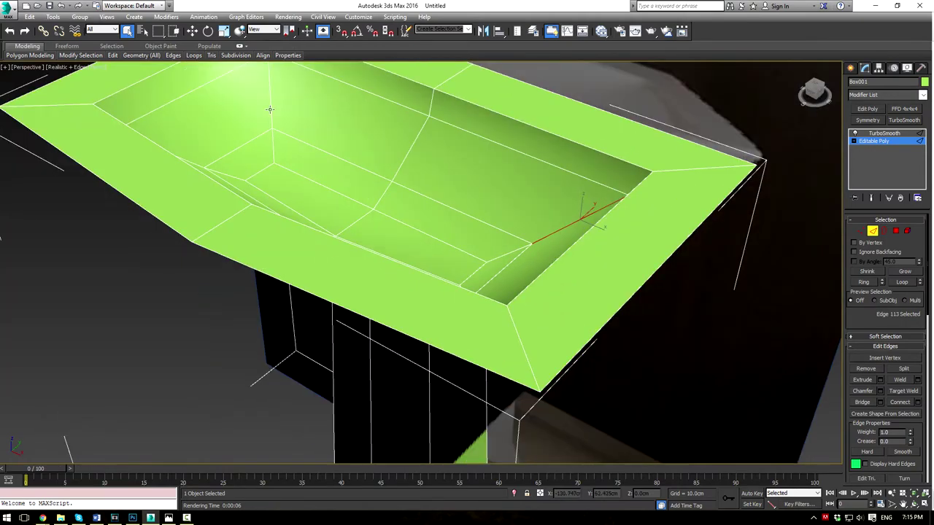
left_click(270, 108, "ctrl")
middle_click_drag(367, 140, 134, 216, "alt")
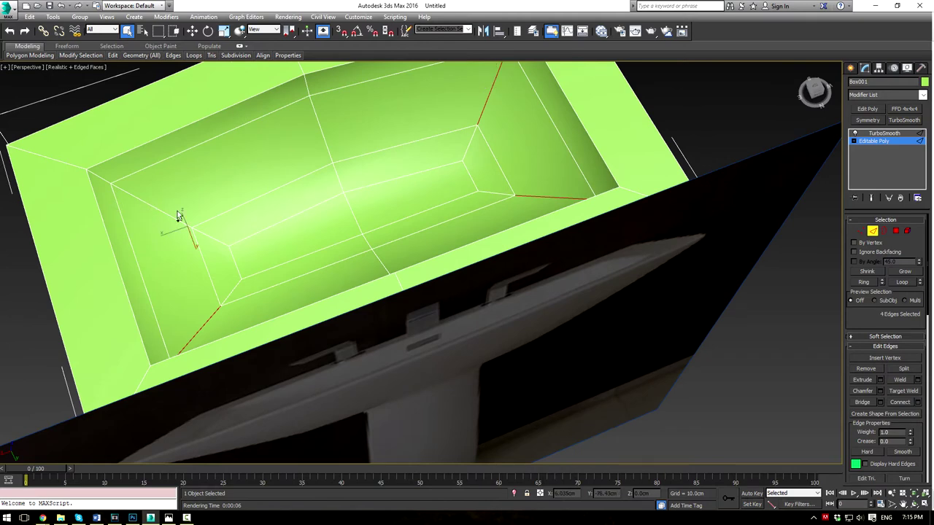
left_click(170, 214, "alt")
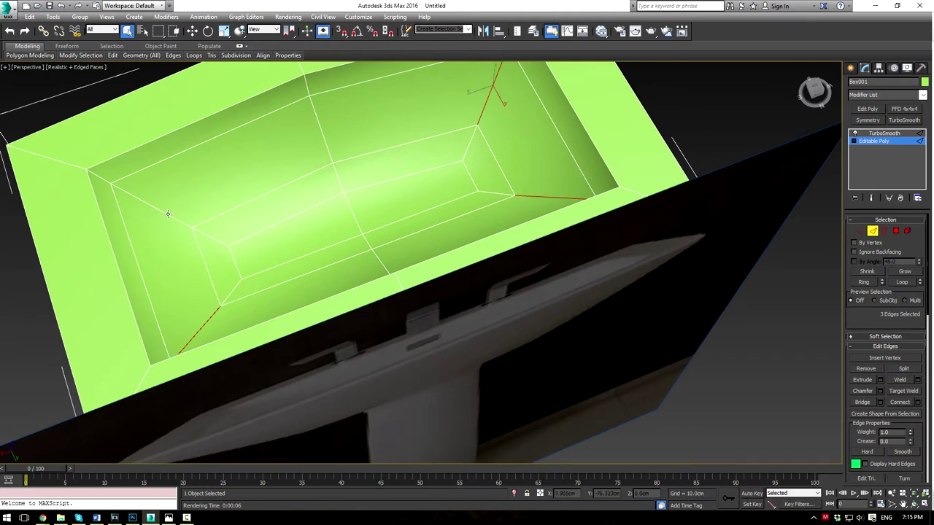
left_click(901, 283)
Step: Add the basin's inner and outer rim loops and the loop where the pedestal meets the basin to the edge selection
middle_click_drag(334, 217, 483, 176, "alt")
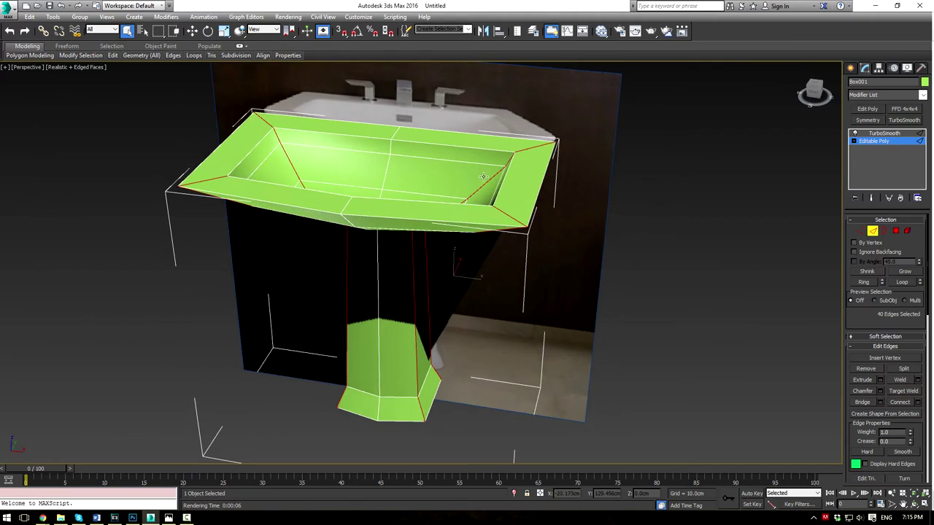
left_click(487, 134, "ctrl")
left_click(900, 283)
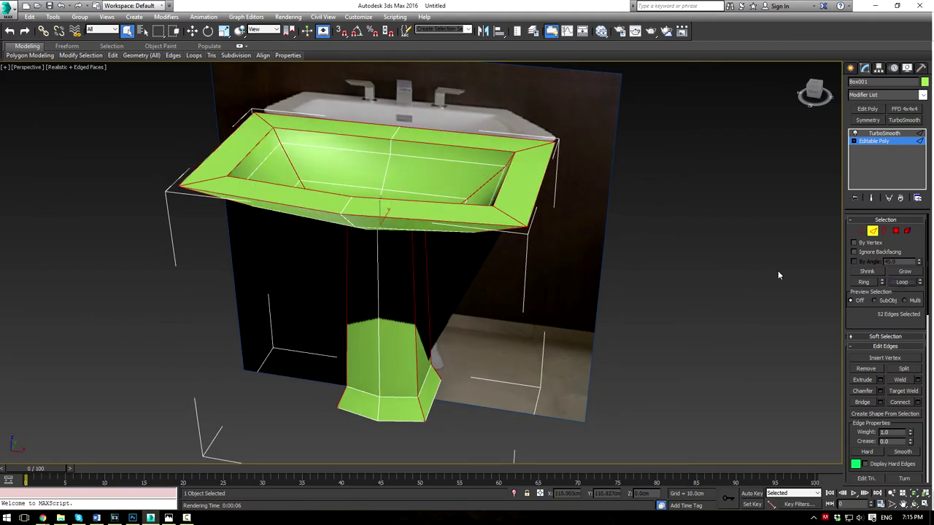
middle_click_drag(511, 259, 485, 191, "alt")
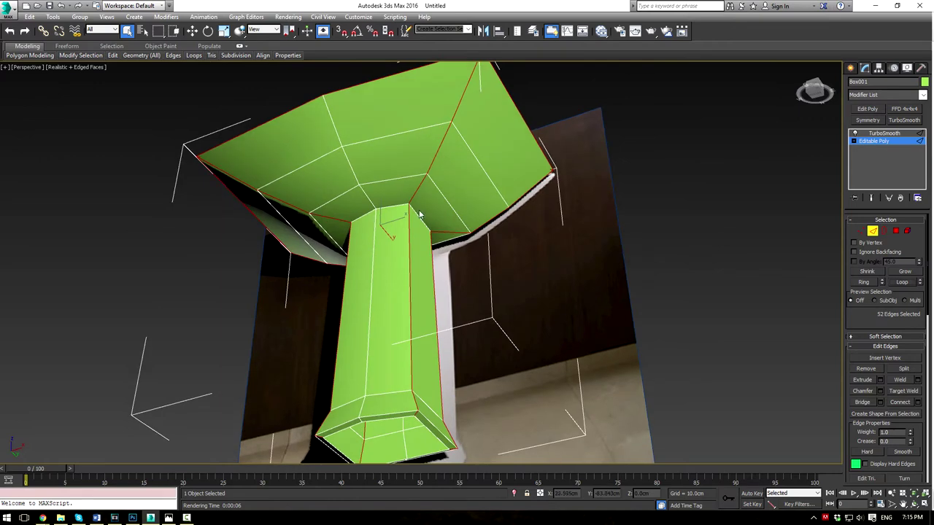
scroll(416, 213, "up", 3)
left_click(413, 210, "ctrl")
left_click(896, 284)
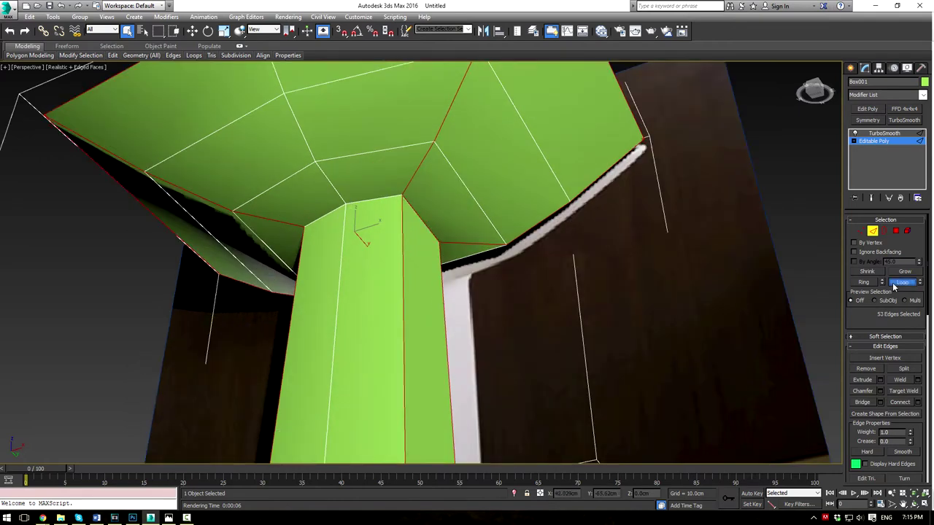
scroll(511, 258, "down", 3)
middle_click_drag(489, 296, 494, 343, "alt")
scroll(494, 344, "up", 5)
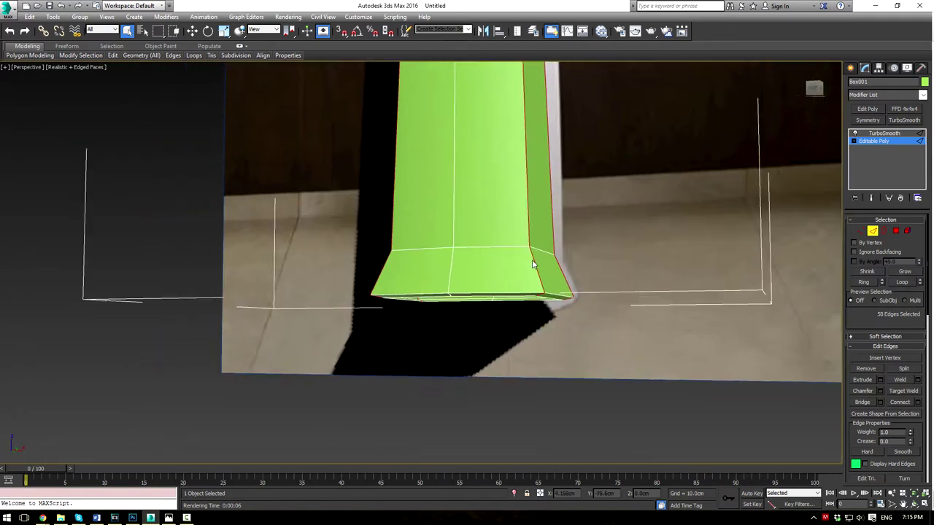
left_click(492, 233)
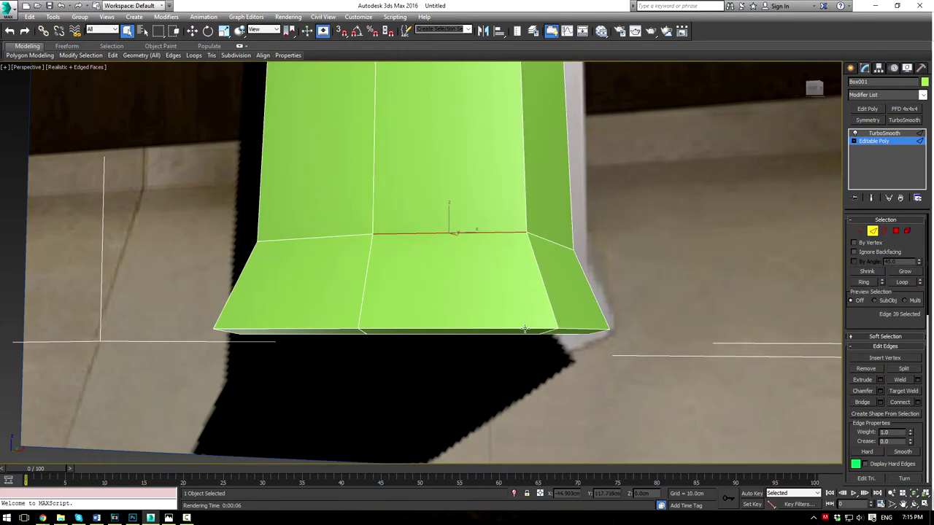
left_click(525, 328, "ctrl")
left_click(902, 282)
scroll(647, 231, "down", 5)
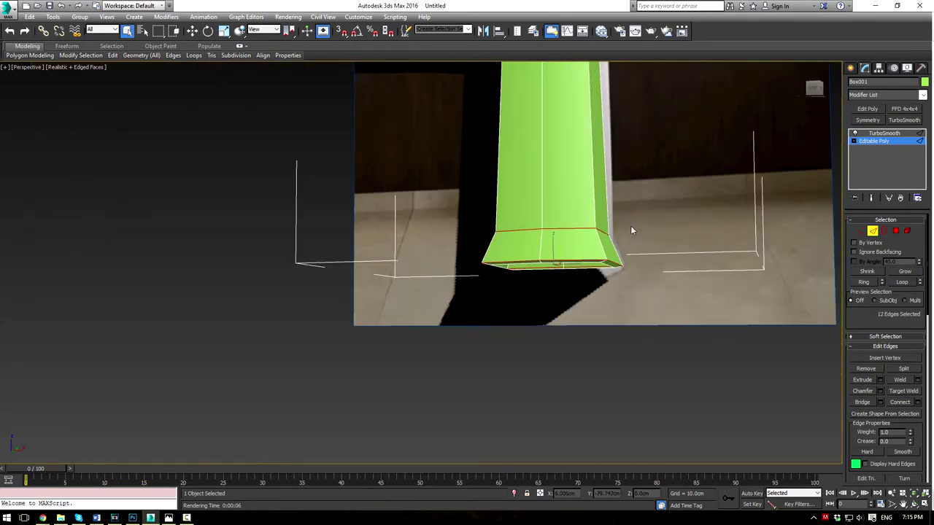
middle_click_drag(630, 225, 582, 299)
key("ctrl+z")
key("ctrl+z")
key("ctrl+z")
Step: Add the upper and lower edge loops of the pedestal's flared base to the selection and check the result in wireframe
scroll(562, 328, "up", 3)
left_click(513, 323, "ctrl")
middle_click_drag(513, 324, 519, 365, "alt")
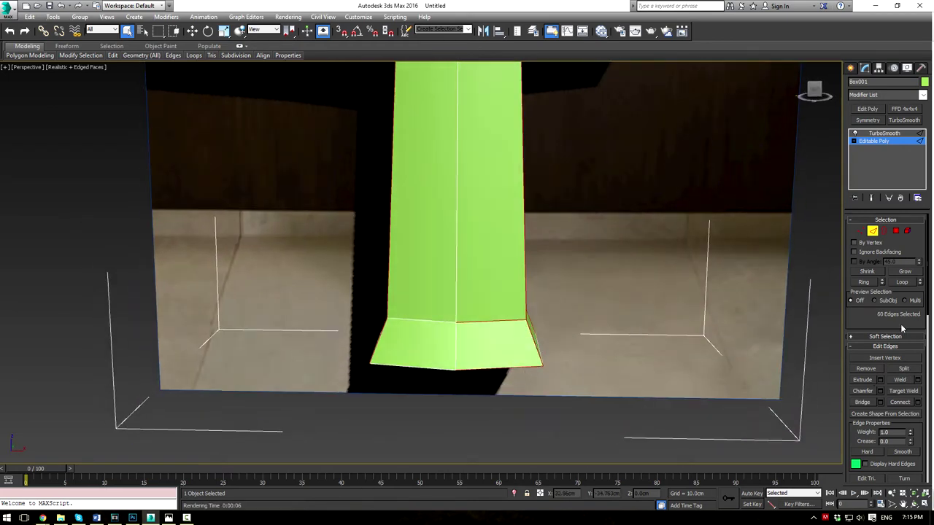
left_click(903, 283)
scroll(654, 221, "down", 3)
mouse_move(654, 221)
middle_mouse_down("alt")
mouse_move(606, 286)
mouse_move(612, 372)
mouse_move(615, 329)
mouse_move(579, 358)
mouse_move(567, 387)
mouse_move(583, 330)
mouse_move(638, 258)
mouse_move(563, 240)
mouse_move(557, 190)
mouse_move(604, 230)
mouse_move(701, 264)
mouse_move(644, 244)
mouse_move(829, 255)
middle_mouse_up("alt")
key("F3")
key("F3")
Step: Start a Chamfer on the selected edges with 2 segments and an amount of 0.426 cm, leaving Open Chamfer off
left_click(879, 391)
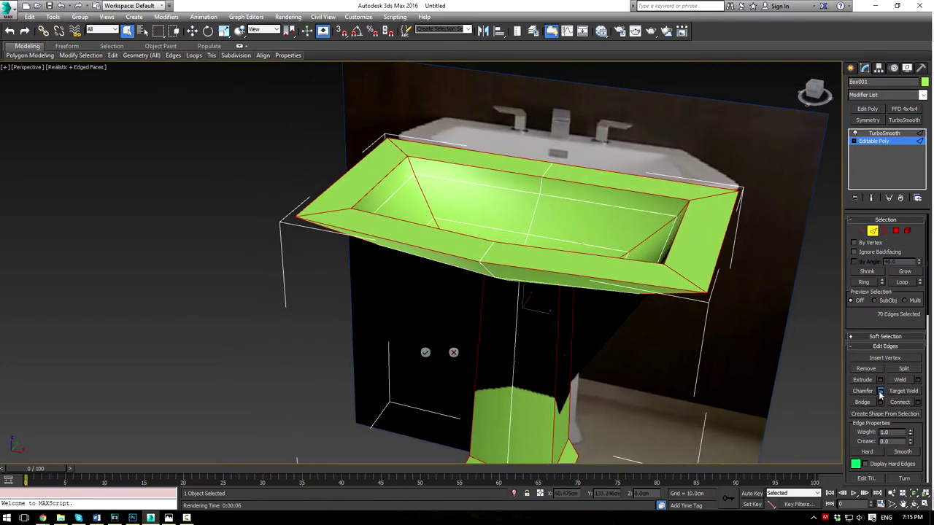
scroll(629, 305, "up", 5)
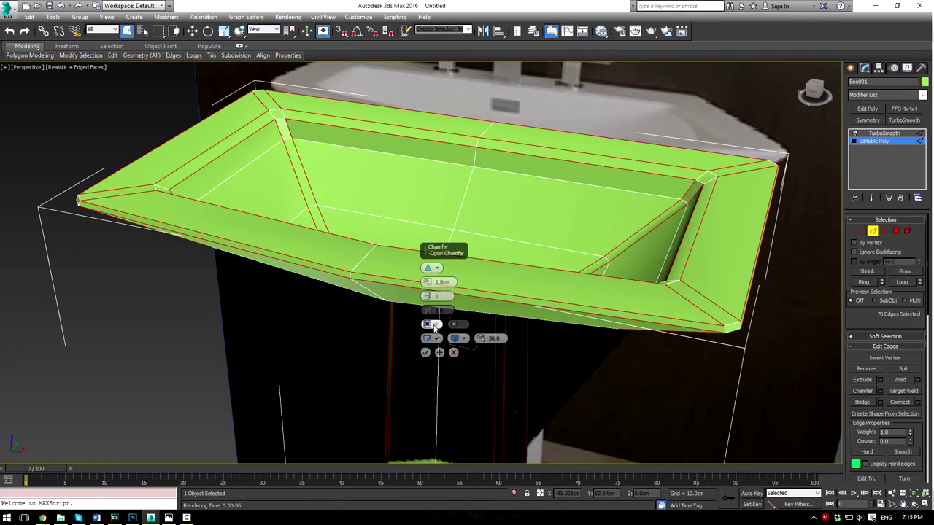
left_click(434, 325)
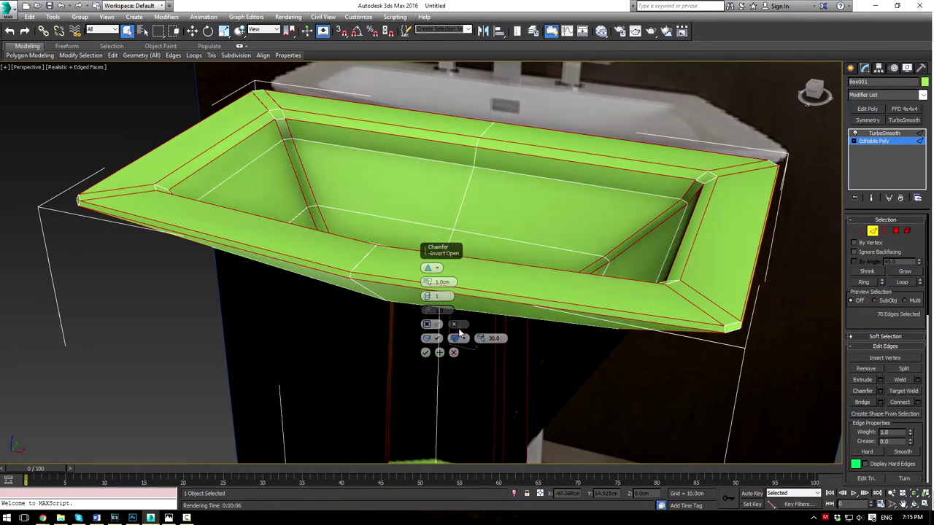
left_click(435, 325)
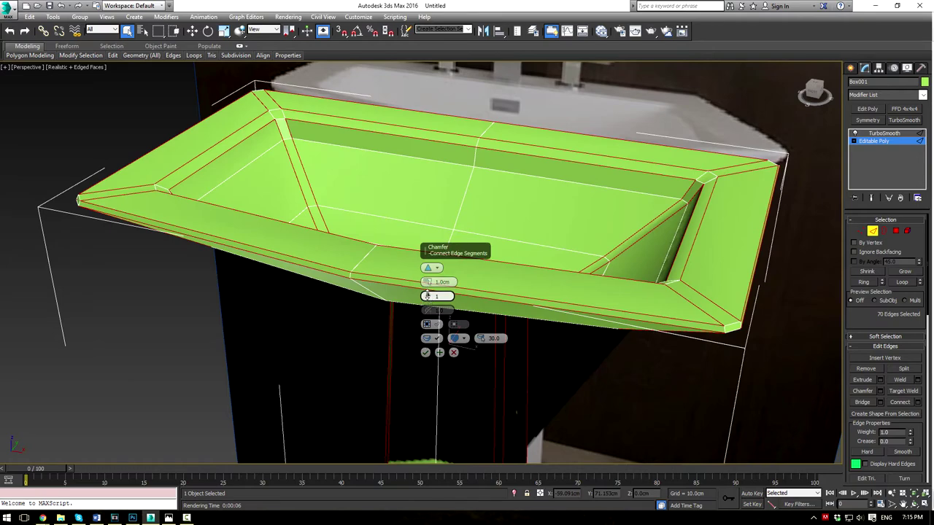
left_click(428, 295)
left_click_drag(428, 284, 428, 289)
Step: Switch the chamfer type to Quad Chamfer and set the edge tension to 0.5
middle_click_drag(624, 202, 663, 246, "alt")
scroll(668, 139, "up", 5)
scroll(635, 138, "up", 3)
middle_click_drag(605, 120, 602, 209)
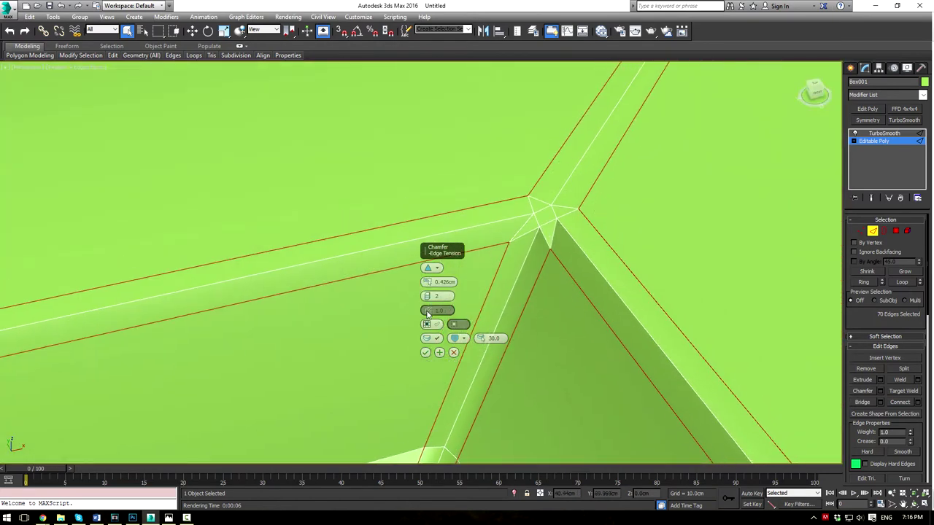
left_click(436, 268)
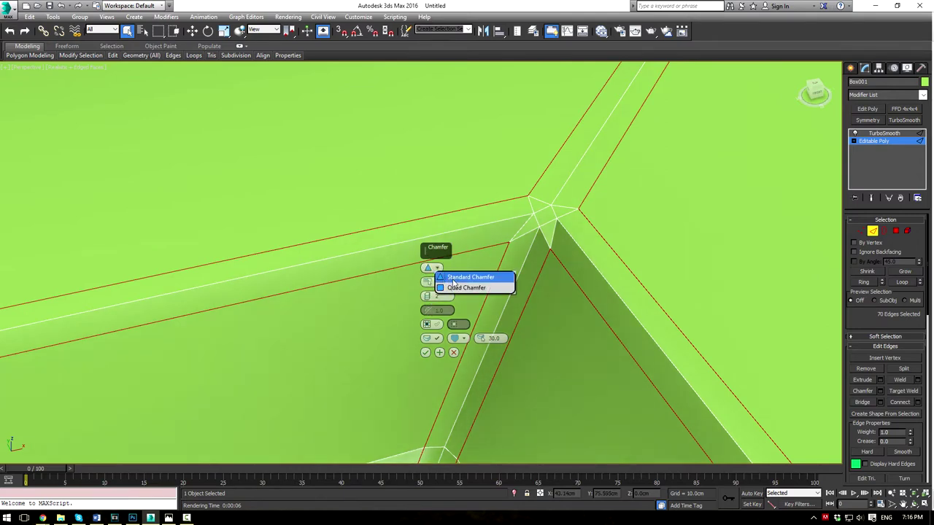
left_click(457, 290)
middle_click_drag(600, 280, 592, 254)
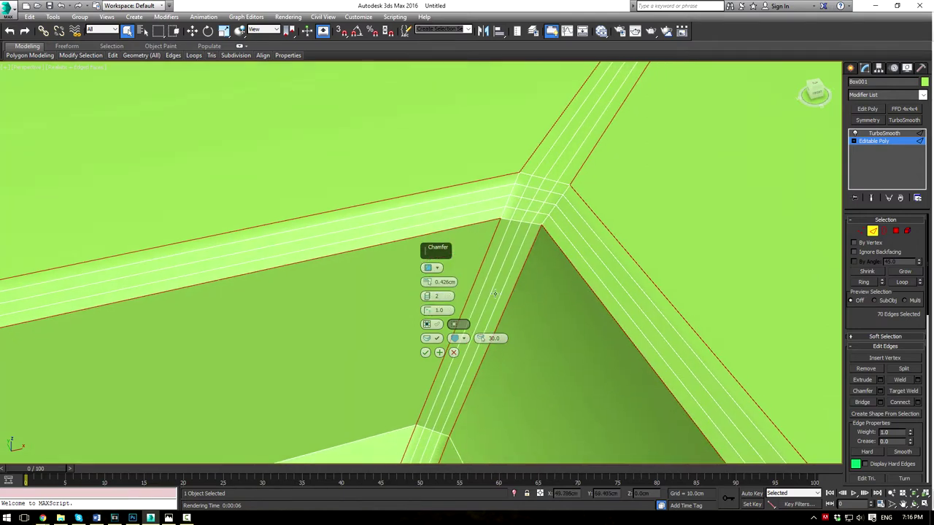
scroll(494, 294, "down", 4)
type("0.5")
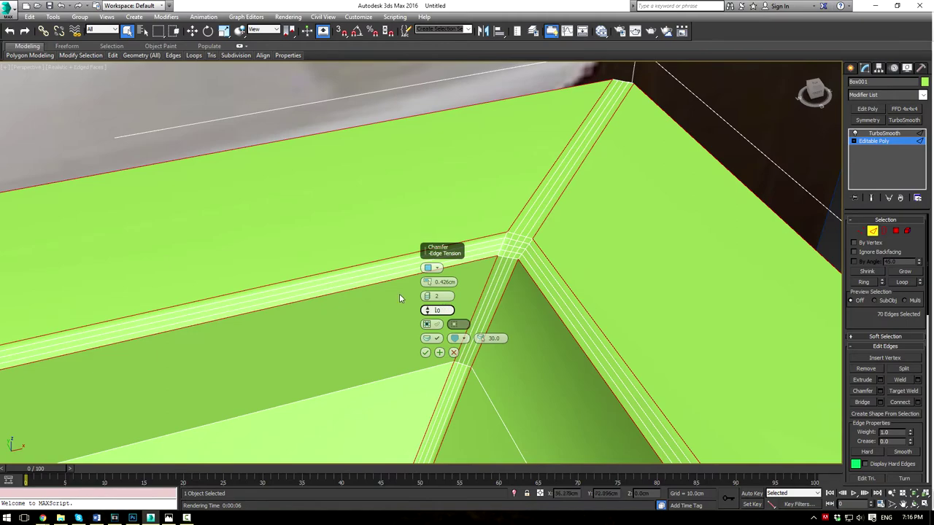
key("Return")
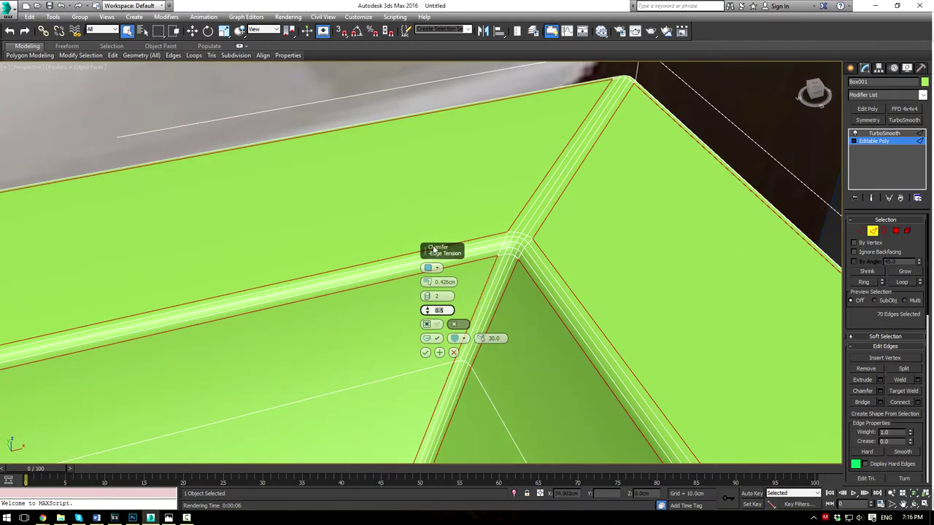
Step: Remove the slanted edges in the bowl's two back corners from the chamfer's edge selection
scroll(625, 273, "down", 10)
middle_click_drag(595, 223, 600, 280, "alt")
left_click(559, 301, "ctrl")
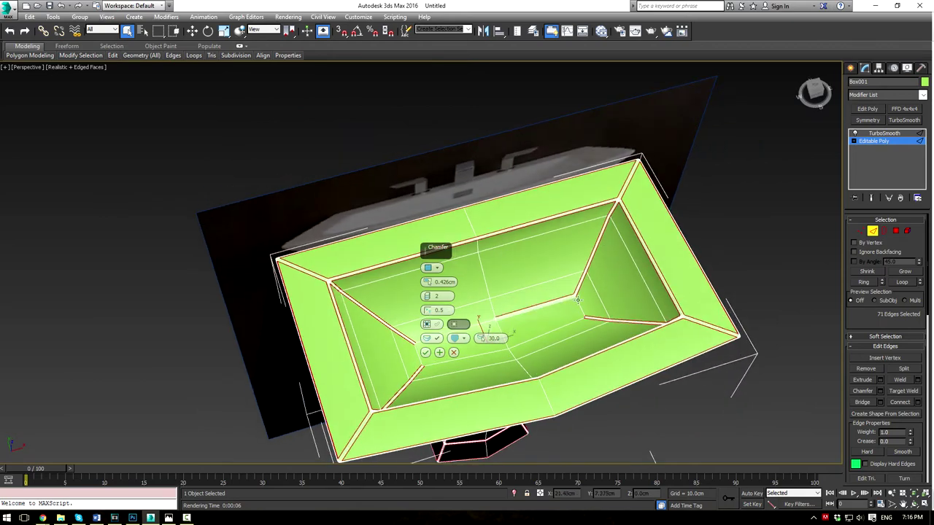
left_click(572, 320, "ctrl")
middle_click_drag(581, 307, 521, 298, "alt")
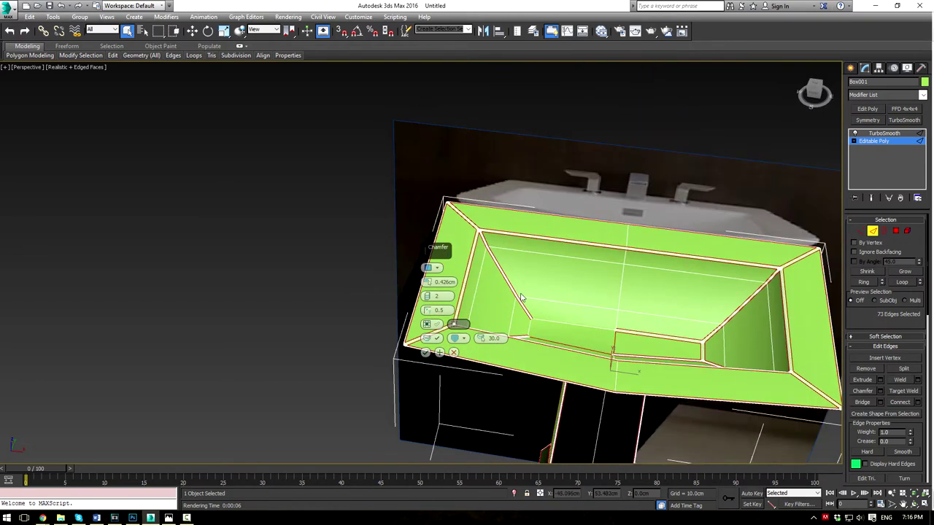
left_click(507, 279, "alt")
left_click(481, 239, "alt")
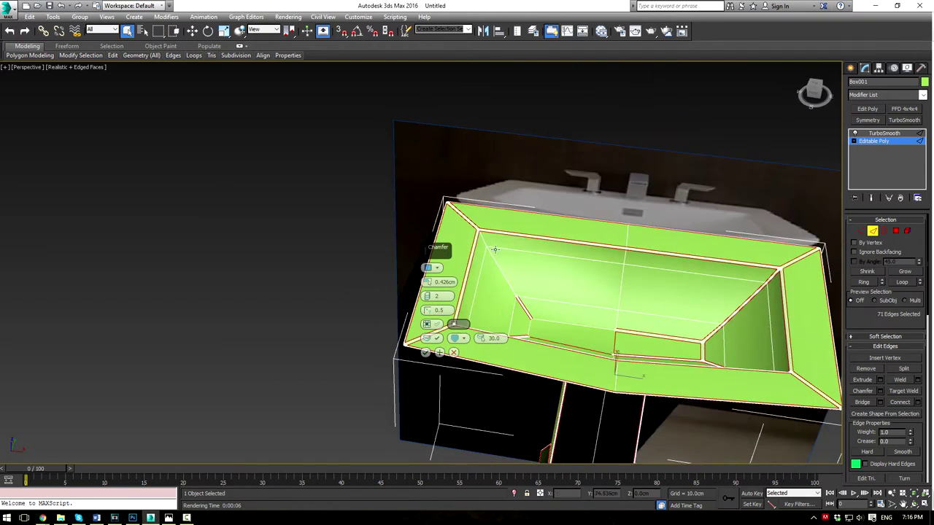
left_click(519, 299, "alt")
left_click(760, 286, "alt")
left_click(736, 310, "alt")
left_click(769, 281, "alt")
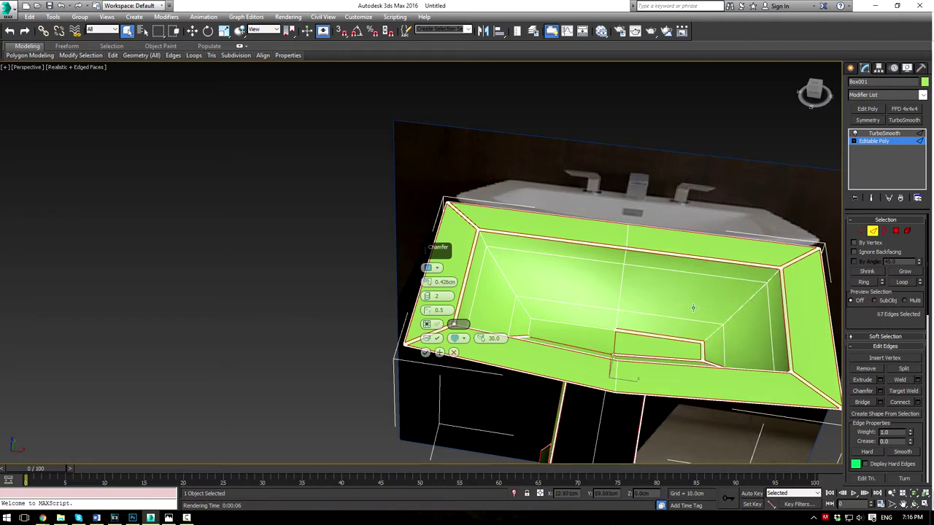
Step: Deselect the long bowl-floor edges and the slanted edges in the bowl's right front corner
scroll(777, 275, "up", 10)
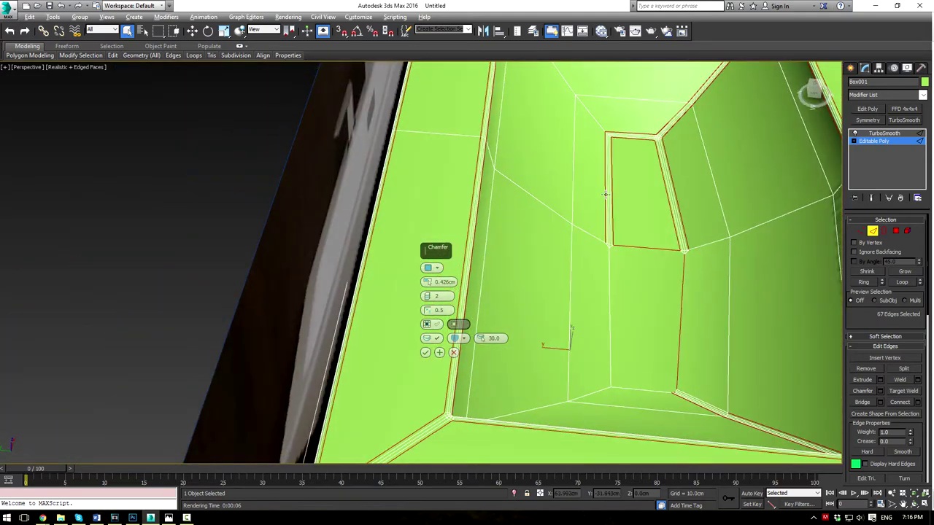
left_click(609, 192, "alt")
left_click(640, 138, "alt")
left_click(661, 150, "alt")
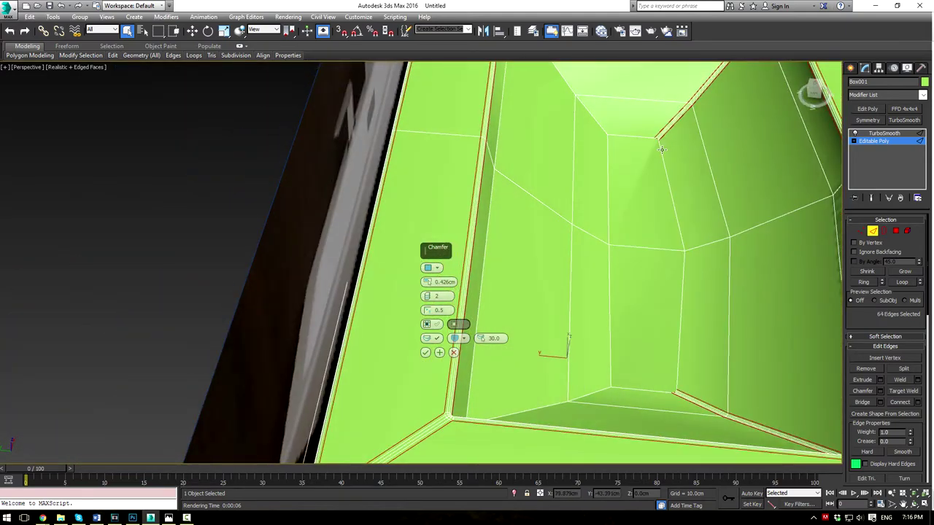
left_click(668, 127, "alt")
scroll(620, 206, "down", 5)
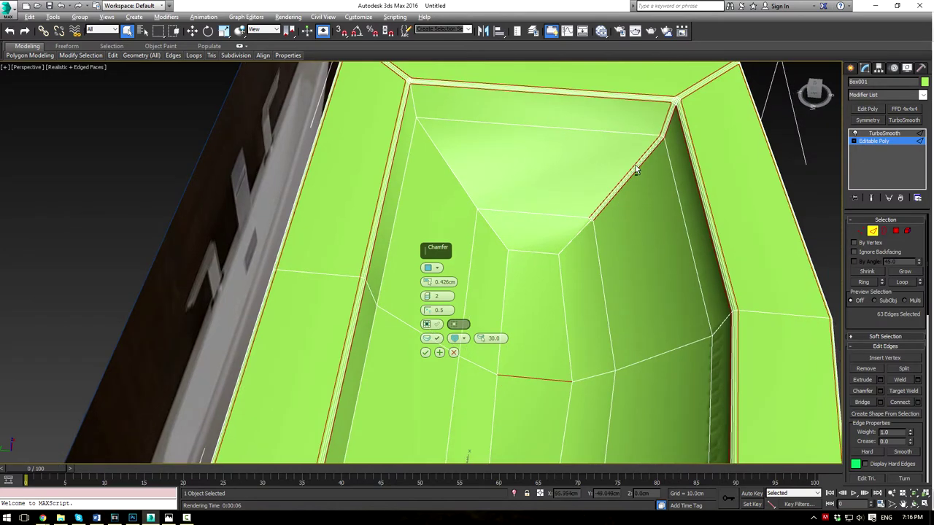
left_click(639, 165, "alt")
left_click(665, 130, "alt")
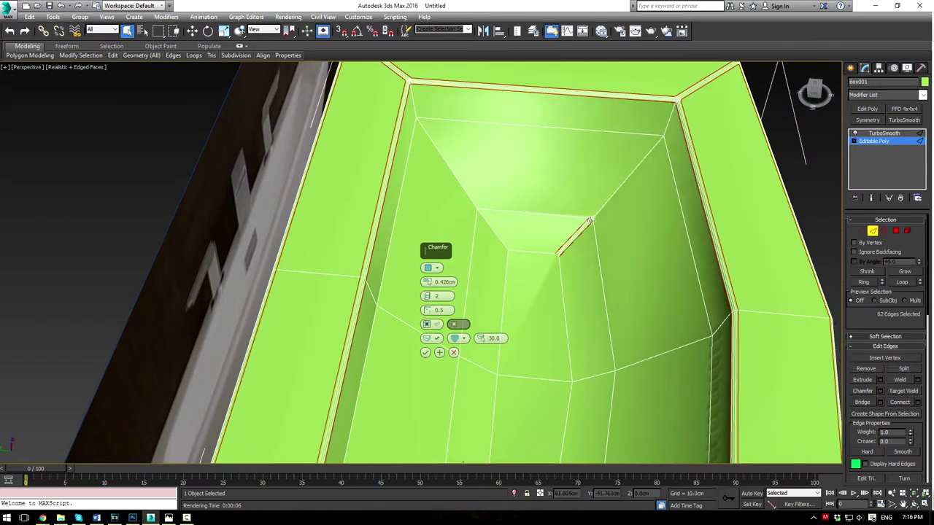
Step: Deselect the slanted edges in the bowl's left front corner
scroll(598, 255, "down", 3)
middle_click_drag(625, 287, 702, 380, "alt")
left_click(658, 401, "alt")
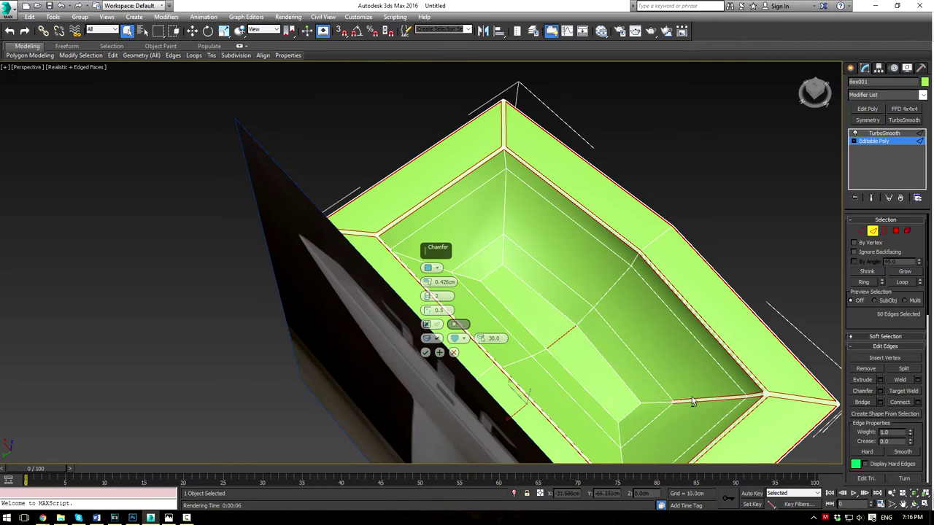
left_click(693, 398, "alt")
left_click(757, 397, "alt")
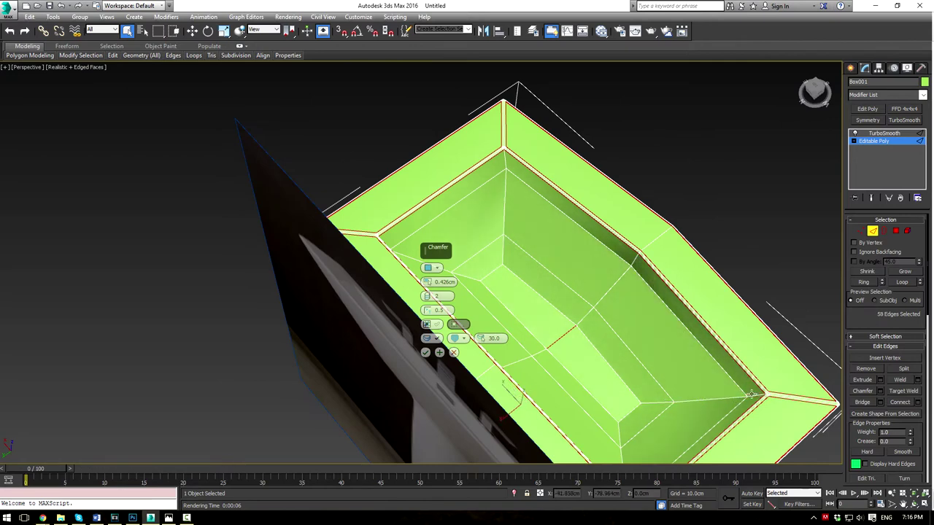
Step: Set the chamfer's connect edge segments to 1 and inspect the rim and bowl
left_click(427, 298)
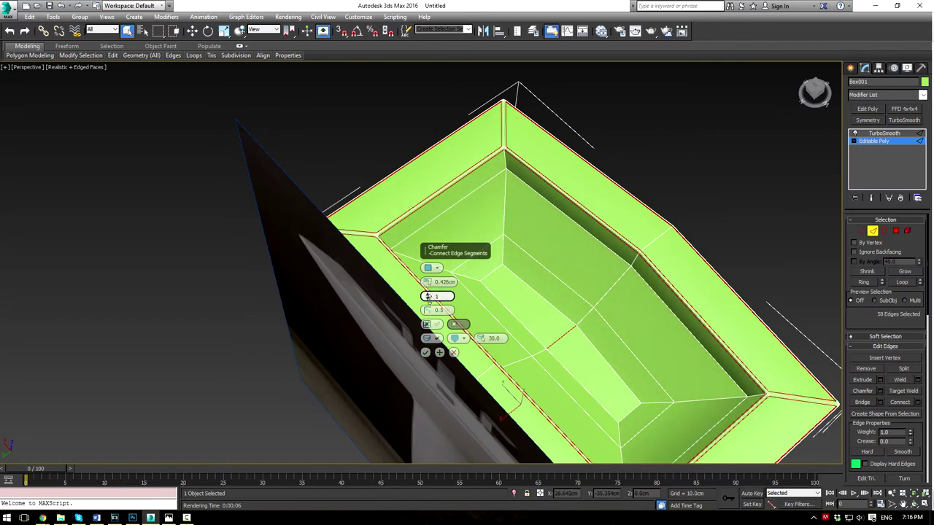
middle_click_drag(666, 310, 525, 292, "alt")
scroll(588, 308, "up", 3)
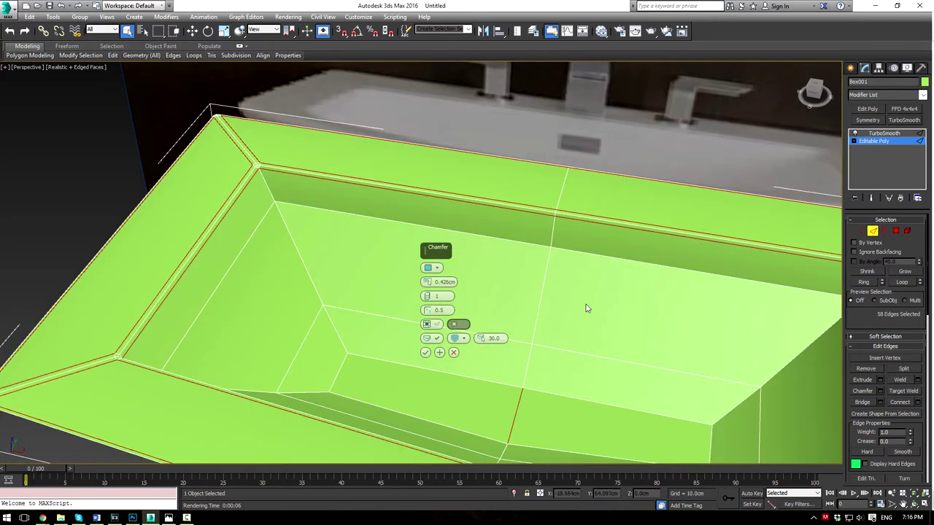
mouse_move(596, 280)
middle_mouse_down()
mouse_move(593, 223)
mouse_move(567, 209)
mouse_move(525, 208)
mouse_move(606, 207)
mouse_move(607, 266)
middle_mouse_up()
scroll(525, 208, "down", 4)
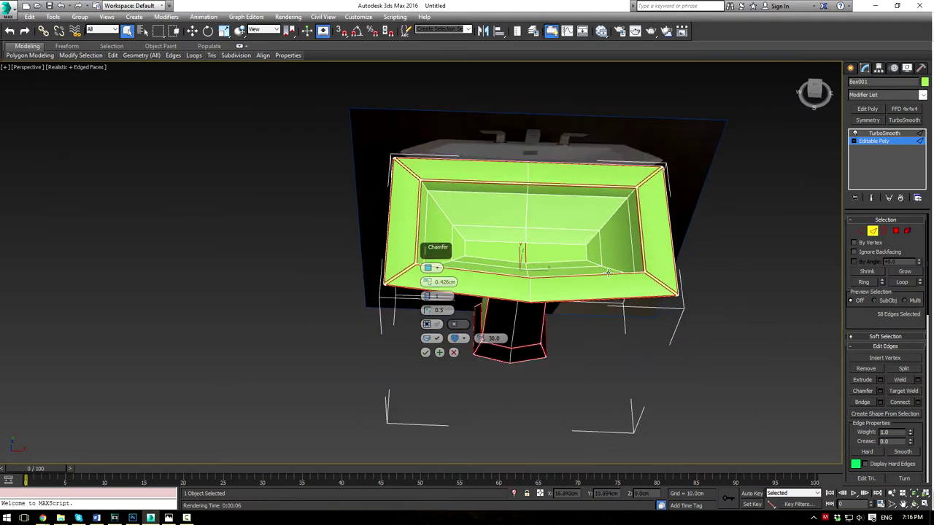
Step: Check the chamfer preview around the bowl in wireframe and shaded display, and apply the 0.426 cm chamfer with 1 segment
scroll(560, 277, "up", 3)
middle_click_drag(541, 259, 432, 213, "alt")
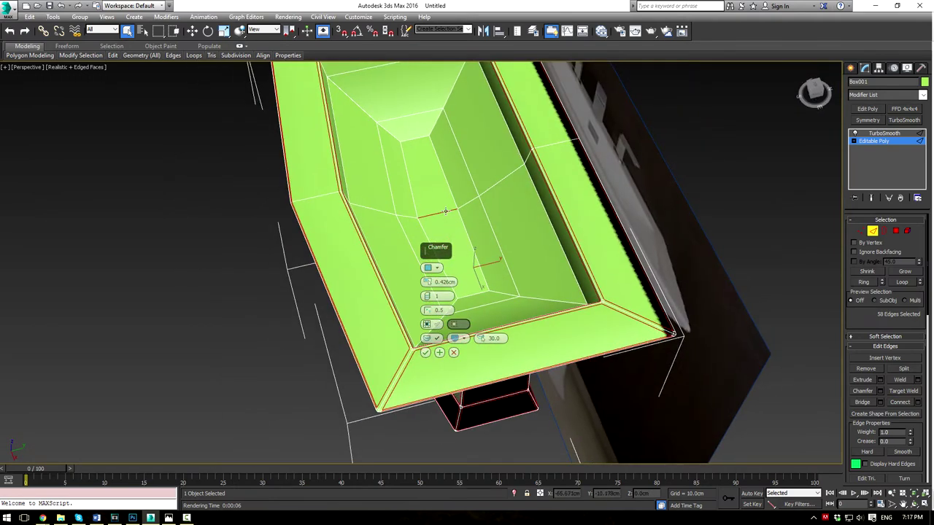
key("F3")
scroll(470, 216, "up", 8)
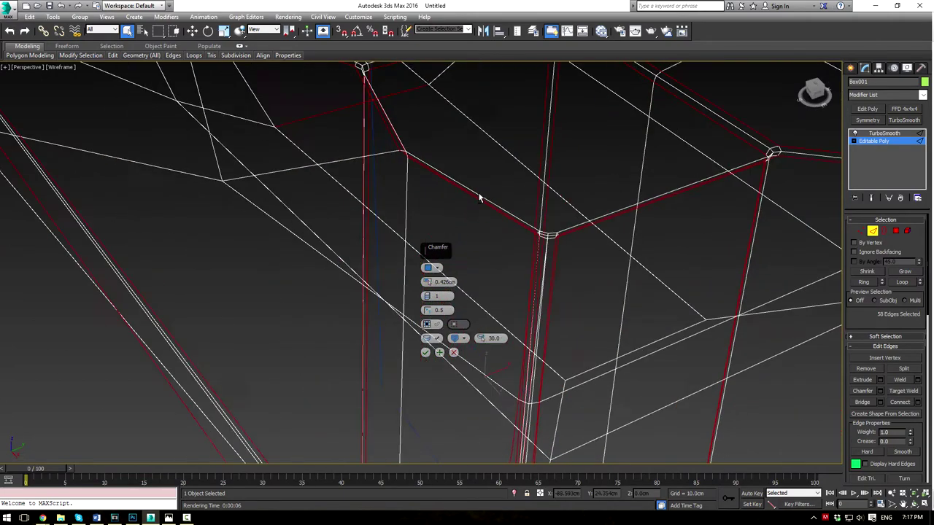
key("F3")
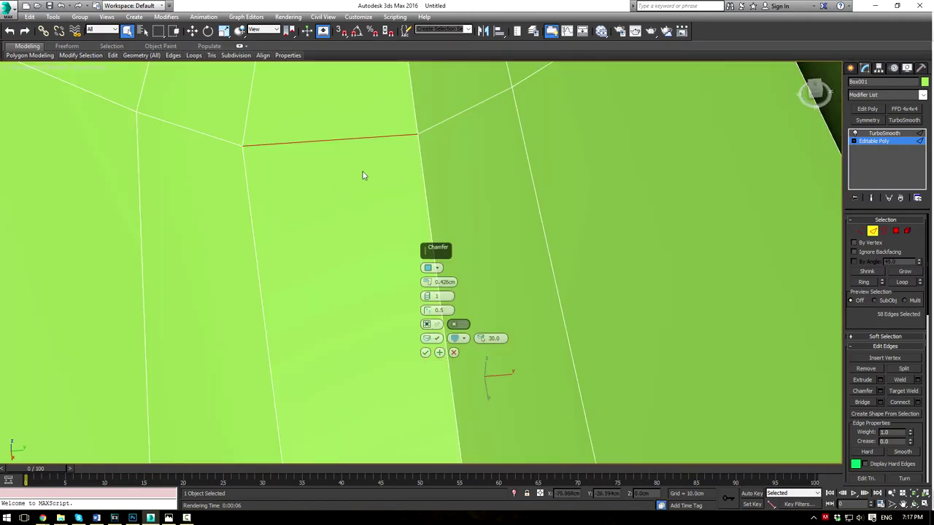
scroll(364, 179, "down", 8)
middle_click_drag(382, 237, 421, 332, "alt")
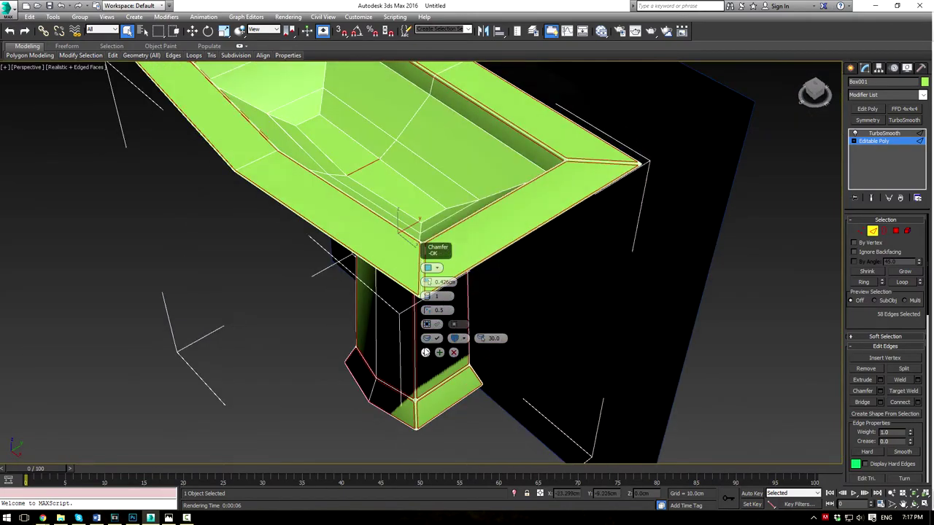
left_click(425, 352)
Step: Inspect the TurboSmoothed pedestal, rim and bowl in shaded display without edge lines
middle_click_drag(307, 290, 365, 248, "alt")
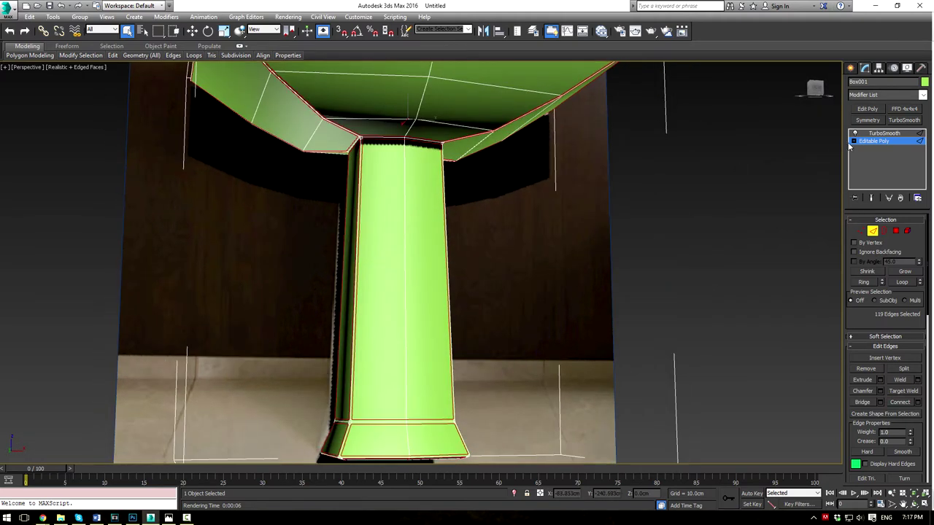
left_click(870, 142)
left_click(883, 133)
left_click(692, 180)
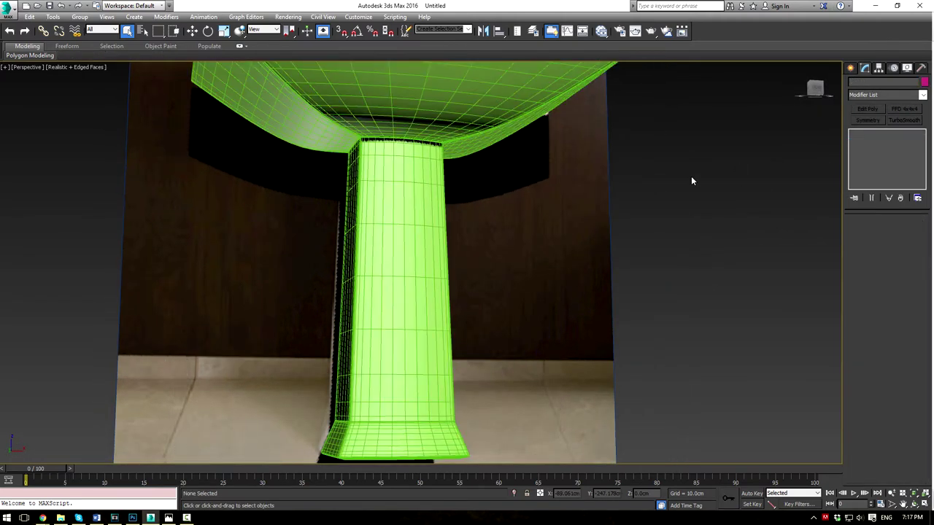
key("F4")
middle_click_drag(608, 181, 562, 260, "alt")
scroll(582, 259, "up", 5)
scroll(584, 259, "down", 3)
scroll(562, 260, "up", 3)
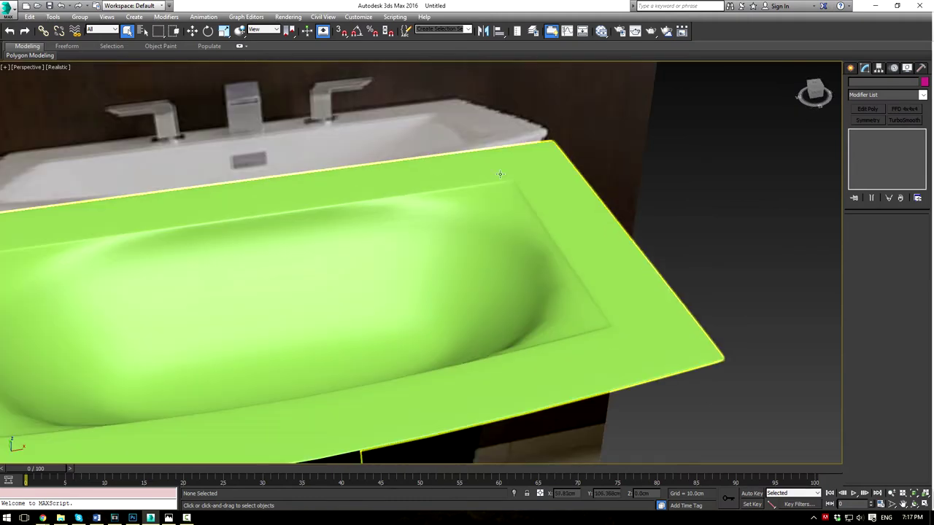
left_click(561, 274)
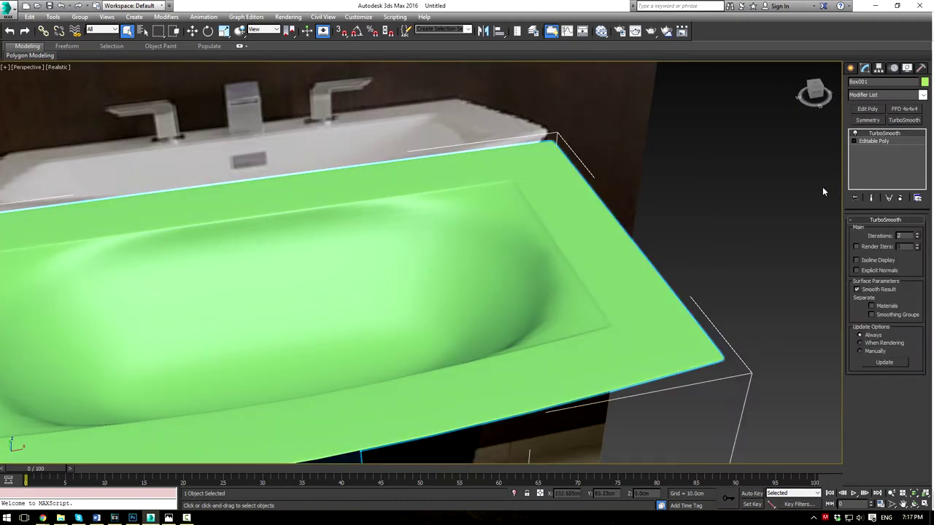
key("ctrl+d")
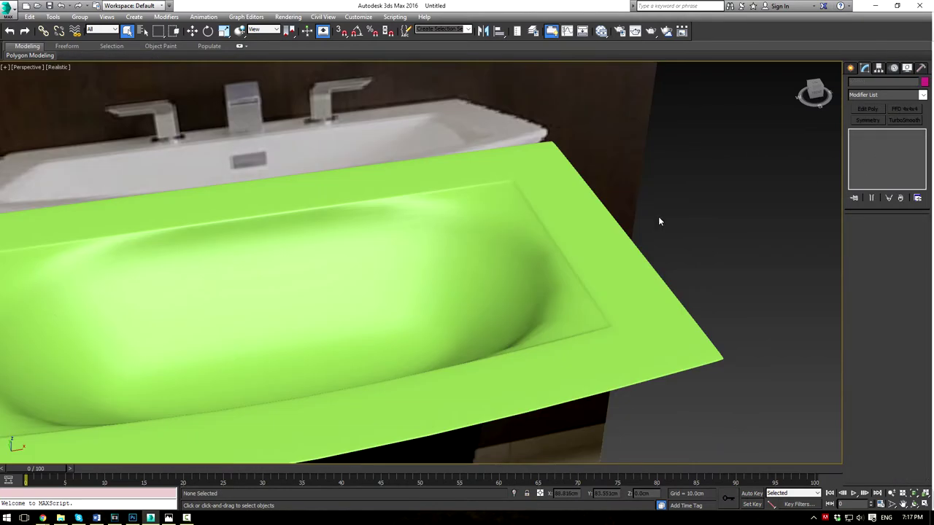
Step: Return to edge editing with edged faces shown and add the slanted edges in the bowl's two right-end corners to the selection
key("F4")
left_click(596, 251)
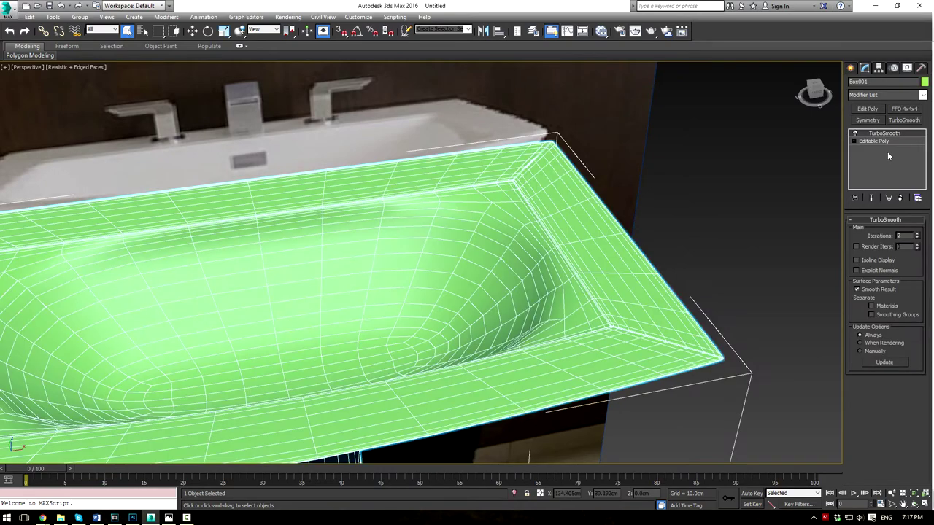
left_click(885, 140)
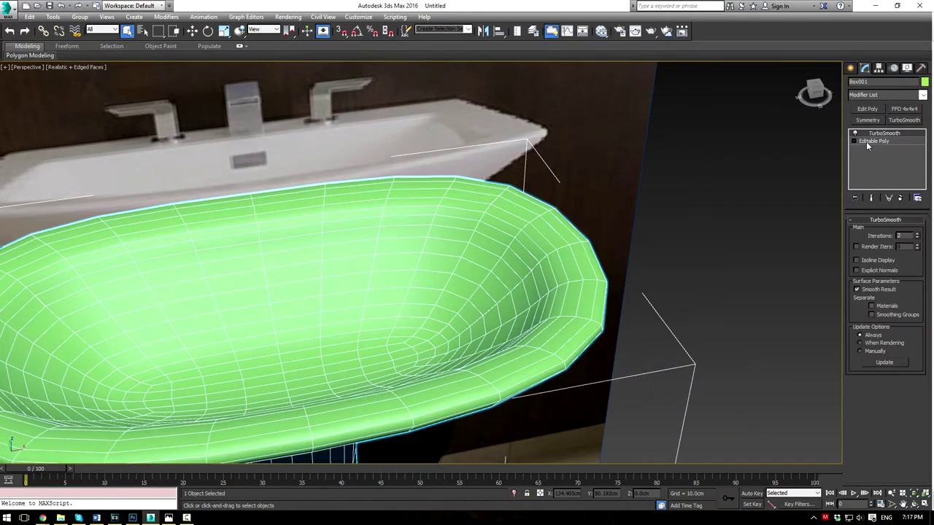
left_click(864, 141)
left_click(871, 232)
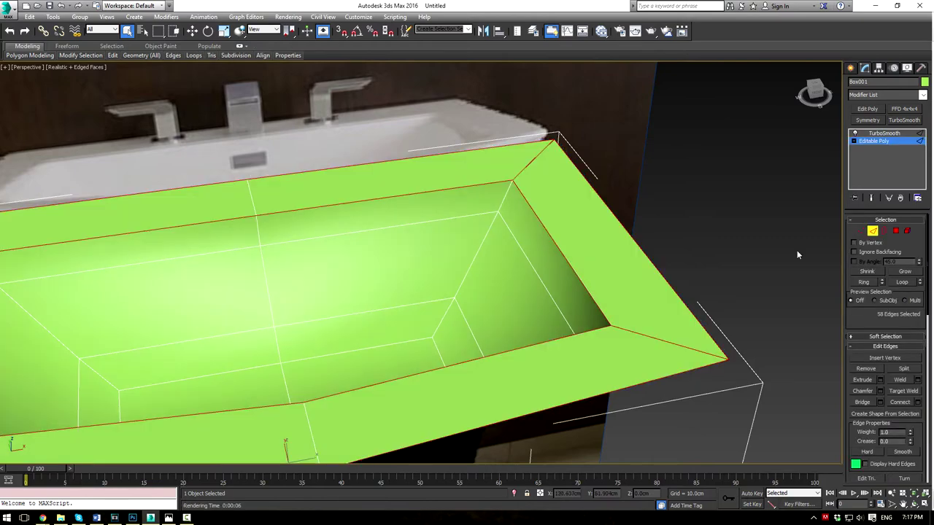
middle_click_drag(796, 250, 479, 172, "alt")
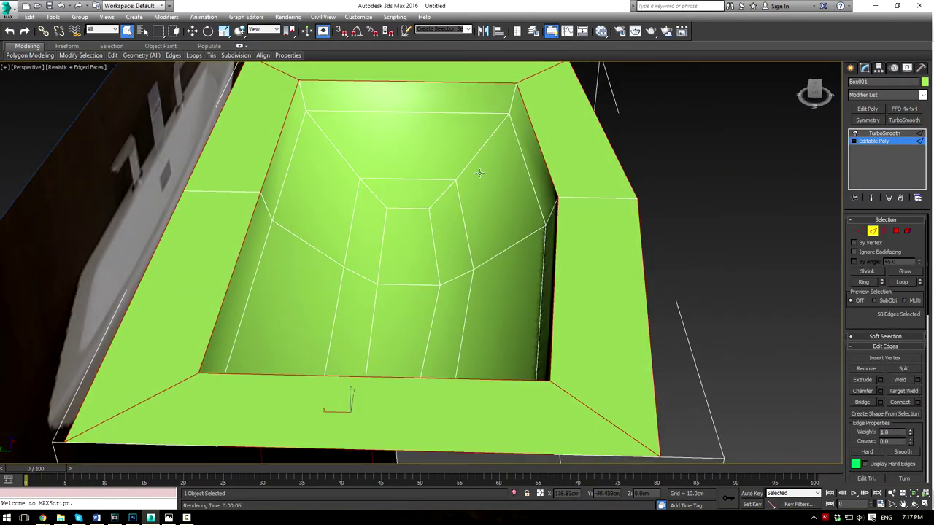
left_click(301, 99, "ctrl")
left_click(361, 176, "ctrl")
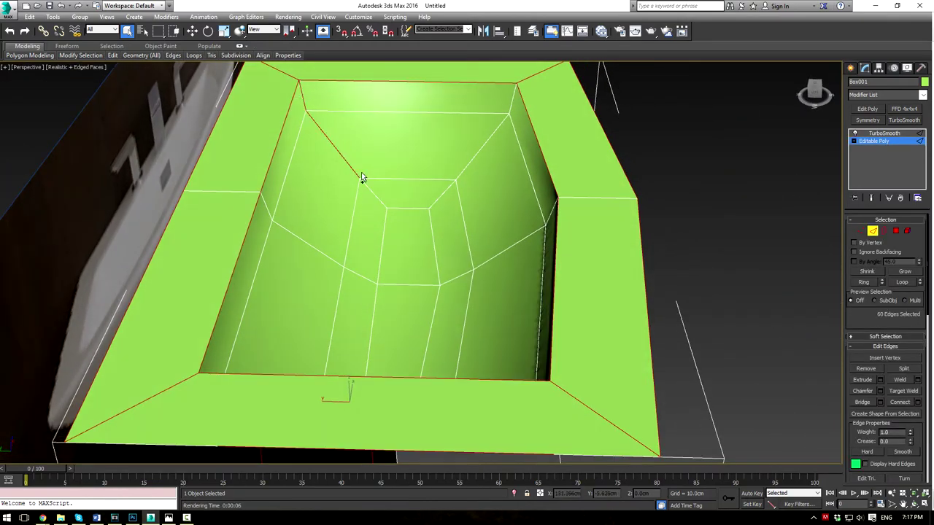
left_click(368, 187, "ctrl")
left_click(444, 194, "ctrl")
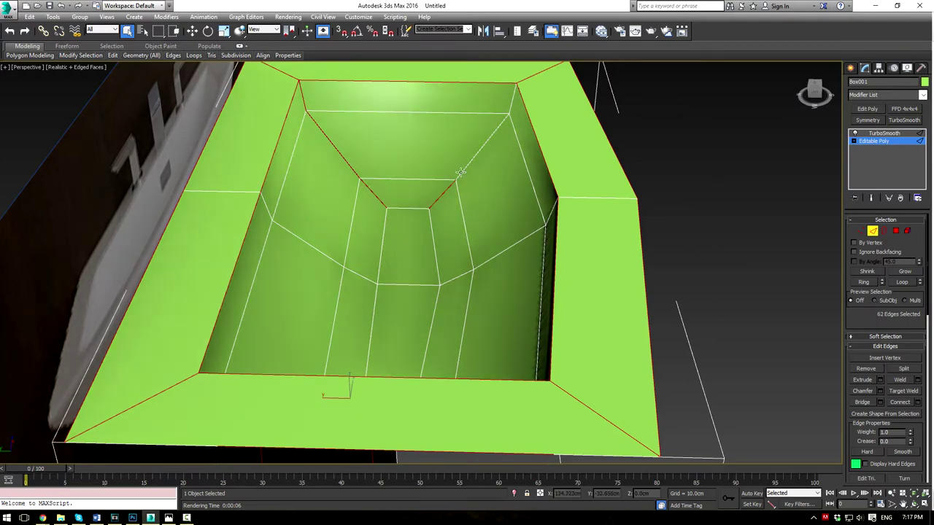
left_click(484, 144, "ctrl")
left_click(512, 97, "ctrl")
Step: Add the slanted edges in the bowl's left back and left front corners to the edge selection
middle_click_drag(486, 129, 315, 198, "alt")
left_click(295, 196, "ctrl")
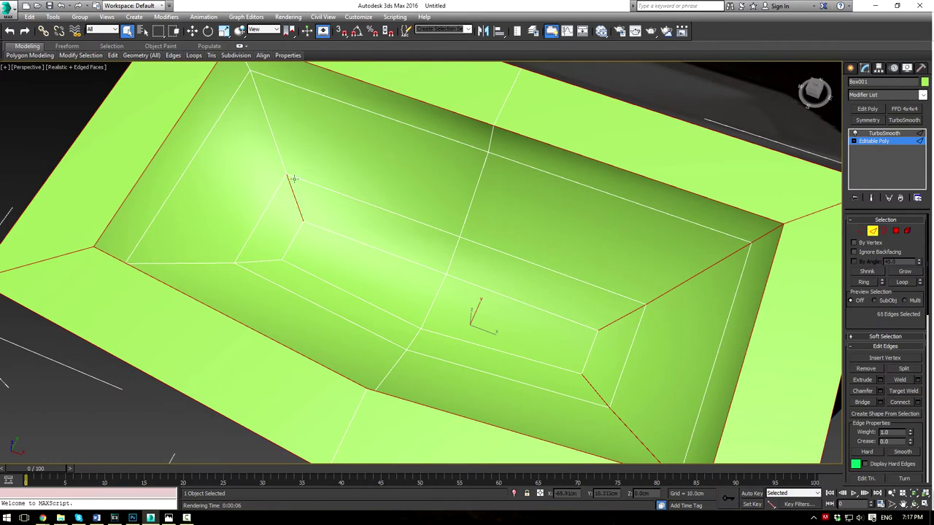
left_click(278, 151, "ctrl")
middle_click_drag(290, 115, 306, 144)
left_click(260, 97, "ctrl")
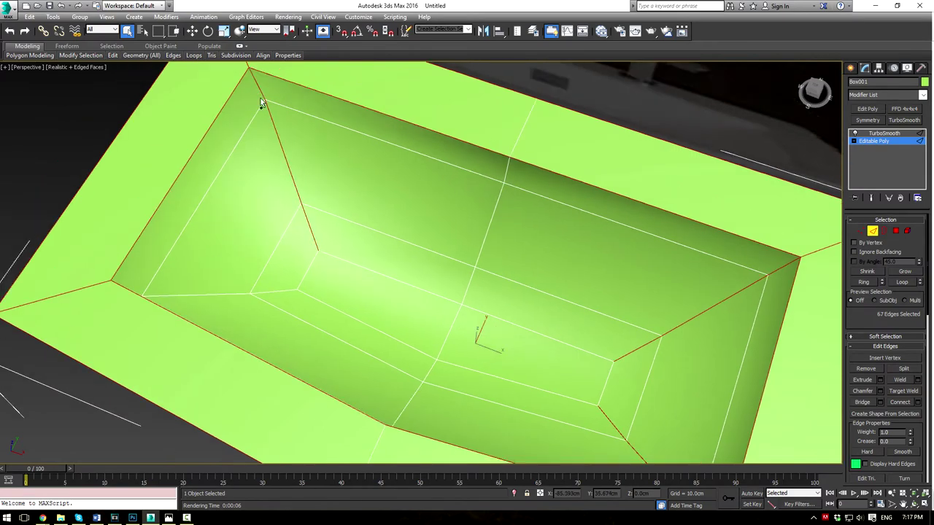
middle_click_drag(203, 267, 340, 79, "alt")
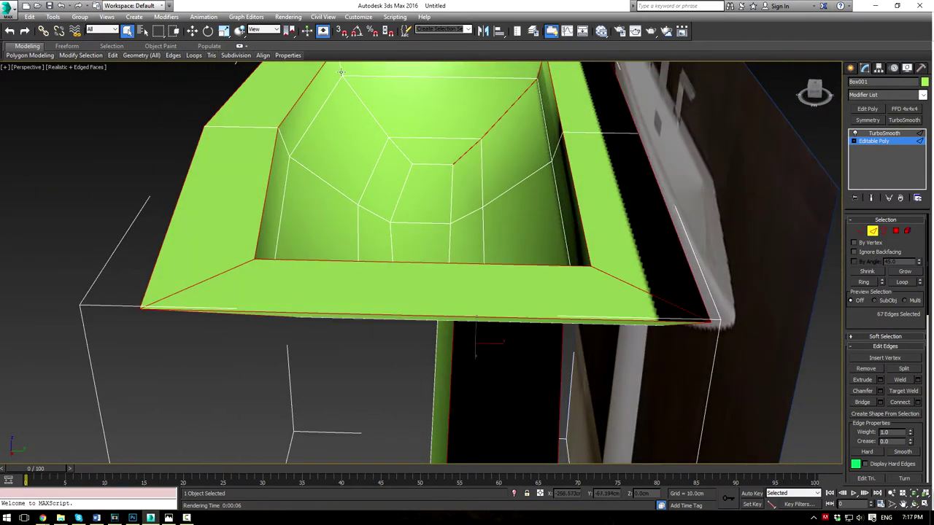
left_click(343, 77, "ctrl")
left_click(351, 88, "ctrl")
left_click(406, 157, "ctrl")
Step: Chamfer the selected rim, pedestal and bowl corner edges by 0.522 cm and check the TurboSmoothed shape without edge lines
middle_click_drag(406, 157, 532, 186, "alt")
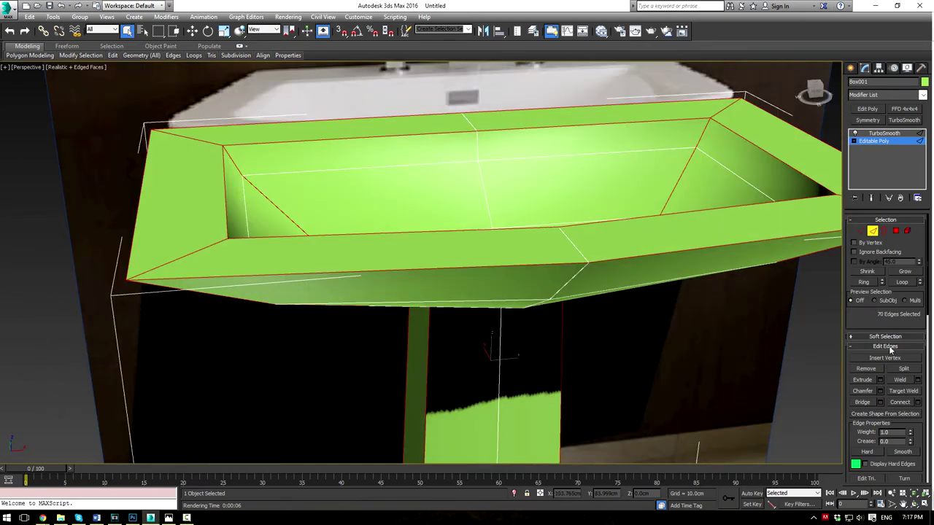
left_click(881, 391)
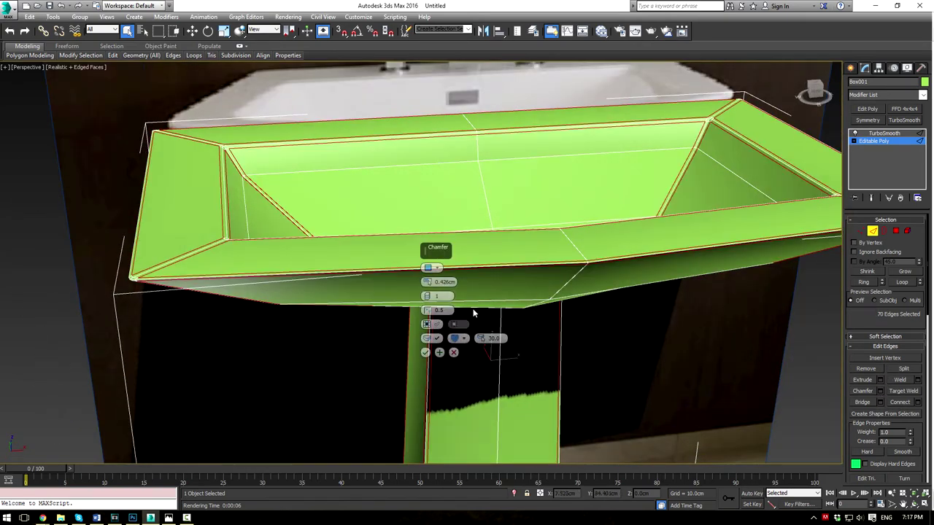
left_click_drag(424, 282, 424, 286)
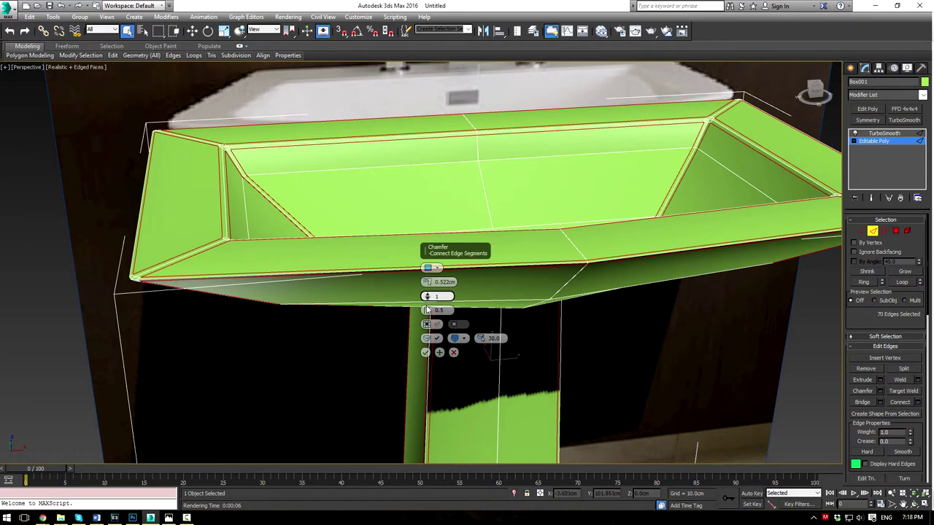
left_click(426, 353)
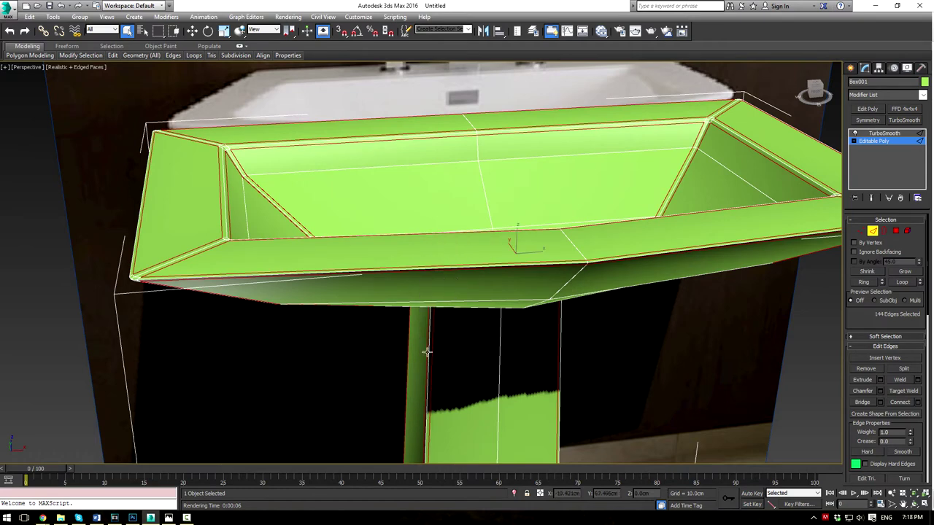
left_click(883, 133)
key("F4")
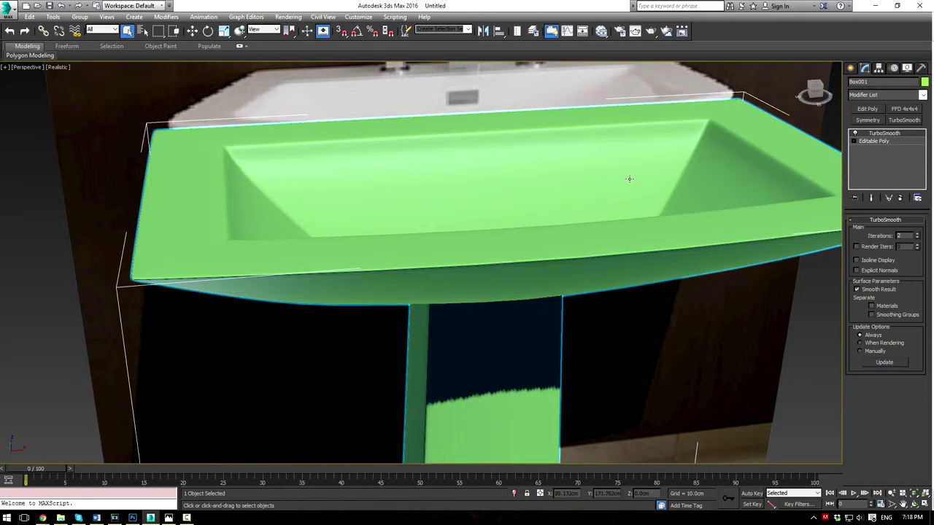
middle_click_drag(630, 181, 660, 212, "alt")
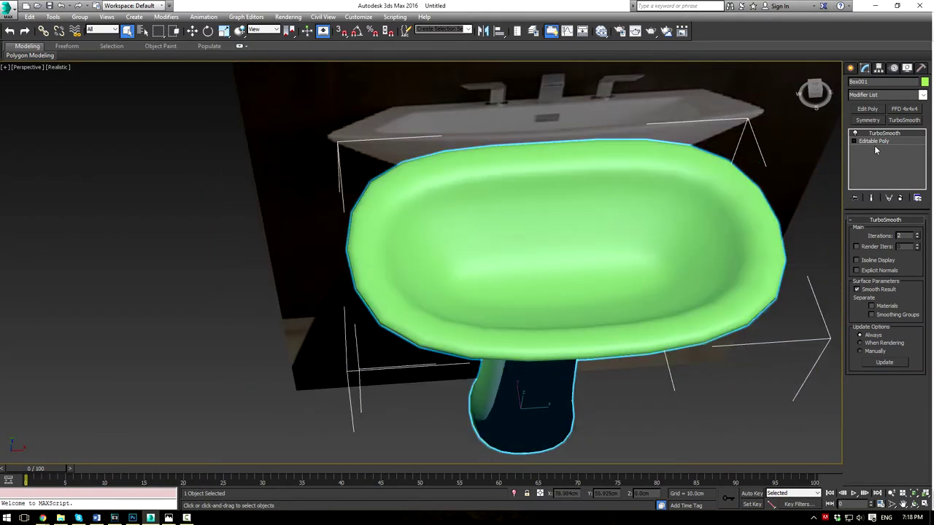
Step: Undo the last chamfer, return to edge editing and add the edges around the bowl floor to the selection
left_click(878, 139)
left_click(872, 230)
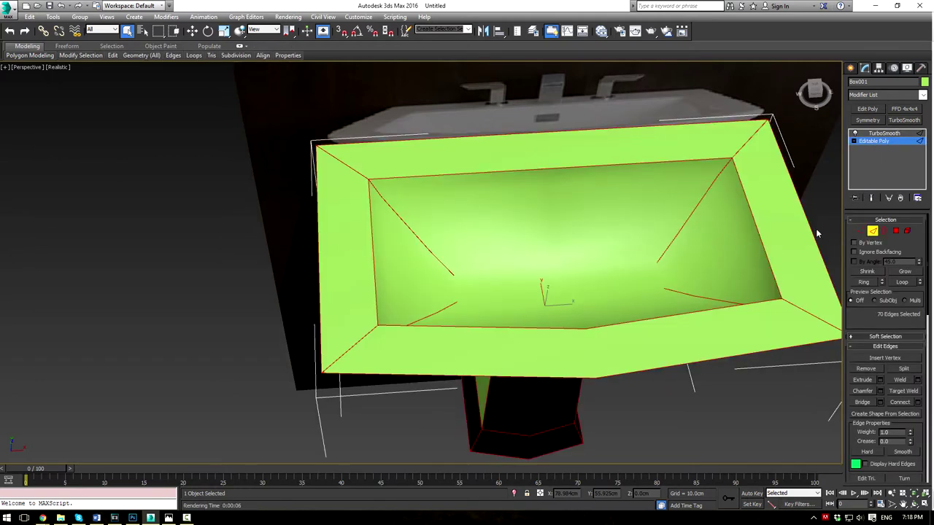
key("F3")
key("F3")
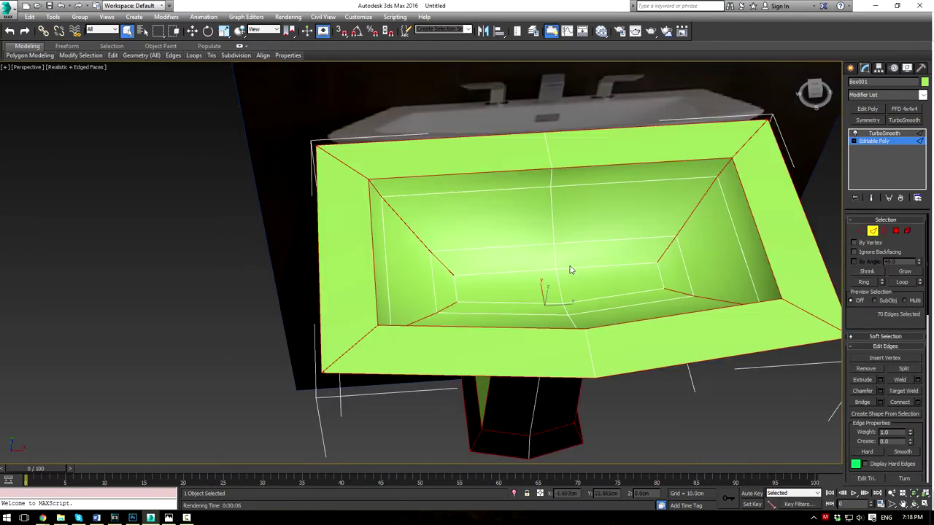
key("F4")
scroll(475, 276, "up", 3)
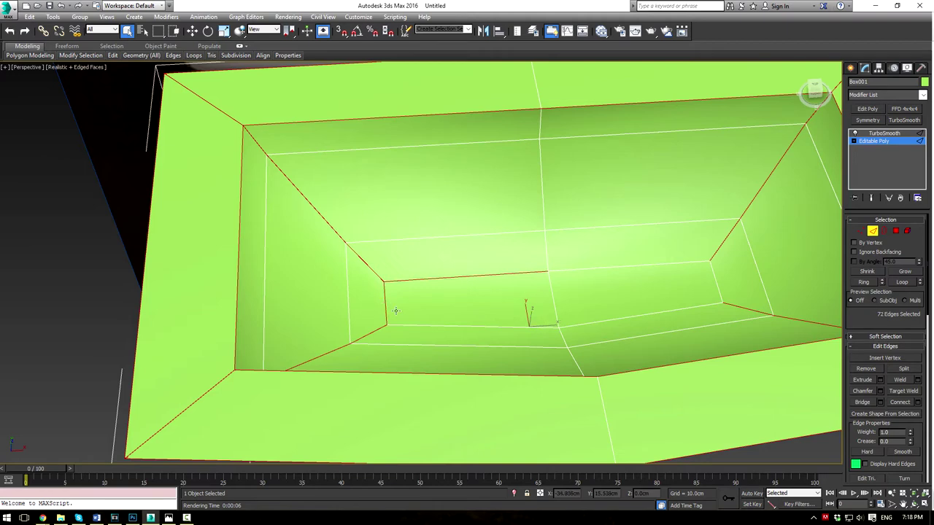
left_click(486, 328, "ctrl")
left_click(586, 324, "ctrl")
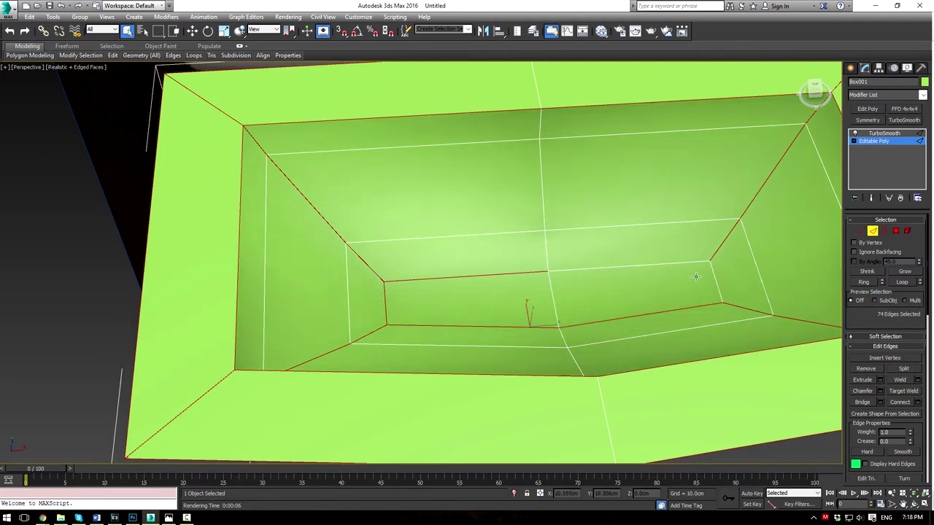
left_click(712, 269, "ctrl")
left_click(777, 315, "ctrl")
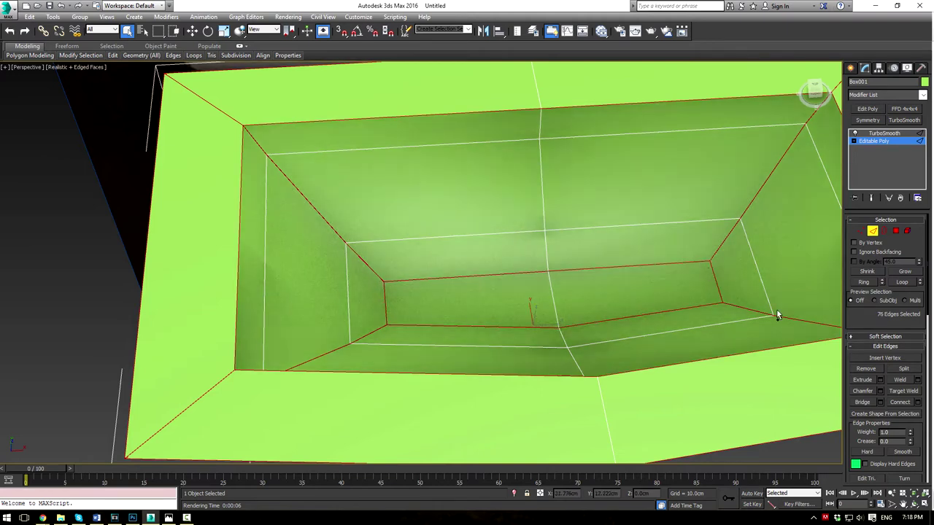
Step: Chamfer the selected rim, pedestal, bowl corner and floor edges by 0.522 cm and inspect the TurboSmoothed sink without edge lines
left_click(880, 390)
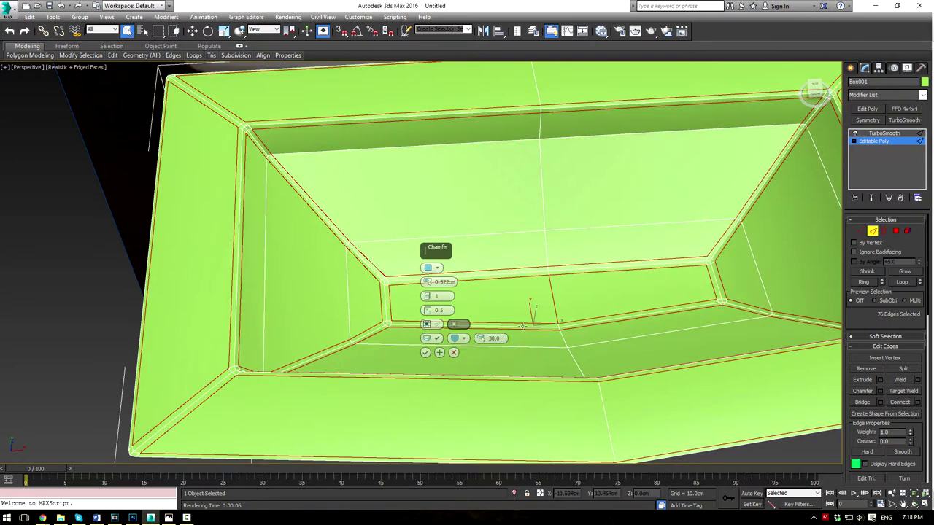
left_click(426, 353)
left_click(883, 133)
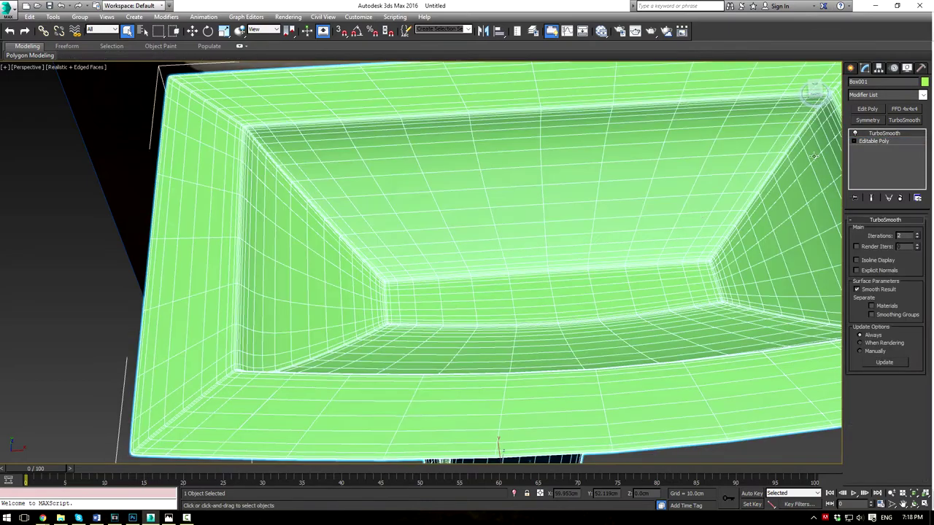
scroll(696, 363, "down", 3)
left_click(696, 359)
key("F4")
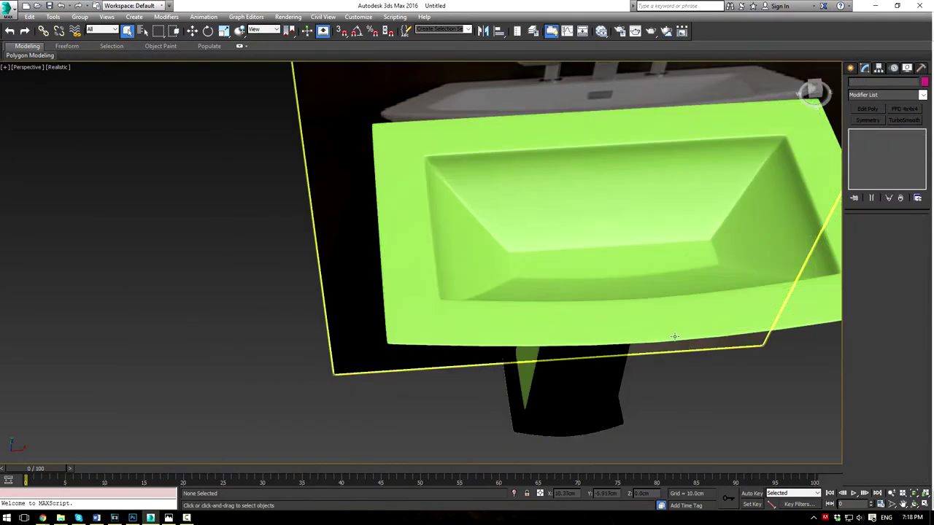
scroll(673, 336, "down", 2)
middle_click_drag(663, 320, 672, 275, "alt")
Step: Select the sink's upper basin vertices in the front view and raise them about 6.2 cm
left_click(665, 213)
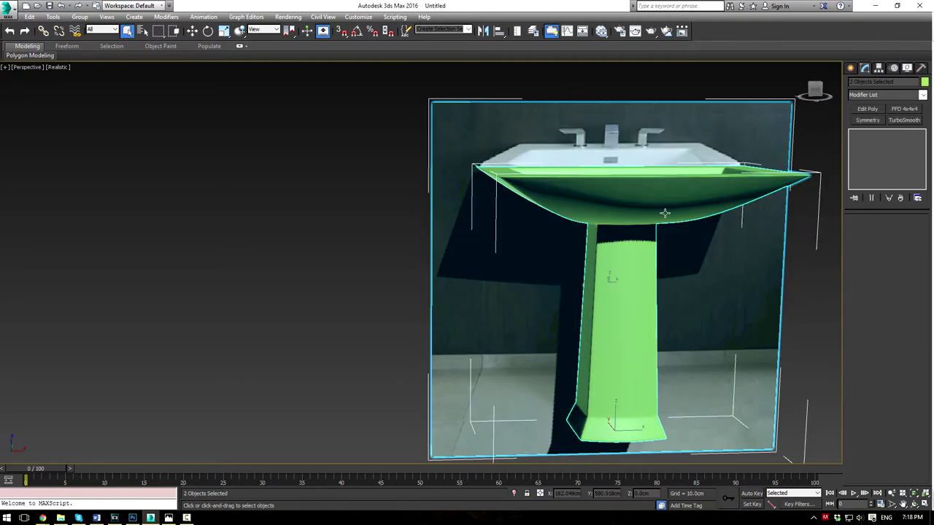
left_click(712, 197)
left_click(855, 140)
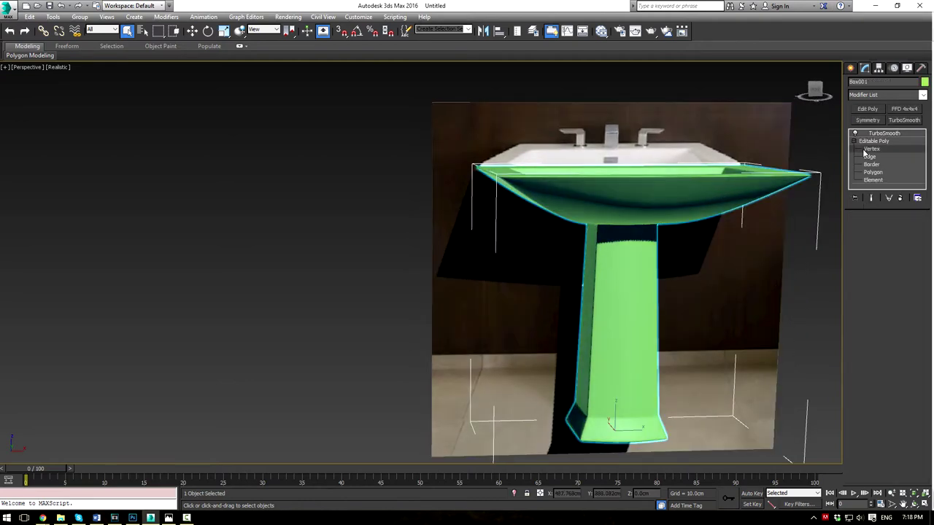
left_click(872, 148)
key("alt+w")
scroll(613, 159, "down", 2)
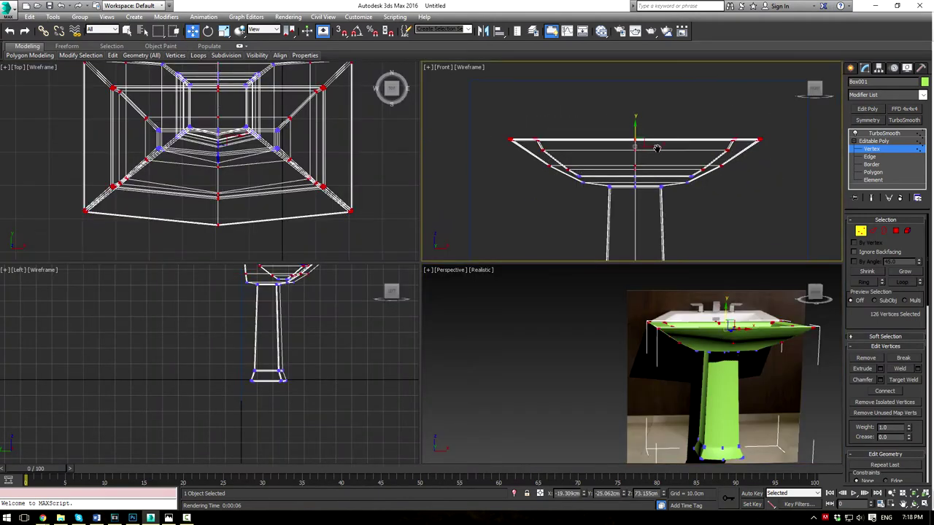
scroll(639, 149, "up", 1)
key("F3")
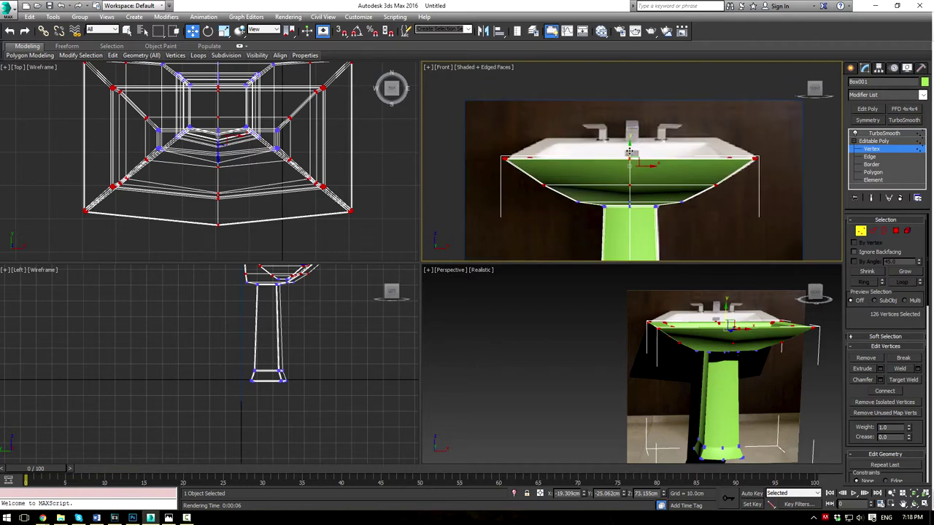
left_click_drag(629, 152, 632, 132)
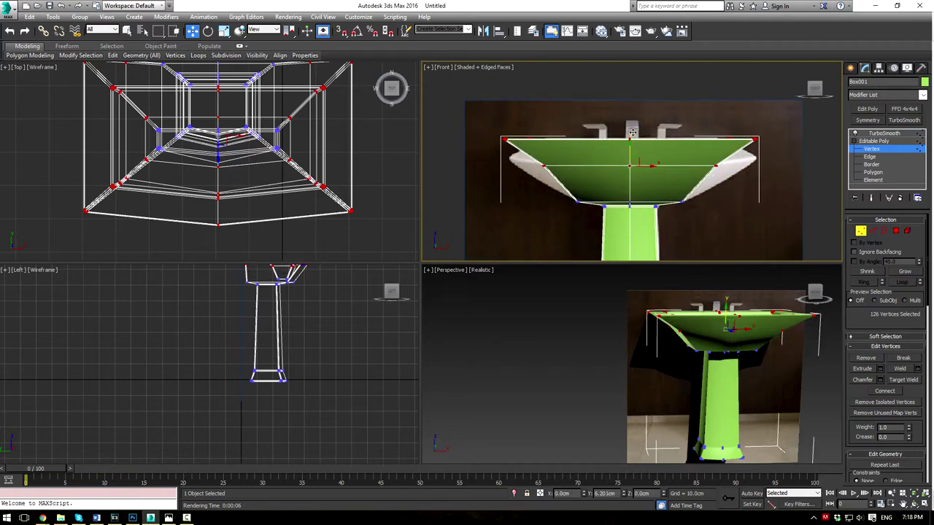
Step: Scale the basin's mid-height vertices outward to round its sides and check the TurboSmoothed sink in perspective
key("F3")
scroll(592, 175, "up", 1)
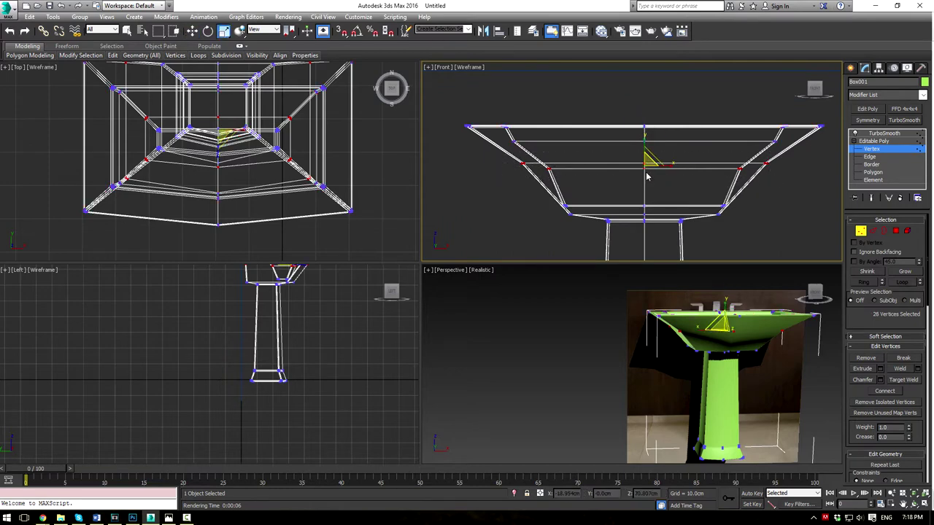
left_click_drag(648, 162, 656, 152)
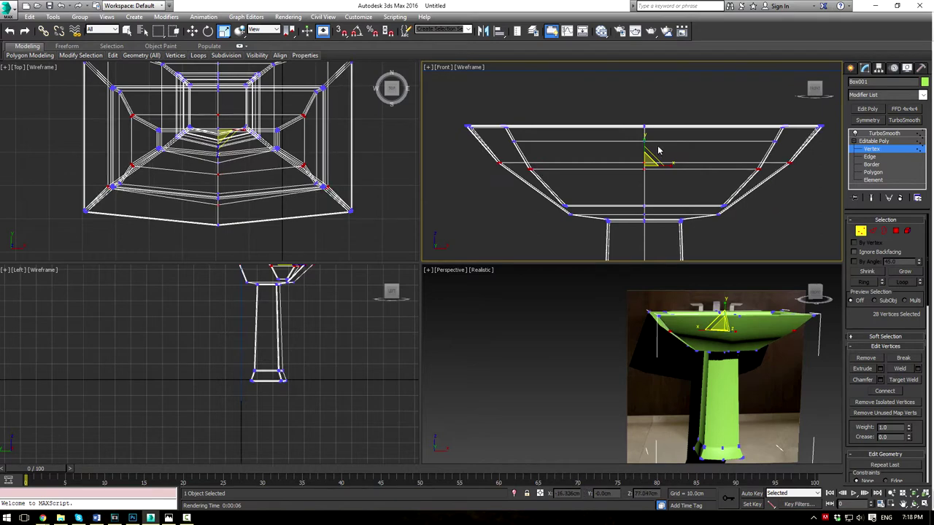
key("F3")
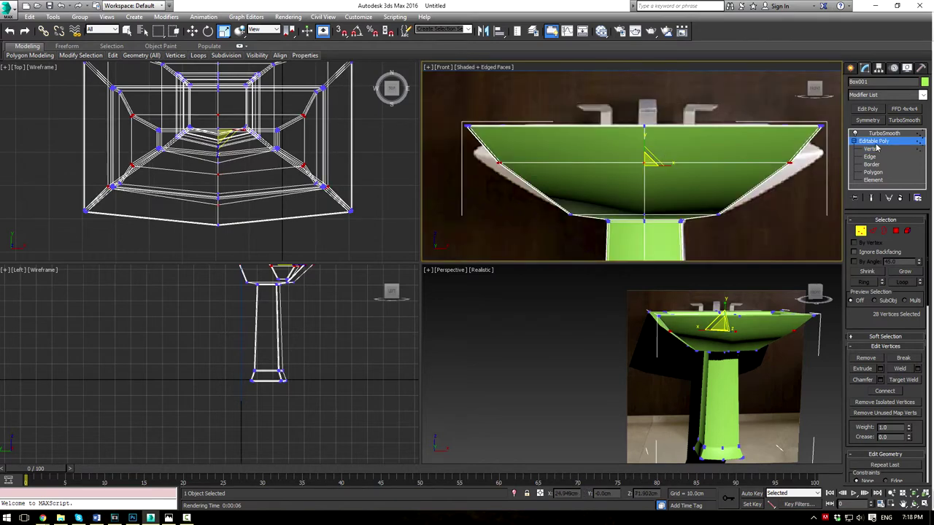
left_click(876, 143)
left_click(582, 303)
key("alt+w")
middle_click_drag(530, 257, 547, 299, "alt")
scroll(547, 299, "up", 3)
left_click(557, 293)
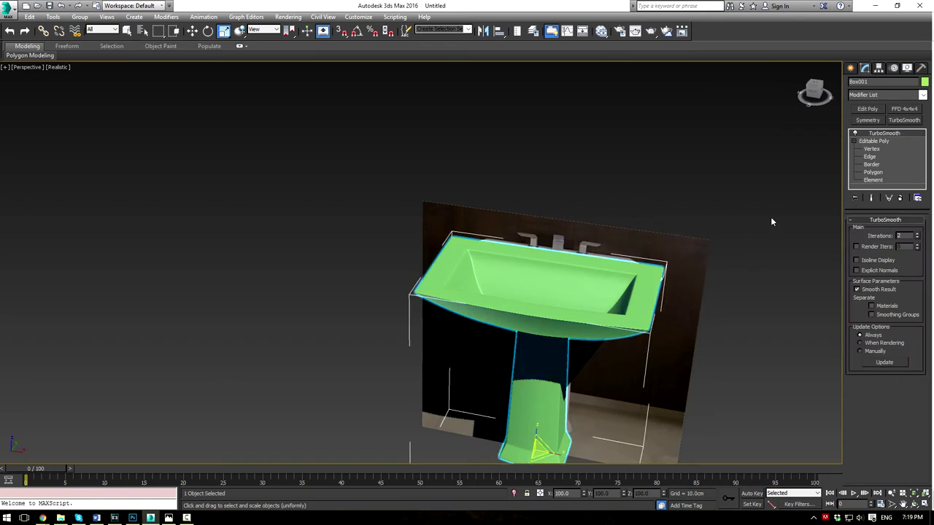
Step: Select all basin vertices above the pedestal in the front view and scale them narrower along X
left_click(873, 150)
middle_click_drag(729, 234, 658, 222, "alt")
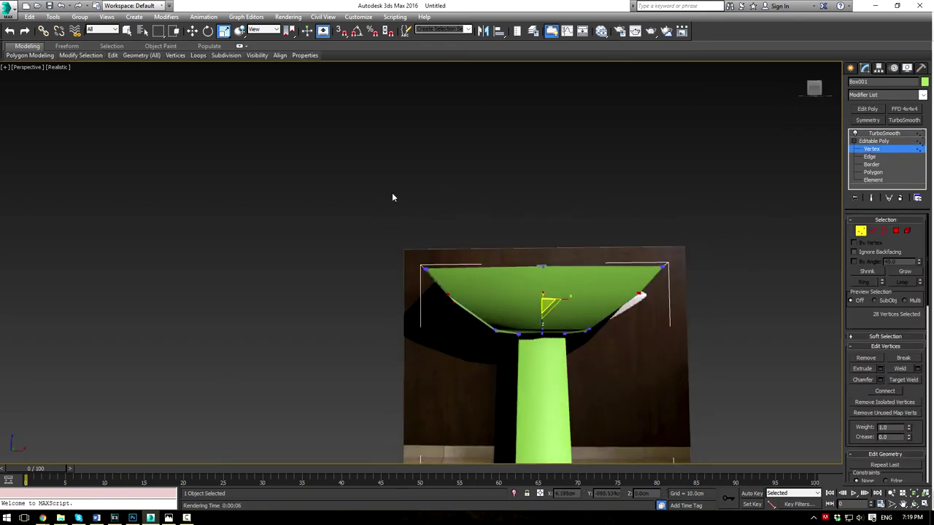
key("f")
key("F3")
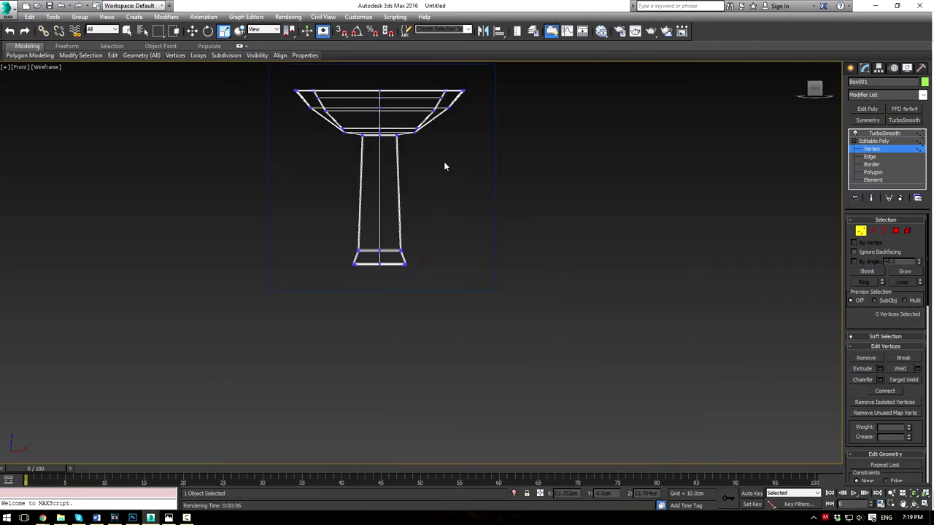
middle_click_drag(430, 161, 452, 281)
scroll(453, 259, "up", 3)
scroll(294, 178, "up", 2)
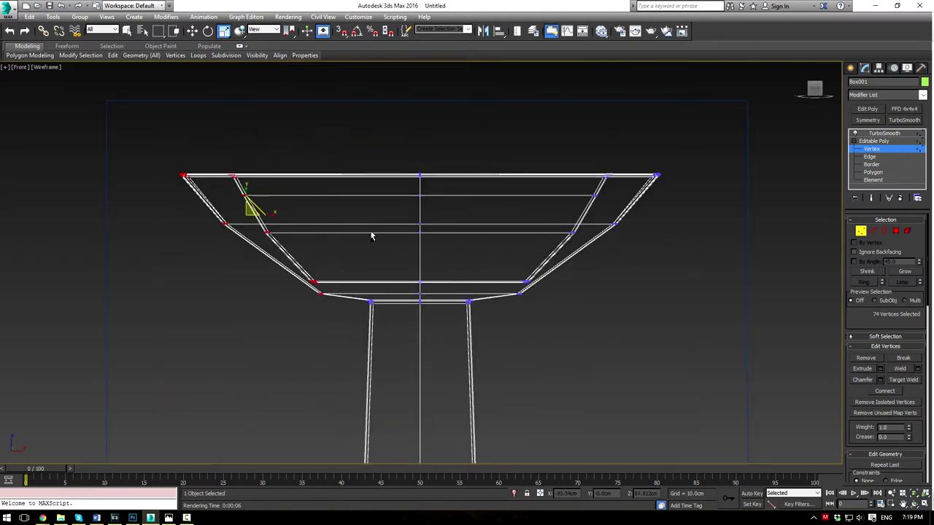
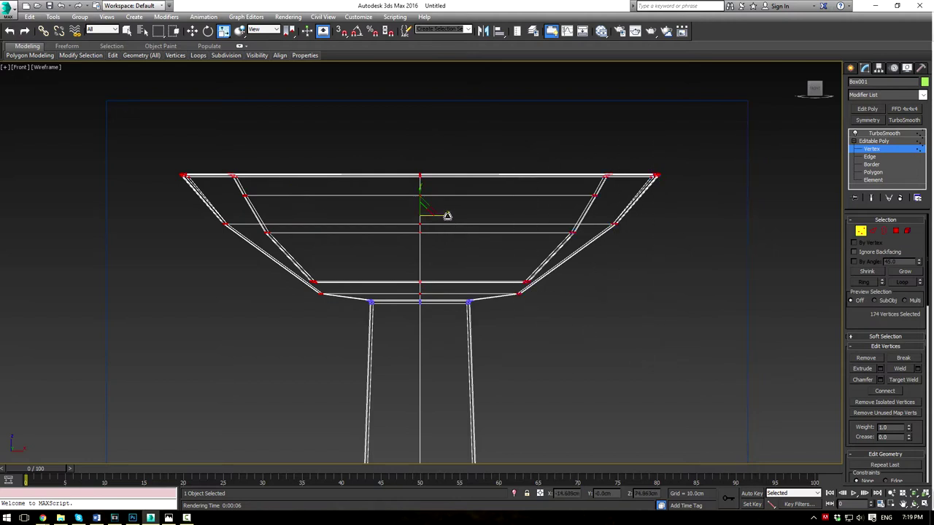
left_click_drag(447, 216, 442, 217)
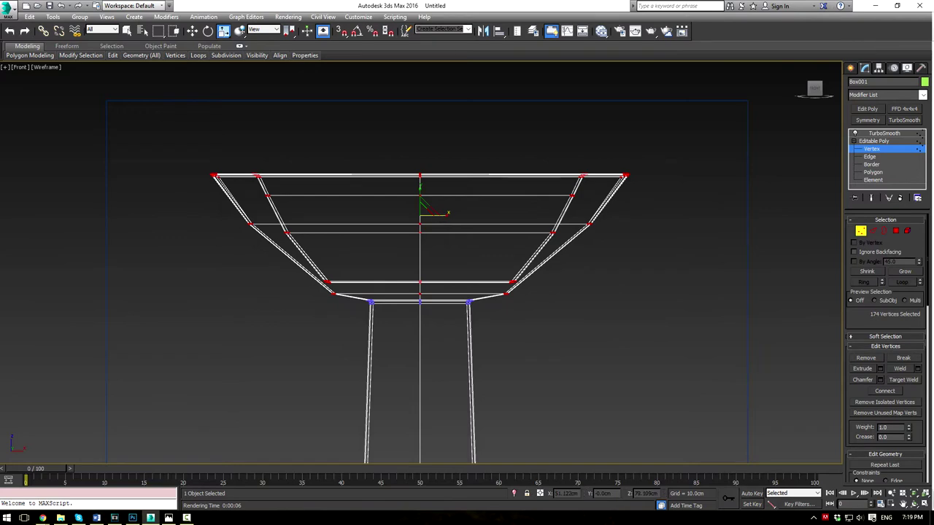
Step: Examine the narrowed basin with TurboSmooth applied, looking at the bowl's inner walls and rim in shaded perspective
left_click(881, 140)
left_click(882, 133)
key("alt+w")
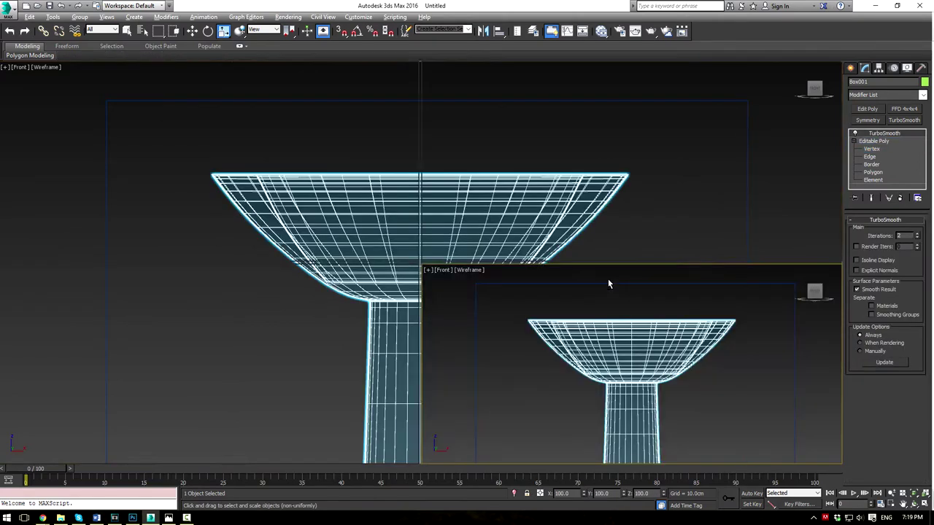
key("alt+w")
key("p")
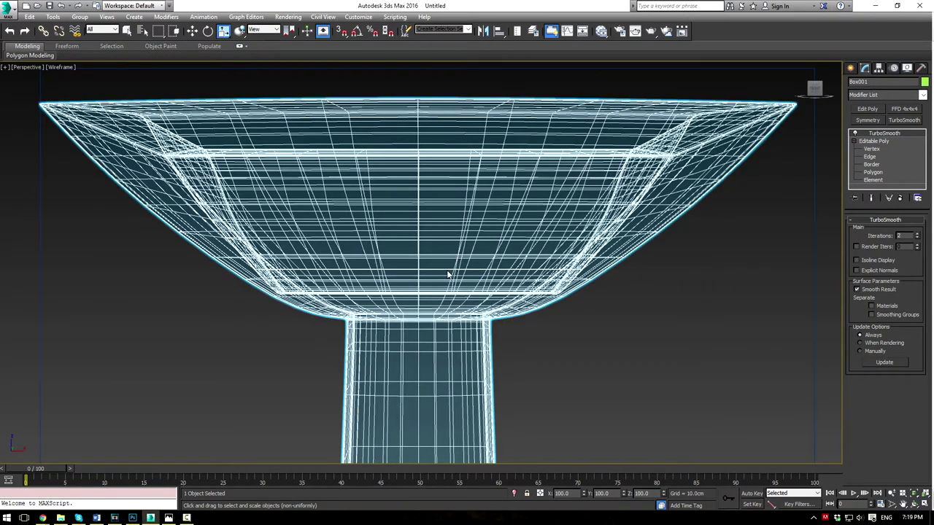
key("F3")
scroll(411, 250, "down", 3)
middle_click_drag(411, 250, 518, 312, "alt")
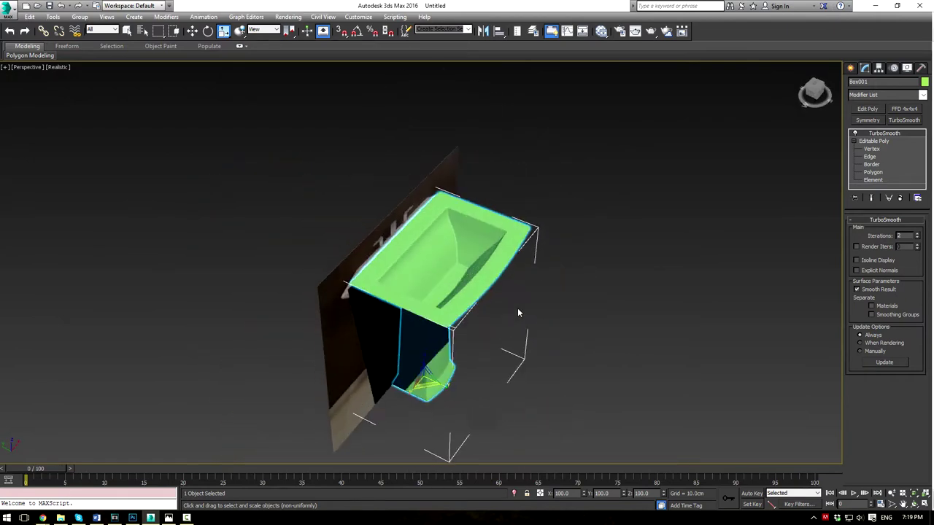
scroll(503, 278, "up", 5)
middle_click_drag(499, 266, 352, 175, "alt")
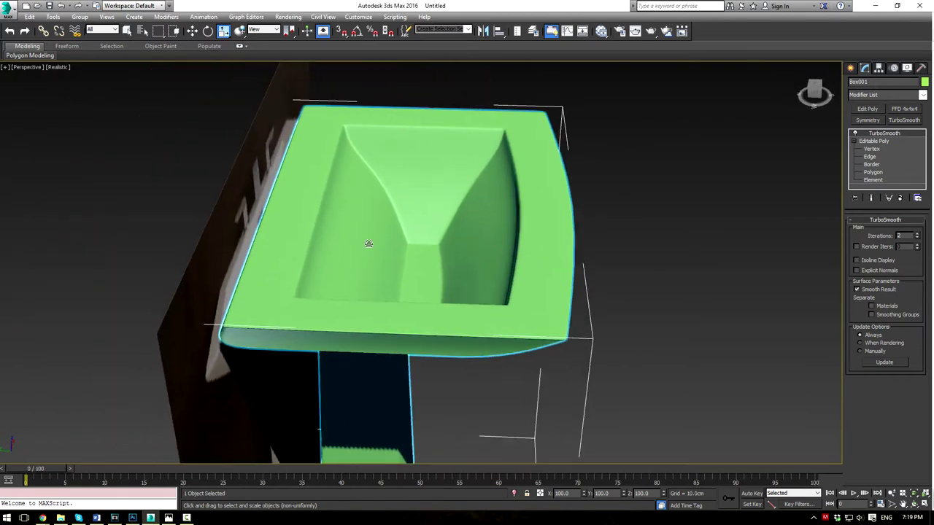
Step: Select the mid-height vertices across the bowl's inner back wall and move them about 1.4 cm toward the back
left_click(869, 156)
middle_click_drag(739, 167, 511, 219, "alt")
key("1")
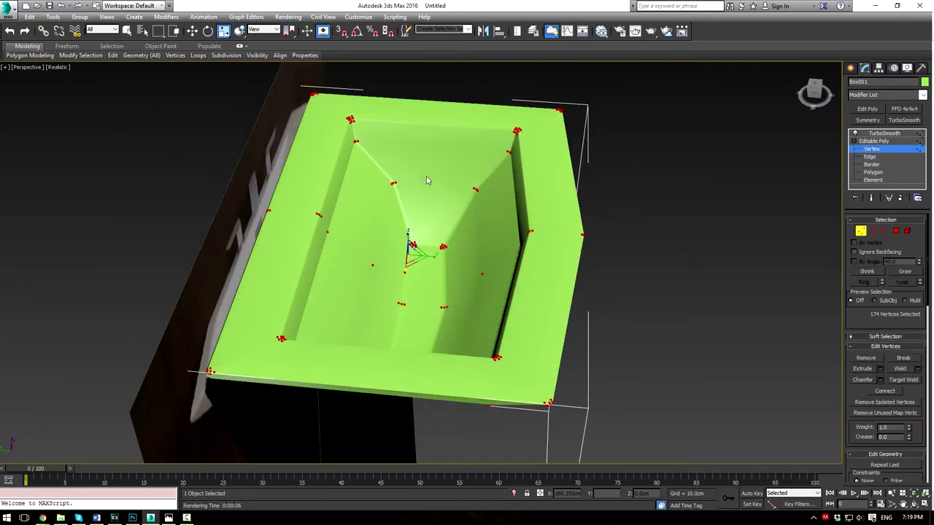
key("F4")
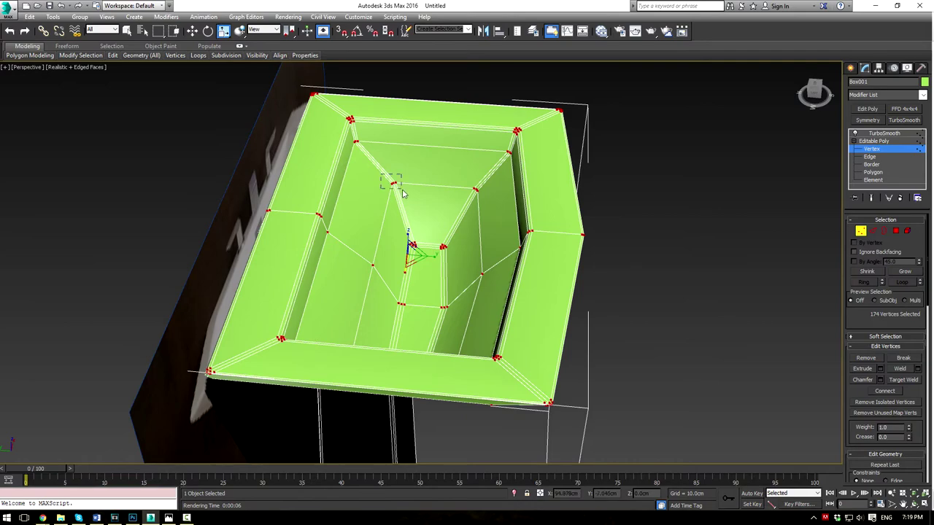
left_click_drag(378, 281, 381, 285, "ctrl")
middle_click_drag(432, 255, 213, 178, "alt")
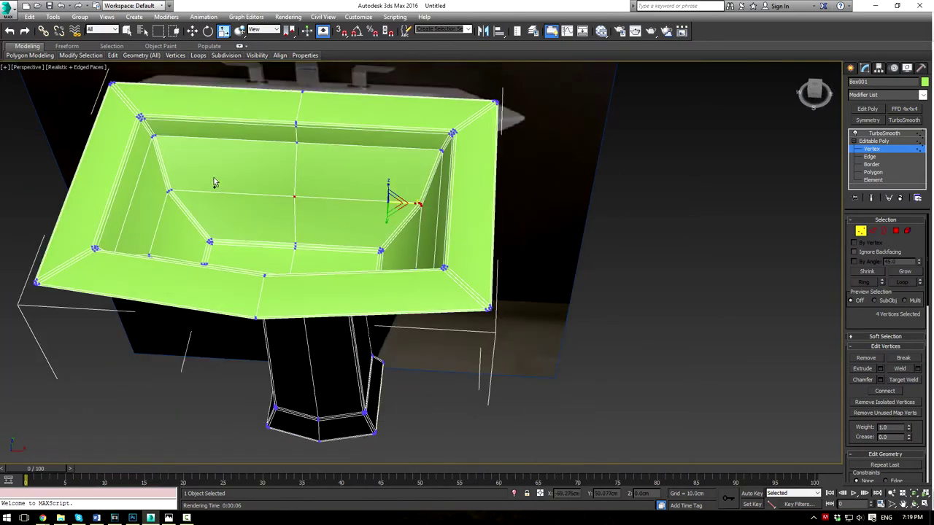
left_click_drag(195, 218, 197, 221, "ctrl")
middle_click_drag(212, 219, 346, 183, "alt")
key("F3")
key("w")
key("F3")
left_click_drag(337, 184, 329, 189)
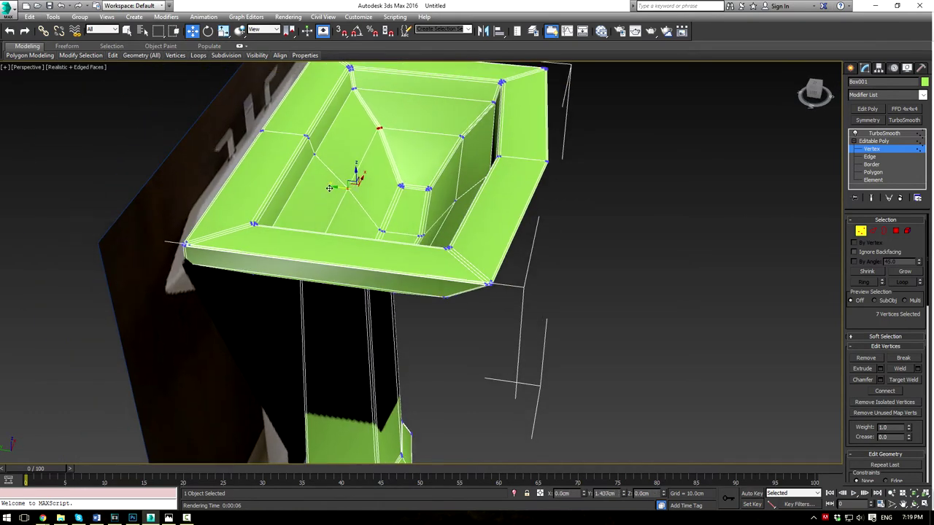
Step: Select mid-height vertices along the basin's front side and shift them about 1.7 cm forward
middle_click_drag(318, 188, 491, 230, "alt")
left_click_drag(427, 181, 429, 183, "ctrl")
middle_click_drag(429, 184, 419, 297, "alt")
middle_click_drag(505, 337, 445, 232, "alt")
key("F3")
left_click_drag(363, 279, 506, 387, "alt")
middle_click_drag(467, 219, 502, 270, "alt")
scroll(502, 271, "up", 3)
scroll(407, 183, "up", 3)
middle_click_drag(407, 185, 357, 177, "alt")
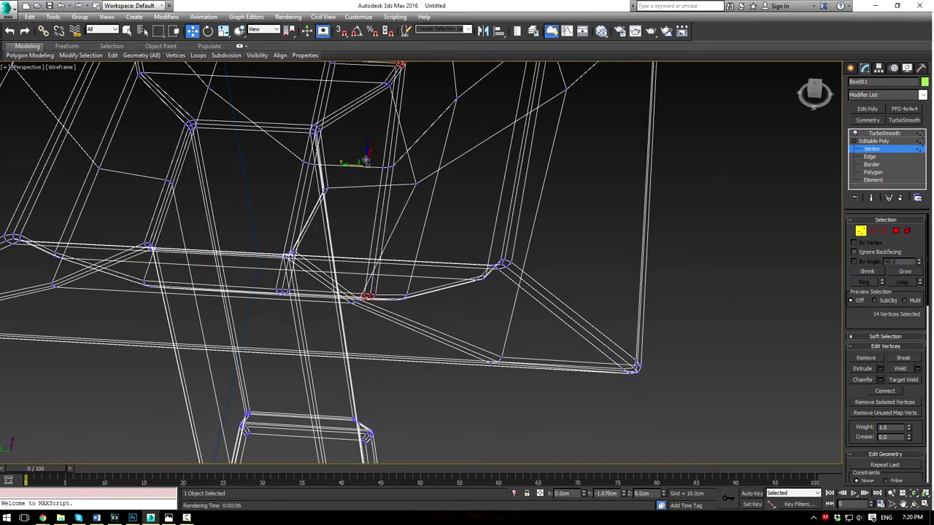
key("F3")
Step: Move the seven mid-height vertices of the bowl's inner front wall about 2.3 cm forward
middle_click_drag(419, 205, 678, 136, "alt")
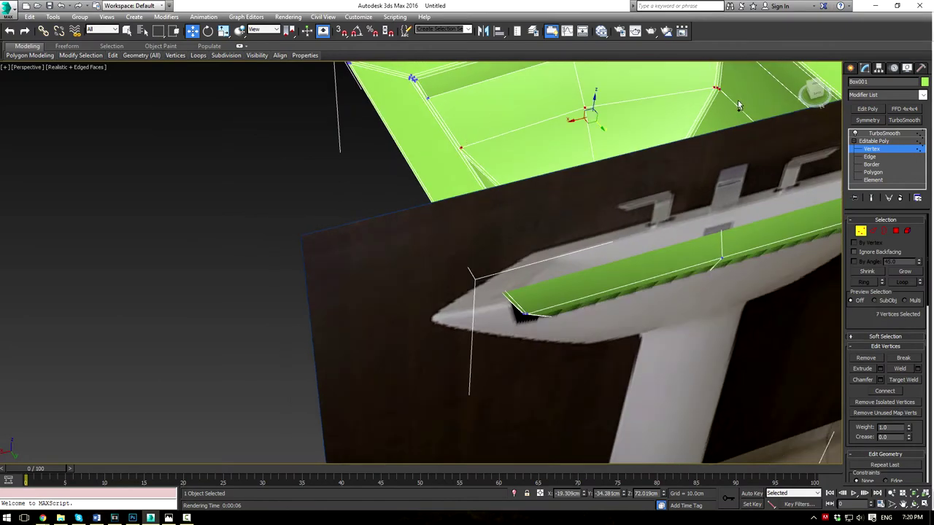
middle_click_drag(738, 104, 568, 209)
key("F3")
key("F3")
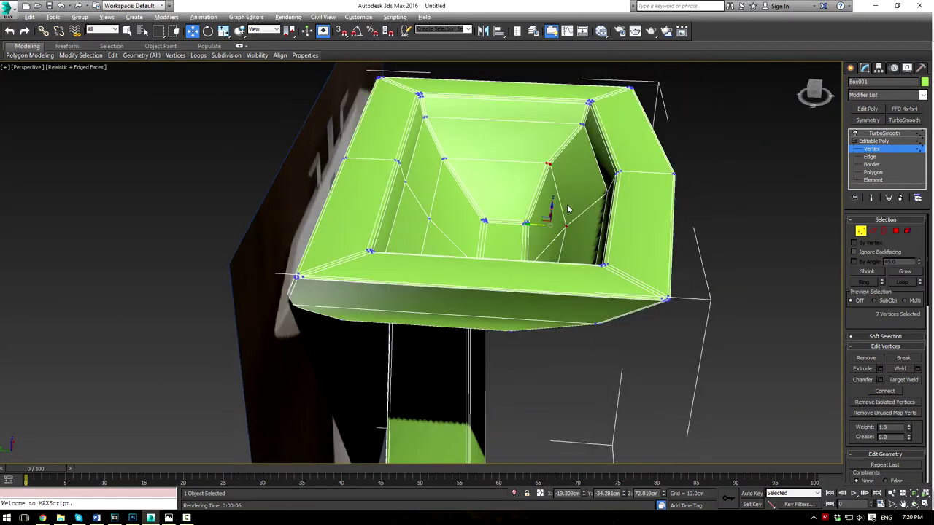
left_click(526, 222)
left_click_drag(532, 224, 540, 223)
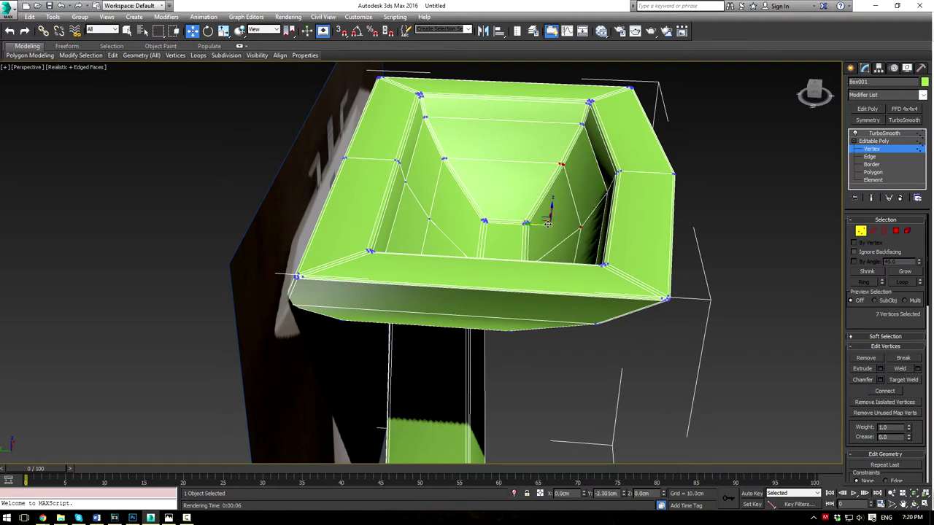
Step: Examine the TurboSmoothed sink without edge lines from the side and front, checking the bowl walls' curvature
middle_click_drag(547, 224, 493, 232, "alt")
left_click(874, 141)
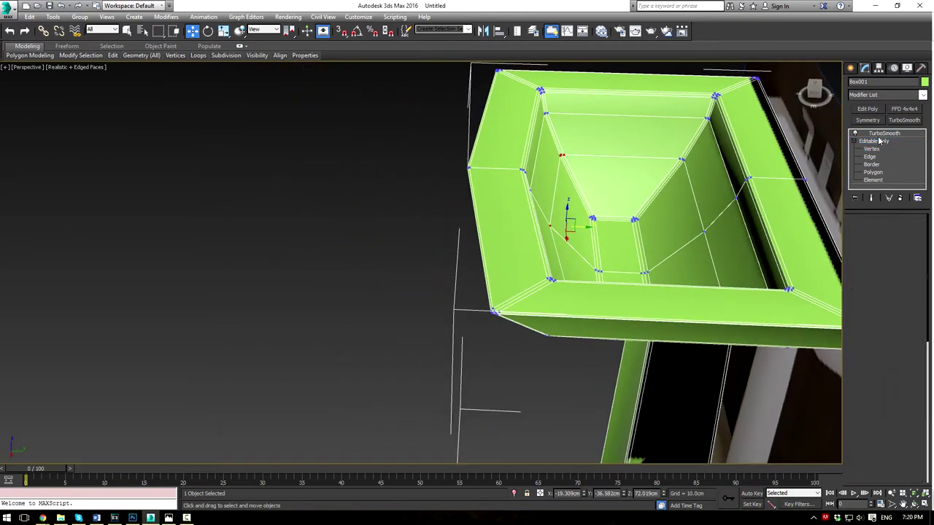
left_click(884, 133)
left_click(415, 200)
key("F4")
scroll(490, 223, "down", 5)
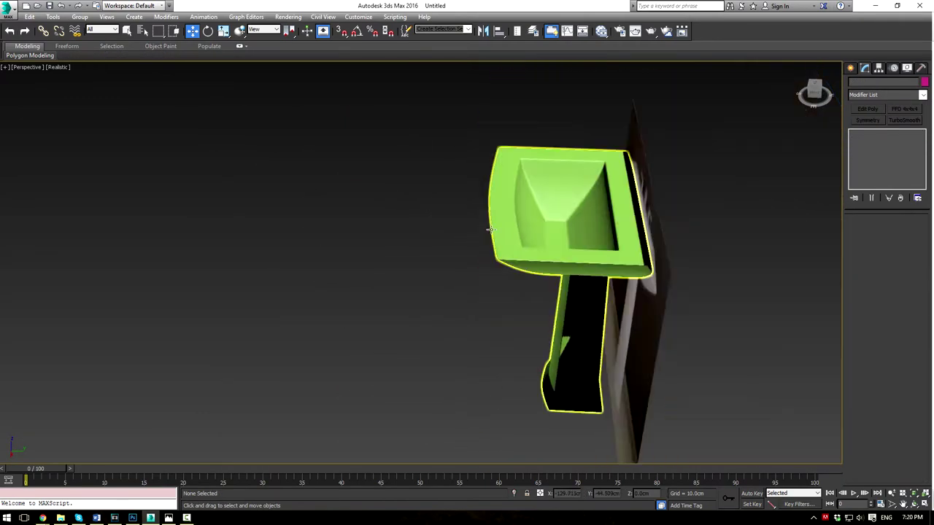
middle_click_drag(489, 229, 634, 232, "alt")
scroll(503, 205, "up", 5)
middle_click_drag(335, 193, 505, 270, "alt")
left_click(505, 269)
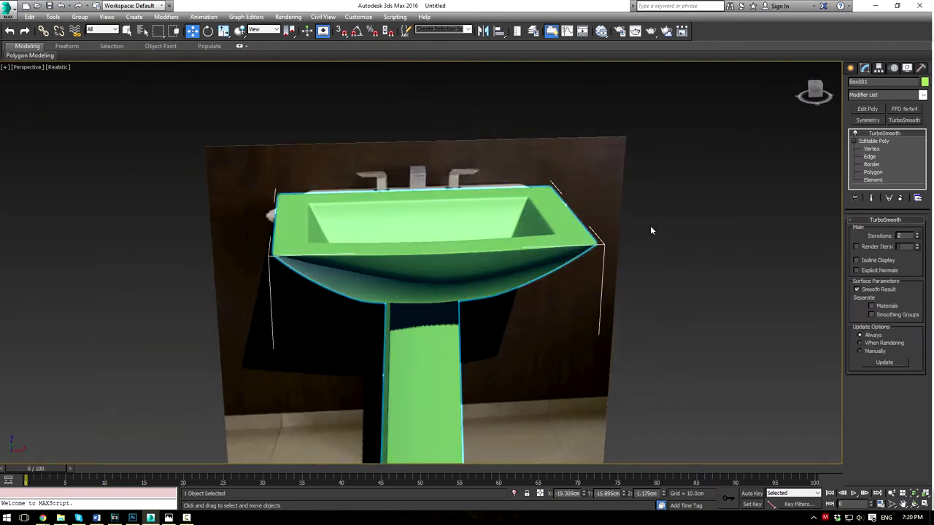
Step: Select the rim's outer corner vertices in the front view and scale them apart vertically to thicken the rim corners
left_click(884, 139)
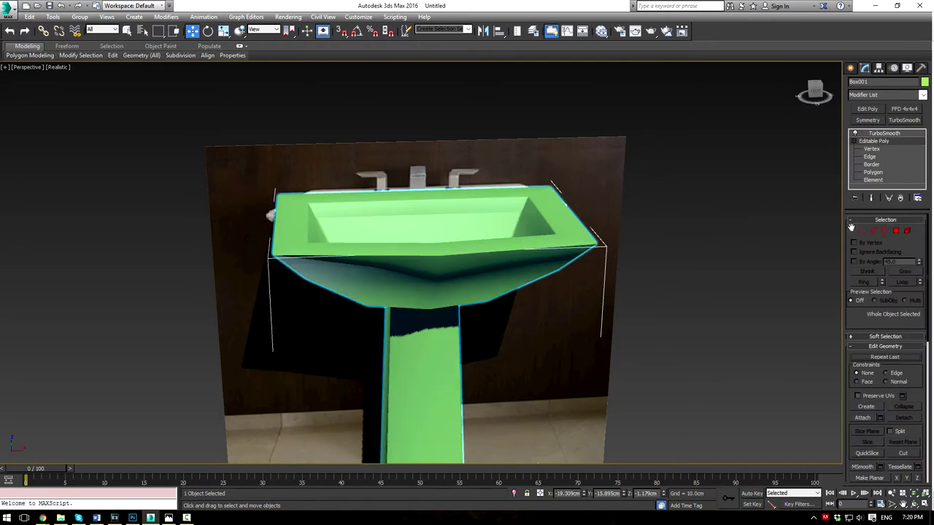
left_click(856, 230)
middle_click_drag(796, 234, 663, 191, "alt")
key("f")
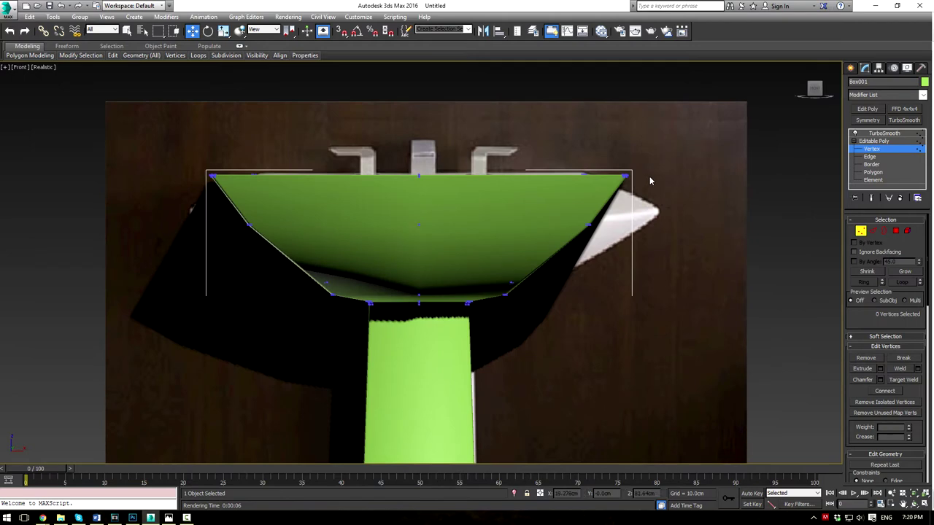
key("F3")
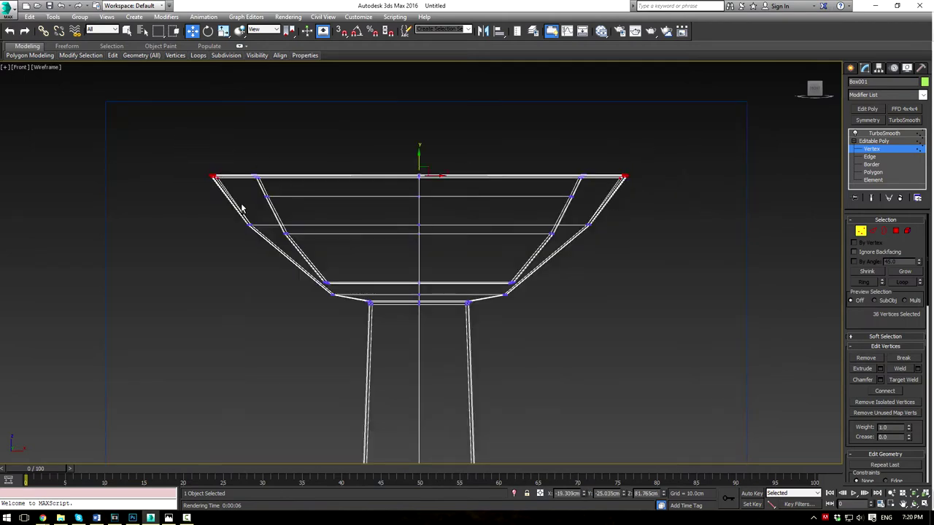
middle_click_drag(307, 222, 298, 262)
key("r")
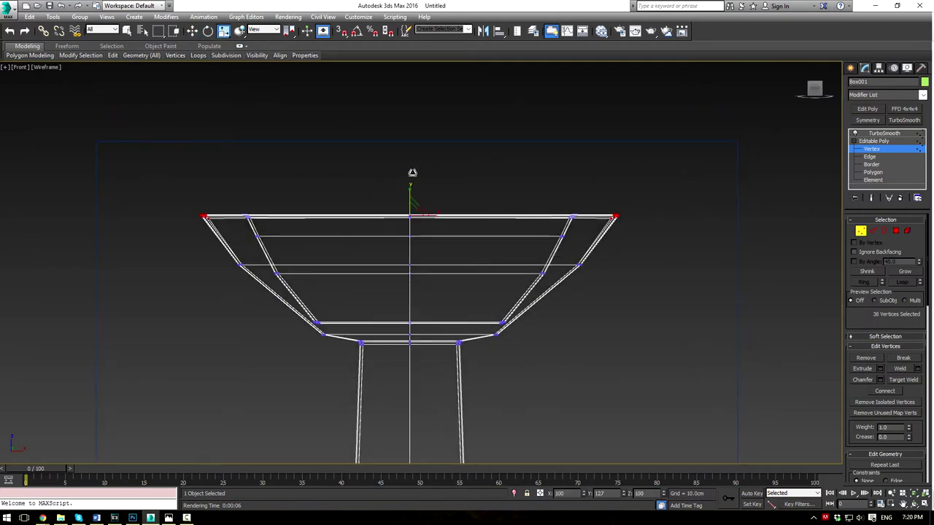
left_click_drag(412, 172, 414, 125)
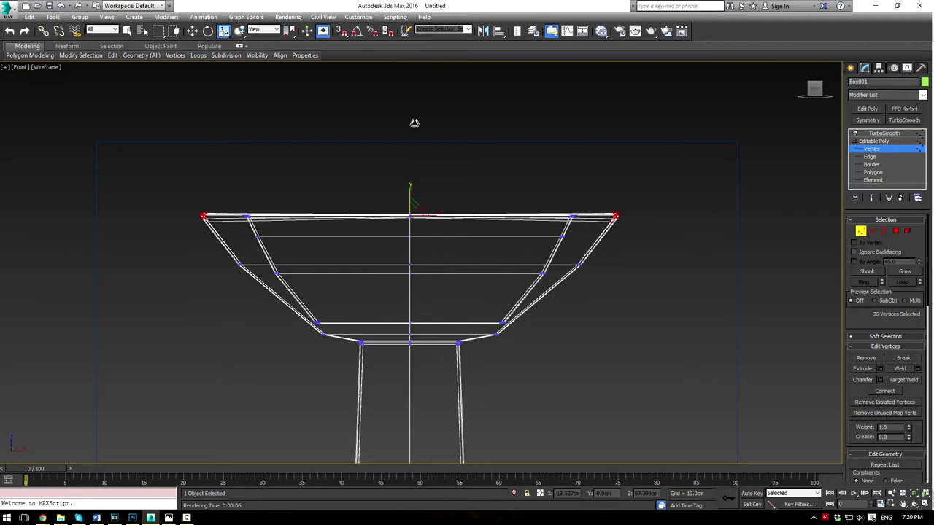
key("F3")
key("p")
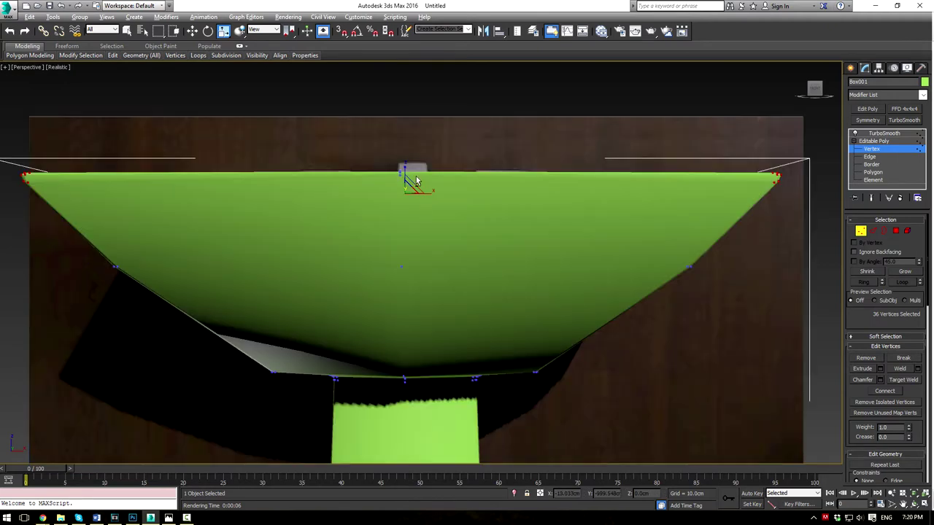
Step: Examine the TurboSmoothed sink from the side, front and above, checking the rim, bowl and pedestal against the reference image
middle_click_drag(416, 180, 488, 202, "alt")
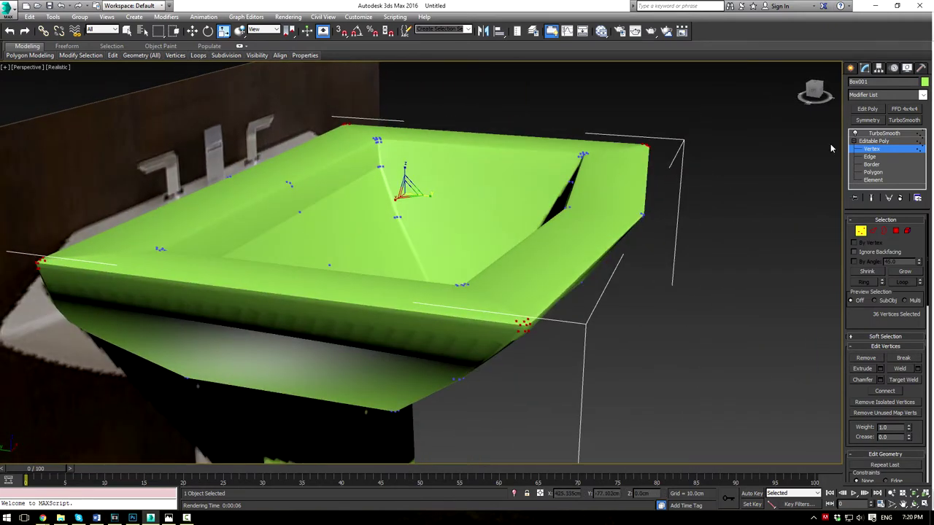
left_click(884, 134)
scroll(735, 215, "down", 4)
left_click(735, 215)
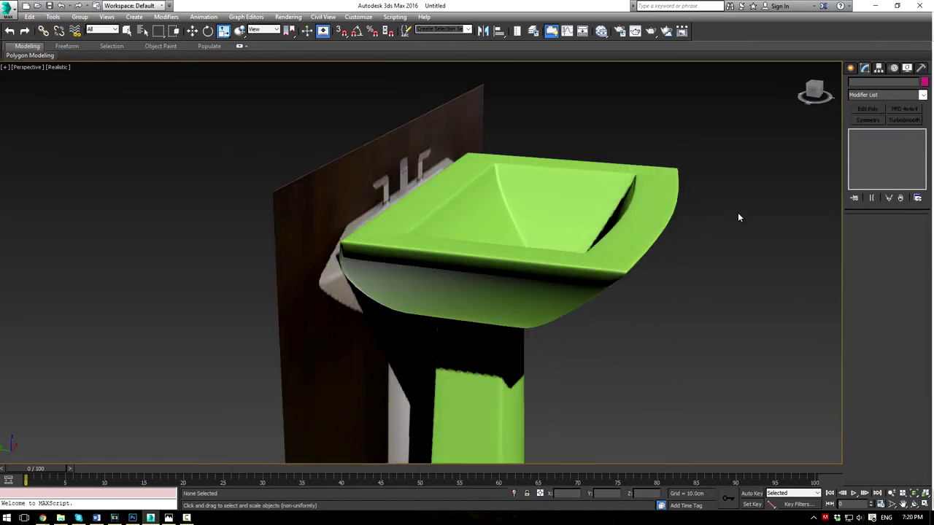
middle_click_drag(738, 212, 604, 233)
scroll(599, 236, "up", 3)
middle_click_drag(486, 222, 744, 251)
middle_click_drag(744, 252, 491, 234, "alt")
middle_click_drag(640, 242, 619, 297, "alt")
scroll(619, 298, "down", 3)
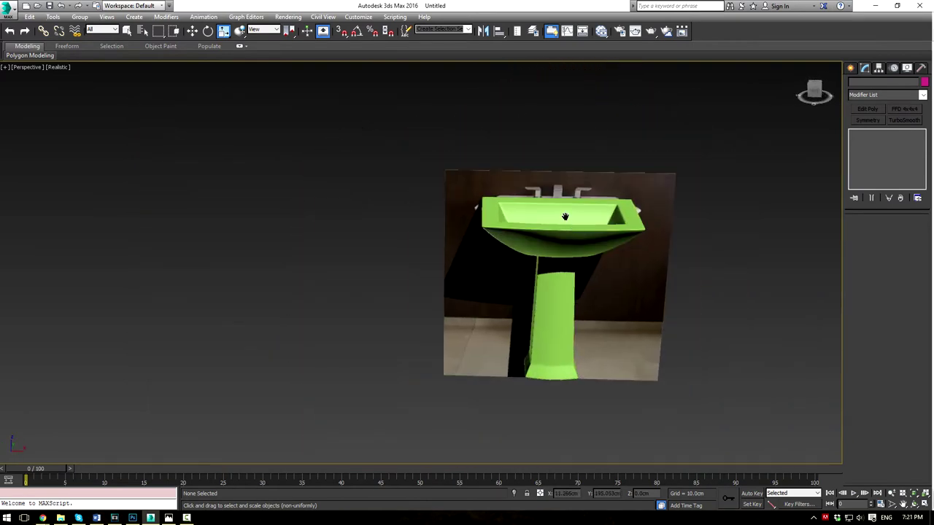
scroll(562, 209, "up", 4)
left_click(562, 210)
scroll(588, 256, "down", 3)
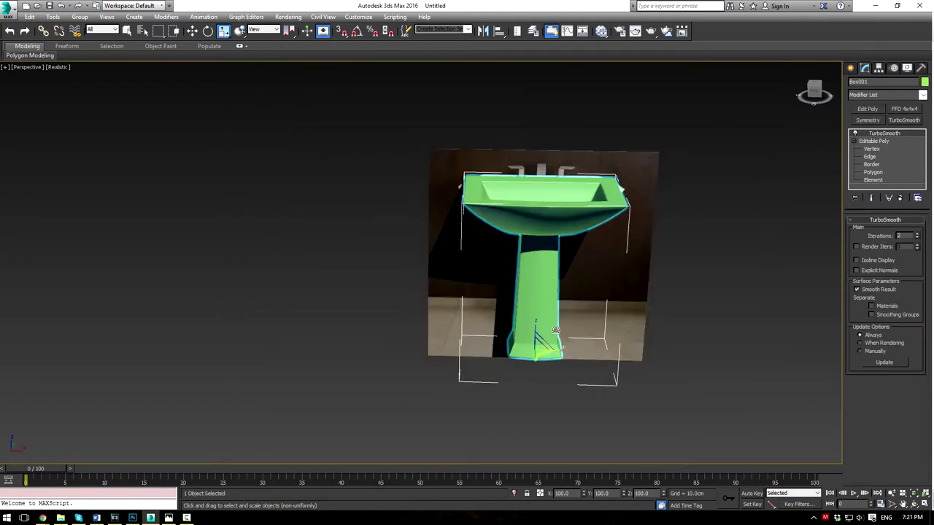
left_click(674, 353)
scroll(632, 317, "up", 6)
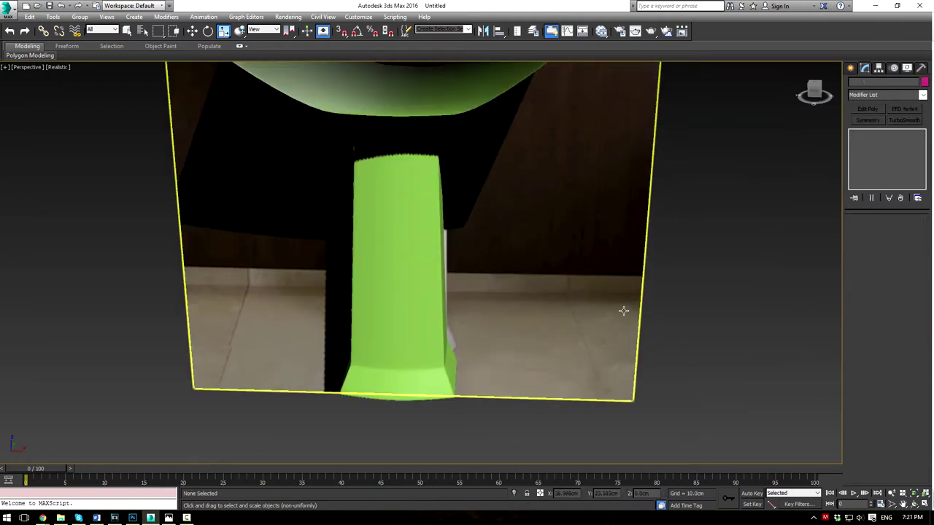
Step: Move the sink sideways off the reference image to compare the two, and undo the move
left_click(440, 291)
middle_click_drag(406, 371, 494, 317, "alt")
scroll(484, 321, "down", 3)
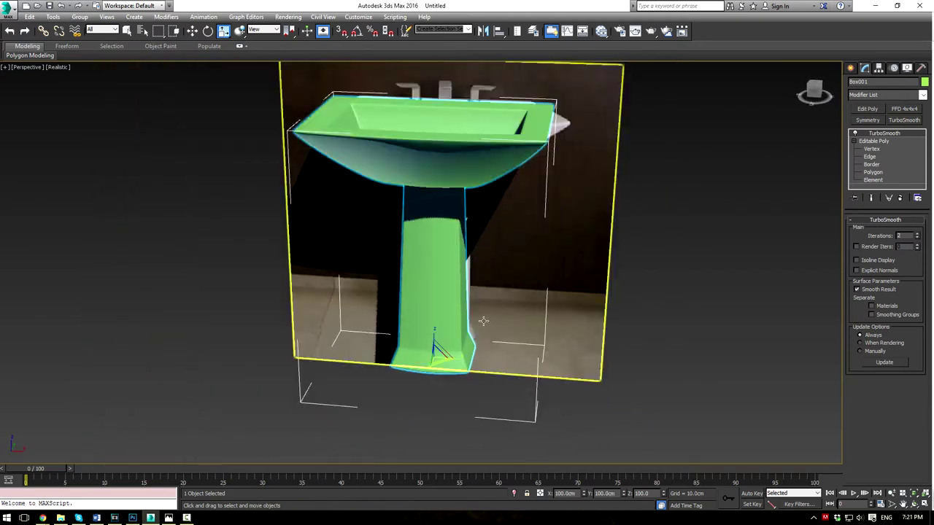
key("w")
left_click_drag(453, 359, 695, 376)
middle_click_drag(559, 240, 520, 310)
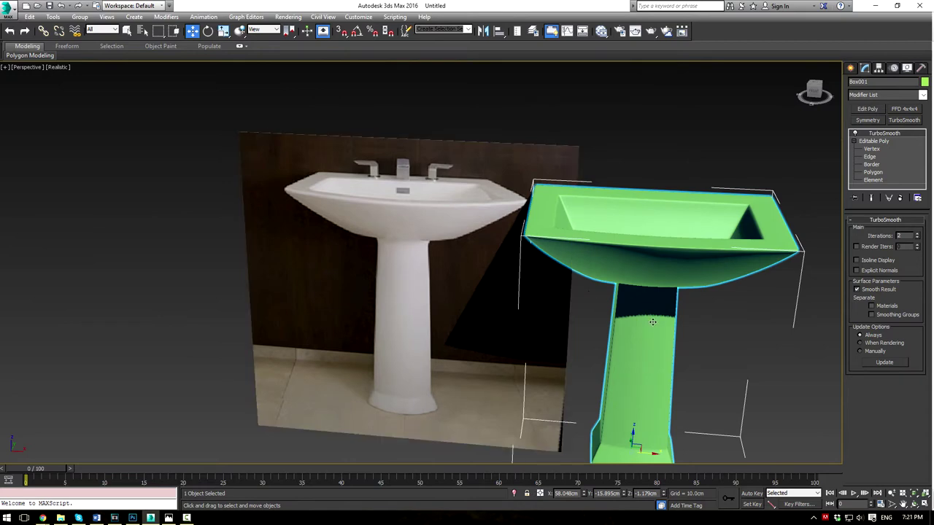
key("ctrl+z")
key("ctrl+z")
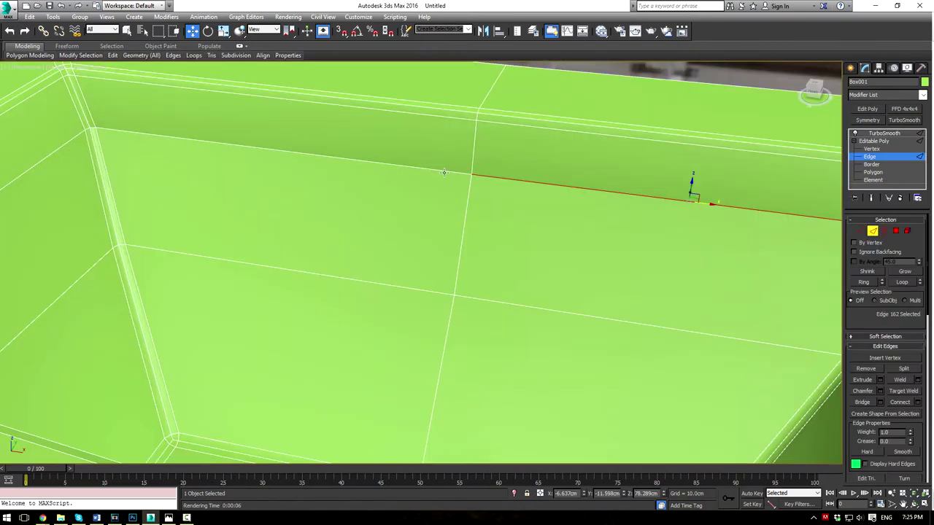
Step: Chamfer the edge loop around the bowl's inner walls just below the rim by 0.866 cm with 1 segment
left_click(292, 150, "ctrl")
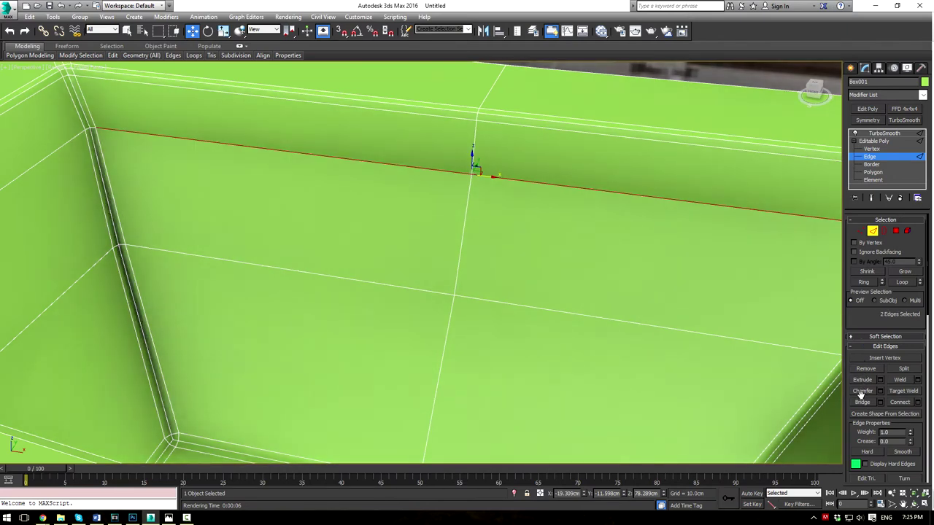
left_click(902, 283)
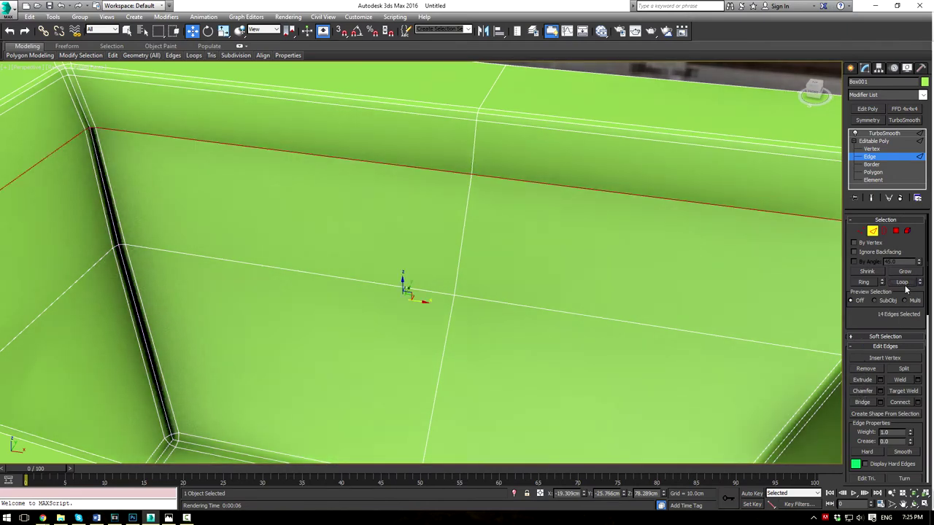
left_click(862, 391)
left_click_drag(575, 187, 580, 189)
key("ctrl+z")
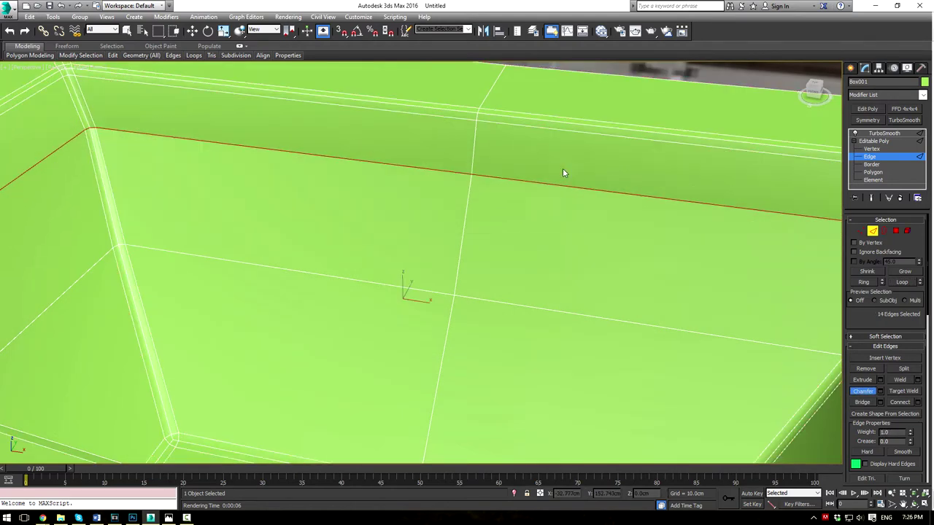
left_click(879, 391)
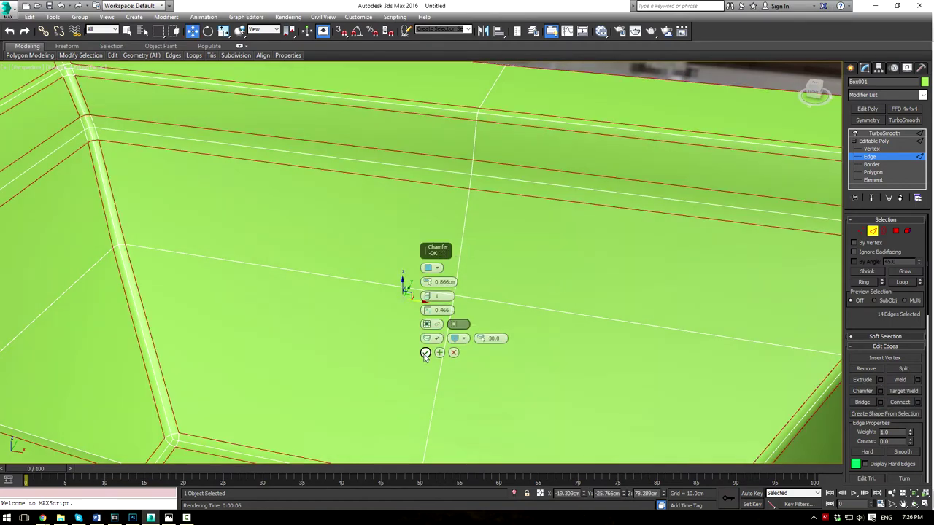
left_click(425, 354)
scroll(559, 255, "down", 4)
scroll(561, 248, "up", 6)
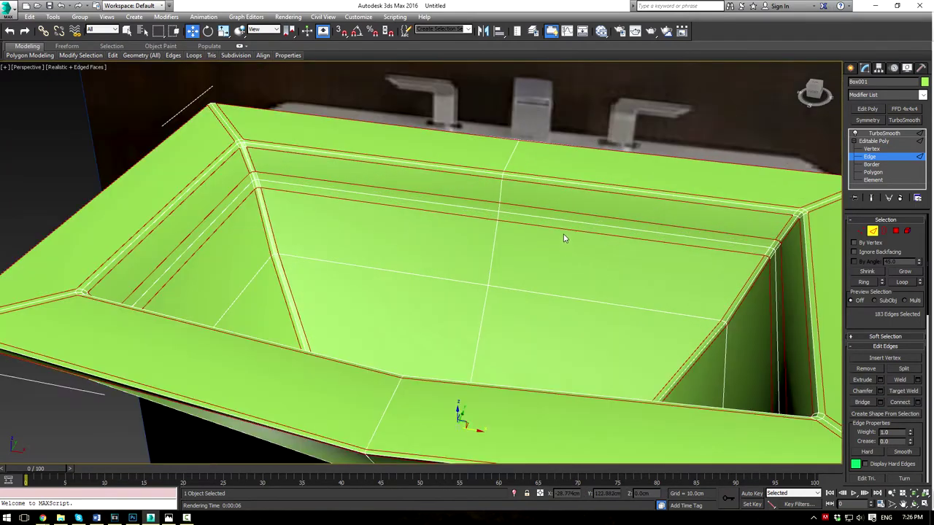
left_click(496, 187)
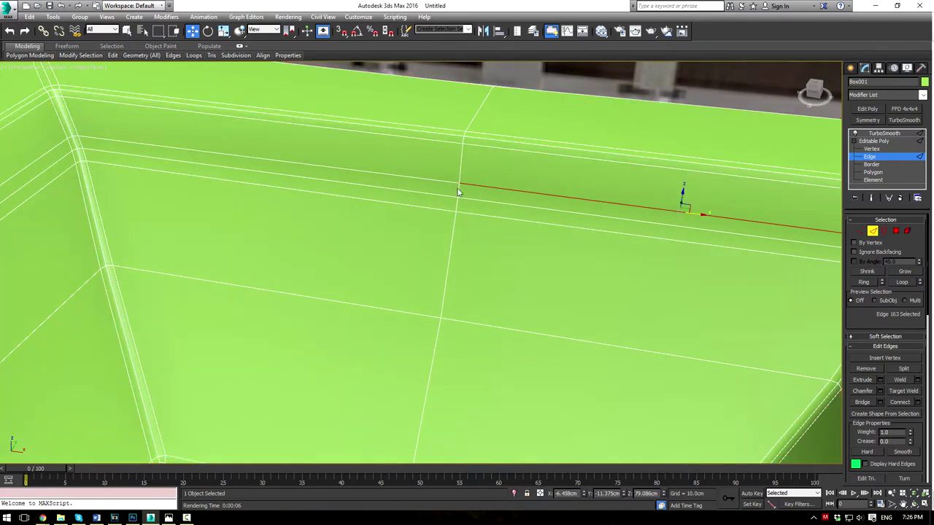
left_click(863, 282)
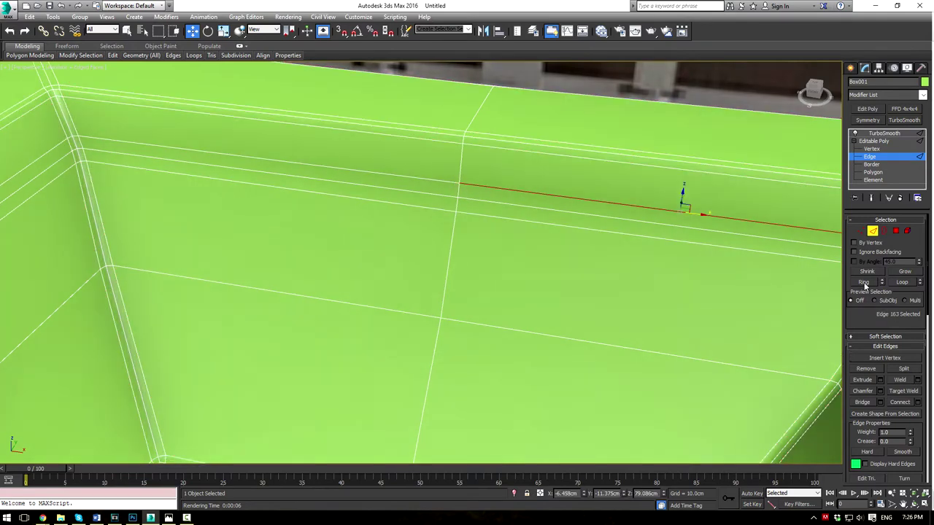
left_click(918, 402)
scroll(691, 314, "down", 8)
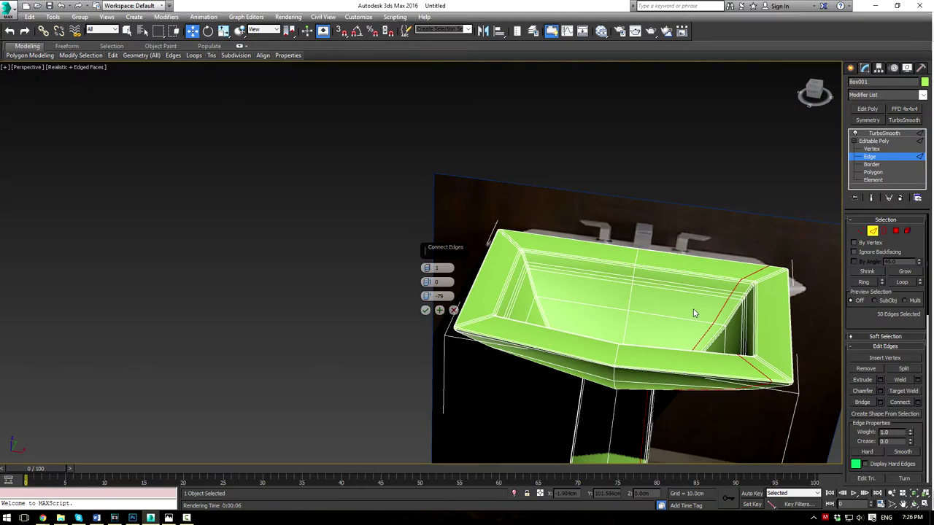
mouse_move(693, 308)
middle_mouse_down("alt")
mouse_move(702, 266)
mouse_move(663, 257)
mouse_move(659, 313)
mouse_move(712, 326)
mouse_move(695, 309)
middle_mouse_up("alt")
scroll(653, 275, "up", 4)
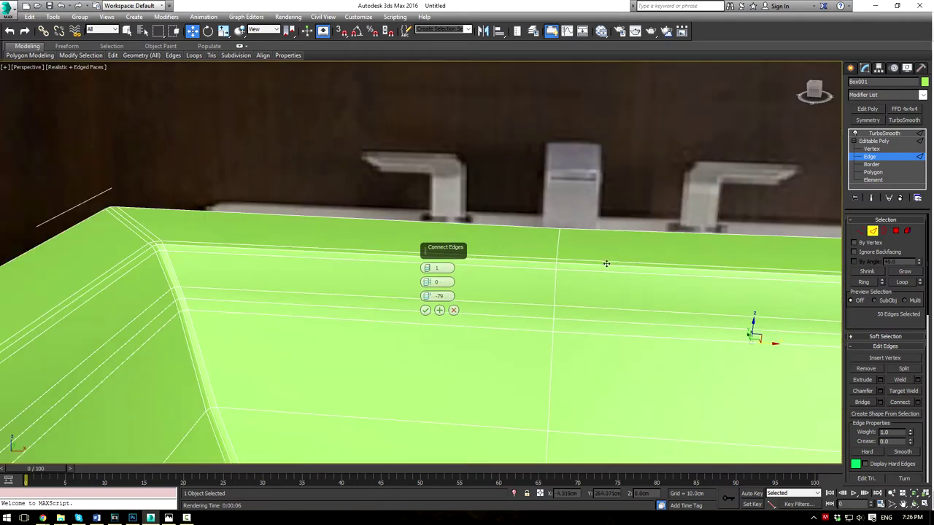
Step: Chamfer the two short centre edges inside the chamfered band on the bowl's back wall by 2.014 cm
left_click(552, 323)
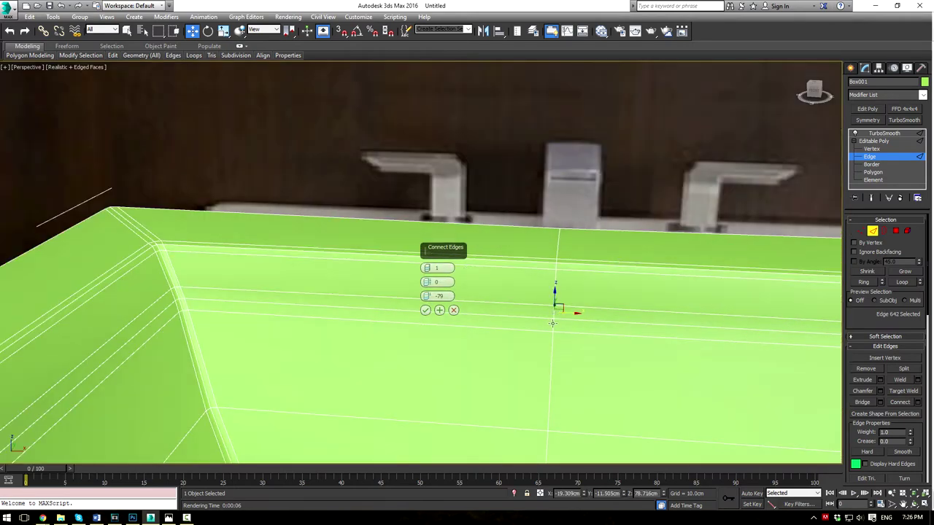
left_click(880, 392)
left_click_drag(428, 284, 428, 272)
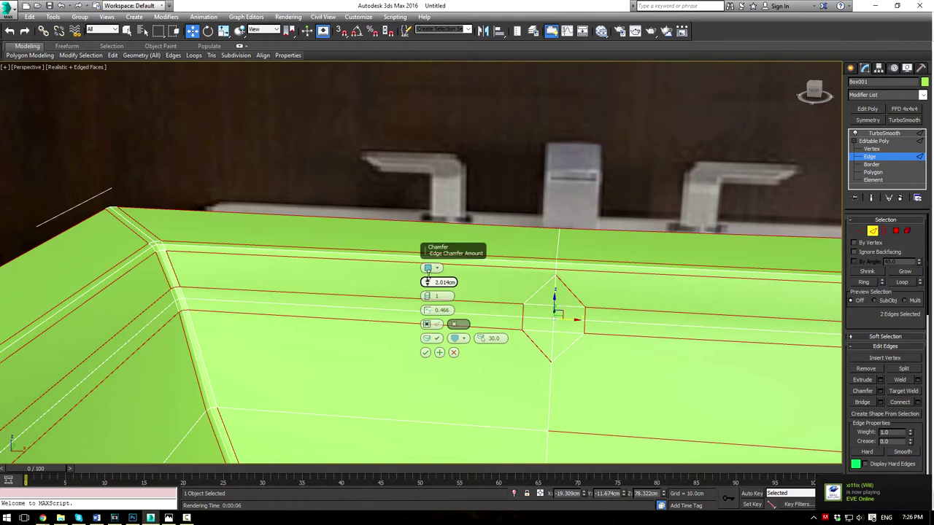
left_click(426, 353)
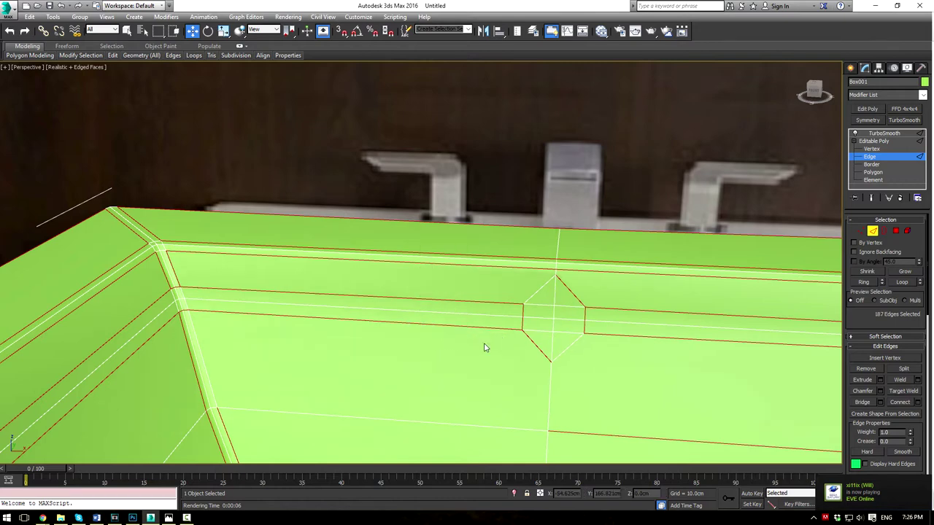
Step: Select the four polygons at the centre of the bowl's back wall and extrude them inward as a rectangular overflow opening
left_click(897, 232)
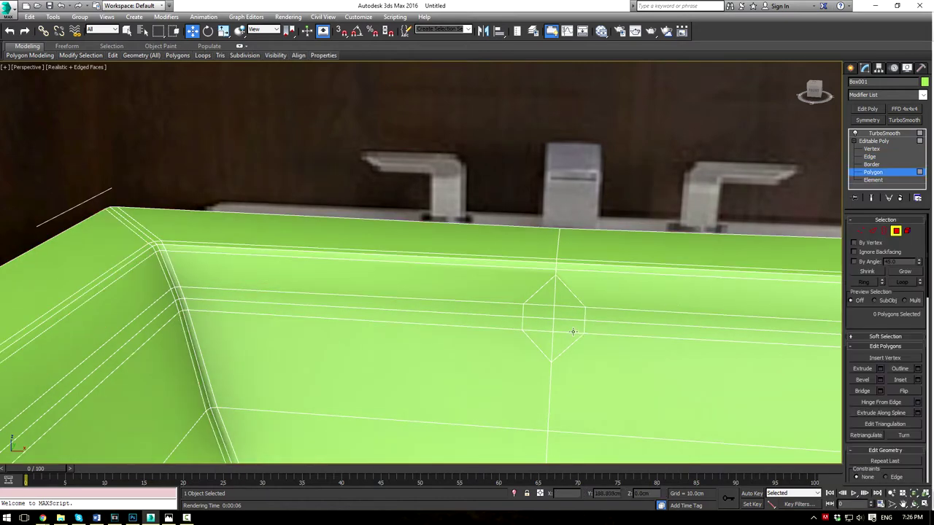
left_click(572, 317)
left_click(544, 319, "ctrl")
left_click(544, 314, "ctrl")
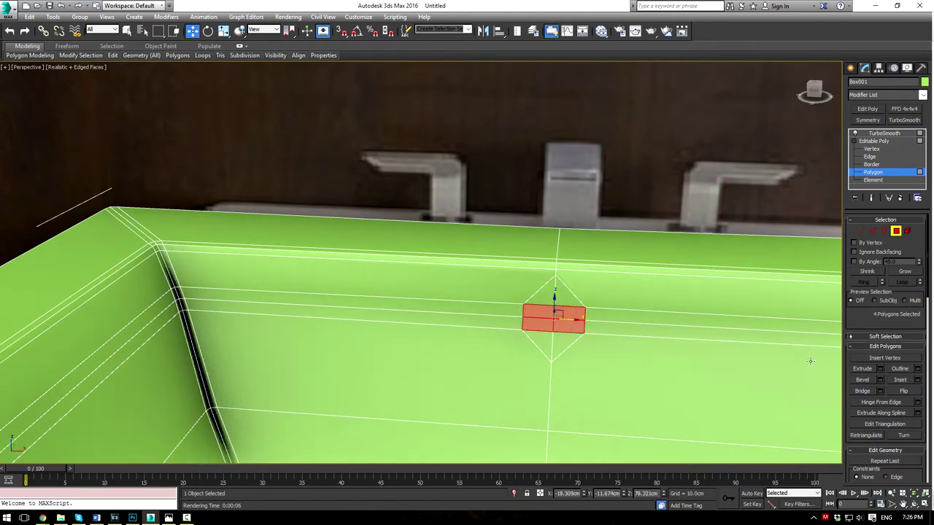
scroll(809, 361, "down", 2)
key("z")
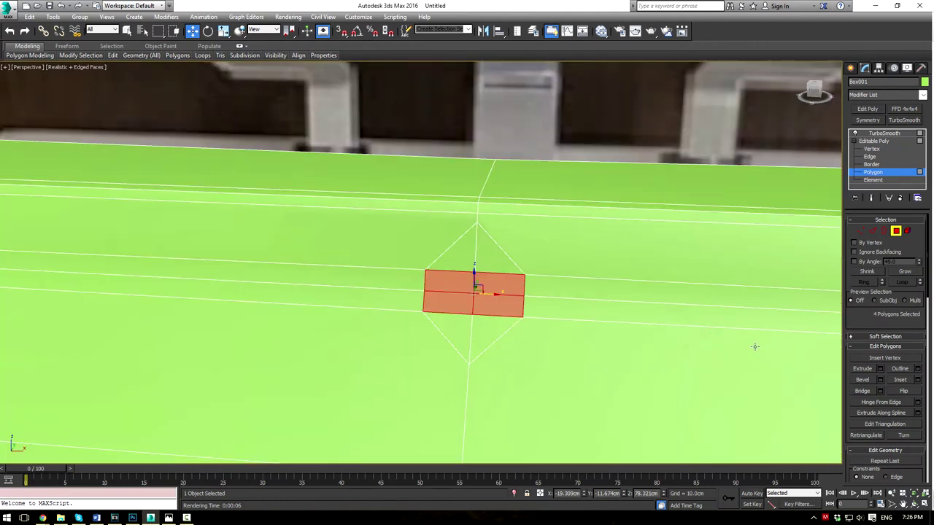
left_click(862, 369)
left_click_drag(506, 289, 505, 312)
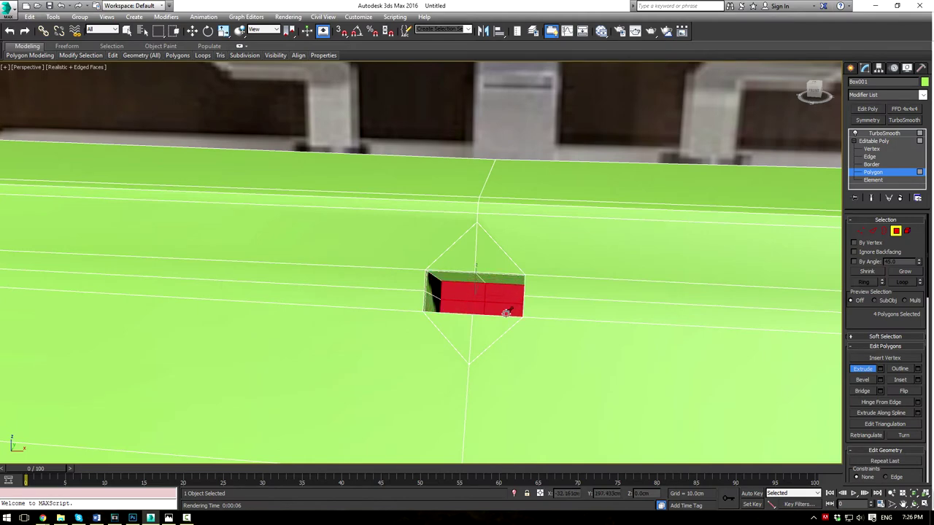
left_click(508, 304)
left_click(509, 295)
key("ctrl+z")
key("ctrl+z")
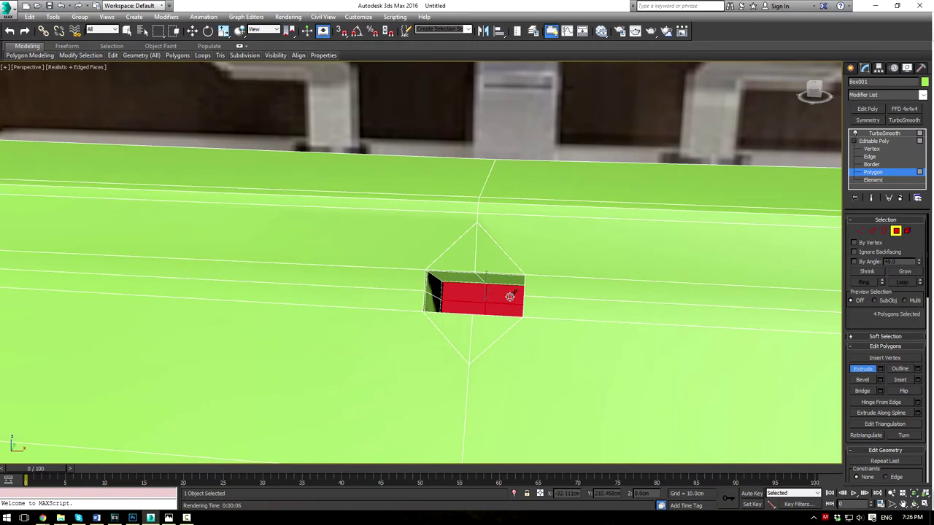
key("w")
Step: Examine the overflow opening and surrounding bowl wall with TurboSmooth applied, with and without edge lines
left_click(892, 143)
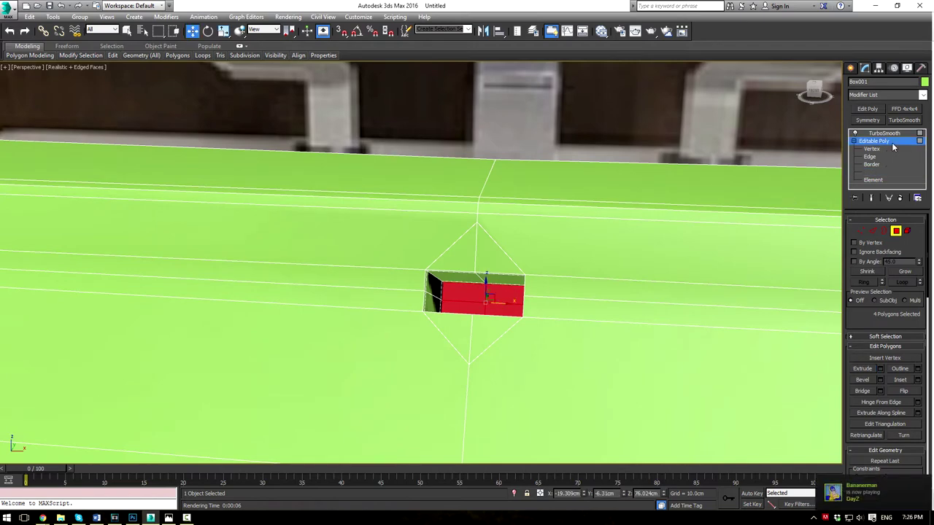
left_click(896, 134)
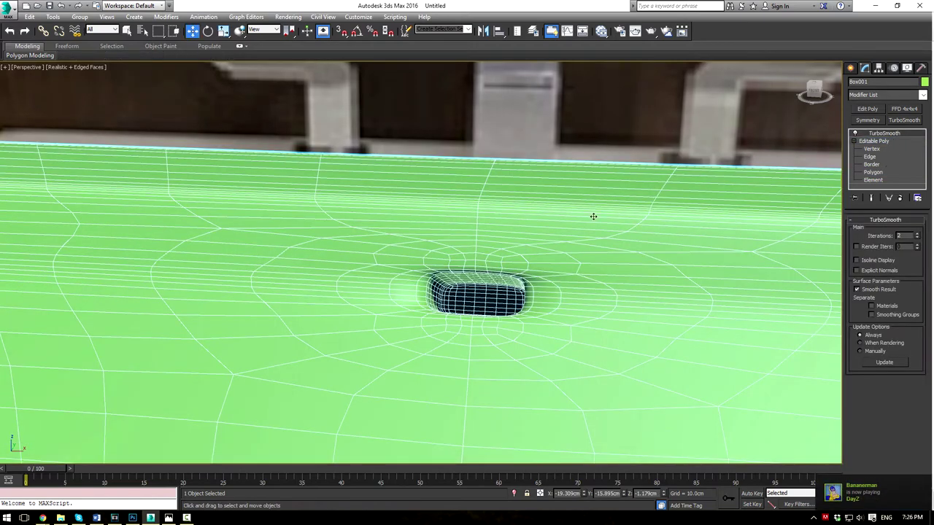
key("F4")
scroll(579, 256, "down", 5)
middle_click_drag(602, 255, 659, 281, "alt")
middle_click_drag(659, 281, 643, 248)
scroll(660, 272, "down", 4)
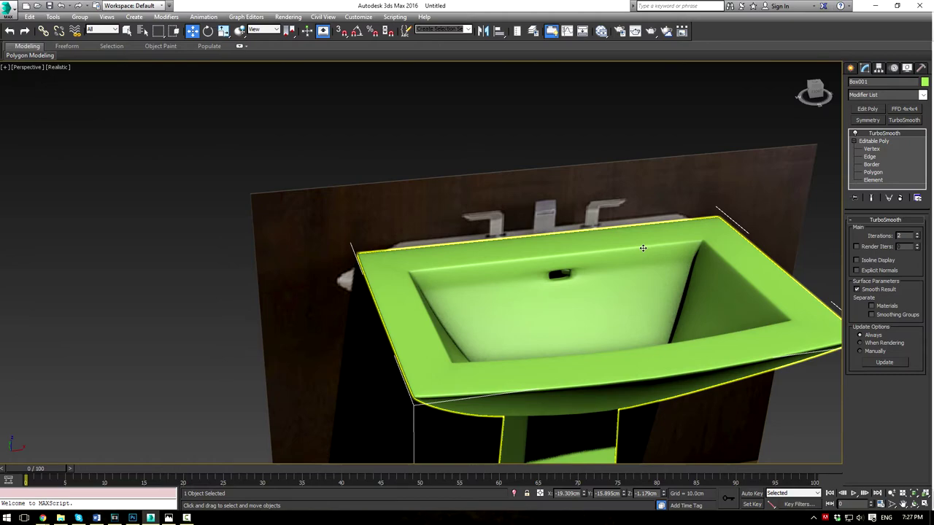
scroll(628, 265, "up", 3)
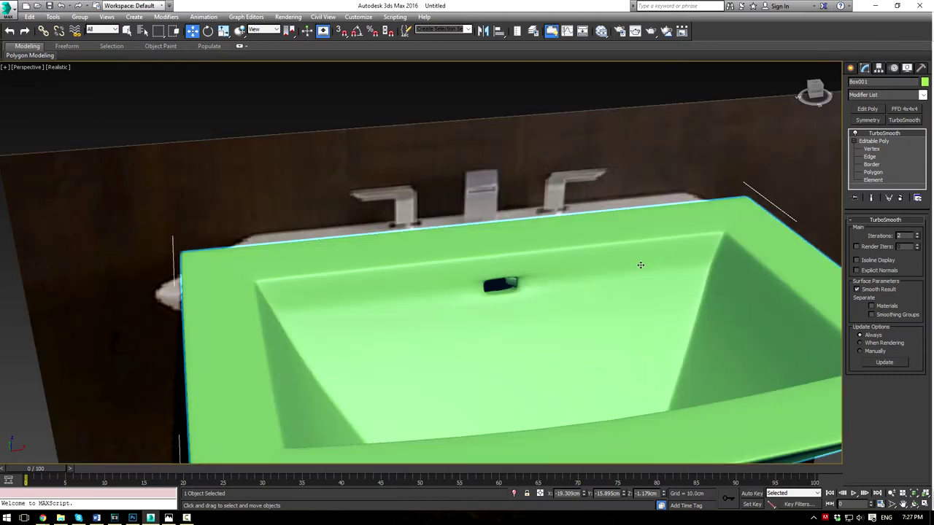
scroll(577, 292, "up", 4)
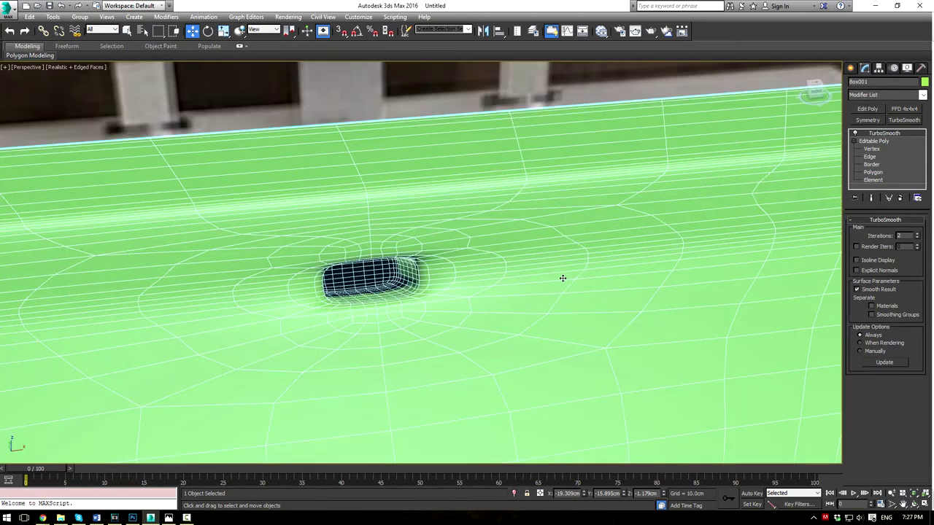
scroll(571, 271, "down", 2)
Step: Remove the upper and lower edge loops of the chamfered band around the bowl, keeping their segments on the back wall
left_click(870, 142)
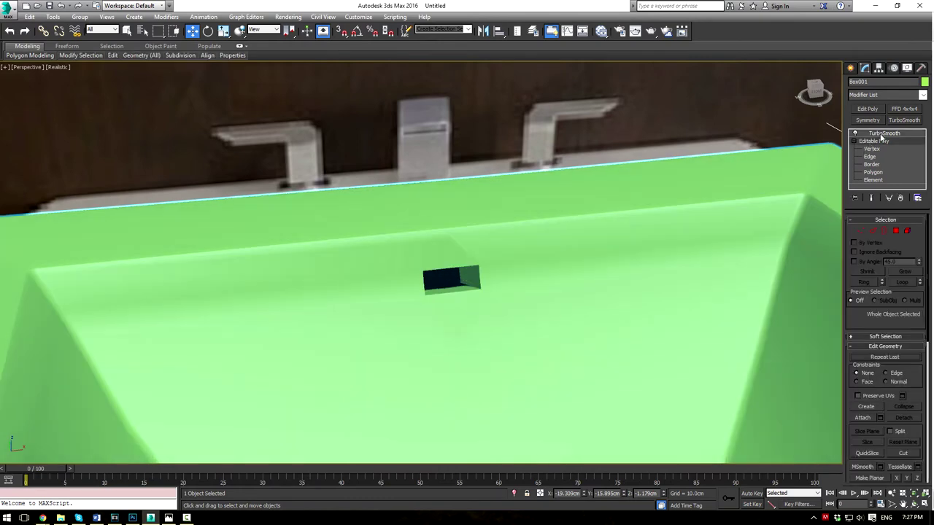
key("F4")
scroll(669, 257, "down", 3)
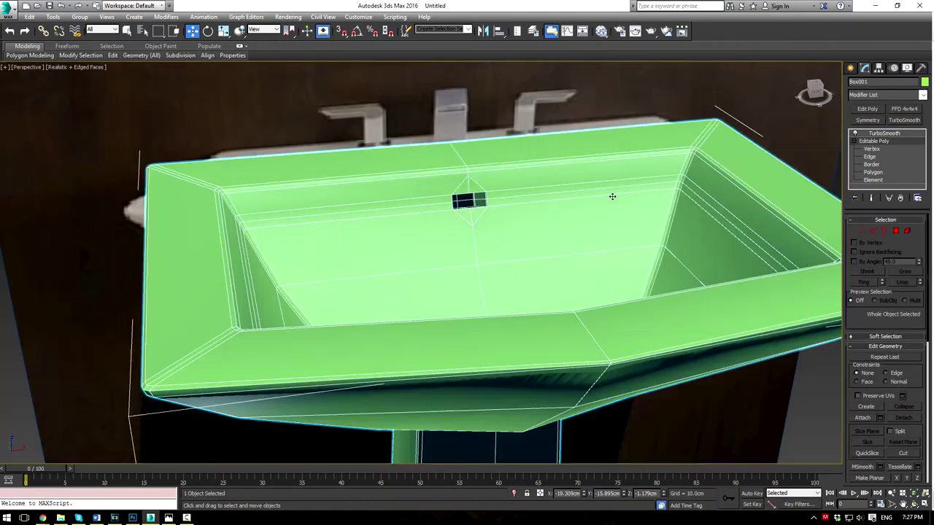
middle_click_drag(613, 196, 794, 206, "alt")
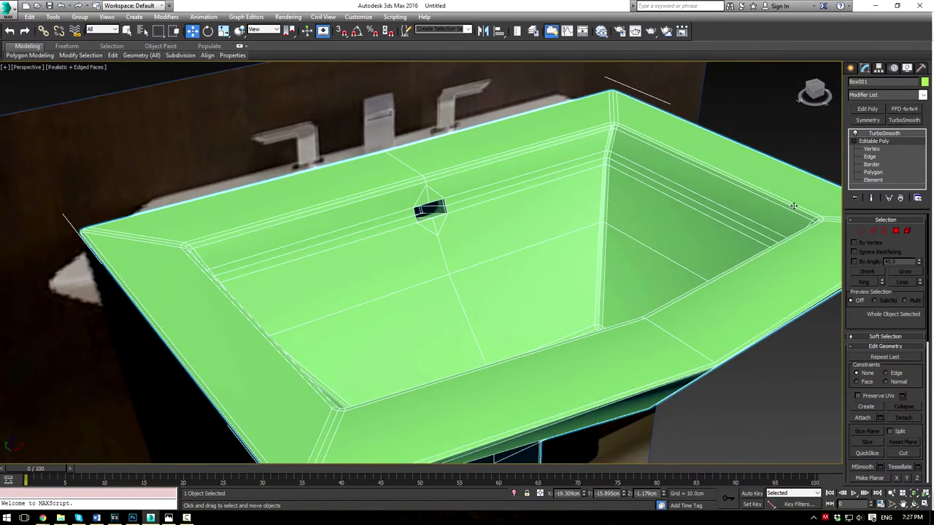
left_click(876, 232)
left_click(709, 196)
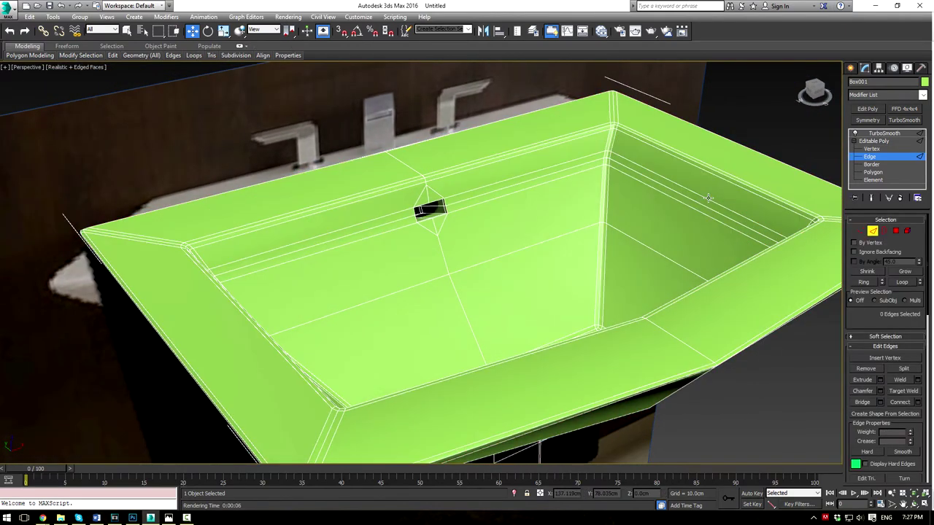
left_click(693, 212, "ctrl")
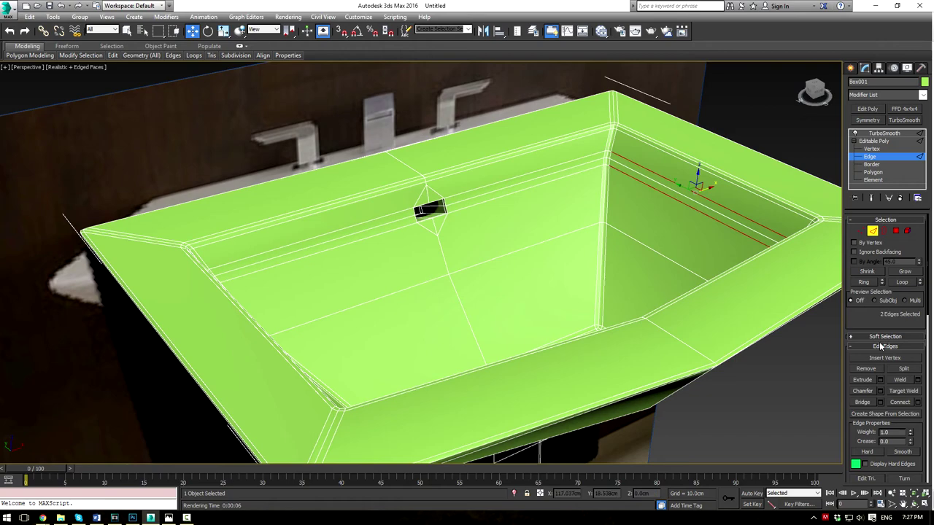
left_click(902, 283)
middle_click_drag(657, 226, 586, 221, "alt")
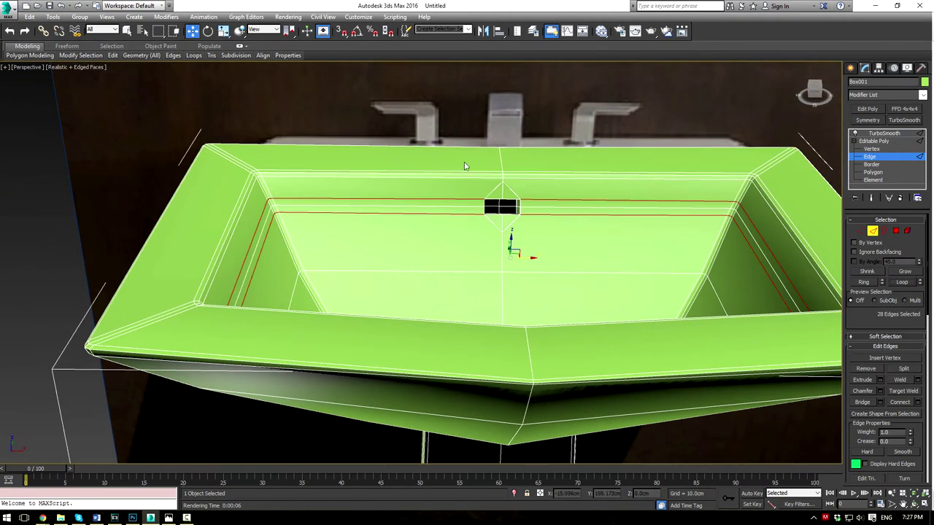
left_click_drag(585, 237, 585, 237, "alt")
key("ctrl+d")
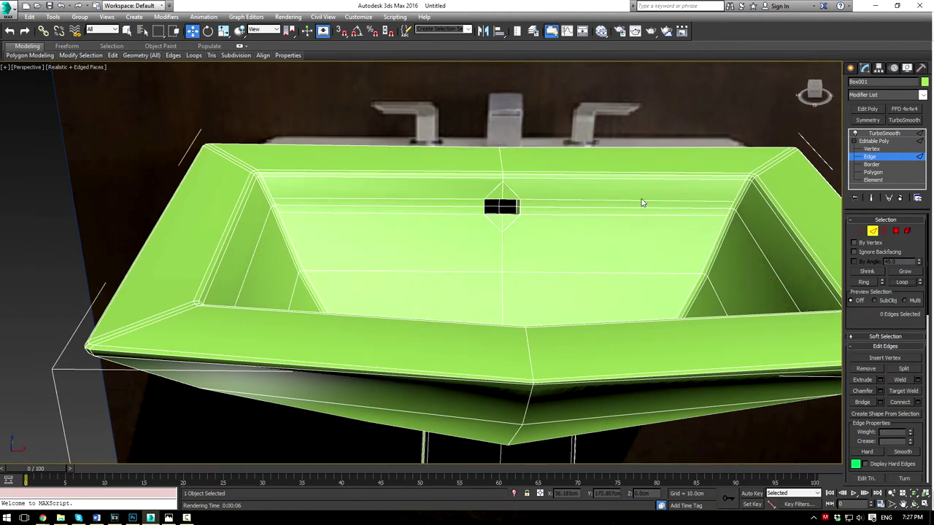
left_click(877, 140)
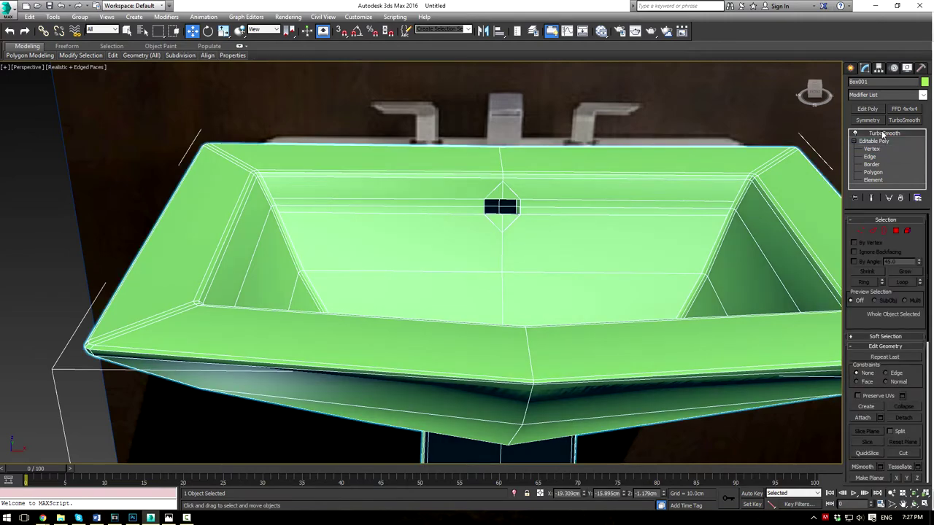
Step: Examine the overflow opening and the whole sink with TurboSmooth at 3 iterations and edge lines hidden
left_click(884, 133)
key("F4")
middle_click_drag(608, 222, 579, 228, "alt")
scroll(579, 228, "up", 8)
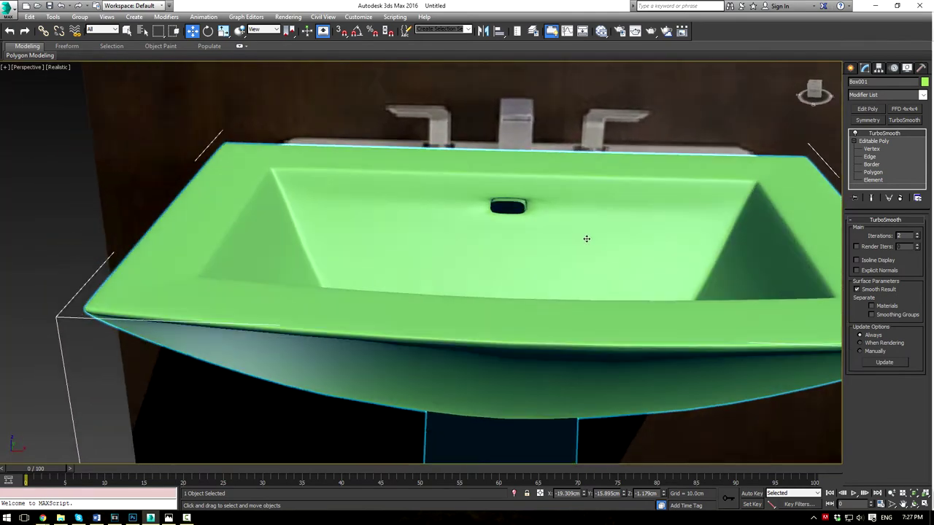
scroll(565, 197, "down", 4)
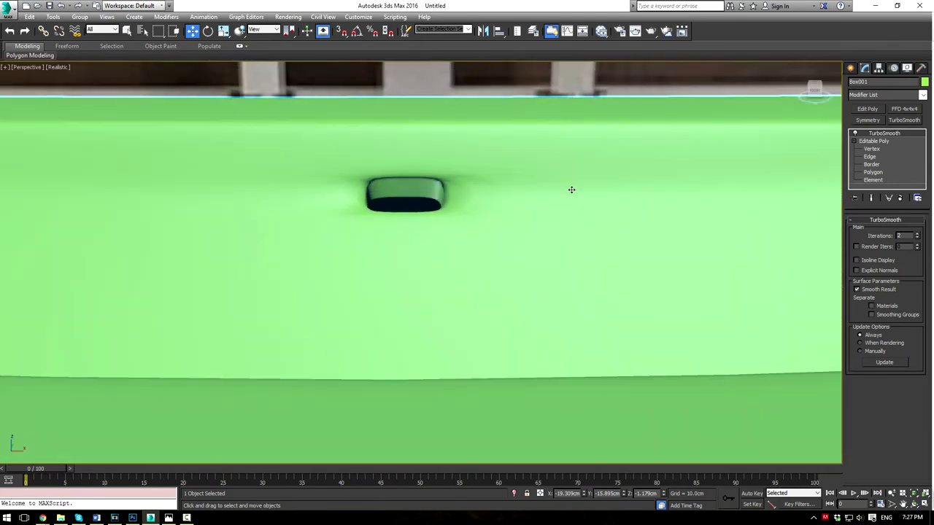
scroll(571, 193, "up", 4)
mouse_move(595, 208)
middle_mouse_down("alt")
mouse_move(613, 219)
mouse_move(641, 175)
mouse_move(626, 160)
mouse_move(550, 179)
mouse_move(528, 207)
mouse_move(557, 185)
mouse_move(587, 192)
mouse_move(591, 209)
middle_mouse_up("alt")
scroll(555, 183, "down", 5)
scroll(565, 194, "down", 4)
scroll(591, 209, "down", 4)
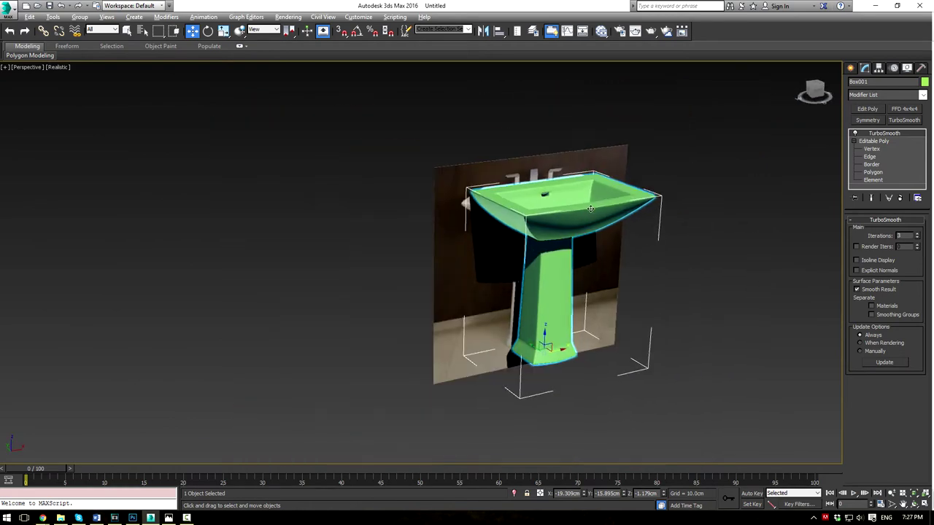
scroll(581, 187, "up", 6)
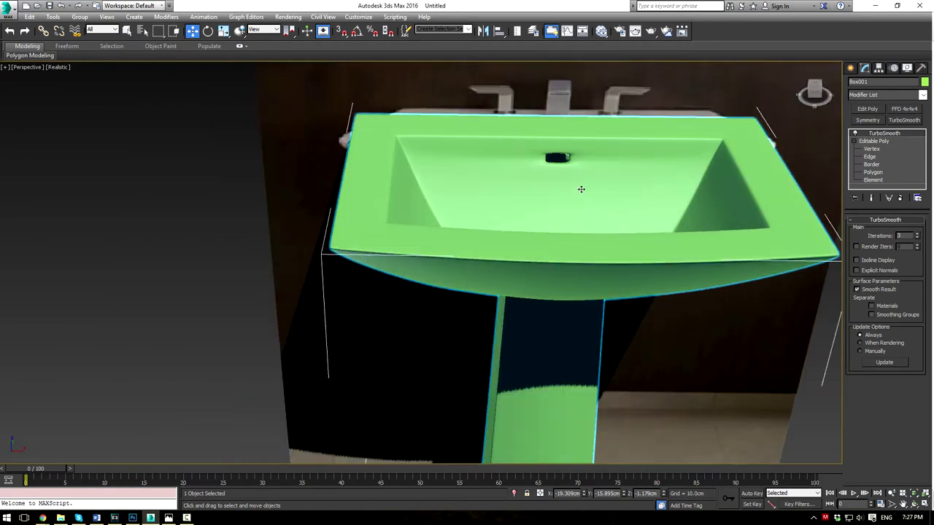
middle_click_drag(606, 182, 622, 212, "alt")
scroll(594, 217, "down", 4)
scroll(622, 213, "up", 3)
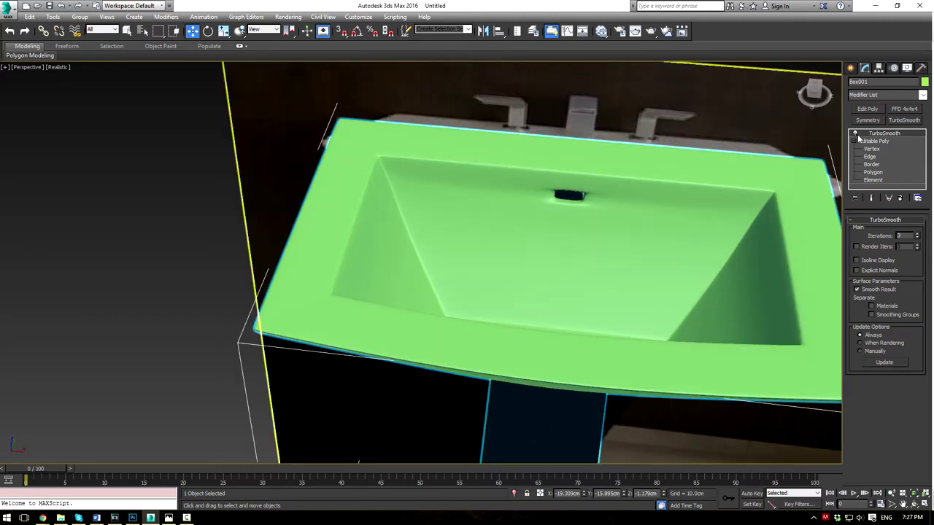
Step: Chamfer the upper centre vertex on the bowl's back wall into a small diamond-shaped polygon
left_click(869, 143)
key("F4")
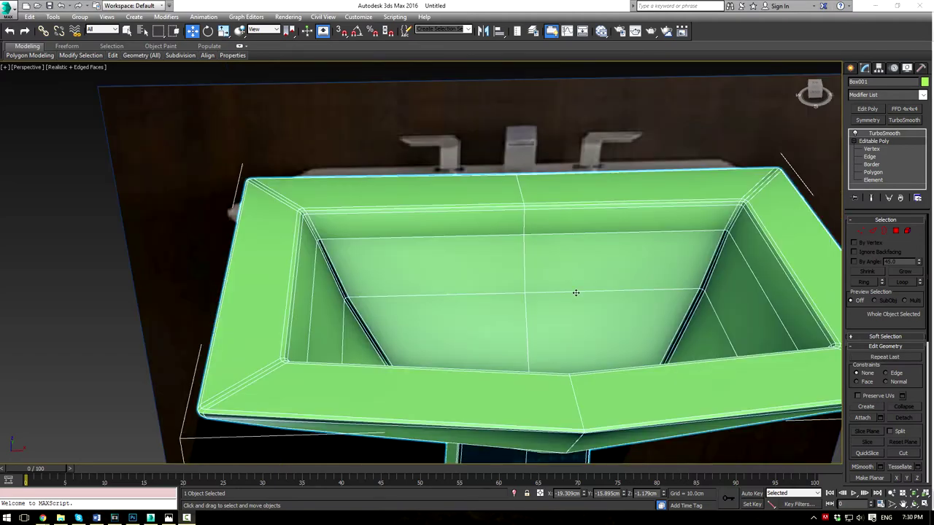
scroll(576, 292, "down", 8)
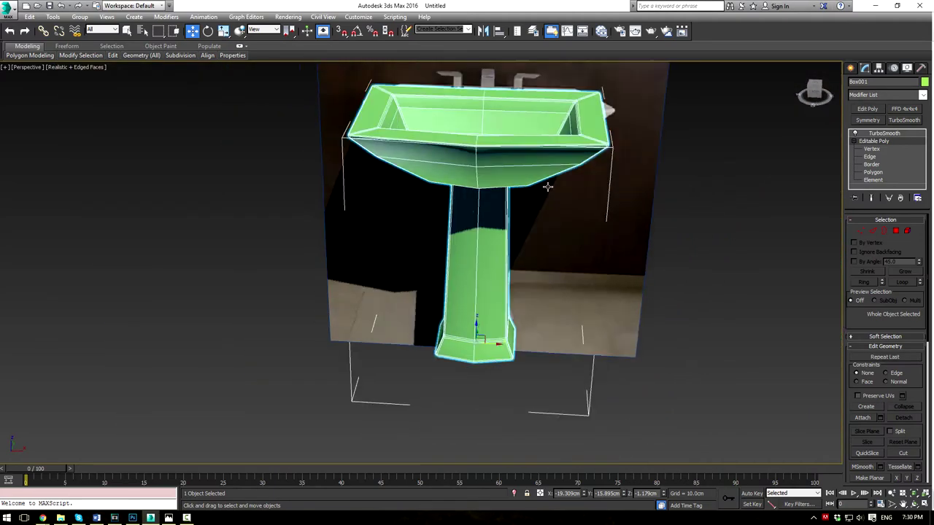
middle_click_drag(547, 187, 585, 205, "alt")
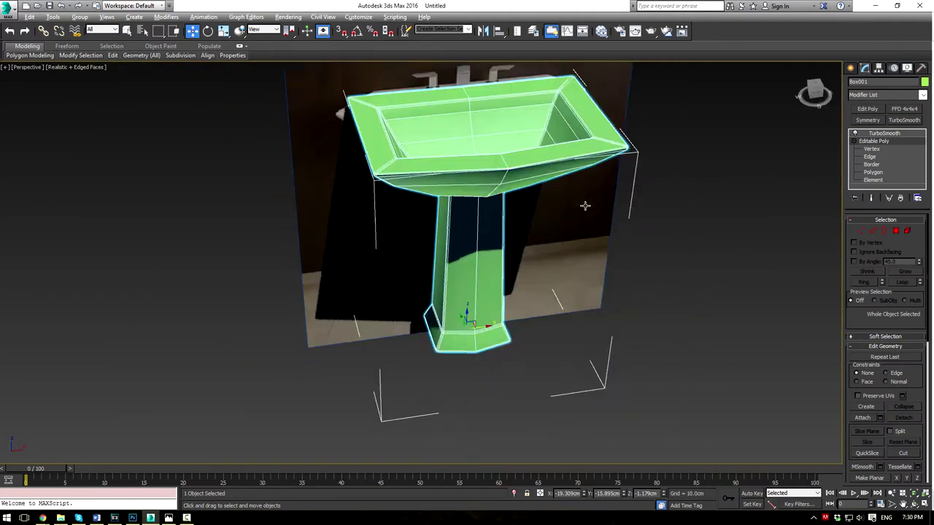
scroll(585, 205, "up", 3)
middle_click_drag(463, 118, 549, 197)
scroll(552, 197, "up", 6)
middle_click_drag(603, 227, 637, 257)
left_click(861, 231)
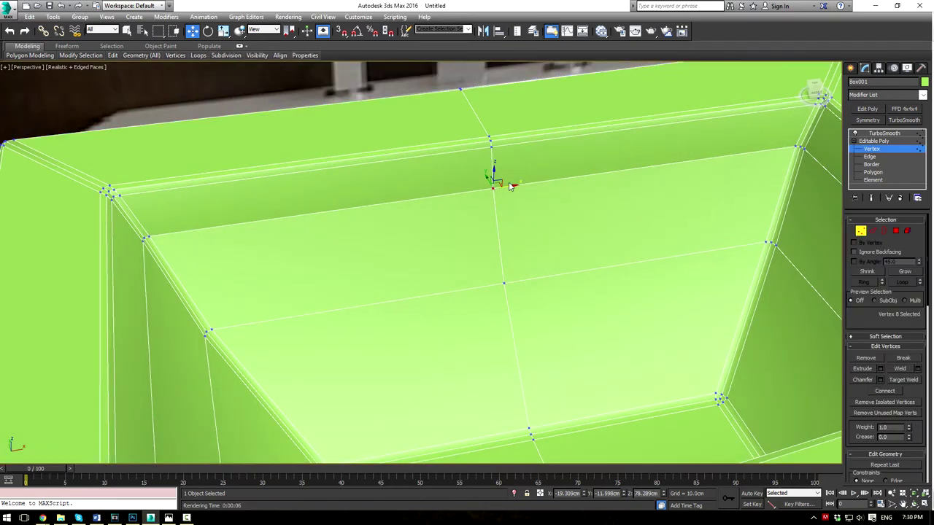
left_click(863, 381)
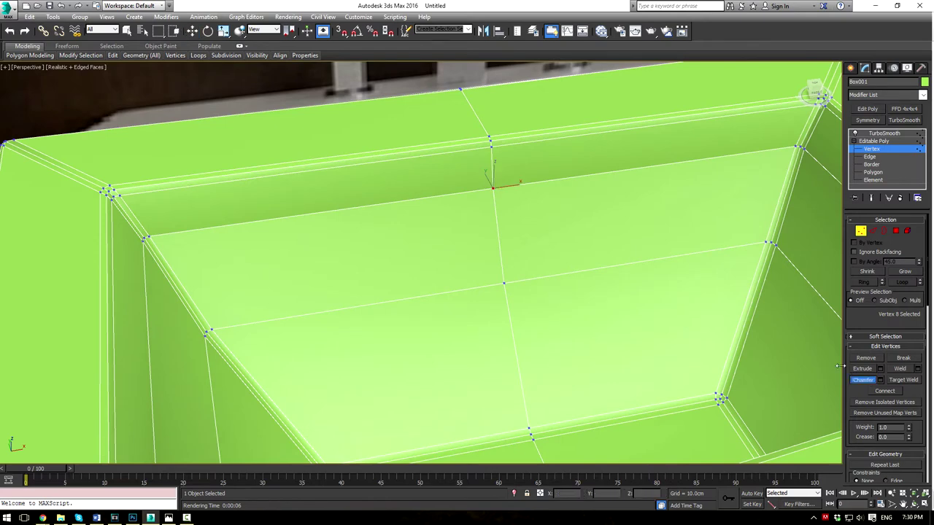
left_click_drag(494, 187, 501, 190)
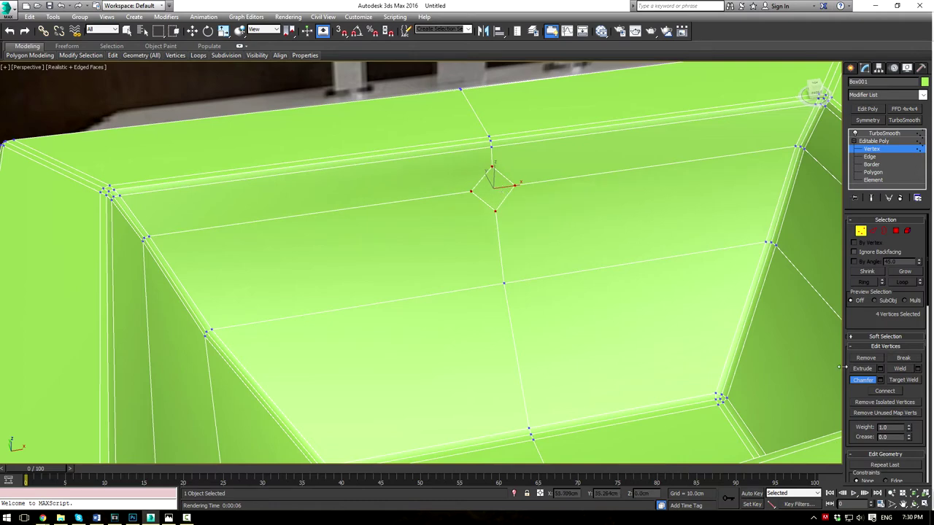
Step: Inset the diamond polygon on the back wall by a very small amount to leave a narrow border around it
middle_click_drag(560, 233, 568, 270)
scroll(569, 270, "up", 3)
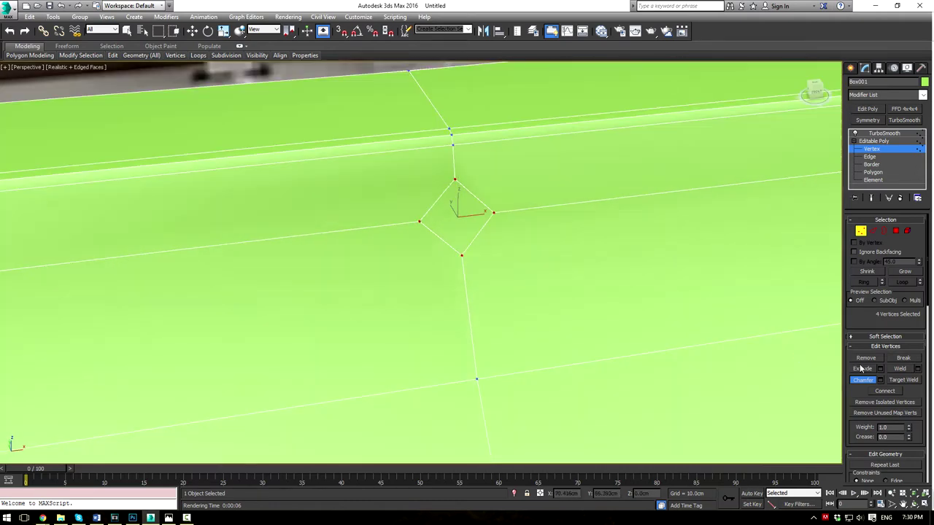
left_click(895, 231)
left_click(456, 217)
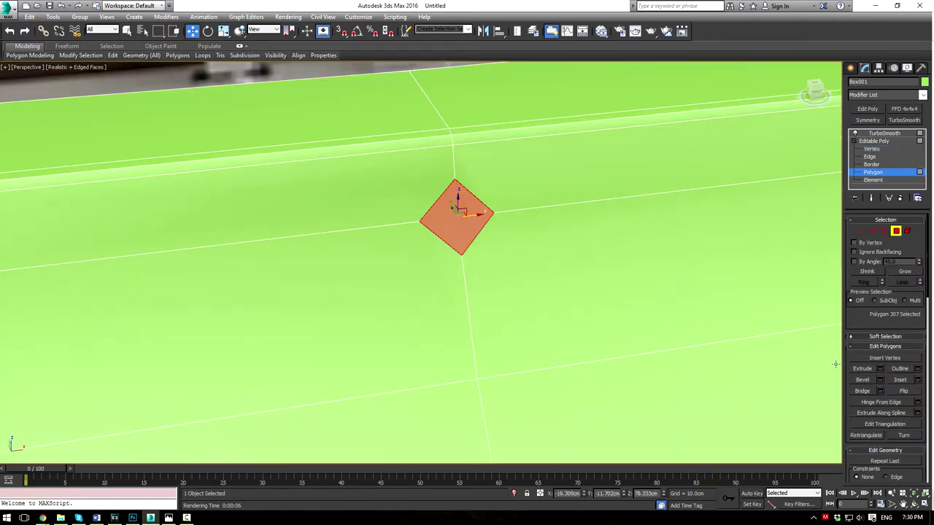
left_click(918, 380)
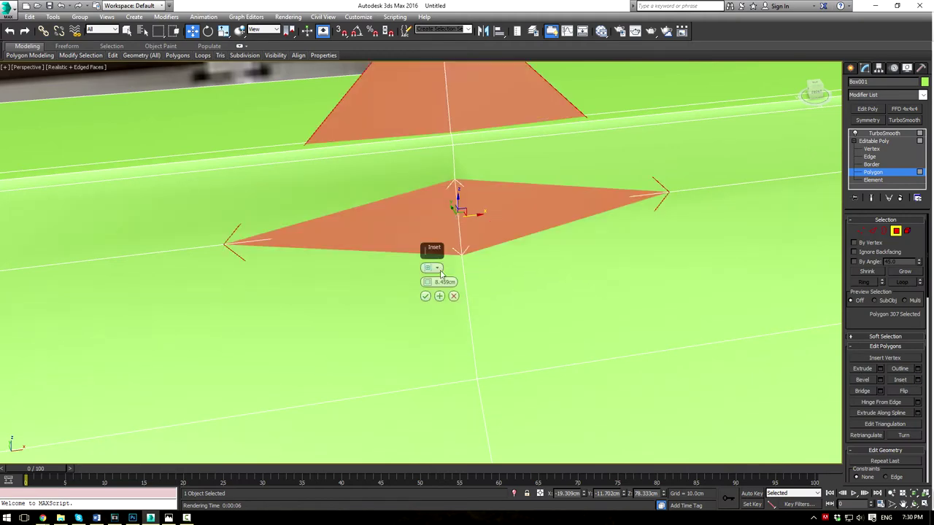
left_click_drag(428, 282, 437, 327)
left_click(426, 296)
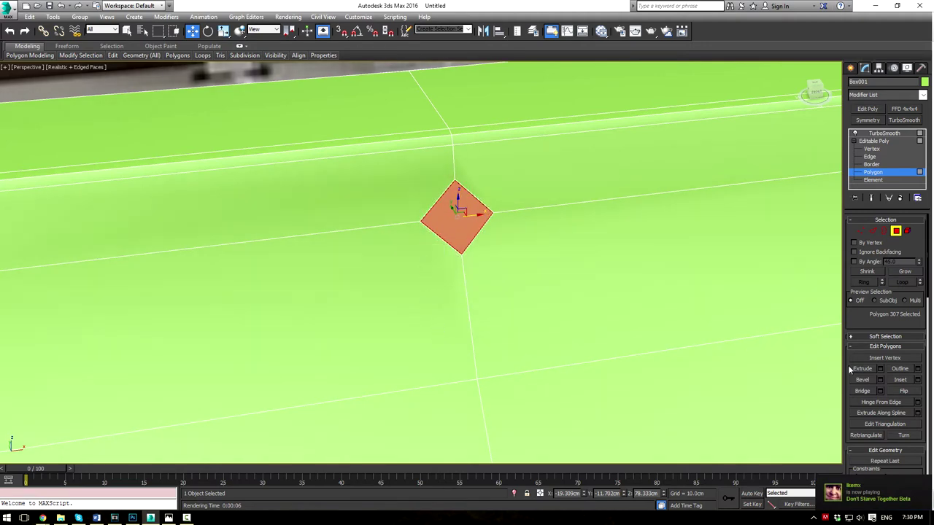
Step: Extrude the inset diamond polygon inward into the back wall to form the overflow hole
left_click(863, 370)
left_click_drag(468, 213, 455, 233)
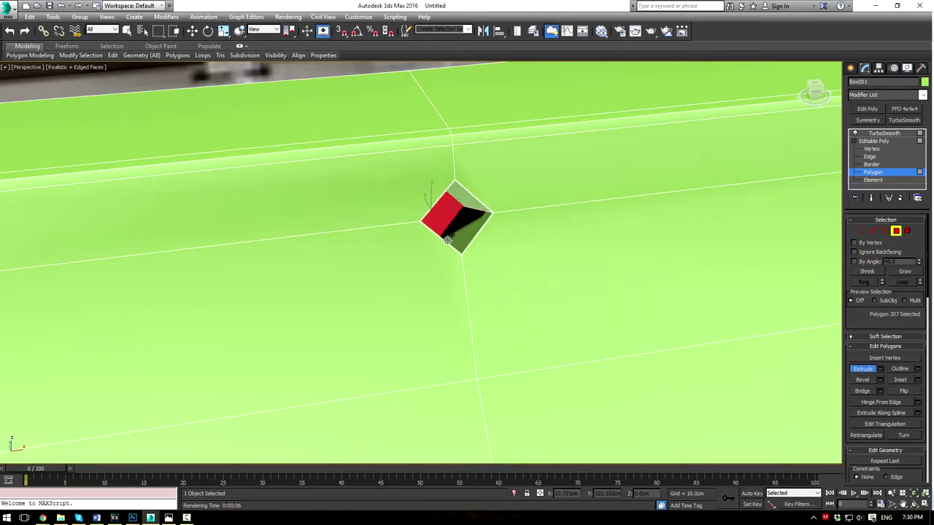
left_click(448, 240)
left_click(442, 221)
left_click_drag(445, 219, 445, 218)
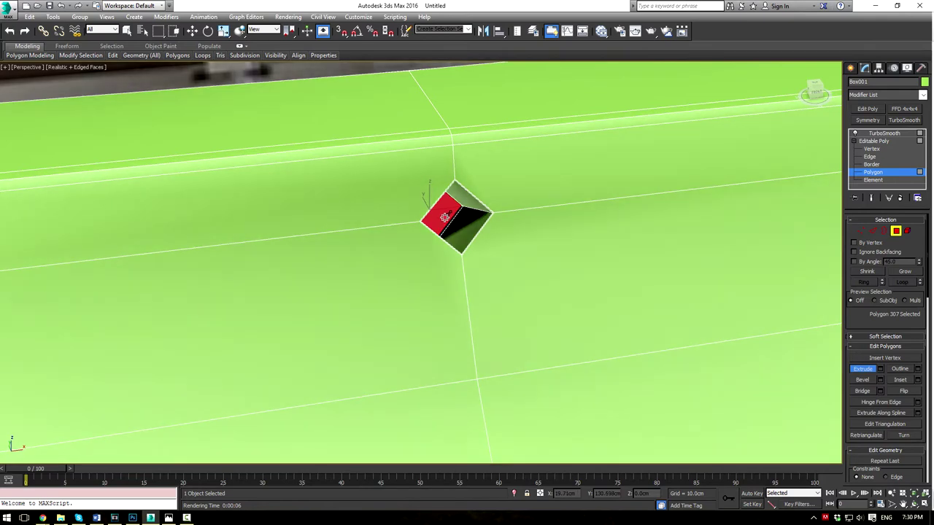
Step: Show the sink with TurboSmooth and no edge lines, and set the iterations to 3
left_click(883, 133)
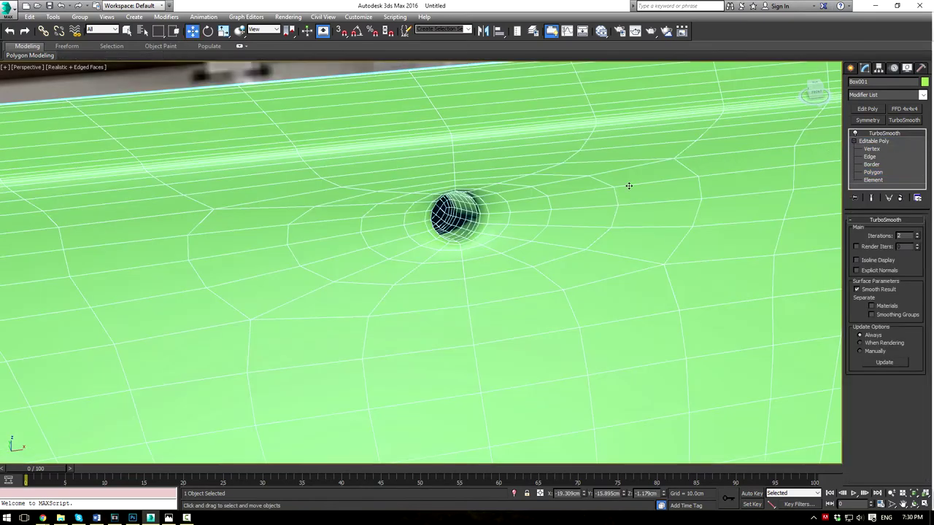
key("F4")
scroll(577, 244, "down", 8)
middle_click_drag(577, 264, 617, 266, "alt")
scroll(617, 266, "up", 4)
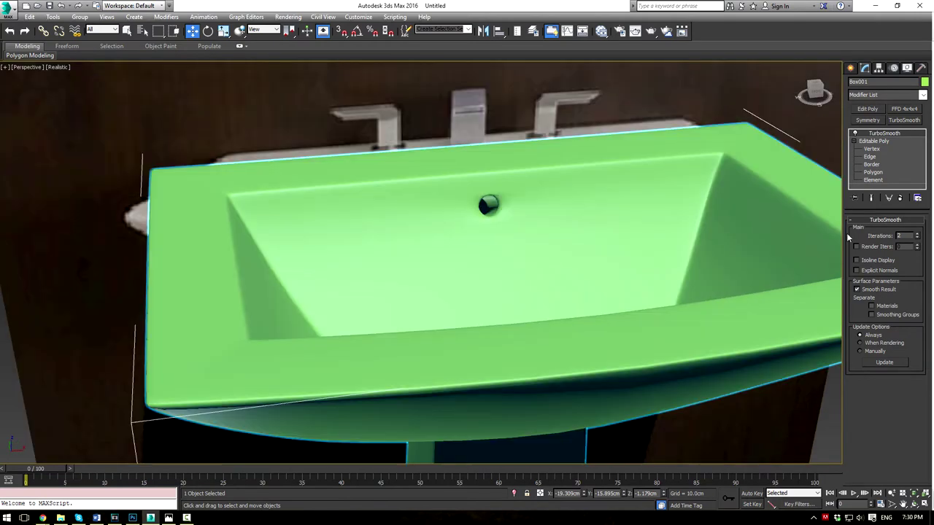
left_click(917, 235)
scroll(736, 225, "down", 5)
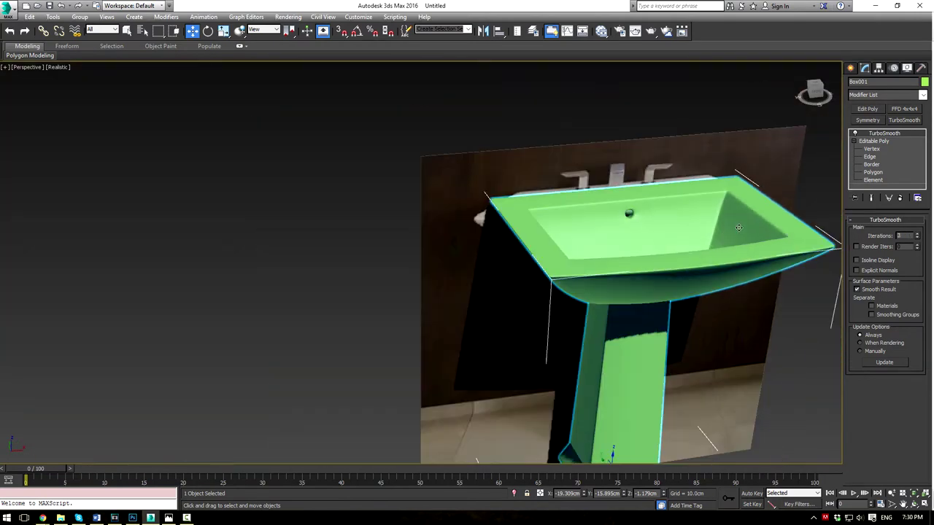
Step: Deselect the sink and examine the round overflow hole and the bowl's bottom in the smoothed model
left_click(802, 359)
middle_click_drag(658, 294, 693, 234, "alt")
scroll(697, 223, "up", 6)
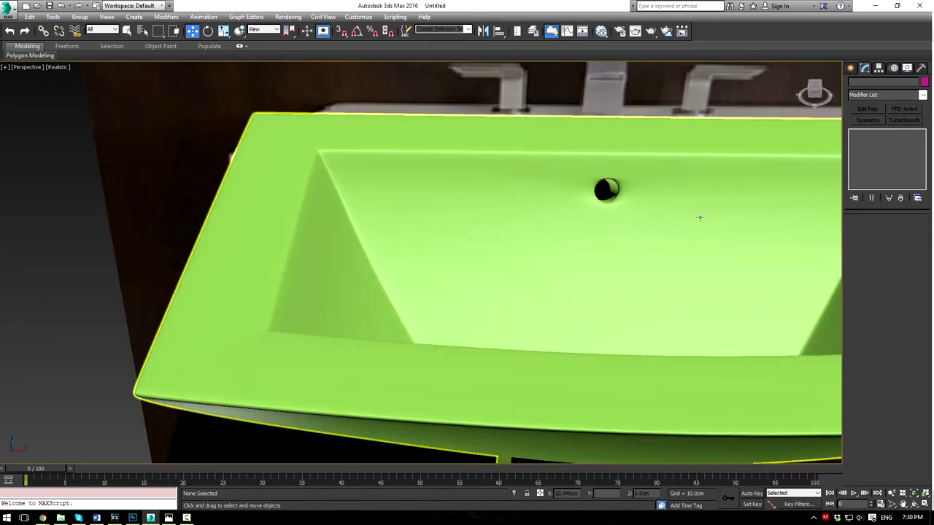
scroll(613, 256, "down", 3)
middle_click_drag(613, 258, 581, 149, "alt")
scroll(558, 287, "up", 3)
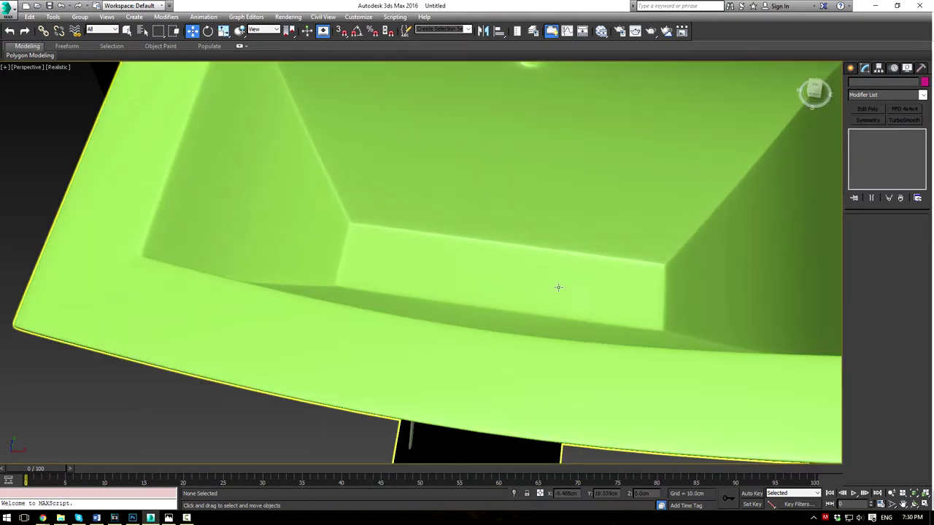
Step: Reselect the sink and show its editable mesh vertices and edge lines around the bowl's bottom
left_click(592, 284)
left_click(872, 149)
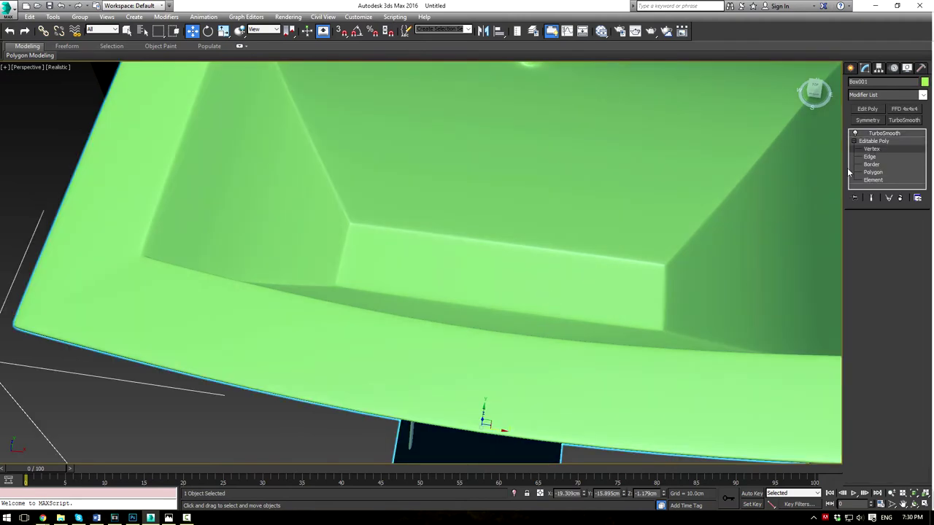
key("F4")
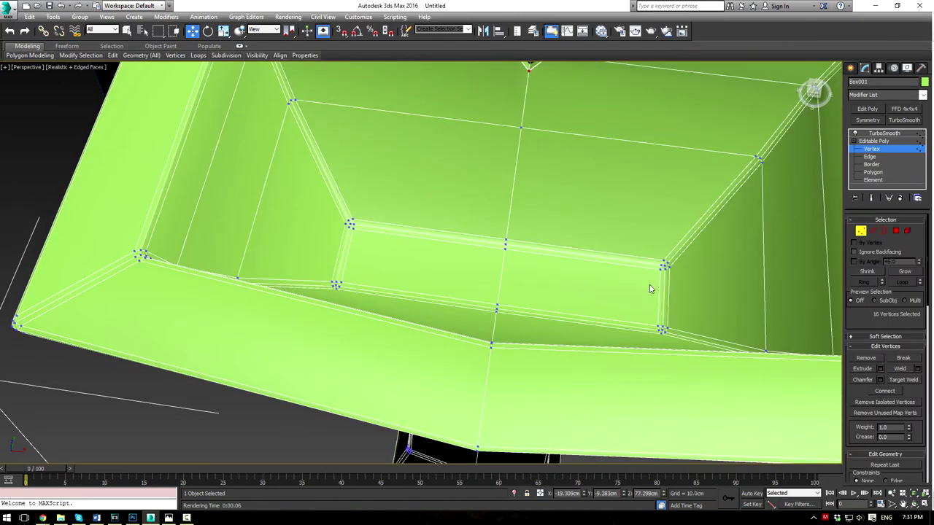
scroll(555, 295, "up", 2)
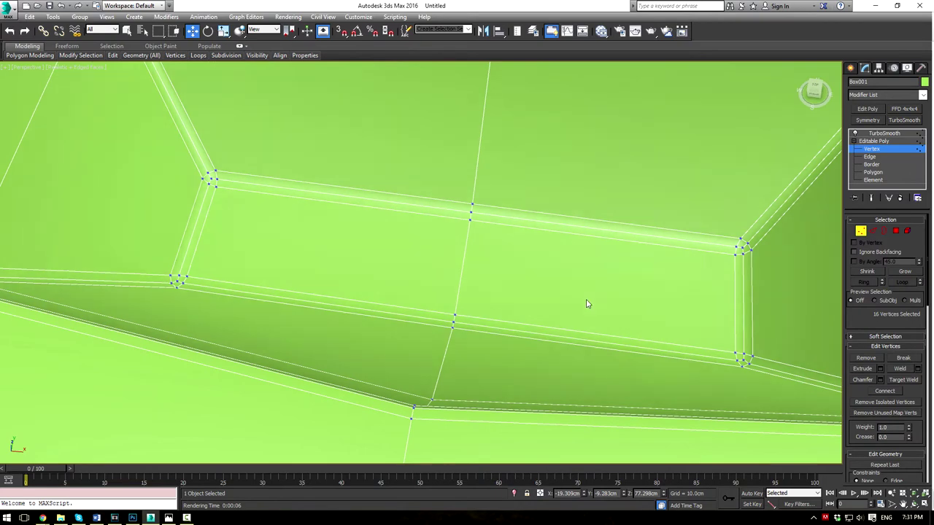
middle_click_drag(588, 304, 614, 309)
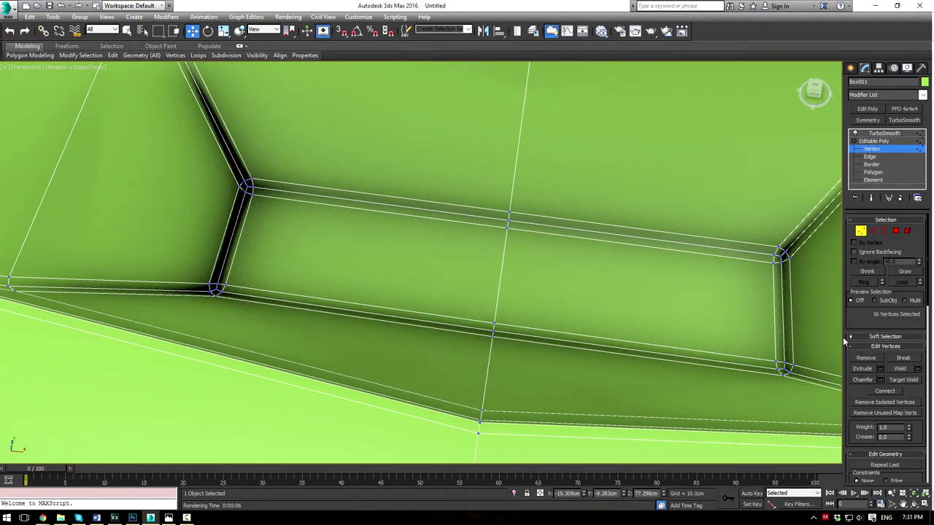
scroll(913, 384, "down", 3)
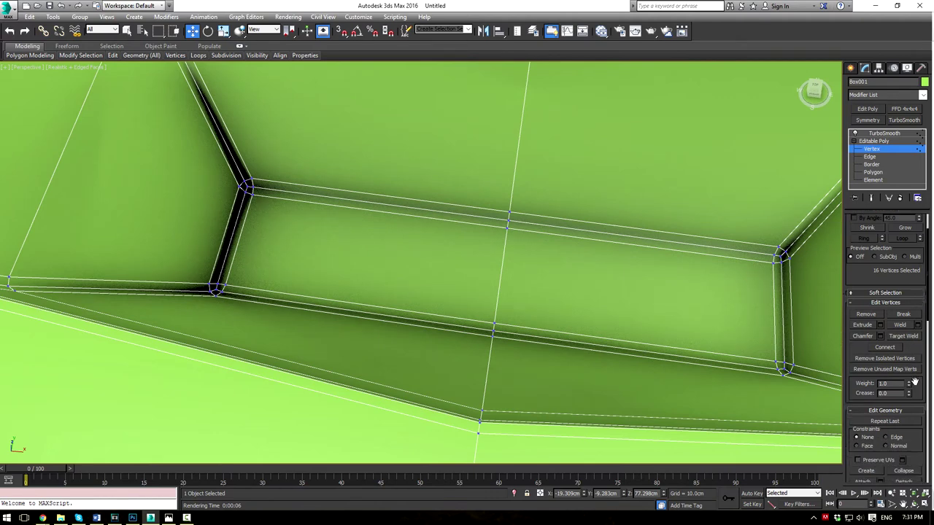
Step: Connect the three crosswise edges of the bowl's flat bottom with one centred line of edges running lengthwise
left_click(865, 165)
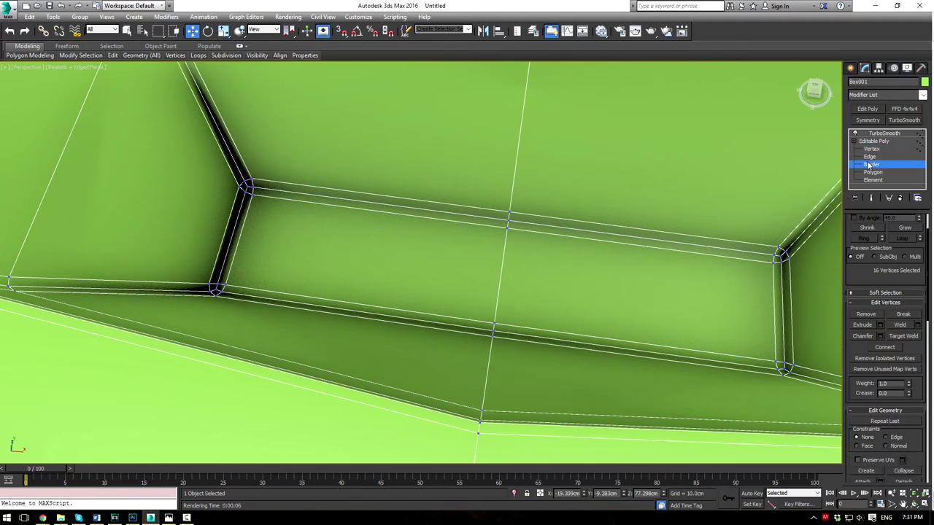
left_click(872, 157)
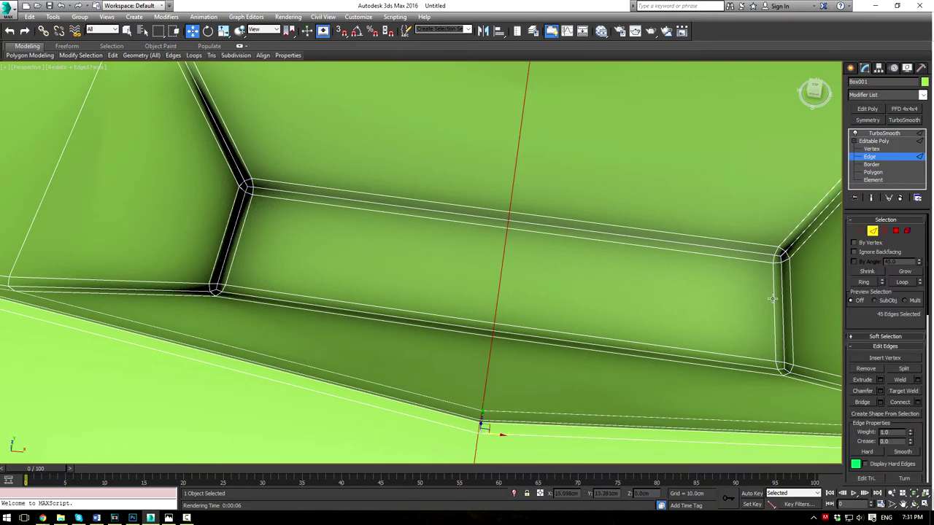
left_click(773, 299)
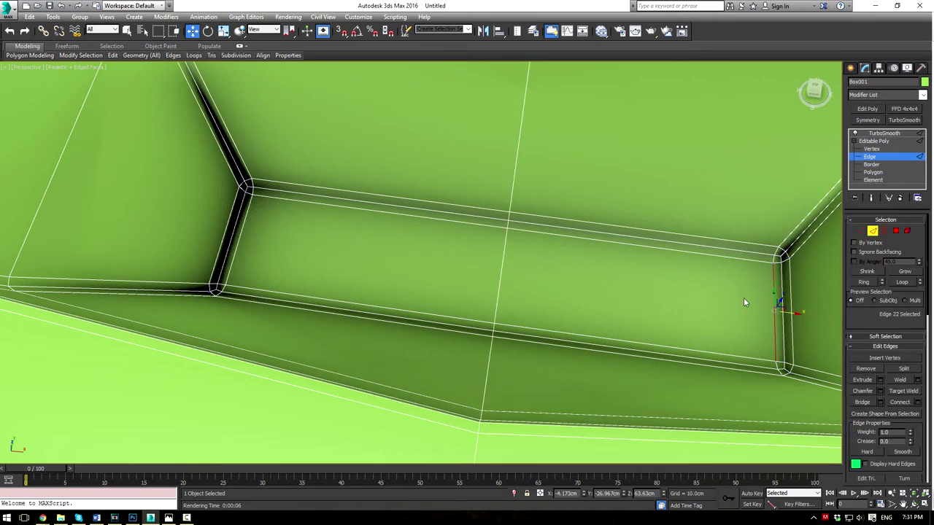
left_click(242, 232, "ctrl")
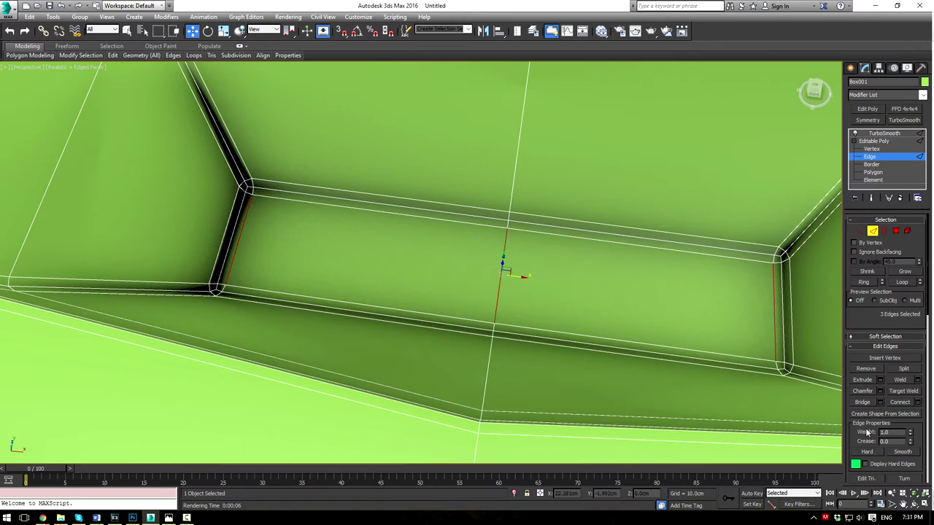
left_click(919, 402)
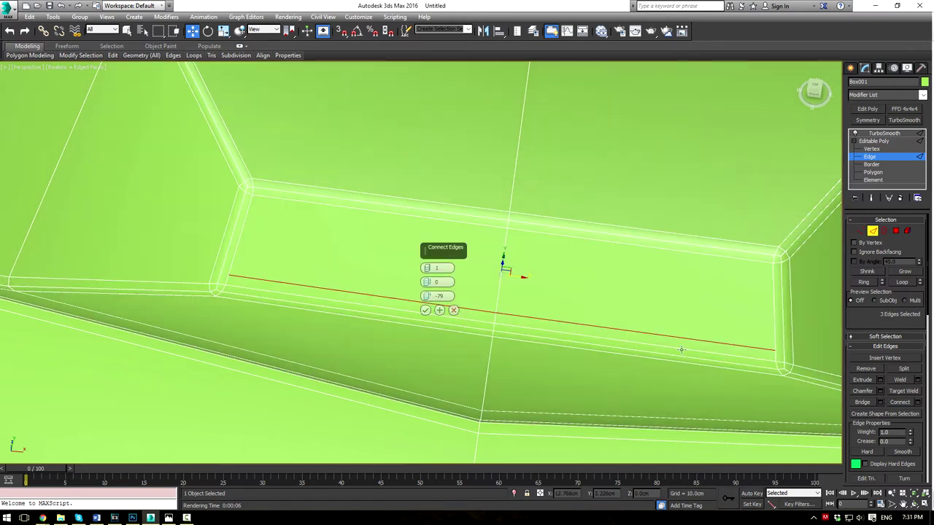
right_click(428, 296)
left_click(425, 310)
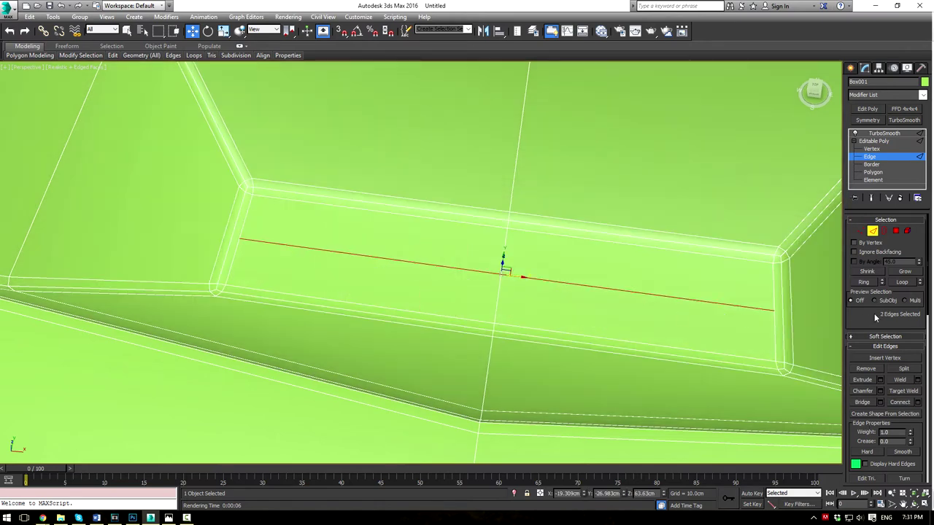
Step: Chamfer the middle vertex of the bowl's bottom into a small four-cornered diamond
left_click(861, 232)
left_click(501, 275)
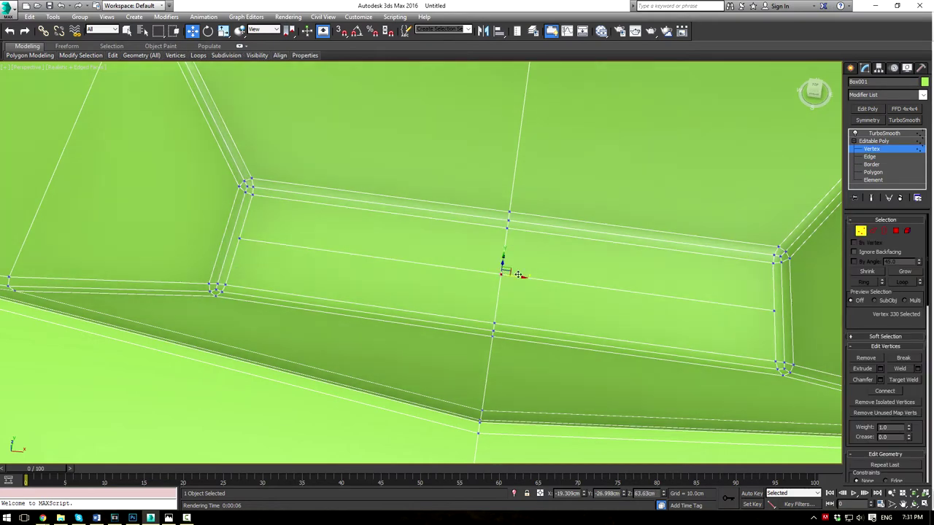
left_click(862, 380)
left_click_drag(502, 273, 504, 269)
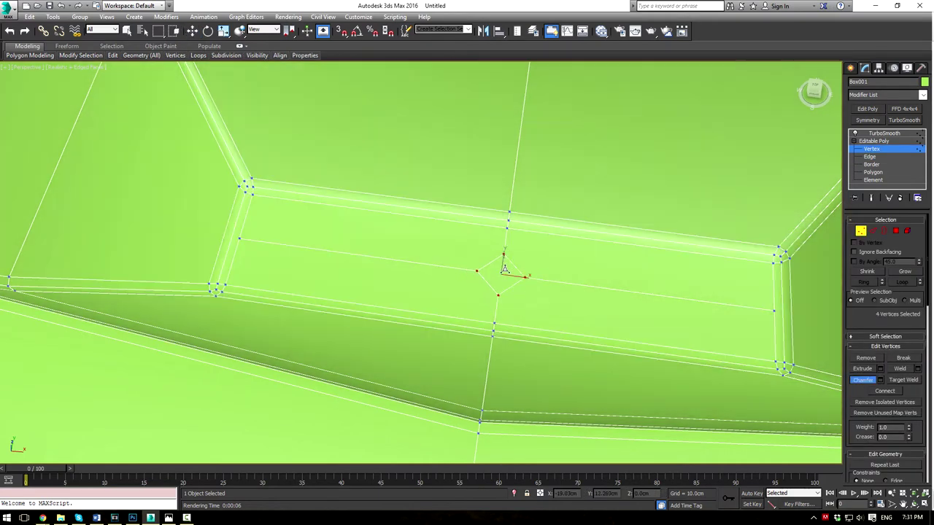
Step: Inset the diamond polygon on the bowl's bottom by 0.041 cm
left_click(896, 231)
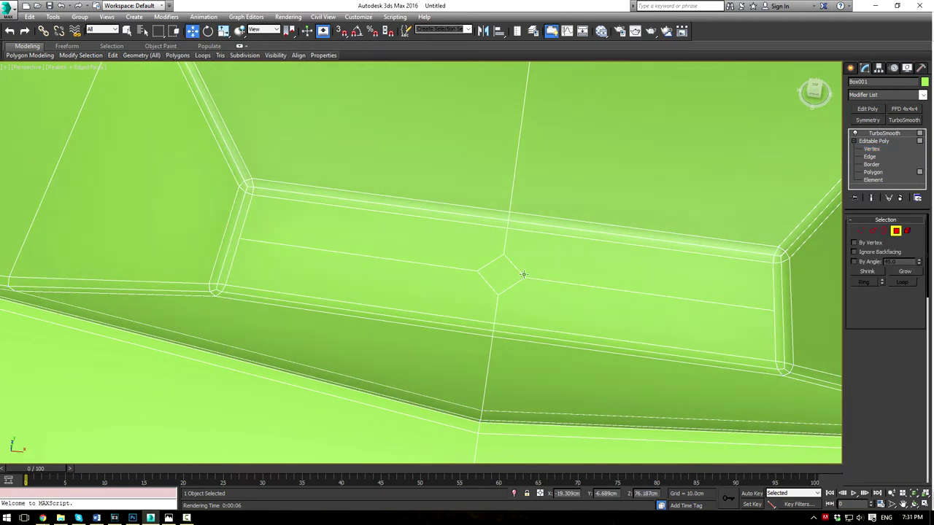
key("w")
left_click(515, 274)
left_click(919, 381)
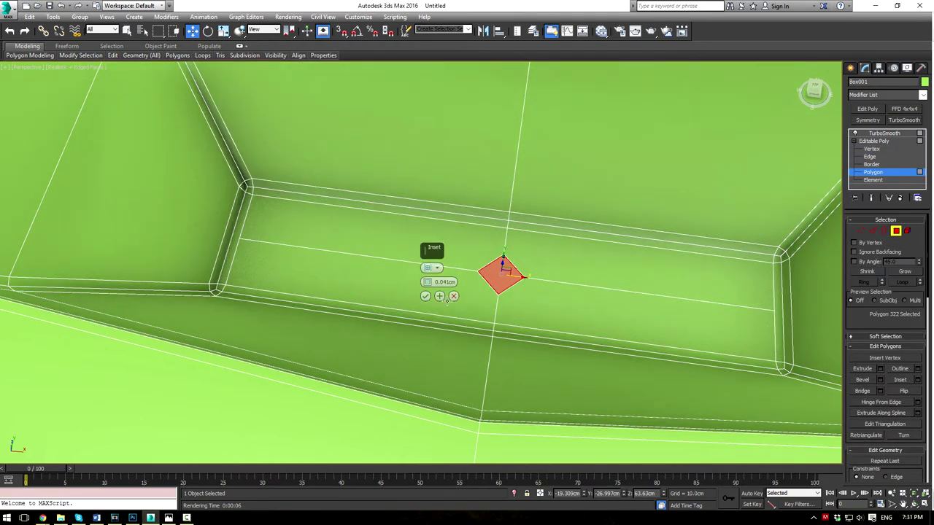
double_click(425, 296)
Step: Extrude the inset diamond polygon down into the bowl's bottom to form the drain hole
left_click(864, 370)
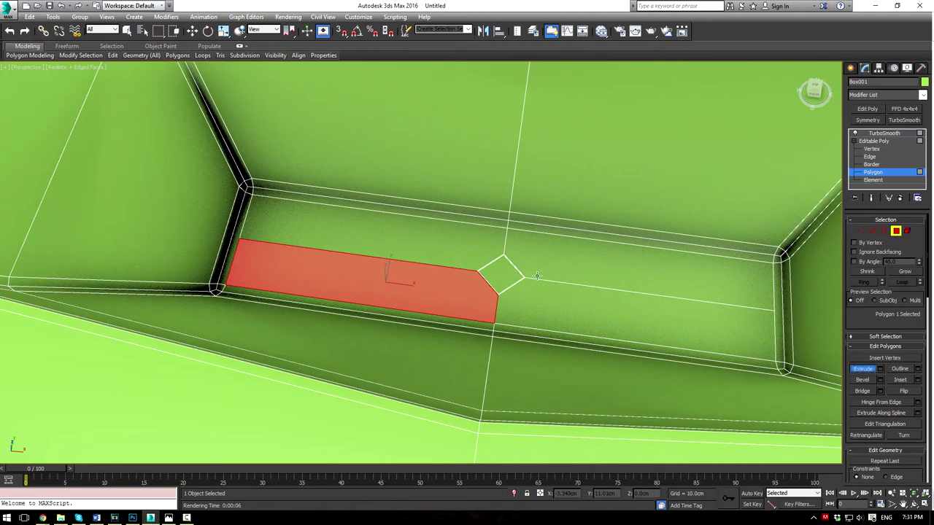
left_click(509, 283)
key("z")
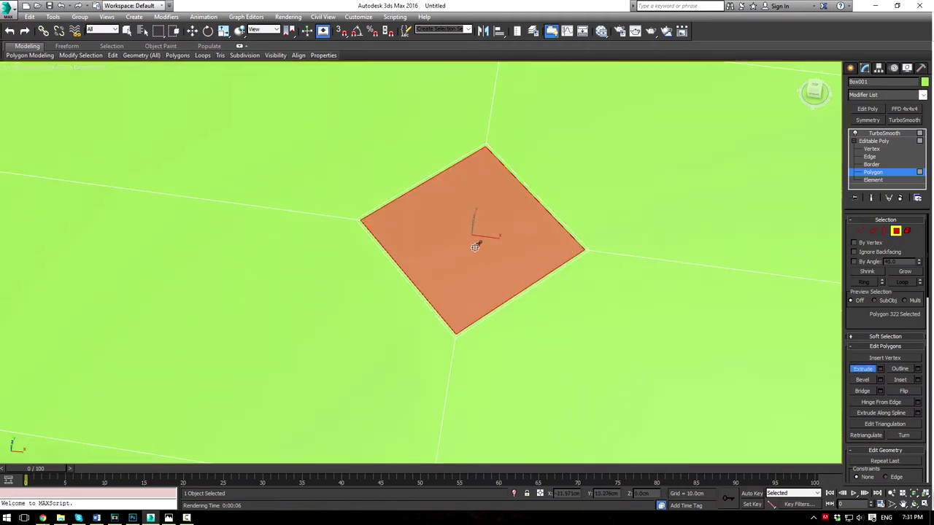
left_click_drag(475, 248, 484, 231)
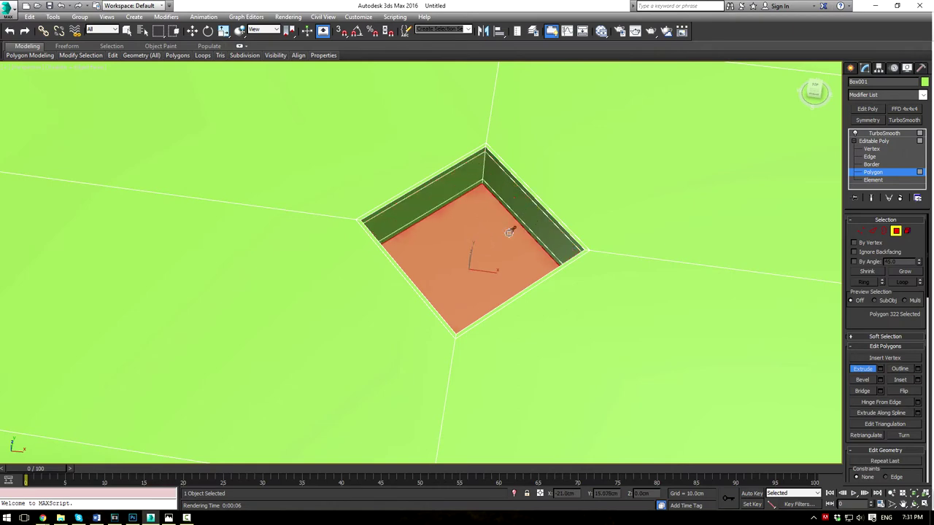
Step: Return to the TurboSmooth result and examine the round drain hole up close
left_click(873, 141)
left_click(879, 133)
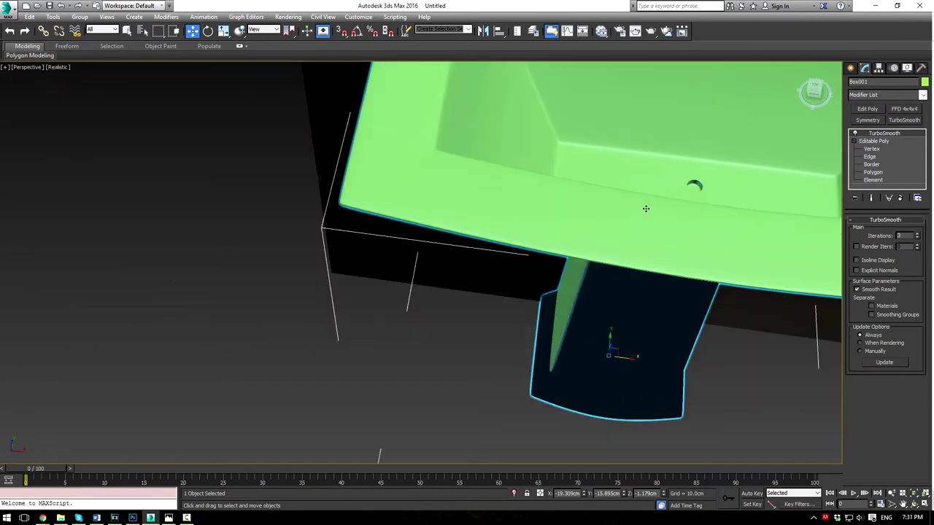
middle_click_drag(630, 206, 575, 245)
scroll(576, 245, "up", 3)
scroll(629, 250, "up", 3)
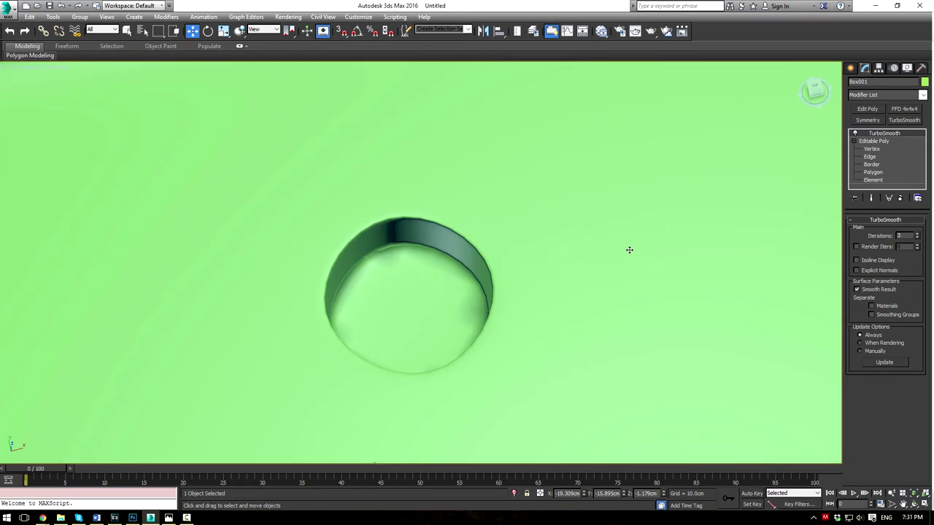
scroll(629, 250, "down", 1)
Step: Clear the polygon selection in the drain hole, return to the TurboSmooth result and deselect the sink
left_click(873, 173)
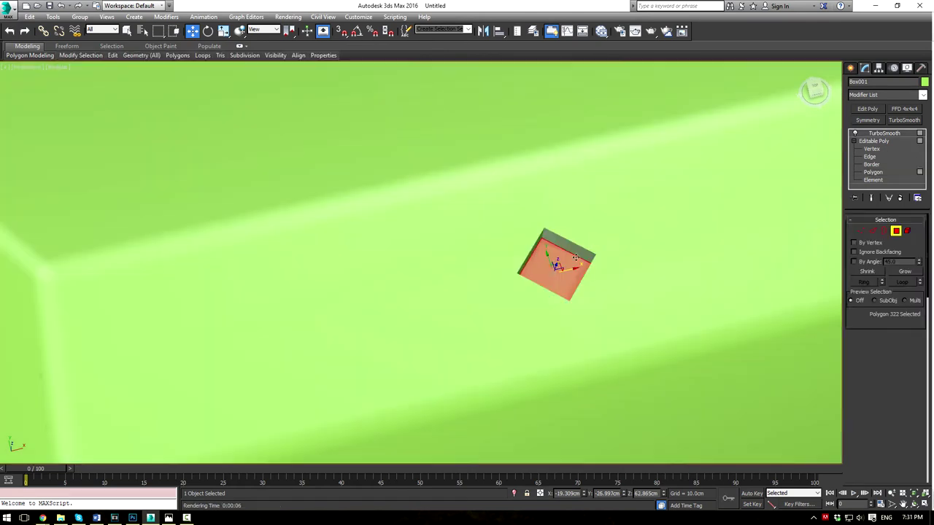
left_click(568, 262, "alt")
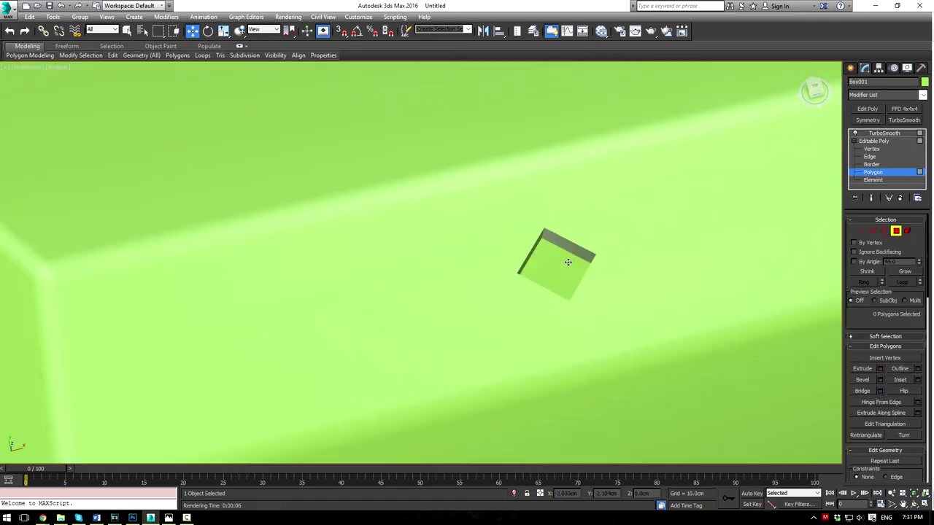
left_click(874, 142)
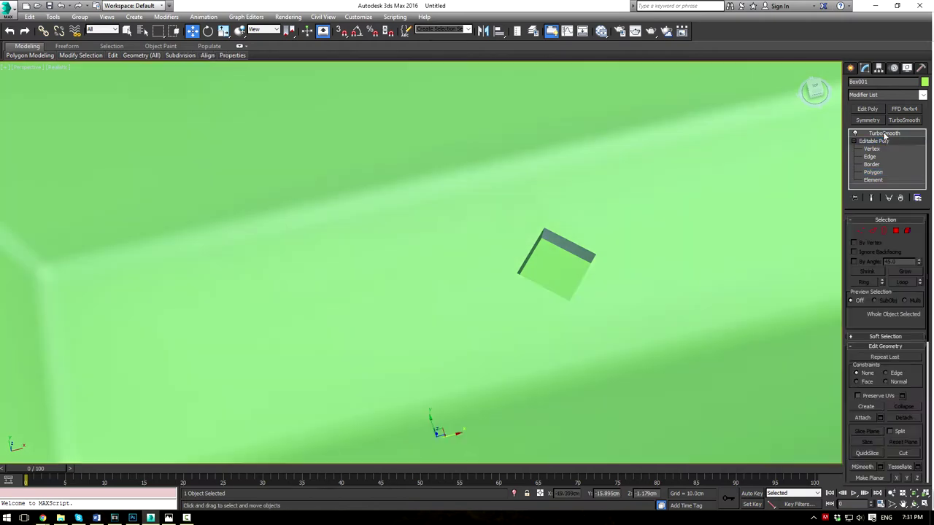
left_click(882, 133)
scroll(812, 167, "down", 4)
left_click(366, 342)
scroll(677, 280, "down", 3)
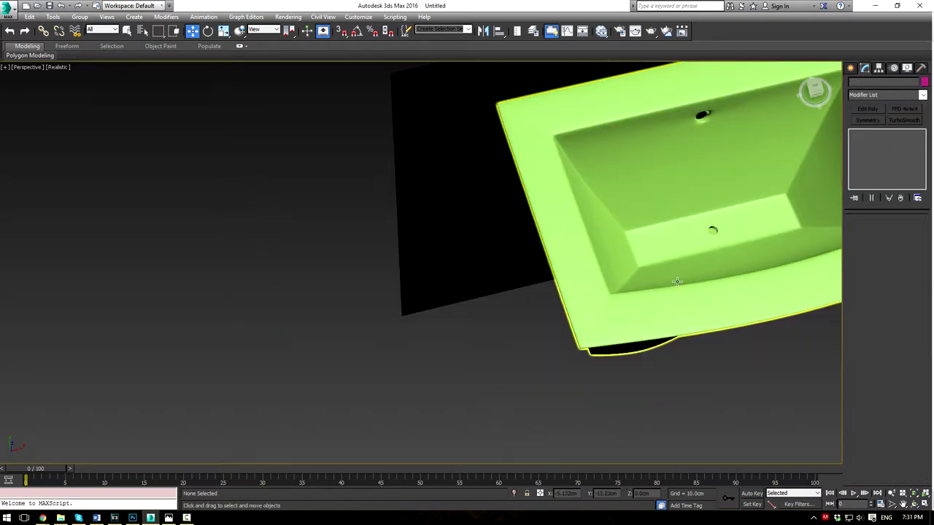
middle_click_drag(677, 281, 538, 234)
scroll(538, 234, "down", 4)
Step: Move the sink aside to compare it with the reference image, and move it back in front of the image
left_click(546, 207)
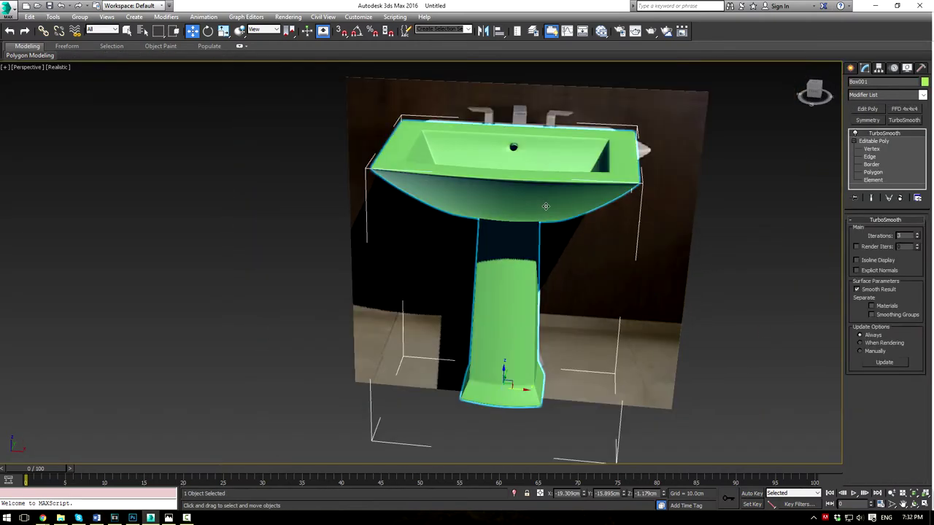
left_click_drag(527, 391, 370, 349)
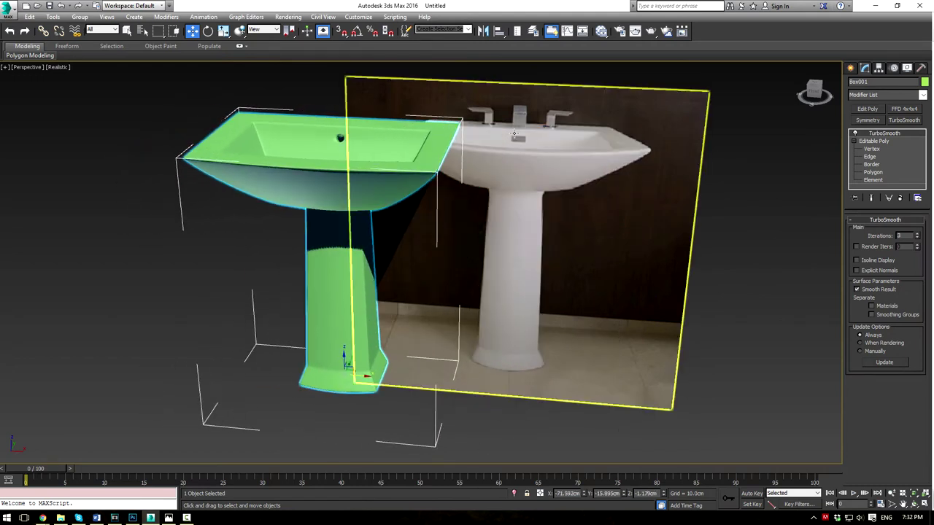
scroll(520, 177, "up", 3)
scroll(352, 212, "down", 4)
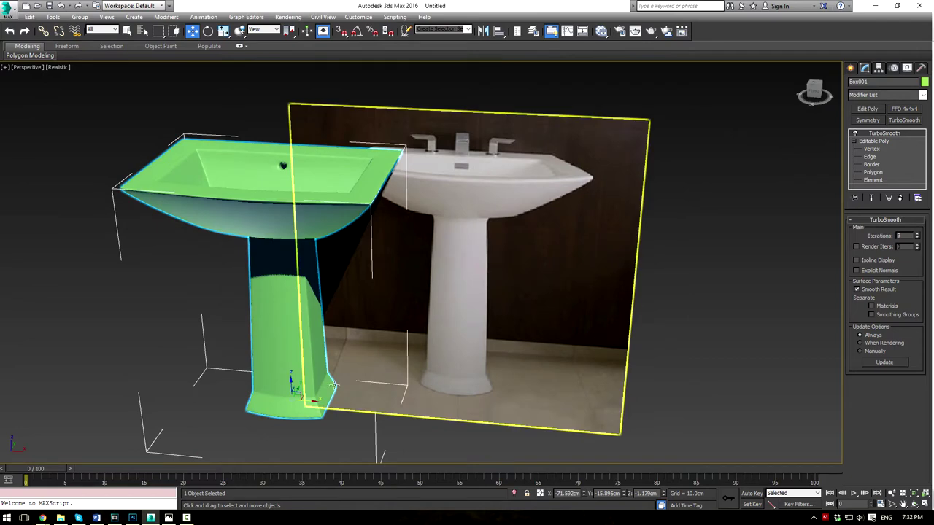
left_click_drag(313, 403, 555, 422)
Step: Examine the smoothed sink's overflow hole, overall shape and drain hole from several angles
scroll(465, 178, "up", 3)
scroll(465, 177, "up", 5)
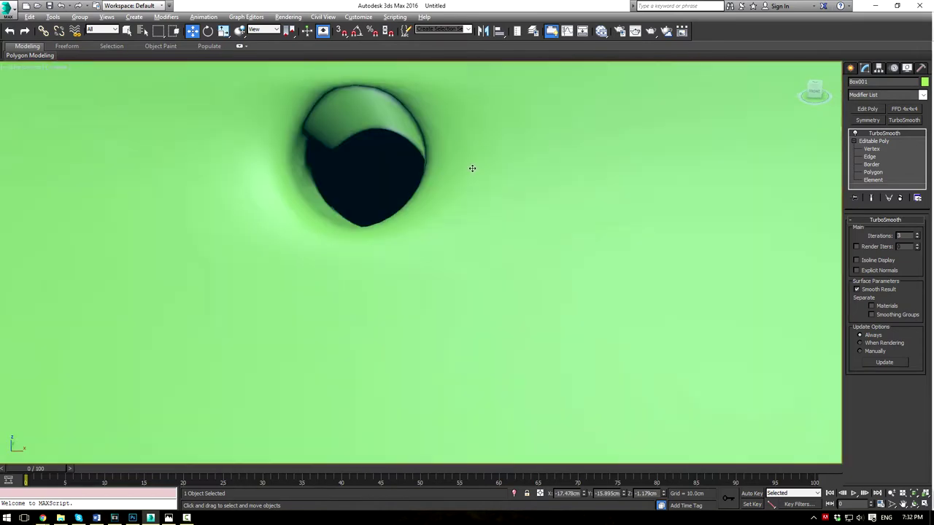
scroll(471, 167, "down", 8)
middle_click_drag(544, 205, 441, 170, "alt")
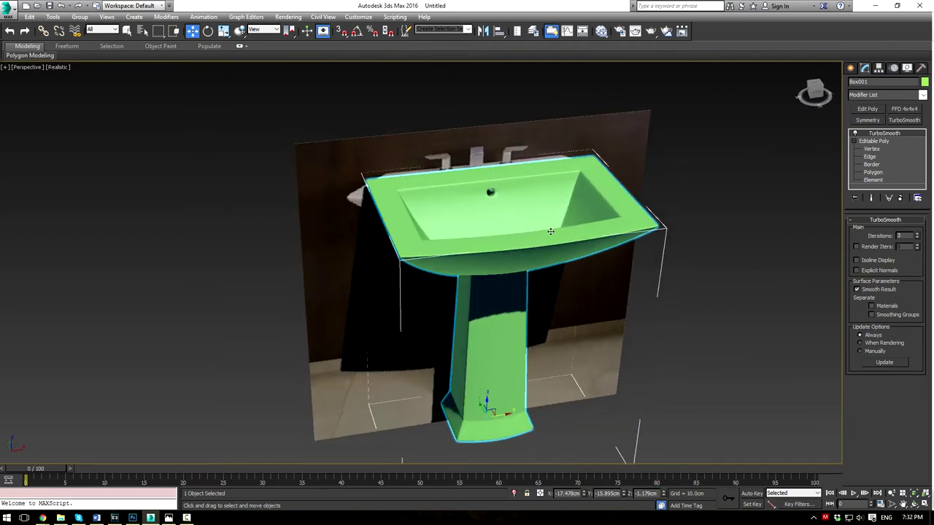
scroll(556, 220, "down", 3)
scroll(556, 219, "up", 8)
middle_click_drag(536, 219, 517, 95, "alt")
scroll(517, 96, "down", 6)
middle_click_drag(546, 171, 558, 173, "alt")
scroll(558, 174, "up", 3)
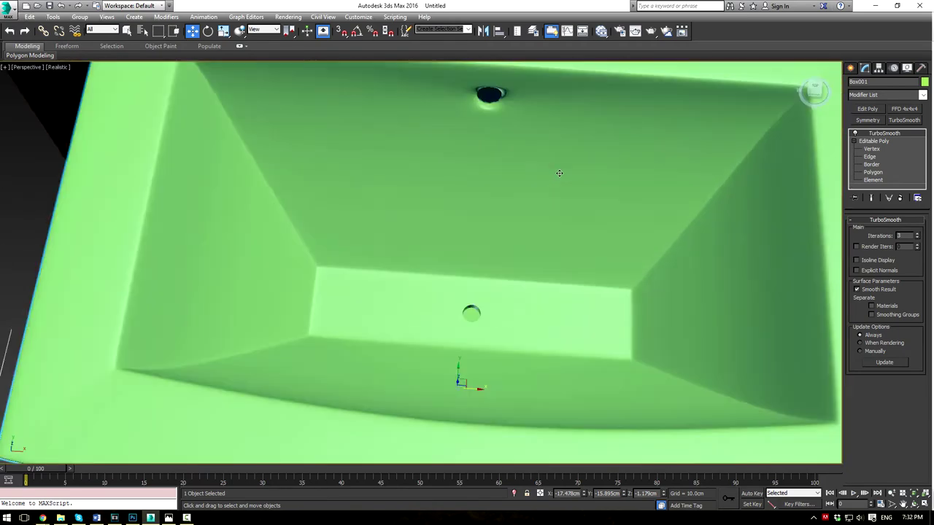
scroll(559, 173, "up", 3)
scroll(605, 177, "down", 2)
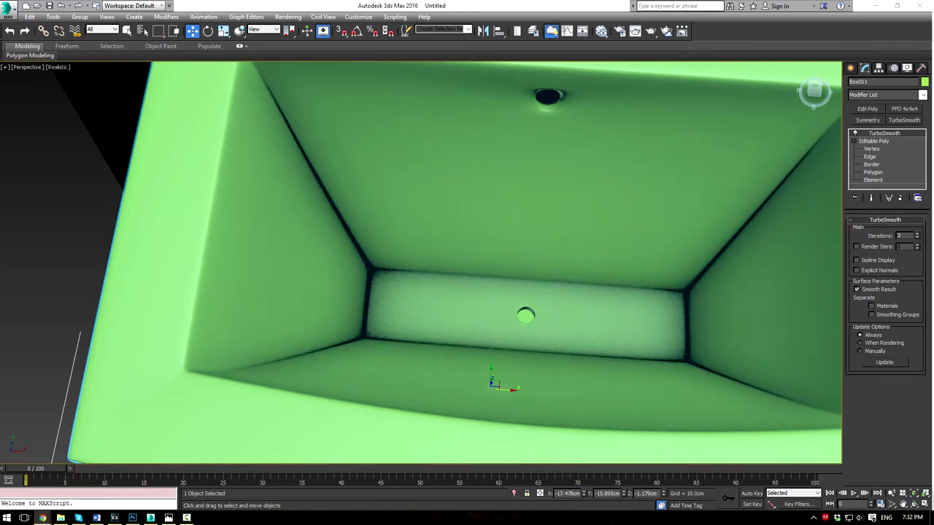
Step: Check the drain stopper photo, and draw a flat cylinder about 14.2 cm in radius and 1.6 cm high in front of the pedestal
left_click_drag(933, 48, 642, 55)
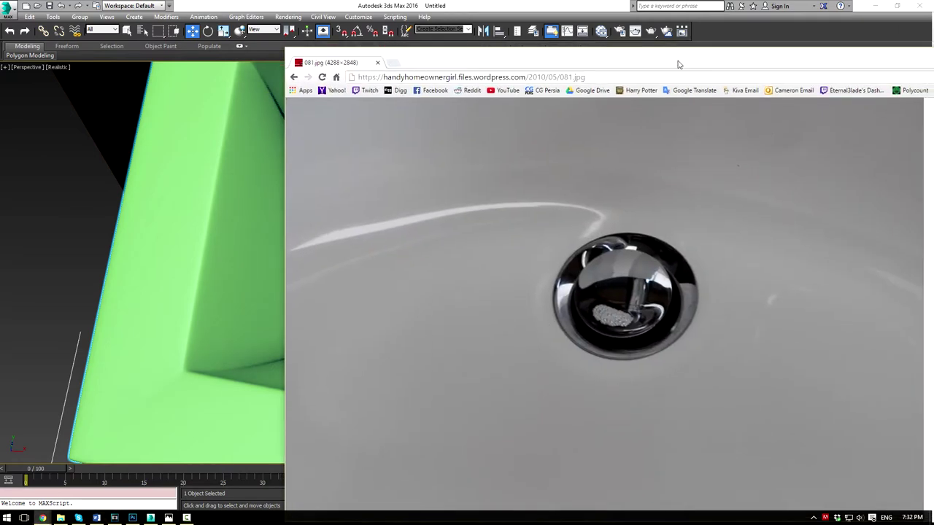
key("alt+Tab")
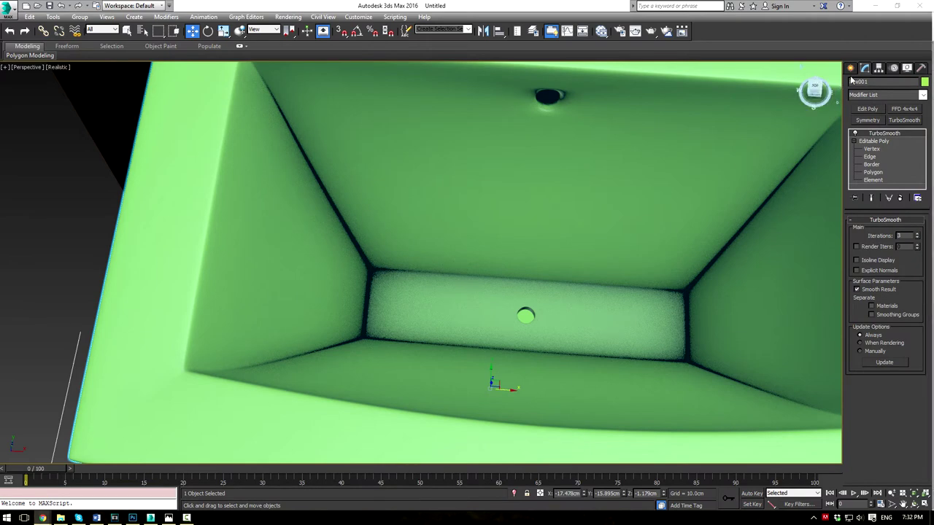
left_click(851, 68)
left_click(867, 151)
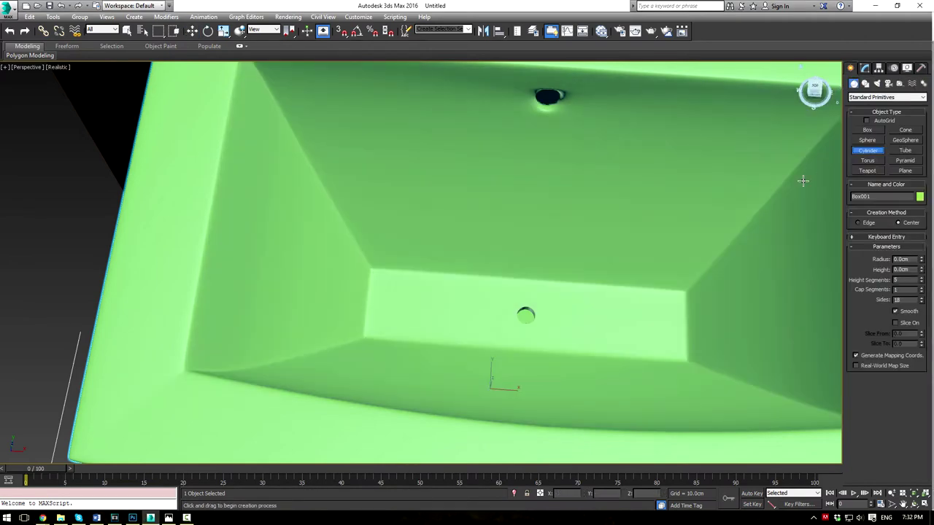
scroll(553, 158, "down", 6)
scroll(506, 269, "up", 3)
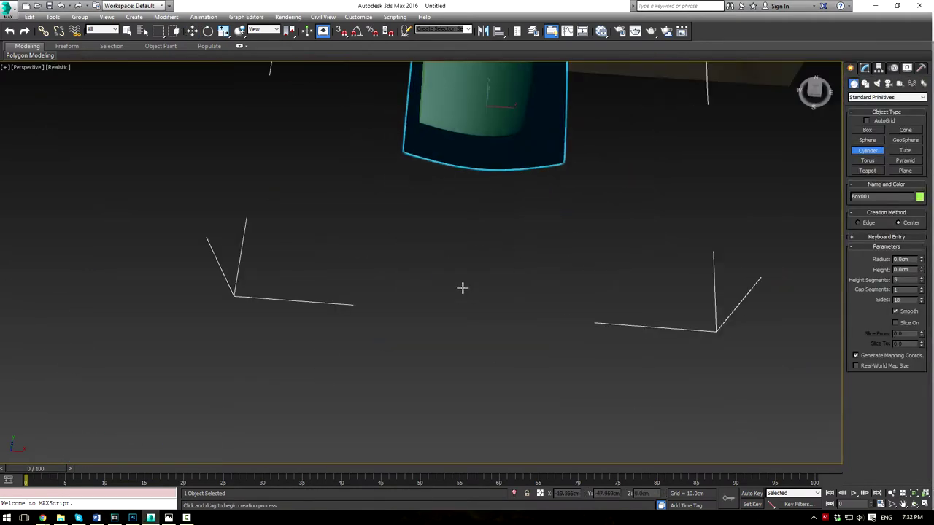
left_click_drag(468, 307, 480, 400)
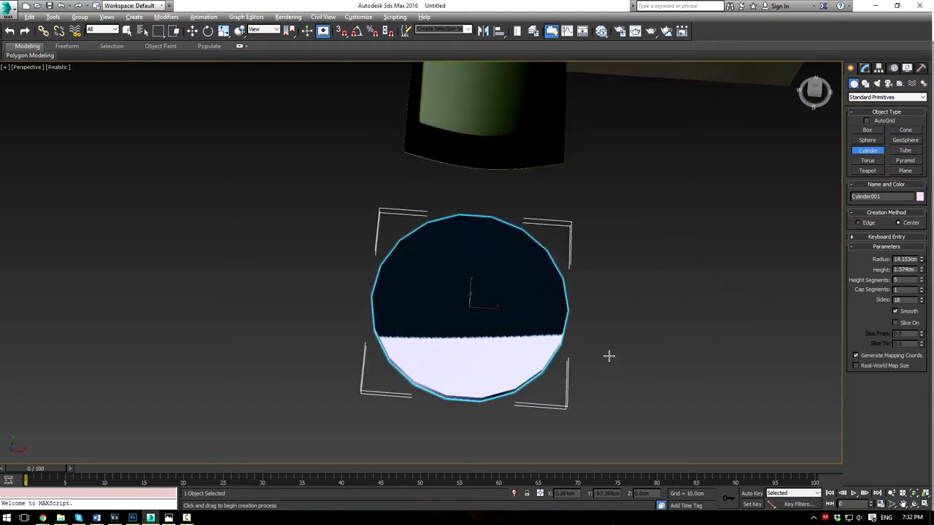
middle_click_drag(608, 356, 615, 294, "alt")
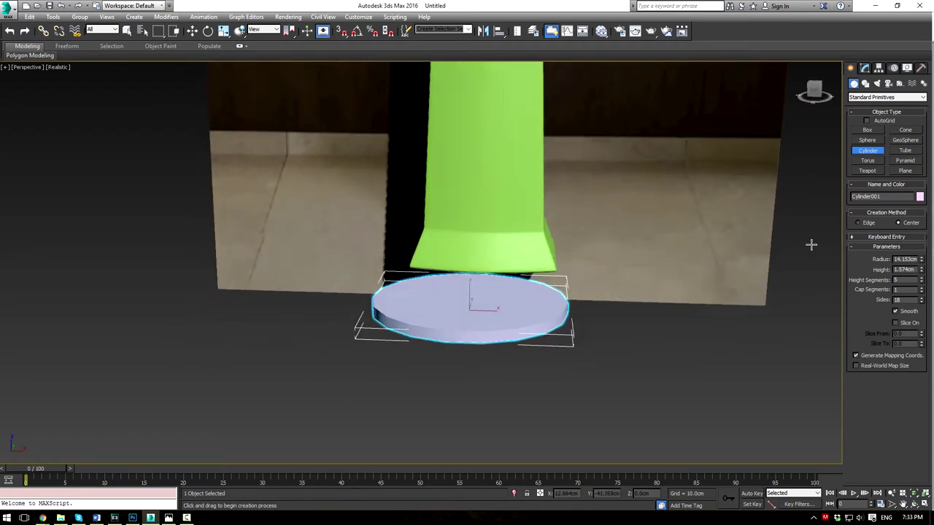
Step: Reduce the cylinder to one height segment, convert it to an Editable Poly and display its edged faces
left_click(866, 68)
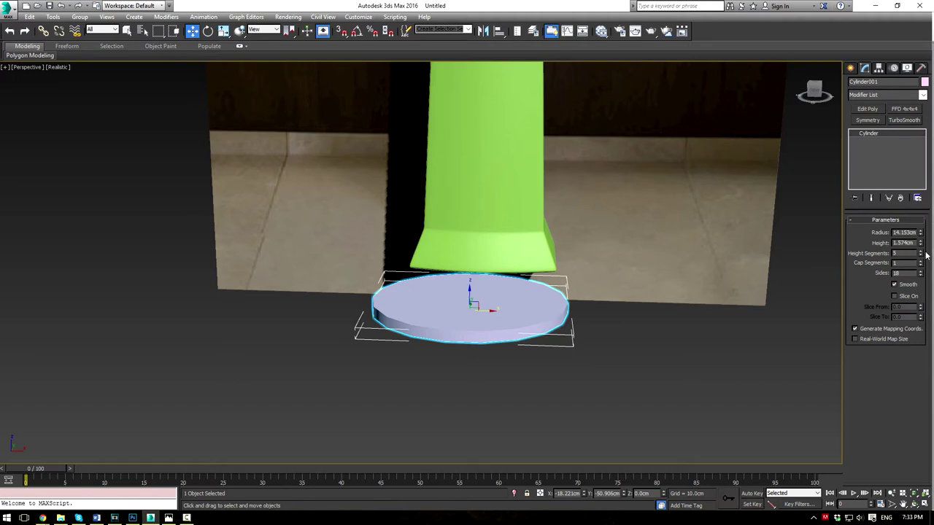
left_click(870, 331)
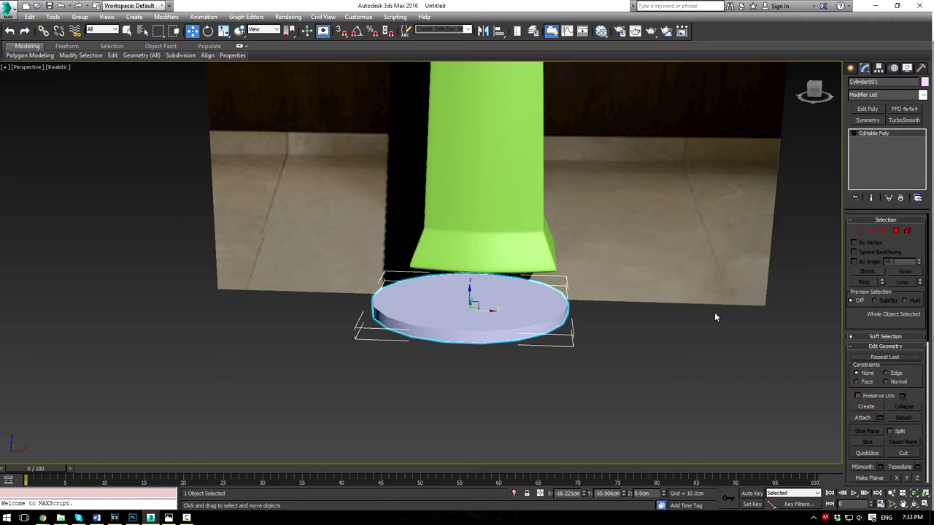
key("F4")
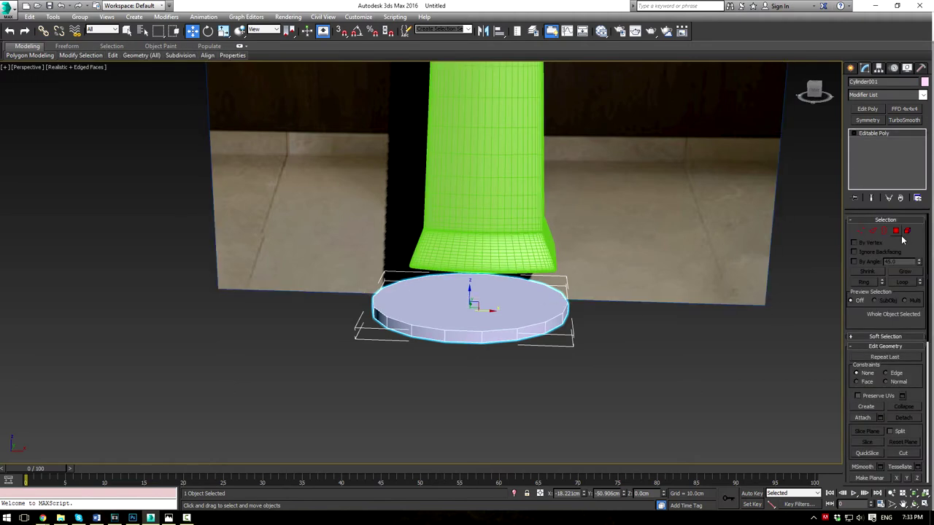
Step: Bevel the cylinder's top polygon upward and inward several times to form a shallow dome
left_click(896, 230)
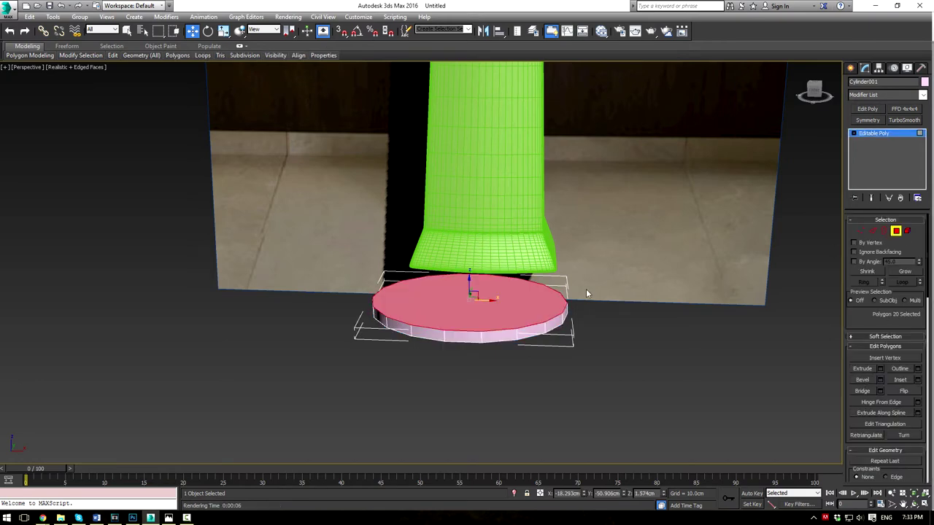
key("r")
left_click_drag(473, 295, 472, 301)
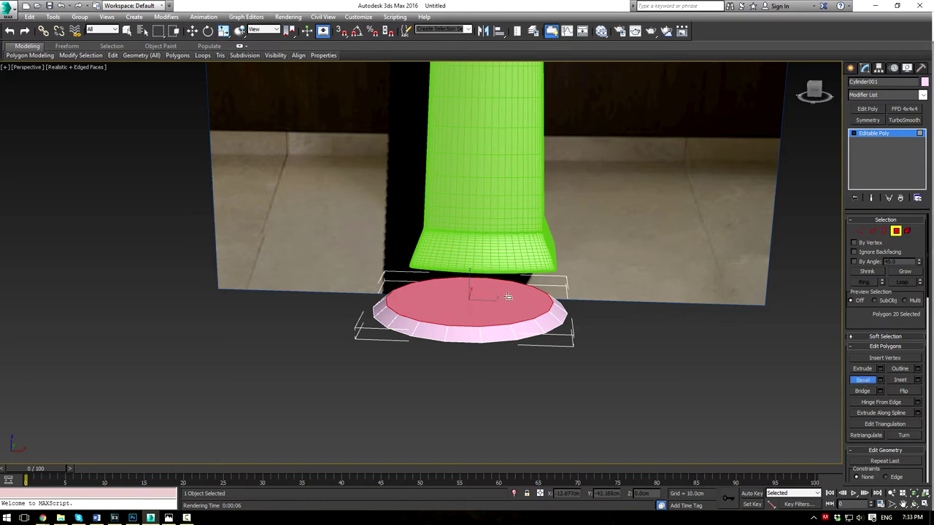
mouse_move(507, 300)
left_mouse_down()
mouse_move(515, 291)
mouse_move(492, 289)
mouse_move(493, 299)
left_mouse_up()
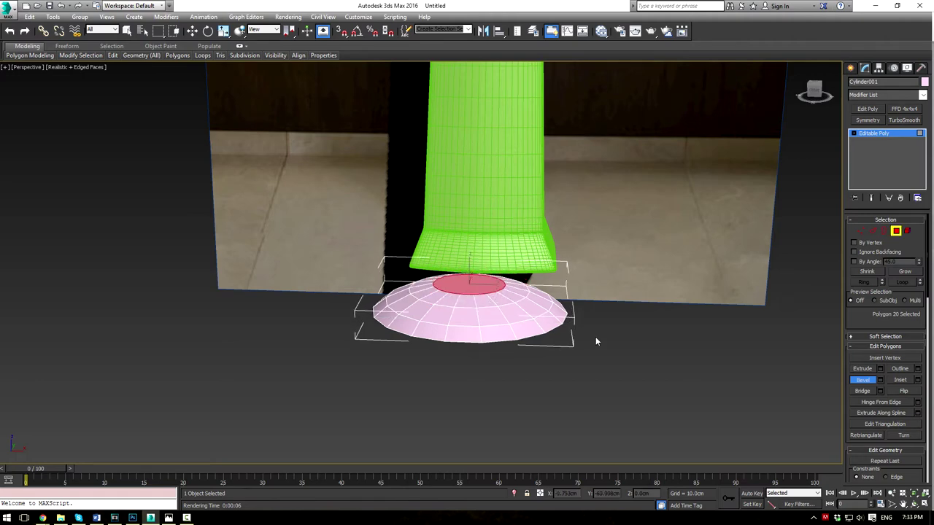
Step: Bevel the dome's underside polygon inward in stages and extend it downward into a narrow cylindrical stem
middle_click_drag(595, 340, 601, 302, "alt")
left_click(524, 307)
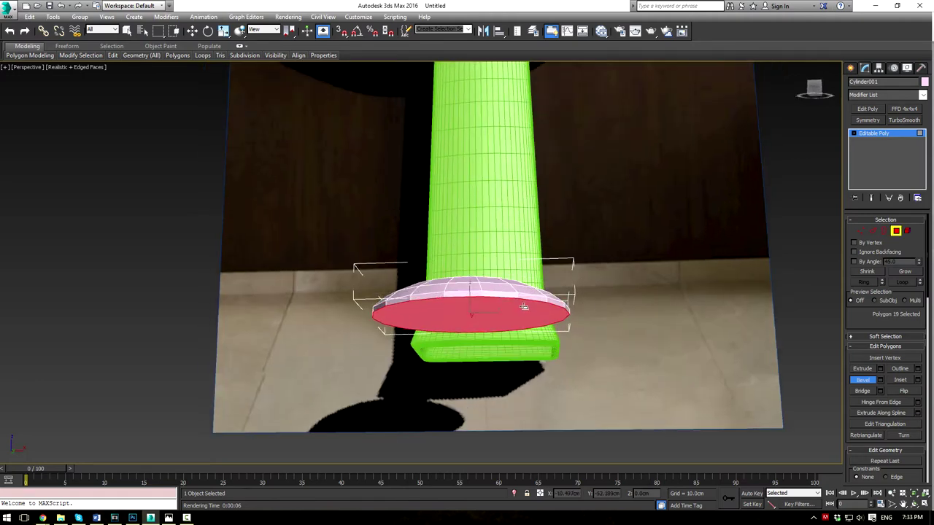
left_click_drag(523, 307, 493, 298)
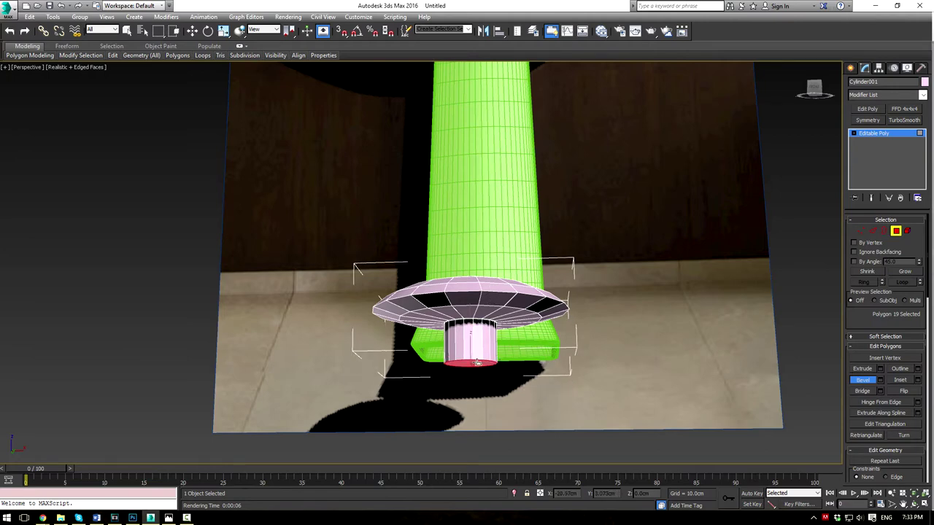
left_click_drag(477, 362, 477, 360)
Step: Try to bevel the stem's bottom polygon outward into a wide flaring base
middle_click_drag(514, 328, 506, 333, "alt")
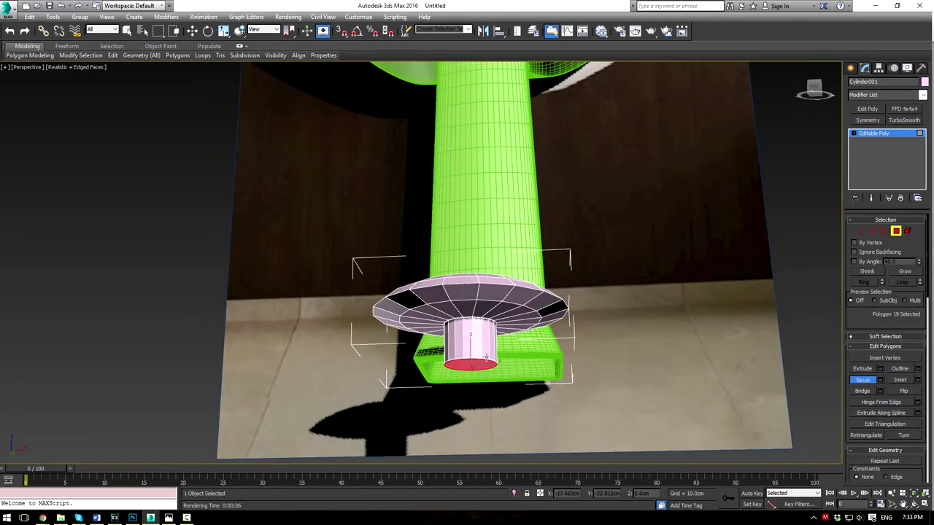
left_click_drag(476, 364, 478, 364)
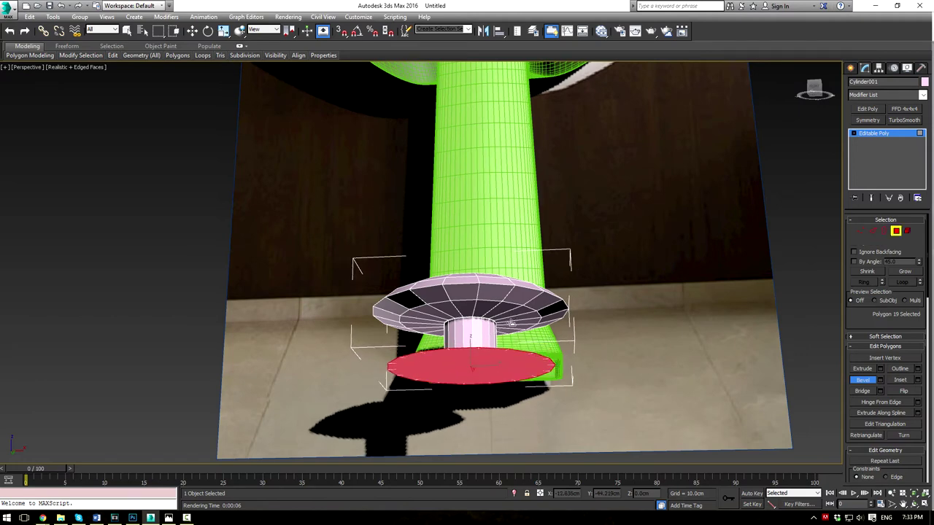
left_click_drag(511, 367, 504, 399)
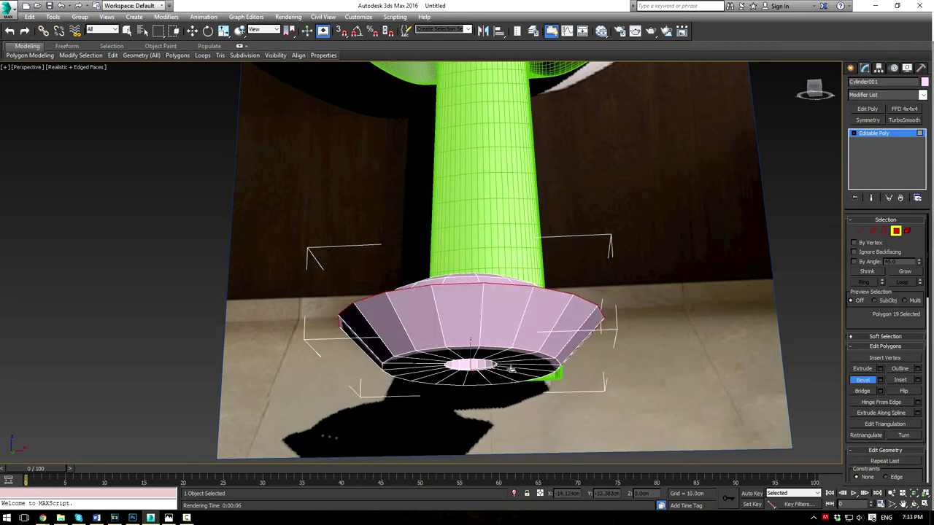
middle_click_drag(514, 367, 594, 332, "alt")
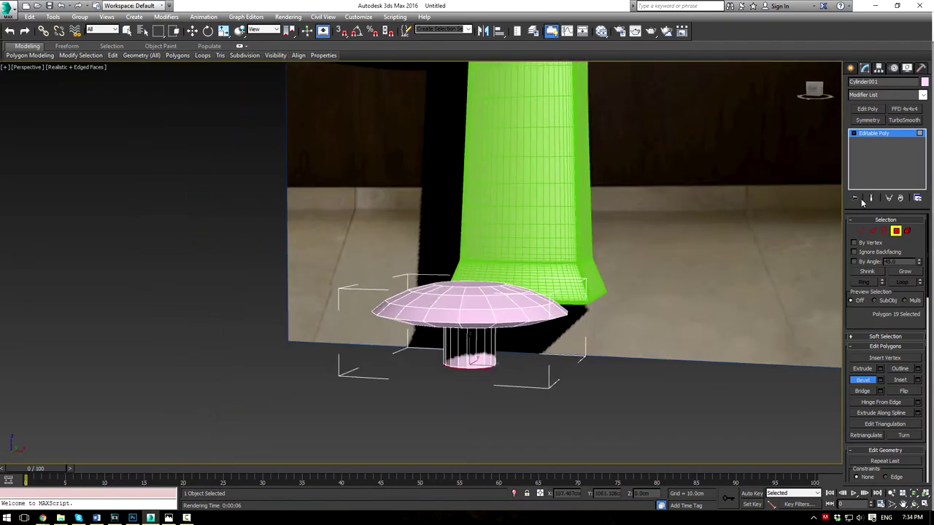
Step: Leave polygon editing and draw a second thin cylinder, about 12.9 cm in radius and 0.34 cm high, in front of the stopper
left_click(887, 132)
left_click(851, 68)
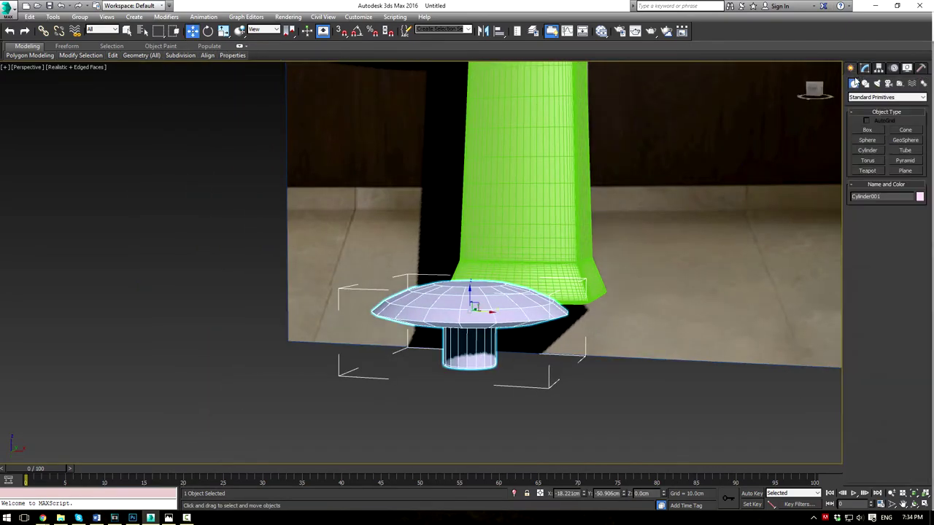
left_click(867, 151)
middle_click_drag(613, 310, 537, 374, "alt")
left_click_drag(468, 385, 529, 438)
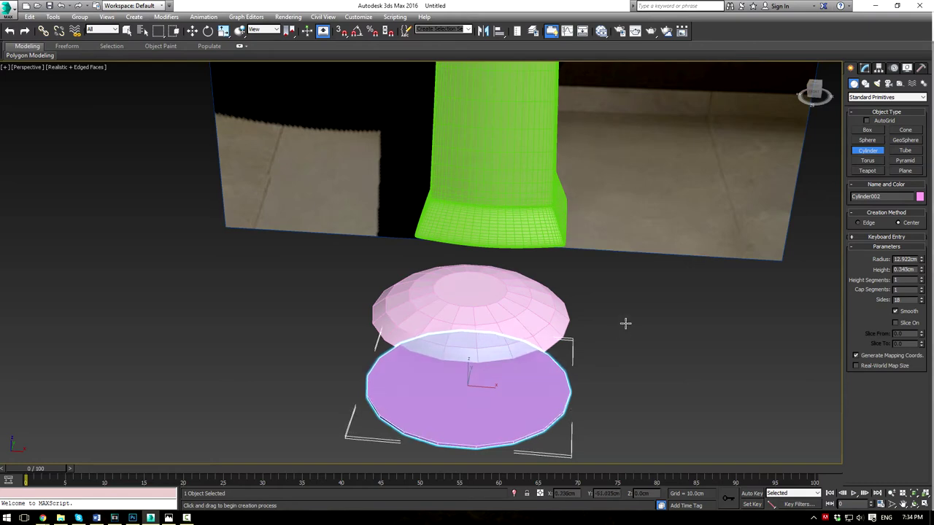
Step: In a wireframe top view, move the thin cylinder so it is centred on the domed stopper
key("t")
middle_click_drag(533, 220, 566, 97)
middle_click_drag(521, 259, 529, 261)
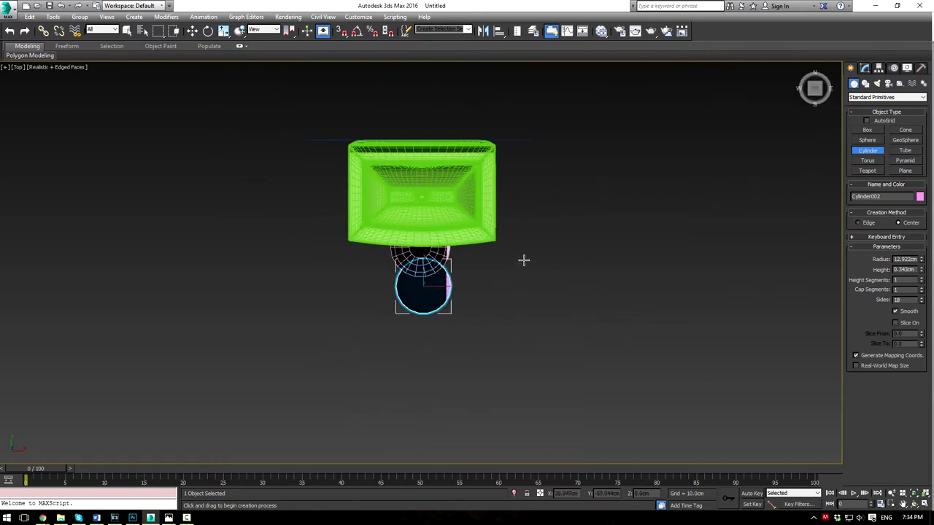
key("F3")
scroll(484, 283, "up", 4)
middle_click_drag(480, 300, 524, 329)
key("w")
left_click_drag(420, 310, 410, 232)
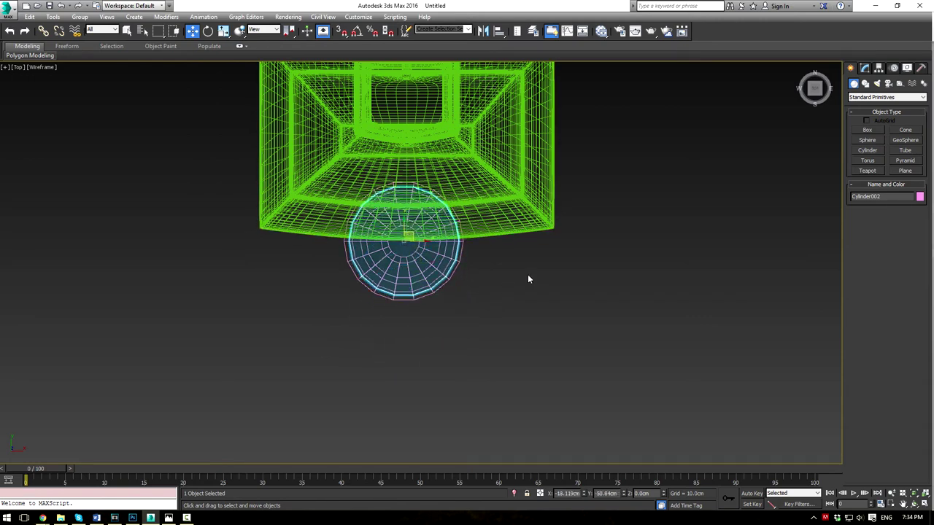
Step: Return to the shaded perspective view and lower the thin cylinder to sit around the stem beneath the dome
key("p")
key("F3")
scroll(479, 292, "up", 3)
middle_click_drag(472, 271, 455, 195, "alt")
left_click_drag(455, 195, 455, 232)
Step: Convert the thin cylinder to an Editable Poly and bevel its top polygon outward past the dome's edge
left_click(864, 68)
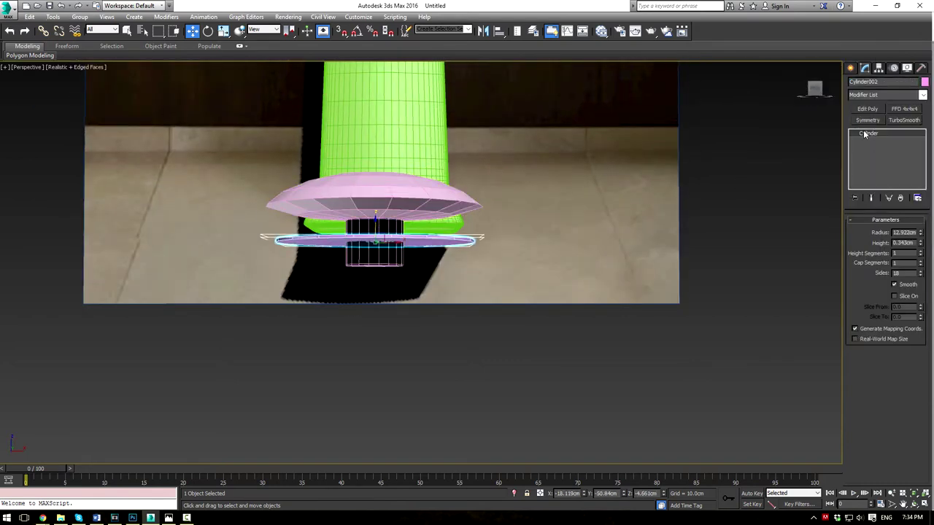
right_click(865, 132)
left_click(888, 195)
left_click(897, 231)
middle_click_drag(555, 216, 530, 252, "alt")
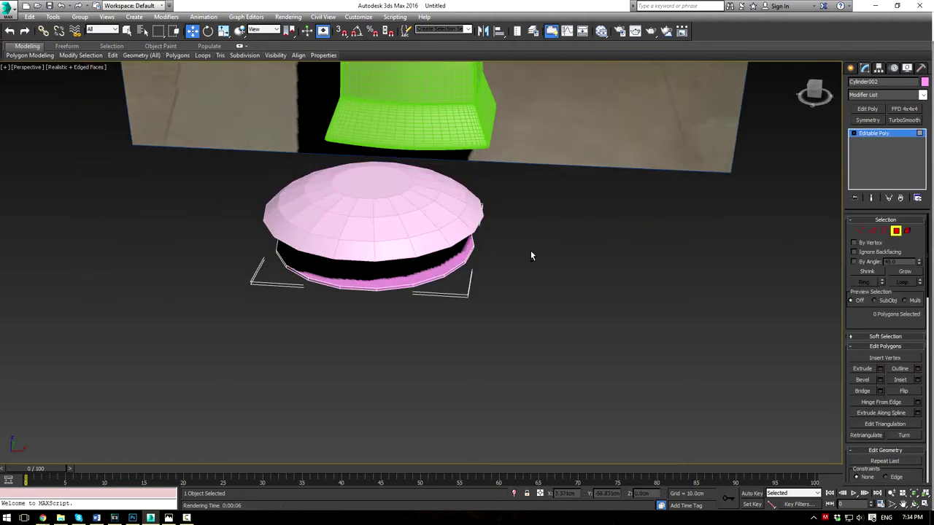
left_click(452, 256)
left_click(860, 380)
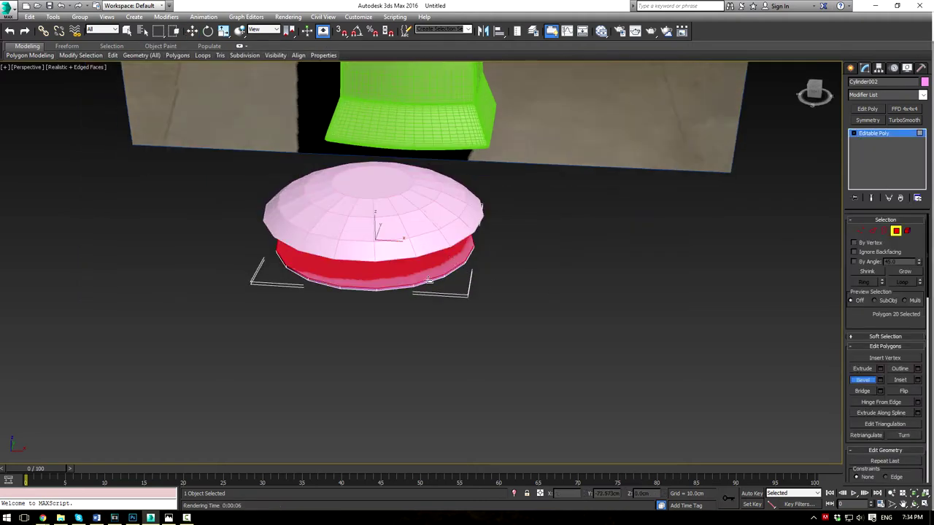
left_click_drag(430, 270, 433, 266)
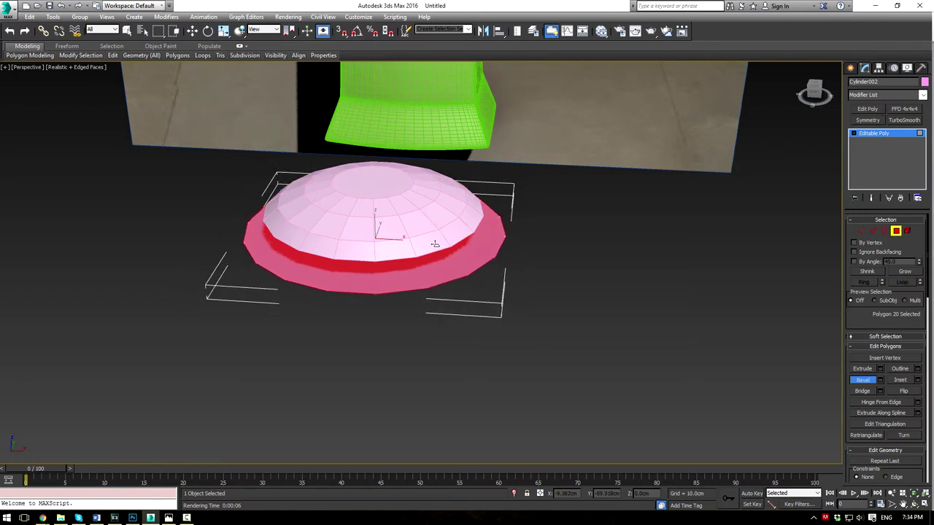
Step: Leave polygon editing and move the flared disc farther down the stem
left_click(874, 133)
middle_click_drag(385, 252, 376, 219, "alt")
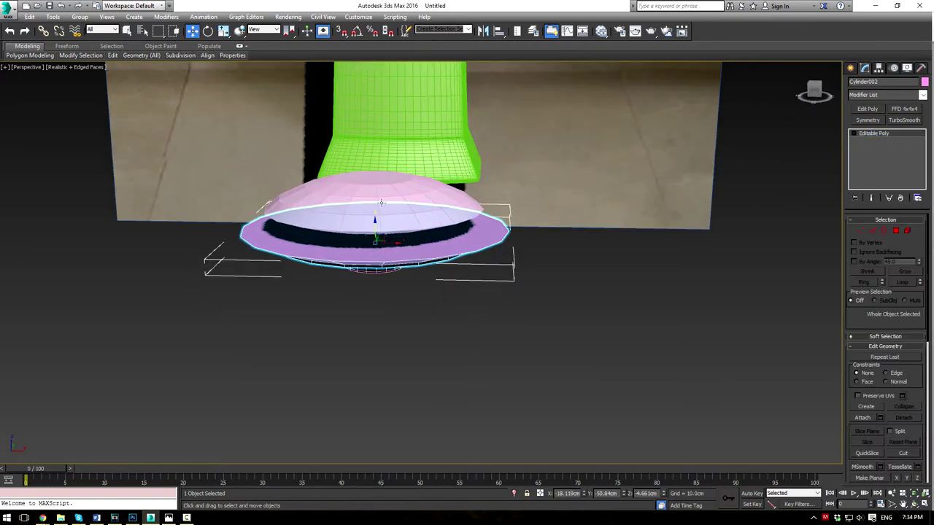
left_click_drag(374, 219, 377, 246)
Step: Bevel the disc's top polygon upward and outward, and back inward and down to form a raised rim around the dome
left_click(895, 231)
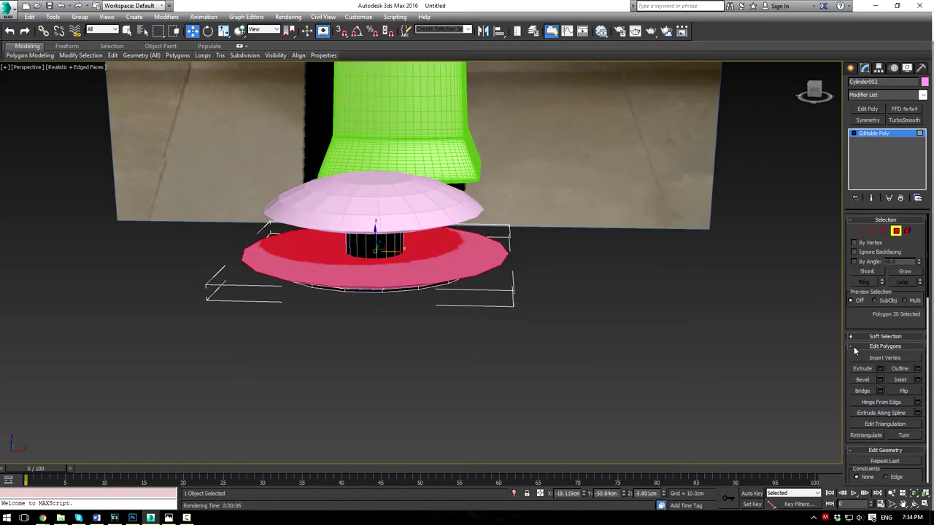
left_click(863, 380)
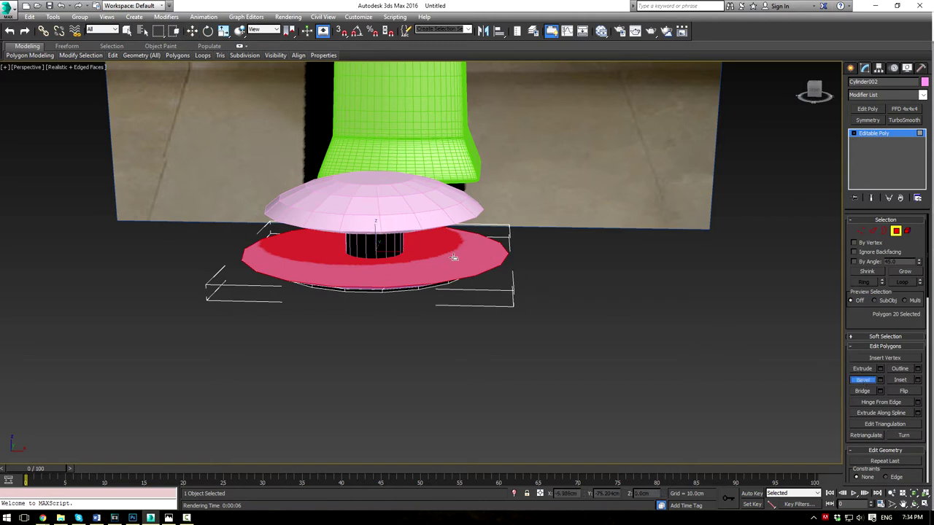
left_click_drag(454, 255, 475, 225)
mouse_move(472, 230)
left_mouse_down()
mouse_move(464, 237)
mouse_move(483, 218)
mouse_move(481, 228)
left_mouse_up()
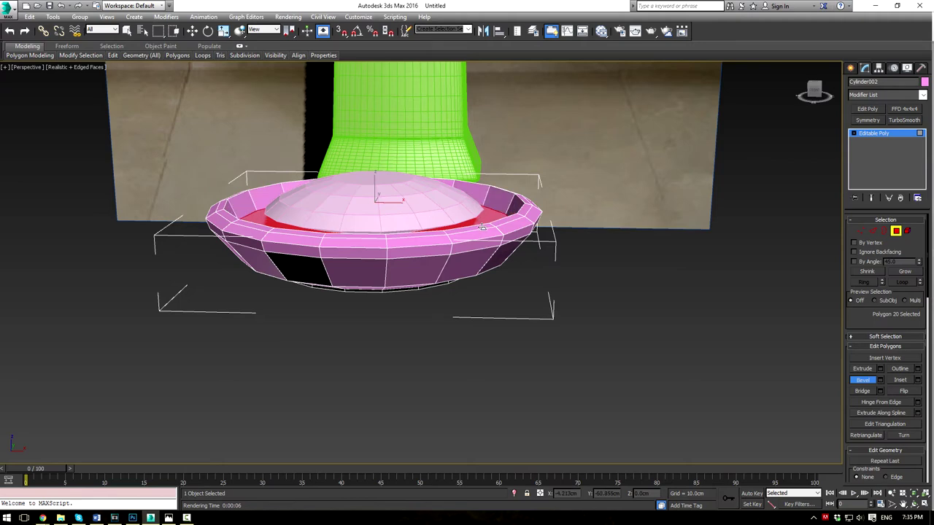
Step: Bevel the polygon inside the rim farther inward and down to form a sloping recess under the dome
middle_click_drag(483, 226, 497, 214, "alt")
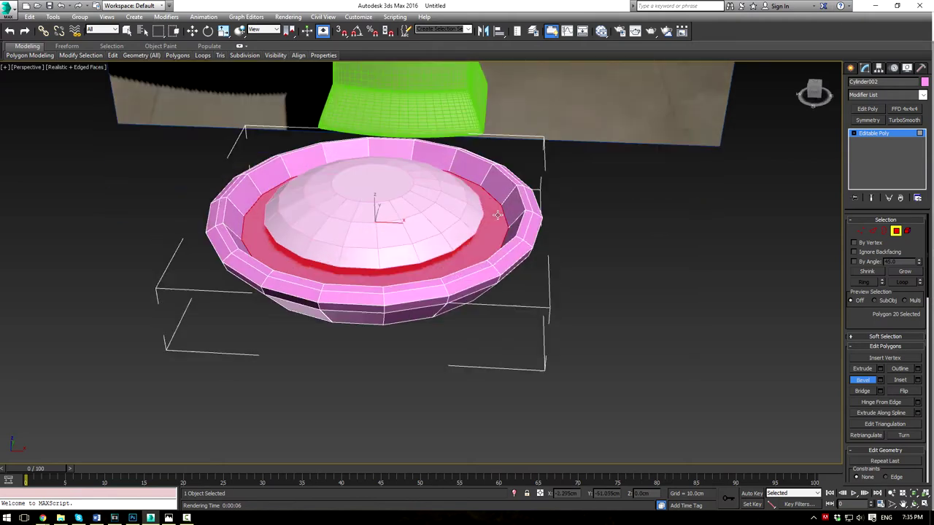
left_click_drag(493, 225, 491, 250)
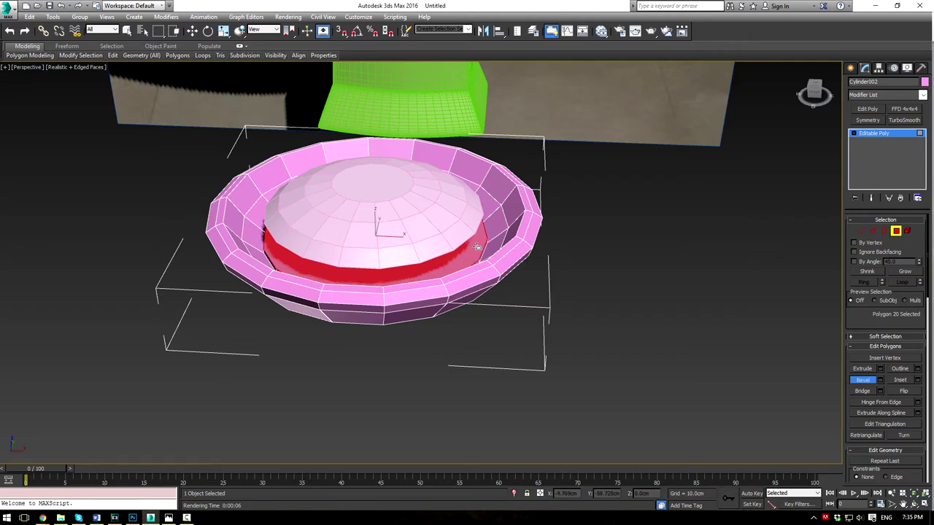
left_click_drag(480, 249, 464, 280)
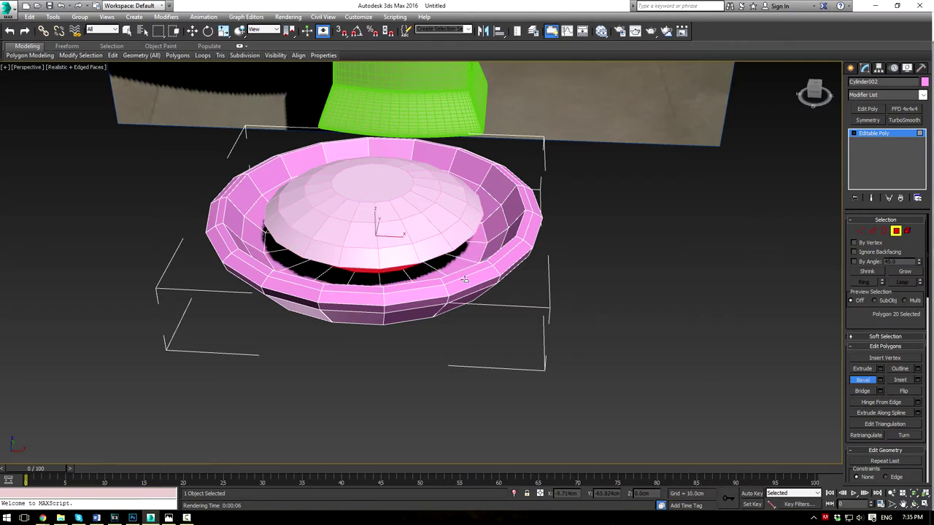
Step: Leave polygon editing and scale the drain ring to about 84% in X and Y for a closer fit around the dome
middle_click_drag(460, 271, 802, 182, "alt")
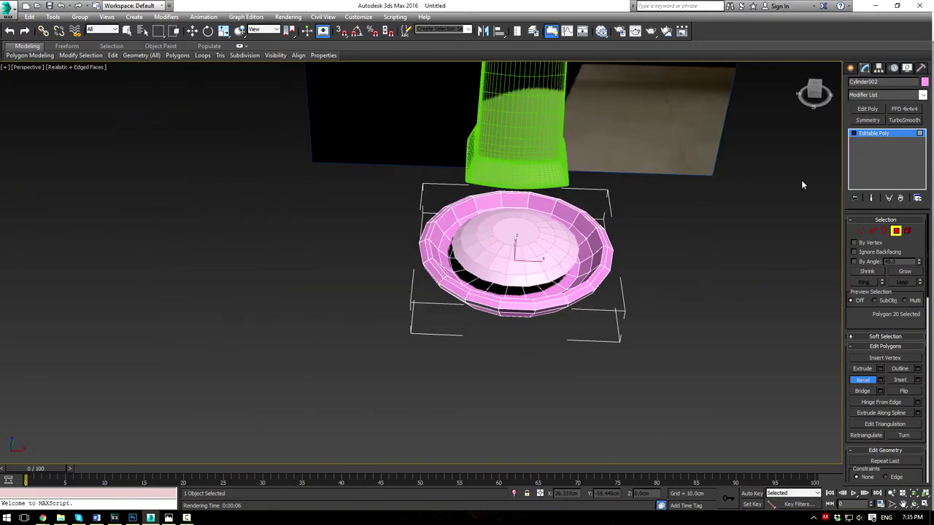
left_click(879, 139)
middle_click_drag(689, 218, 650, 254, "alt")
scroll(608, 283, "up", 3)
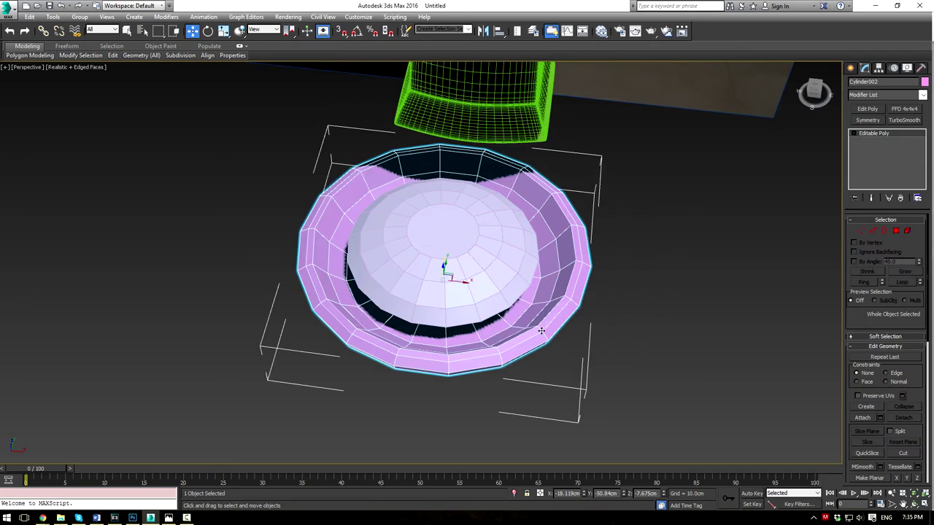
mouse_move(450, 289)
left_mouse_down()
mouse_move(447, 314)
mouse_move(449, 279)
left_mouse_up()
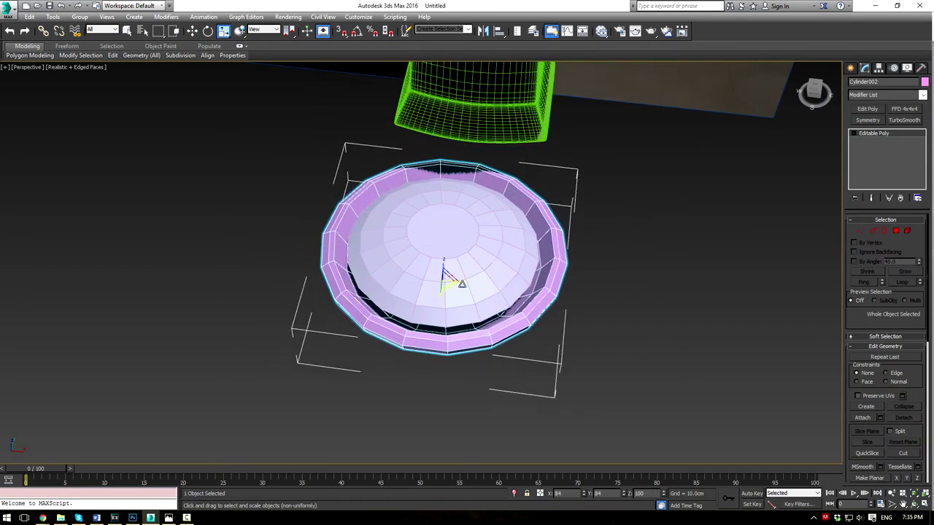
Step: Apply a TurboSmooth modifier to the drain ring
left_click(693, 299)
left_click(546, 226)
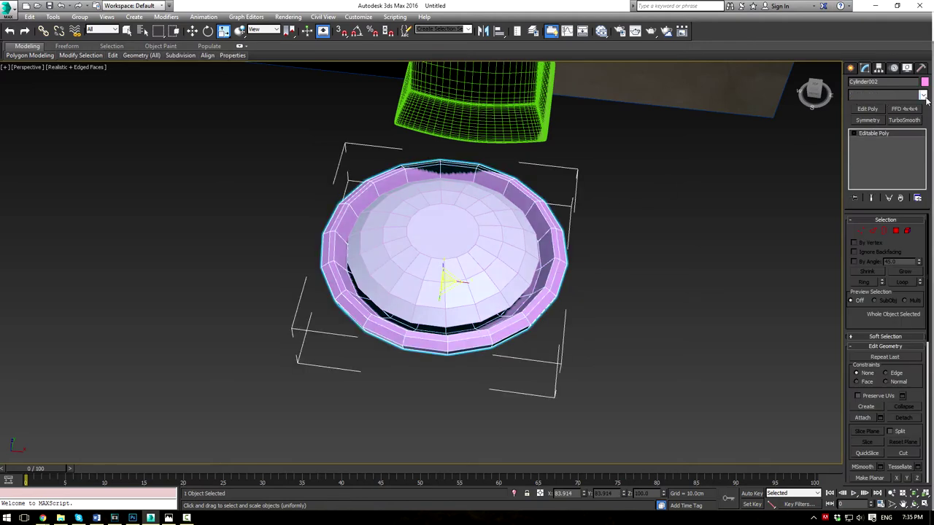
left_click(925, 98)
type("tu")
key("Return")
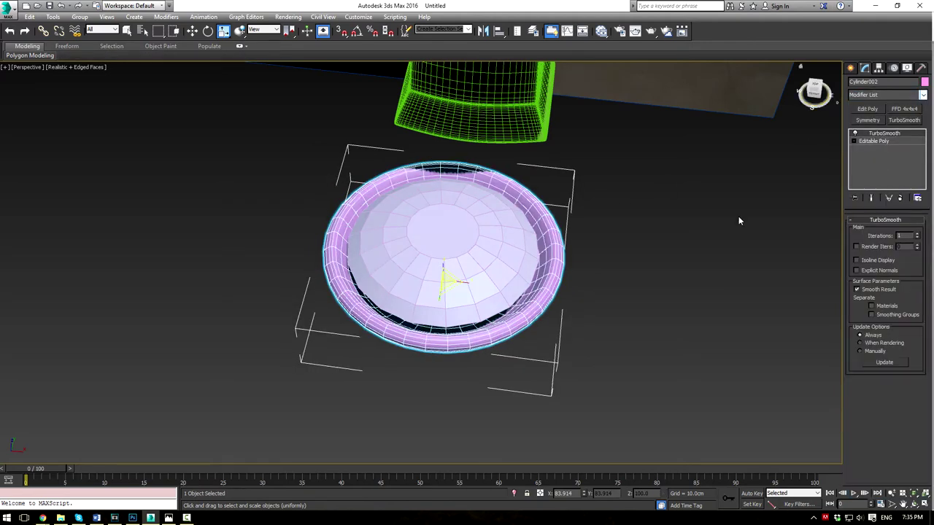
Step: Apply a TurboSmooth modifier to the dome-shaped cylinder inside the drain ring
left_click(738, 220)
left_click(517, 229)
left_click(924, 96)
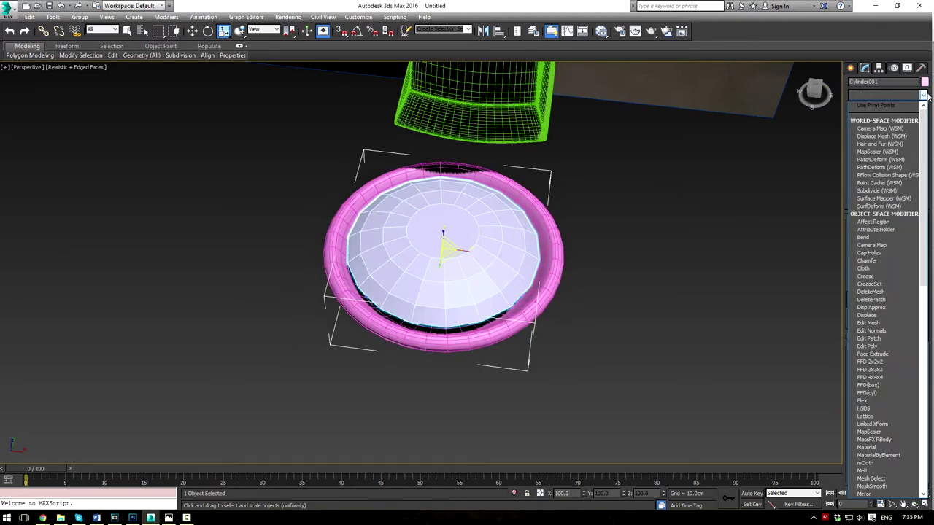
key("t")
key("Return")
left_click(751, 224)
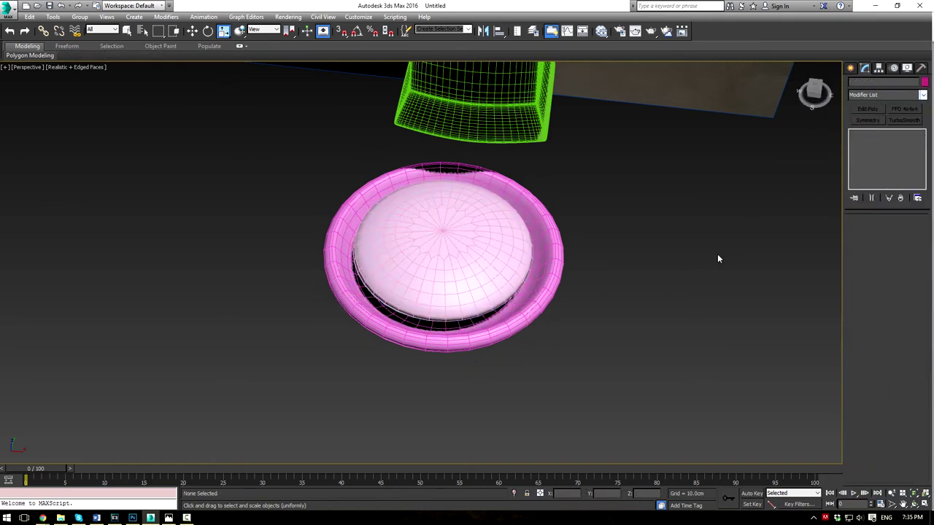
Step: Select the dome and the ring together and raise them about 75 cm from the pedestal's base to the sink bowl's height
scroll(684, 276, "down", 2)
key("F4")
middle_click_drag(638, 270, 542, 290, "alt")
left_click_drag(503, 293, 561, 325)
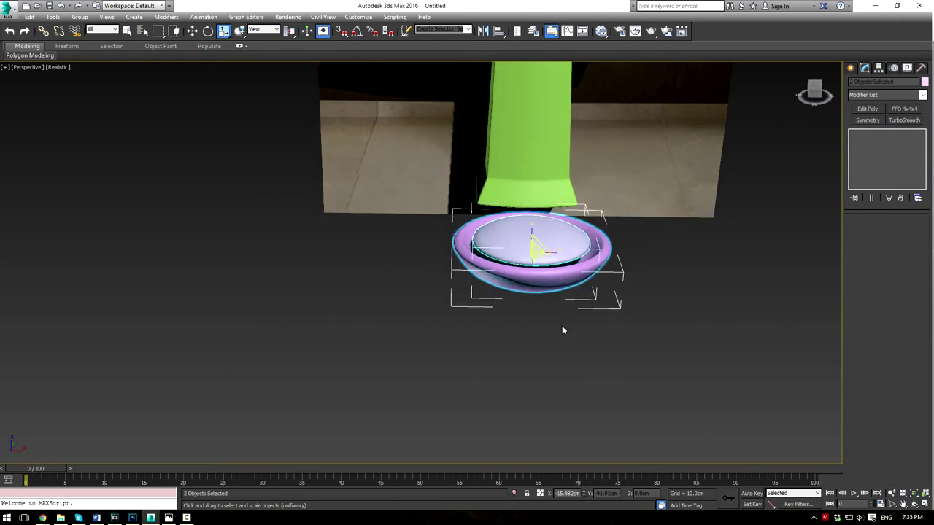
key("f")
key("F3")
scroll(549, 322, "down", 10)
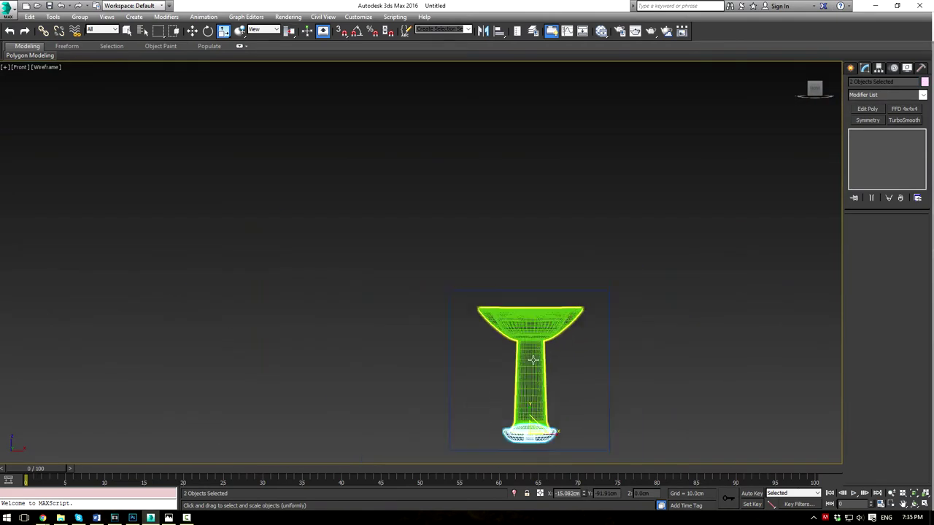
scroll(536, 370, "up", 8)
key("w")
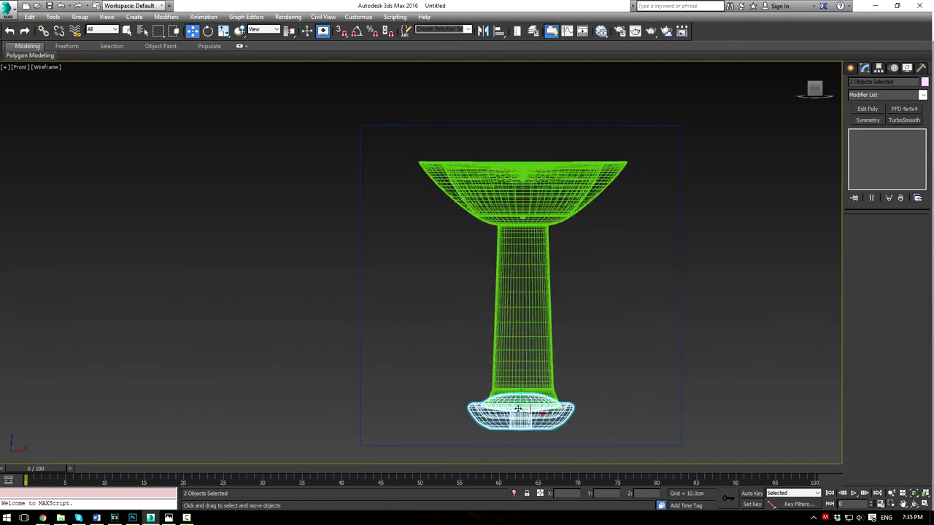
left_click_drag(520, 396, 520, 168)
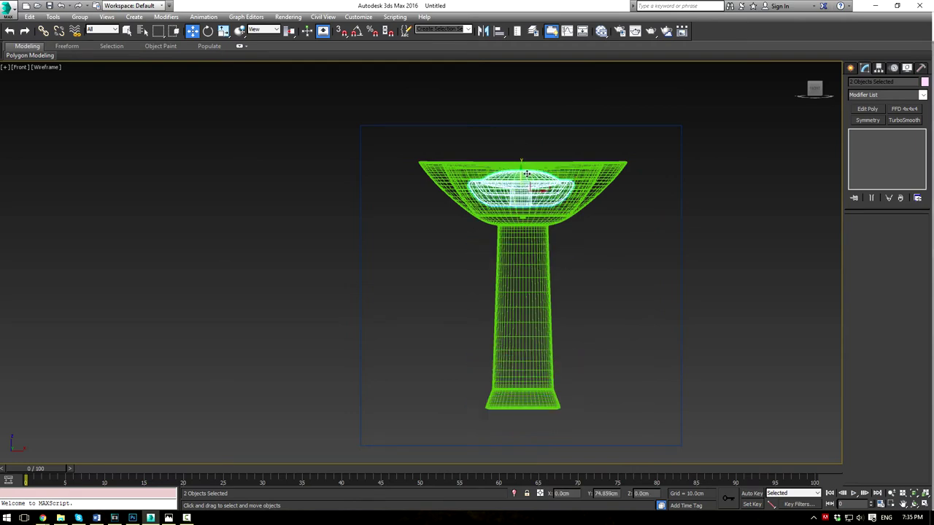
Step: Move both drain pieces back over the sink bowl and scale them down uniformly to drain size
key("alt+w")
middle_click_drag(268, 174, 254, 192)
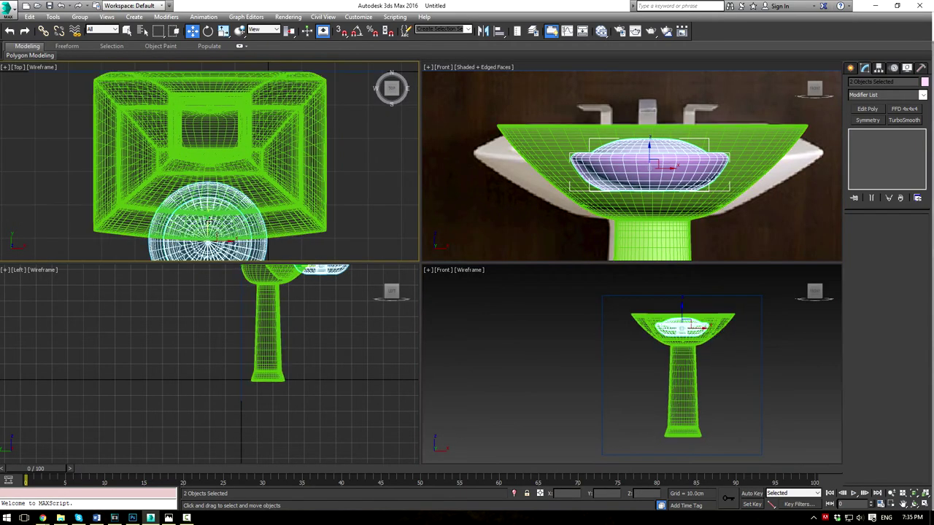
left_click_drag(208, 221, 207, 336)
Step: Move the two drain pieces horizontally along the Y axis toward the drain hole in the bowl's floor
right_click(644, 356)
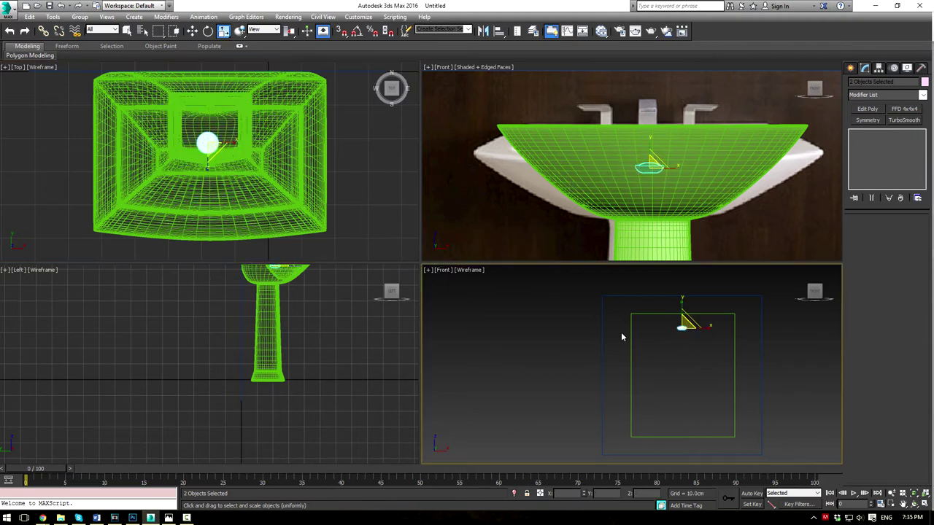
key("p")
scroll(632, 318, "down", 2)
key("alt+w")
middle_click_drag(598, 292, 569, 282, "alt")
scroll(511, 208, "up", 5)
middle_click_drag(511, 208, 587, 279)
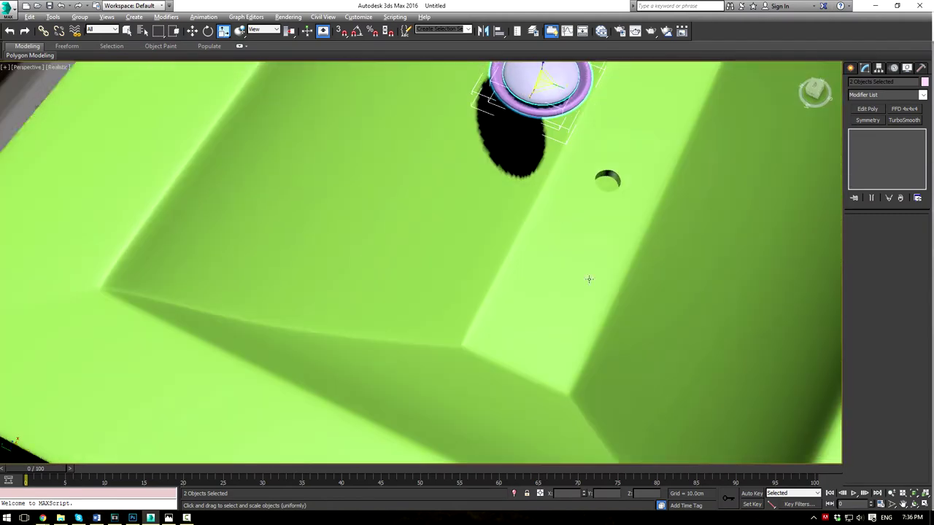
middle_click_drag(531, 256, 460, 318)
key("w")
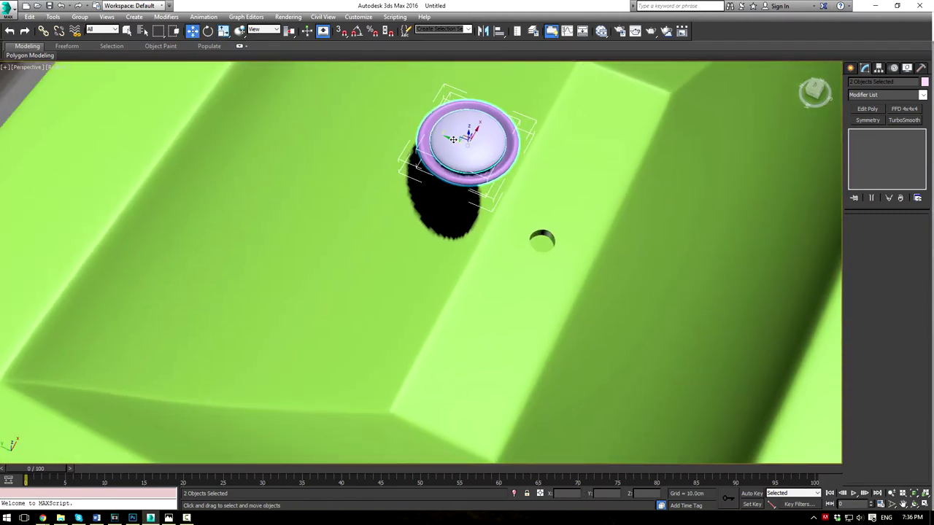
left_click_drag(453, 139, 553, 168)
Step: Isolate the two drain pieces and lower them toward the bowl's floor
key("alt+w")
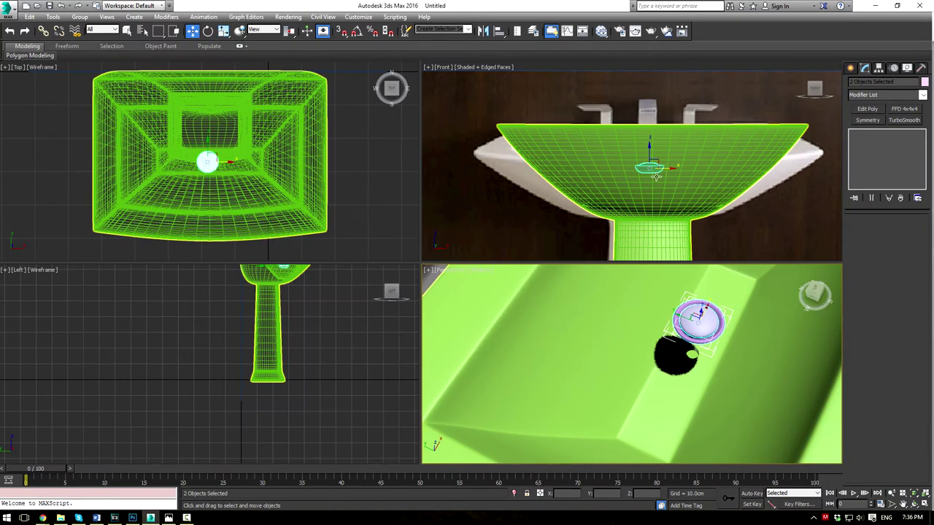
scroll(656, 177, "up", 5)
key("F3")
key("alt+q")
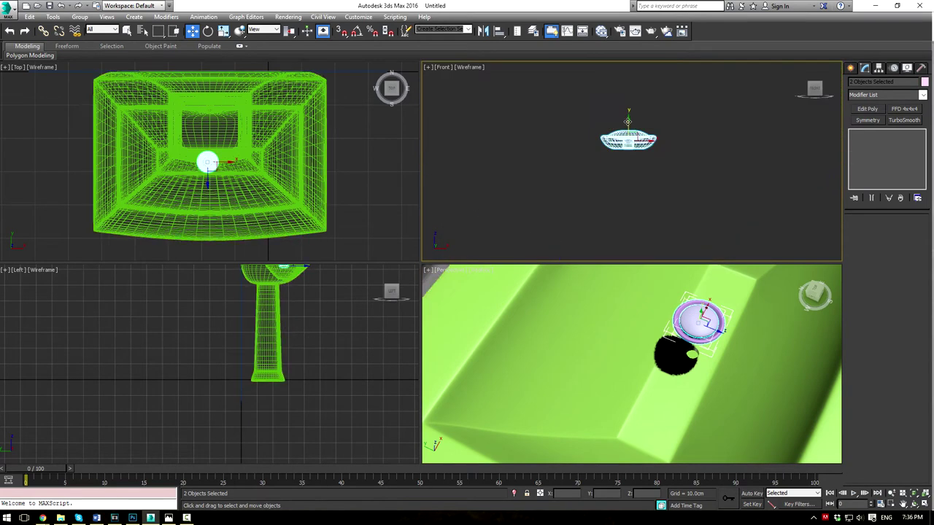
left_click_drag(629, 140, 629, 209)
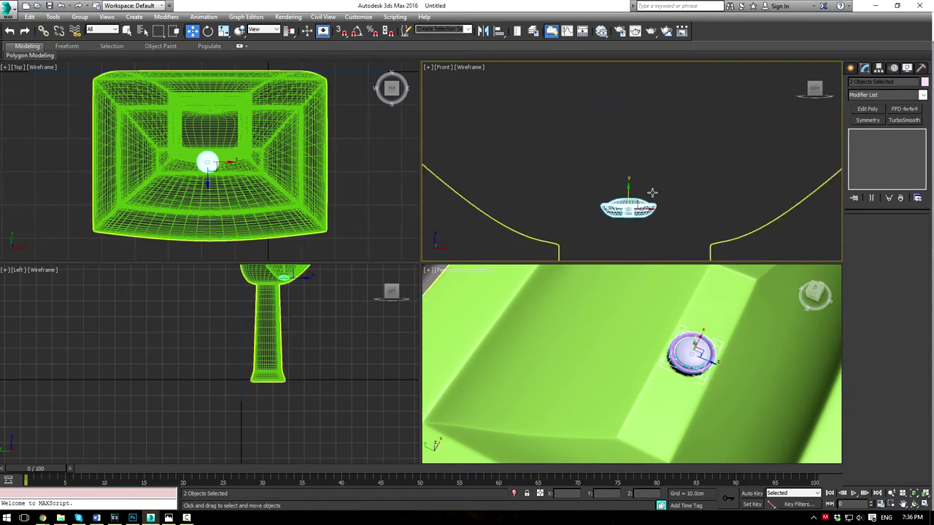
Step: End the isolation and seat the two drain pieces in the basin's drain hole, centred on it
scroll(652, 192, "up", 5)
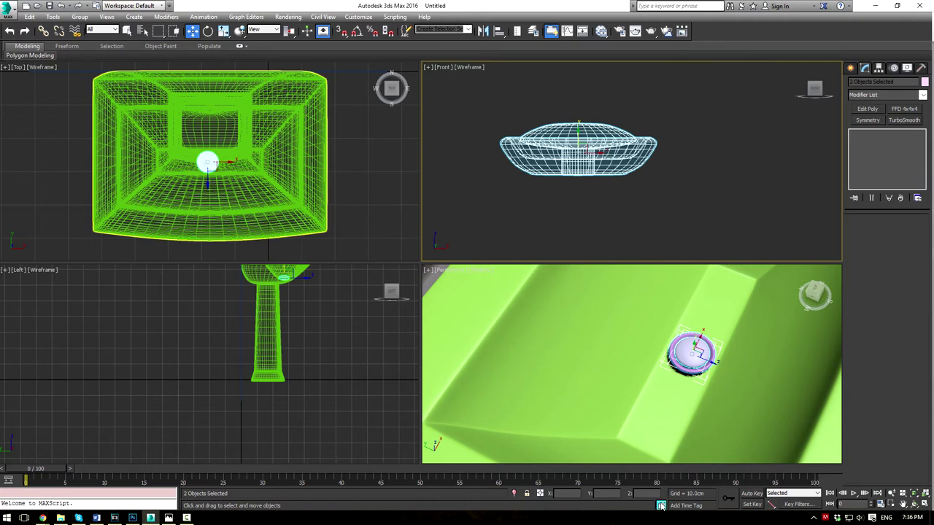
left_click(660, 505)
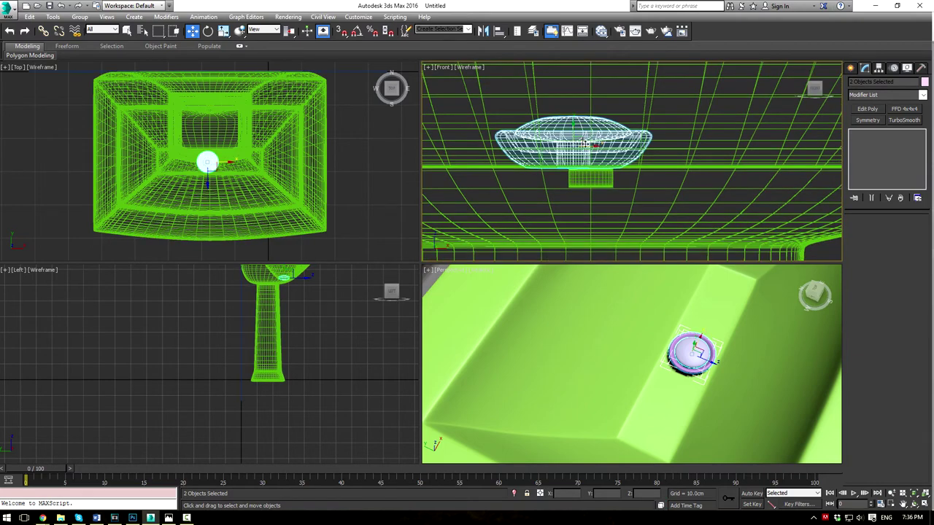
left_click_drag(585, 144, 595, 164)
Step: Select the sink basin and activate vertex editing with the drain hole's vertices selected, showing the perspective view in wireframe
left_click(721, 377)
mouse_move(721, 377)
middle_mouse_down("alt")
mouse_move(674, 394)
mouse_move(716, 355)
mouse_move(710, 362)
middle_mouse_up("alt")
scroll(699, 375, "up", 3)
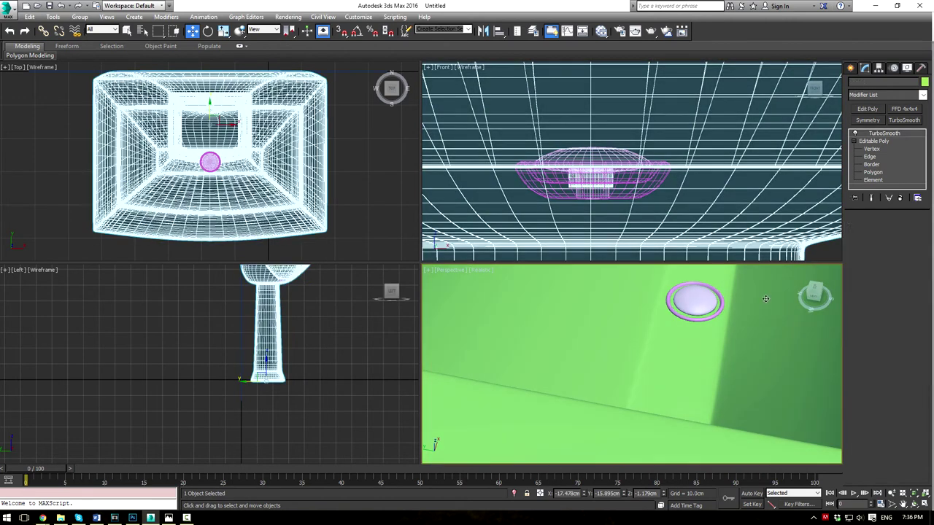
left_click(877, 172)
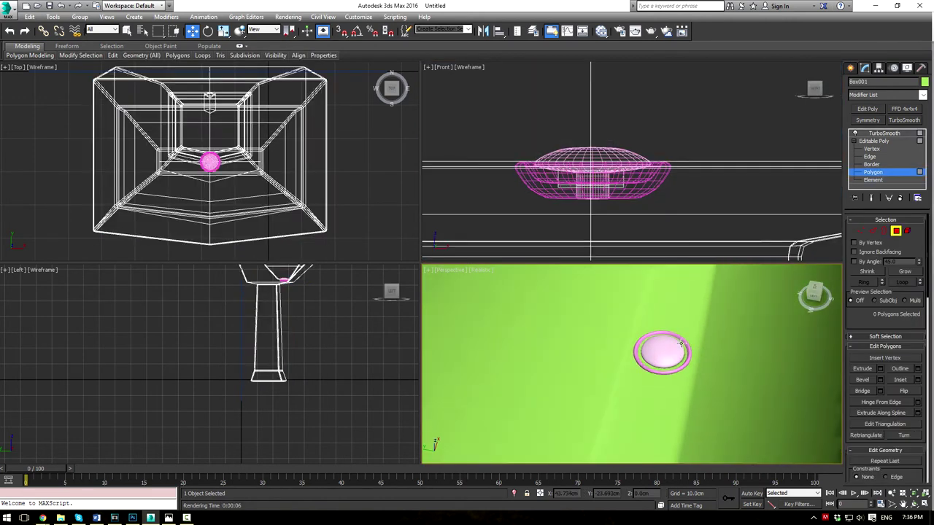
key("F3")
left_click(705, 308)
key("F3")
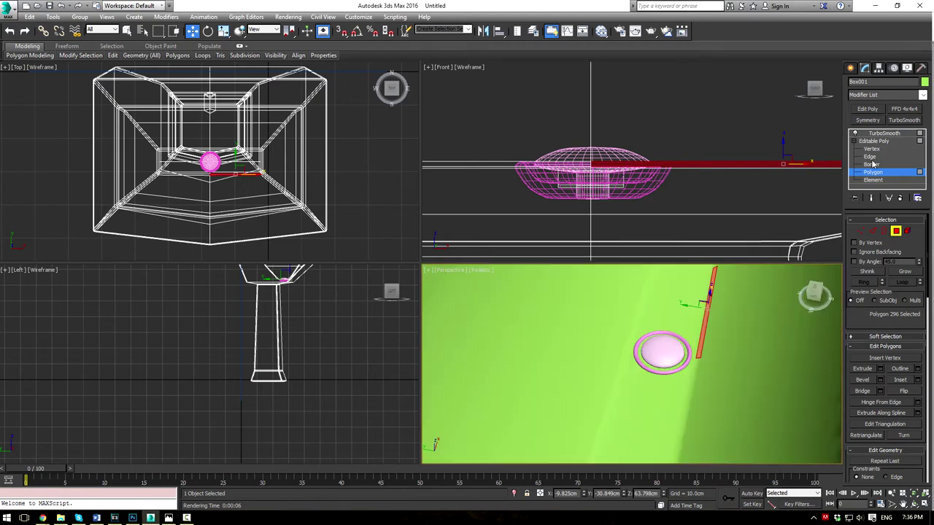
left_click(872, 149)
key("F3")
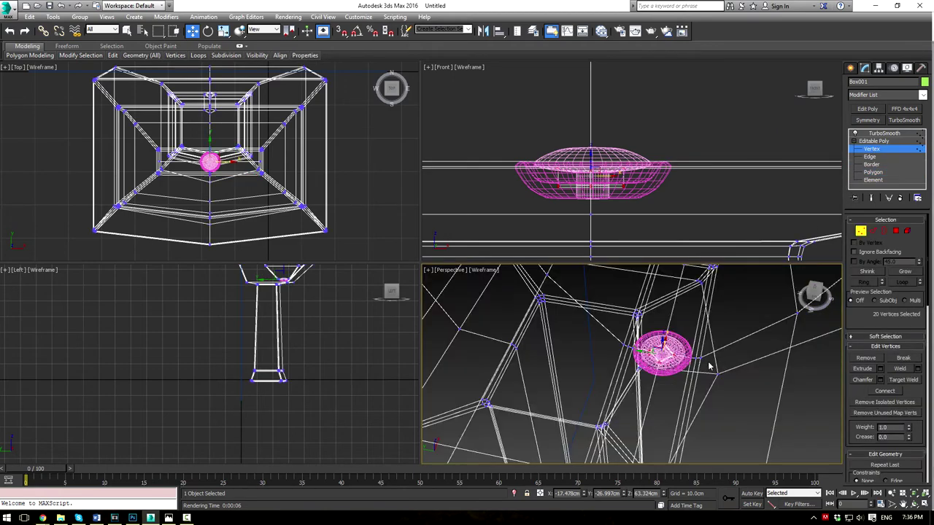
Step: Scale the drain hole's vertices outward in the horizontal plane to widen the hole, and return to the TurboSmooth level
scroll(707, 361, "up", 5)
middle_click_drag(500, 327, 539, 320, "alt")
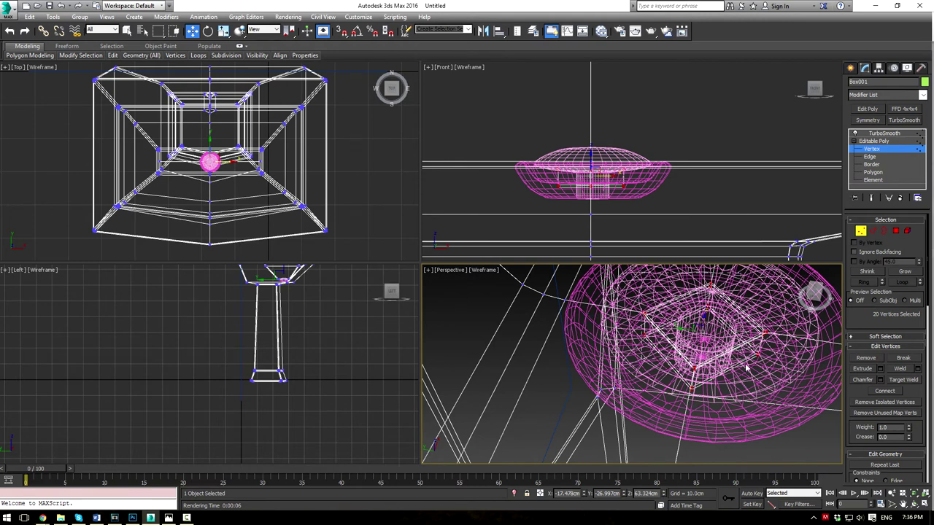
key("r")
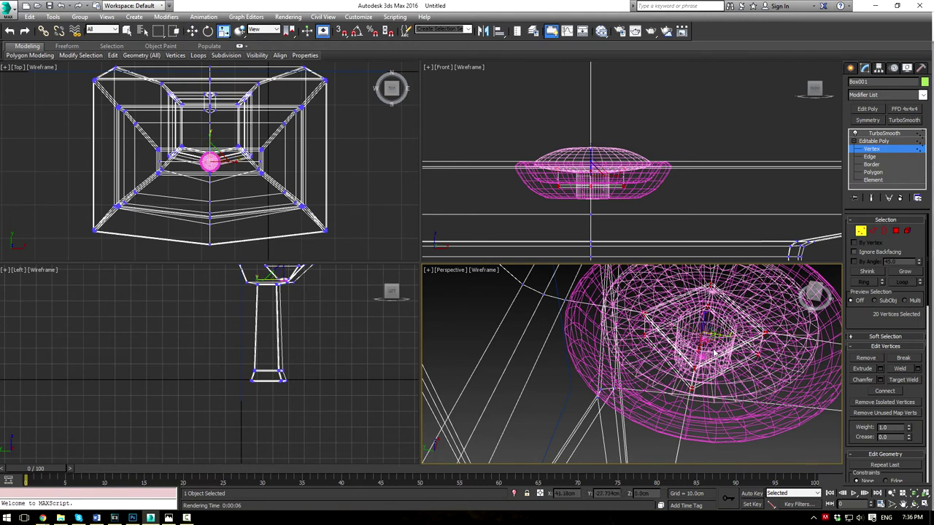
left_click_drag(711, 338, 755, 376)
left_click(884, 133)
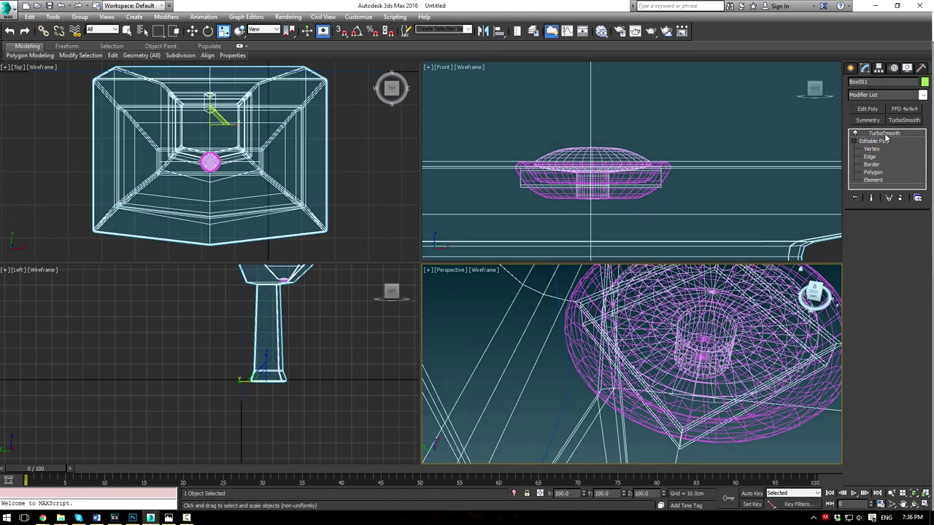
Step: Check the shaded drain hole, enlarge its vertices further to about 126% horizontally, and return to the TurboSmooth level
key("F3")
scroll(674, 333, "down", 5)
scroll(682, 334, "up", 5)
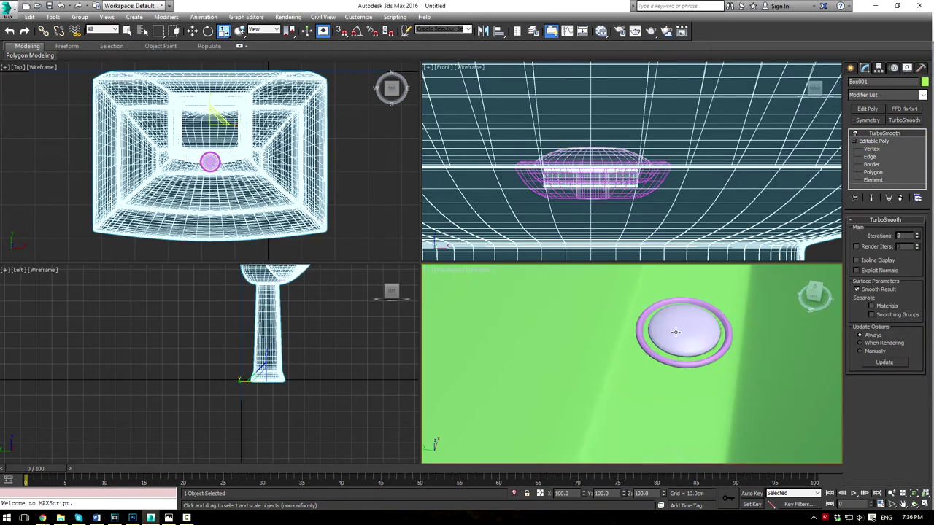
scroll(698, 335, "down", 1)
scroll(702, 337, "down", 5)
middle_click_drag(708, 340, 651, 368)
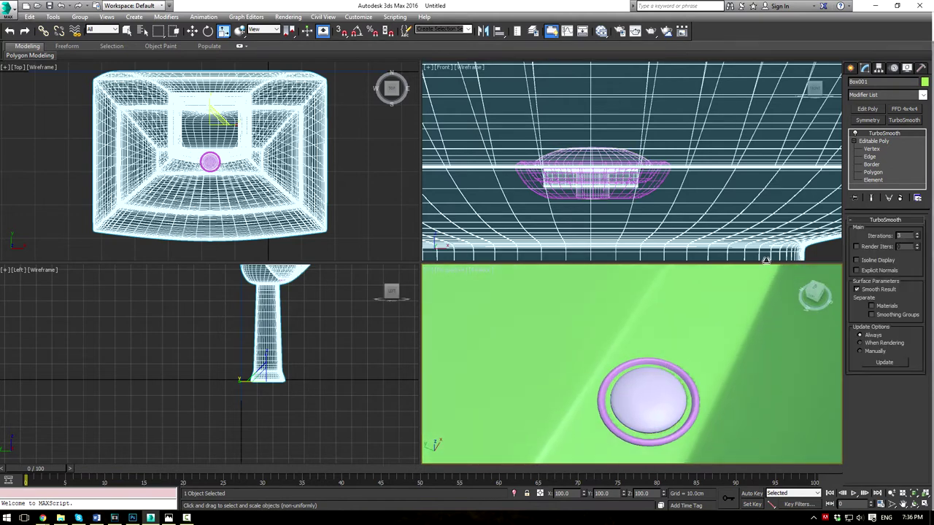
left_click(872, 150)
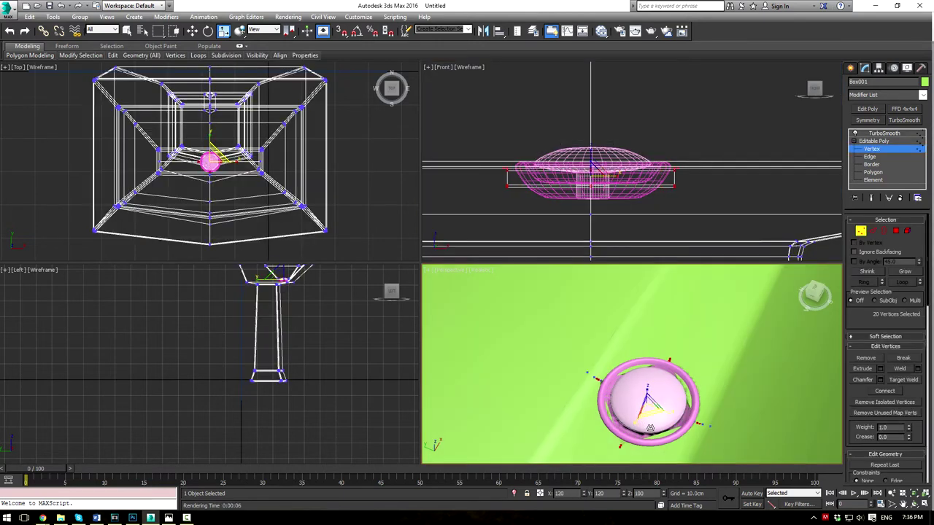
left_click_drag(656, 421, 658, 424)
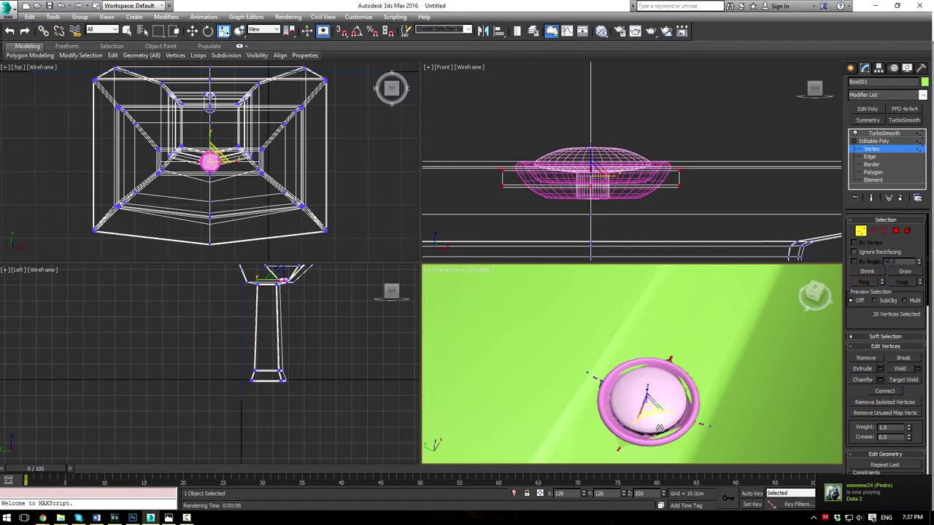
left_click(883, 133)
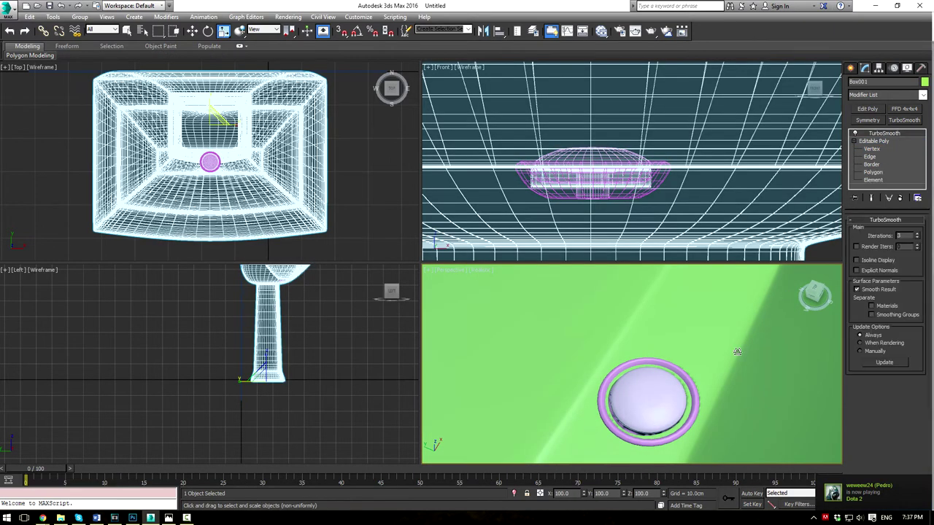
Step: Select the drain ring and the dome together and raise them above the drain hole
key("alt+w")
scroll(629, 326, "down", 6)
mouse_move(630, 325)
middle_mouse_down("alt")
mouse_move(575, 315)
mouse_move(559, 332)
mouse_move(625, 316)
middle_mouse_up("alt")
scroll(625, 317, "up", 8)
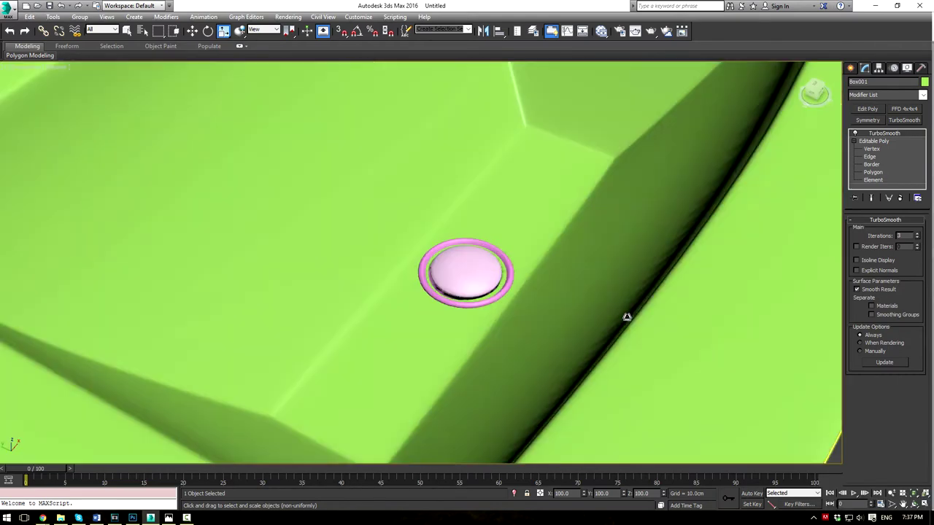
middle_click_drag(520, 272, 558, 281)
left_click(557, 281)
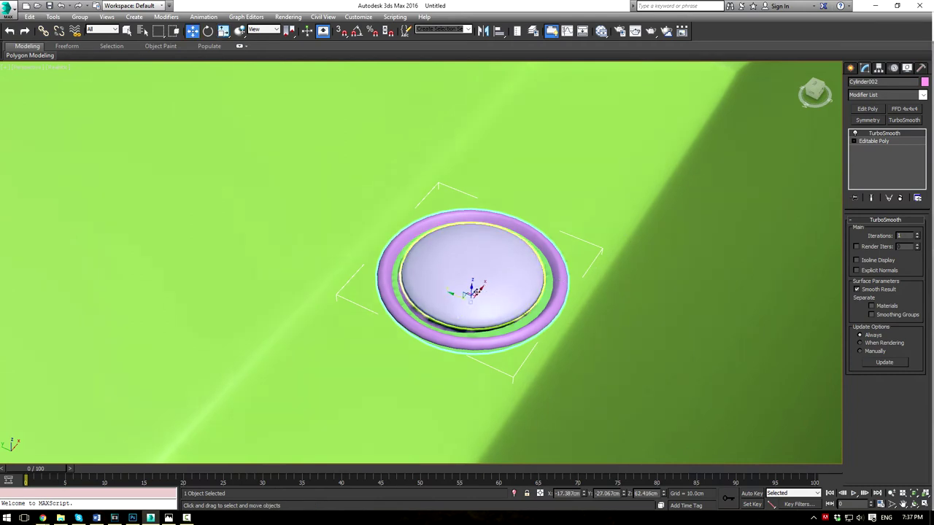
left_click(473, 268, "ctrl")
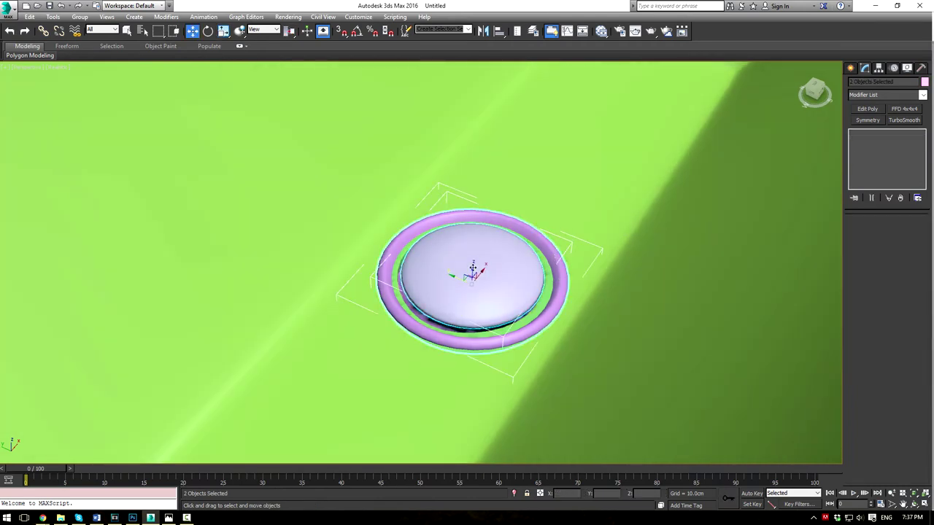
left_click_drag(472, 264, 538, 181)
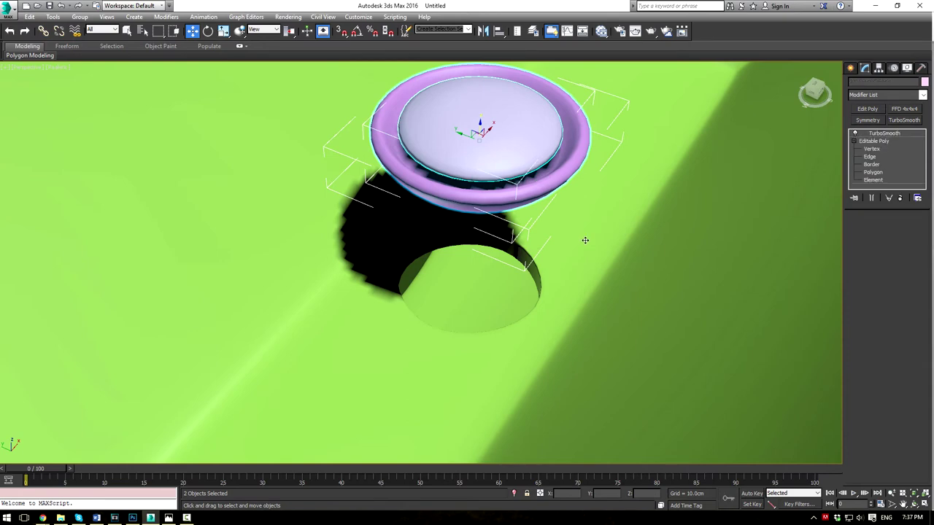
Step: Select the drain plug alone and raise it about 3 cm, clear of the drain ring
left_click(591, 264)
middle_click_drag(591, 265, 615, 246, "alt")
scroll(602, 271, "down", 7)
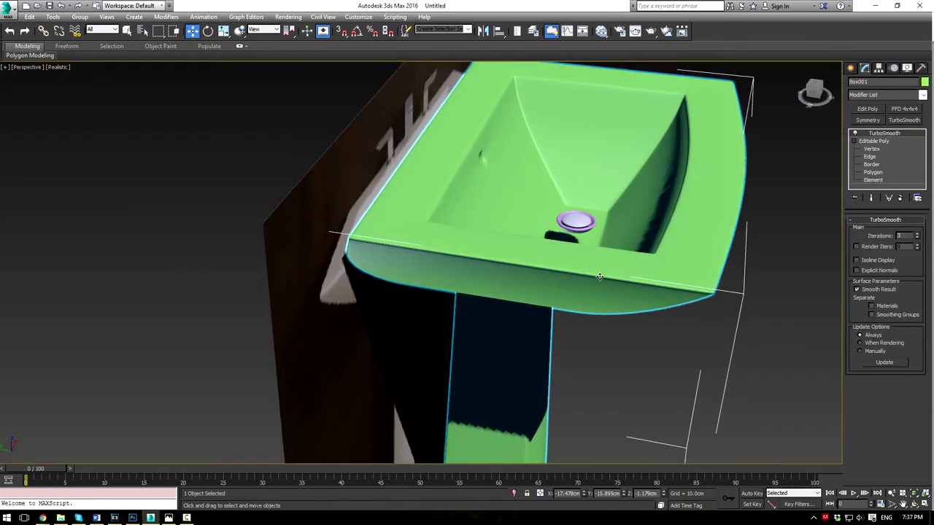
middle_click_drag(600, 277, 621, 319, "alt")
left_click(581, 250)
key("z")
scroll(573, 296, "down", 5)
scroll(573, 296, "down", 5)
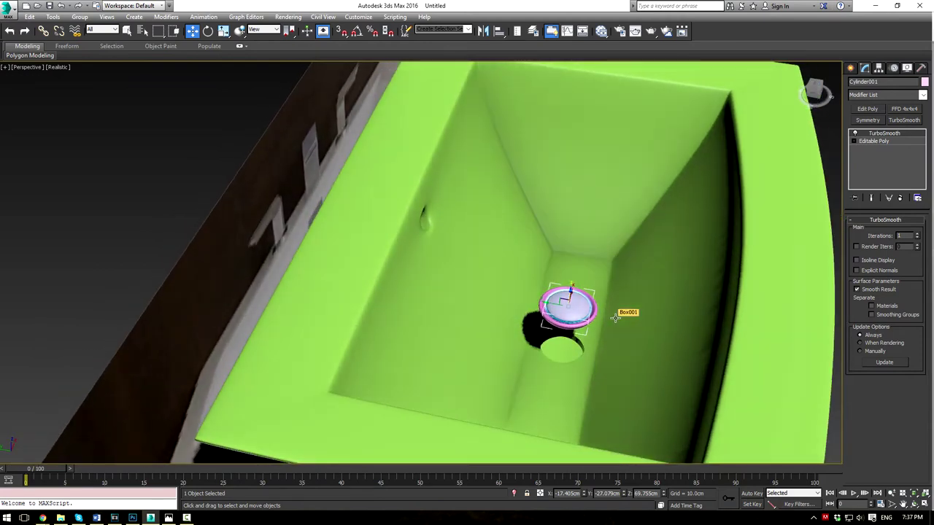
scroll(592, 360, "up", 5)
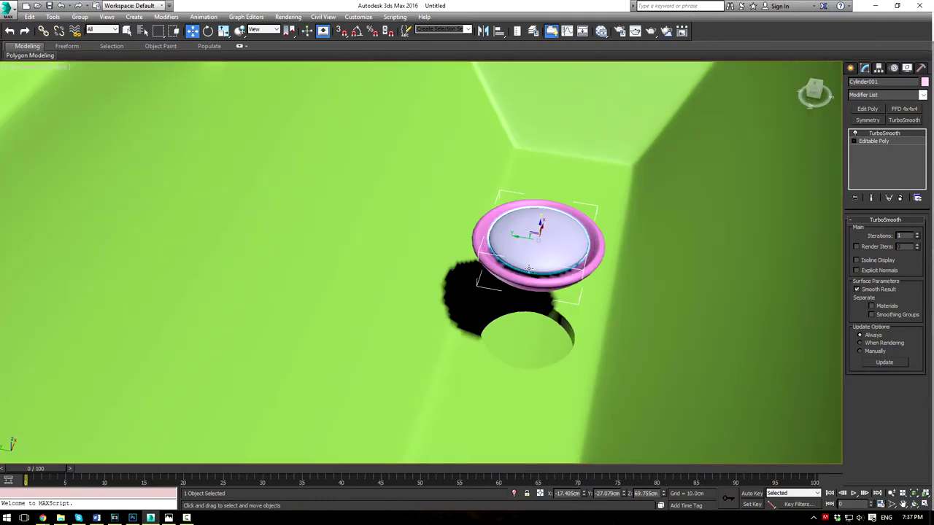
left_click_drag(538, 227, 534, 318)
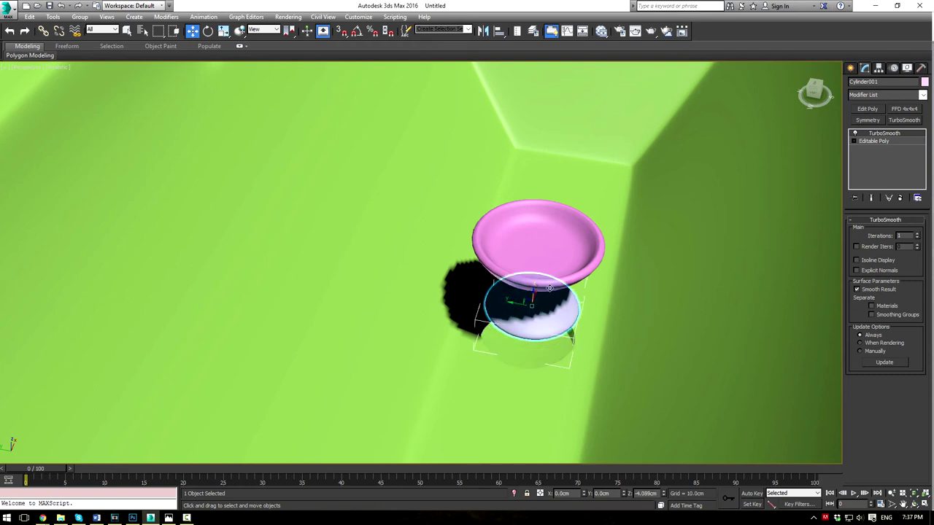
left_click_drag(570, 238, 575, 198)
Step: Lower the drain ring onto the basin's drain hole and set the plug down inside the ring
left_click(547, 241)
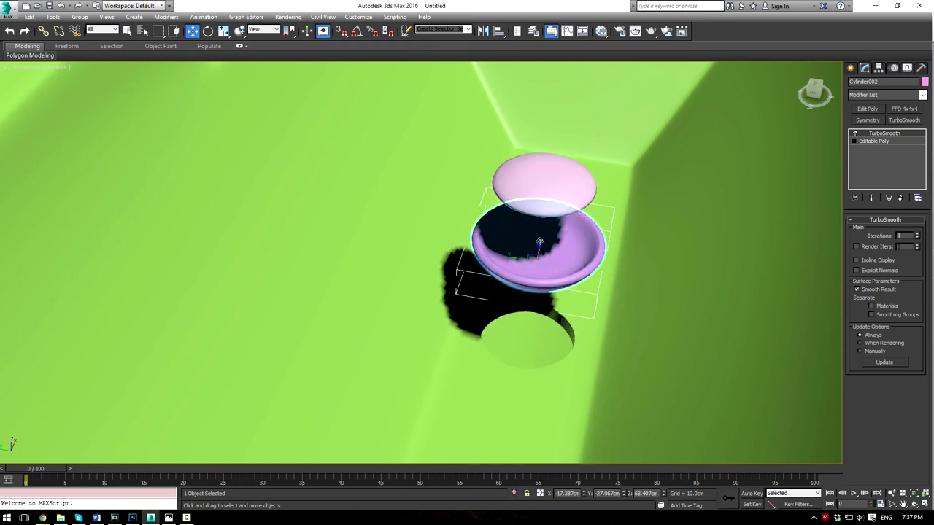
left_click_drag(538, 240, 531, 323)
left_click(540, 198)
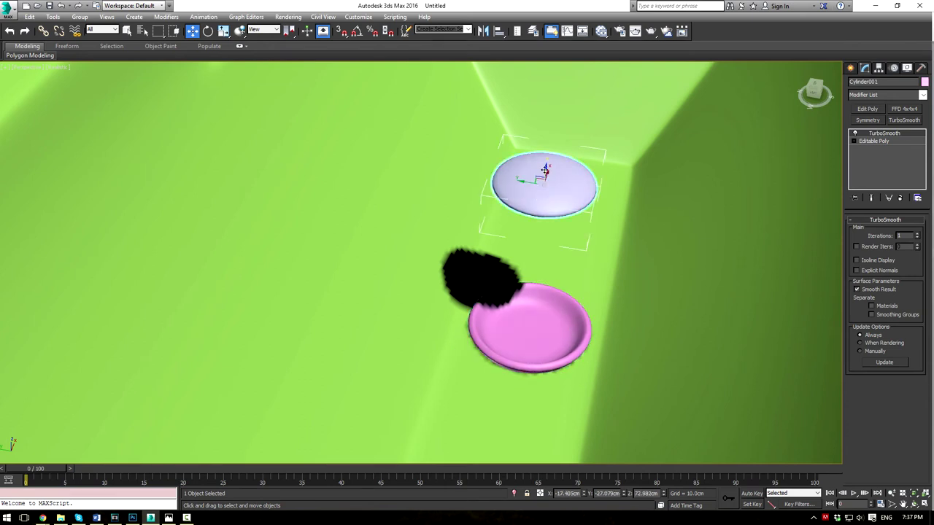
left_click_drag(545, 169, 525, 312)
scroll(525, 312, "down", 10)
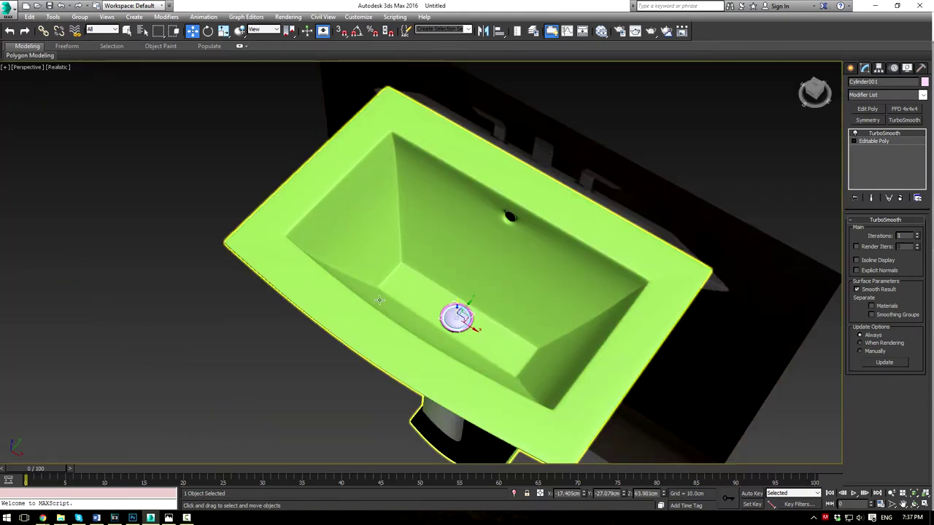
Step: Select the drain ring and plug together and scale both down so they are smaller than the drain hole
left_click(413, 334)
scroll(458, 329, "up", 10)
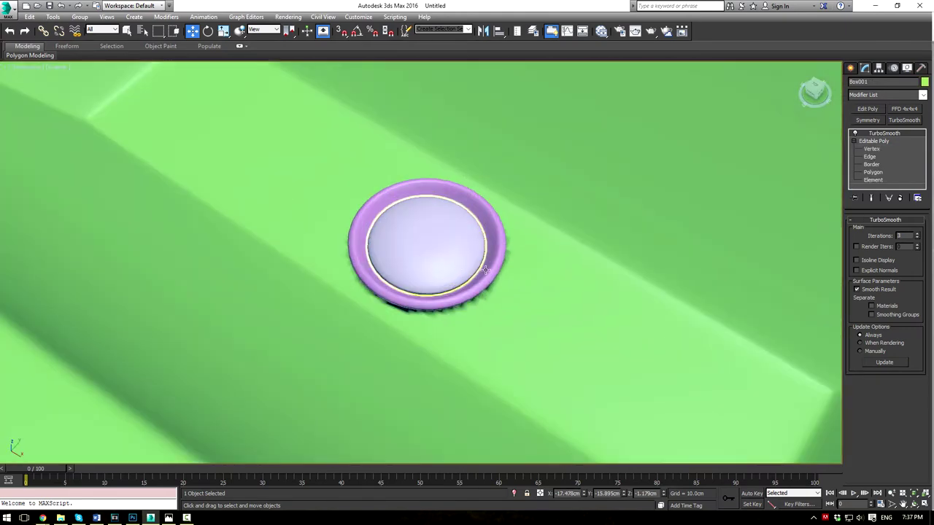
left_click(455, 246)
left_click(455, 245, "ctrl")
scroll(445, 243, "down", 9)
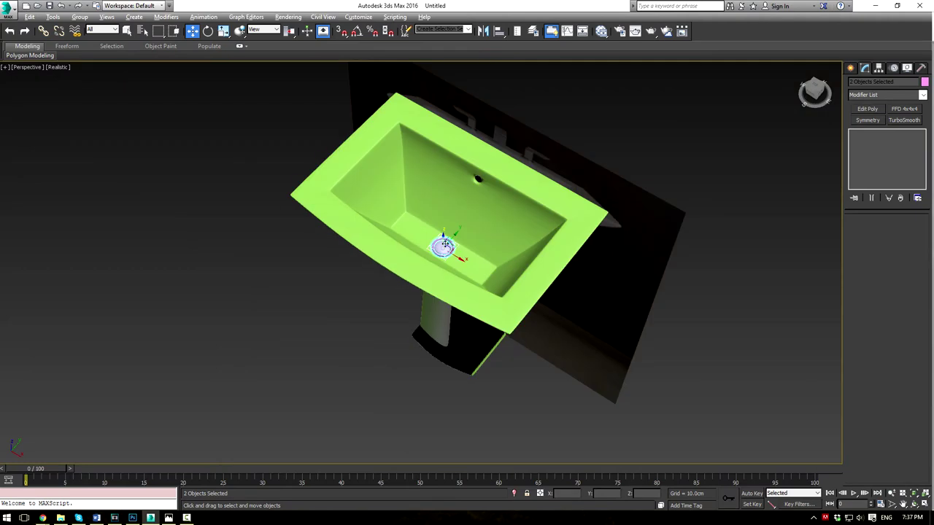
mouse_move(444, 237)
middle_mouse_down("alt")
mouse_move(410, 222)
mouse_move(438, 234)
middle_mouse_up("alt")
scroll(438, 235, "up", 10)
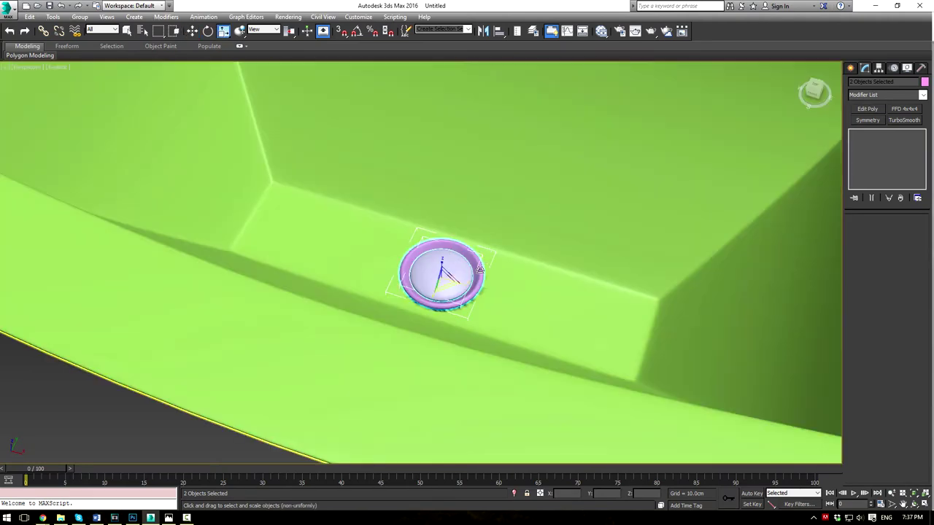
mouse_move(444, 285)
left_mouse_down()
mouse_move(448, 306)
mouse_move(450, 294)
mouse_move(453, 301)
left_mouse_up()
Step: Scale the basin's drain hole vertices inward until the hole is hidden under the ring, and return to the TurboSmooth level
left_click(515, 285)
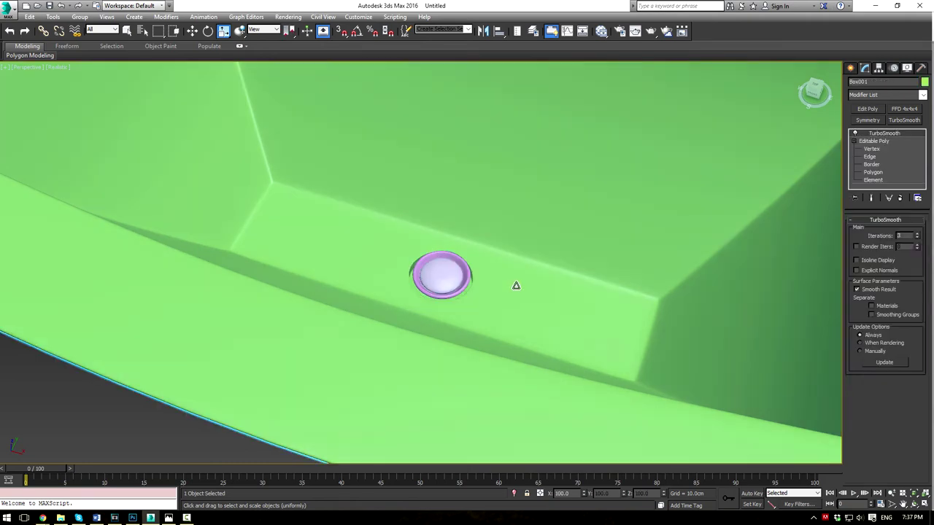
scroll(511, 278, "up", 5)
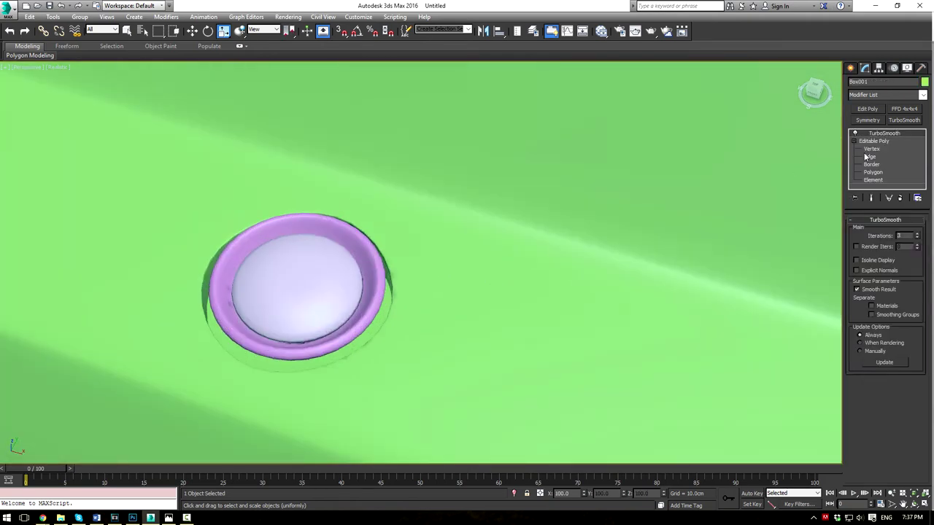
left_click(869, 149)
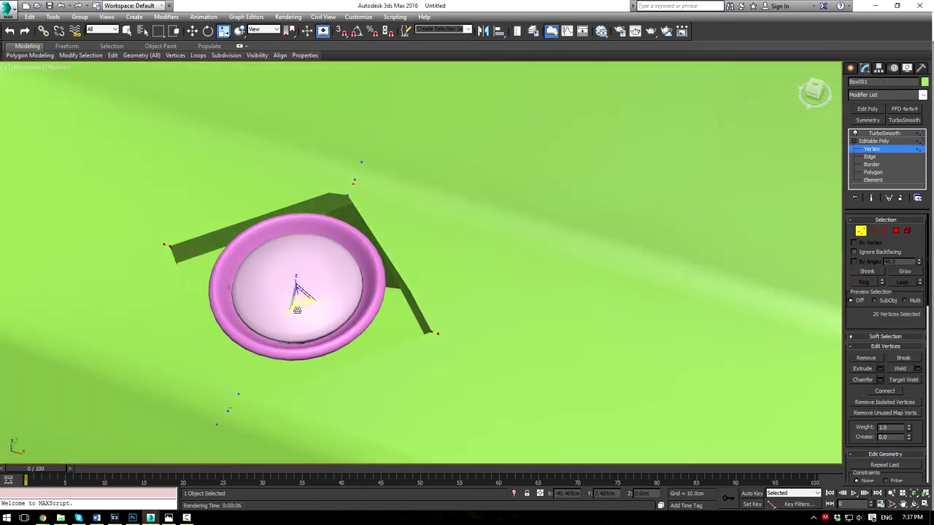
left_click_drag(297, 308, 295, 293)
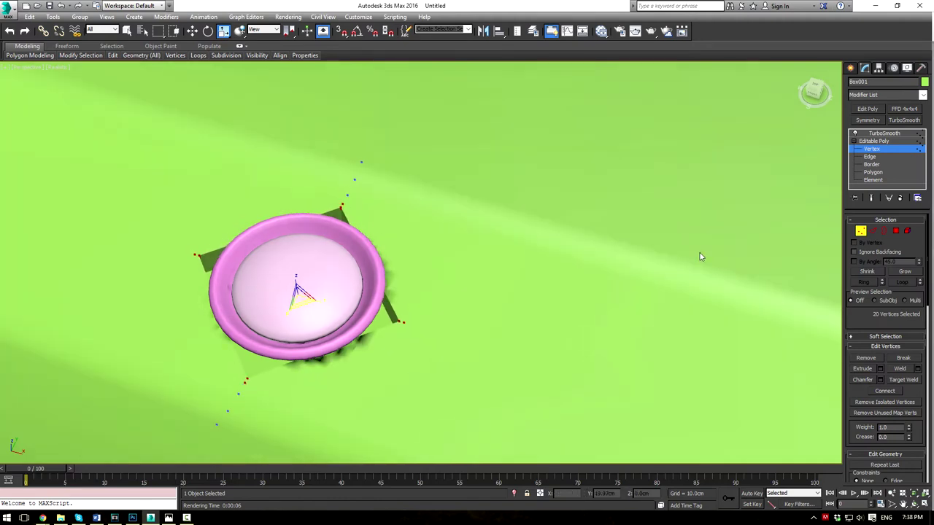
left_click(884, 133)
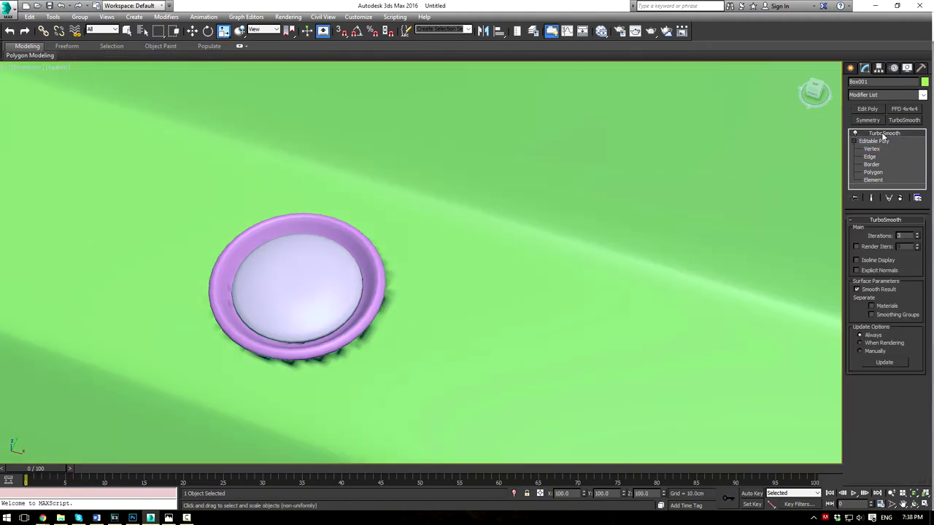
Step: Select the drain ring and plug together, nudge them horizontally to centre them on the drain hole, and lower them slightly
scroll(525, 304, "down", 5)
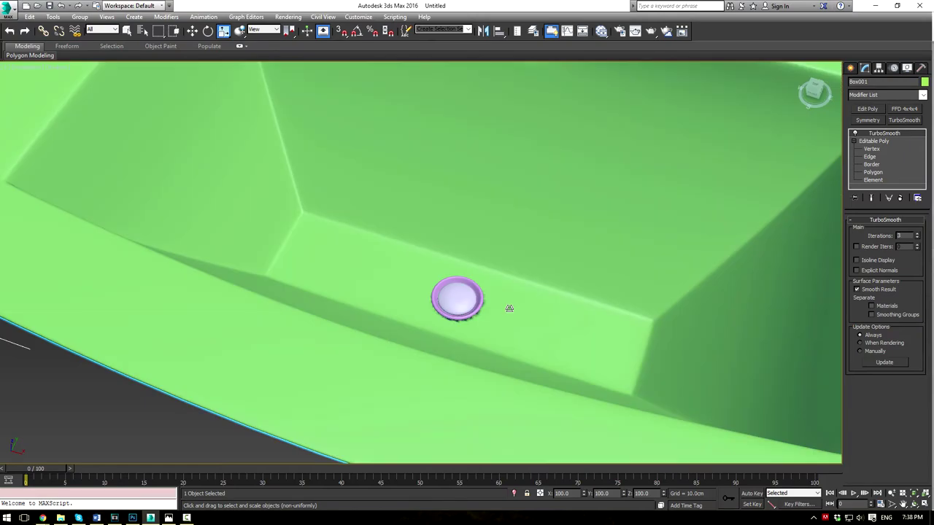
scroll(490, 329, "up", 6)
middle_click_drag(490, 329, 466, 303, "alt")
scroll(474, 353, "down", 4)
left_click(452, 293)
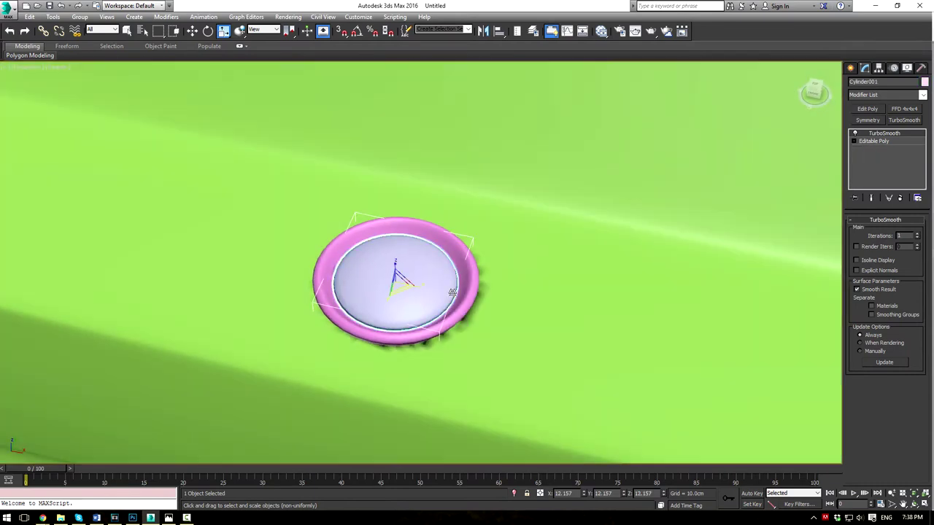
left_click(466, 277, "ctrl")
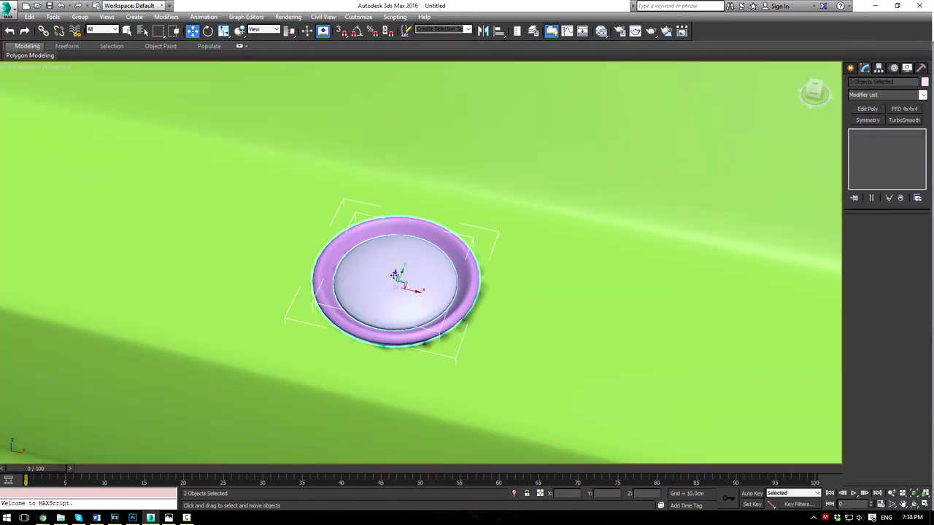
left_click_drag(394, 274, 413, 296)
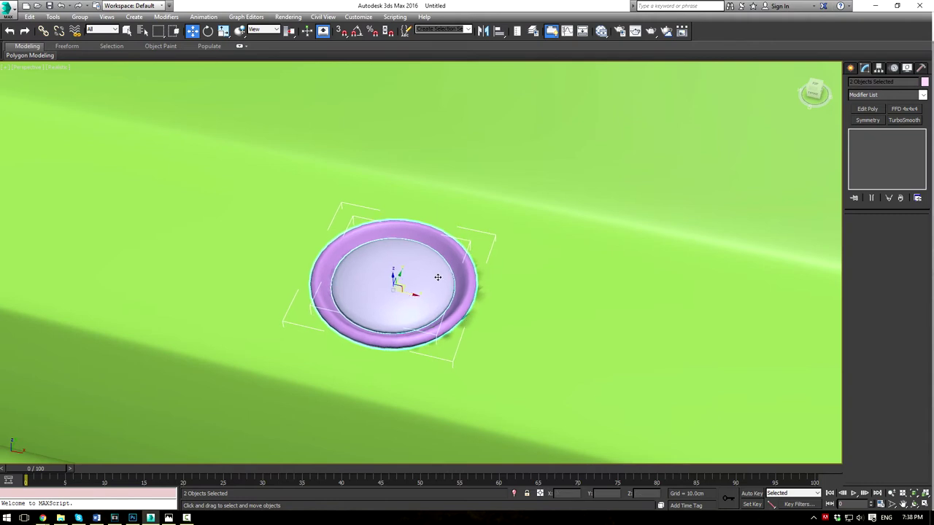
middle_click_drag(438, 277, 384, 271, "alt")
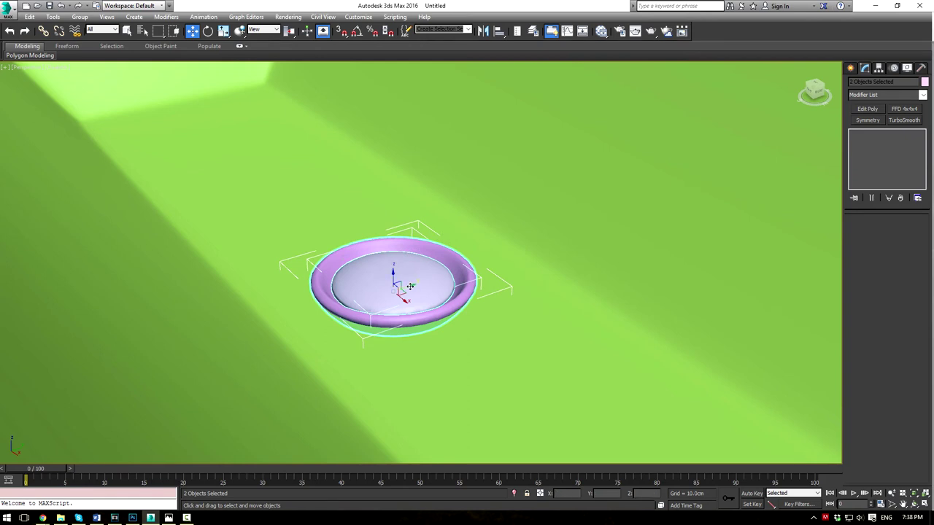
left_click_drag(410, 287, 411, 288)
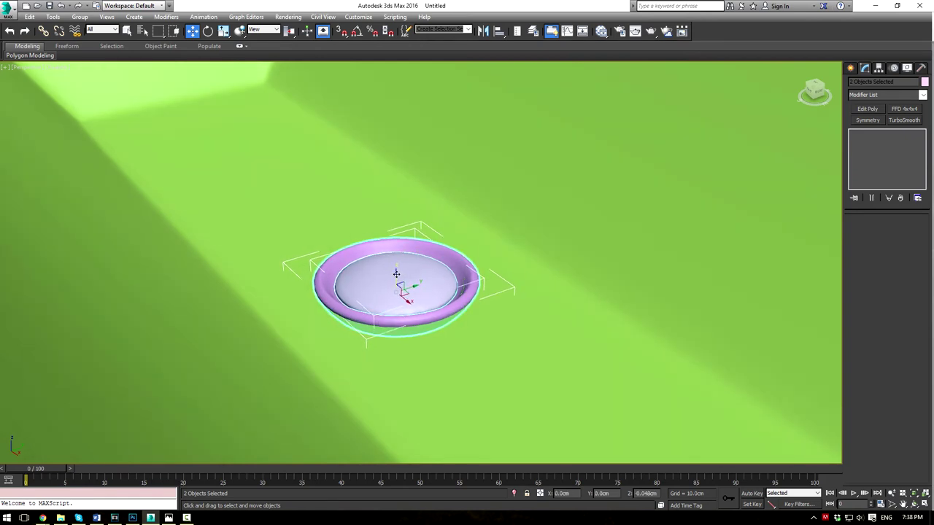
Step: Clear the selection and examine from several angles how the drain ring and plug sit in the basin
middle_click_drag(396, 272, 535, 294, "alt")
scroll(536, 294, "down", 8)
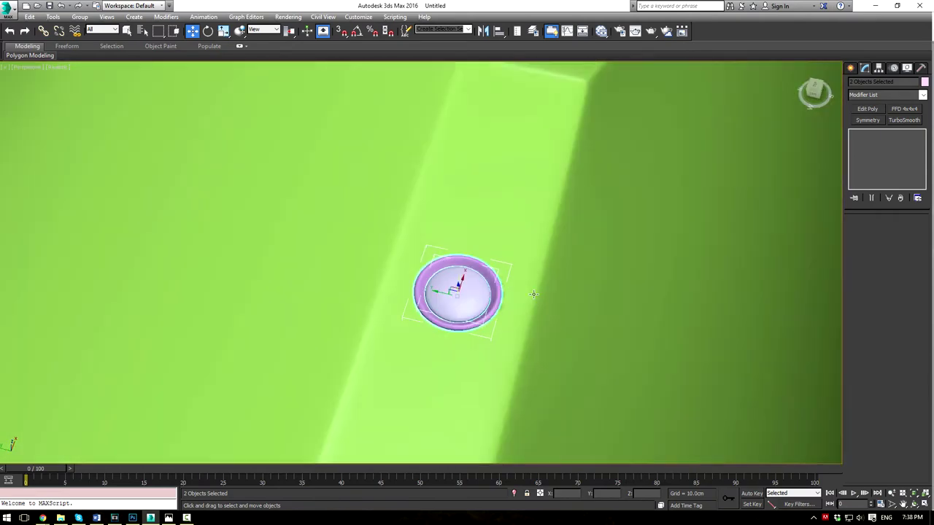
left_click(657, 291)
scroll(618, 287, "up", 8)
middle_click_drag(574, 270, 648, 319, "alt")
scroll(648, 318, "down", 5)
middle_click_drag(586, 292, 532, 342, "alt")
middle_click_drag(532, 343, 553, 348)
scroll(474, 343, "up", 6)
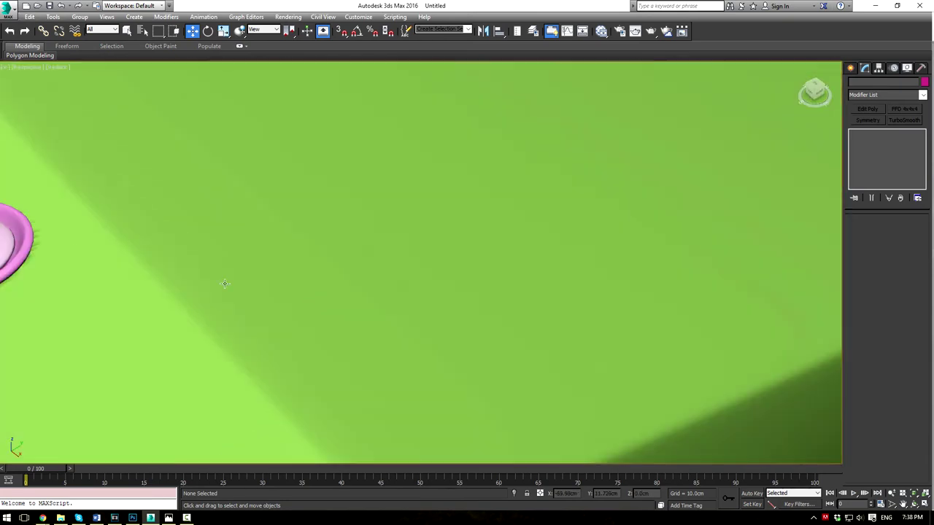
Step: Raise the drain plug about 0.3 cm above the drain ring
middle_click_drag(219, 280, 430, 289)
scroll(323, 281, "up", 5)
left_click(364, 293)
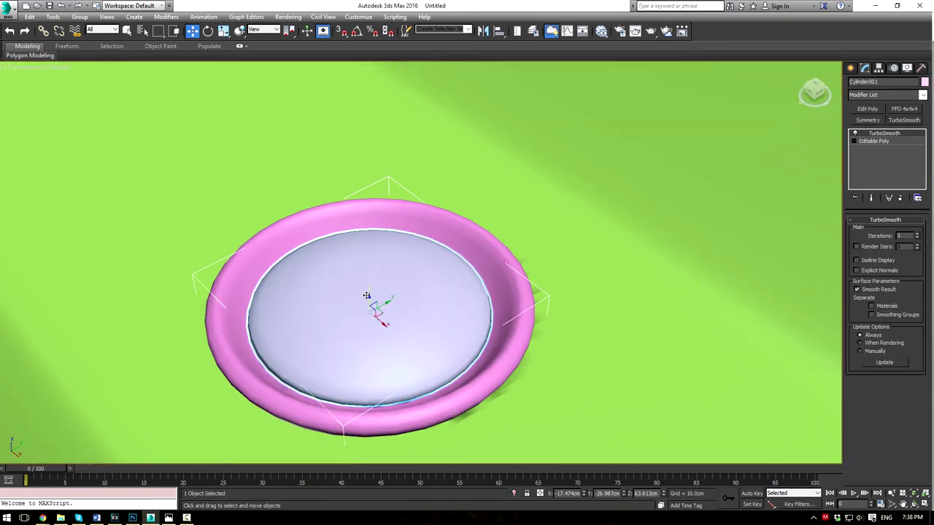
left_click_drag(371, 296, 368, 281)
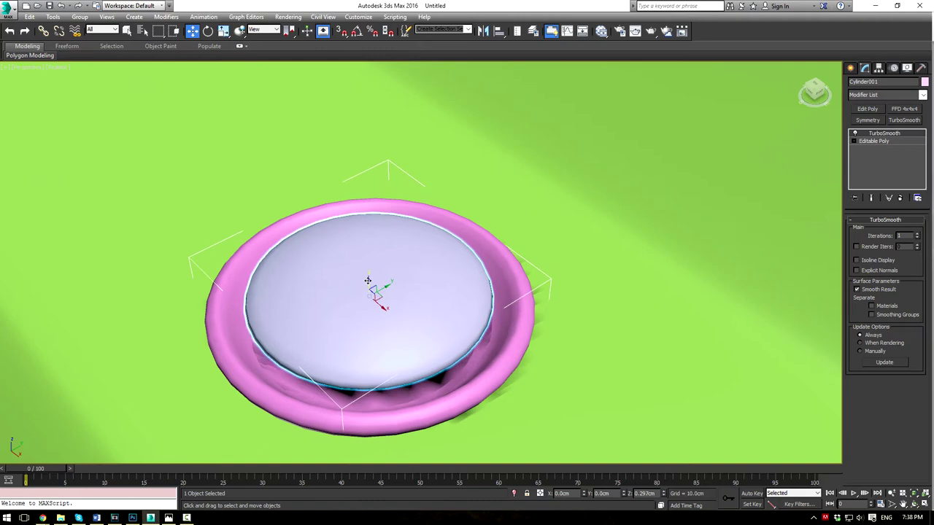
middle_click_drag(427, 308, 581, 309, "alt")
scroll(467, 324, "down", 5)
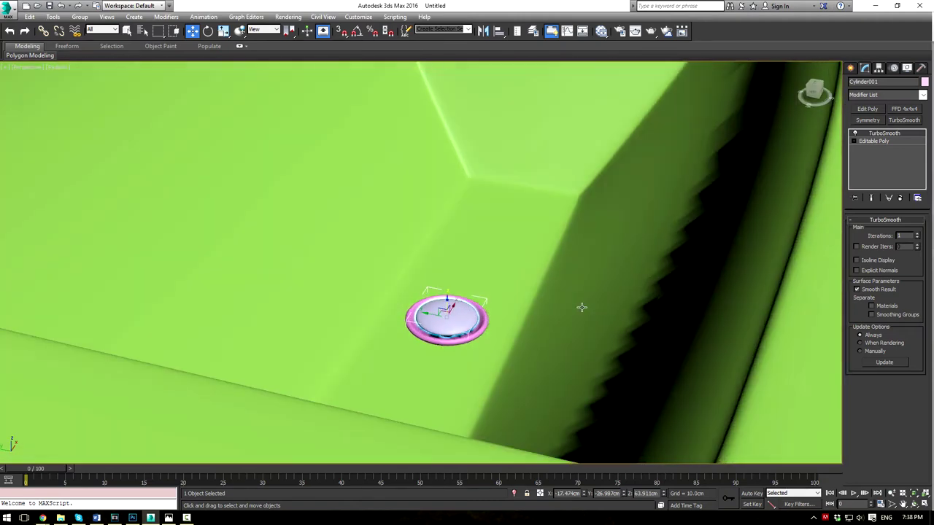
Step: Select the drain ring and isolate it from the rest of the model
scroll(581, 310, "up", 5)
left_click(248, 327)
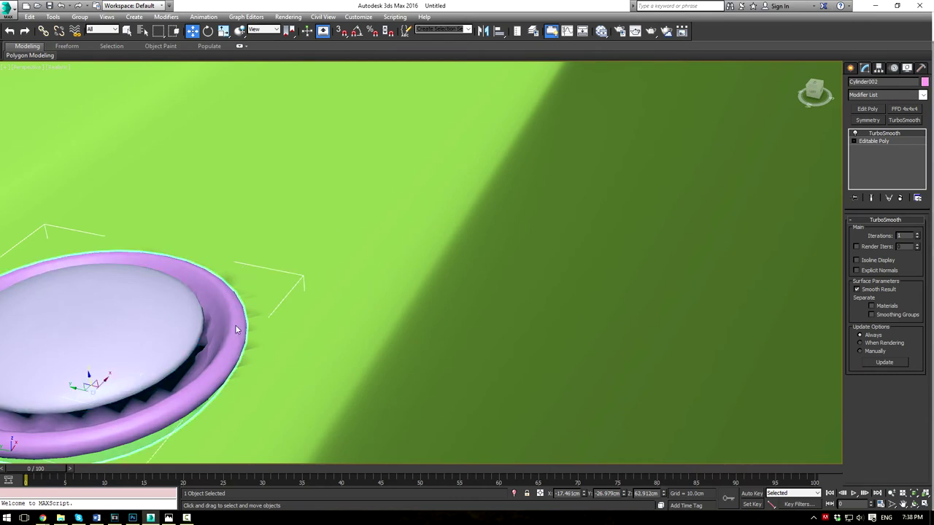
right_click(236, 326)
left_click(267, 241)
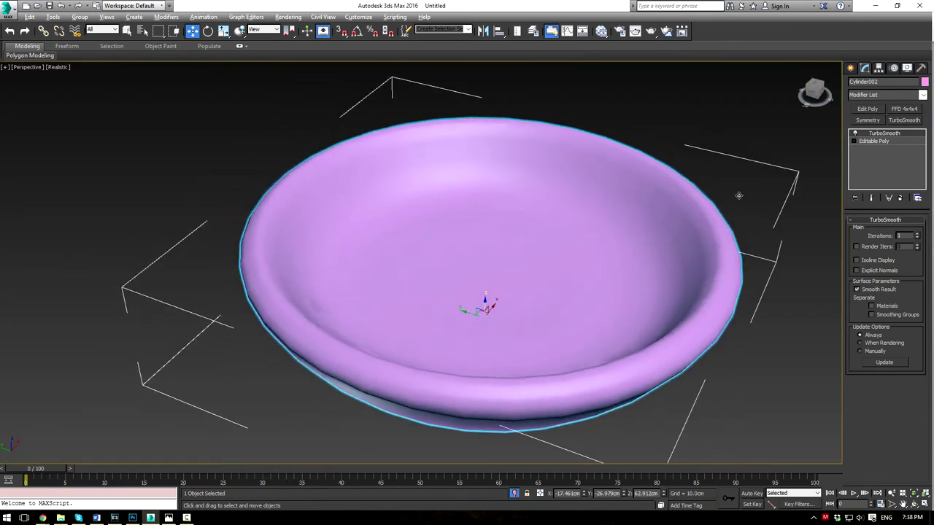
Step: Delete the round centre polygon at the bottom of the drain ring at the Editable Poly level
left_click(870, 143)
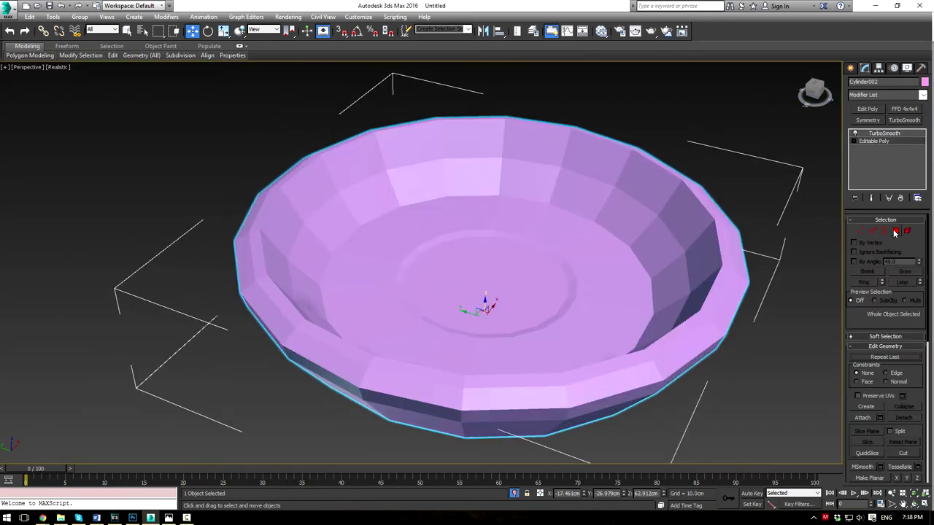
left_click(895, 231)
left_click(498, 281)
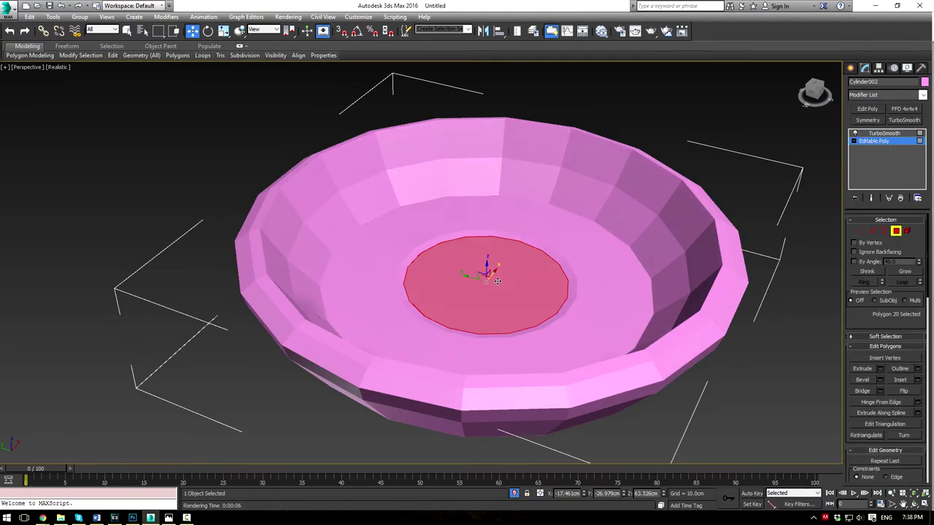
key("Delete")
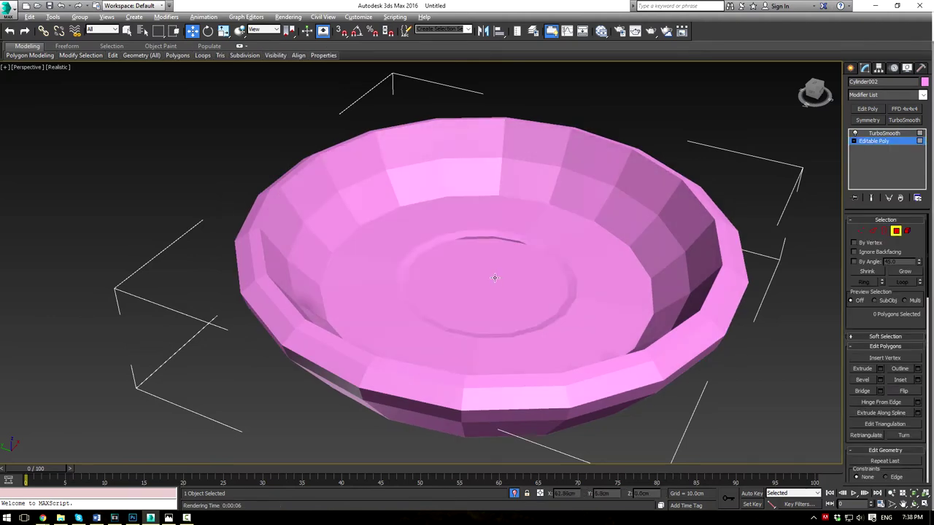
Step: Select the edge loop around the drain ring's centre opening and extrude it downward about 1 cm to form a pipe wall
middle_click_drag(494, 278, 545, 314, "alt")
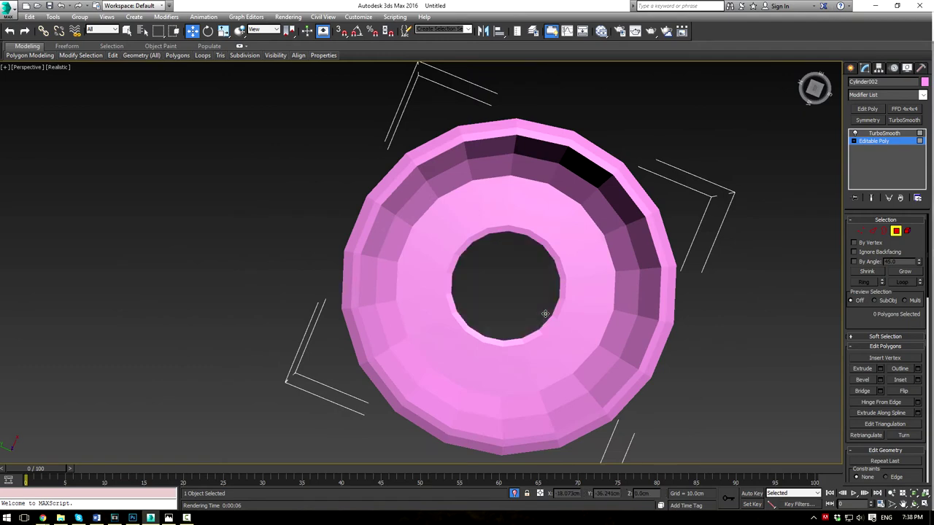
middle_click_drag(540, 276, 541, 243, "alt")
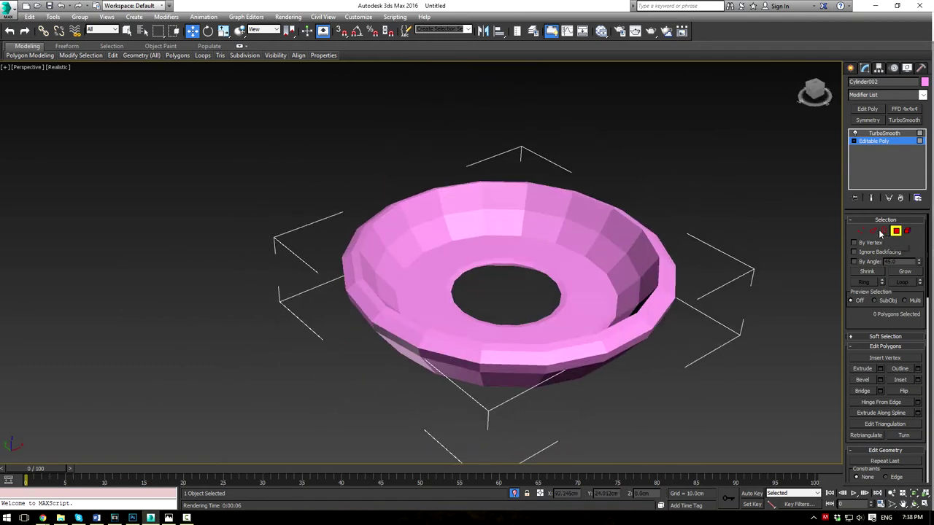
key("2")
scroll(521, 264, "up", 2)
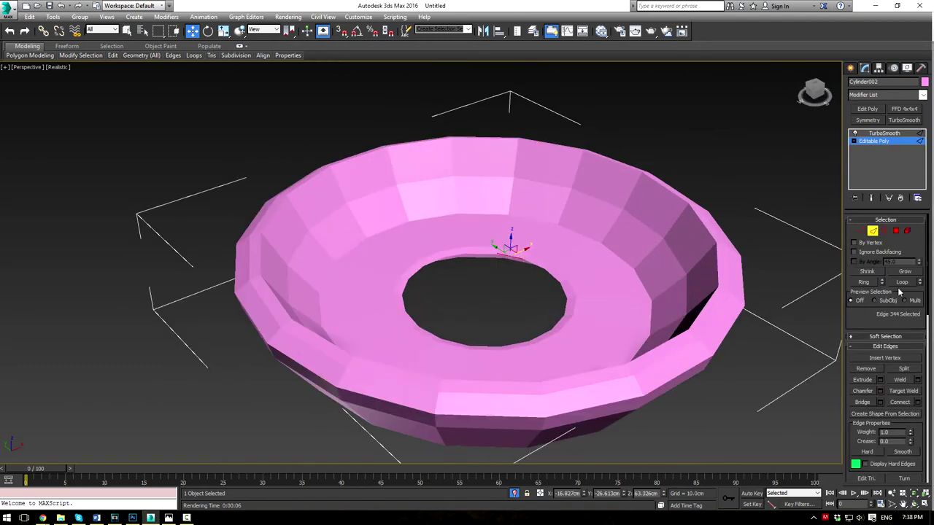
left_click(901, 281)
left_click_drag(485, 278, 513, 348, "shift")
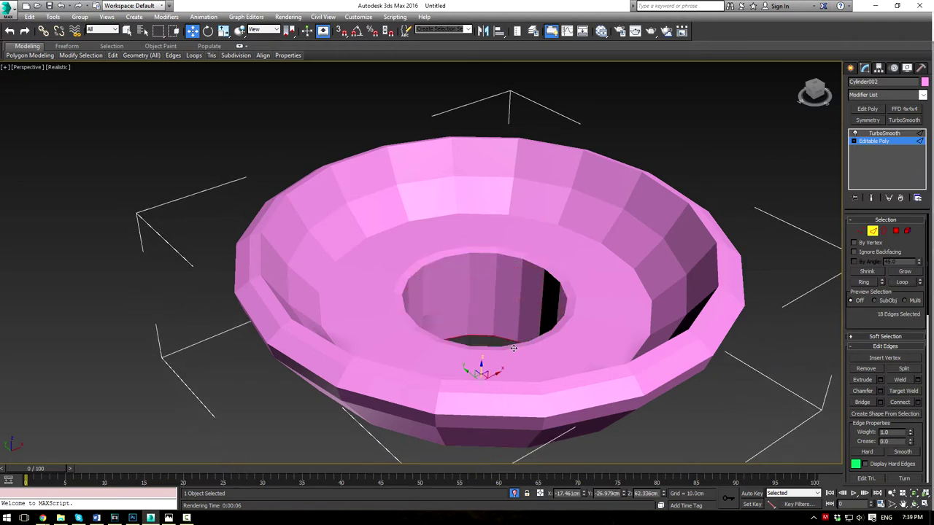
Step: Return to the smoothed drain ring, deselect it and end the isolation to bring back the whole sink
left_click(883, 134)
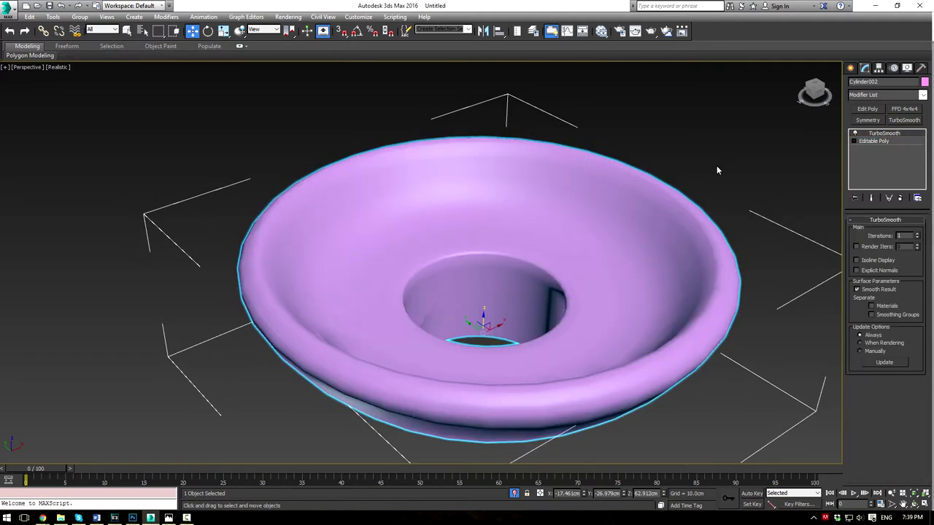
left_click(717, 167)
middle_click_drag(716, 167, 687, 214, "alt")
scroll(687, 214, "down", 2)
right_click(687, 191)
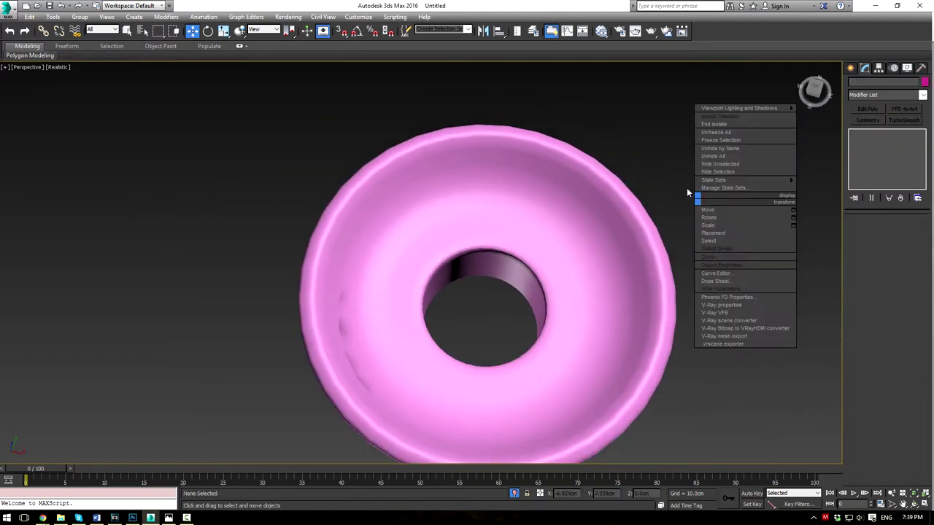
left_click(720, 125)
scroll(392, 281, "down", 2)
middle_click_drag(392, 280, 504, 313, "alt")
scroll(592, 325, "down", 3)
middle_click_drag(504, 313, 550, 321)
scroll(525, 325, "down", 3)
middle_click_drag(463, 273, 543, 290)
scroll(576, 300, "down", 2)
scroll(540, 289, "up", 2)
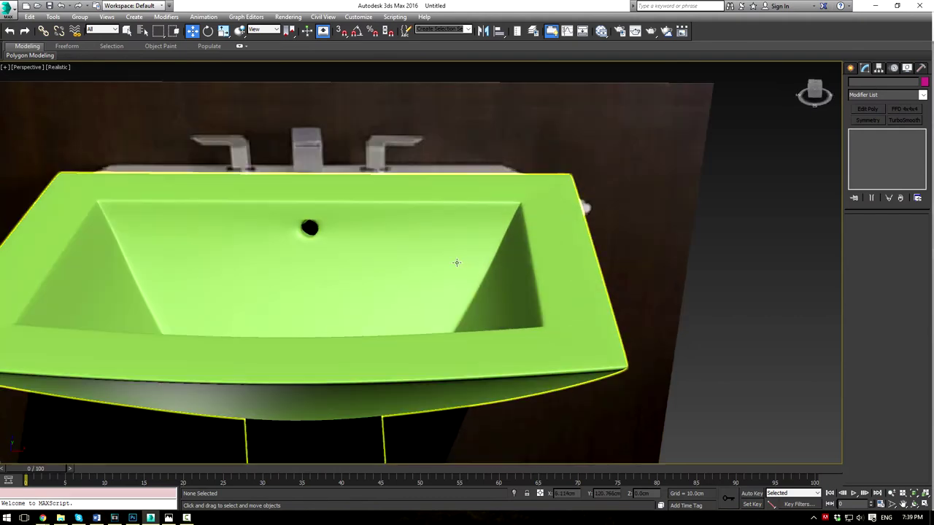
Step: Create a box about 10.8 × 3.1 × 1.2 cm on the basin's rear rim with AutoGrid, behind the overflow hole
middle_click_drag(599, 310, 438, 248, "alt")
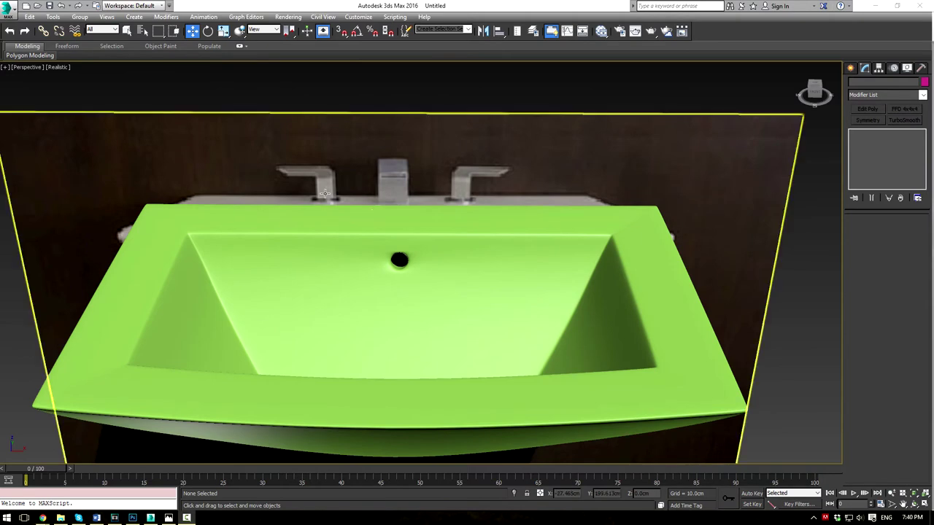
middle_click_drag(349, 189, 458, 208, "alt")
scroll(517, 221, "up", 3)
middle_click_drag(539, 223, 544, 273)
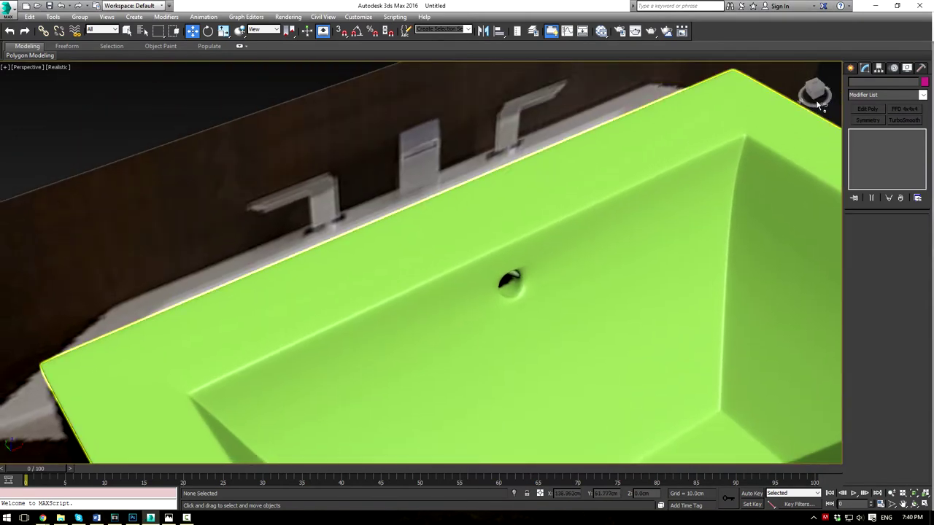
left_click(850, 68)
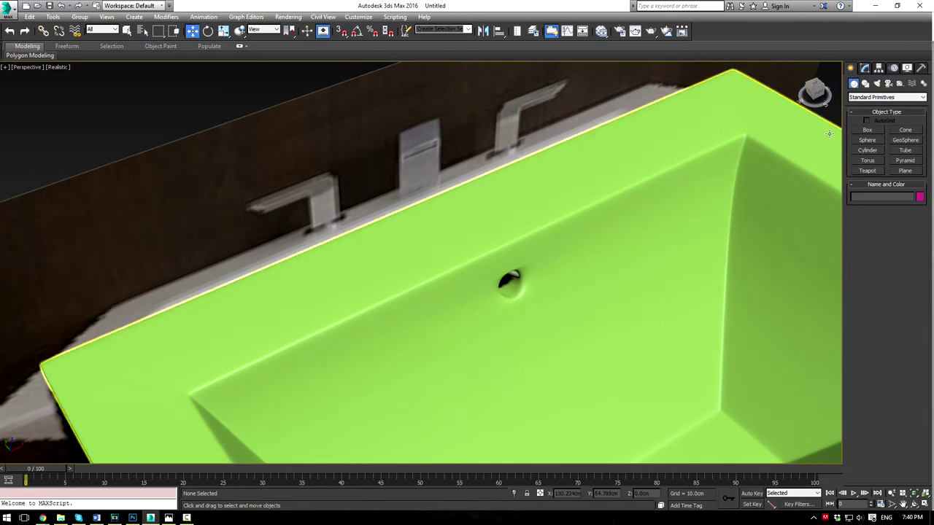
left_click(867, 130)
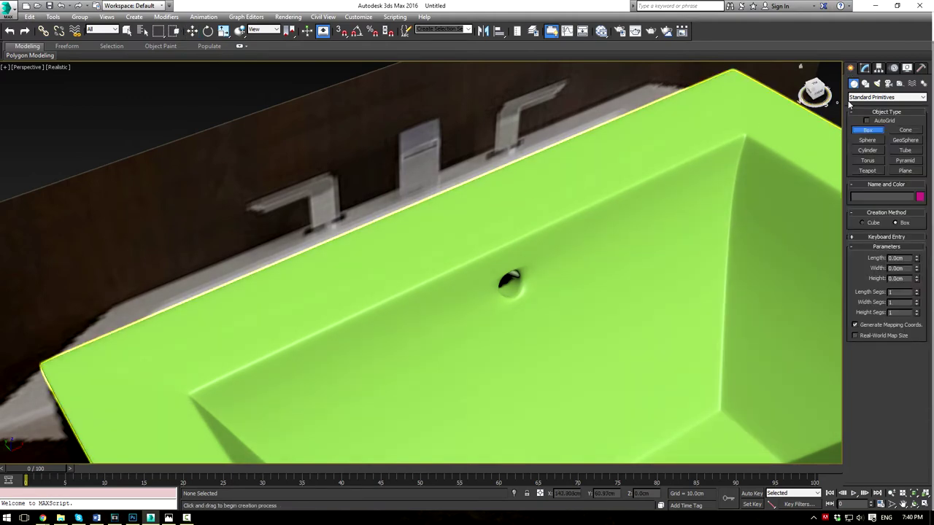
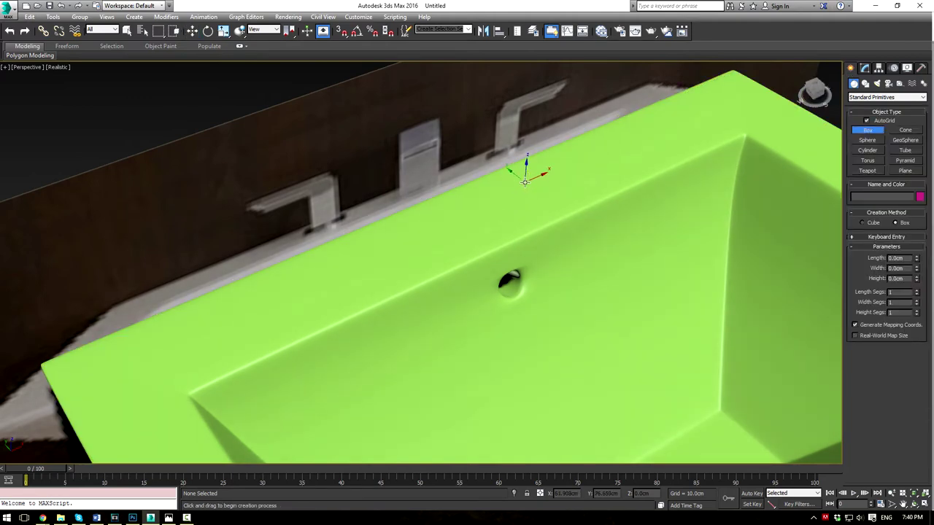
left_click_drag(525, 182, 442, 248)
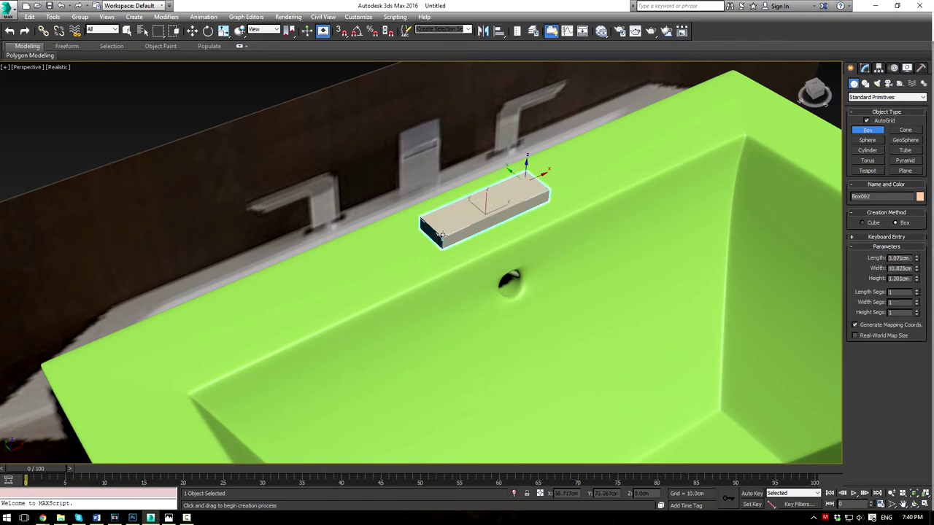
Step: Reduce the box's width to about 4.9 cm, comparing it with the reference faucet in the front view
key("alt+w")
scroll(591, 126, "up", 5)
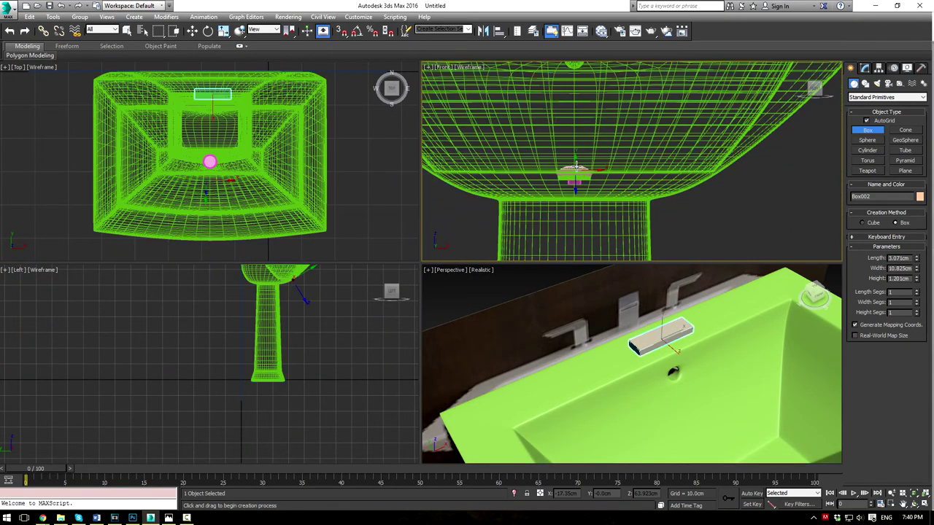
scroll(591, 127, "down", 2)
middle_click_drag(591, 126, 610, 148)
scroll(582, 162, "up", 3)
scroll(610, 148, "down", 2)
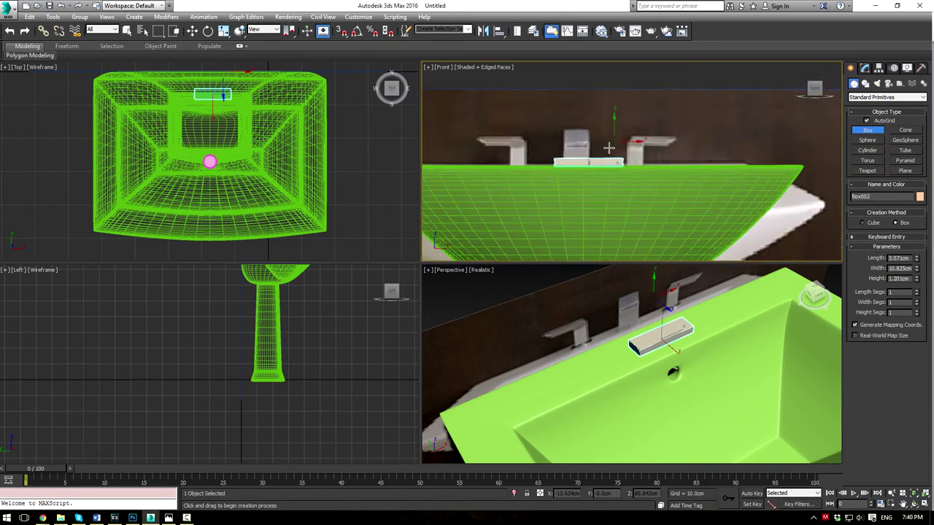
scroll(617, 154, "up", 4)
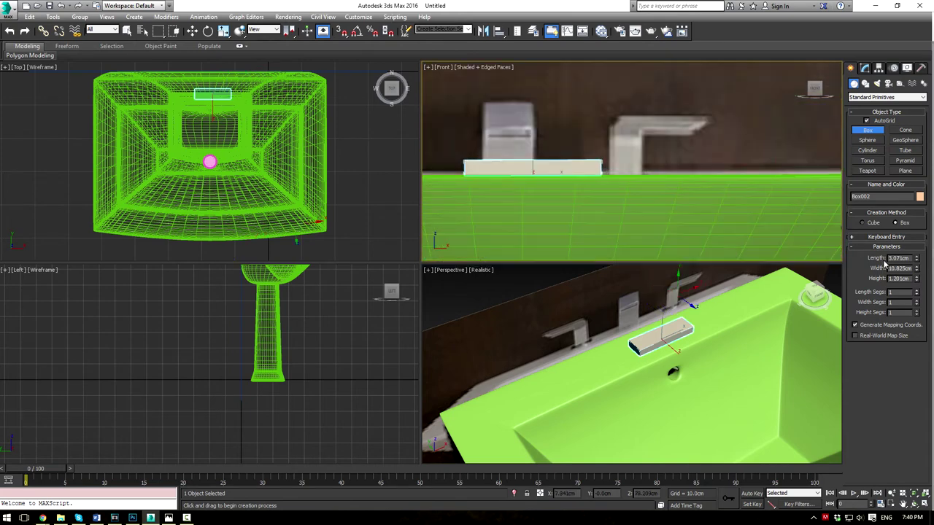
left_click_drag(915, 276, 910, 295)
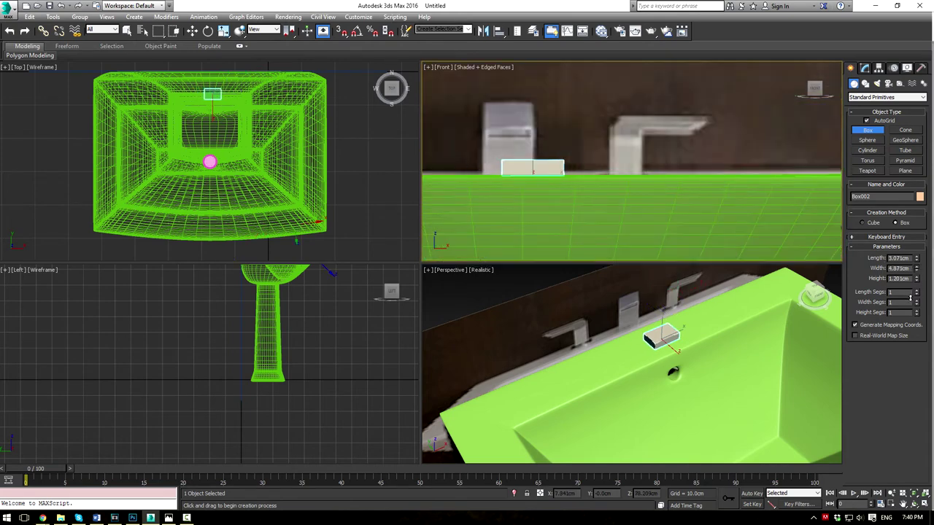
Step: Move the box sideways about 2.1 cm in the front view to sit over the base of the reference spout
middle_click_drag(589, 149, 615, 146)
key("w")
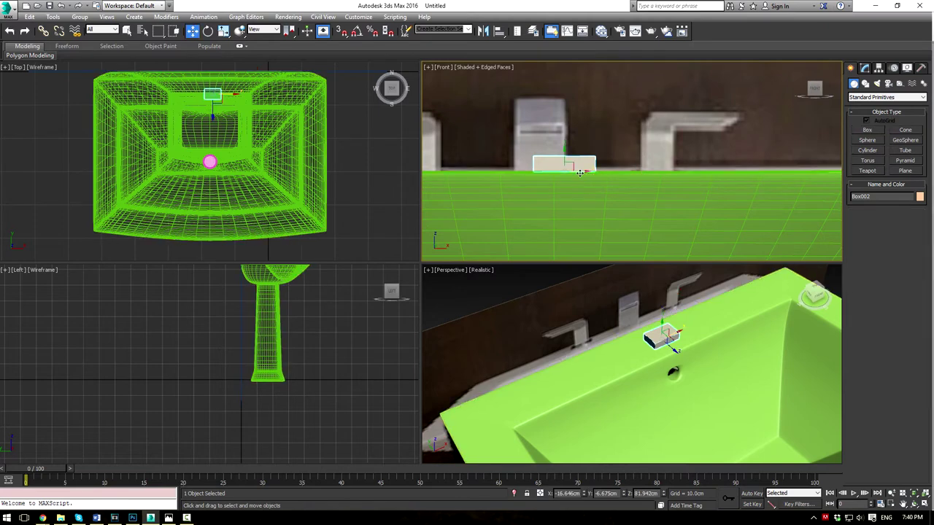
left_click_drag(572, 174, 553, 170)
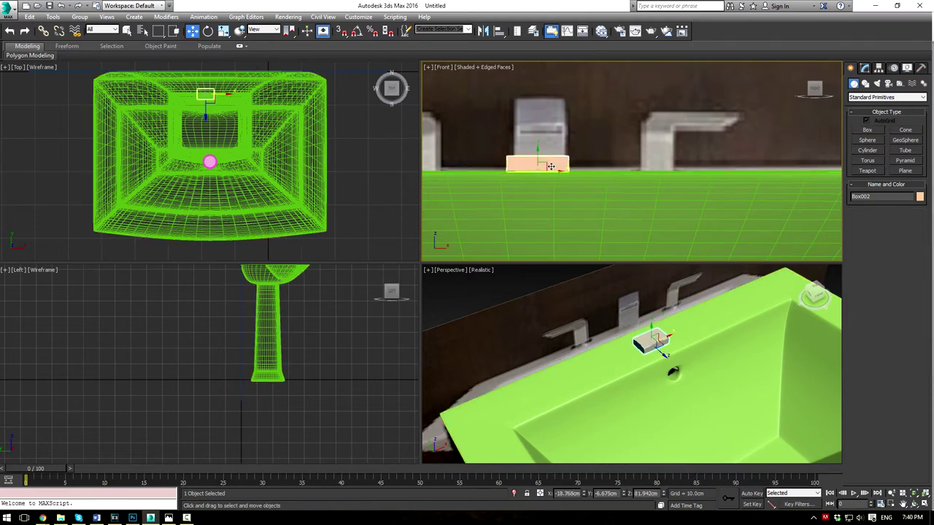
Step: Make the box an Editable Poly and move its side vertices inward to match the reference spout's width
key("alt+e")
key("1")
scroll(478, 138, "up", 3)
left_click_drag(488, 135, 561, 225)
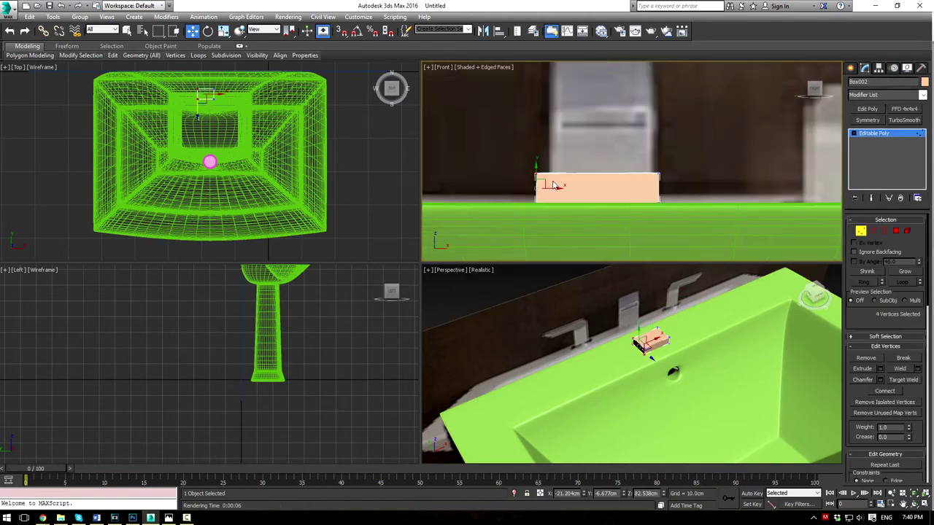
left_click_drag(553, 186, 572, 188)
left_click_drag(605, 148, 682, 232)
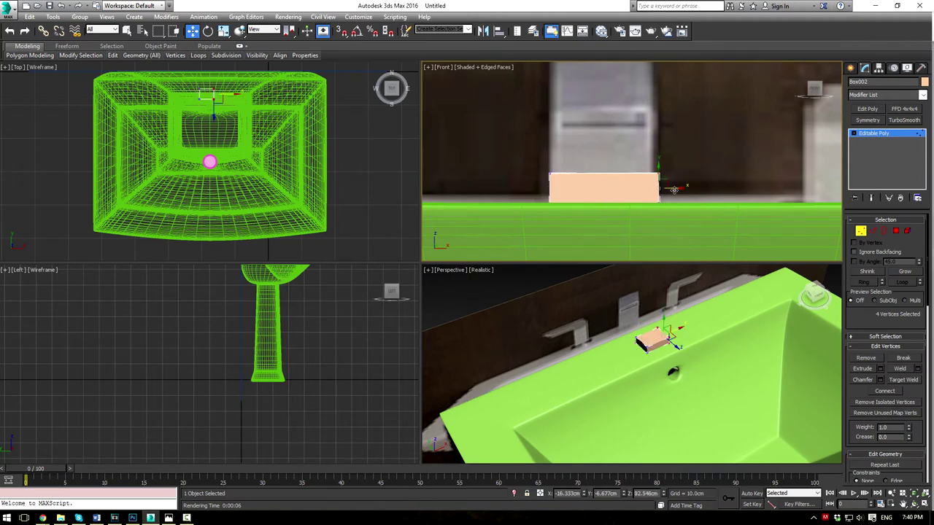
left_click(884, 134)
Step: Select the box's four front vertices and move them back about 0.5 cm to shorten its depth
scroll(696, 371, "up", 3)
scroll(654, 321, "down", 3)
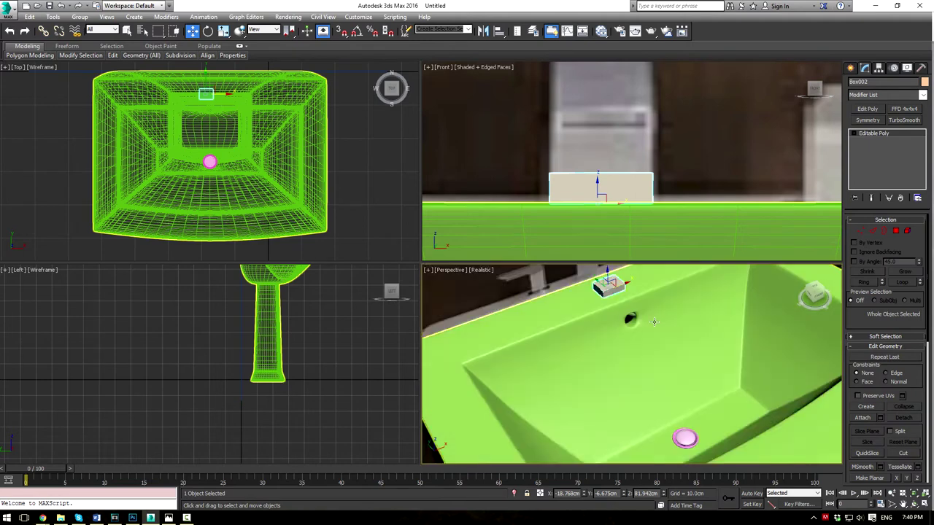
middle_click_drag(654, 322, 687, 339, "alt")
scroll(688, 339, "up", 4)
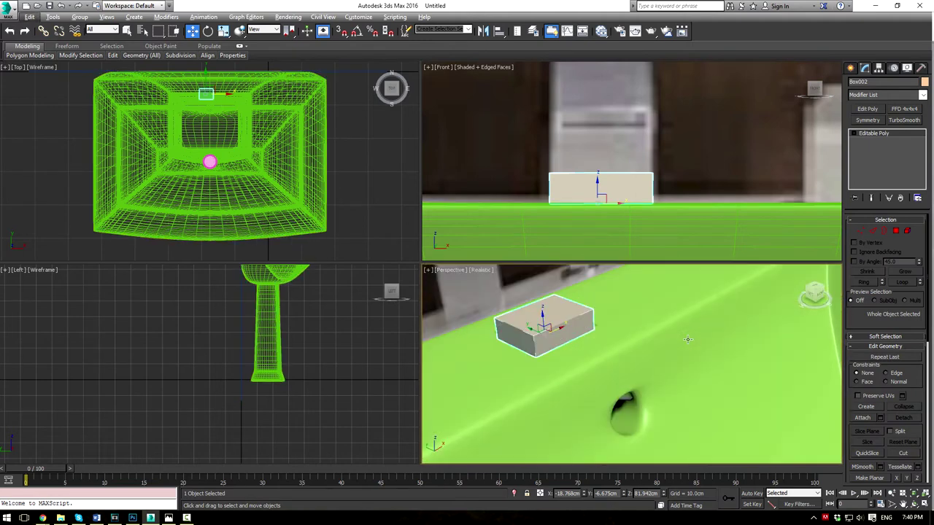
scroll(687, 339, "up", 3)
scroll(688, 339, "down", 10)
key("alt+w")
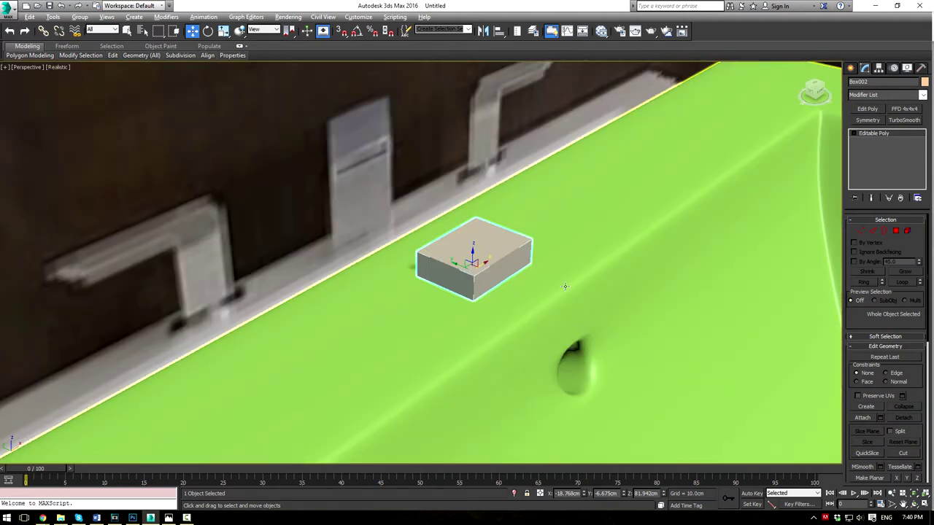
middle_click_drag(566, 287, 587, 301)
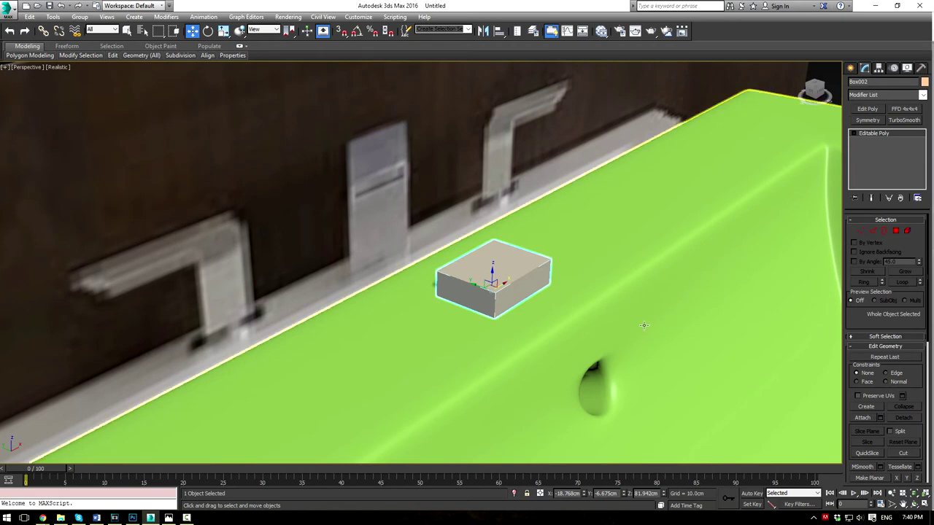
middle_click_drag(604, 278, 564, 268, "alt")
key("1")
left_click_drag(575, 232, 516, 341)
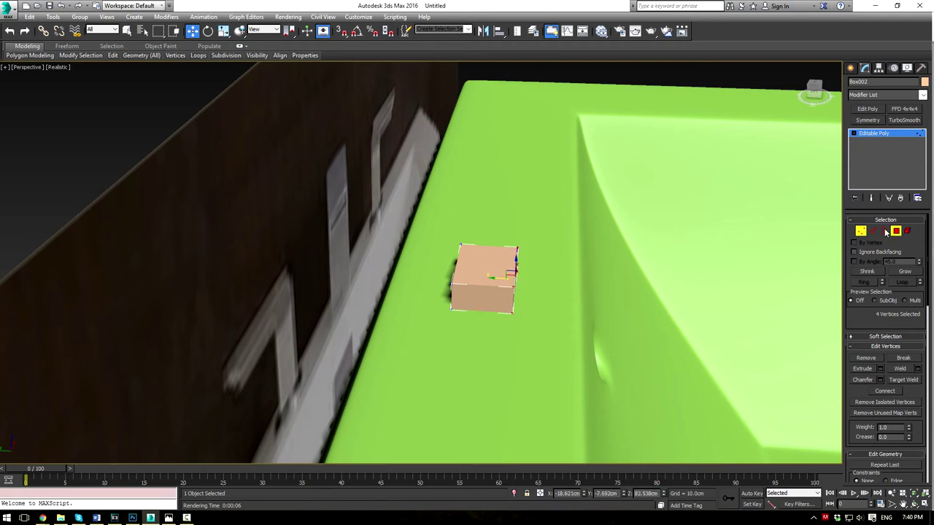
Step: Raise the box's top polygon about 3.4 cm to form the faucet's upright
left_click(490, 261)
mouse_move(579, 268)
middle_mouse_down("alt")
mouse_move(532, 274)
mouse_move(573, 259)
middle_mouse_up("alt")
left_click_drag(486, 244, 480, 166)
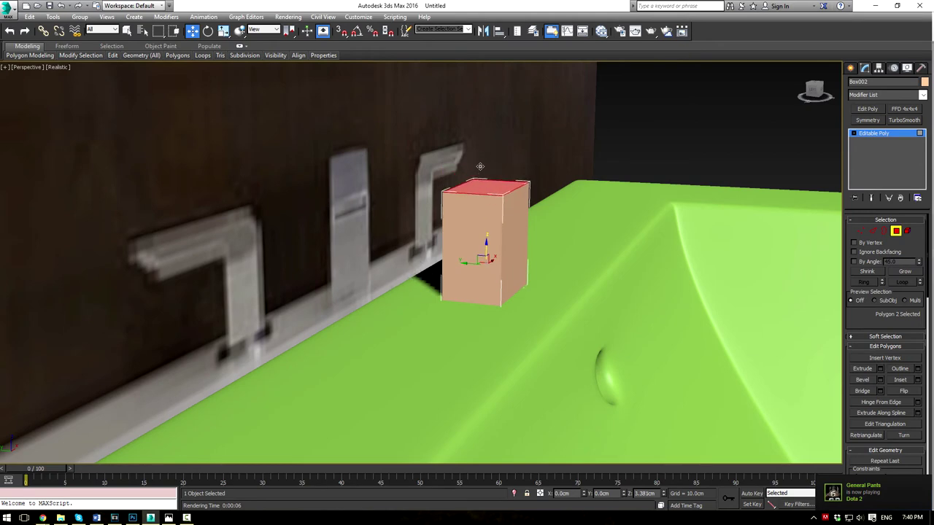
mouse_move(579, 205)
middle_mouse_down("alt")
mouse_move(477, 212)
mouse_move(538, 235)
mouse_move(590, 228)
mouse_move(569, 221)
mouse_move(572, 201)
mouse_move(566, 208)
middle_mouse_up("alt")
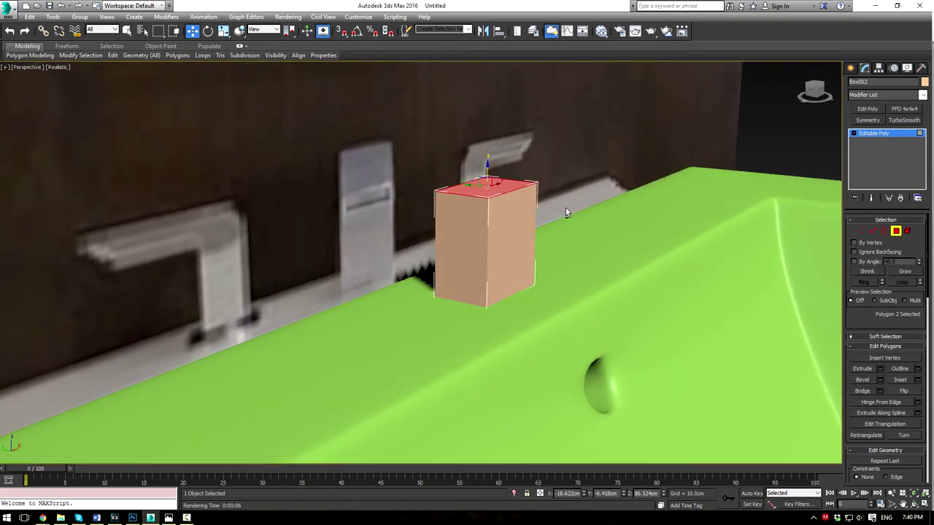
Step: Extrude the top polygon up about 1.4 cm and the new front polygon forward about 4.8 cm, displaying edged faces
left_click(863, 369)
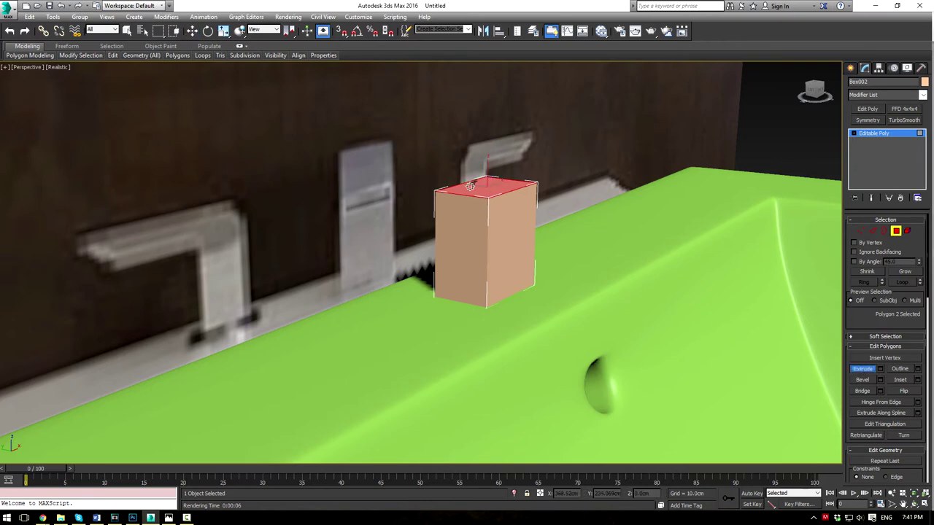
left_click_drag(470, 186, 546, 153)
key("F4")
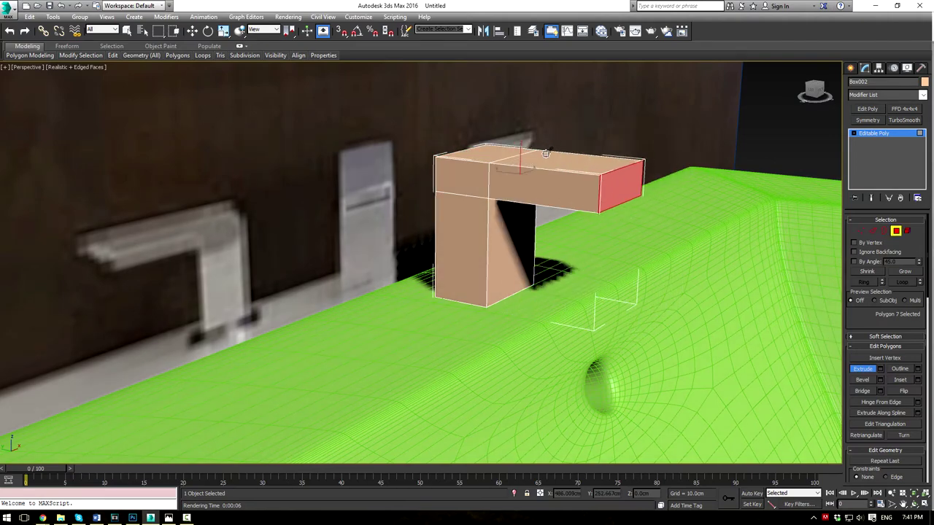
left_click(900, 380)
scroll(670, 233, "up", 6)
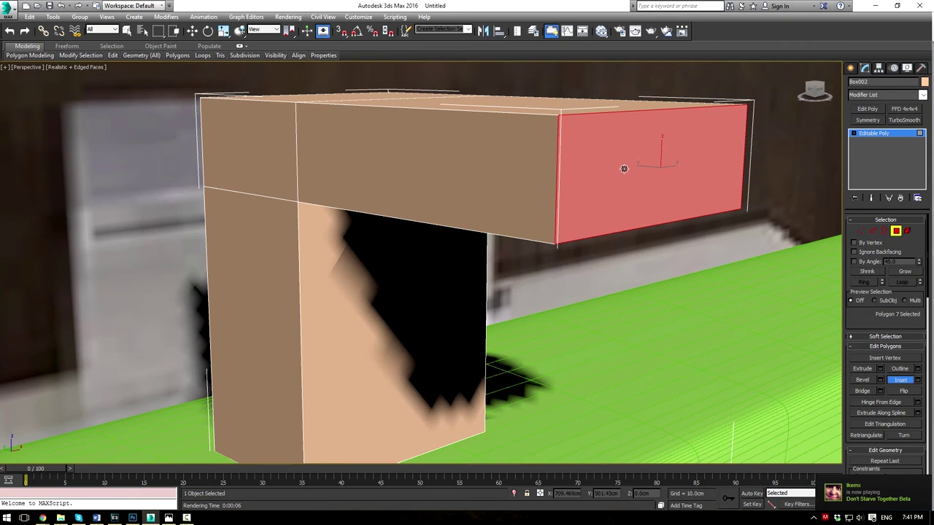
left_click_drag(624, 169, 617, 167)
key("ctrl+z")
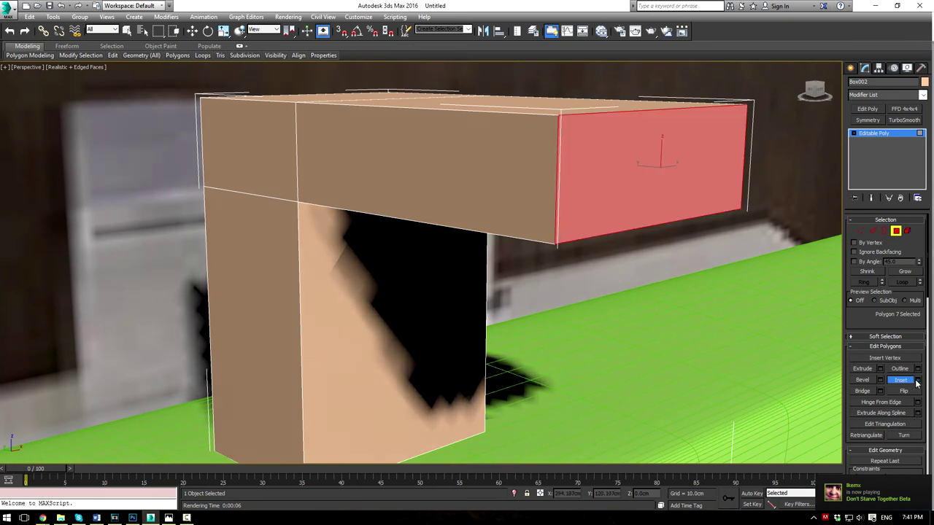
Step: Inset the spout's front polygon by about 0.38 cm
left_click(917, 380)
left_click_drag(428, 285, 431, 288)
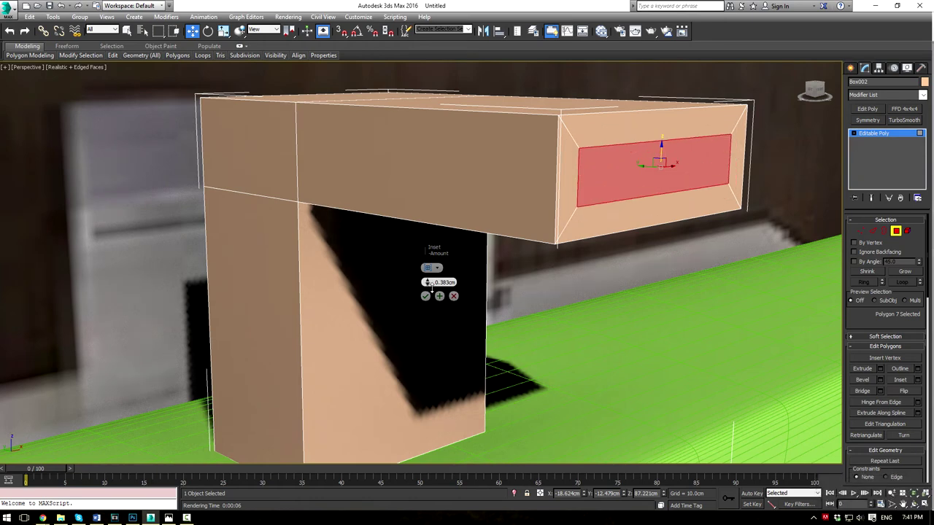
left_click(425, 296)
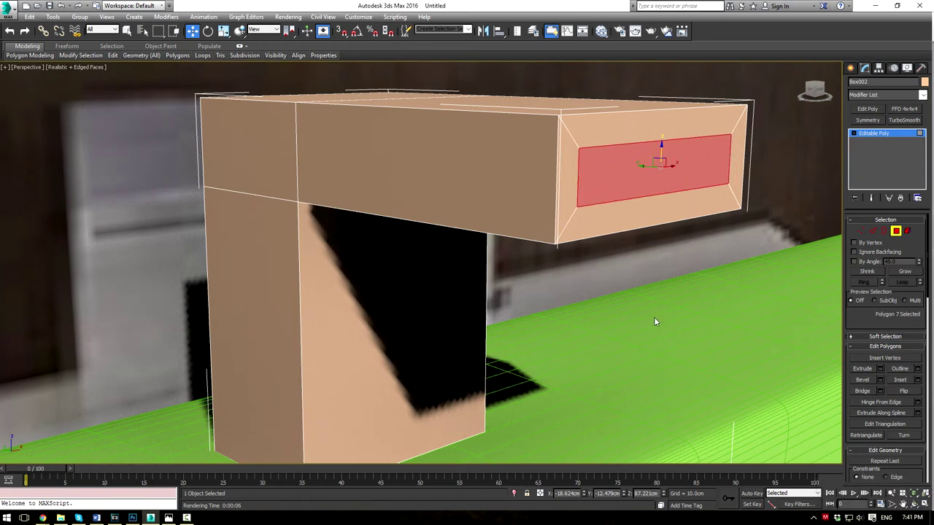
Step: Extrude the inset polygon slightly into the spout and move it forward to leave only a very shallow recess
left_click(881, 368)
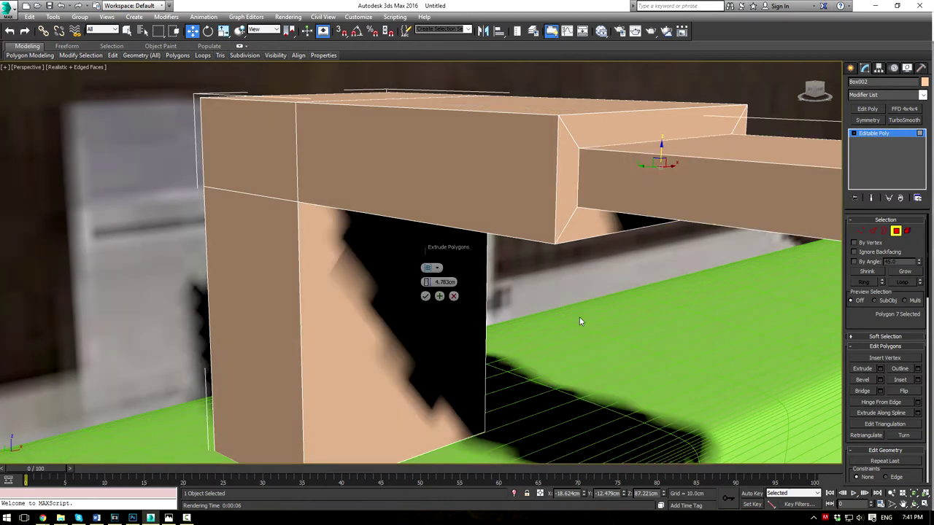
mouse_move(426, 283)
left_mouse_down()
mouse_move(421, 306)
mouse_move(426, 299)
left_mouse_up()
left_click(427, 283)
left_click(426, 296)
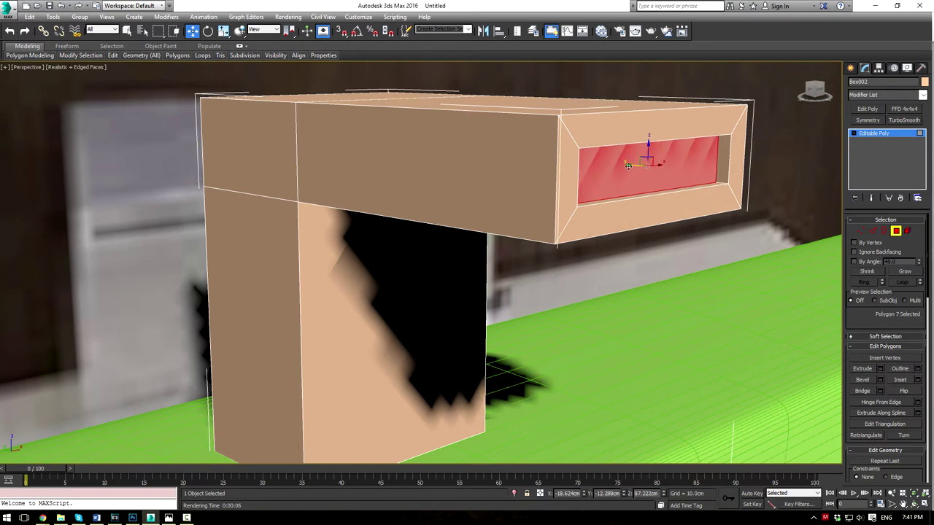
left_click_drag(628, 166, 640, 168)
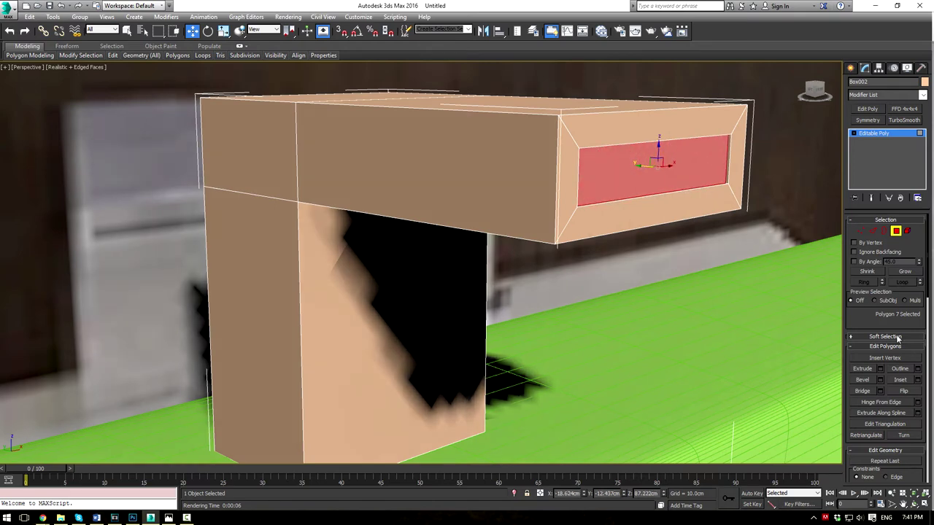
Step: Extrude the recess polygon about 1.6 cm into the spout and a further 0.1 cm or so
left_click(880, 370)
left_click_drag(428, 290, 419, 293)
left_click(425, 296)
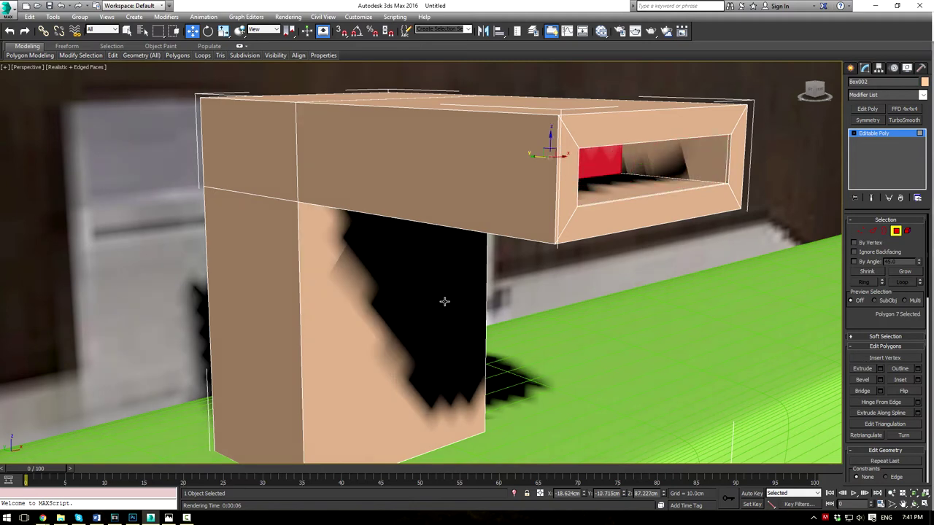
left_click(880, 370)
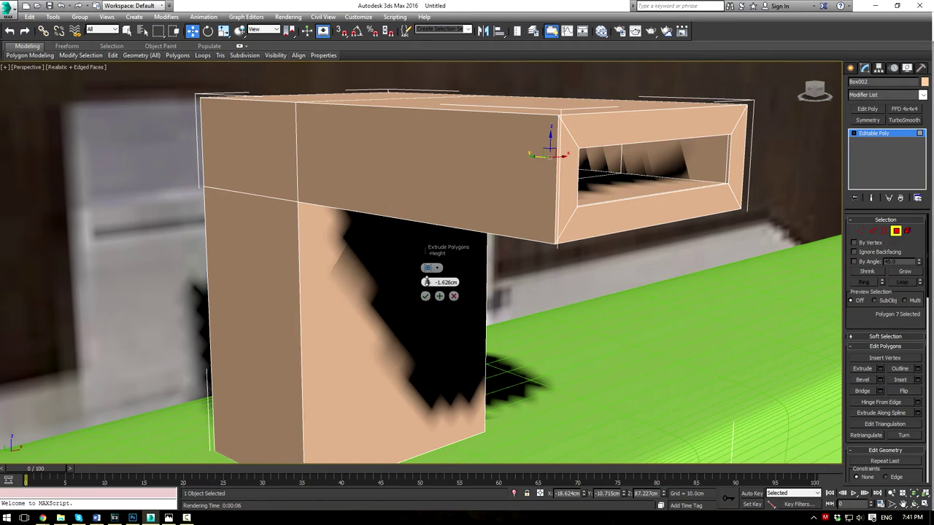
left_click_drag(427, 283, 429, 272)
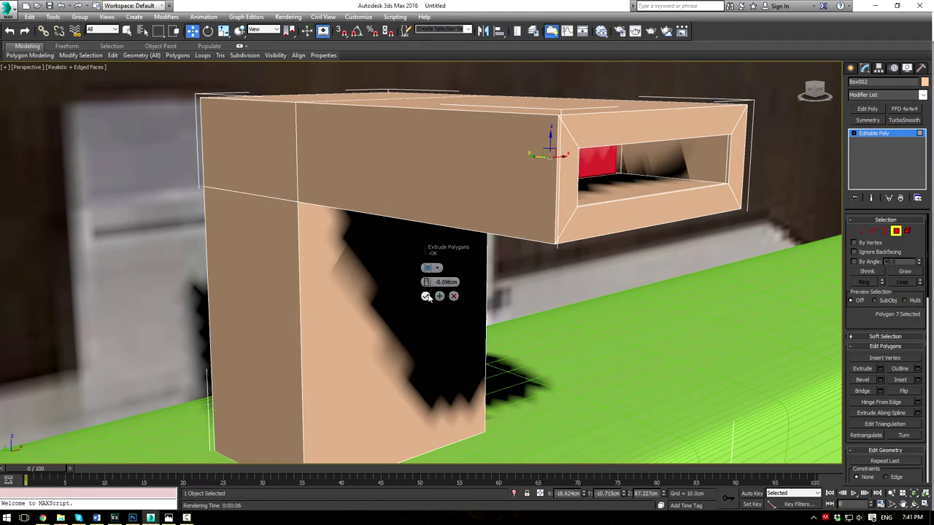
Step: Move the whole faucet about 4.4 cm sideways to uncover the reference faucet in the front view
middle_click_drag(691, 294, 710, 277, "alt")
scroll(694, 282, "down", 4)
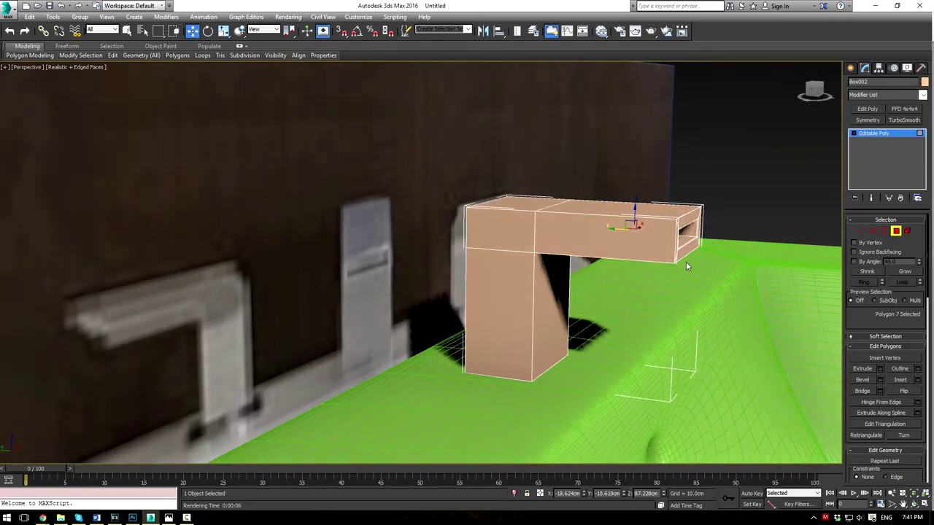
key("alt+w")
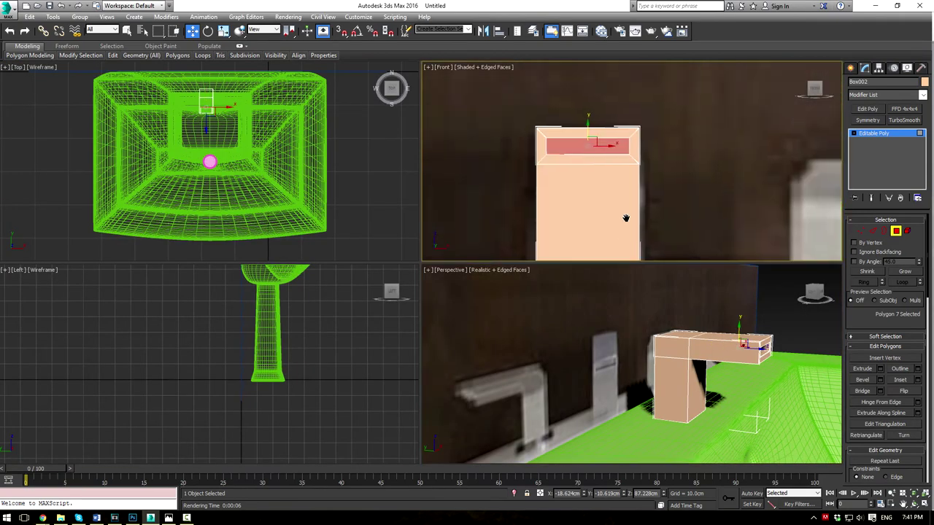
left_click(882, 134)
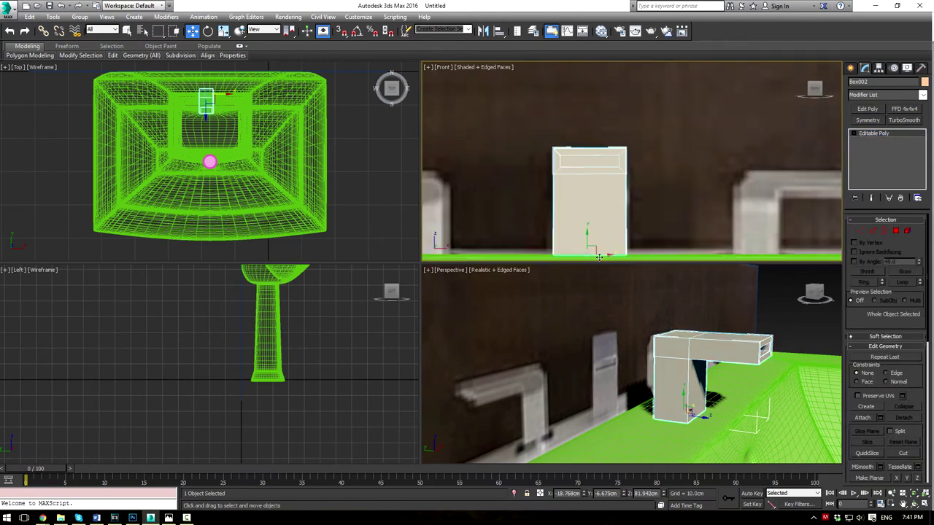
left_click_drag(544, 248, 526, 243)
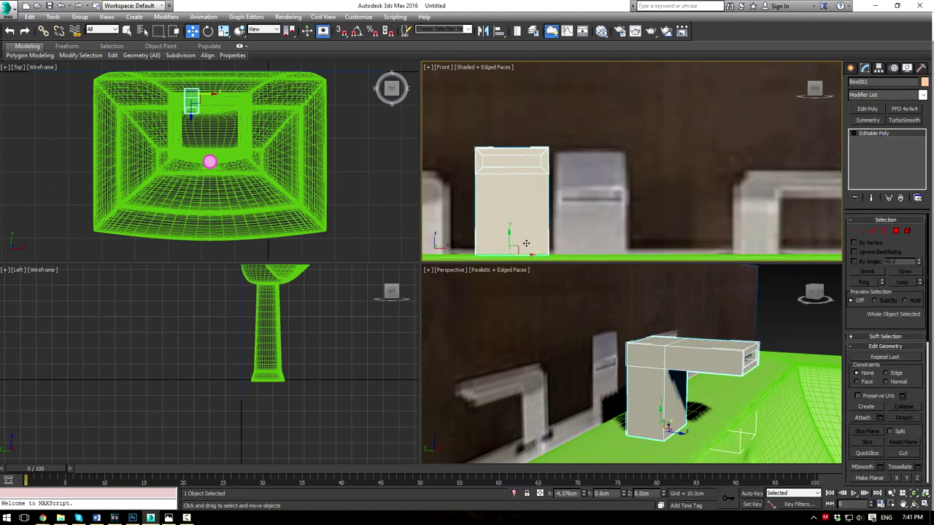
Step: Try to lower the spout's front-end vertices by about 1.7 cm
left_click(861, 232)
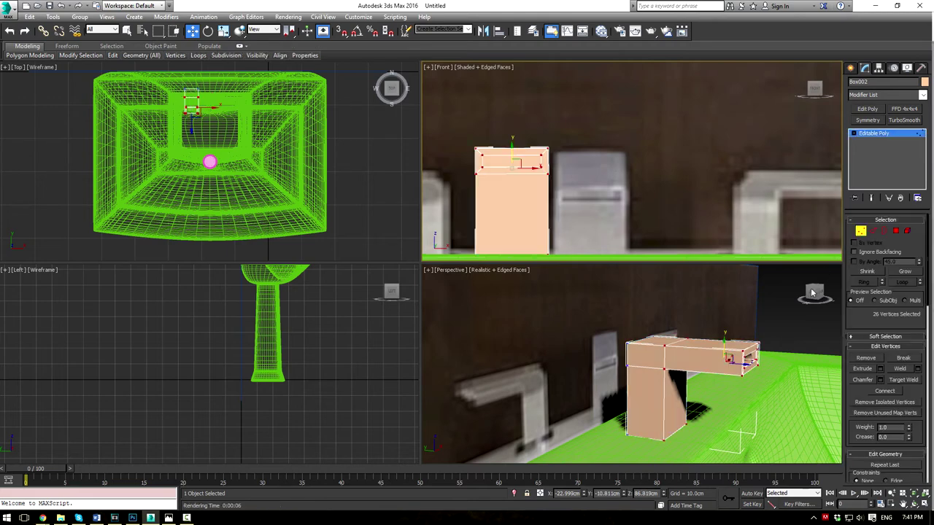
left_click_drag(784, 322, 719, 394)
middle_click(586, 159)
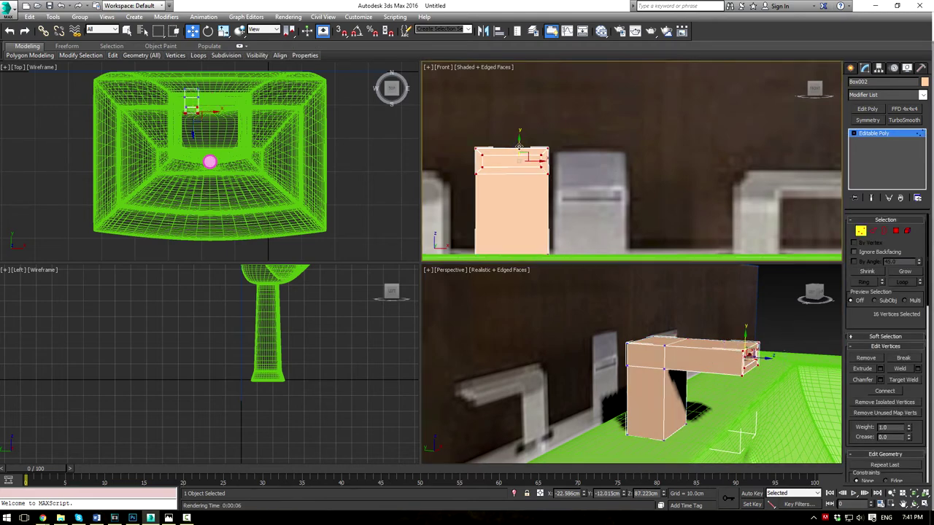
left_click_drag(521, 142, 520, 174)
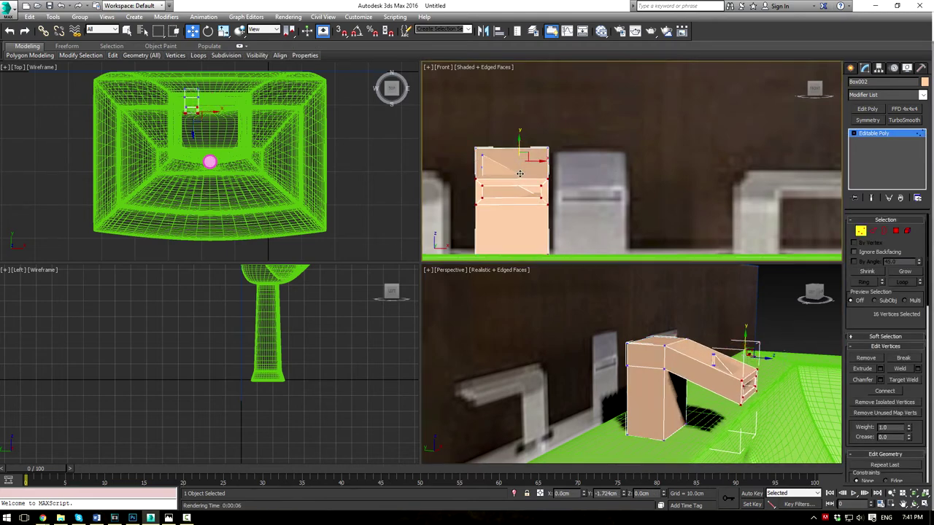
scroll(757, 340, "down", 3)
middle_click(742, 329)
key("ctrl+z")
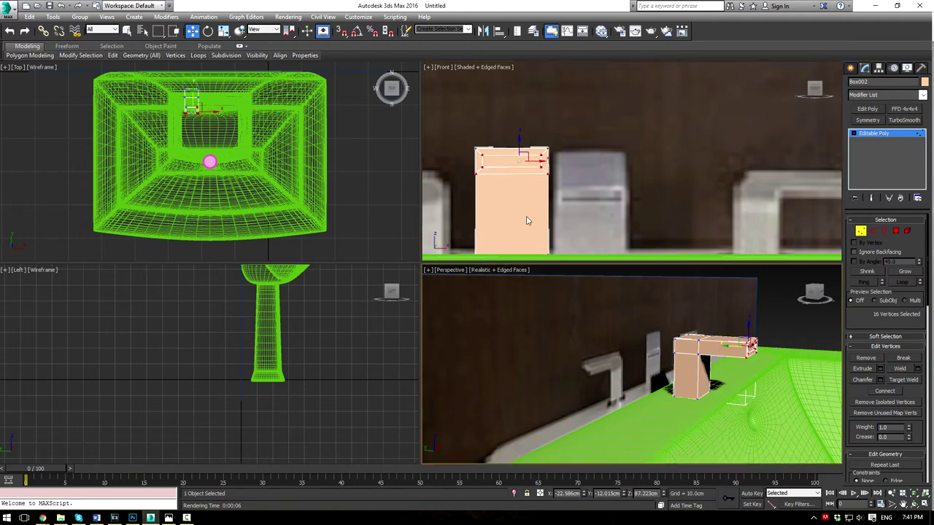
Step: Slope the spout downward by lowering its front-end vertices, including the deep recess ones, by about 2 cm
scroll(241, 137, "up", 8)
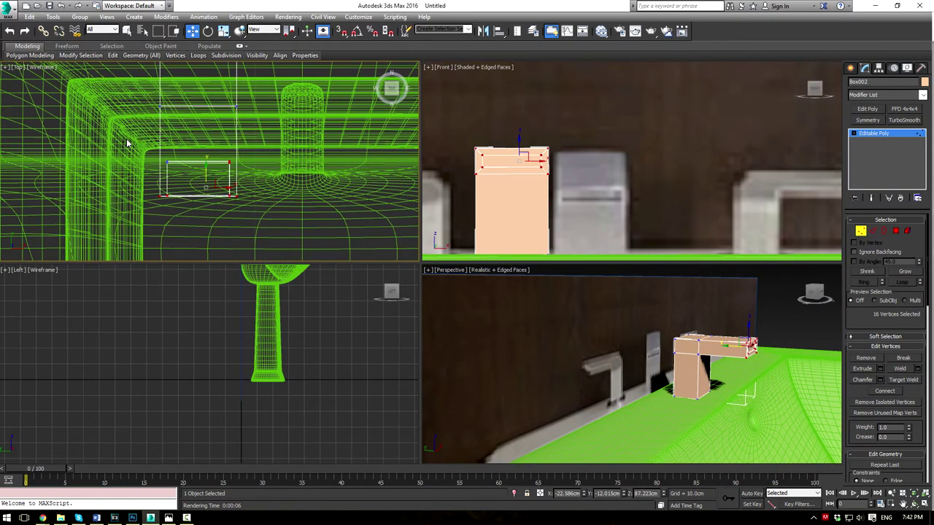
middle_click_drag(526, 147, 526, 142)
left_click_drag(510, 136, 518, 173)
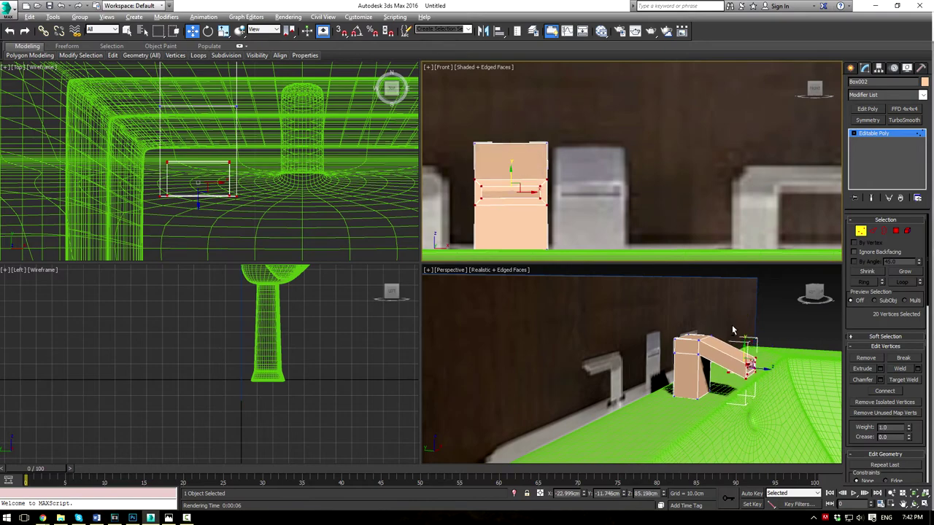
middle_click_drag(733, 330, 674, 352, "alt")
middle_click_drag(795, 383, 666, 367, "alt")
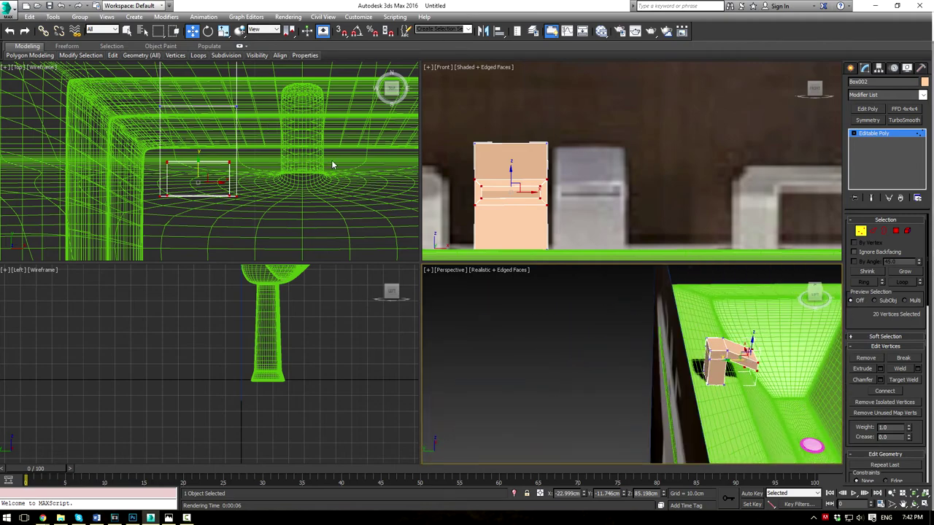
Step: Lengthen the spout by moving its front-end vertices about 4.4 cm forward
middle_click_drag(264, 207, 247, 166, "alt")
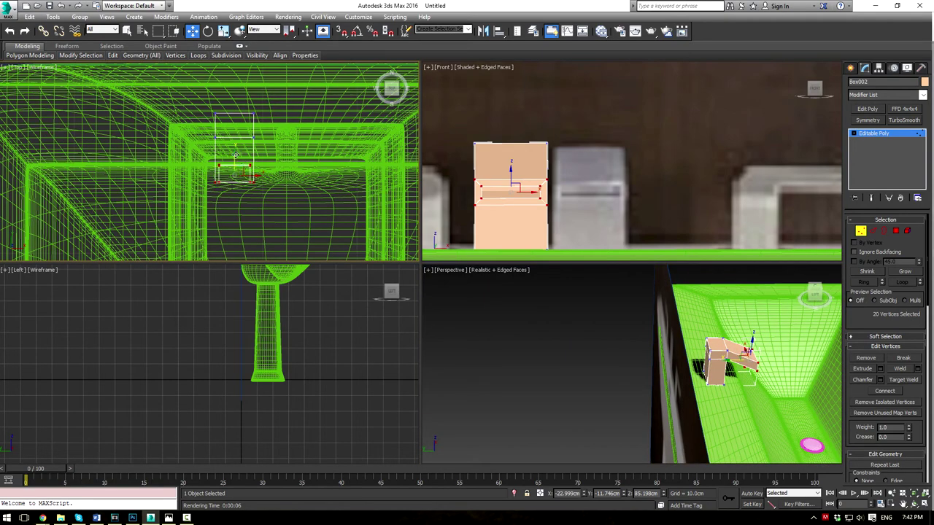
left_click_drag(235, 154, 249, 198)
middle_click_drag(659, 337, 697, 340, "alt")
scroll(281, 152, "up", 4)
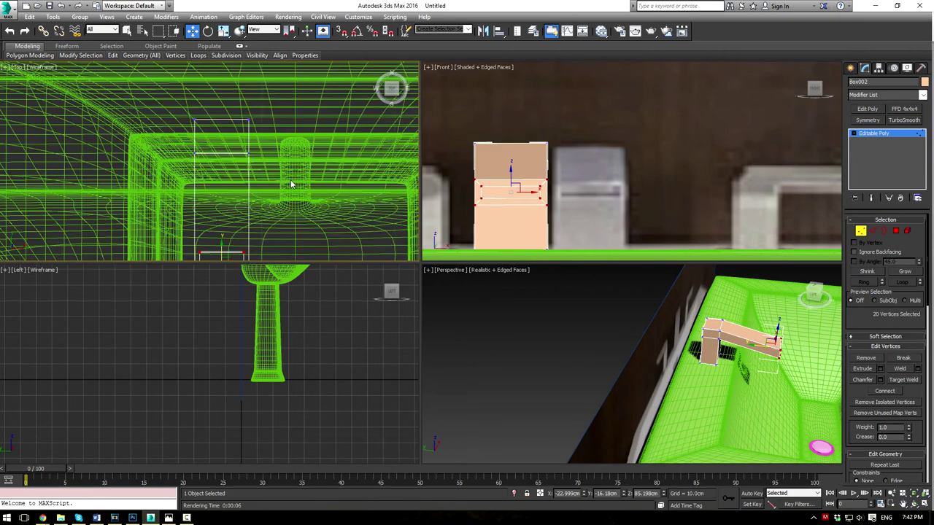
Step: Finish editing the faucet's vertices and isolate the faucet in a maximized perspective view
left_click_drag(279, 173, 280, 173)
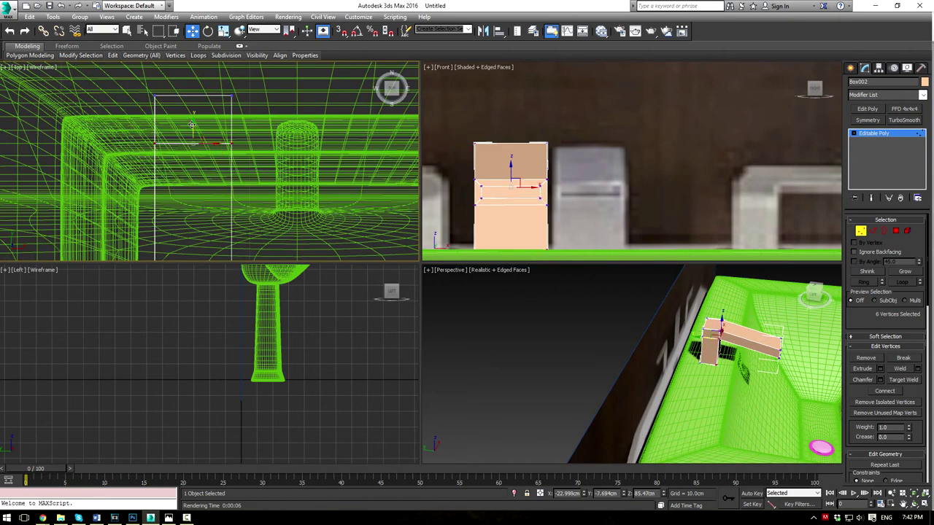
left_click_drag(193, 122, 193, 125)
middle_click_drag(568, 191, 574, 119)
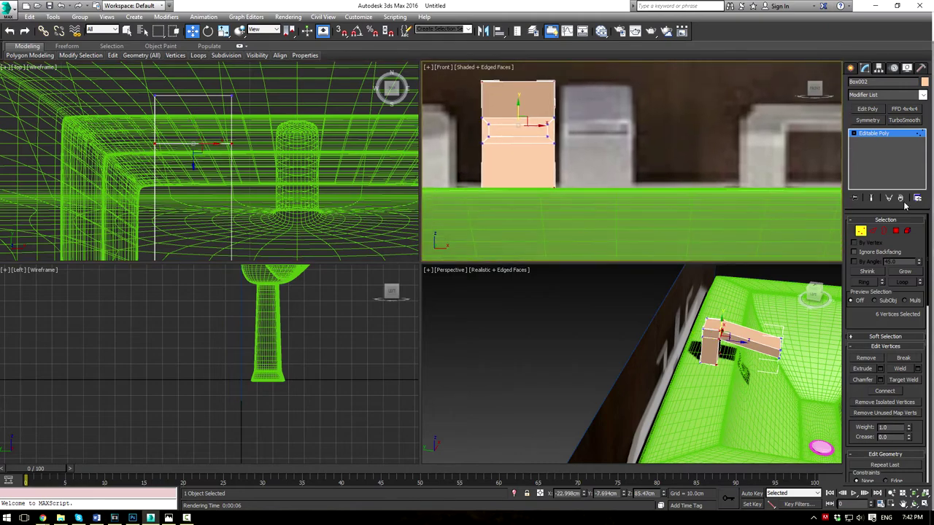
left_click(881, 136)
middle_click(684, 306)
key("alt+w")
key("alt+q")
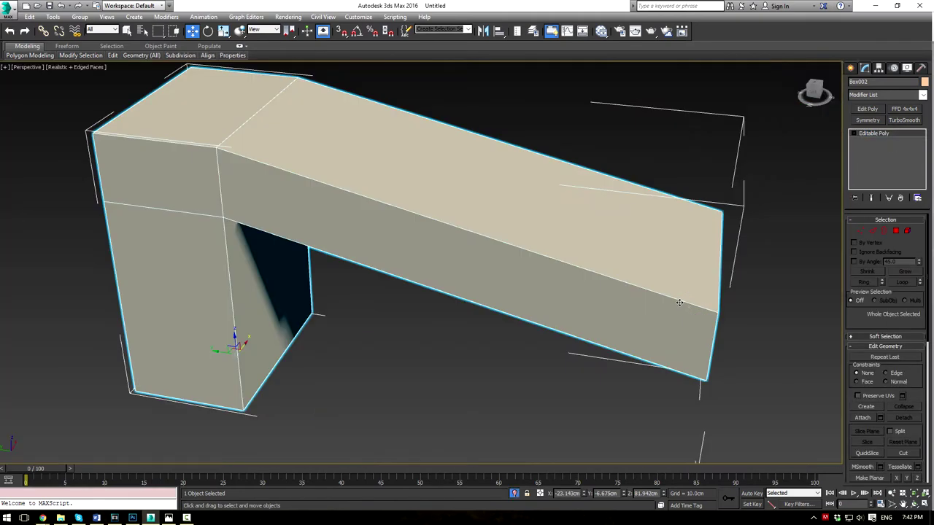
Step: Select the outer edges along one side of the spout and upright, plus the back and opposite top edges
left_click(872, 230)
left_click(305, 178)
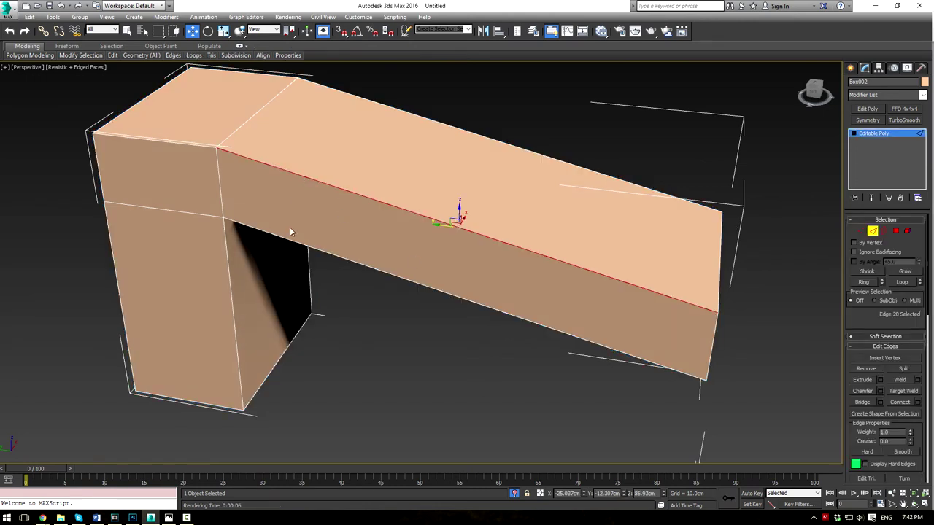
left_click(278, 235, "ctrl")
left_click(225, 243, "ctrl")
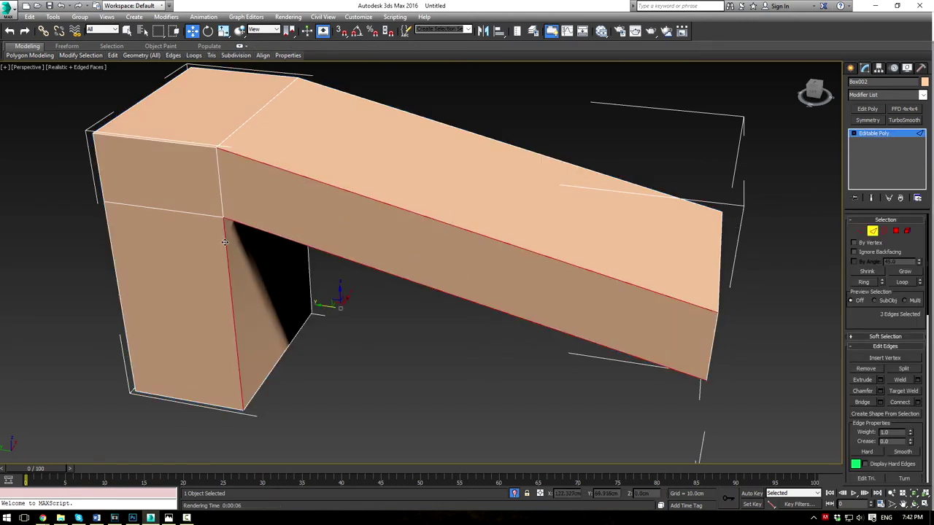
left_click(189, 144, "ctrl")
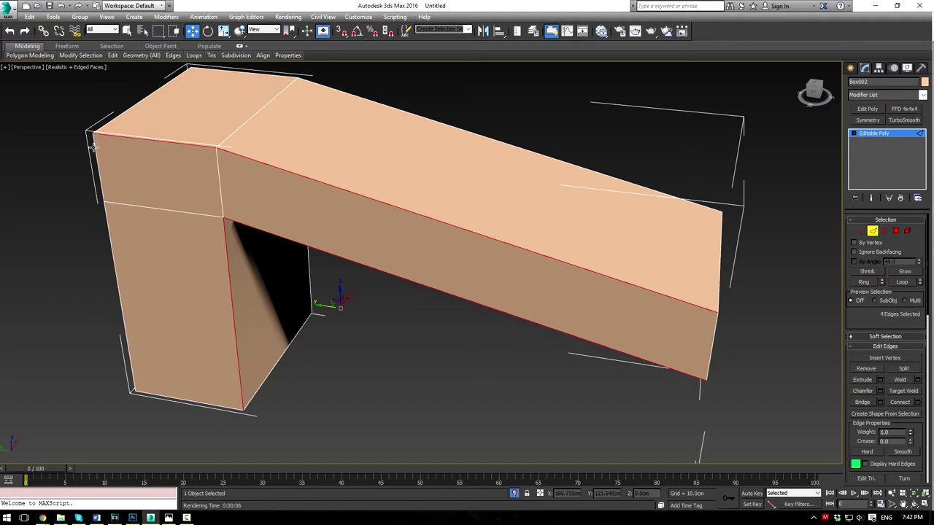
left_click(106, 219, "ctrl")
left_click(132, 107, "ctrl")
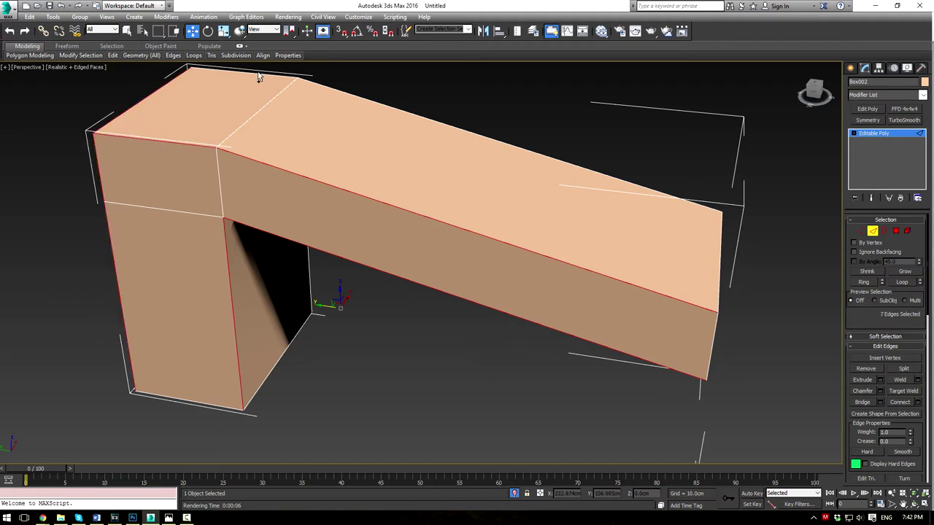
left_click(255, 74, "ctrl")
left_click(329, 89, "ctrl")
Step: Add the four outer edges of the spout's front face to the edge selection
middle_click_drag(508, 206, 479, 339, "alt")
left_click(503, 337, "ctrl")
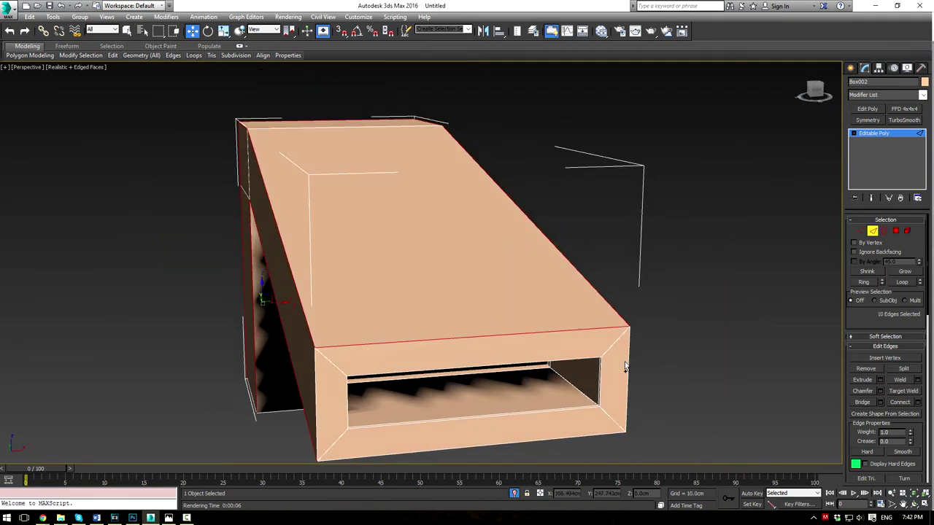
left_click(578, 439, "ctrl")
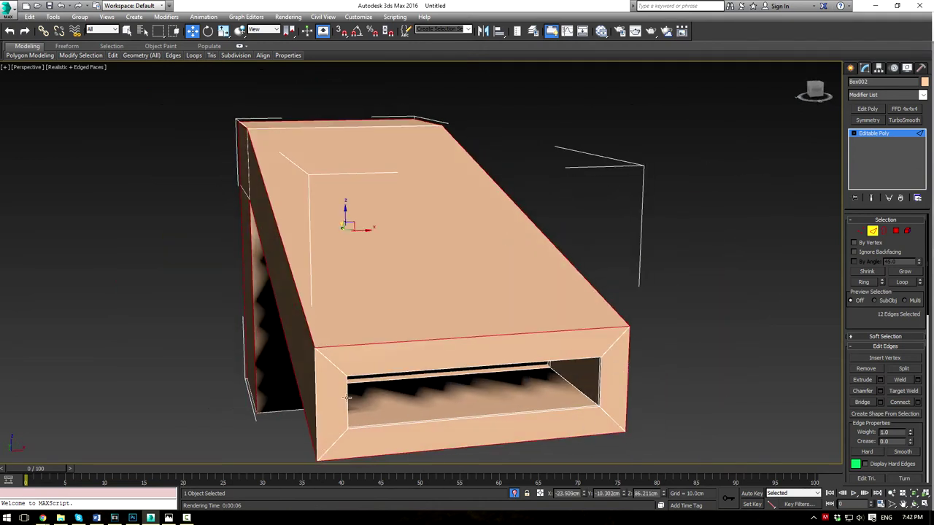
left_click(316, 395, "ctrl")
Step: Add the other side's lower spout edge, the underside joint edge and the upright's vertical edges to the selection
middle_click_drag(317, 398, 448, 231, "alt")
left_click(449, 218, "ctrl")
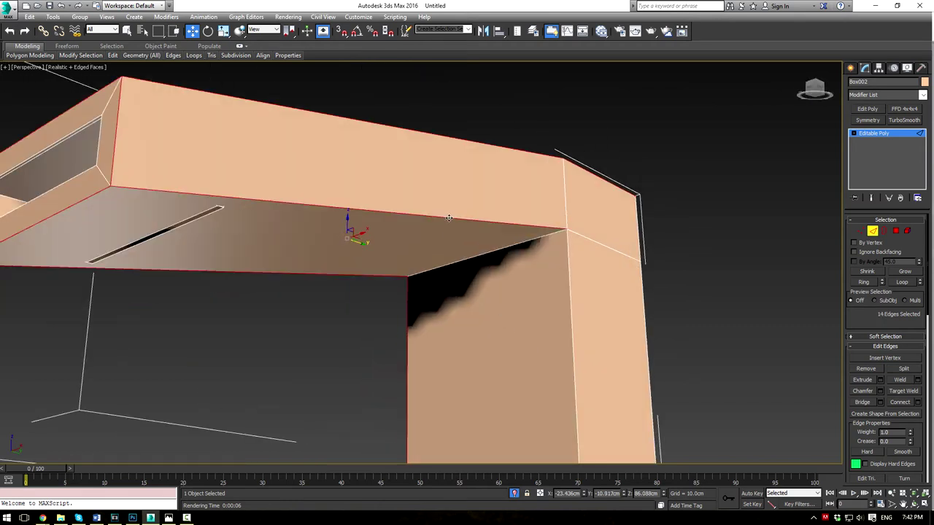
left_click(493, 252, "ctrl")
left_click(568, 262, "ctrl")
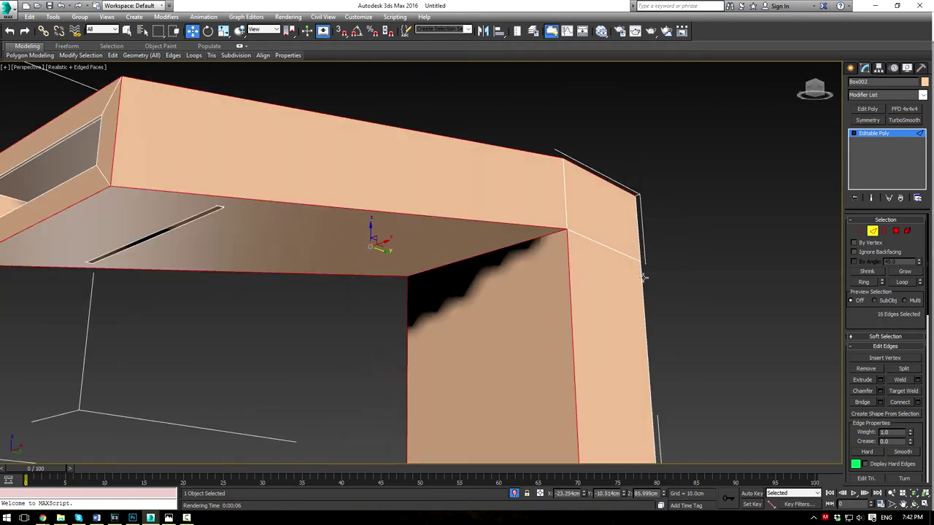
left_click(641, 261, "ctrl")
left_click(642, 288, "ctrl")
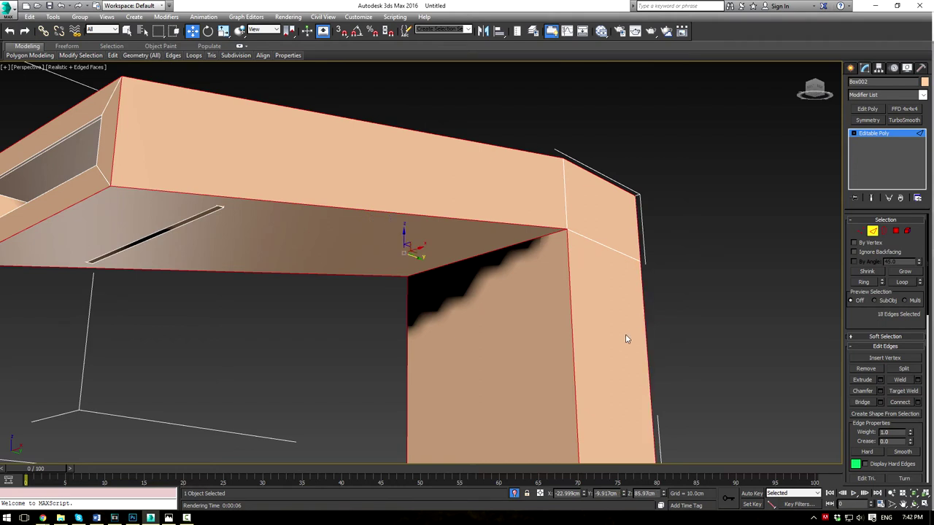
Step: Add the four edges around the upright's base to the selection
middle_click_drag(625, 338, 635, 308, "alt")
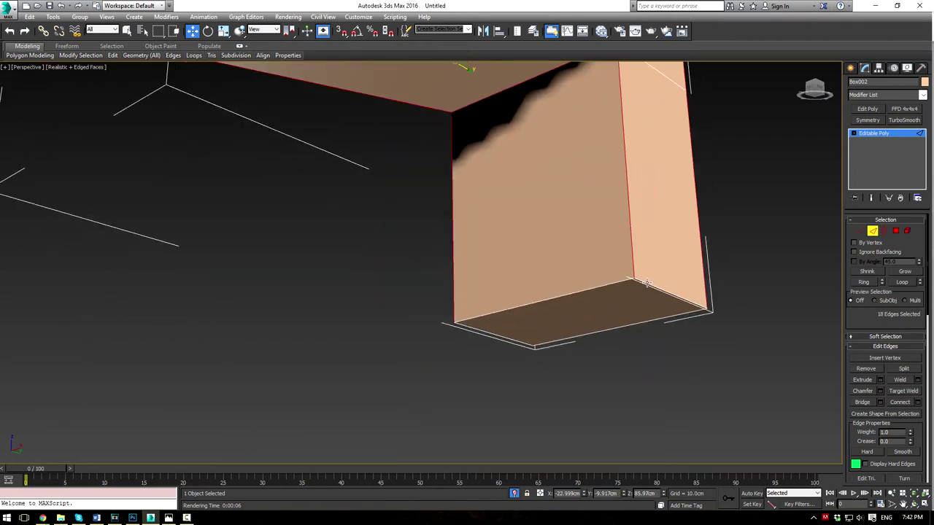
left_click(627, 281, "ctrl")
left_click(623, 281, "ctrl")
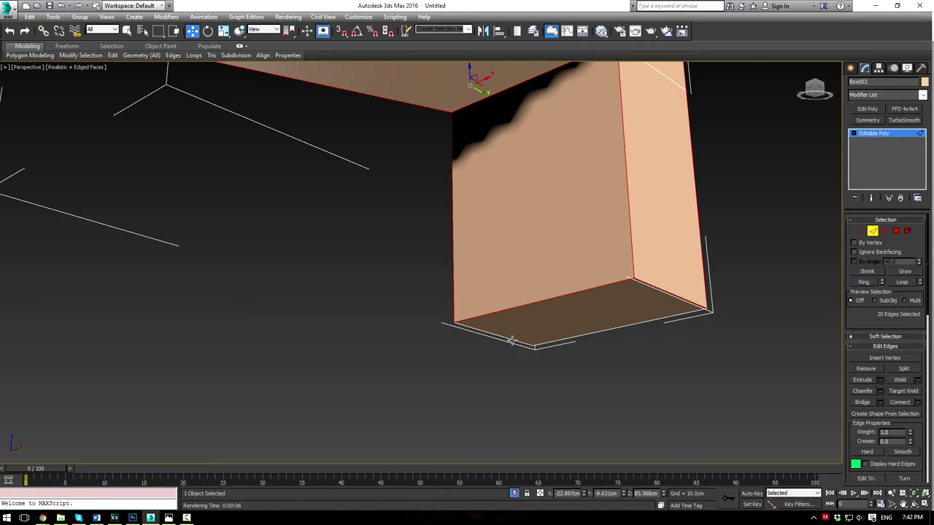
left_click(512, 342, "ctrl")
left_click(549, 343, "ctrl")
Step: Add the recess's four inner corner edges and extend the edge selection along its loops
scroll(486, 253, "down", 4)
mouse_move(485, 252)
middle_mouse_down("alt")
mouse_move(515, 264)
mouse_move(500, 257)
middle_mouse_up("alt")
scroll(501, 257, "up", 5)
scroll(416, 210, "down", 2)
middle_click_drag(417, 211, 526, 283)
middle_click_drag(525, 283, 507, 242, "alt")
scroll(494, 256, "down", 4)
scroll(506, 242, "up", 6)
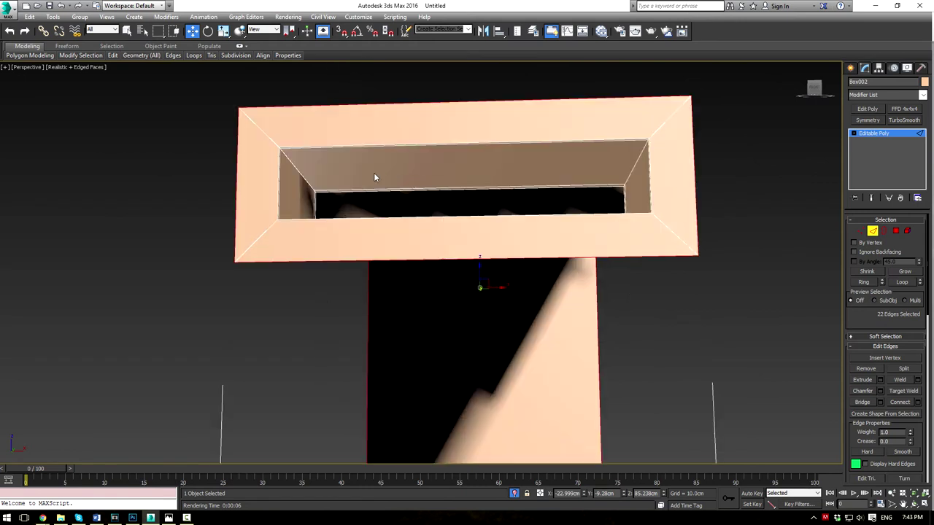
left_click(299, 174, "ctrl")
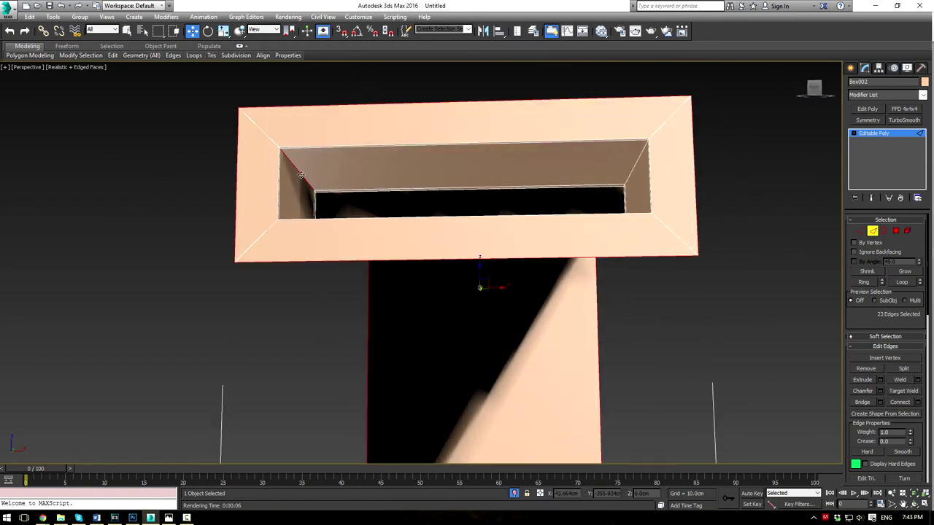
left_click(625, 185, "ctrl")
middle_click_drag(625, 185, 639, 245, "alt")
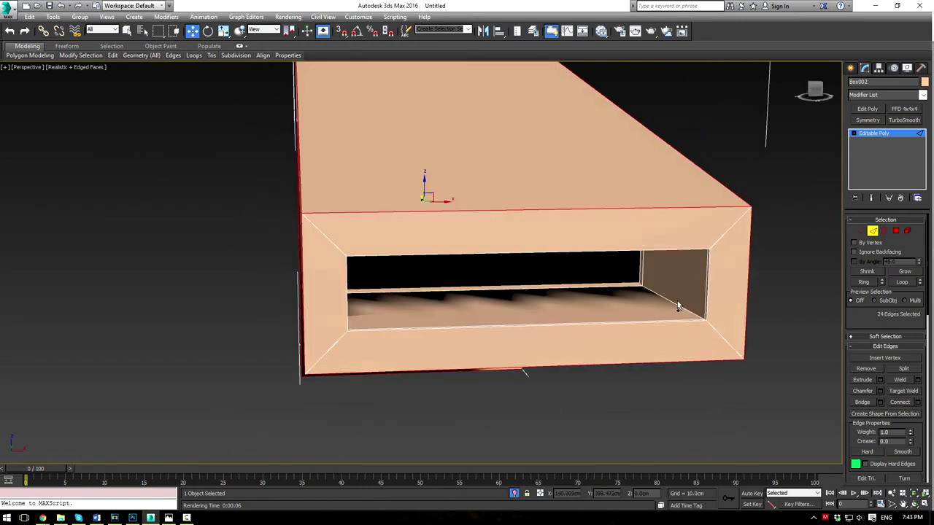
middle_click_drag(670, 305, 363, 283, "alt")
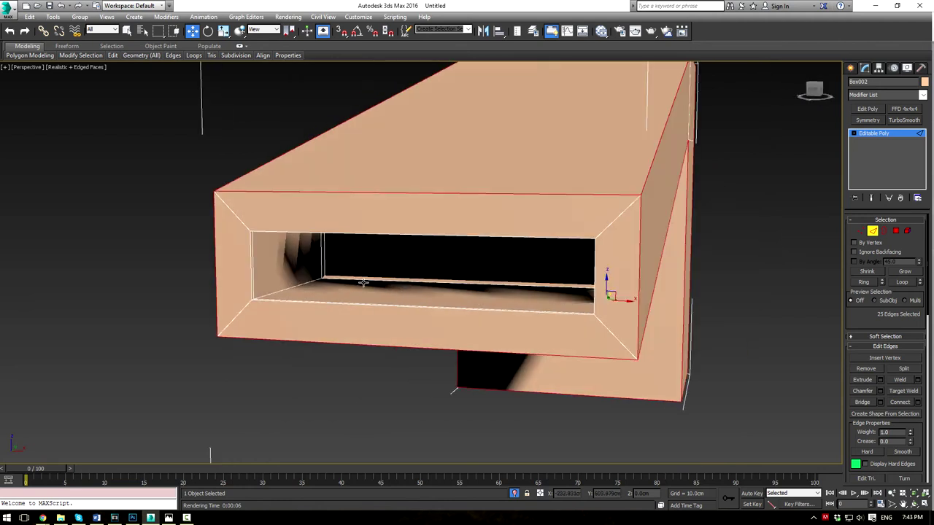
left_click(309, 285, "ctrl")
left_click(900, 282)
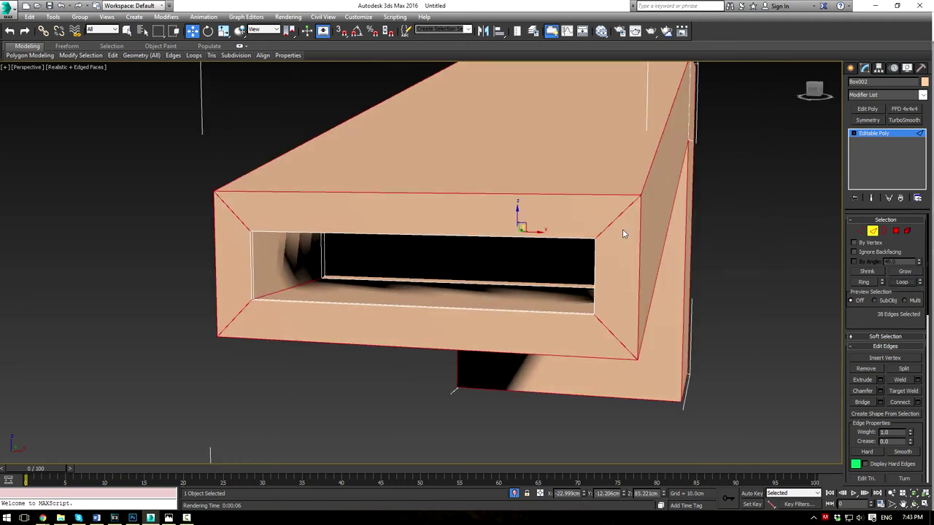
Step: Remove the diagonal edges between the spout's outer rim and its recess opening from the edge selection
left_click(617, 217, "ctrl")
scroll(684, 282, "down", 6)
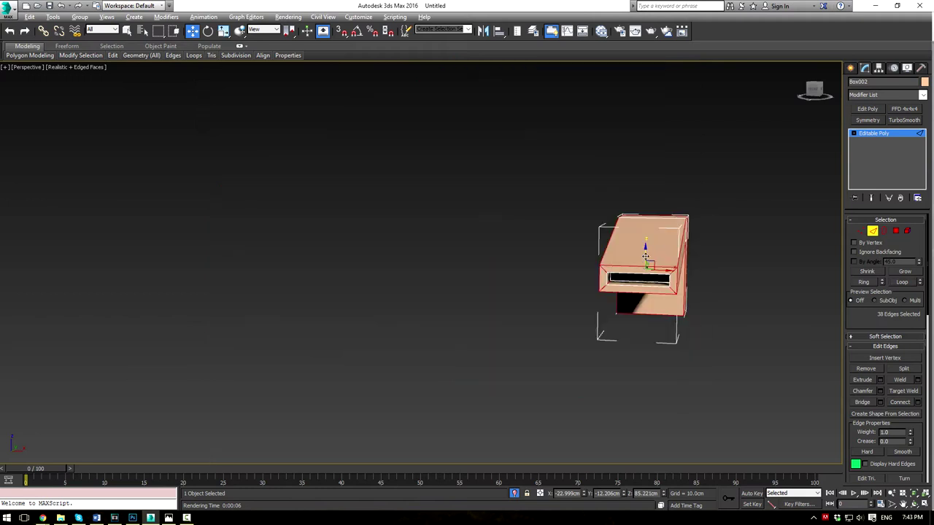
mouse_move(646, 261)
middle_mouse_down("alt")
mouse_move(588, 241)
mouse_move(655, 256)
middle_mouse_up("alt")
scroll(679, 265, "up", 10)
scroll(712, 284, "down", 8)
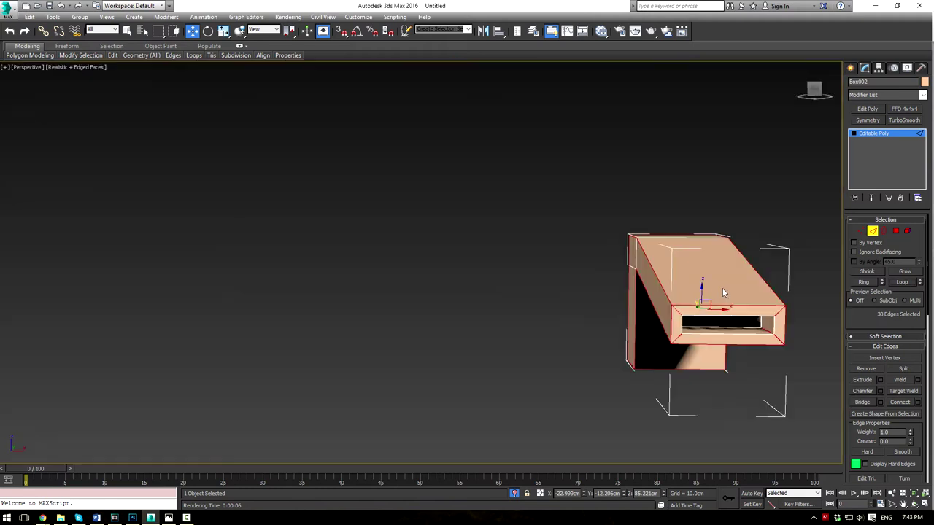
left_click(686, 325, "alt")
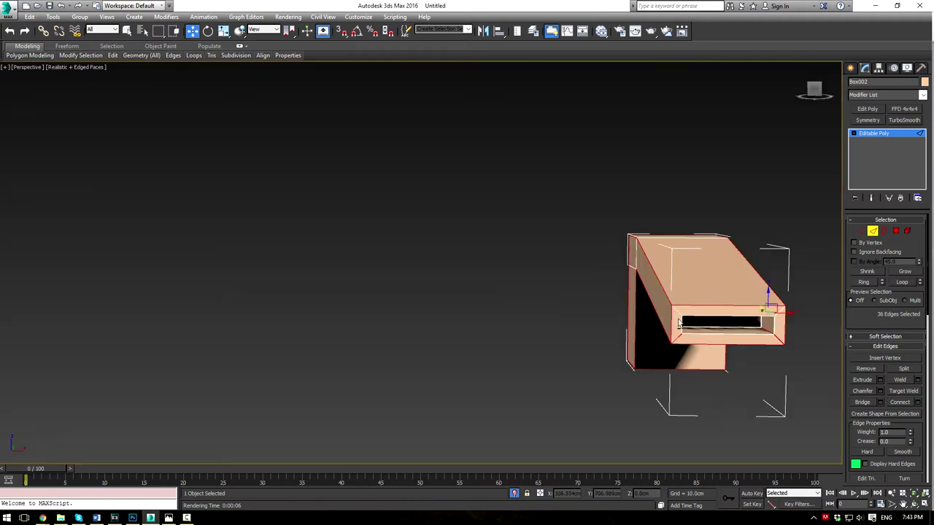
left_click(678, 323, "alt")
left_click(777, 336, "alt")
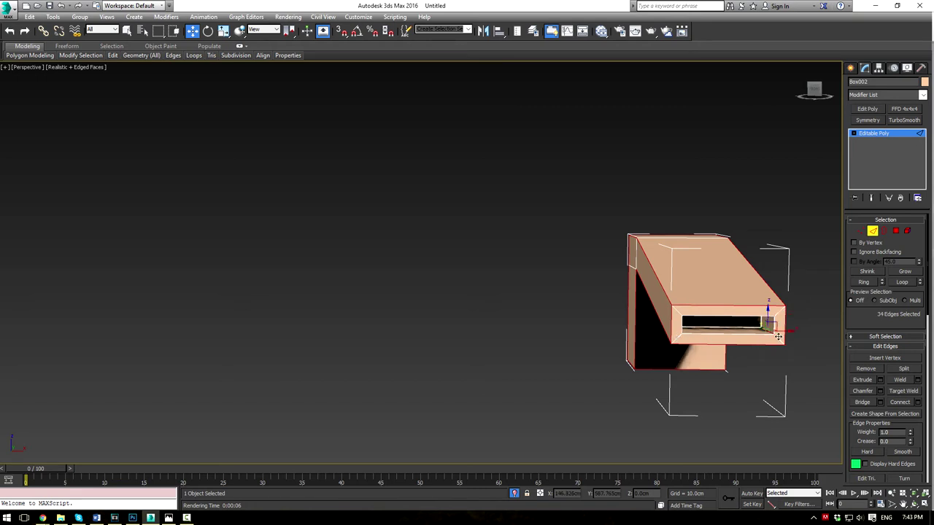
middle_click_drag(786, 333, 588, 301, "alt")
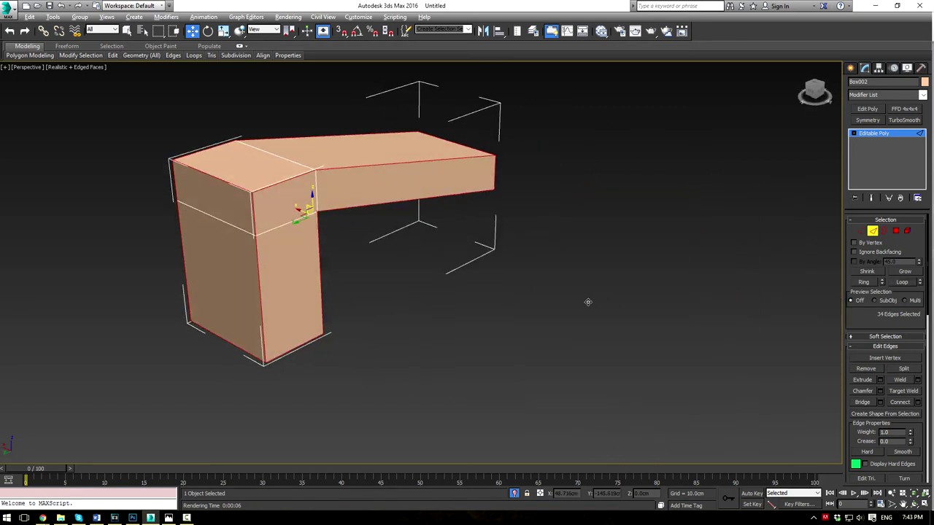
middle_click_drag(171, 119, 611, 266)
scroll(556, 271, "up", 3)
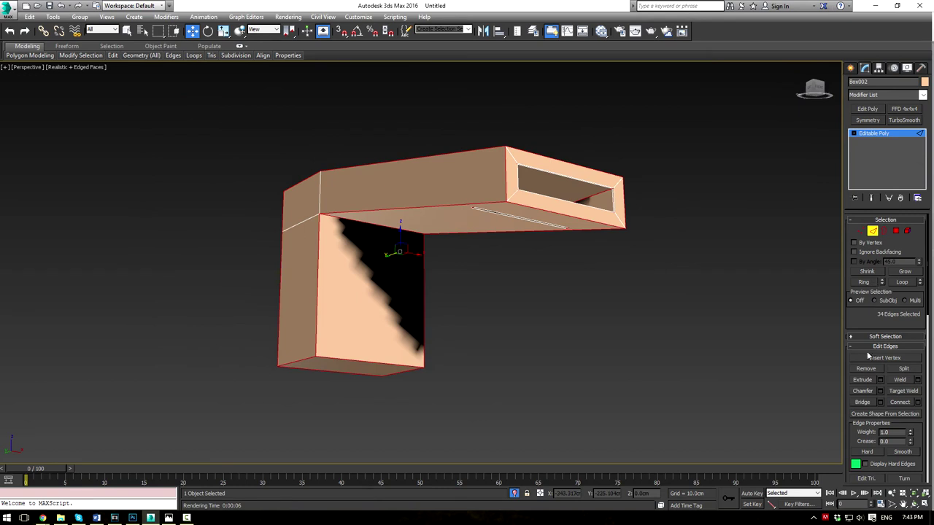
Step: Chamfer the selected faucet edges by 0.05 cm with one connecting segment
key("ctrl+shift+c")
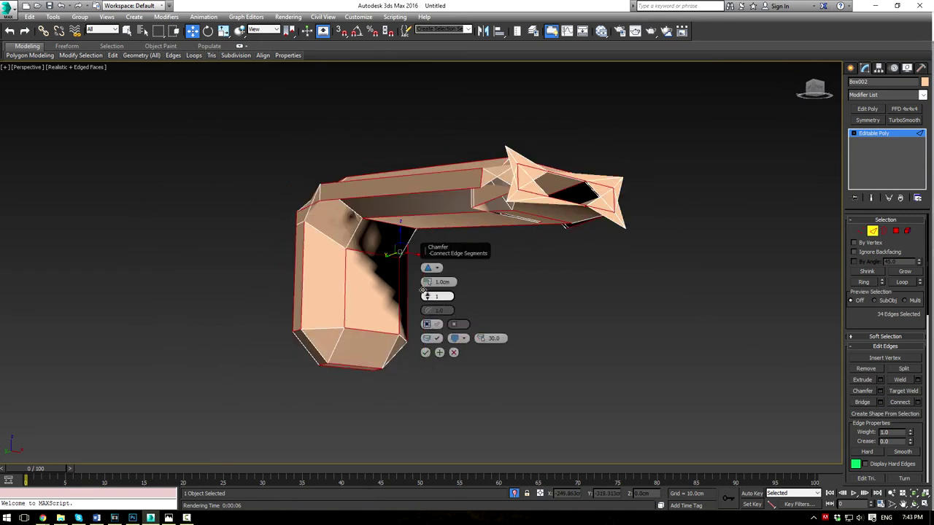
type("0.1")
key("Return")
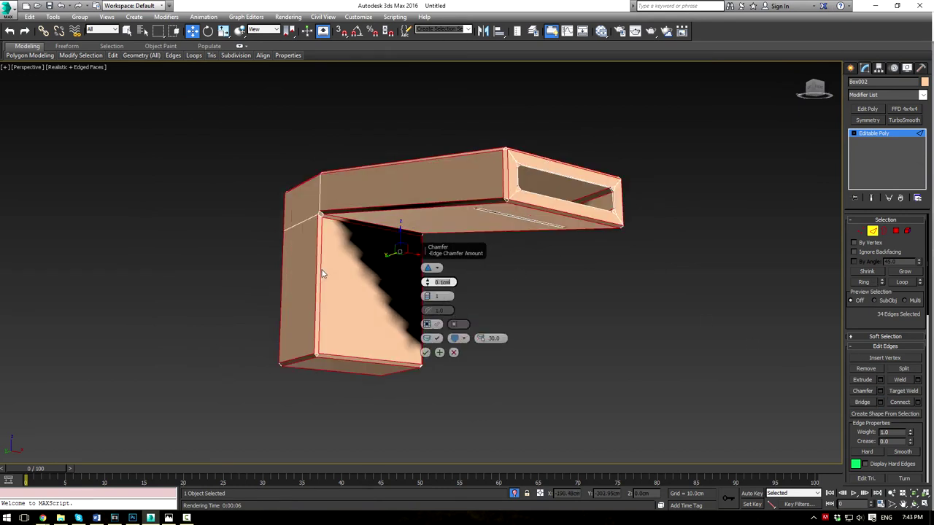
type(".05")
key("Return")
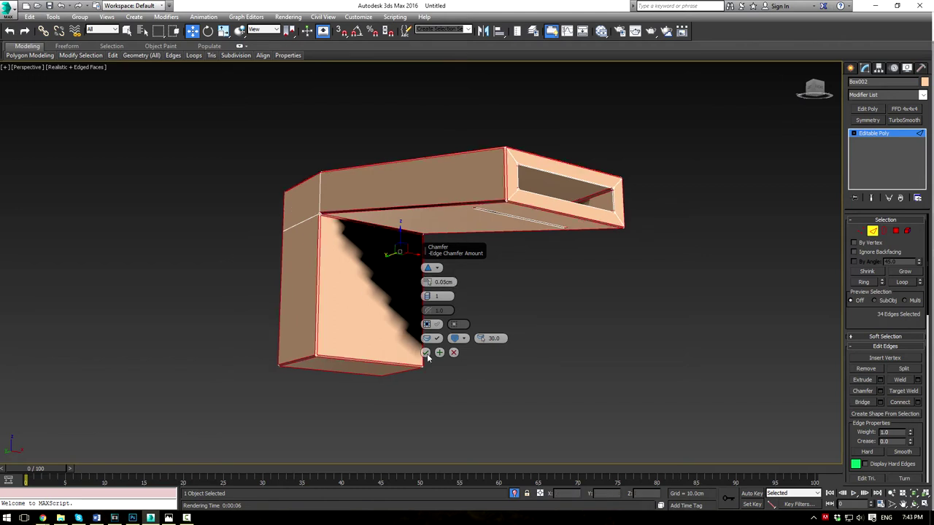
left_click(426, 352)
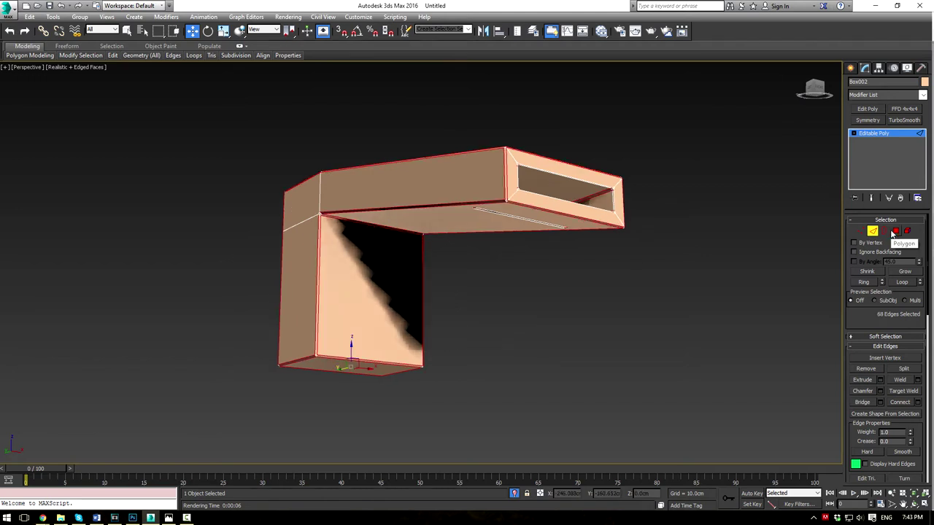
Step: In the left view, move the vertices at the recess's inner end deeper into the spout, following its slope
left_click(582, 201)
middle_click_drag(580, 198, 586, 196)
key("l")
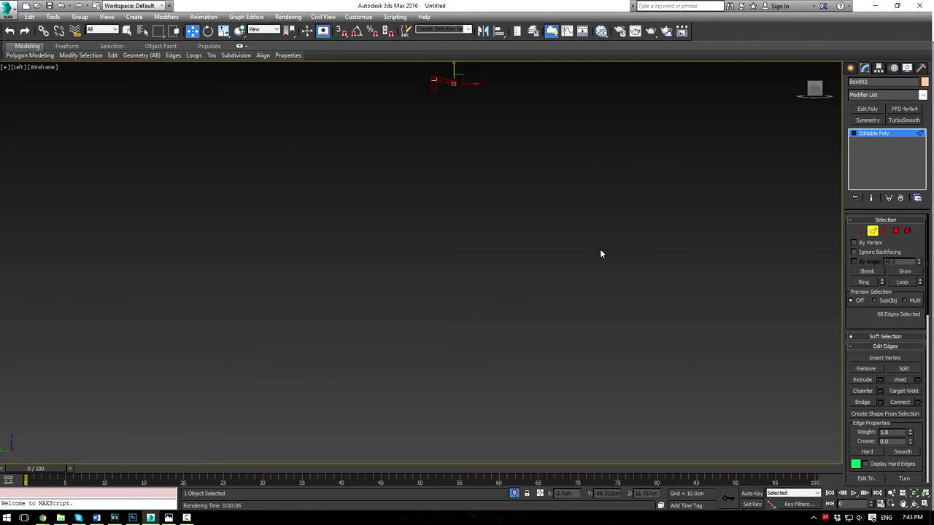
key("z")
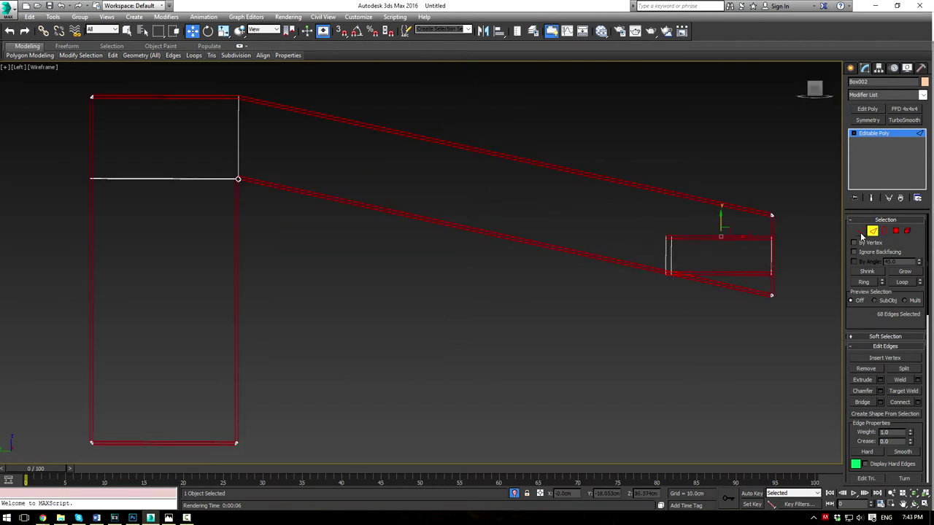
left_click(860, 231)
left_click_drag(689, 299, 690, 301)
left_click_drag(675, 248, 513, 186)
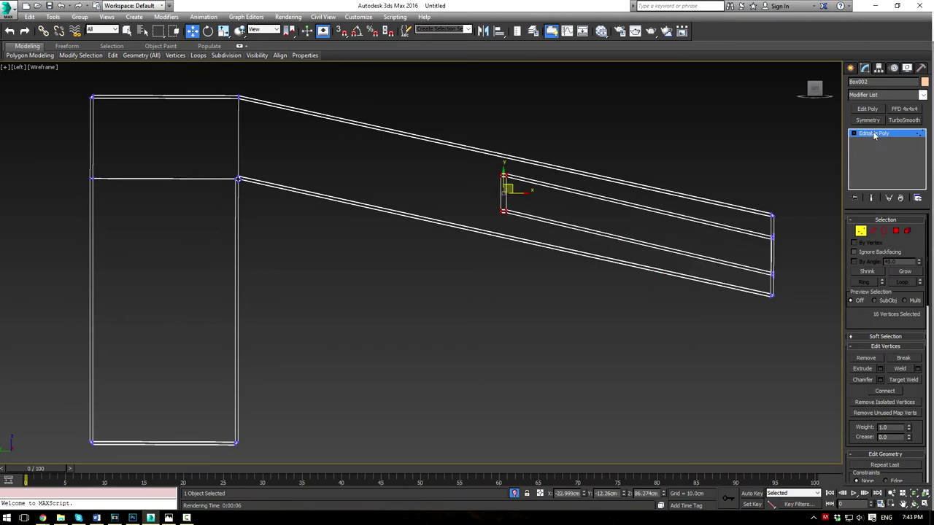
Step: Leave vertex editing, return to a shaded perspective view and end the faucet's isolation
left_click(875, 135)
left_click(622, 306)
key("alt+w")
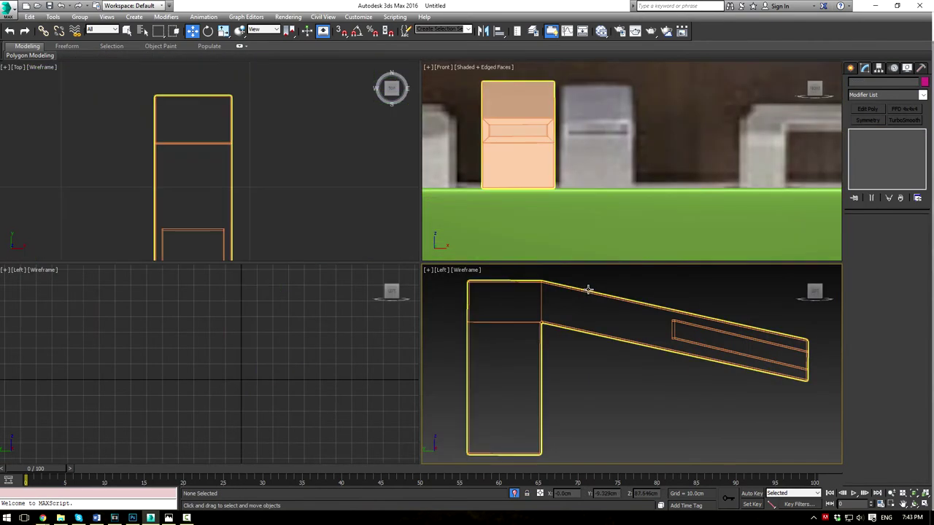
key("p")
key("F3")
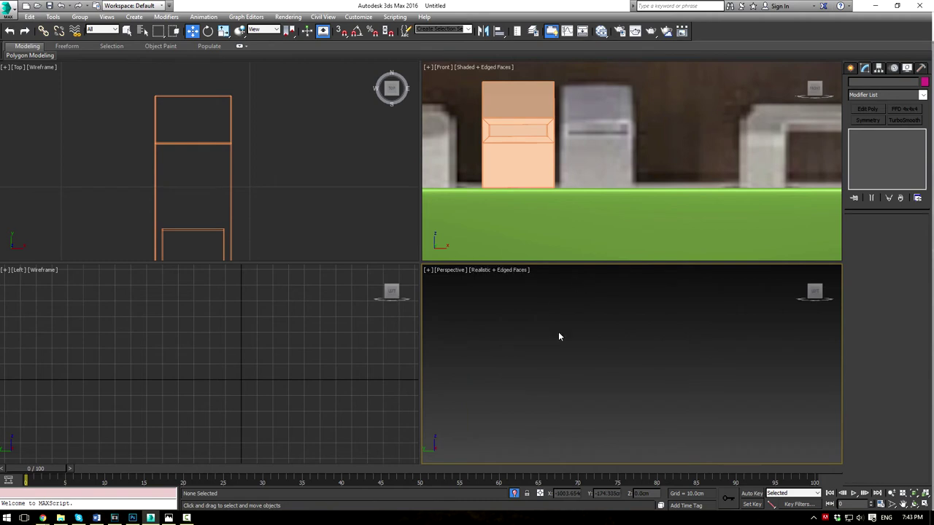
key("z")
middle_click_drag(662, 376, 573, 407, "alt")
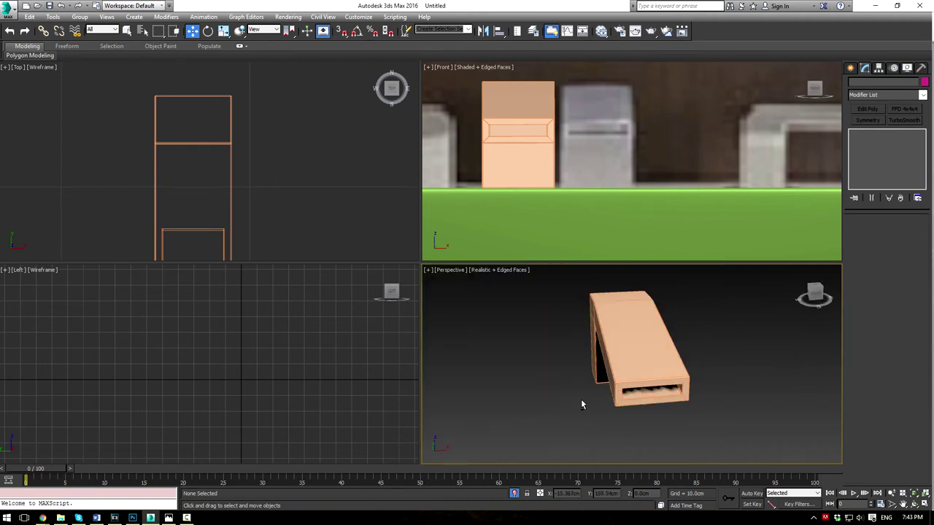
key("alt+w")
right_click(649, 238)
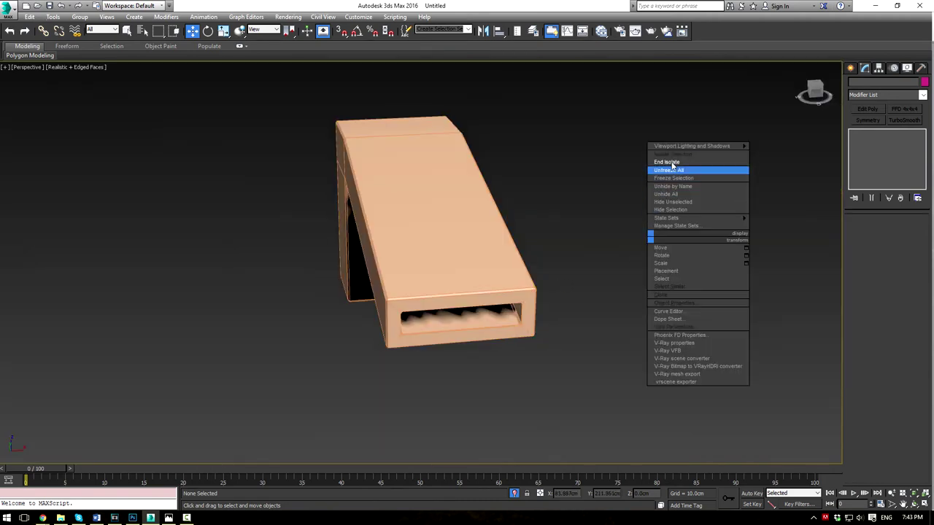
left_click(672, 164)
middle_click_drag(673, 175, 652, 258, "alt")
scroll(711, 257, "down", 4)
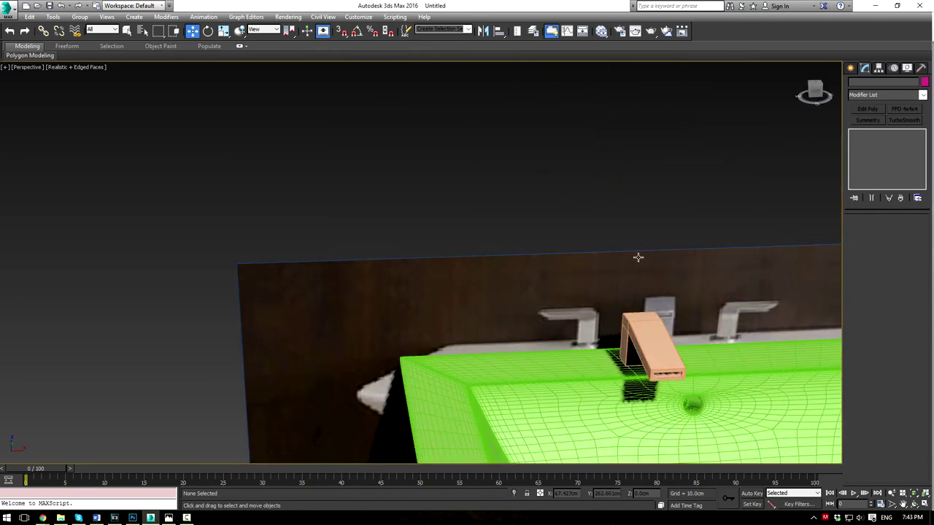
Step: In the front view, move the faucet horizontally onto the central faucet in the reference image
key("f")
scroll(515, 144, "up", 6)
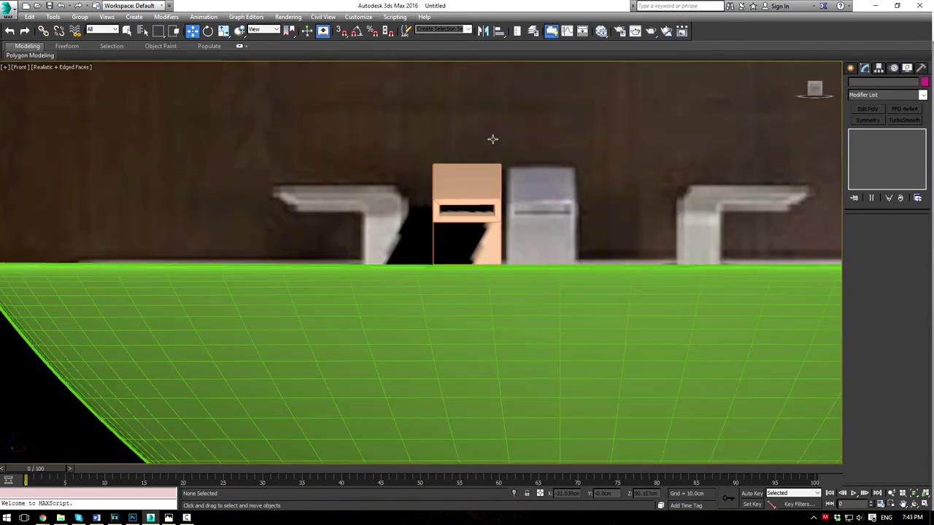
left_click(485, 268)
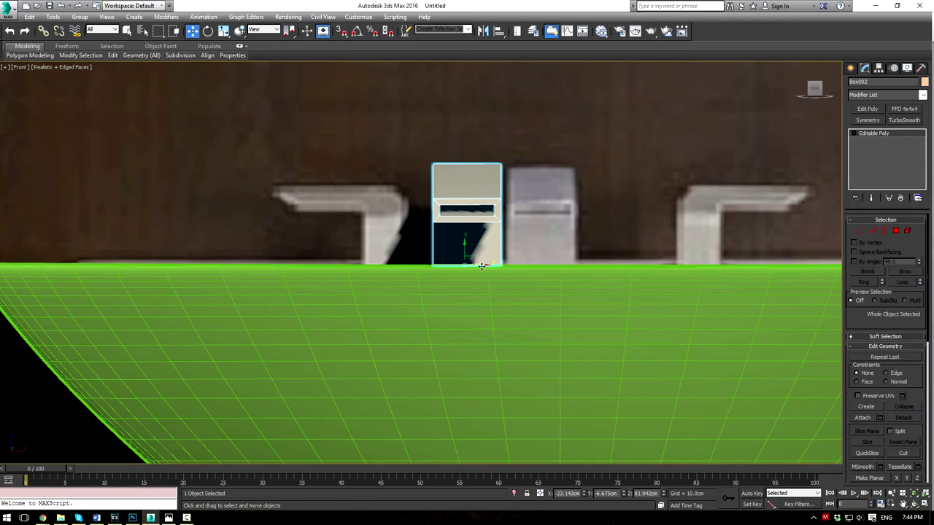
left_click_drag(485, 268, 555, 273)
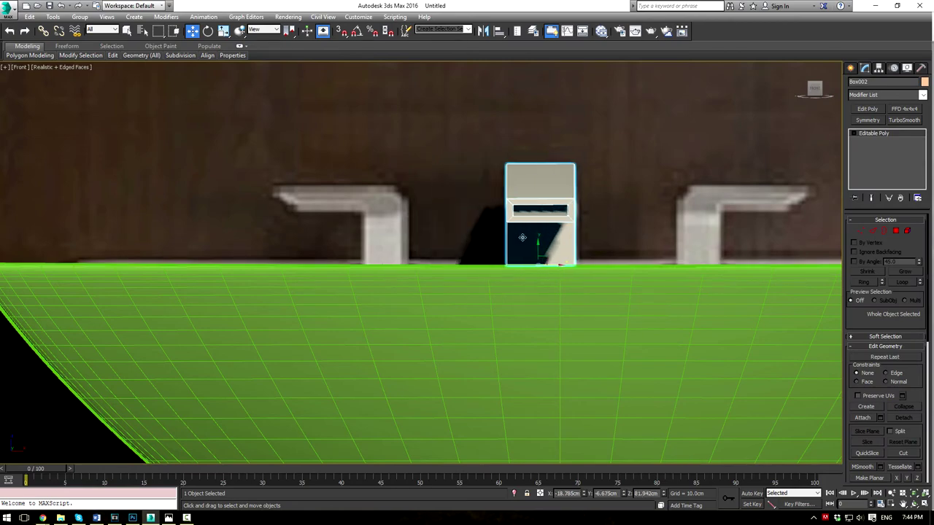
left_click(456, 193)
key("p")
scroll(478, 237, "down", 4)
middle_click_drag(491, 261, 522, 211, "alt")
scroll(519, 216, "up", 5)
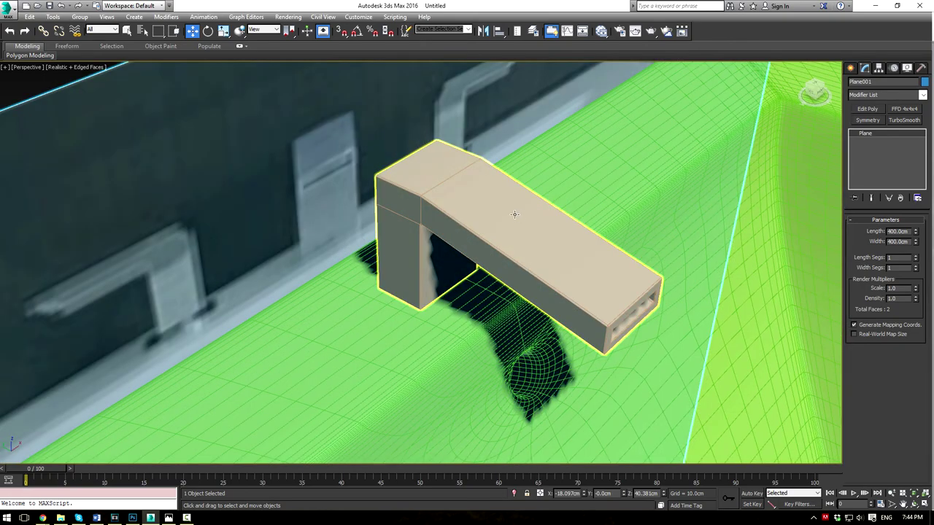
scroll(473, 243, "down", 3)
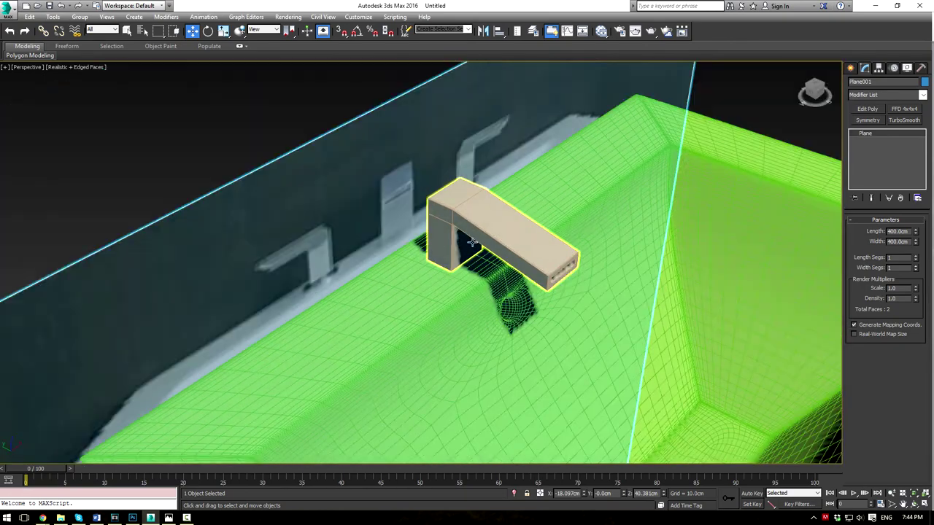
Step: Select the recess's back polygon, grow the selection to the spout's whole front face and delete those polygons
left_click(552, 249)
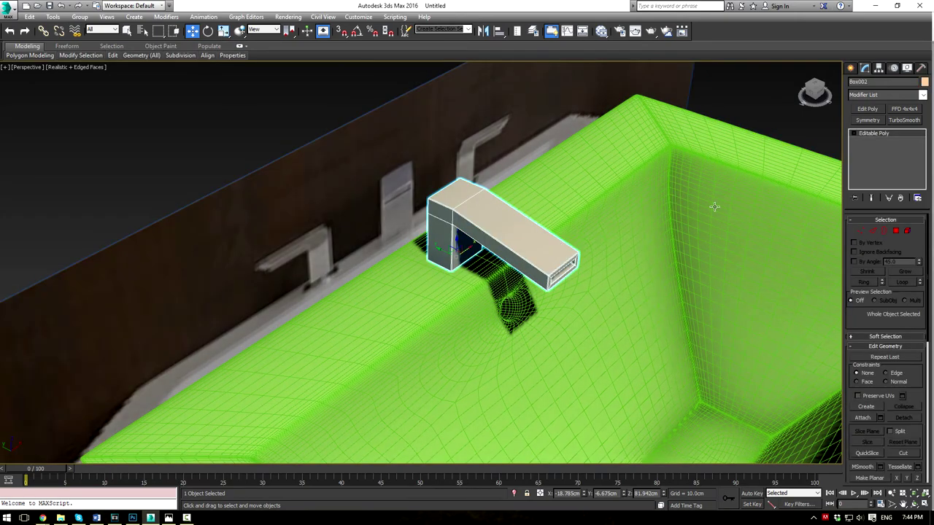
left_click(896, 230)
middle_click_drag(584, 242, 511, 204, "alt")
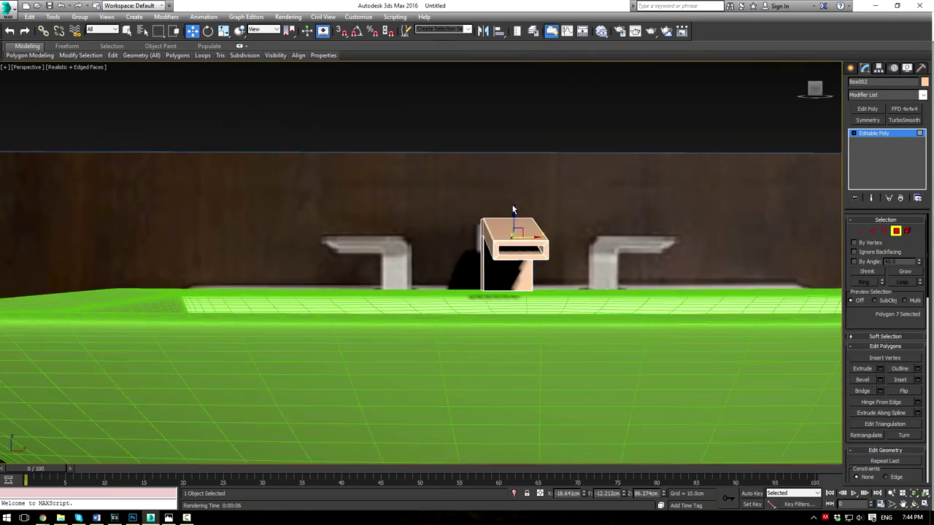
scroll(511, 204, "up", 4)
scroll(518, 239, "up", 5)
scroll(857, 364, "down", 1)
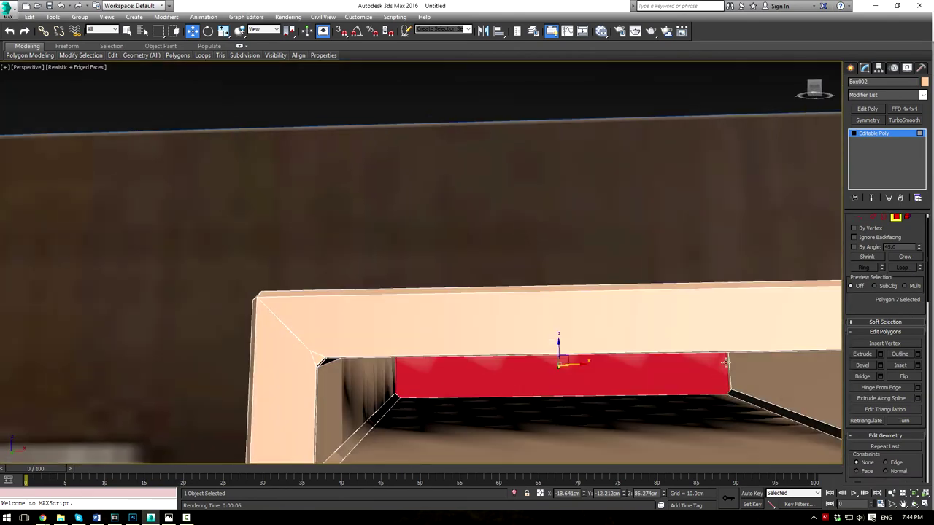
left_click(903, 259)
left_click(903, 259)
left_click(903, 260)
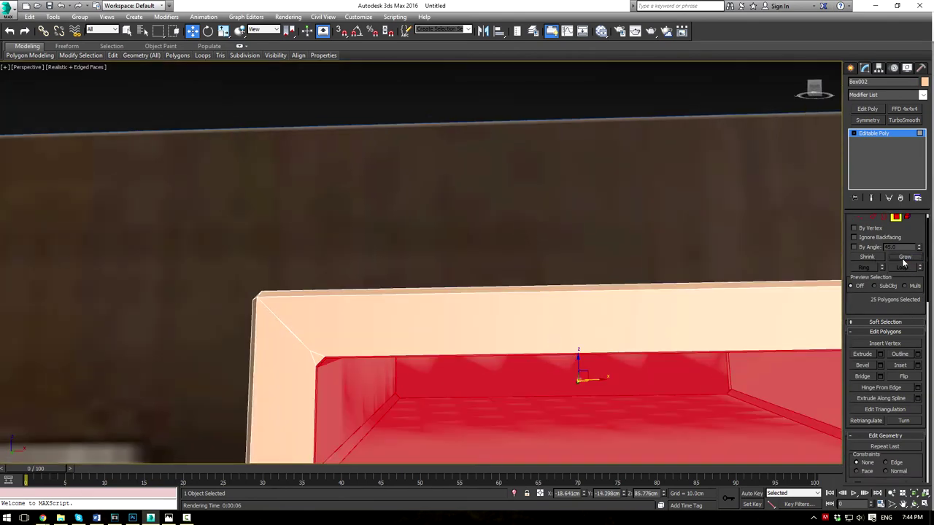
left_click(903, 259)
scroll(540, 301, "down", 4)
middle_click_drag(541, 301, 548, 297)
scroll(549, 298, "down", 6)
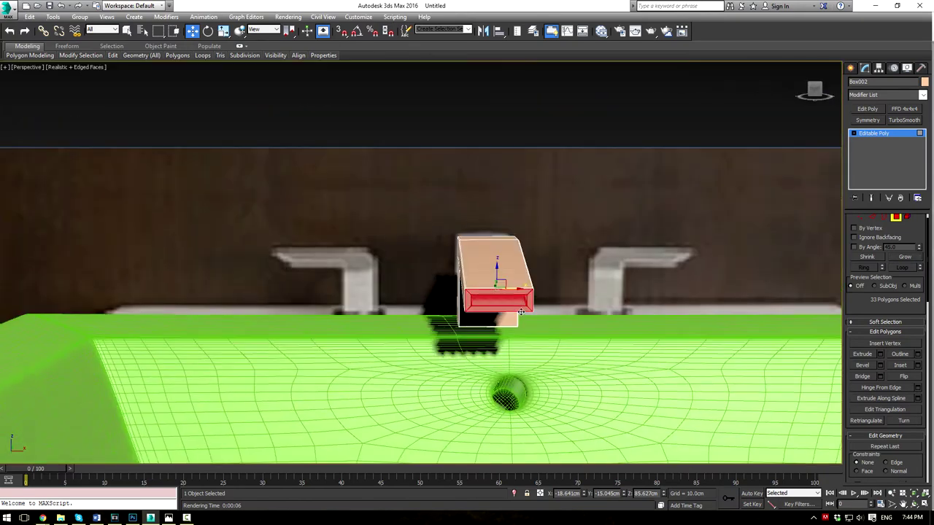
scroll(519, 310, "up", 5)
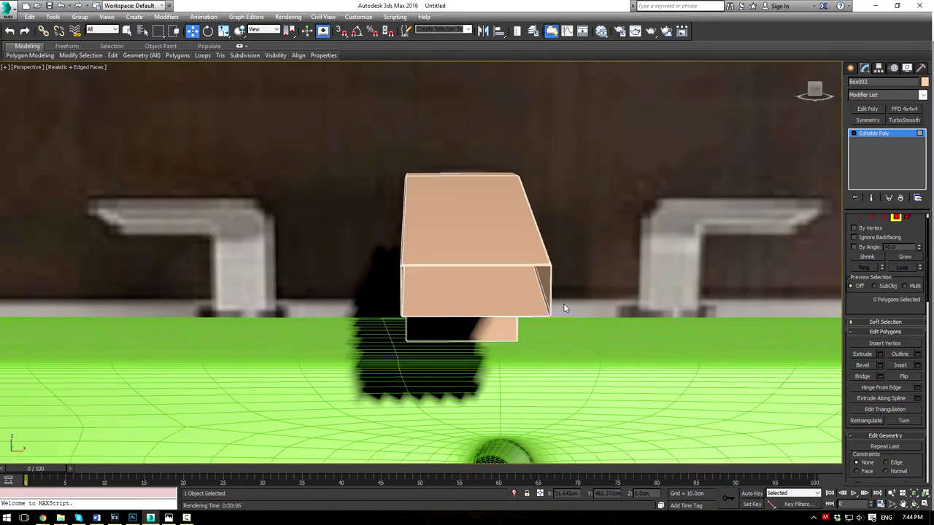
Step: Cap the open border at the spout's front end and leave border editing
left_click(884, 218)
left_click(538, 267)
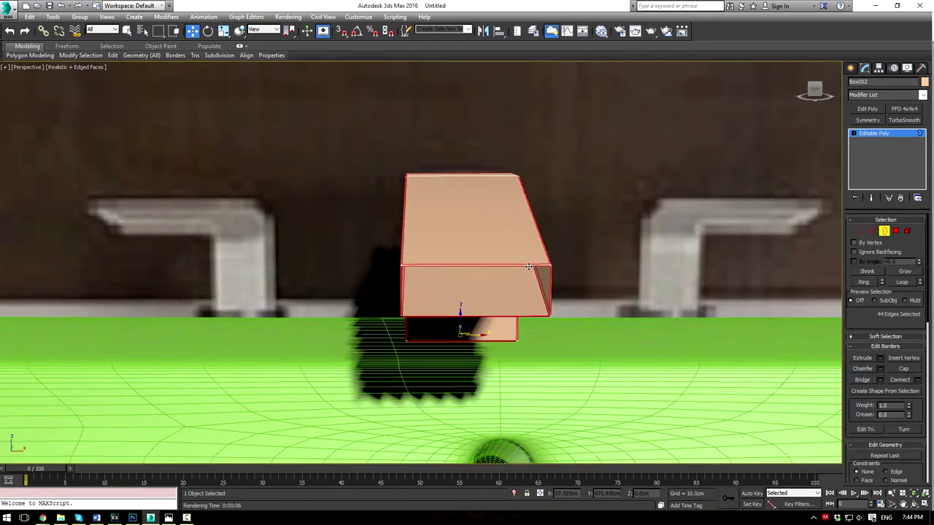
left_click(903, 368)
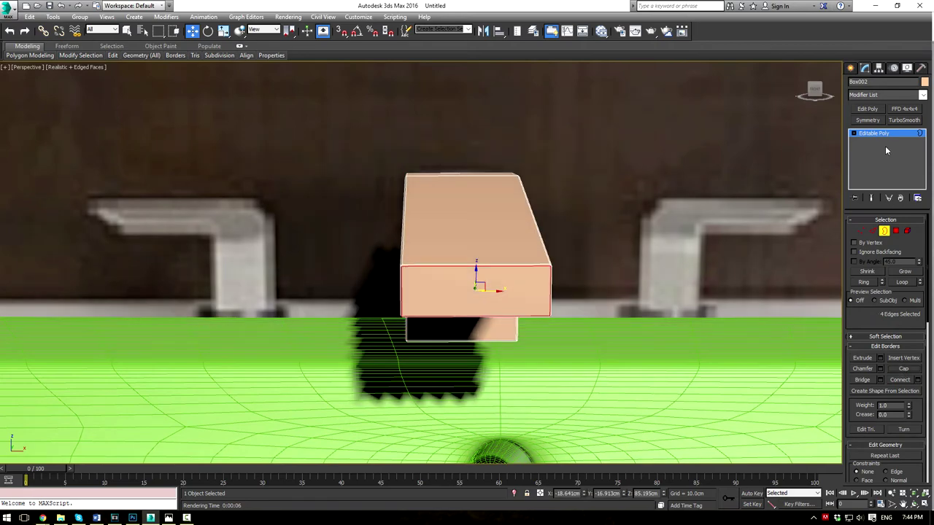
left_click(878, 133)
Step: Create one copy of the faucet rotated -90 degrees about its vertical axis
scroll(659, 237, "down", 3)
middle_click_drag(659, 237, 611, 250, "alt")
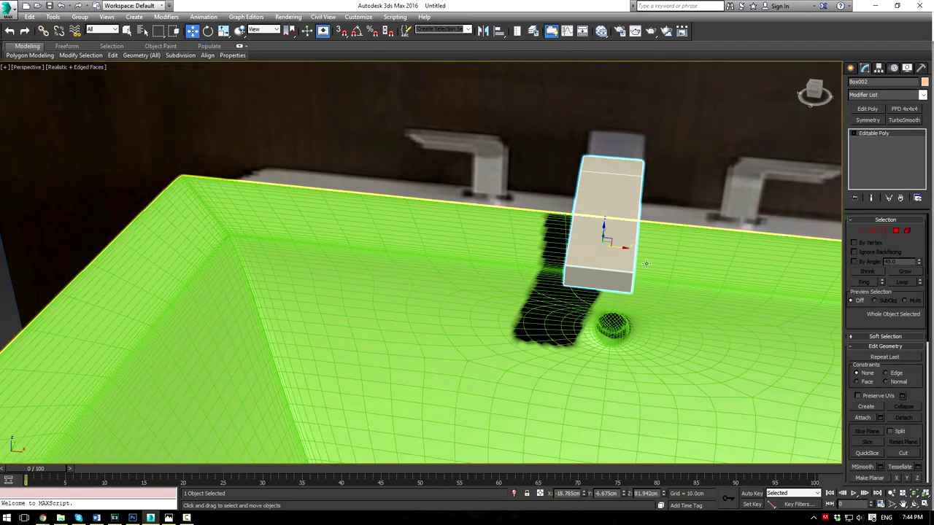
key("e")
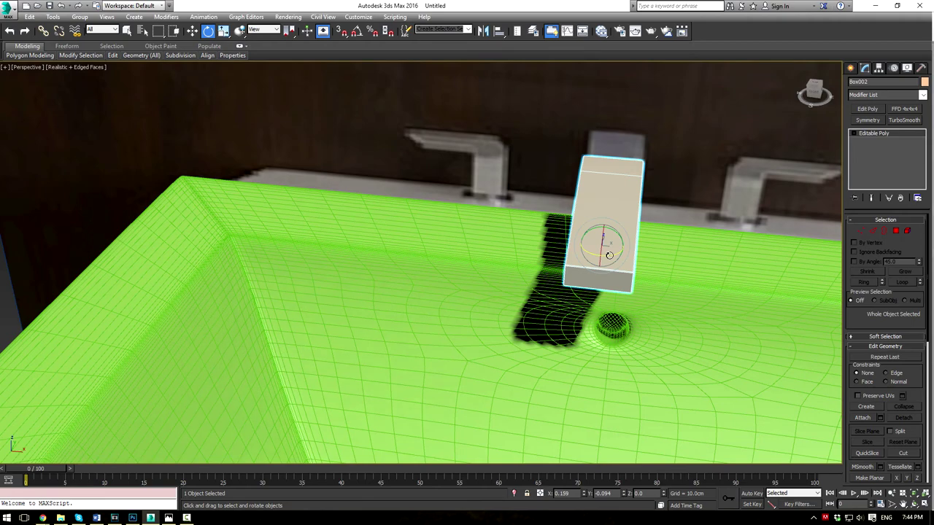
left_click_drag(609, 255, 560, 240, "shift")
left_click(465, 299)
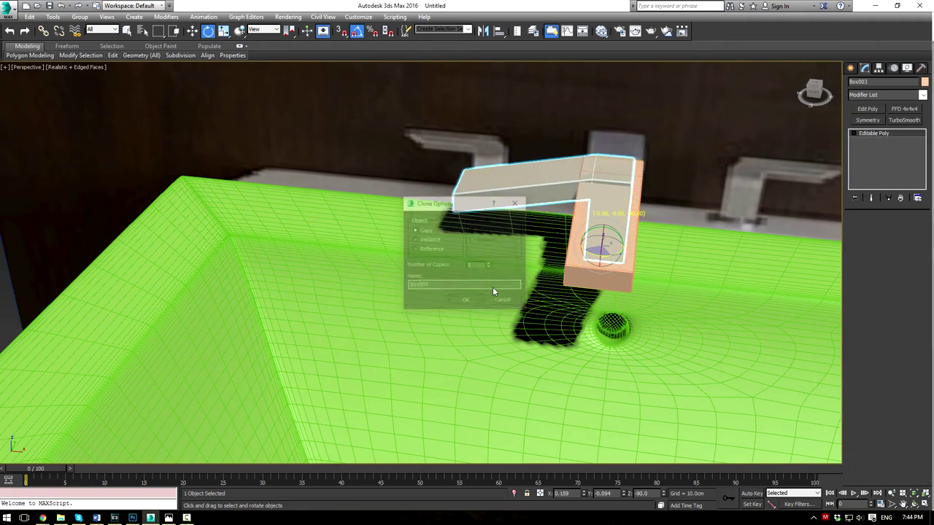
middle_click_drag(492, 287, 582, 253, "alt")
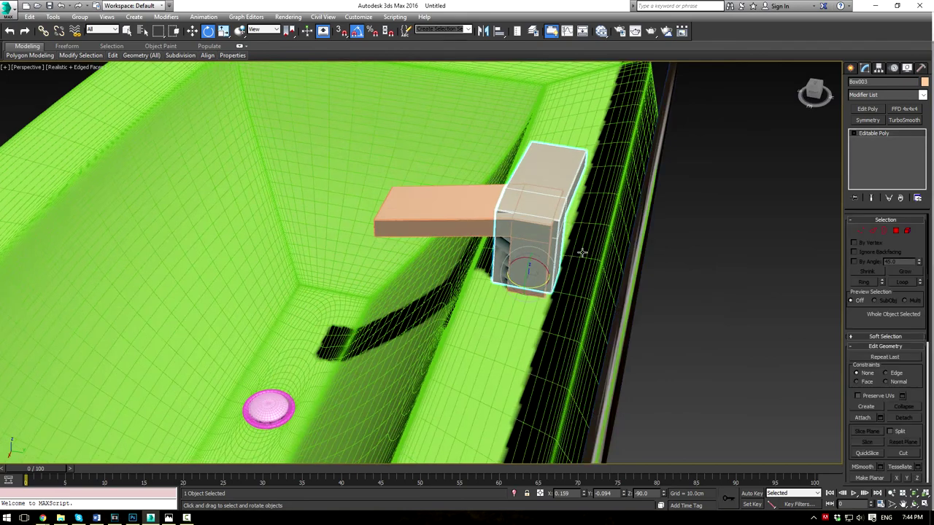
Step: Narrow the rotated faucet copy by moving the vertices along its back side inward, and leave vertex editing
left_click(861, 230)
middle_click_drag(583, 212, 646, 144, "alt")
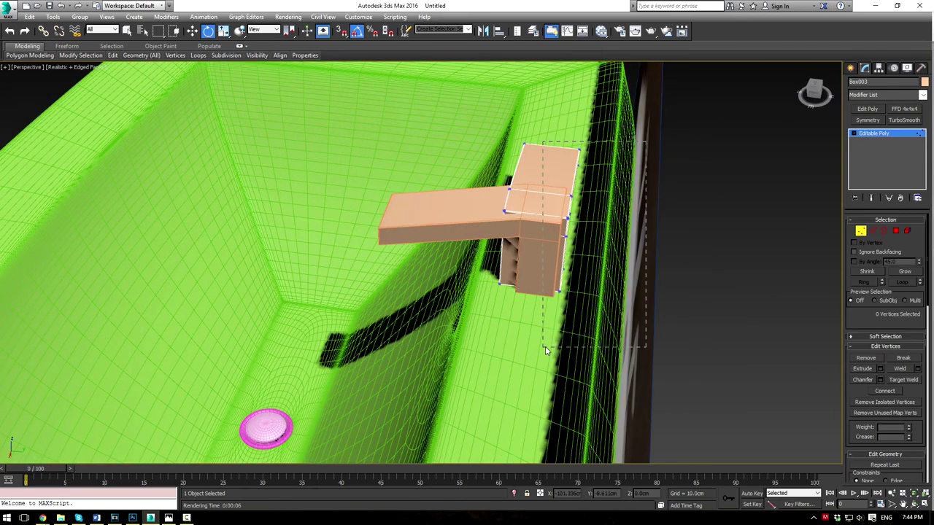
left_click_drag(546, 351, 548, 349)
key("w")
left_click_drag(589, 228, 559, 209)
middle_click_drag(547, 198, 834, 167, "alt")
left_click(885, 134)
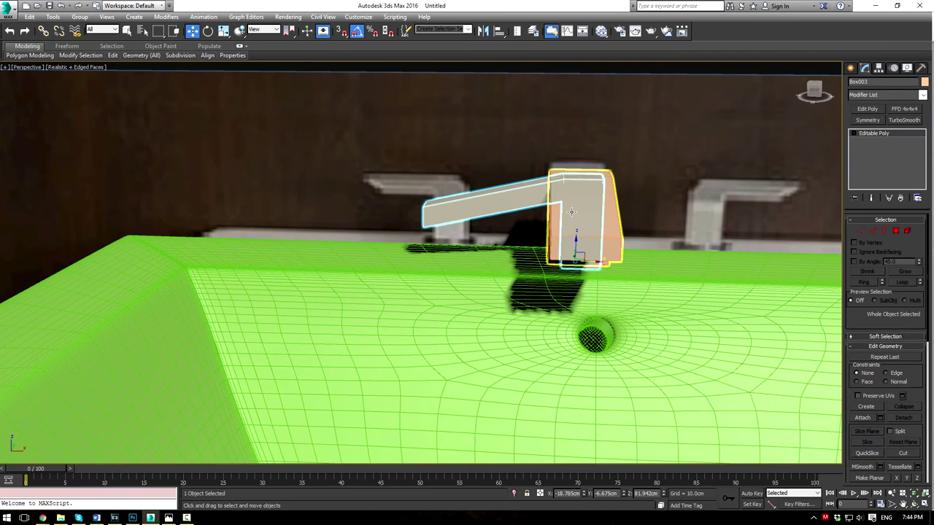
Step: In the front view, move the copy horizontally onto the left reference handle and lower its upper vertices to the handle's height
key("f")
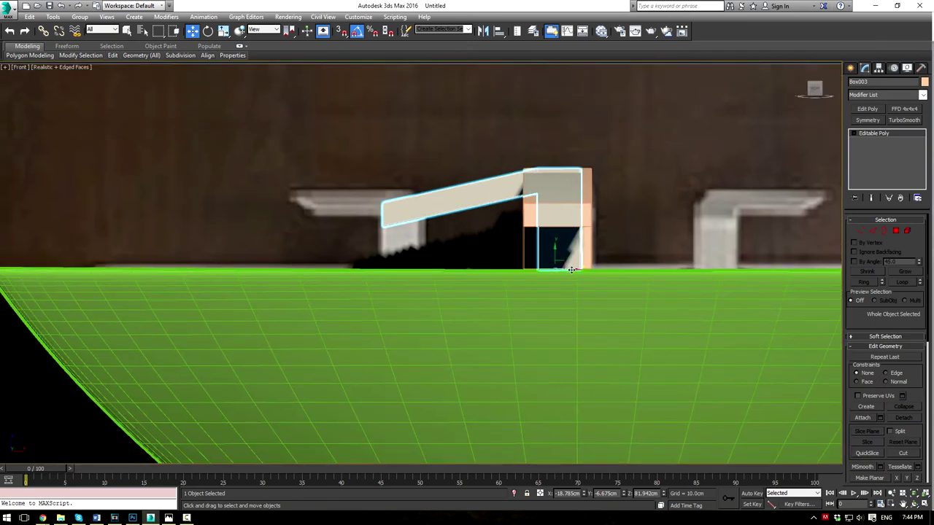
left_click_drag(572, 270, 416, 238)
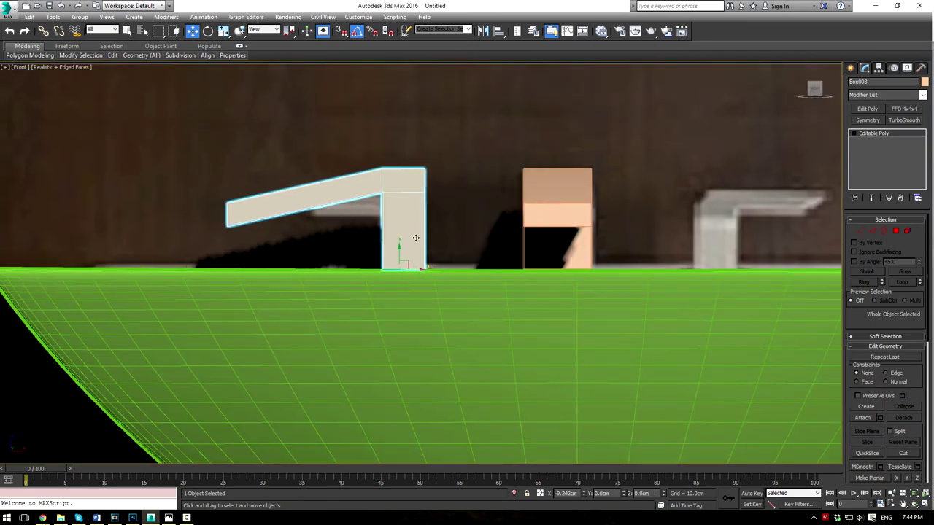
left_click(861, 231)
left_click_drag(473, 210, 471, 208)
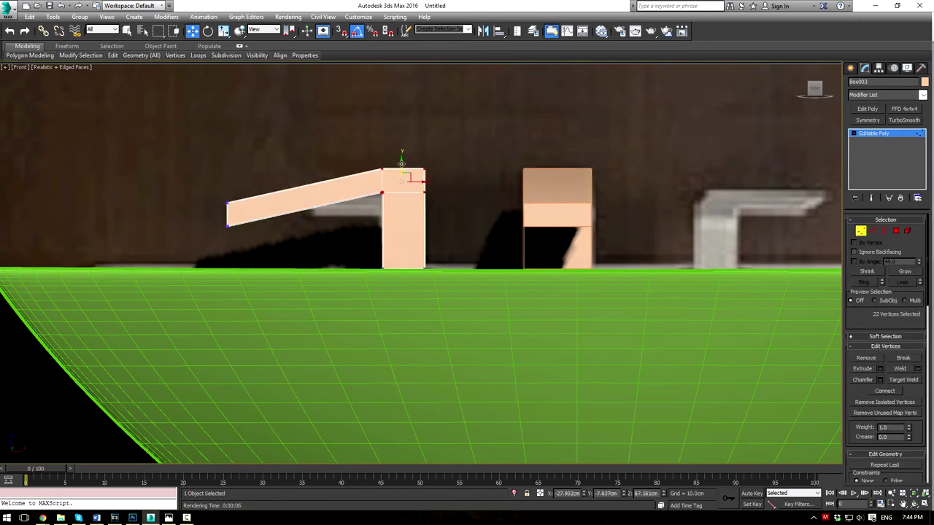
left_click_drag(401, 162, 401, 182)
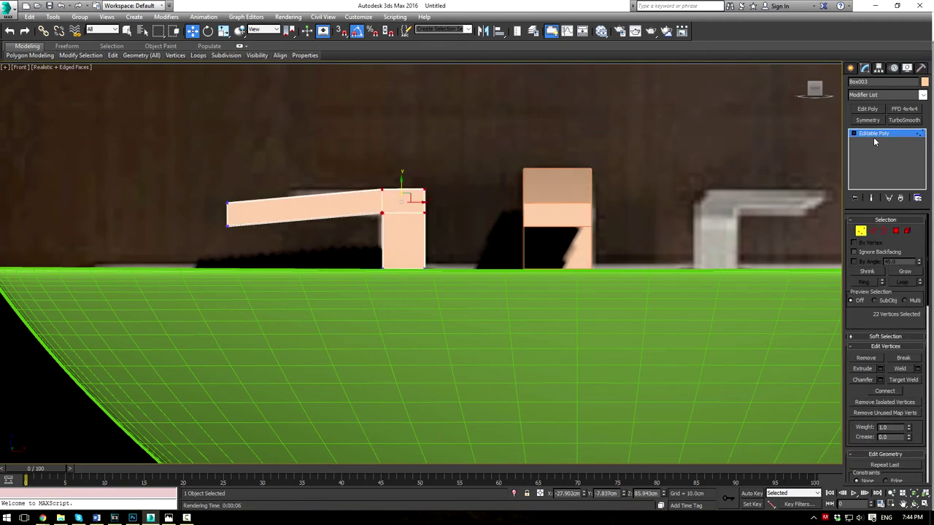
left_click(874, 135)
left_click_drag(414, 271, 413, 232)
Step: Move the arm's end vertices up and inward so the handle's arm runs level and is shorter
left_click(860, 230)
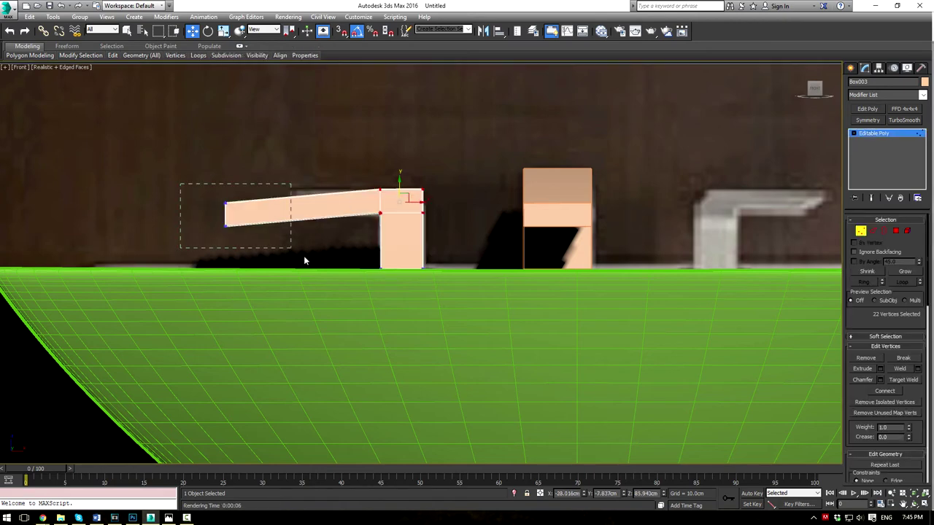
left_click_drag(305, 260, 307, 262)
left_click_drag(232, 209, 297, 196)
Step: Shift the lower tip vertices inward to slant the arm's end and fine-tune the height of the handle's top vertices
scroll(298, 196, "up", 4)
left_click_drag(294, 164, 357, 209)
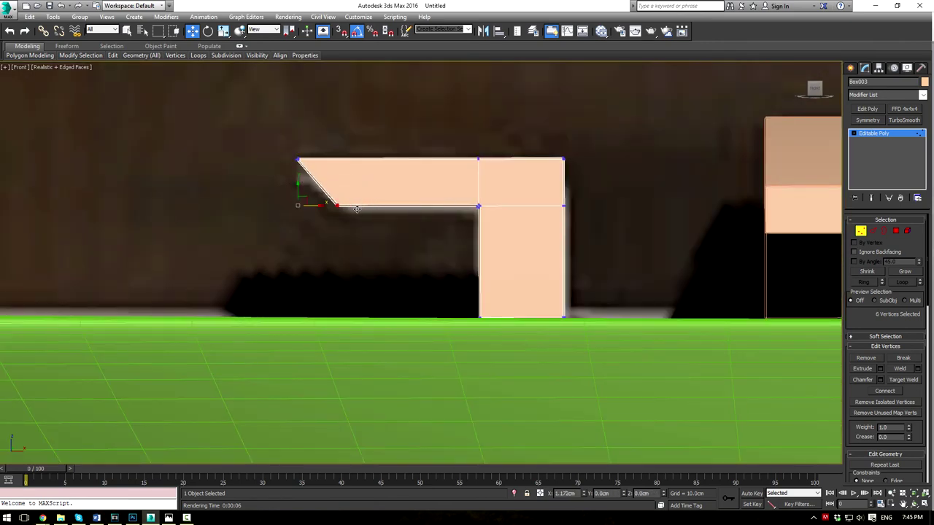
left_click_drag(256, 126, 327, 163)
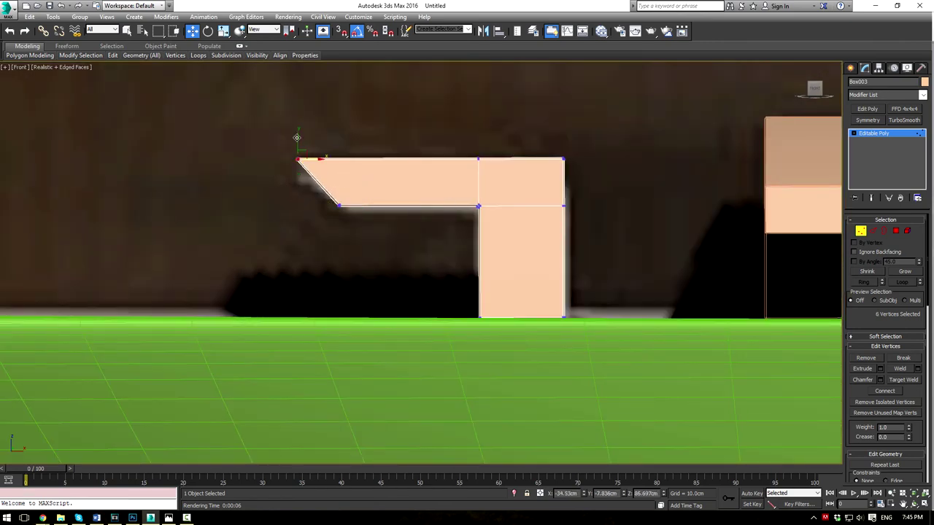
left_click_drag(584, 193, 582, 191)
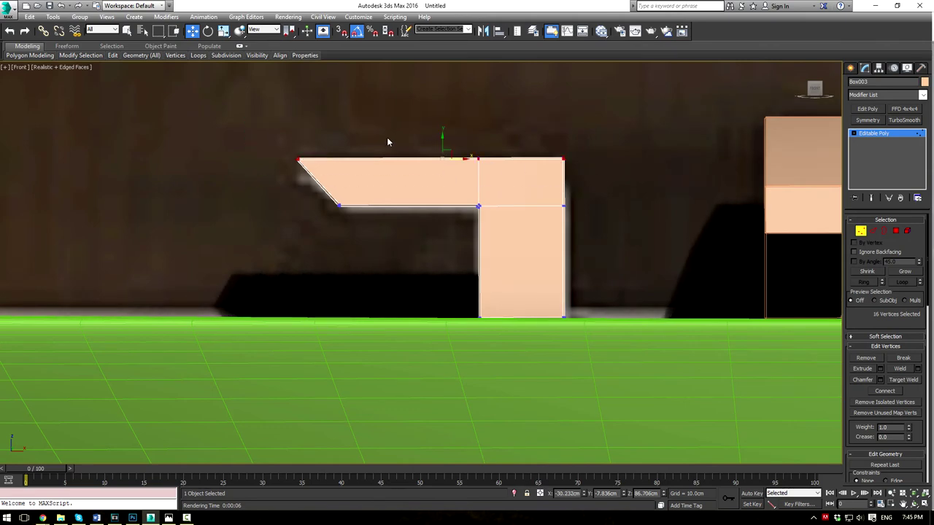
mouse_move(443, 144)
left_mouse_down()
mouse_move(440, 152)
mouse_move(443, 144)
left_mouse_up()
left_click(615, 154)
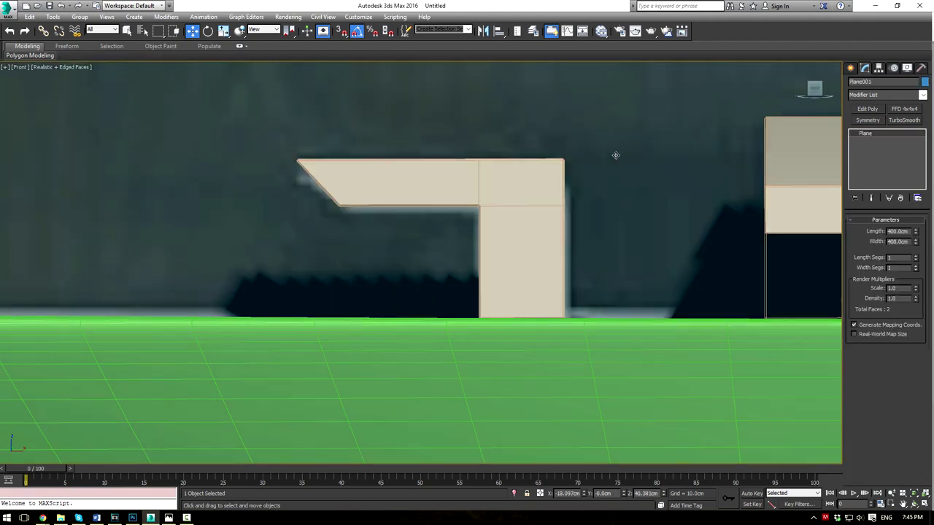
Step: Create a flat cylinder on top of the handle, about 2.5 cm in radius and 0.6 cm high
key("p")
scroll(550, 226, "down", 5)
middle_click_drag(561, 236, 616, 280, "alt")
scroll(615, 279, "down", 4)
middle_click_drag(659, 302, 549, 228)
left_click(850, 68)
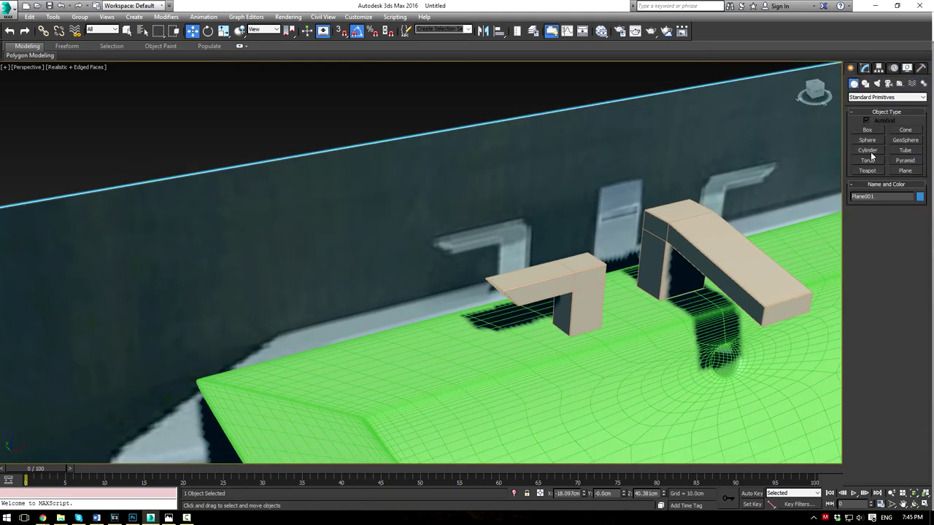
left_click(870, 151)
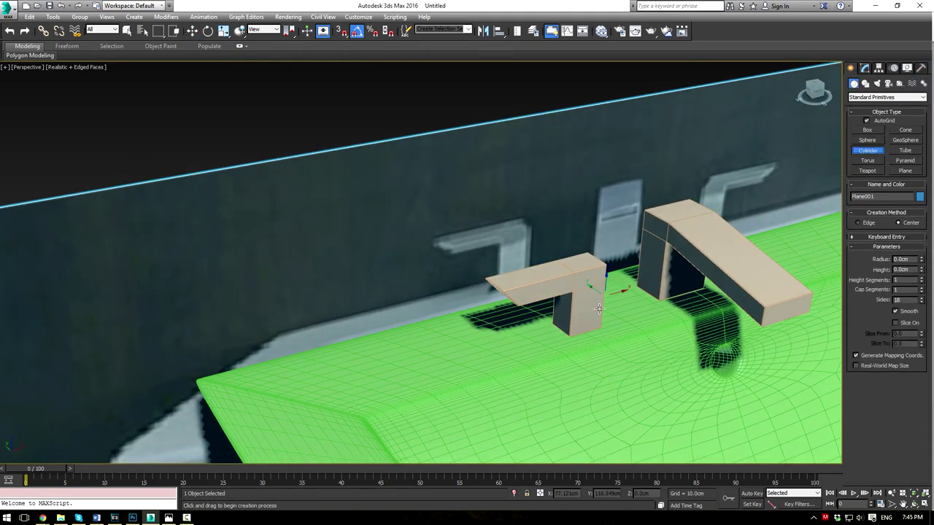
scroll(573, 363, "up", 4)
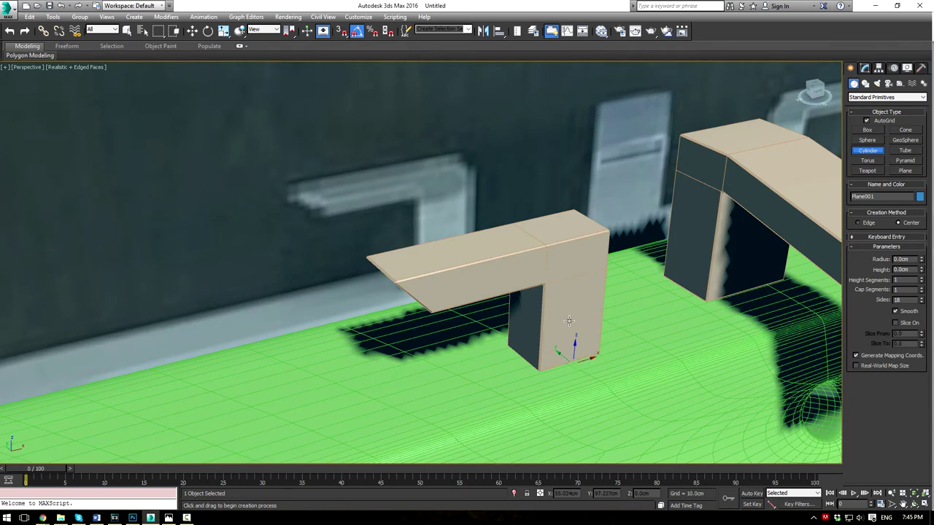
left_click_drag(558, 225, 588, 254)
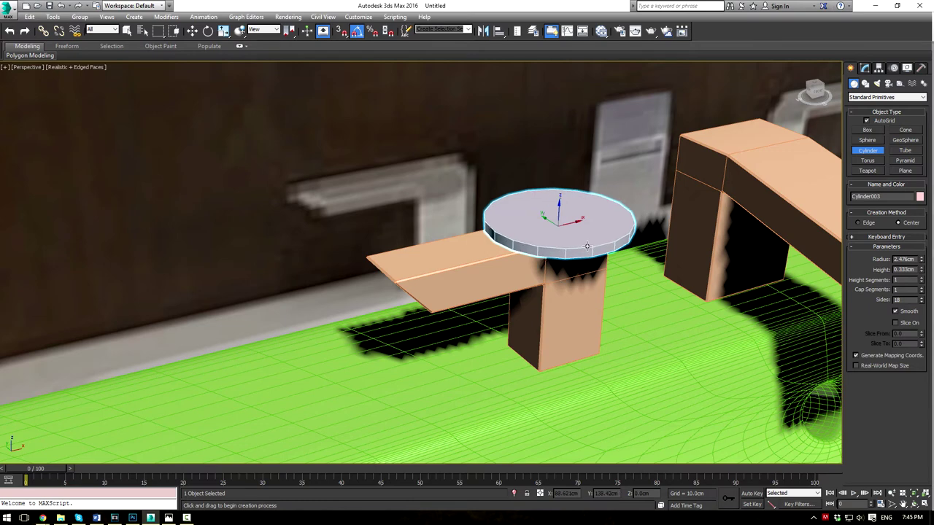
left_click(589, 236)
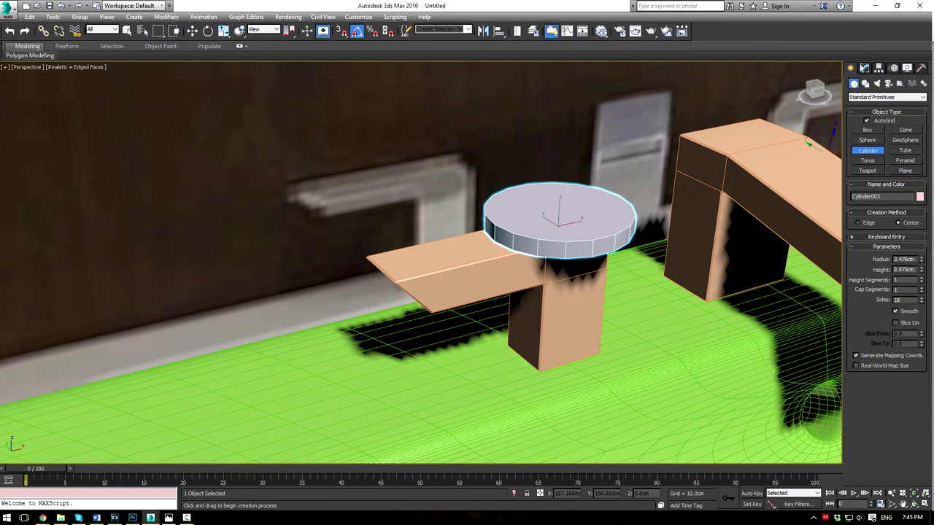
Step: Select the top and bottom polygons of the editable-poly cylinder and convert the selection to their rim edges
left_click(864, 67)
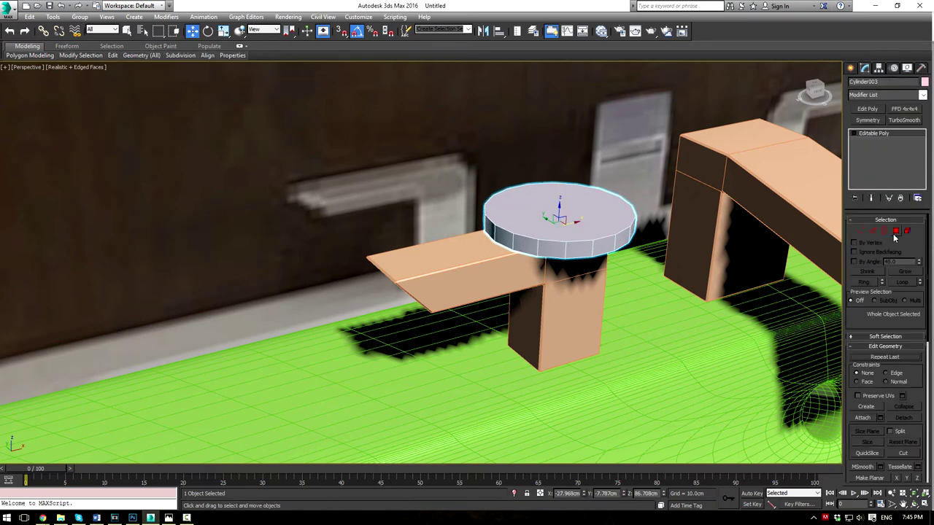
left_click(895, 231)
left_click(612, 221)
middle_click_drag(619, 253, 699, 281, "alt")
left_click(620, 214, "ctrl")
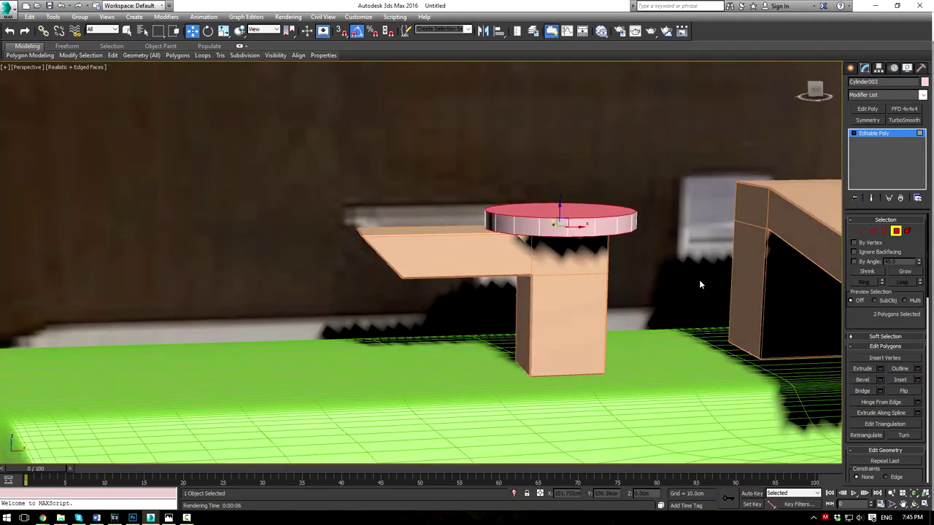
scroll(699, 285, "up", 6)
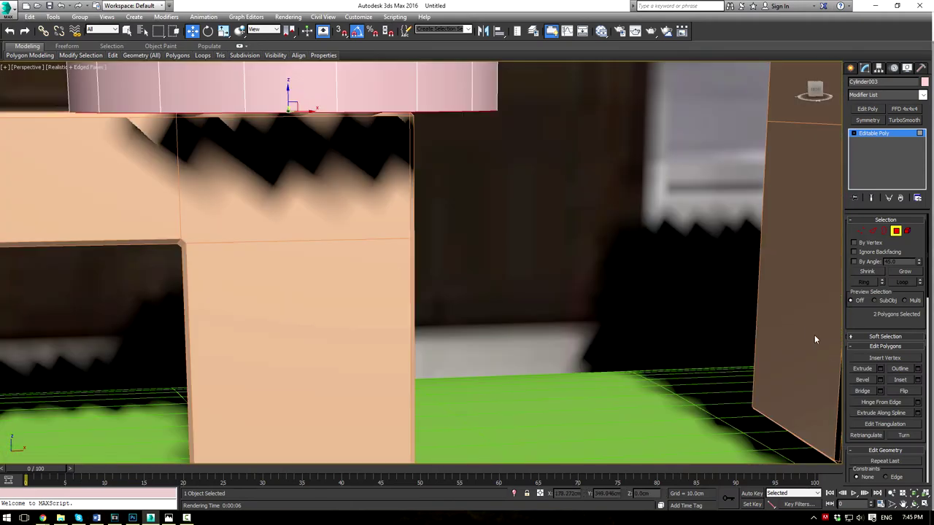
left_click(874, 233, "ctrl")
middle_click_drag(573, 162, 646, 313)
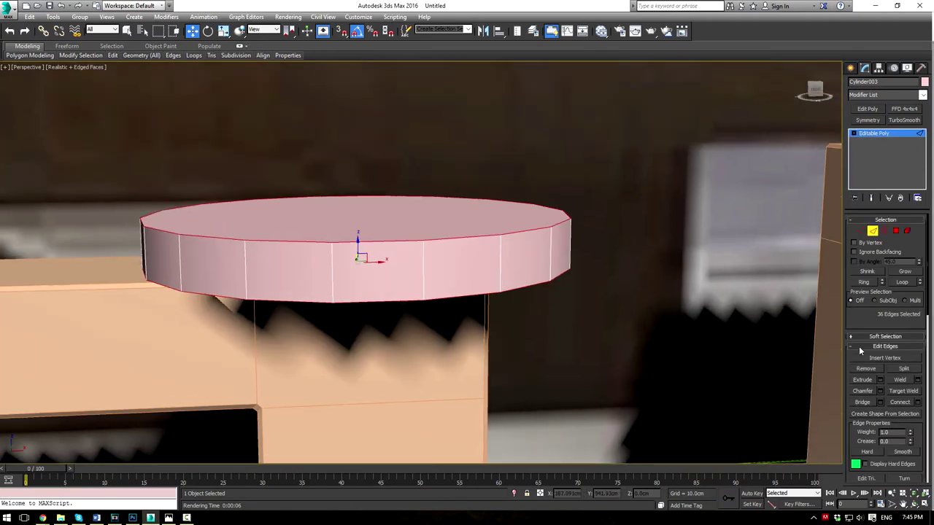
Step: Chamfer the cylinder's selected rim edges by 0.05 cm and leave edge editing
left_click(879, 392)
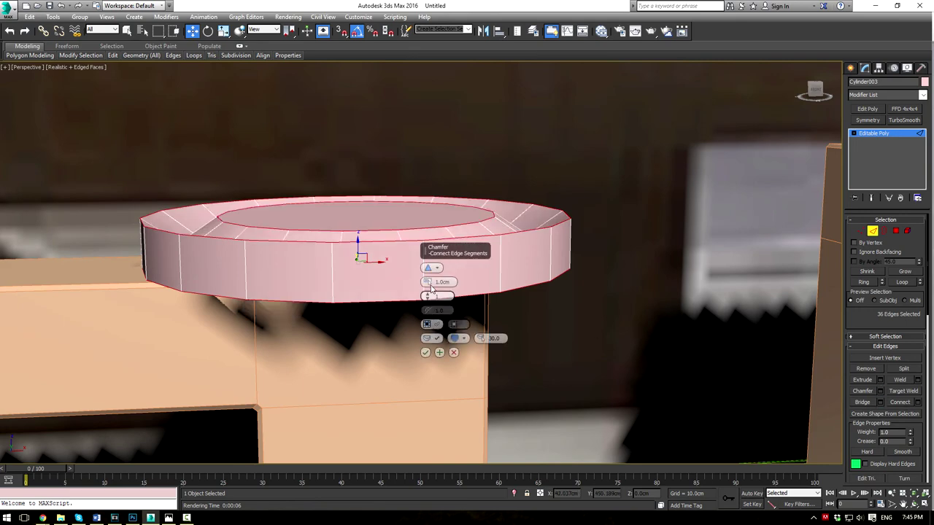
left_click_drag(429, 281, 307, 280)
type(".05")
key("Return")
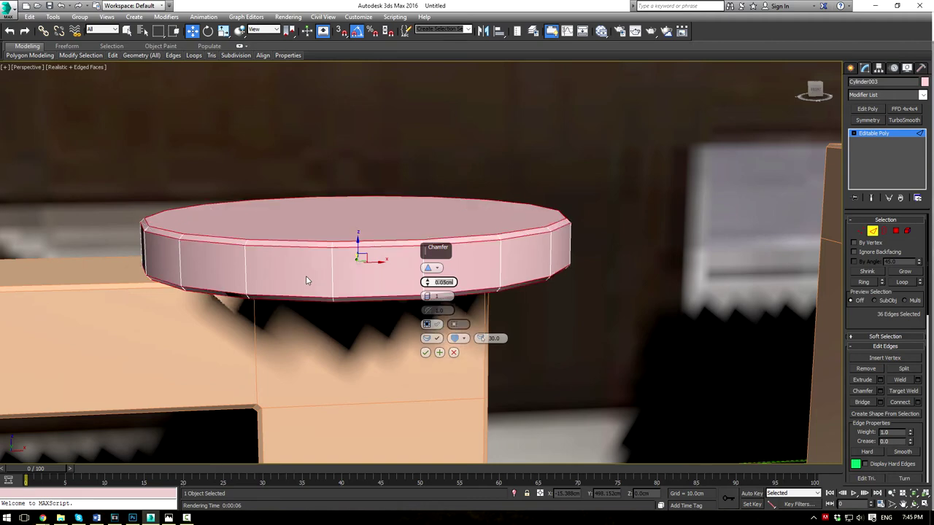
left_click(426, 353)
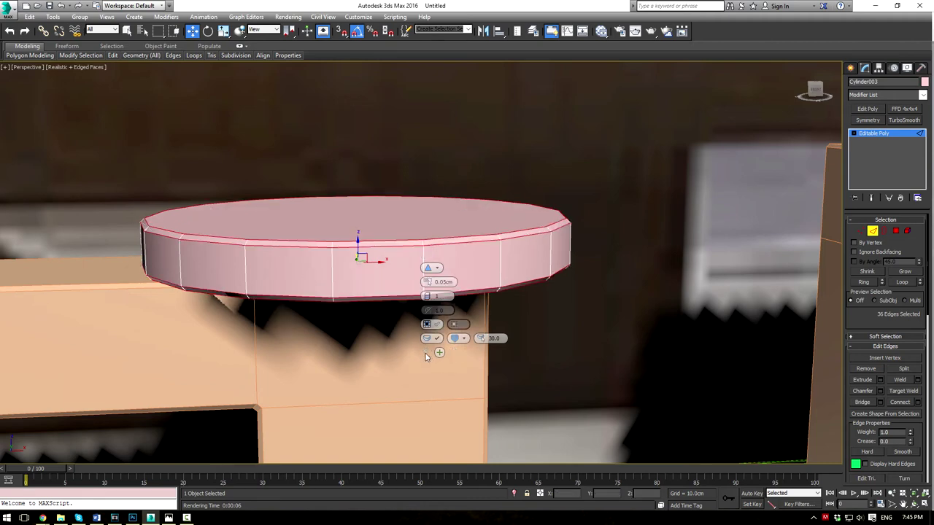
left_click(893, 132)
Step: Add a TurboSmooth modifier with 2 iterations to the cylinder
left_click(922, 96)
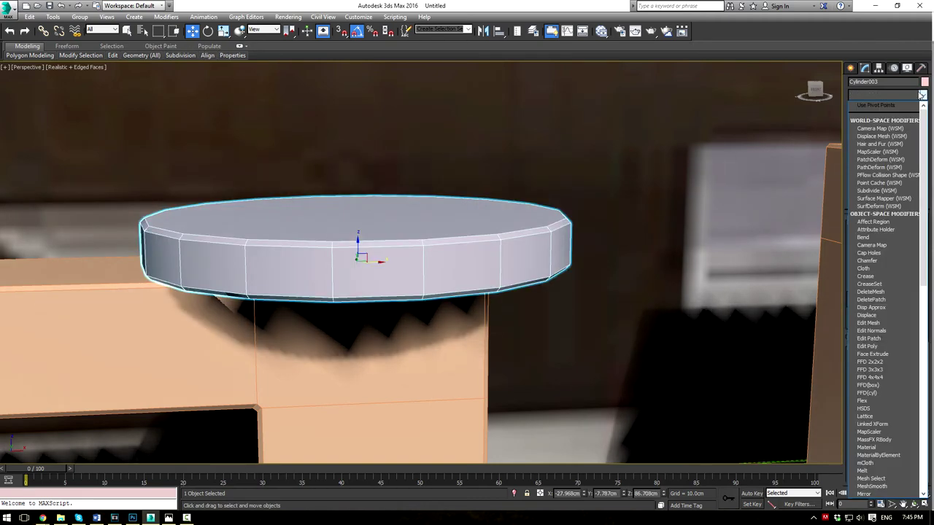
type("tu")
key("Return")
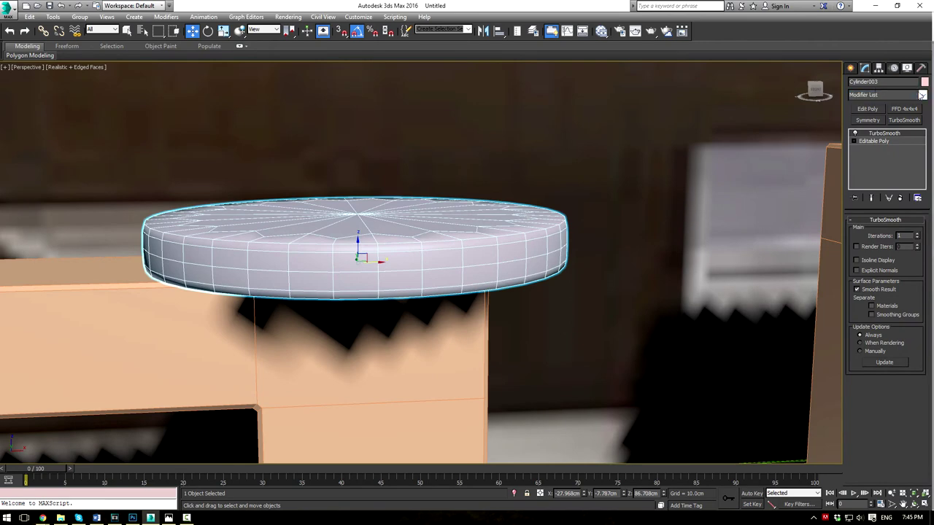
left_click(917, 236)
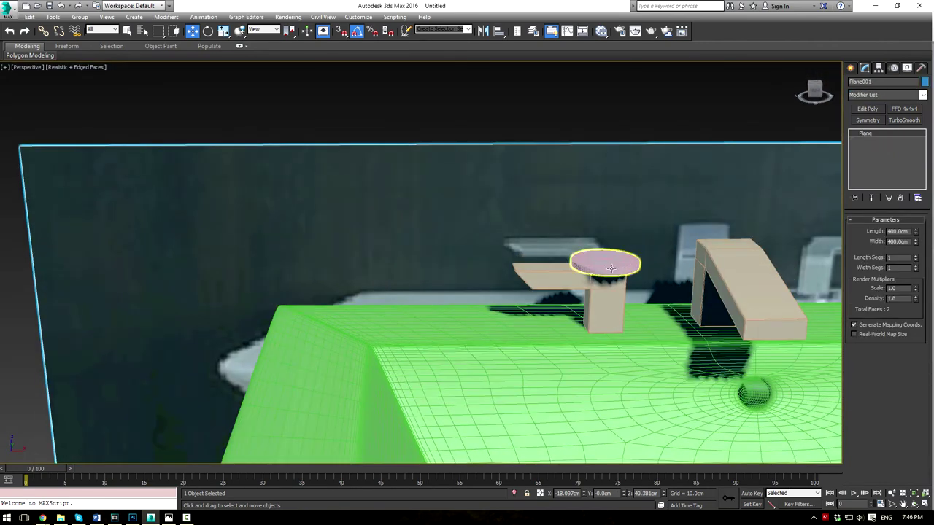
Step: In the front view, move the smoothed disc straight down to the handle's base, sinking it mostly into the sink rim
left_click(611, 268)
key("f")
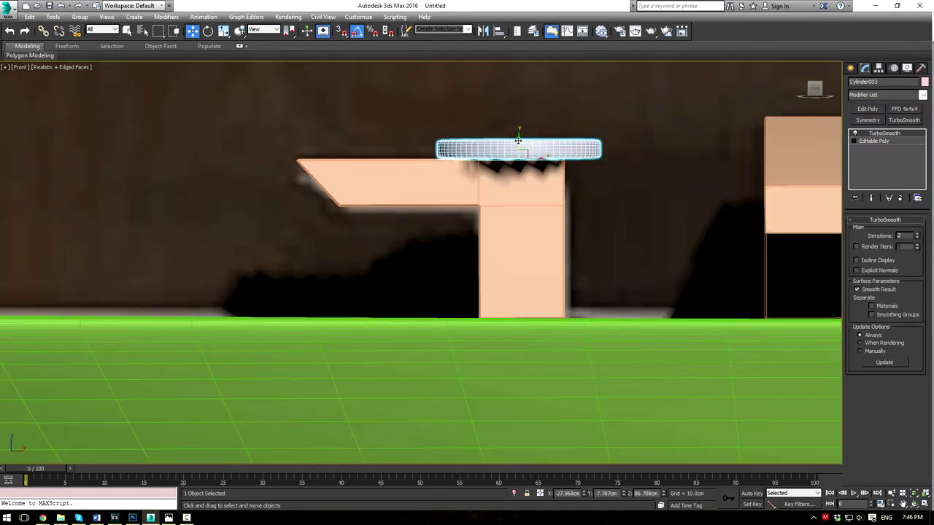
left_click_drag(518, 138, 495, 314)
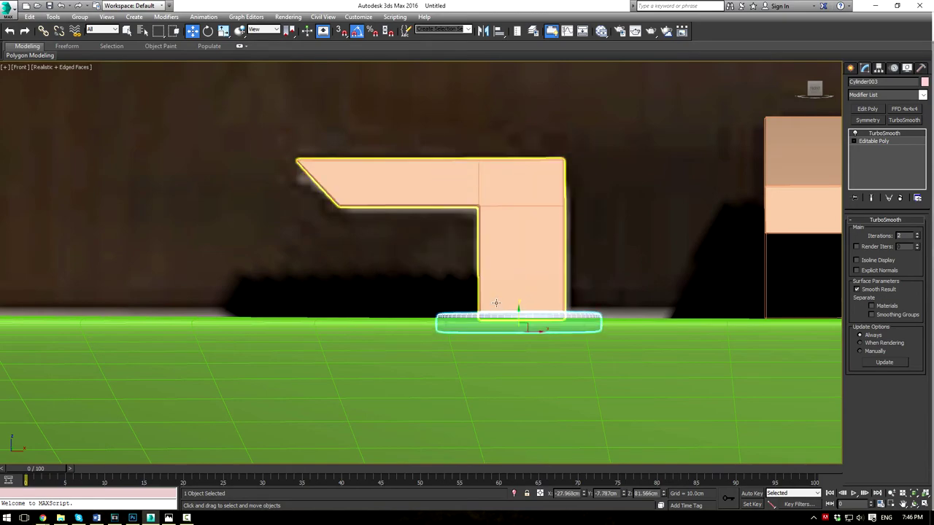
key("p")
scroll(494, 308, "down", 3)
middle_click_drag(503, 307, 562, 357, "alt")
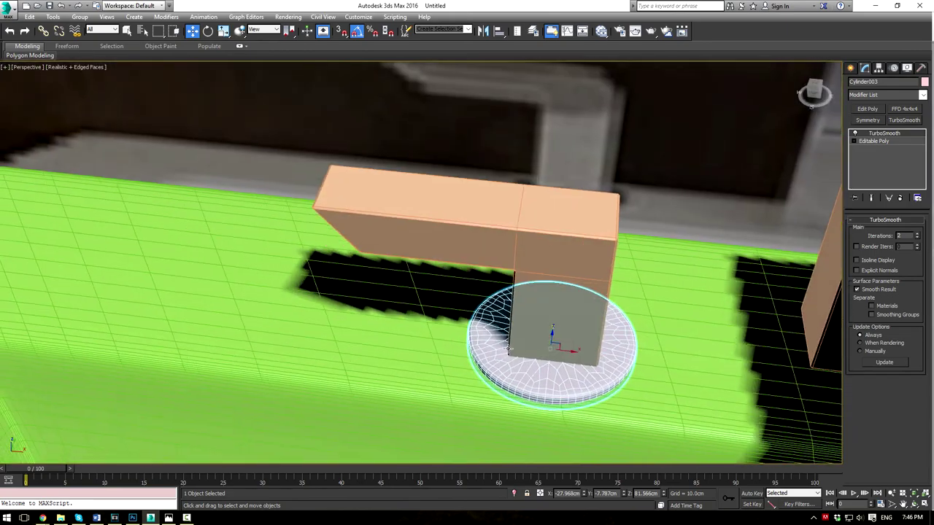
Step: Center the disc under the handle's upright with small moves along X and, in the top view, along Y
left_click(565, 356)
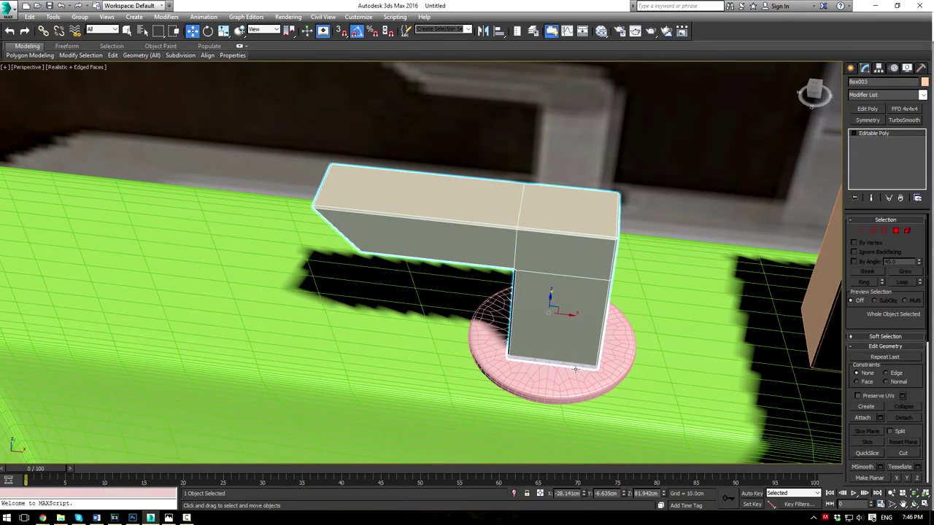
left_click(557, 379)
left_click_drag(570, 352, 571, 351)
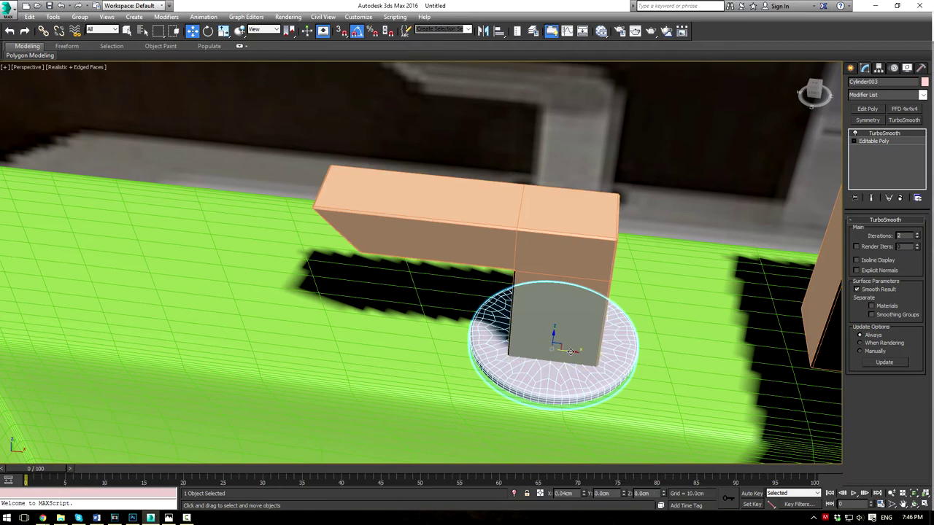
middle_click_drag(571, 351, 667, 316, "alt")
key("t")
key("z")
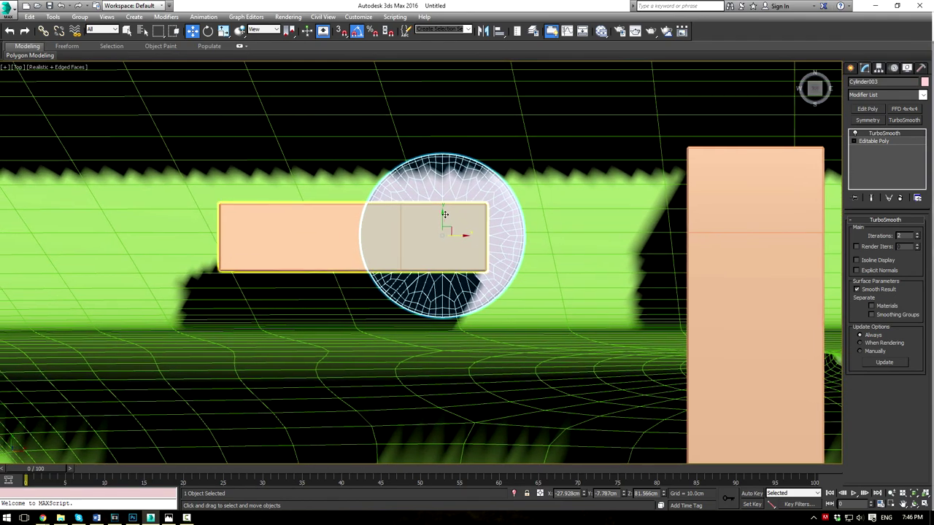
left_click_drag(443, 213, 445, 215)
Step: Select the handle together with its disc and move both slightly toward the sink's back edge in the top view
left_click(447, 219, "ctrl")
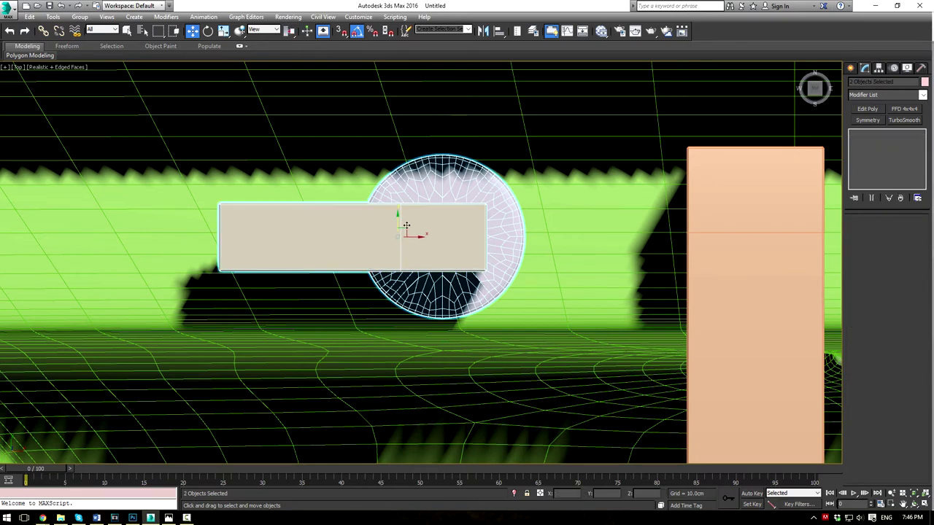
scroll(485, 237, "down", 3)
left_click_drag(437, 225, 437, 212)
key("p")
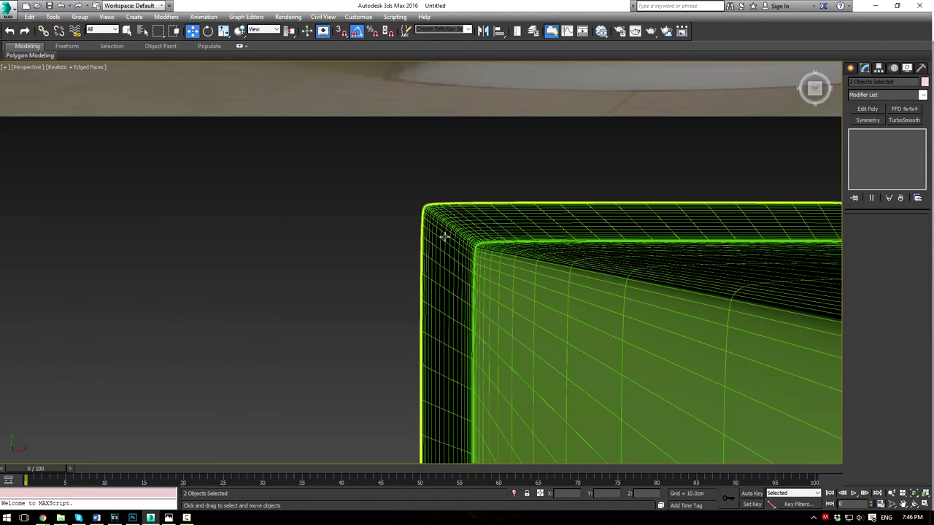
Step: Inspect the handle and its round base on the sink rim from several angles in the perspective view
key("F3")
mouse_move(634, 317)
middle_mouse_down("alt")
mouse_move(639, 294)
mouse_move(621, 294)
middle_mouse_up("alt")
key("0")
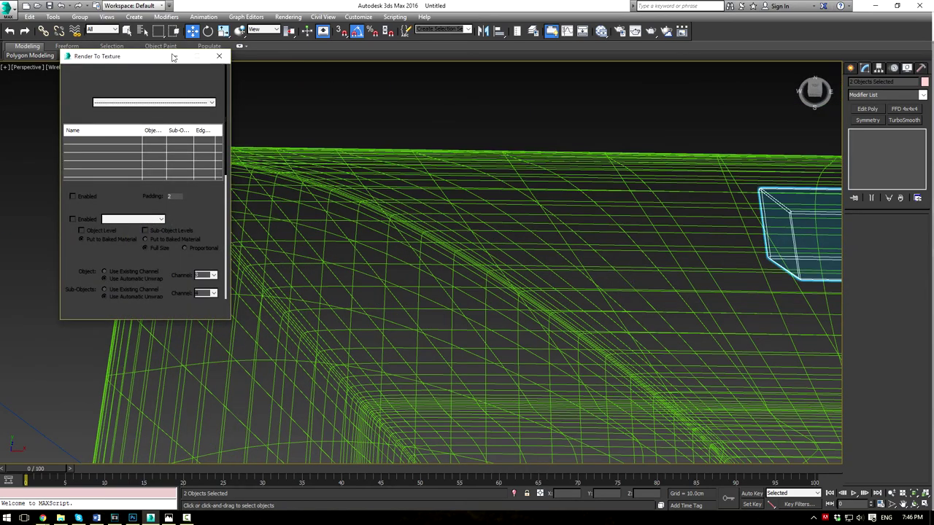
left_click(219, 57)
key("q")
key("F3")
key("F3")
scroll(648, 294, "down", 8)
middle_click_drag(688, 296, 571, 254)
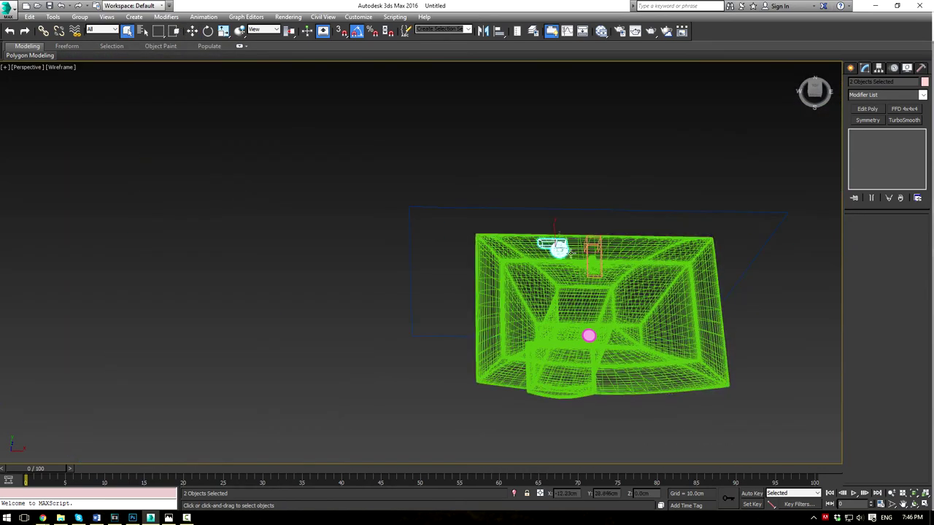
key("F3")
middle_click_drag(598, 287, 613, 242, "alt")
scroll(613, 243, "up", 4)
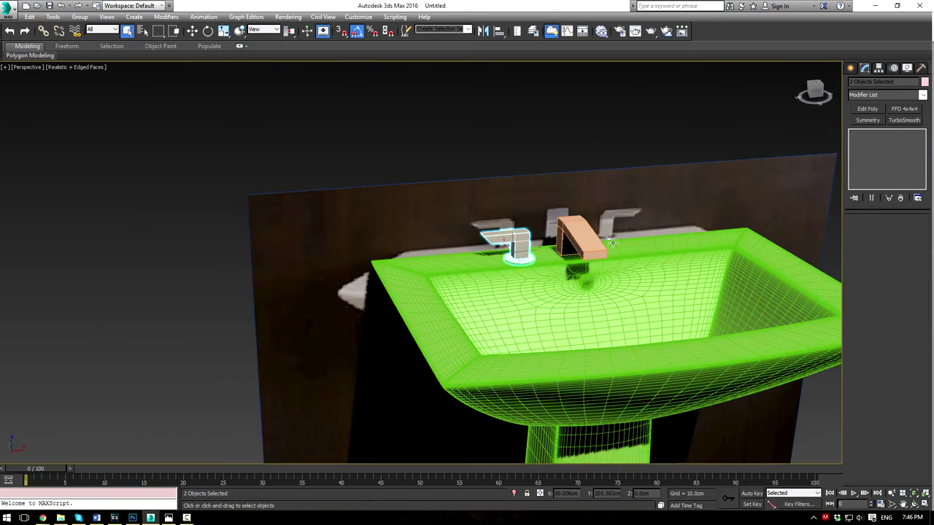
scroll(612, 242, "up", 4)
middle_click_drag(542, 270, 517, 281, "alt")
key("alt+q")
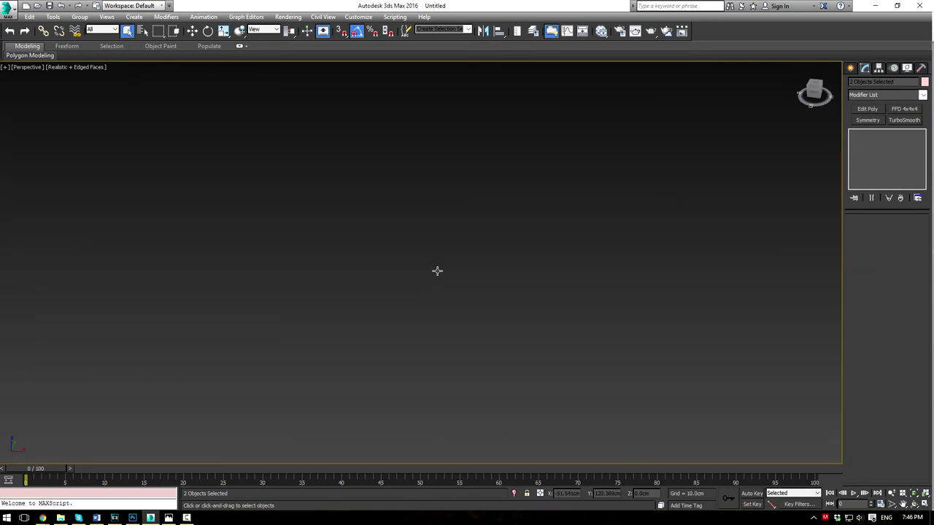
scroll(436, 278, "down", 5)
scroll(425, 268, "down", 5)
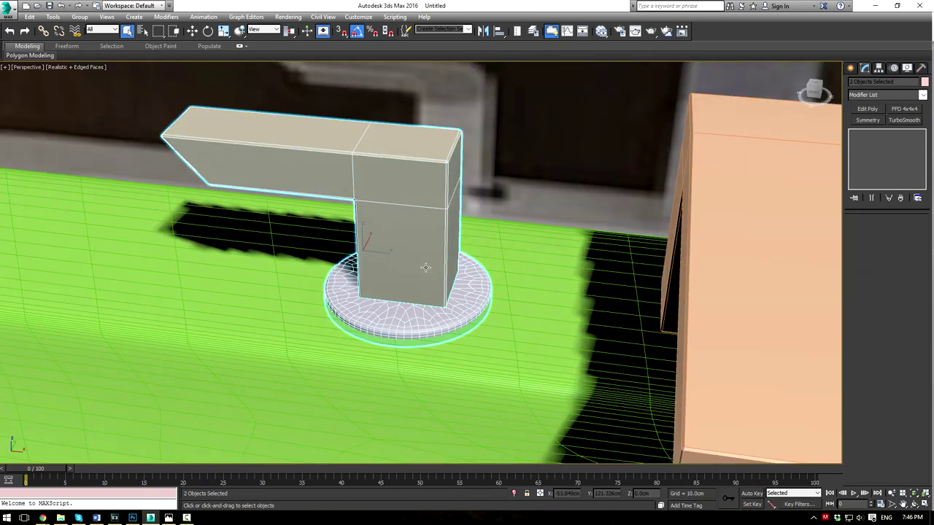
scroll(315, 219, "up", 3)
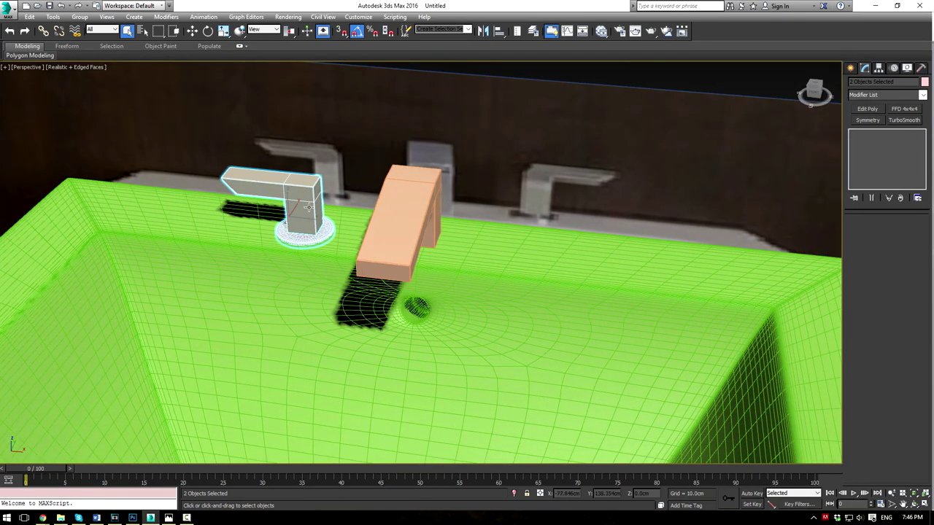
Step: Copy the handle with its round base along X to the faucet's other side and mirror the copy across X
key("w")
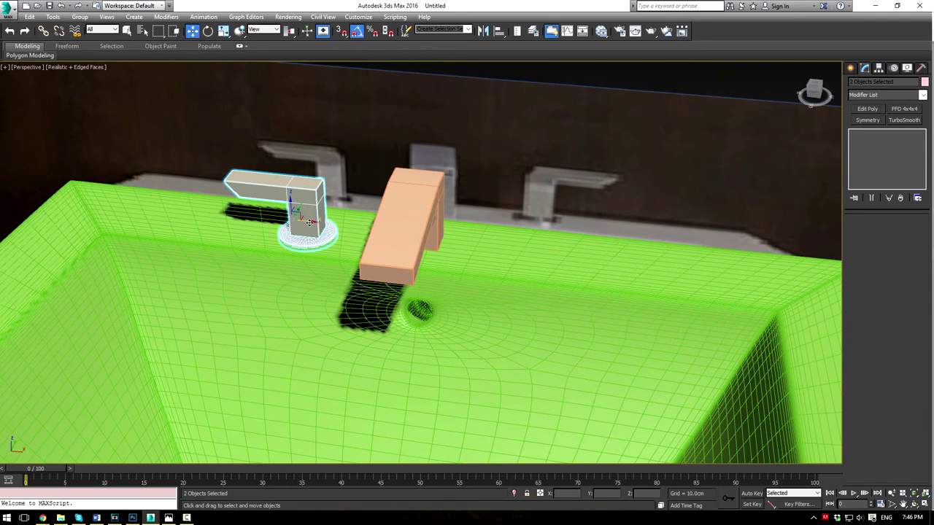
left_click_drag(309, 221, 613, 250, "shift")
left_click(477, 299)
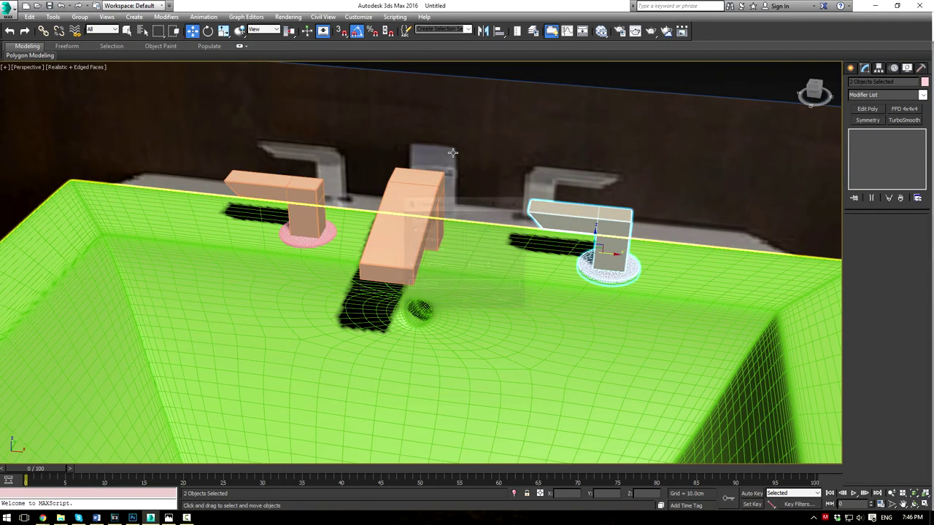
left_click(482, 30)
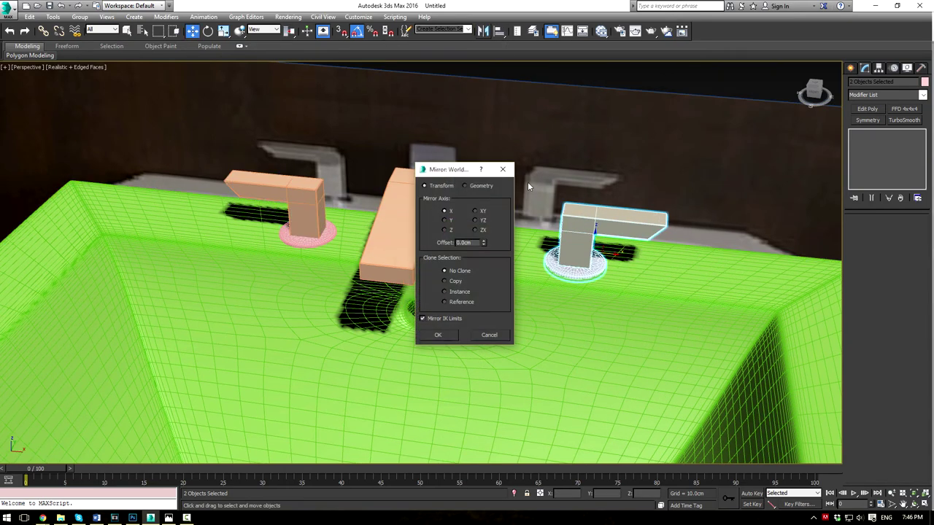
left_click(437, 335)
Step: In the front view, move the mirrored handle and base along X toward the faucet to match the reference image
key("f")
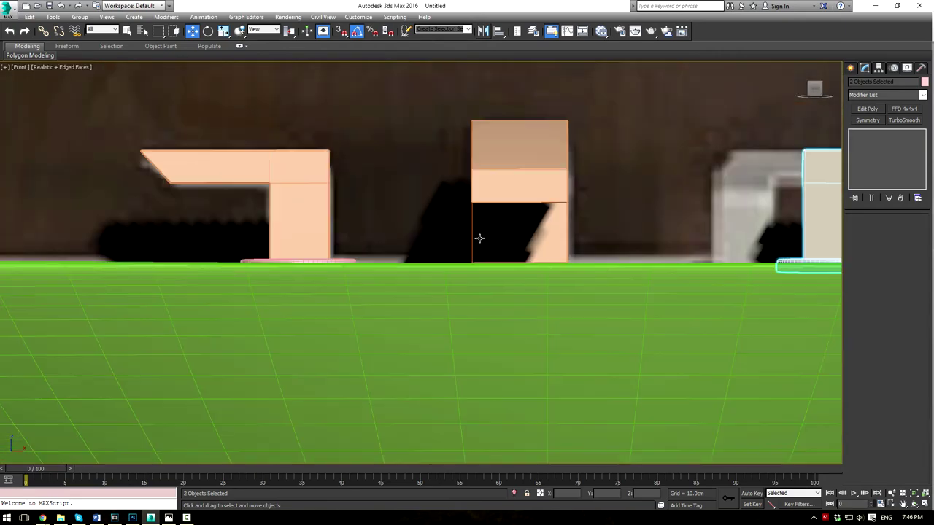
middle_click_drag(623, 264, 406, 257)
left_click_drag(658, 230, 576, 224)
scroll(577, 225, "down", 3)
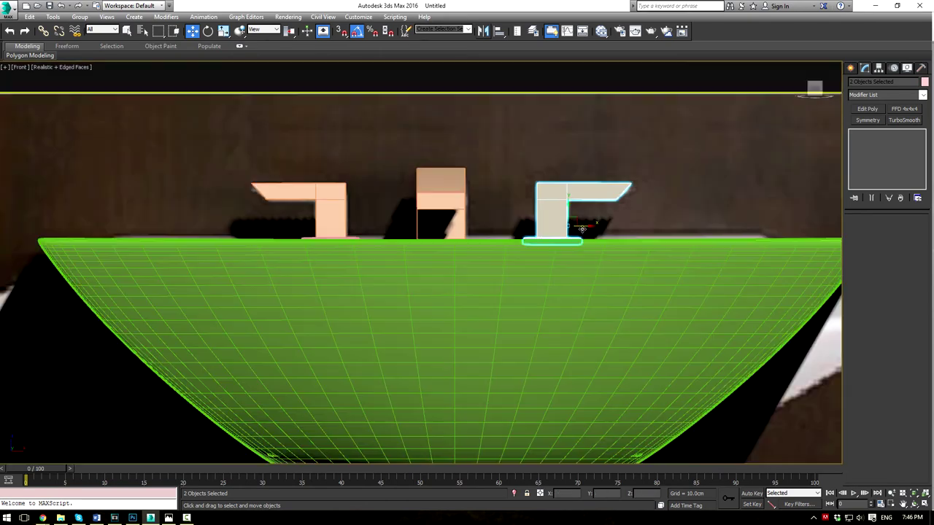
Step: Return to the perspective view and delete the reference image plane behind the sink
key("p")
scroll(516, 284, "down", 5)
middle_click_drag(452, 243, 696, 240, "alt")
left_click(584, 210)
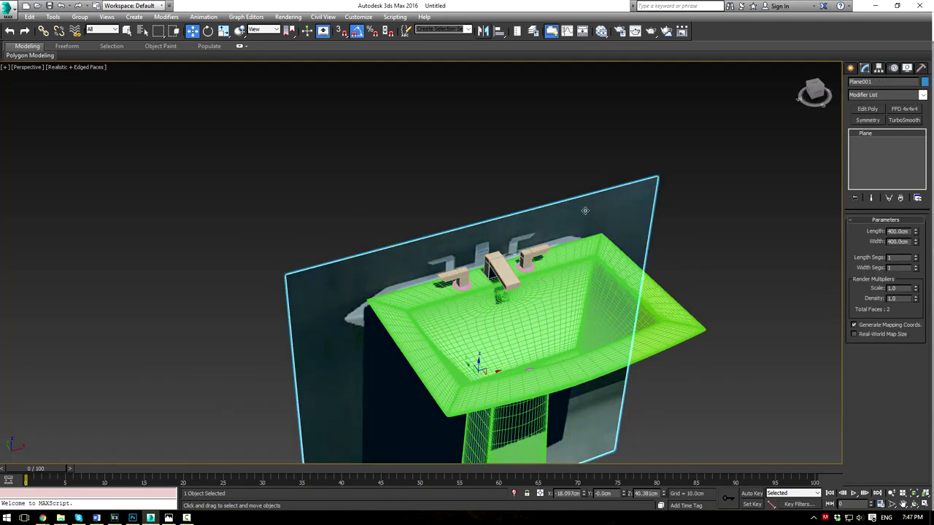
key("Delete")
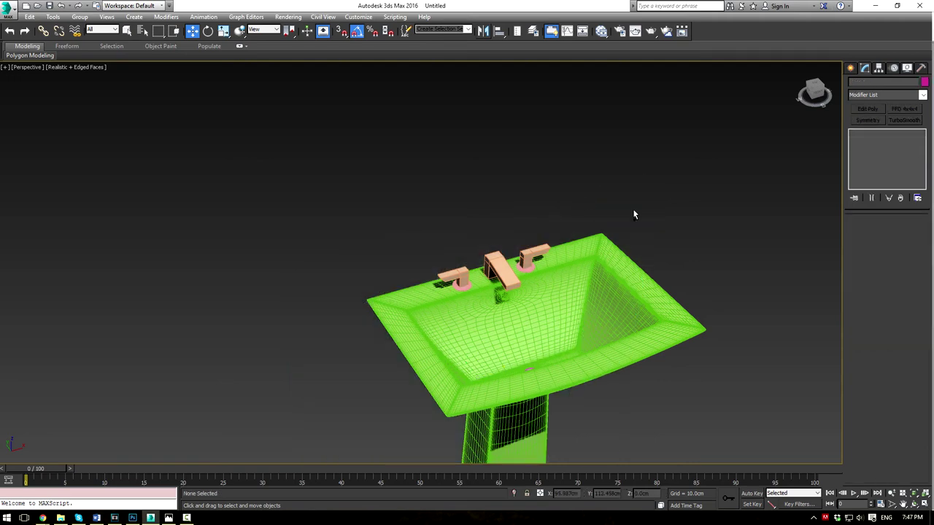
Step: Give all objects the same light gray object color and turn off the edged faces display
key("ctrl+a")
left_click(924, 82)
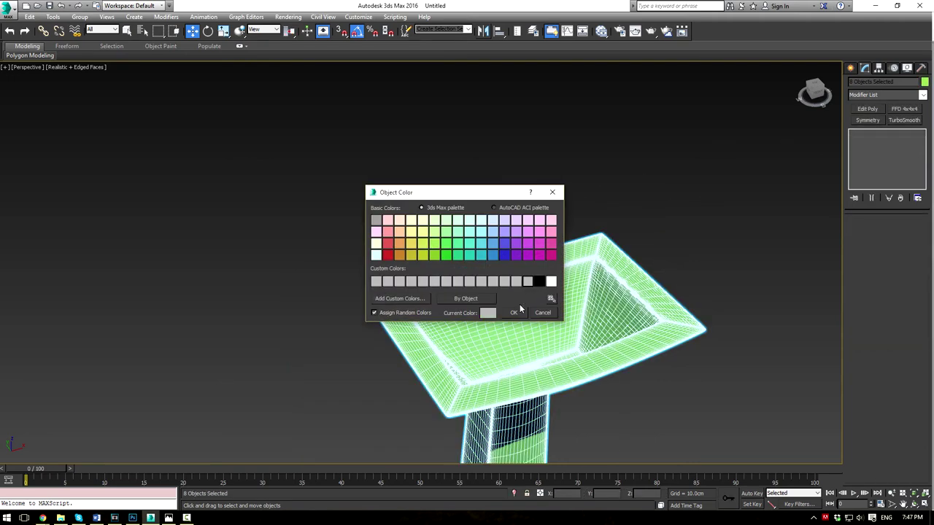
left_click(519, 308)
left_click(566, 176)
key("F4")
Step: Examine the finished sink model from above, the sides and below
middle_click_drag(596, 306, 605, 232)
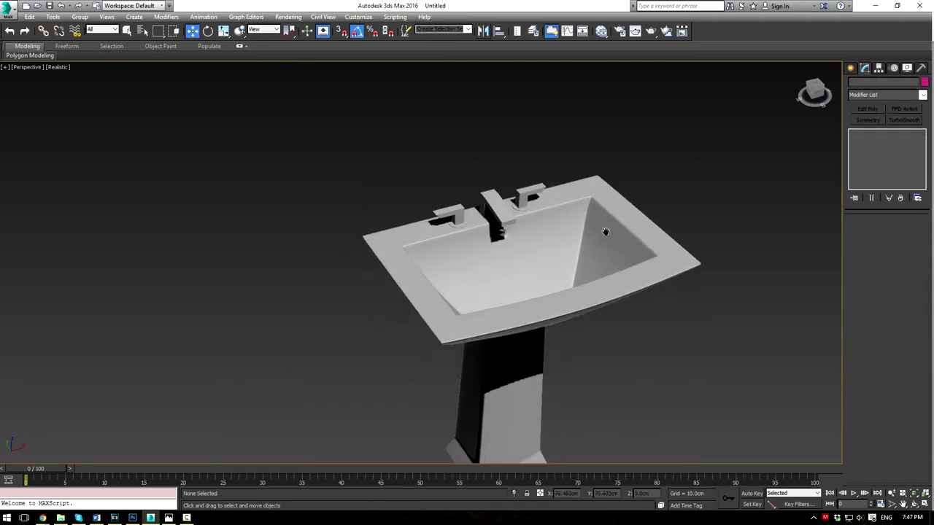
scroll(606, 240, "up", 3)
middle_click_drag(663, 369, 725, 340, "alt")
scroll(725, 340, "up", 3)
middle_click_drag(655, 281, 552, 326, "alt")
middle_click_drag(552, 326, 513, 260, "alt")
scroll(524, 316, "down", 3)
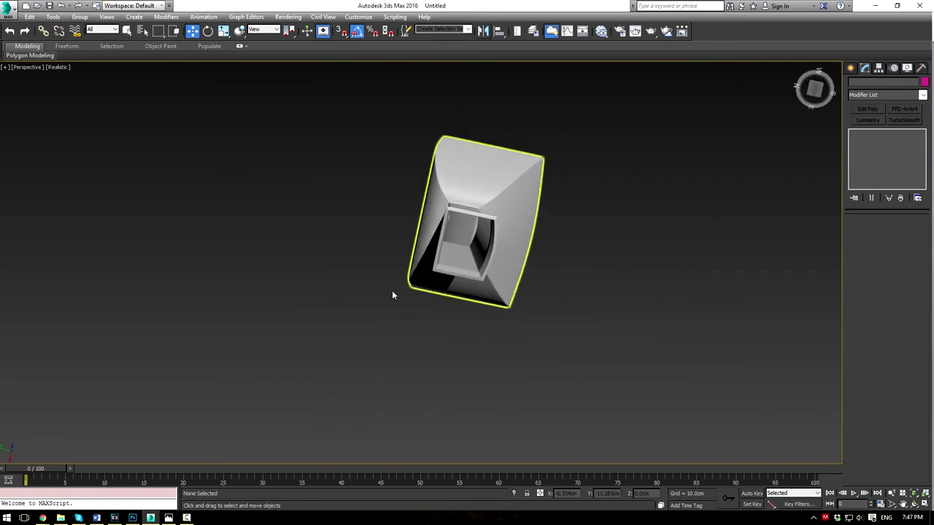
middle_click_drag(392, 294, 552, 352, "alt")
scroll(493, 345, "up", 3)
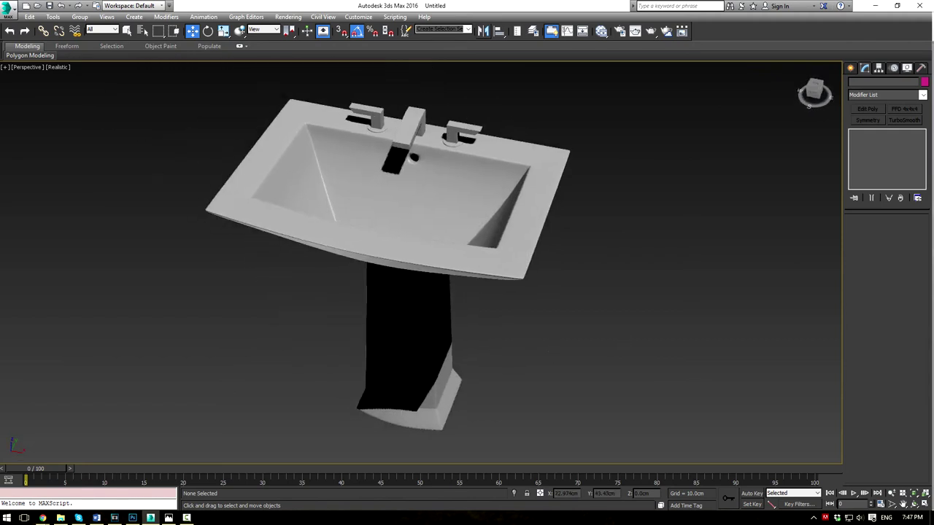
Step: Check which renderer is assigned in the render setup
key("alt+Tab")
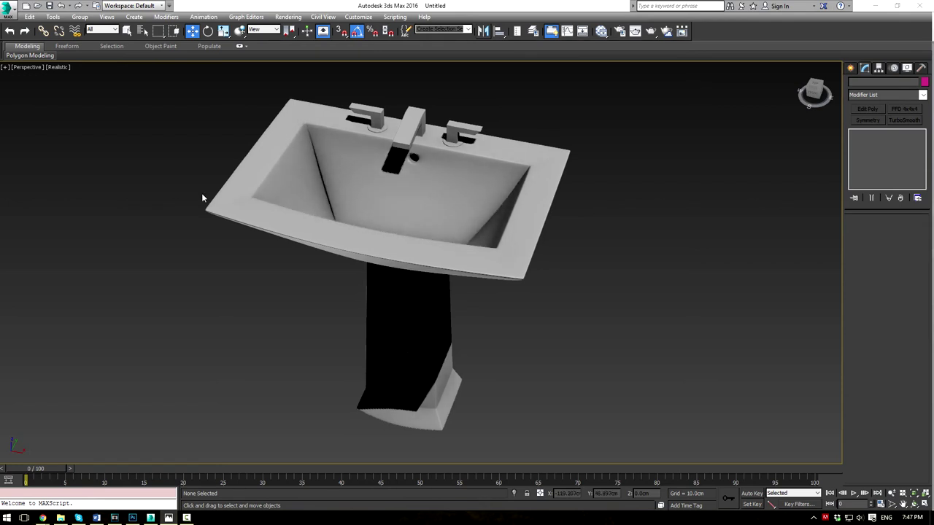
left_click(622, 31)
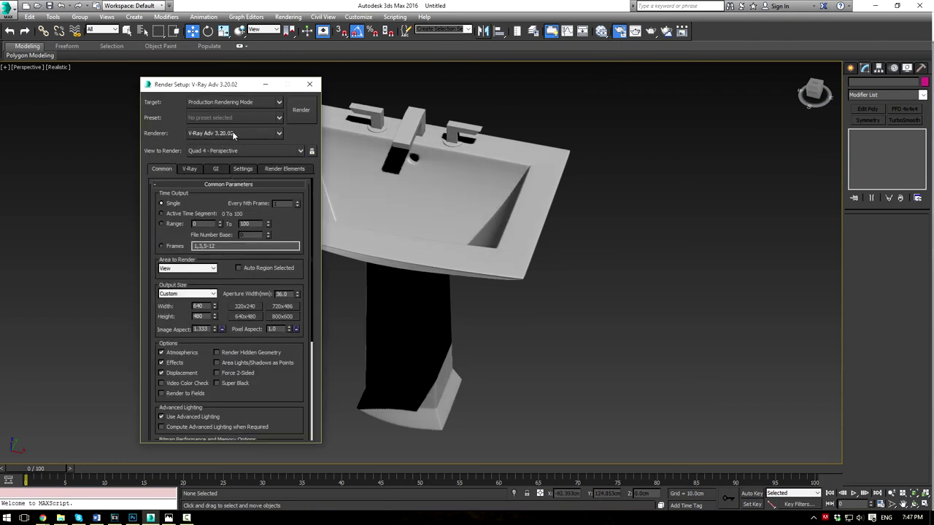
left_click(310, 86)
Step: Create a new VRayMtl in an empty area of the Slate Material Editor and show its parameters
key("m")
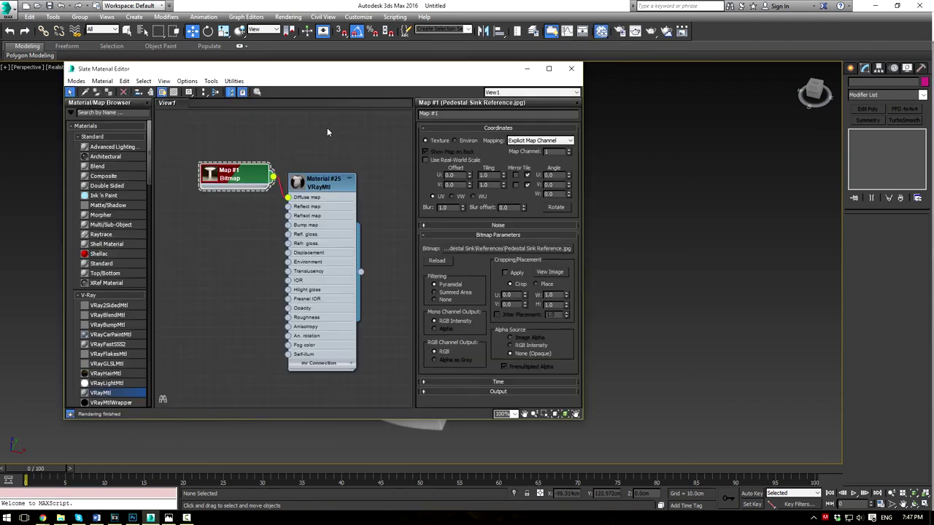
scroll(220, 239, "up", 1)
middle_click_drag(221, 239, 193, 204)
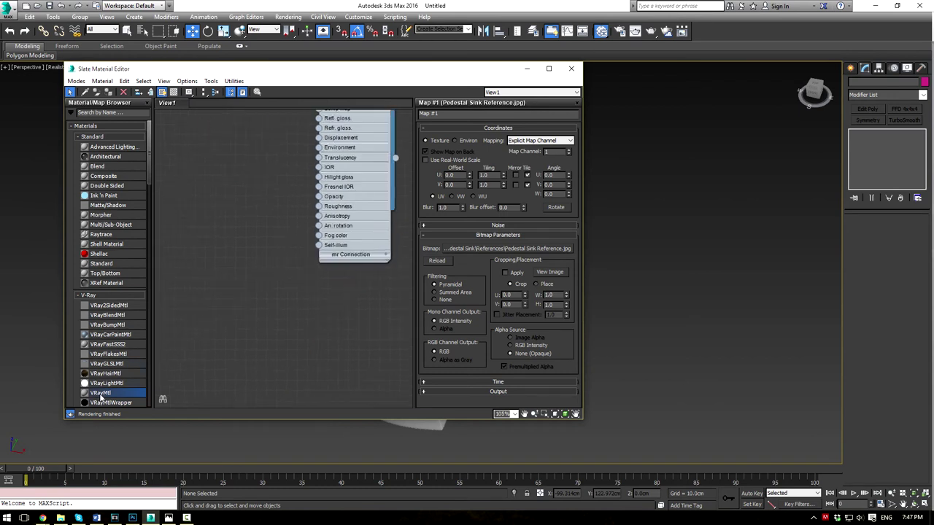
left_click_drag(260, 192, 230, 113)
left_click(239, 187)
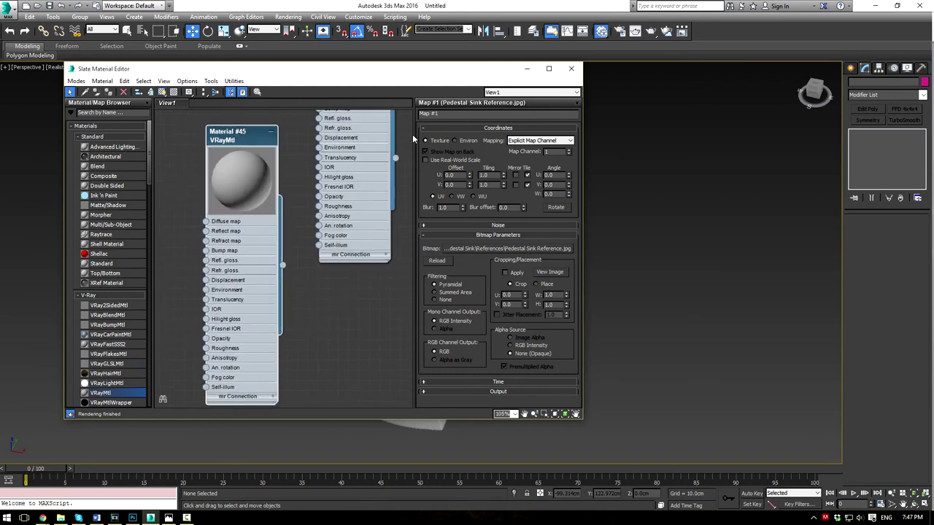
double_click(239, 136)
Step: Set the material's diffuse to white, reflection to gray (value about 88) and RGlossiness to 0.85, with a background in its preview
left_click(472, 138)
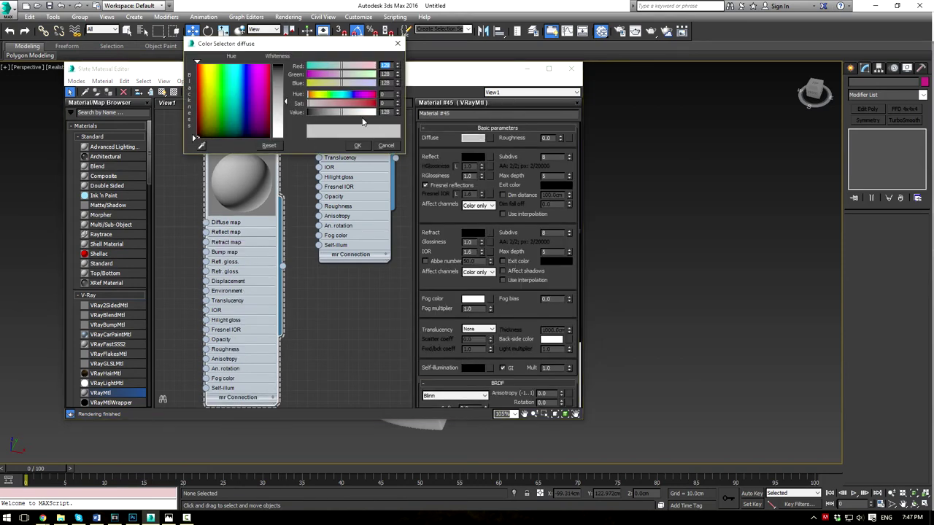
left_click_drag(365, 114, 330, 113)
left_click(357, 145)
left_click(472, 158)
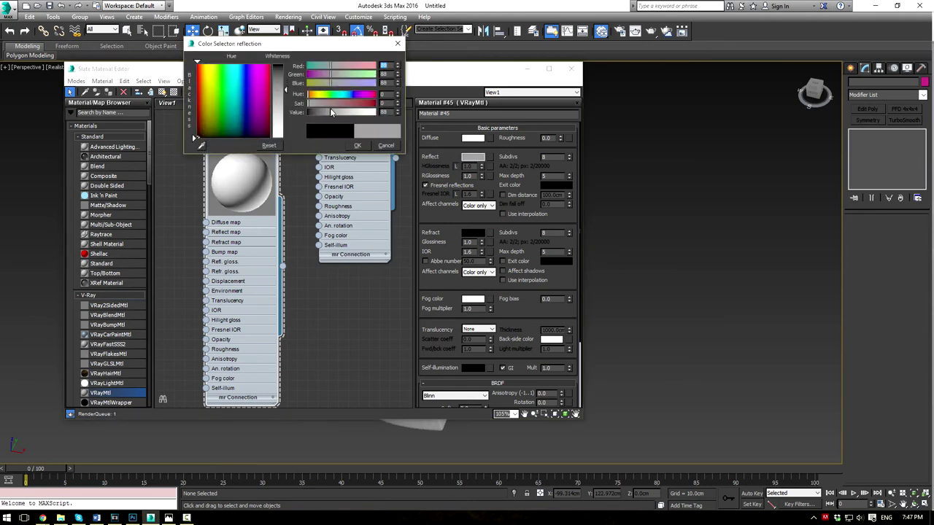
left_click(357, 146)
left_click(175, 92)
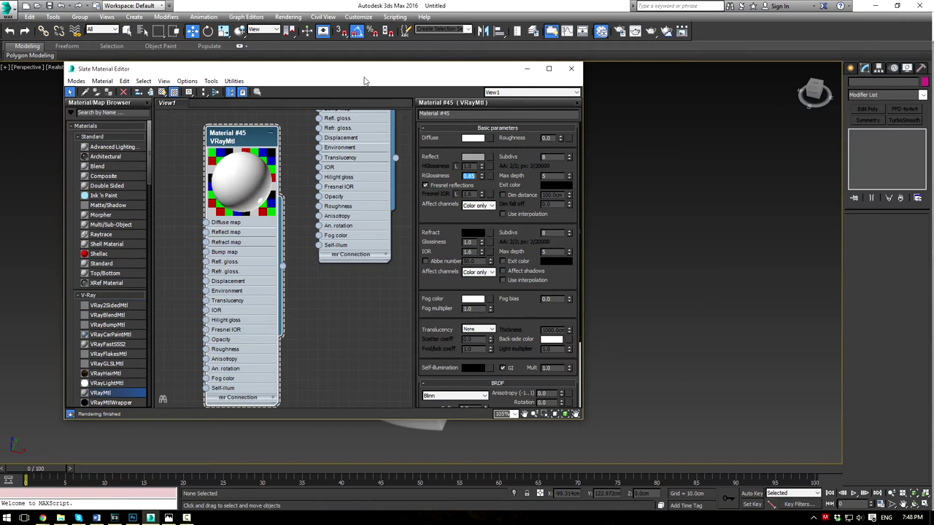
Step: Bring the sink into view beside the material editor and assign the white VRayMtl to all of its objects
left_click(660, 114)
middle_click_drag(625, 156, 808, 157)
left_click_drag(283, 273, 690, 197)
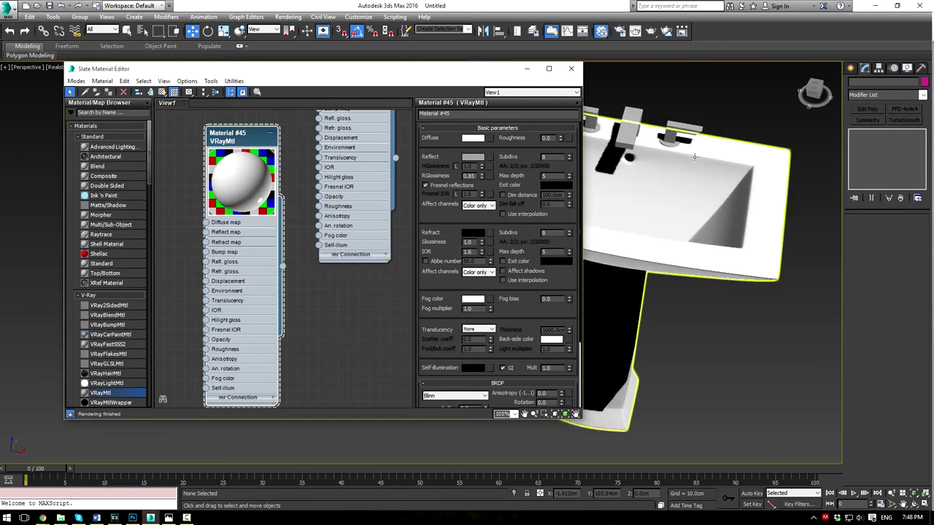
Step: Select all the objects except the sink body, keeping the faucet, handles, bases and drain parts selected
left_click(746, 135)
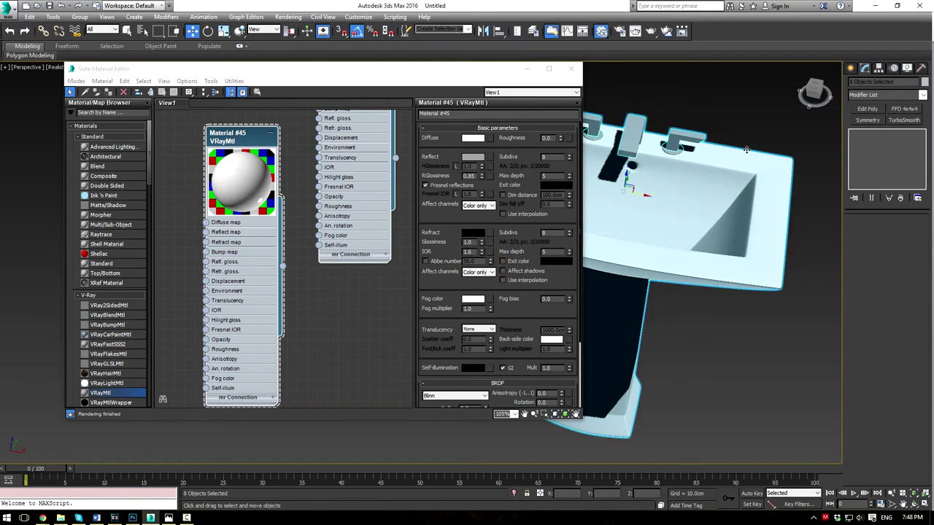
left_click(749, 171, "alt")
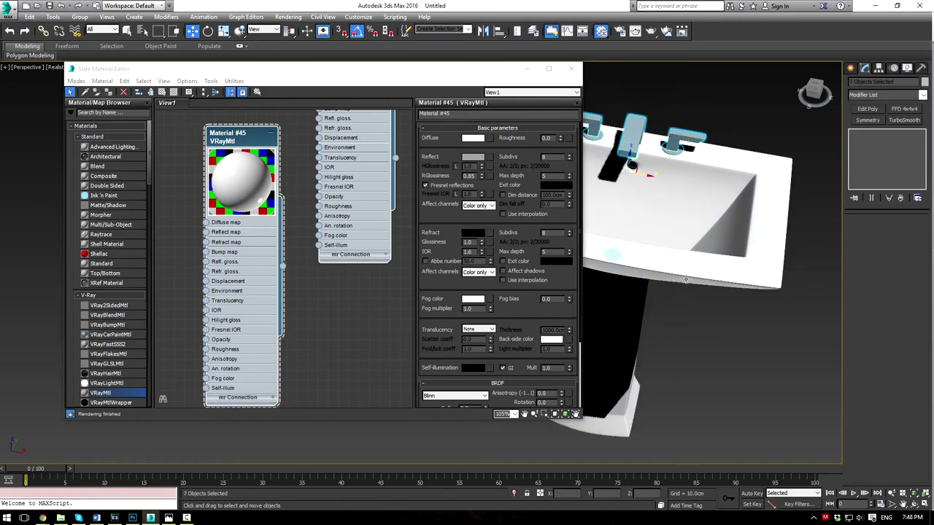
middle_click_drag(681, 256, 706, 227, "alt")
Step: Create a second VRayMtl, assign it to the selected faucet and handle parts, and show its parameters
middle_click_drag(283, 270, 240, 217)
scroll(202, 263, "down", 2)
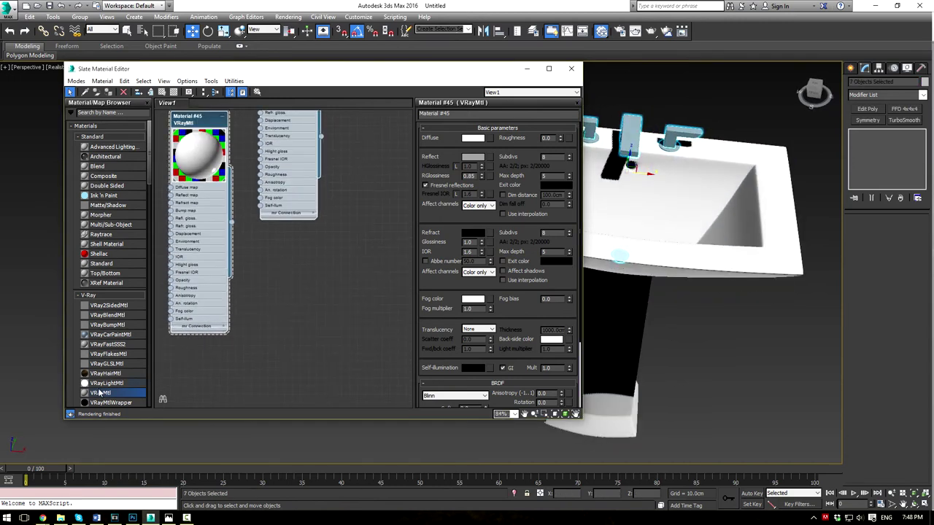
left_click_drag(315, 252, 315, 254)
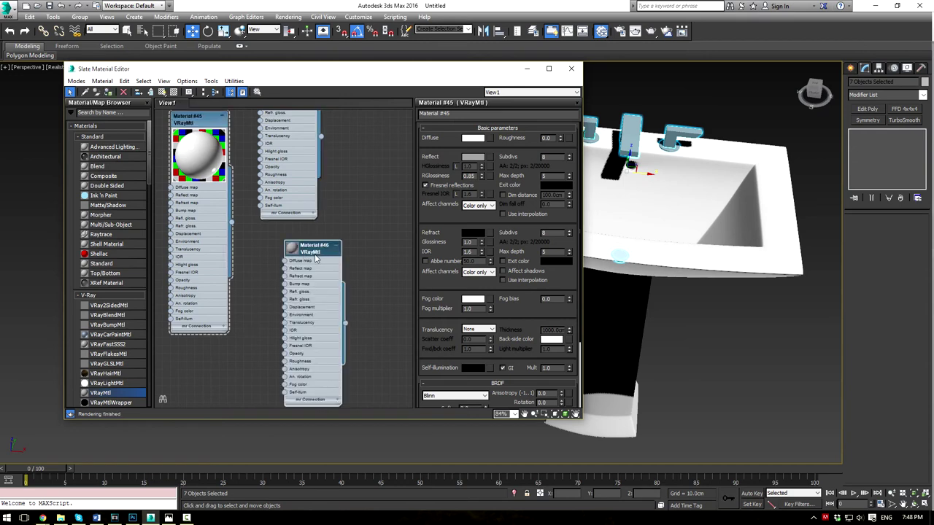
double_click(316, 255)
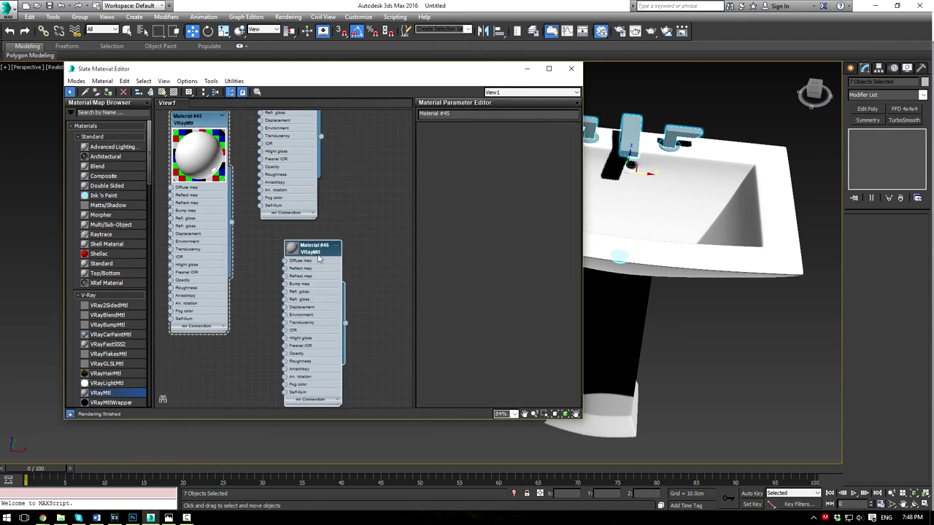
left_click(108, 92)
double_click(290, 248)
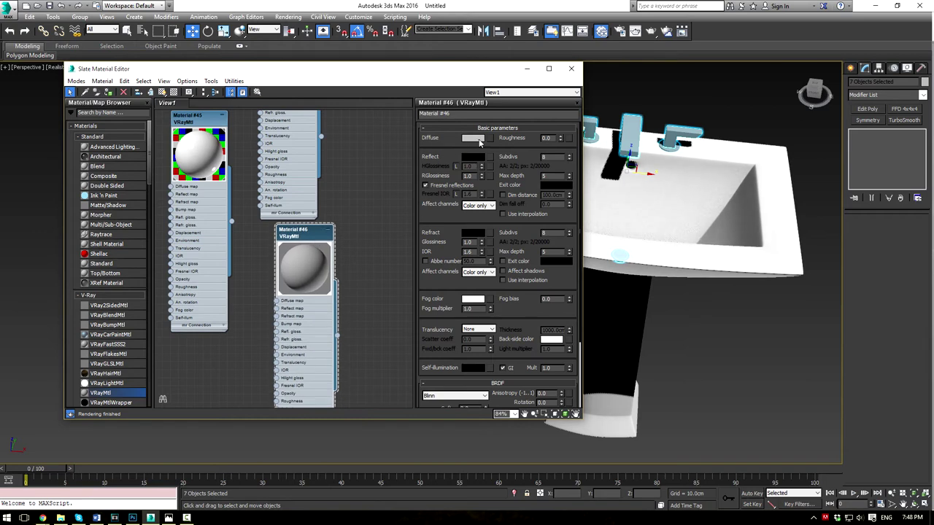
Step: Set the second VRayMtl's diffuse color to black and its reflection color to white
left_click(473, 138)
left_click_drag(374, 110, 308, 111)
left_click(357, 145)
left_click(475, 157)
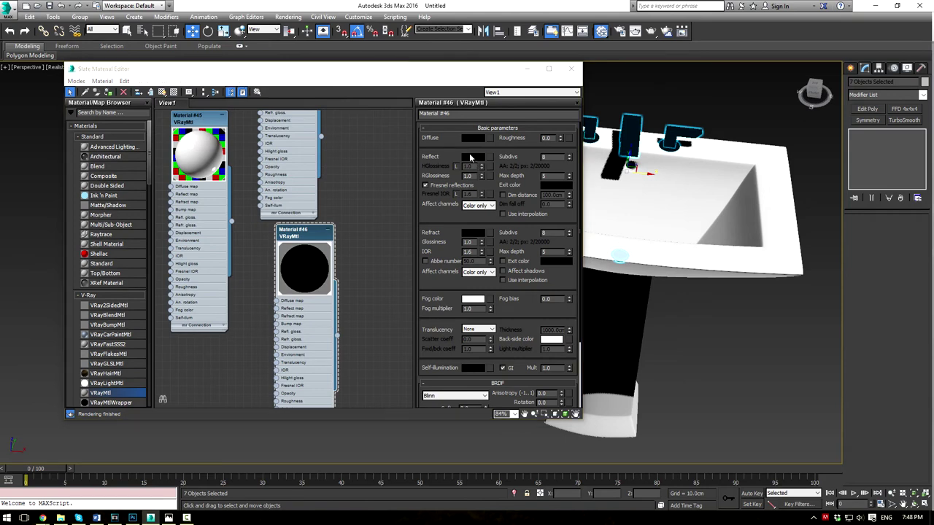
left_click_drag(338, 111, 375, 110)
left_click(357, 145)
Step: Turn on the checkered preview background for the metal VRayMtl and set its reflection glossiness to 0.98
left_click(173, 92)
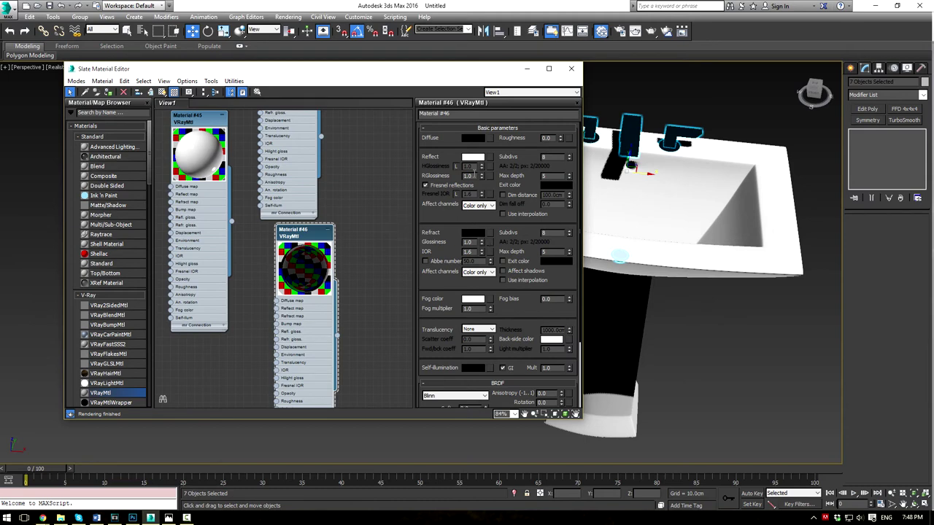
key("BackSpace")
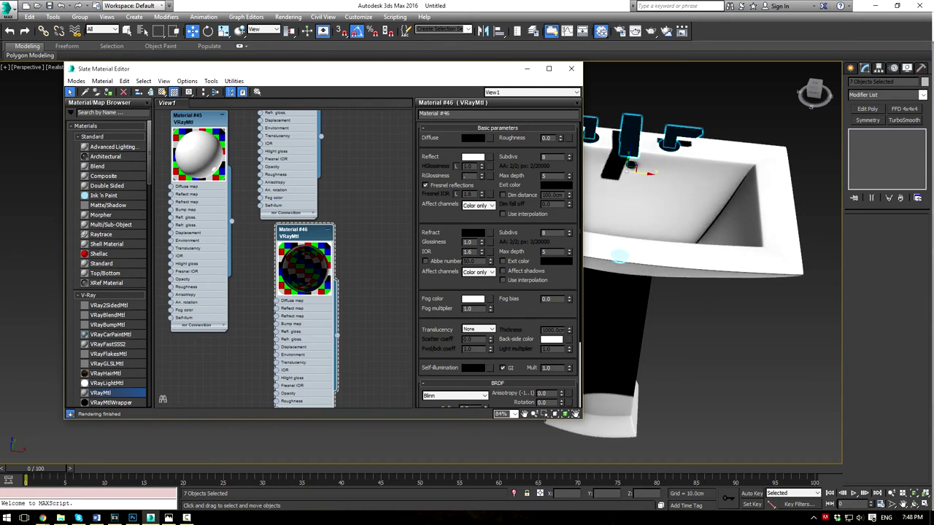
type("0.98")
key("Return")
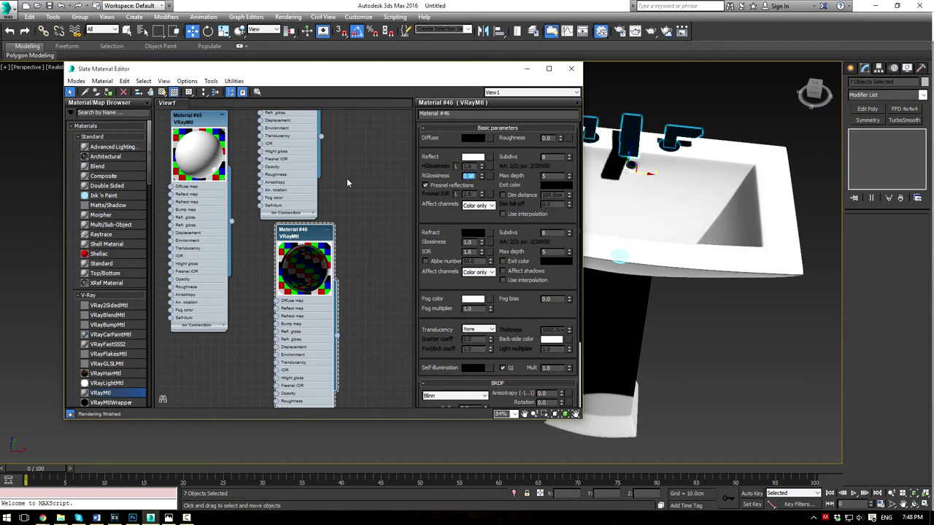
Step: Try a near-white refraction color on the metal VRayMtl, and restore it to black
scroll(338, 266, "up", 5)
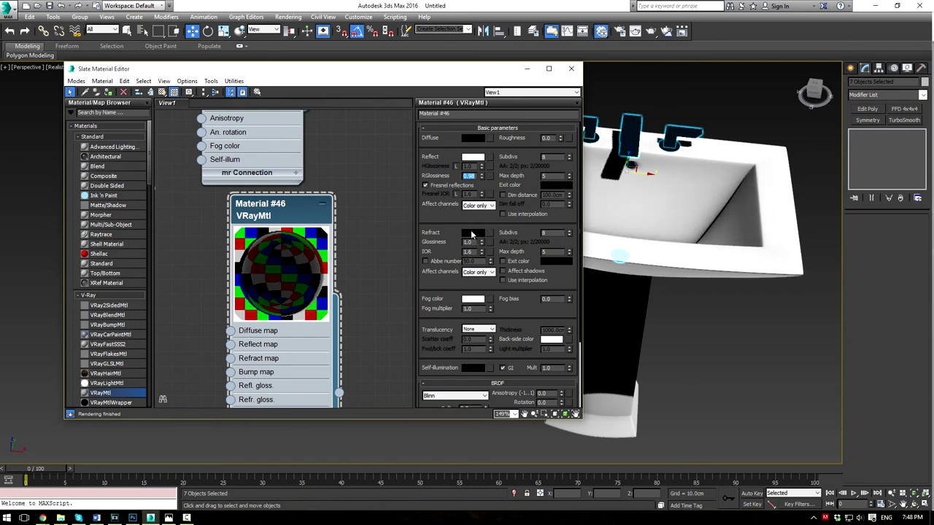
left_click(473, 234)
left_click_drag(361, 112, 305, 112)
left_click(356, 145)
left_click(479, 234)
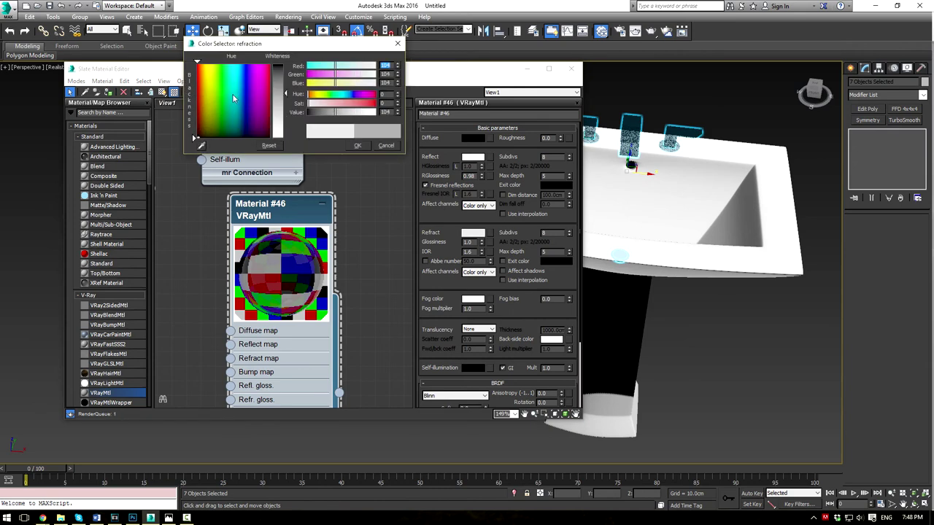
left_click(355, 146)
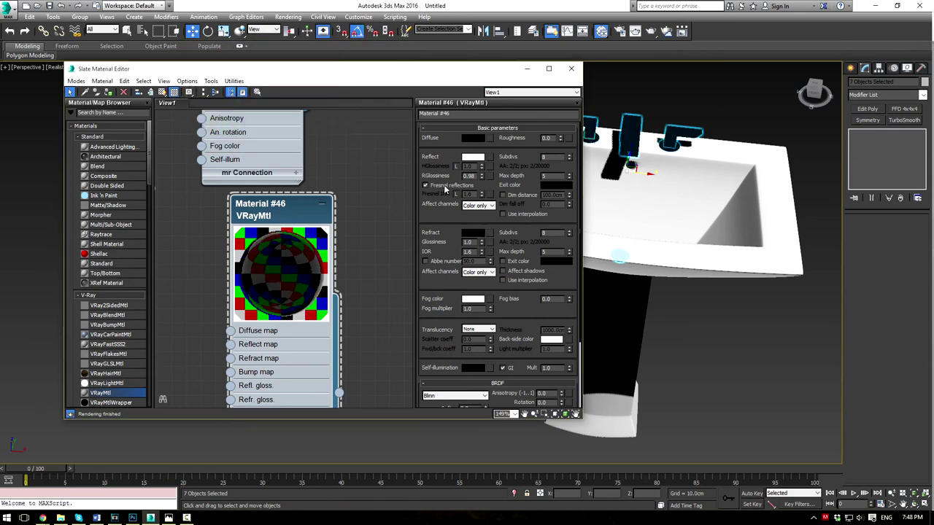
Step: With Fresnel reflections enabled, unlock the metal material's Fresnel IOR, set it to 18, and close the material editor
left_click(443, 186)
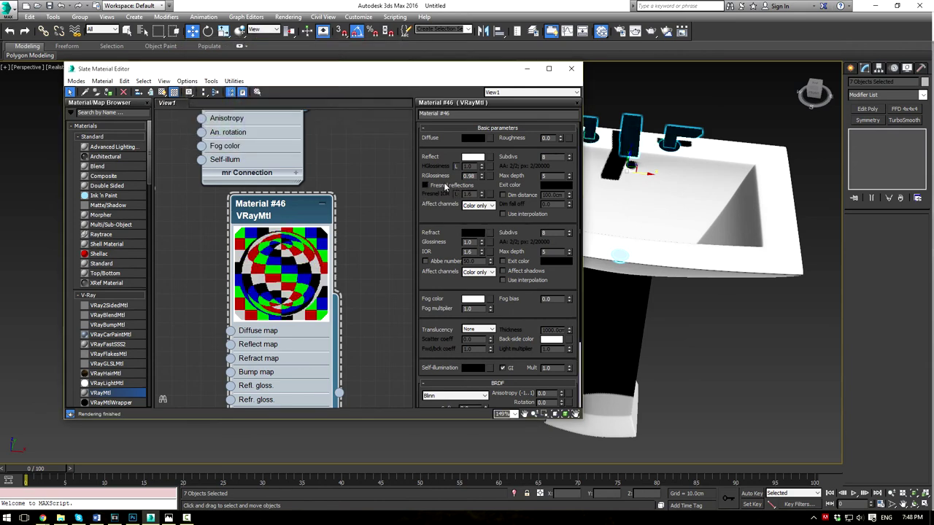
left_click(445, 186)
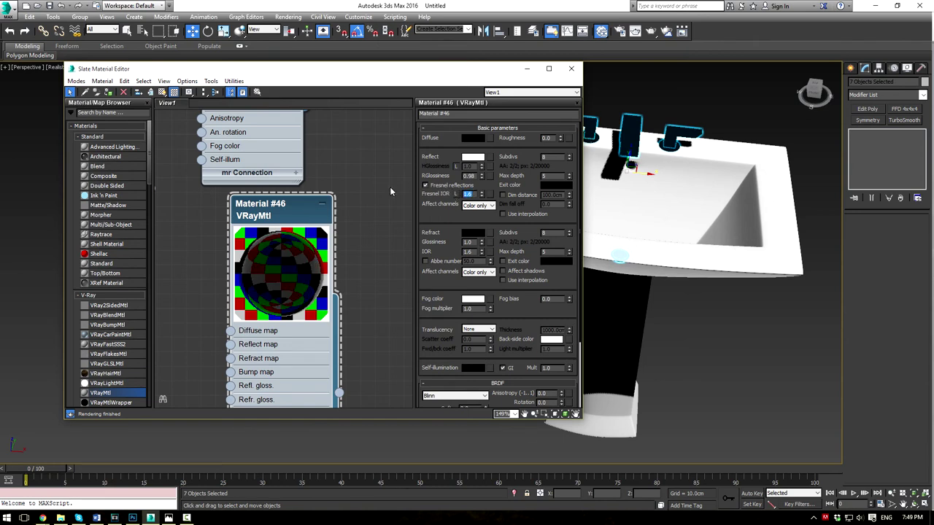
type("18")
key("Return")
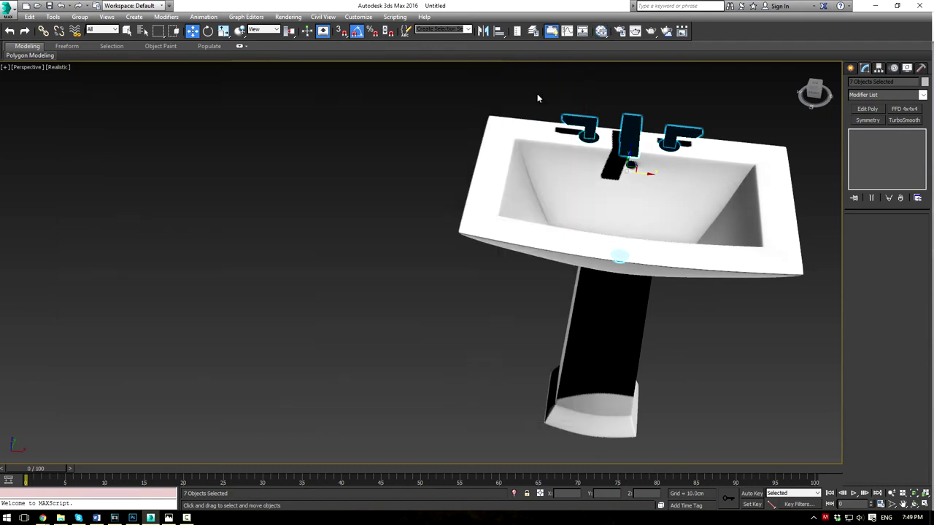
left_click(570, 68)
left_click(455, 132)
Step: Create a one-segment rectangular plane on the ground beneath the sink as a floor
scroll(540, 165, "down", 5)
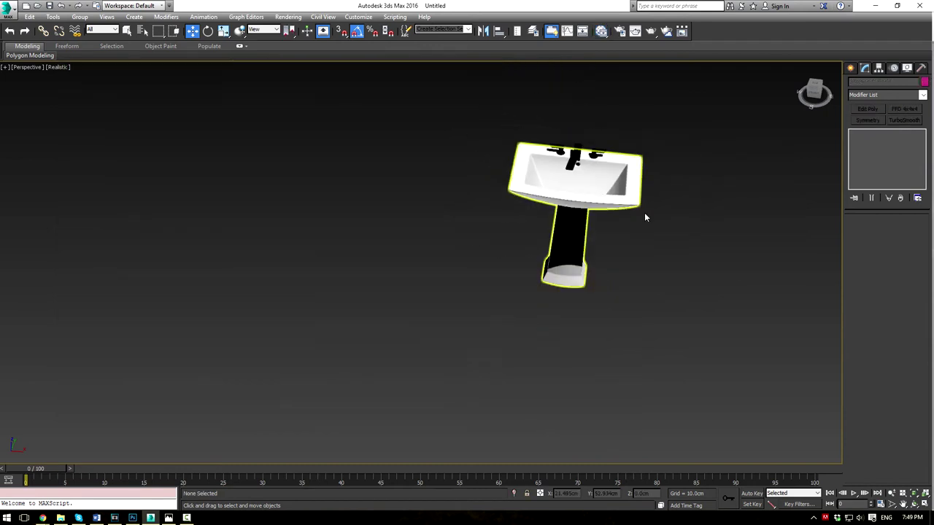
middle_click_drag(662, 213, 642, 223)
left_click(850, 69)
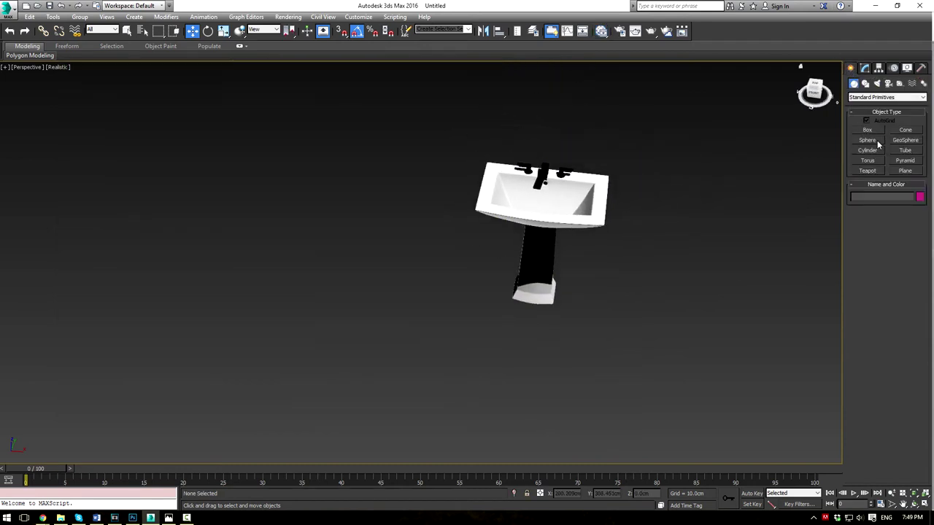
left_click(906, 170)
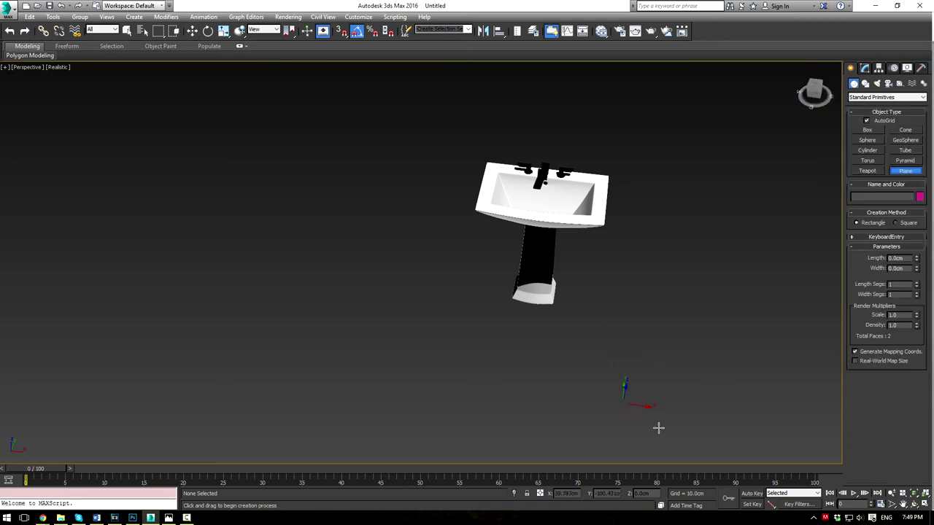
scroll(640, 342, "down", 3)
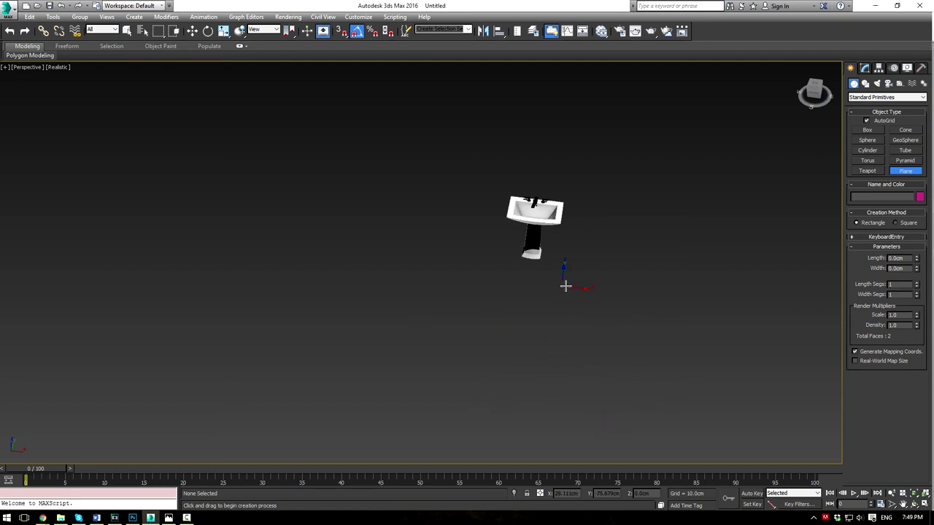
left_click_drag(567, 290, 496, 224)
key("w")
Step: Convert the floor plane to an editable poly
left_click(861, 67)
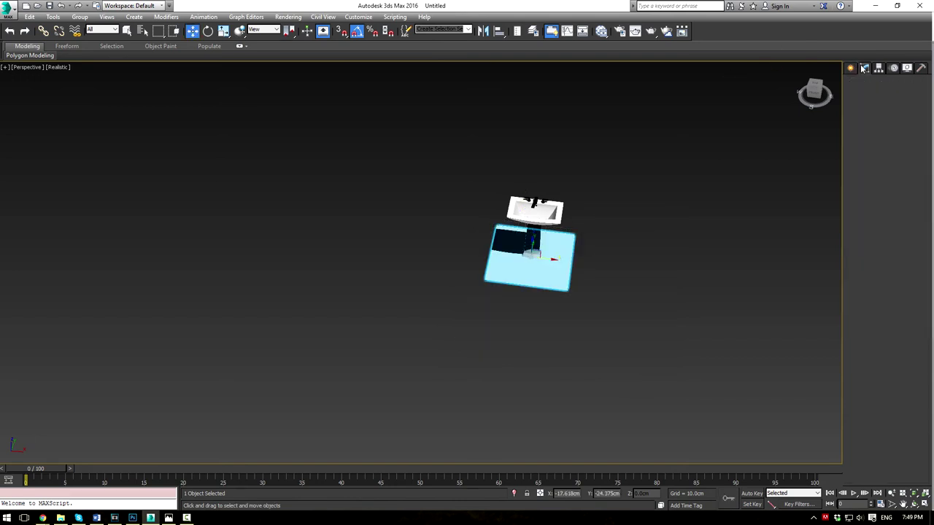
middle_click_drag(651, 213, 645, 239)
scroll(631, 241, "up", 5)
key("alt+c")
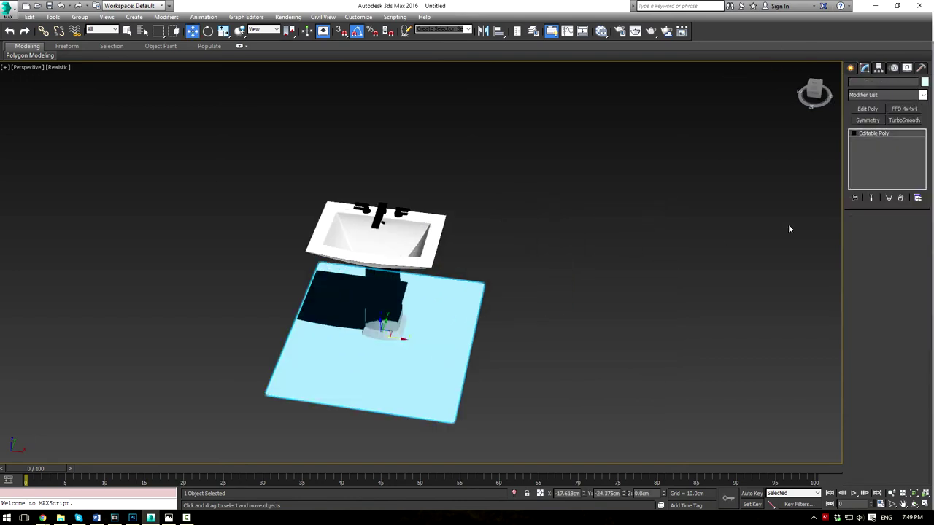
Step: Extend the floor's back and two side edges upward about 179 cm to form three walls around the sink
left_click(871, 230)
left_click_drag(282, 312, 340, 336)
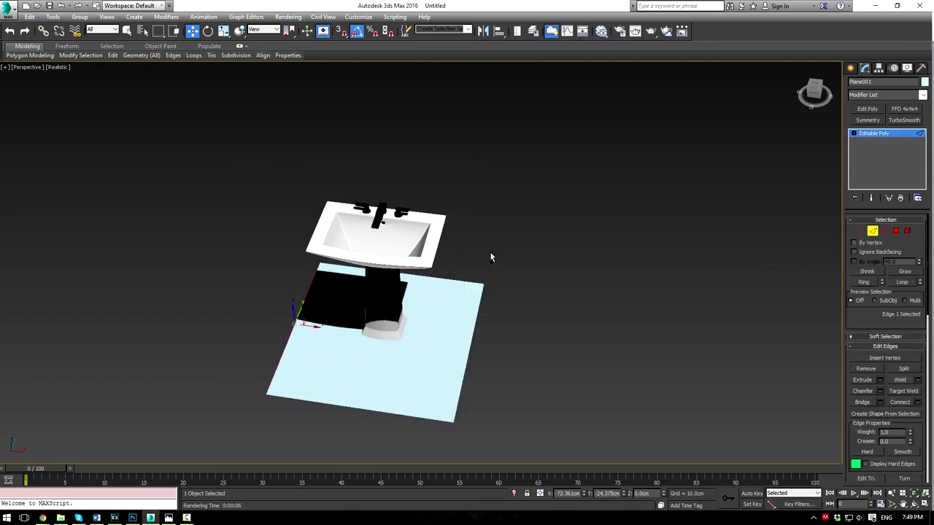
left_click_drag(491, 256, 468, 346, "ctrl")
middle_click_drag(456, 331, 390, 294, "alt")
left_click_drag(389, 294, 381, 35, "shift")
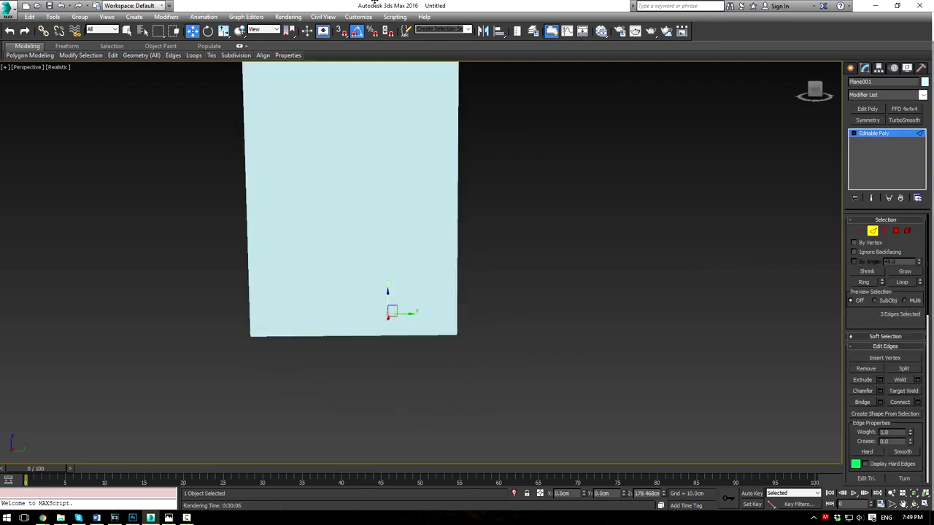
middle_click_drag(437, 270, 474, 226, "alt")
scroll(536, 265, "down", 5)
scroll(452, 259, "up", 4)
middle_click_drag(452, 259, 377, 203, "alt")
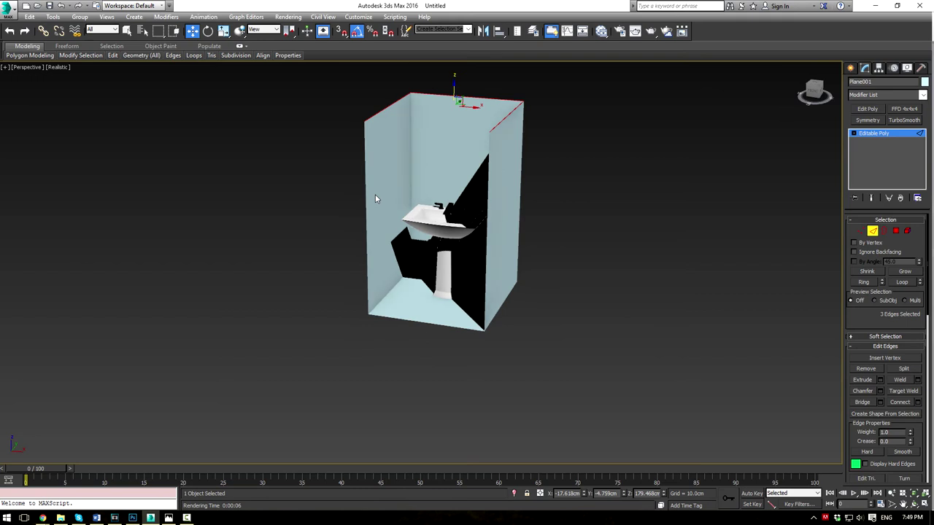
Step: Extend the floor's open front edge forward to add a floor section in front of the sink alcove
middle_click_drag(375, 195, 489, 211, "alt")
scroll(532, 230, "up", 3)
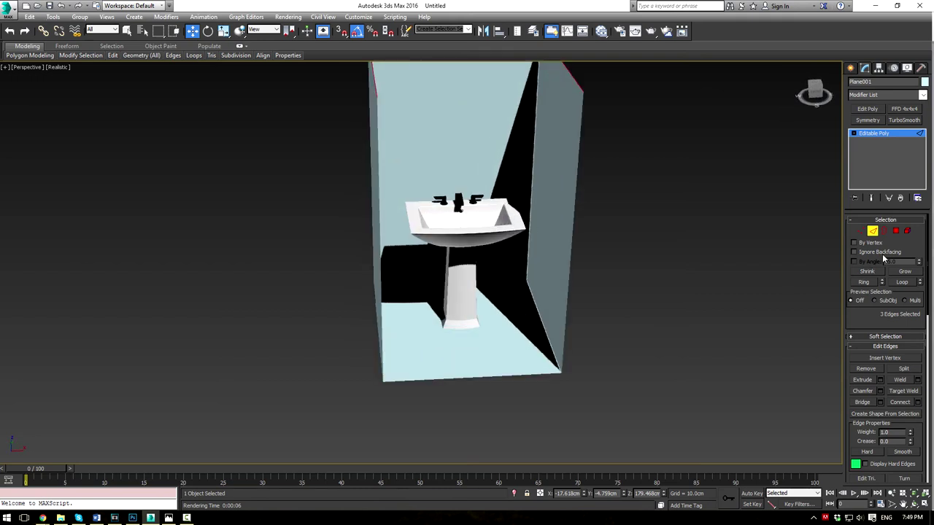
left_click(544, 377)
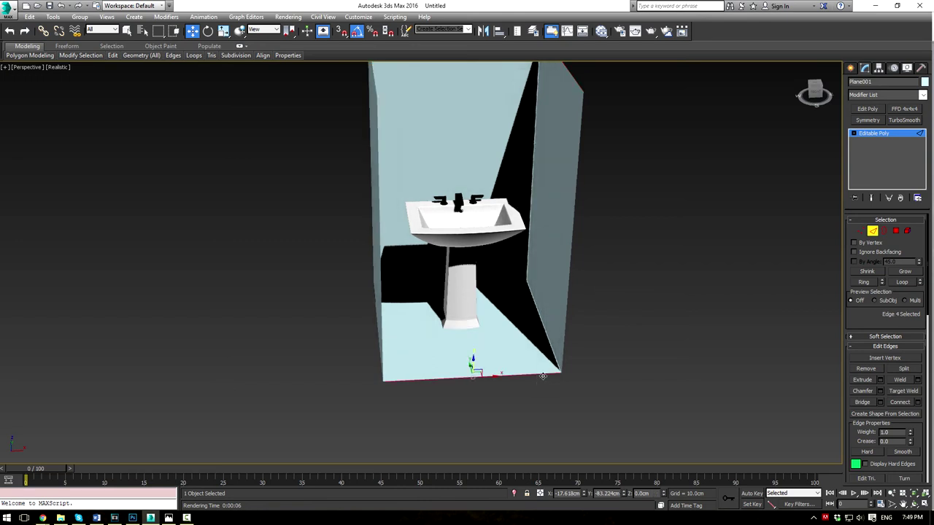
middle_click_drag(543, 376, 481, 388, "alt")
left_click_drag(474, 373, 642, 390, "shift")
Step: Extend the front floor section's side edges outward to about X 157 cm on one side and X -237 cm on the other
middle_click_drag(642, 390, 630, 375, "alt")
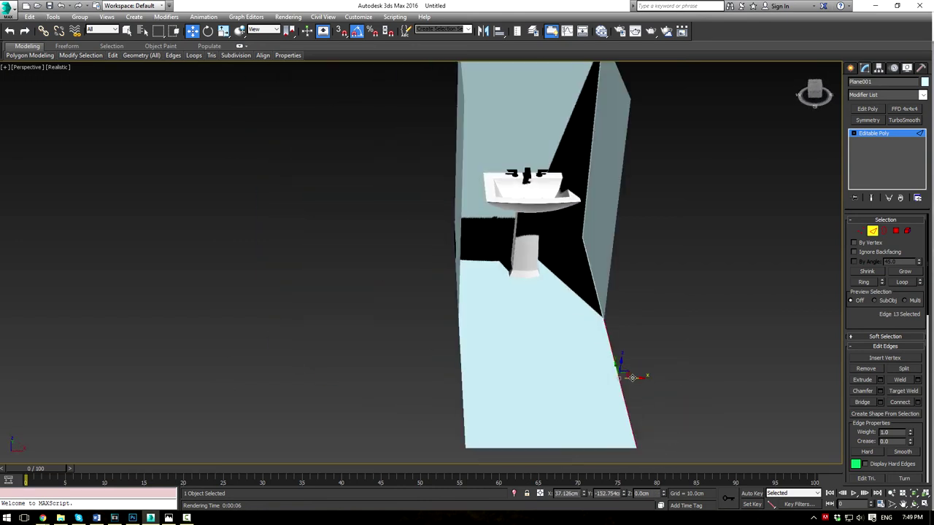
left_click_drag(630, 375, 813, 372, "shift")
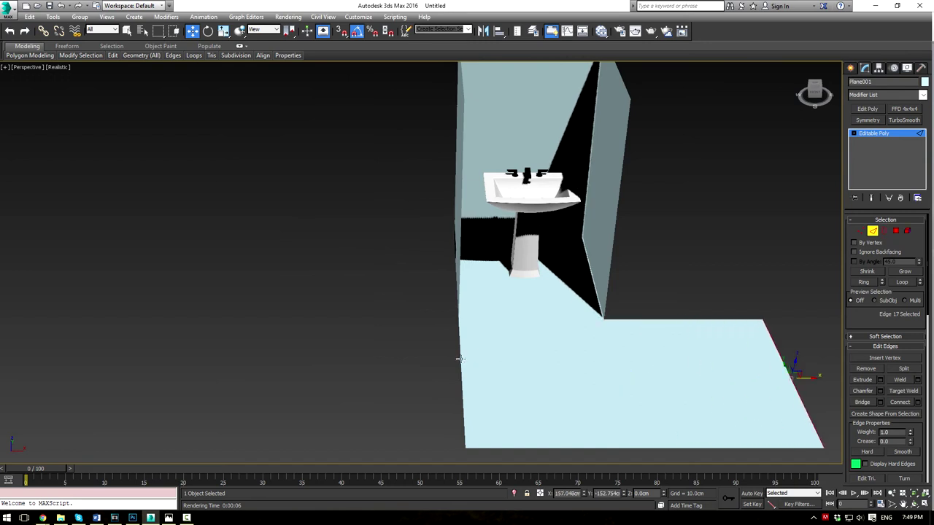
left_click(459, 359)
left_click_drag(480, 379, 272, 344, "shift")
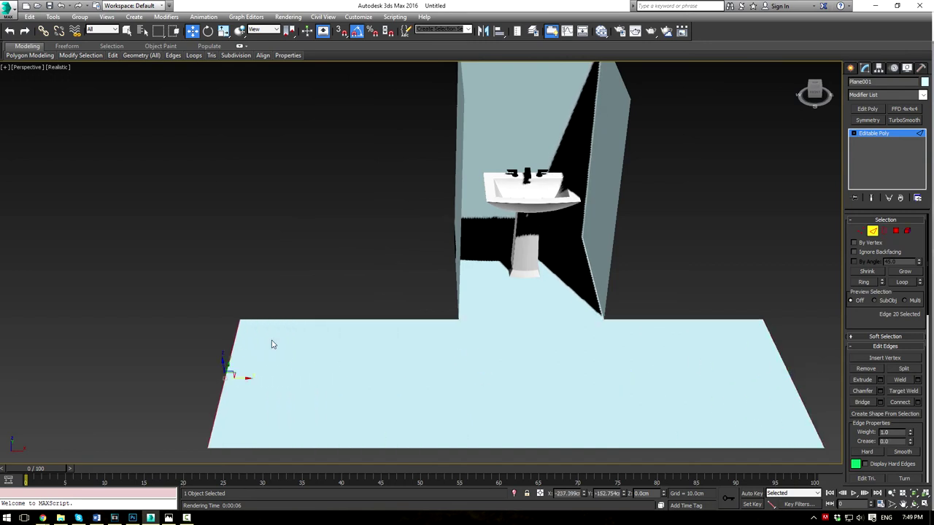
Step: Extend the back edges of both side floor sections upward to form walls flanking the alcove, about as high as its walls
left_click(357, 321)
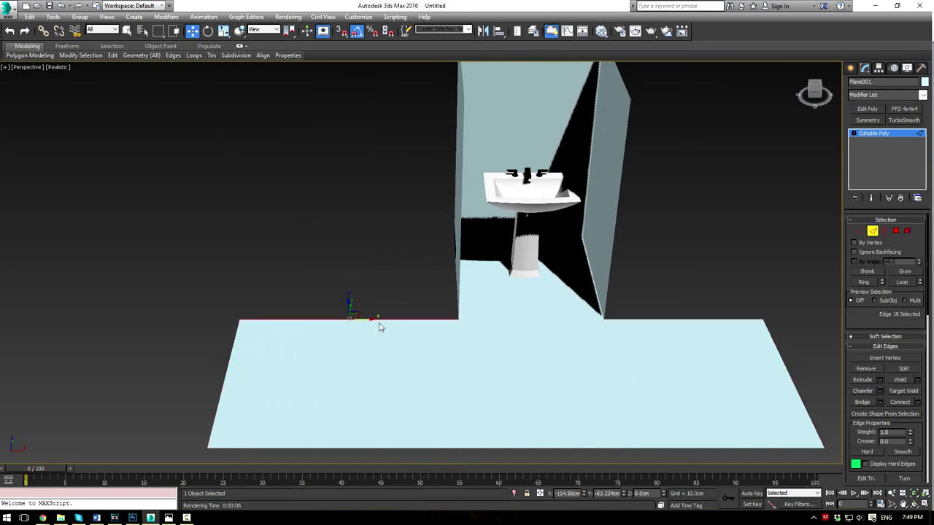
left_click(651, 320, "ctrl")
middle_click_drag(651, 319, 612, 259, "alt")
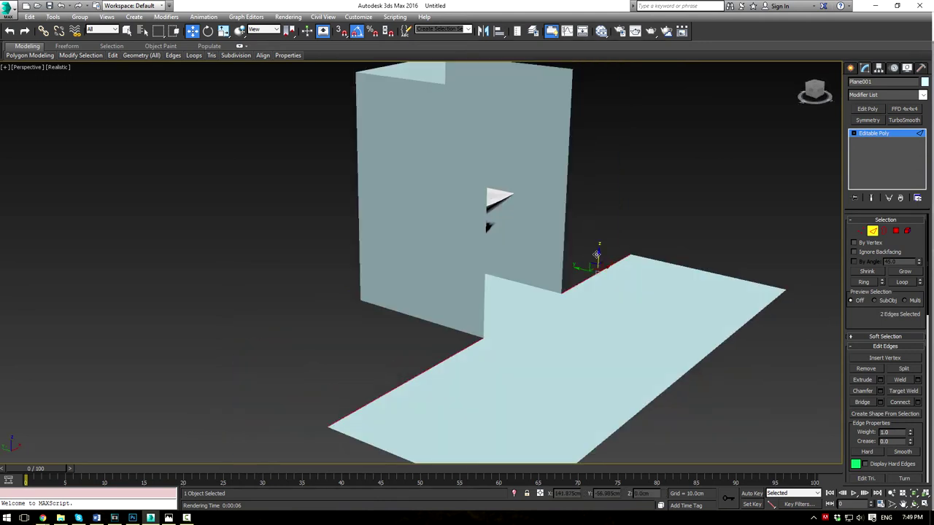
left_click_drag(596, 252, 609, 64, "shift")
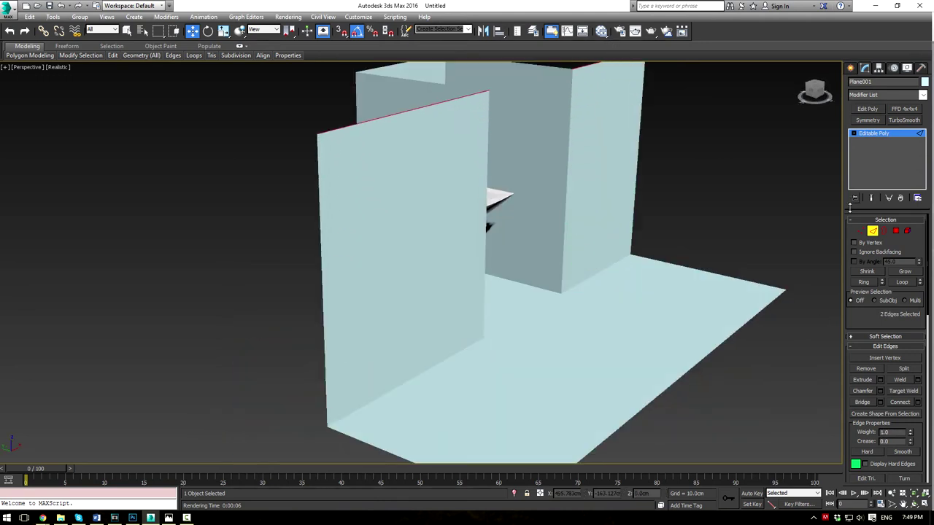
Step: Weld the paired top vertices at both front corners of the alcove with a 21.337 cm threshold, and deselect the room
left_click(859, 232)
middle_click_drag(688, 172, 684, 203)
left_click_drag(581, 91, 559, 109)
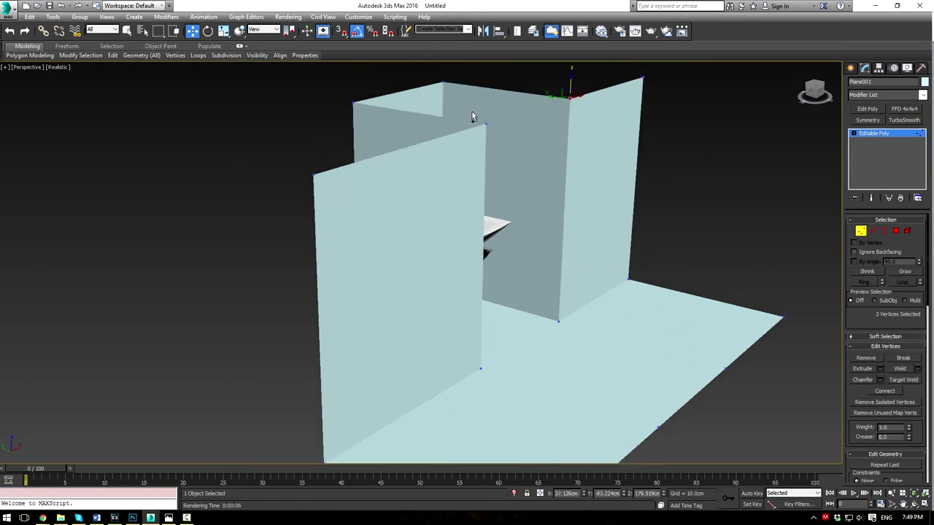
left_click_drag(471, 113, 500, 136, "ctrl")
left_click(916, 371)
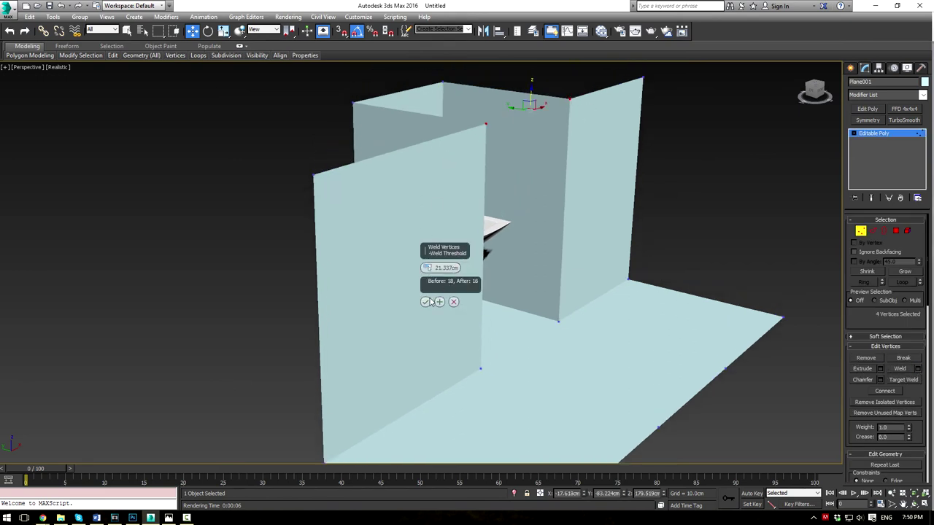
left_click(425, 301)
left_click(875, 136)
left_click(778, 172)
scroll(728, 195, "down", 3)
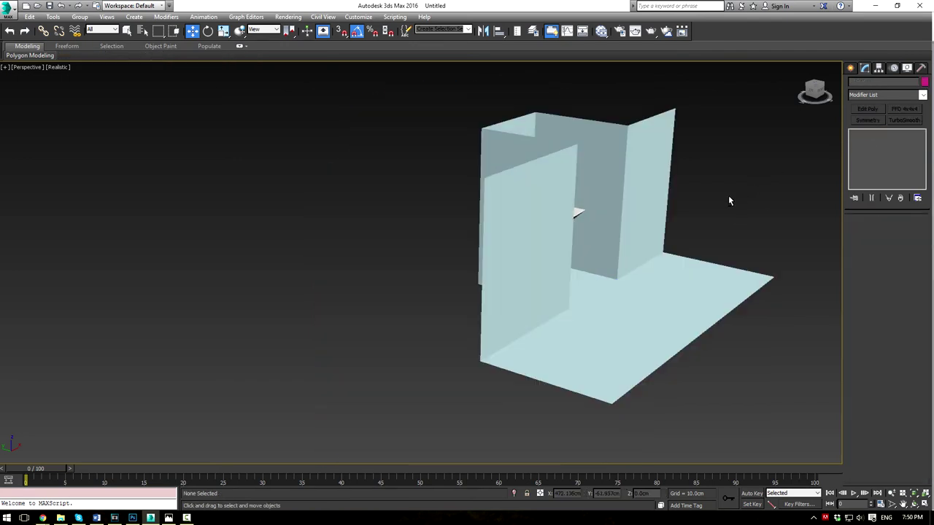
Step: Select all the top vertices of the room walls and move them up to make the walls taller
middle_click_drag(728, 196, 677, 200, "alt")
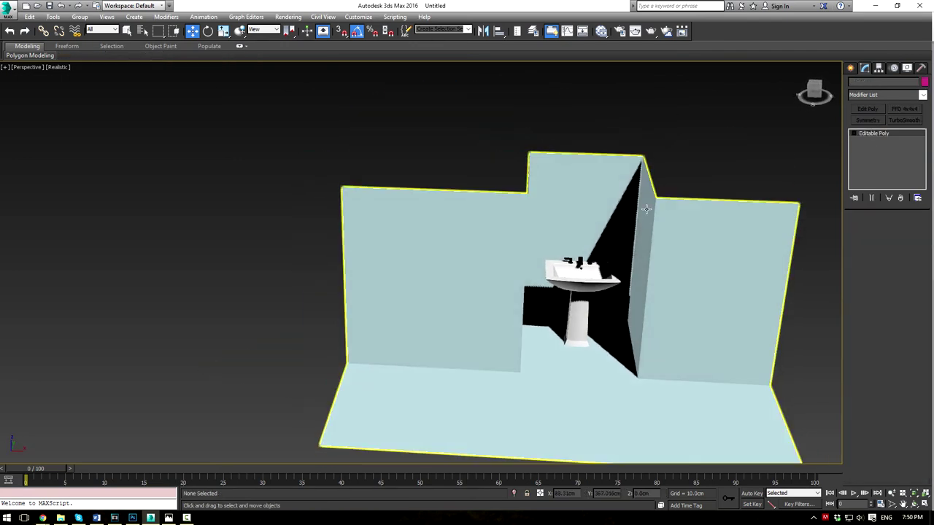
left_click(678, 200)
key("1")
scroll(678, 198, "down", 4)
left_click_drag(433, 142, 720, 220)
left_click_drag(605, 172, 607, 150)
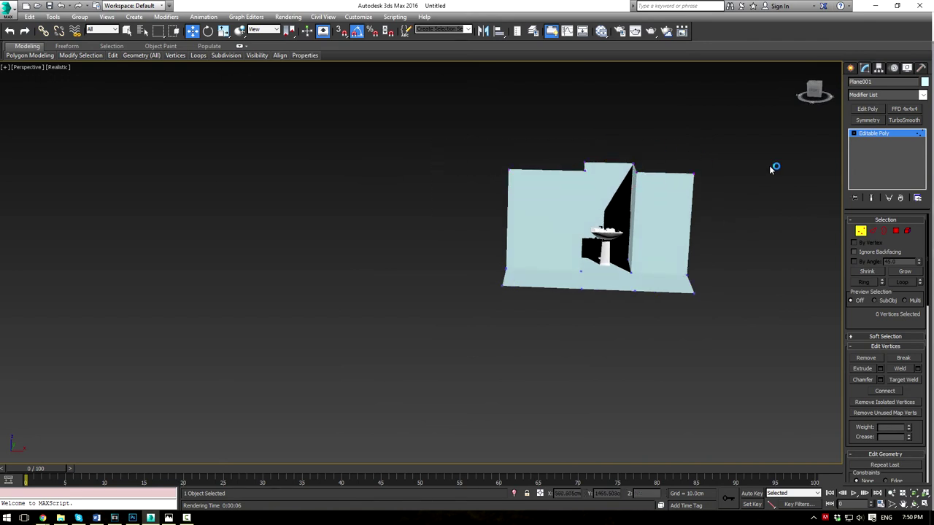
Step: Create a targeted Physical camera in the Top view, from the front of the room toward the sink, with about 222 cm target distance
left_click(881, 68)
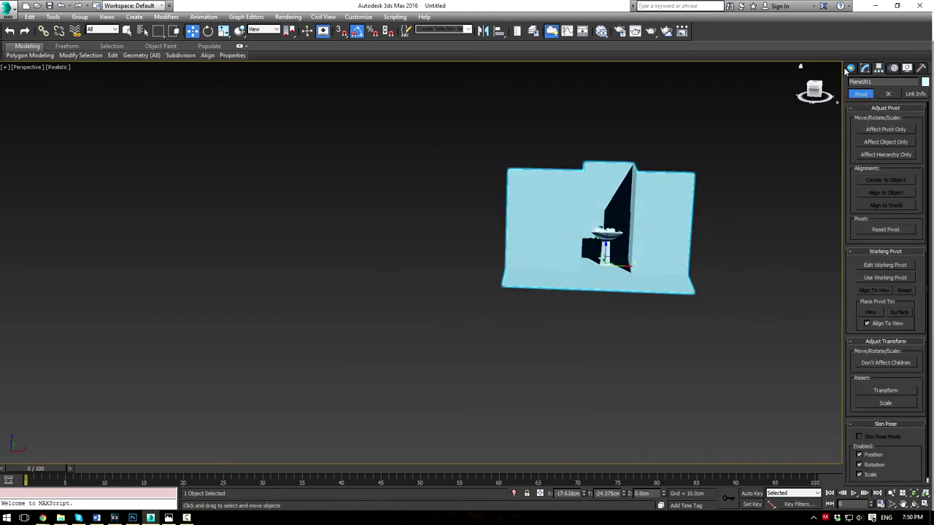
left_click(850, 68)
left_click(881, 85)
left_click(889, 85)
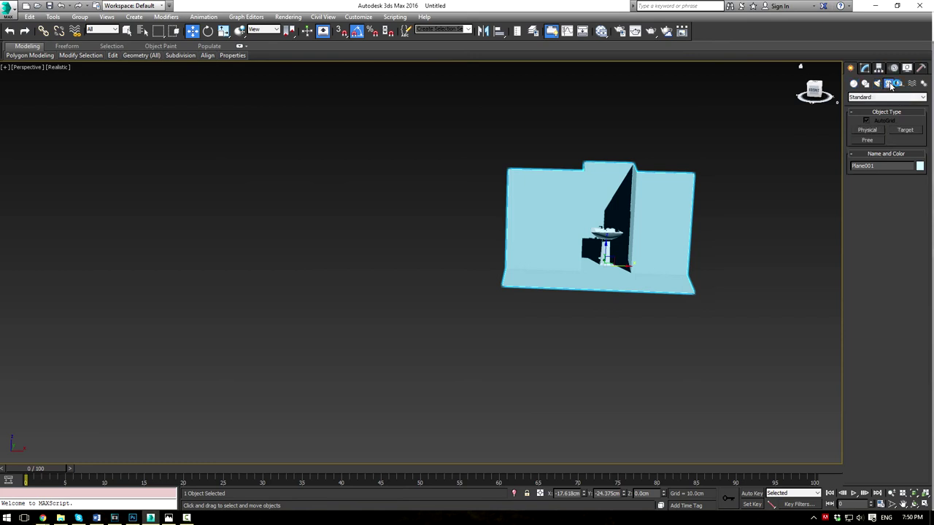
left_click(875, 133)
middle_click_drag(696, 206, 650, 237, "alt")
scroll(650, 237, "up", 5)
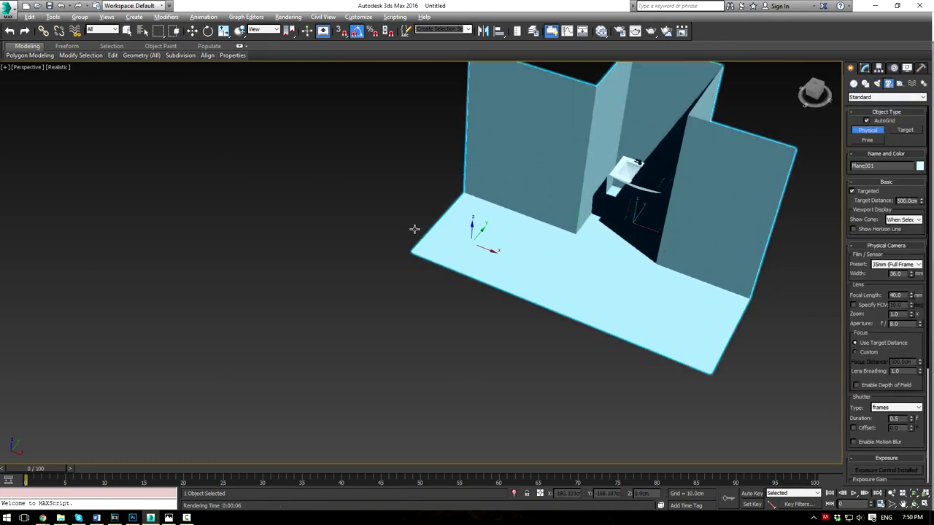
key("alt+w")
scroll(182, 149, "down", 10)
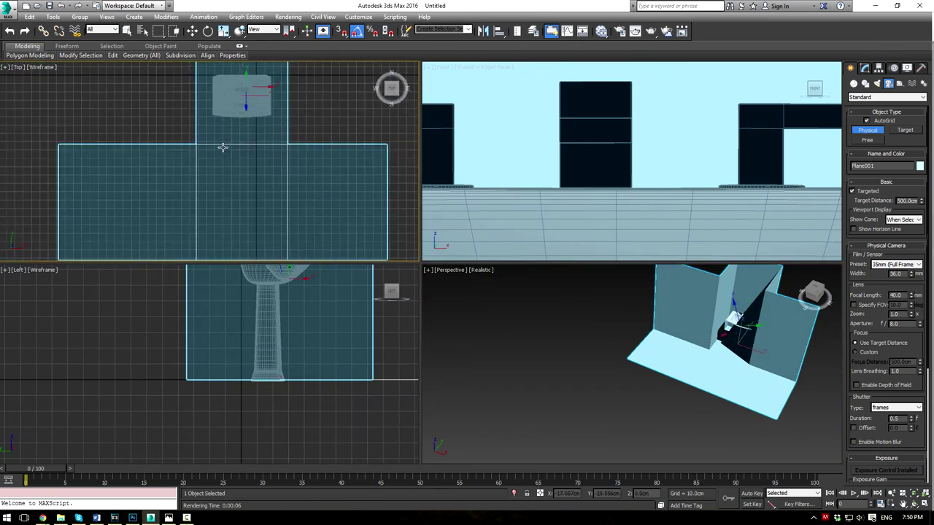
left_click_drag(187, 234, 244, 117)
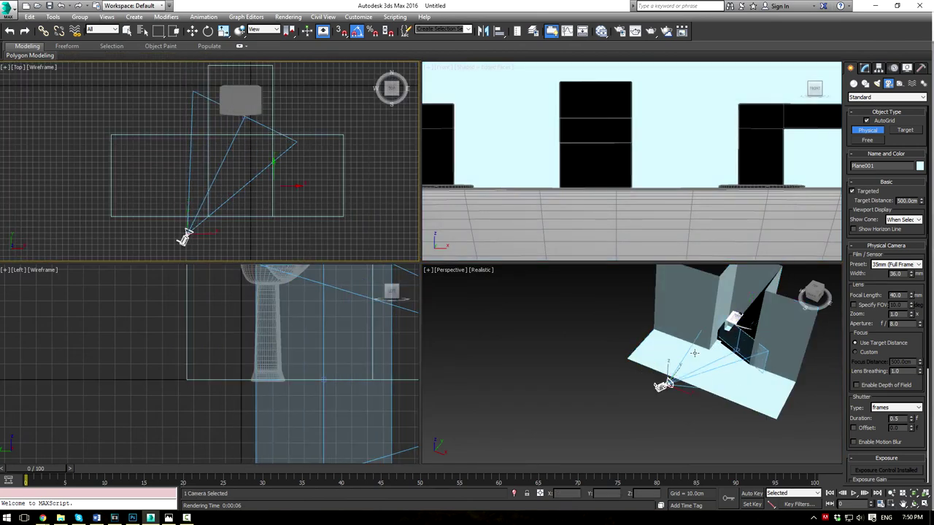
Step: Look through the new camera and orbit and pan it to frame the whole sink from slightly above within the alcove
middle_click_drag(655, 327, 639, 327, "alt")
key("c")
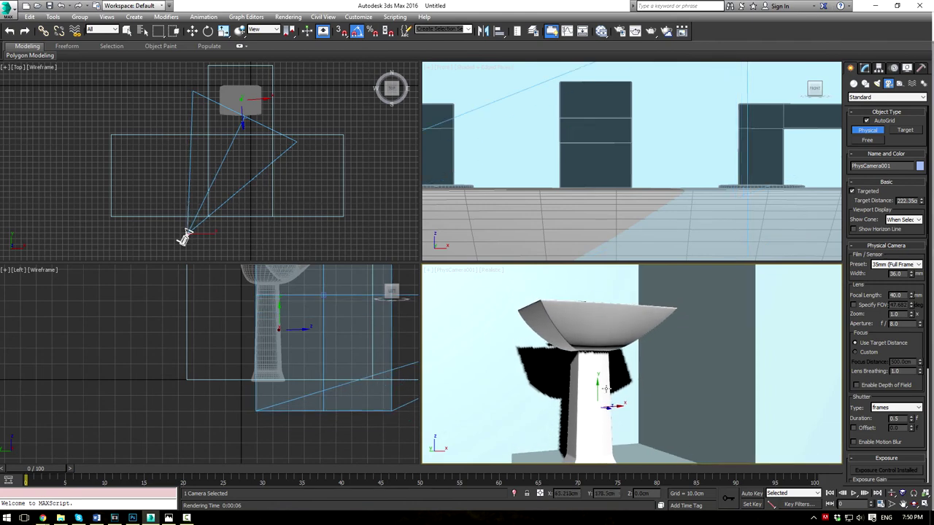
left_click(914, 505)
left_click_drag(600, 340, 598, 364)
middle_click_drag(598, 365, 564, 359)
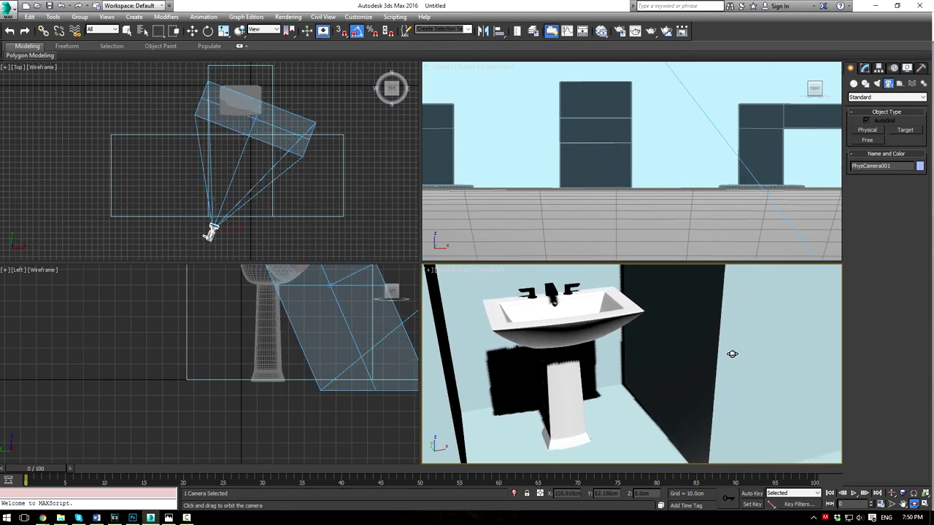
key("w")
Step: Select all edges of the room object in the perspective view with edged faces shown
left_click(705, 339)
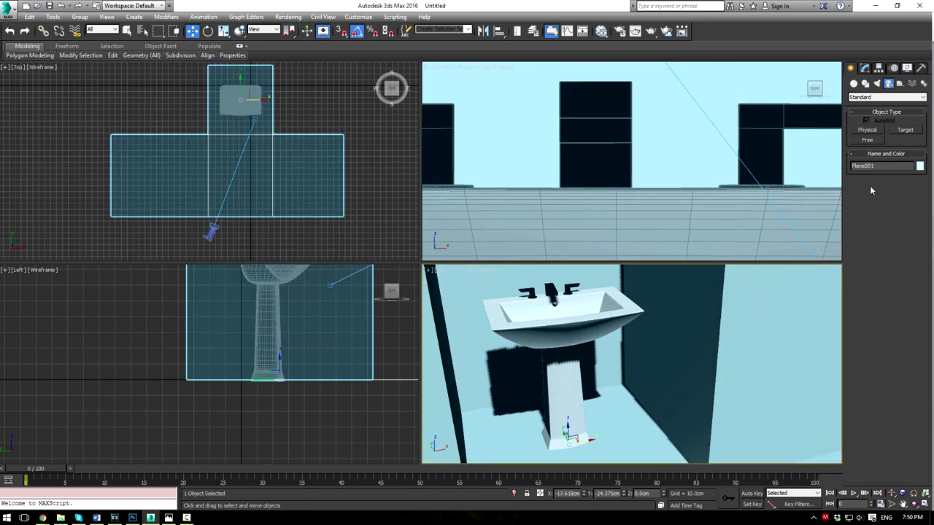
left_click(866, 68)
key("p")
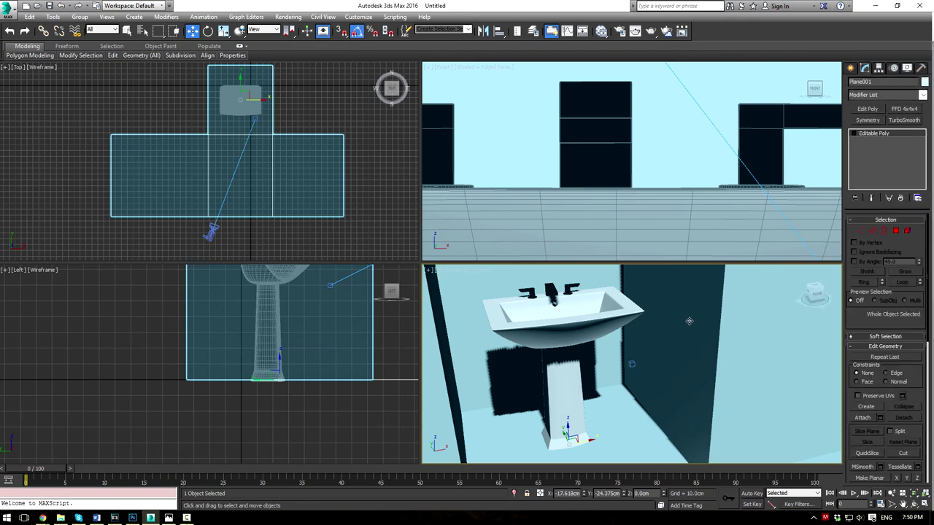
scroll(690, 321, "down", 6)
left_click(872, 231)
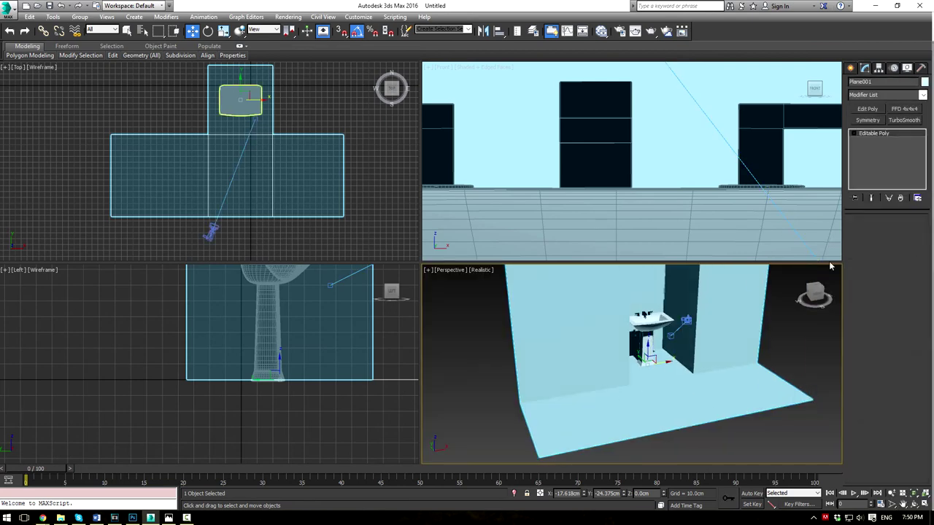
middle_click_drag(705, 299, 681, 318)
key("ctrl+a")
key("F4")
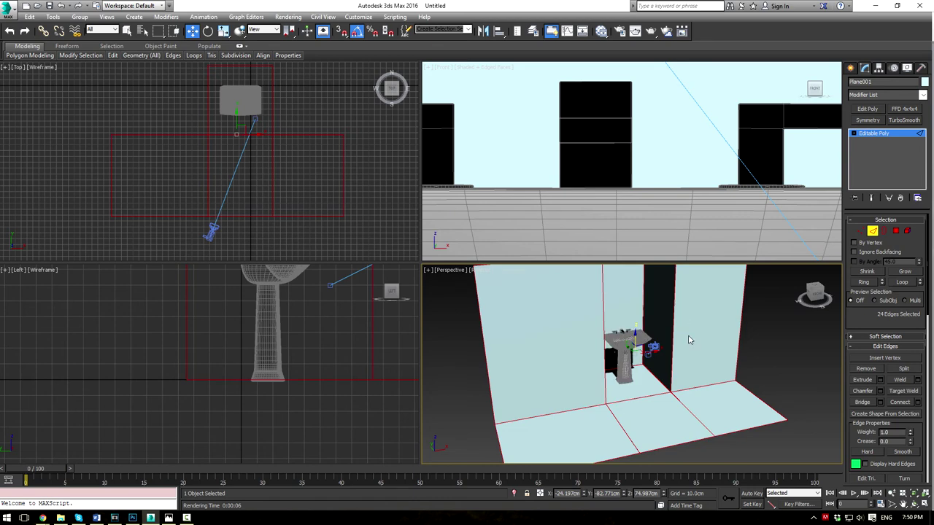
Step: Try to chamfer all room edges by 1 cm with 4 segments and the standard chamfer type, after comparing it with the quad type
left_click(881, 392)
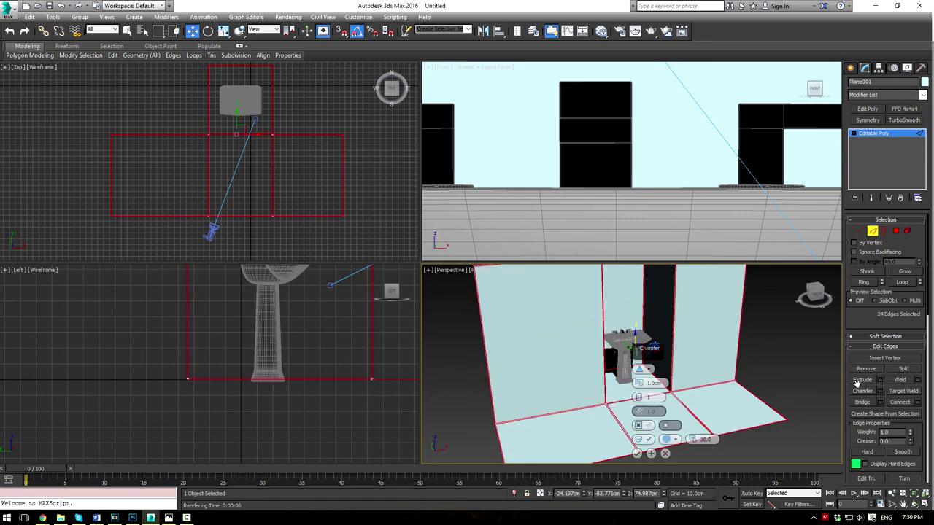
scroll(698, 334, "up", 6)
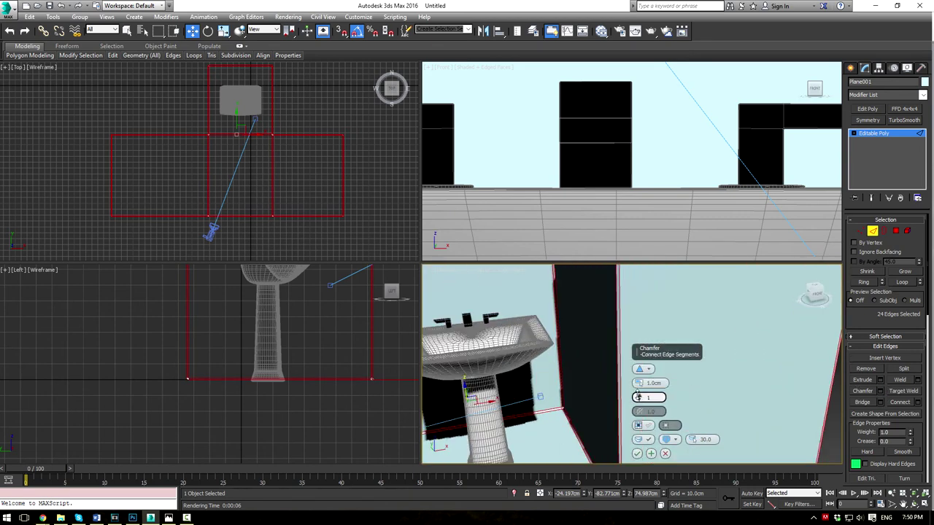
left_click(638, 394)
left_click(638, 395)
scroll(587, 387, "down", 3)
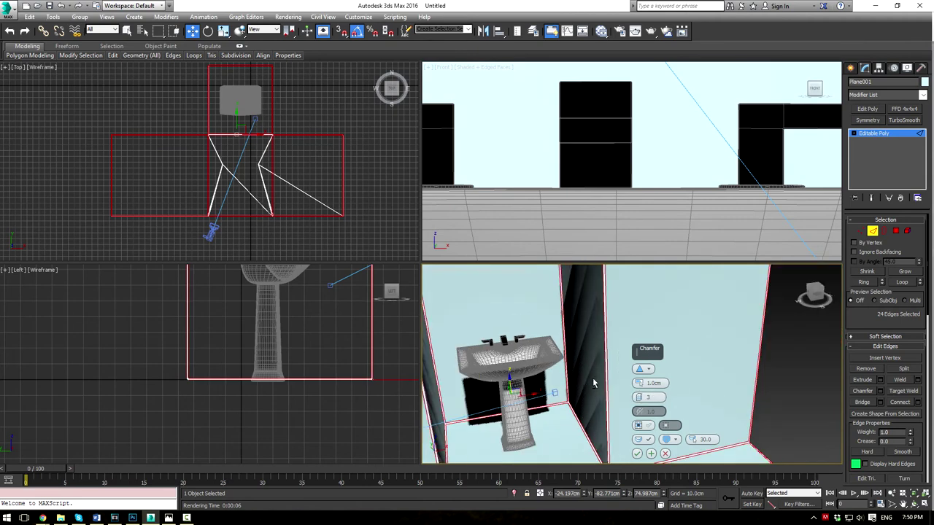
middle_click_drag(593, 383, 609, 385, "alt")
left_click(638, 398)
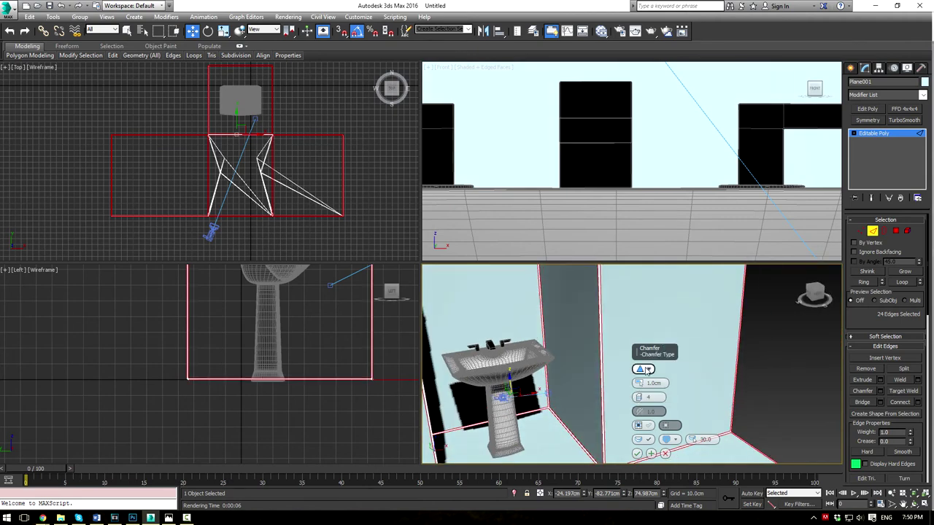
left_click(642, 369)
left_click(662, 384)
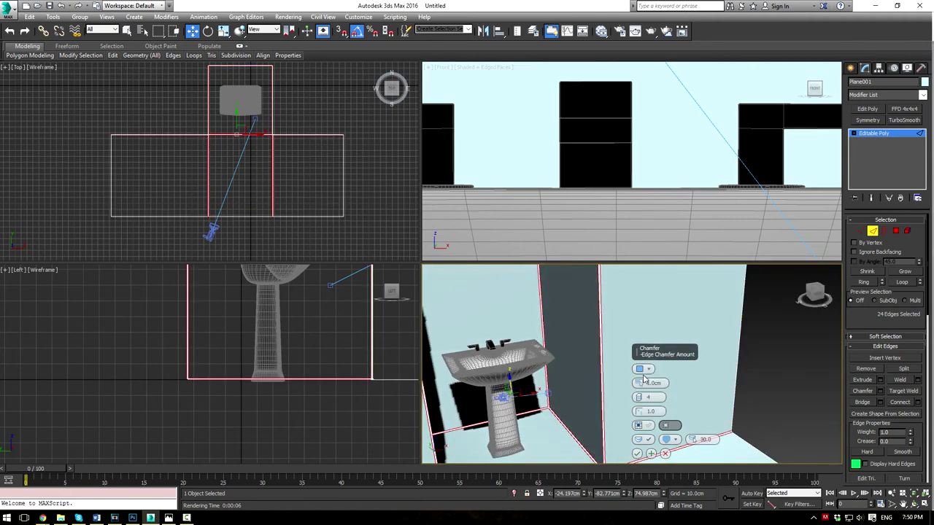
left_click(642, 369)
left_click(645, 380)
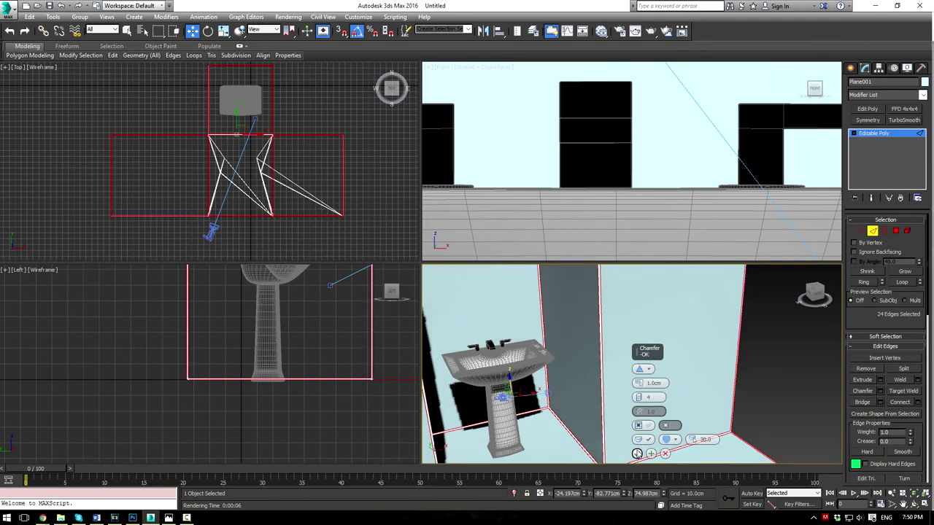
left_click(637, 453)
left_click(880, 134)
left_click(753, 387)
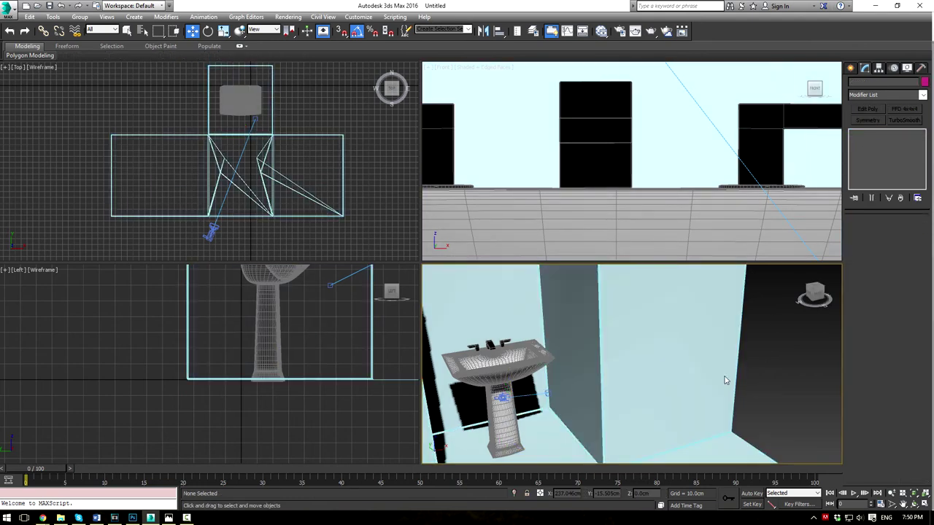
Step: Undo the room chamfer and remove the three inner edges that divide the floor
middle_click_drag(700, 367, 661, 364, "alt")
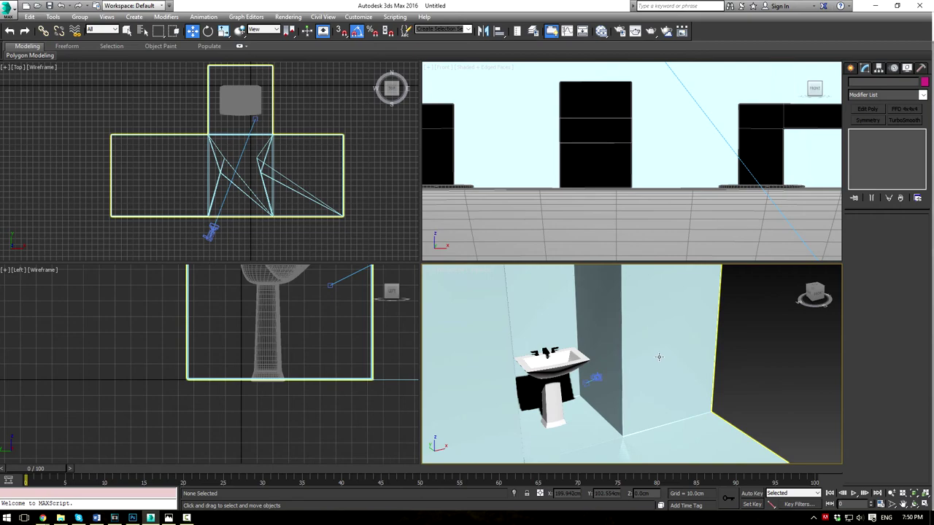
key("alt+w")
middle_click_drag(473, 246, 579, 197, "alt")
left_click(511, 293)
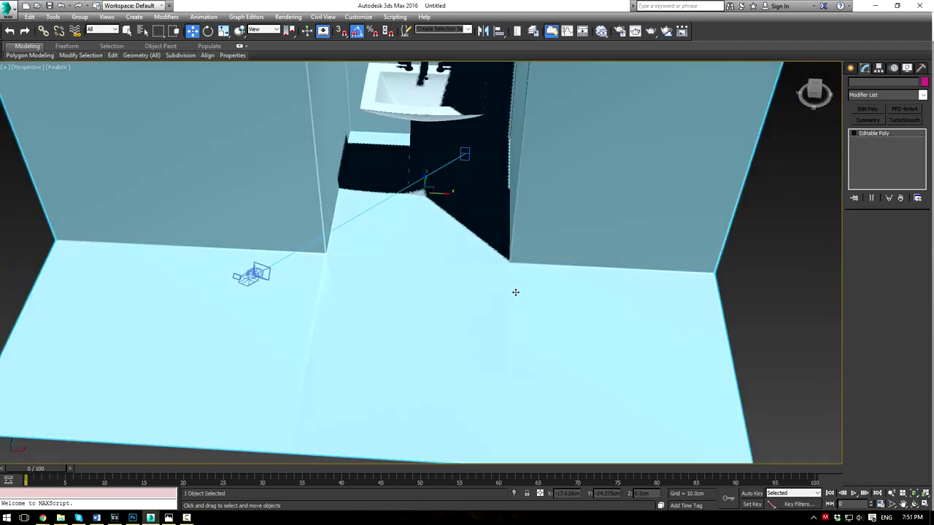
left_click(874, 231)
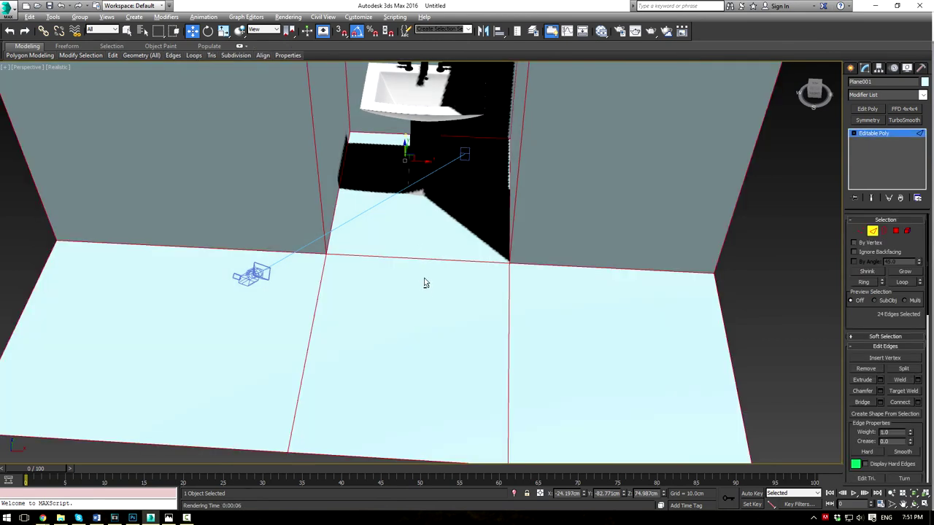
middle_click_drag(491, 279, 264, 340, "alt")
key("BackSpace")
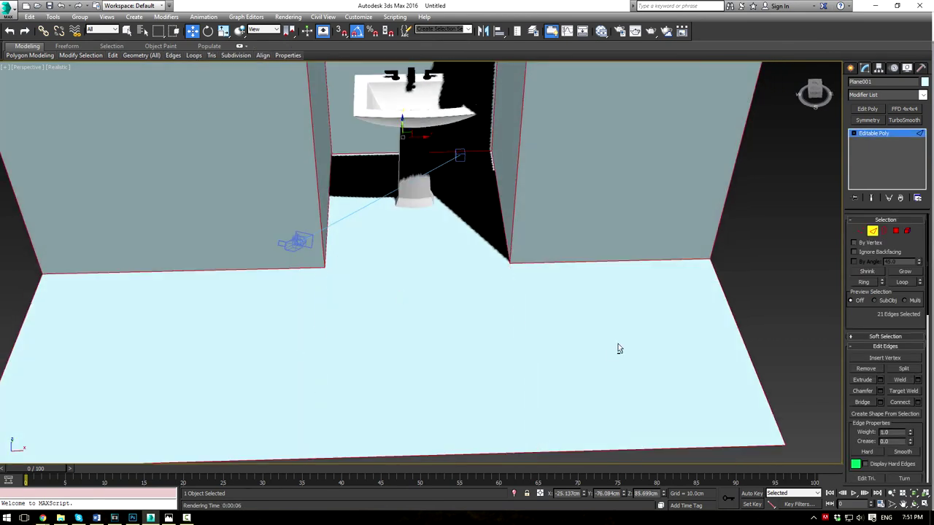
Step: Exclude the floor's front edge and the top edges of the walls from the room's edge selection
scroll(584, 383, "down", 3)
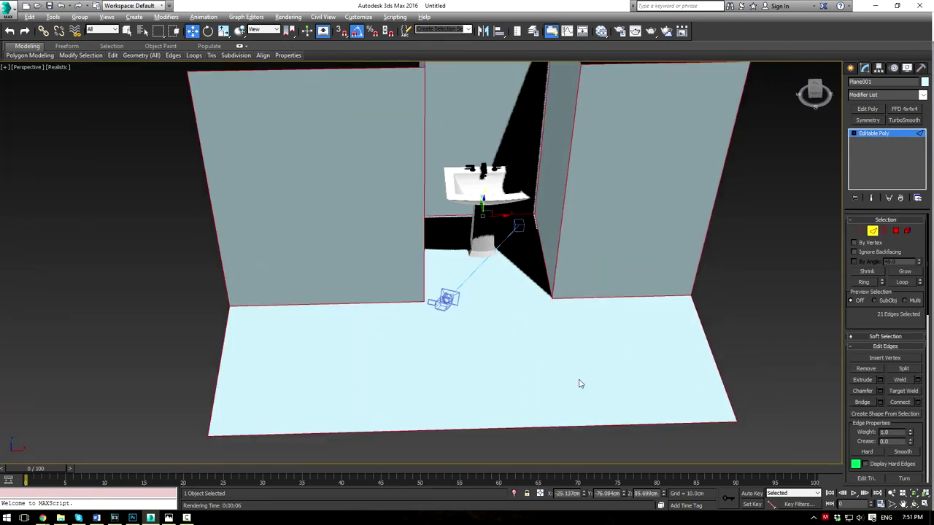
left_click_drag(562, 461, 563, 459, "alt")
middle_click_drag(698, 274, 659, 249, "alt")
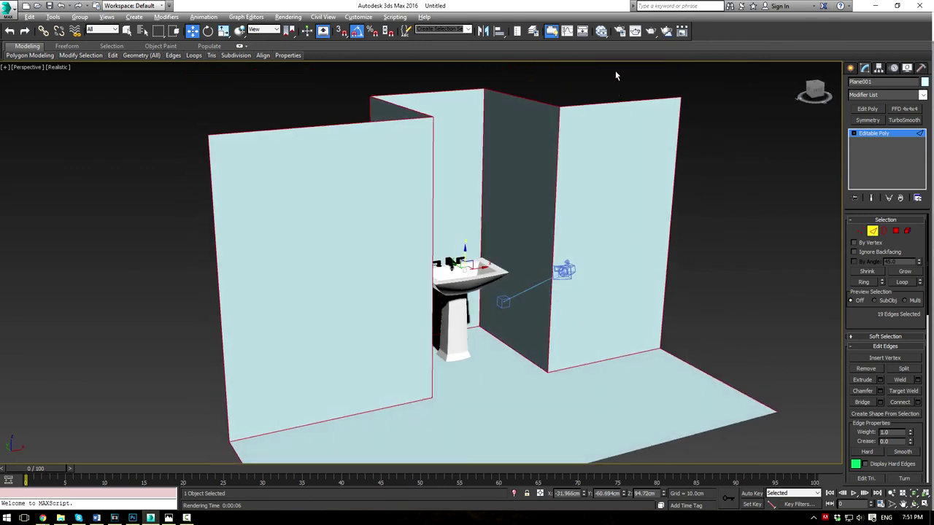
left_click_drag(615, 78, 618, 116, "alt")
left_click_drag(531, 81, 534, 123, "alt")
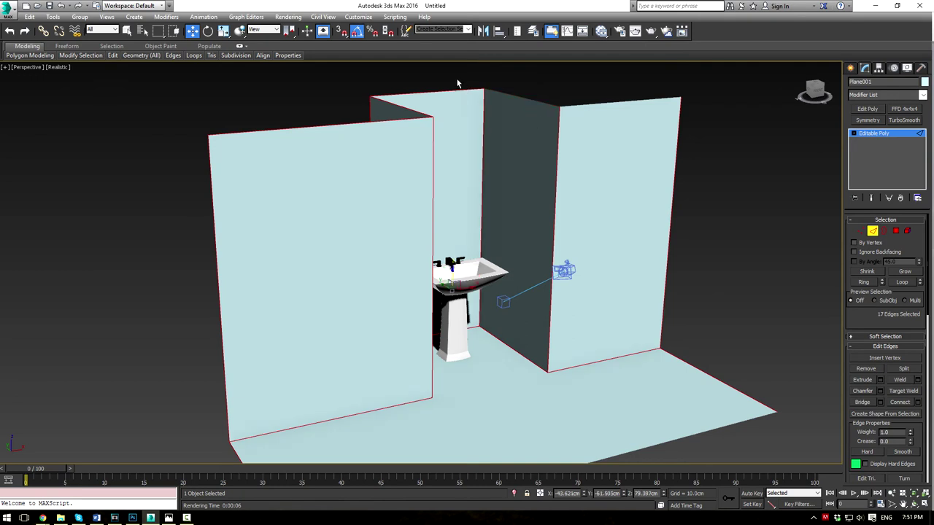
left_click_drag(458, 79, 449, 104, "alt")
middle_click_drag(448, 104, 373, 99, "alt")
left_click_drag(443, 85, 454, 123, "alt")
left_click_drag(369, 84, 377, 155, "alt")
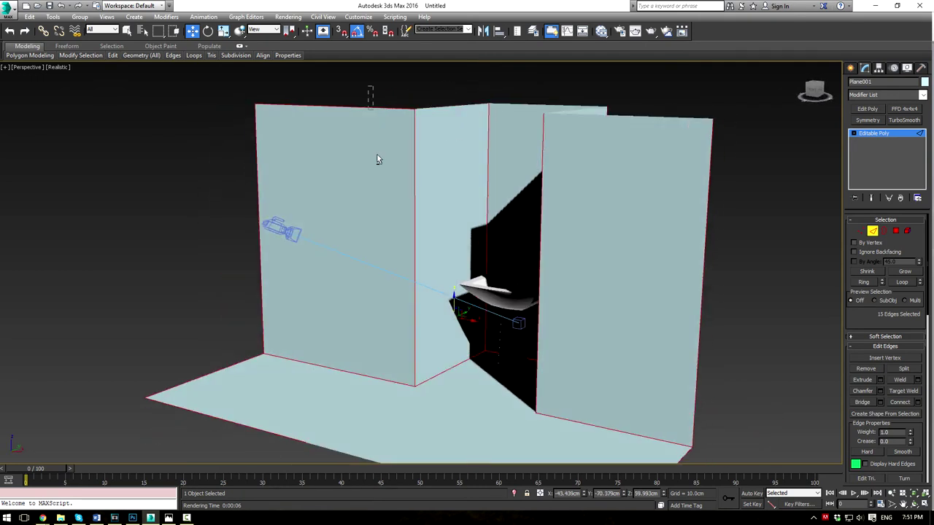
Step: Chamfer the selected room edges by 1 cm with 4 segments, and deselect the room
left_click(880, 392)
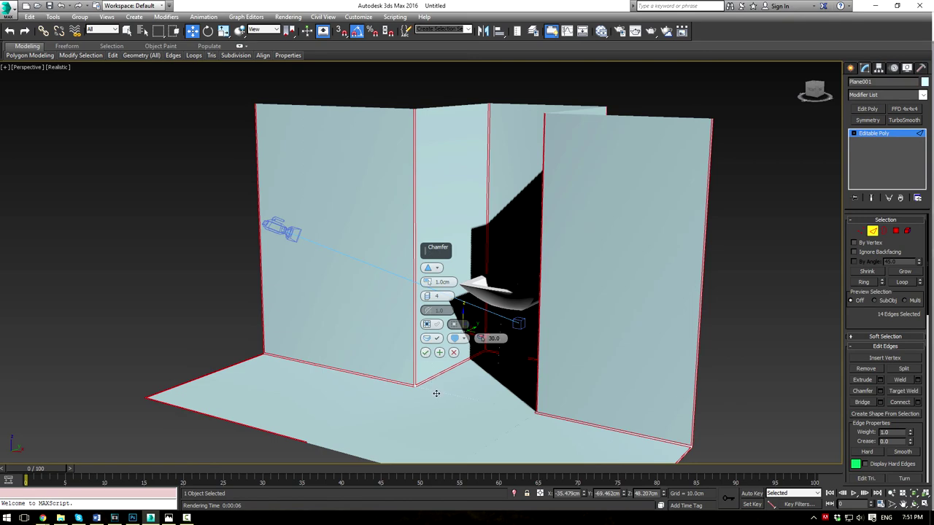
left_click(426, 353)
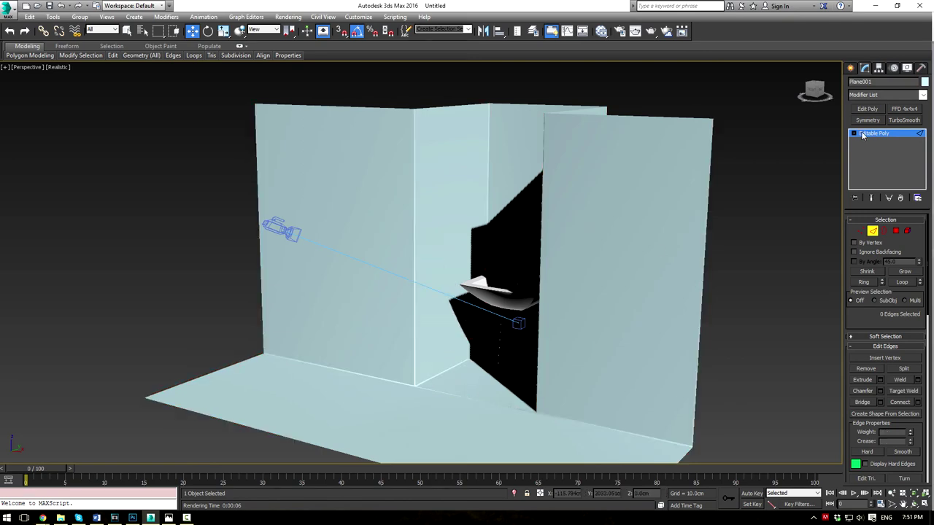
left_click(786, 292)
middle_click_drag(577, 313, 605, 321, "alt")
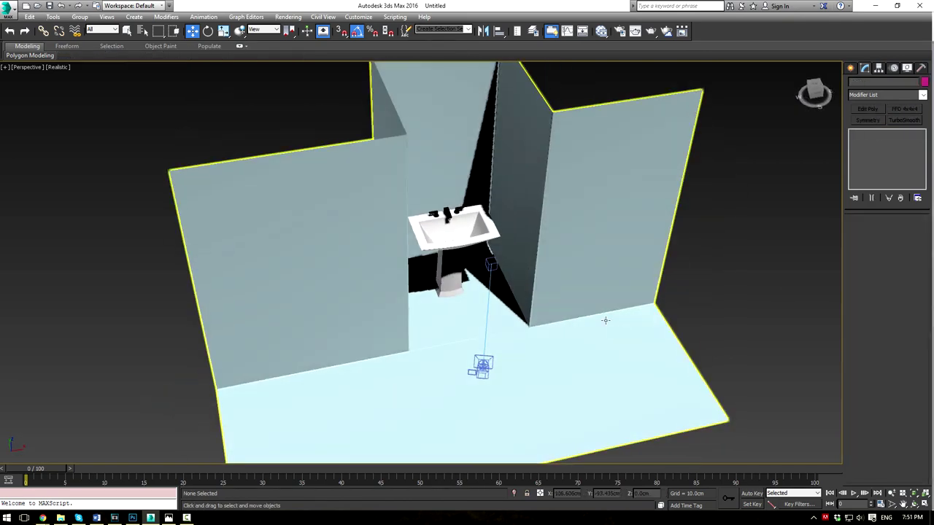
Step: Set the render output size to HDTV (video), 1920 x 1080, and reframe the sink in the camera view with safe frames shown
key("c")
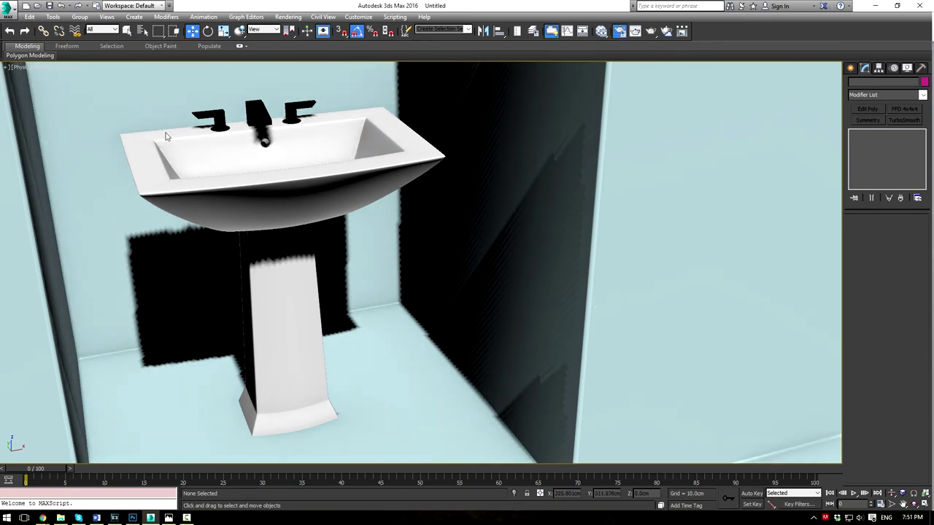
key("F10")
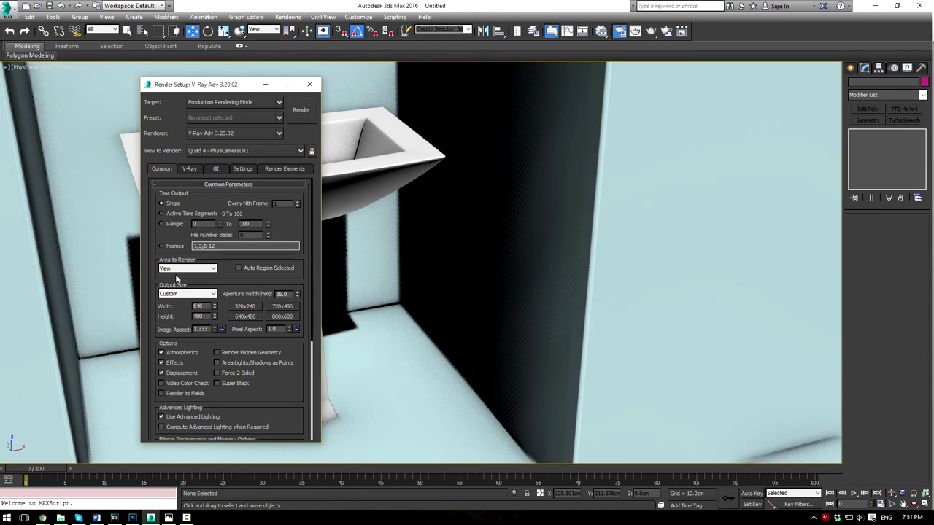
left_click(184, 293)
left_click(175, 417)
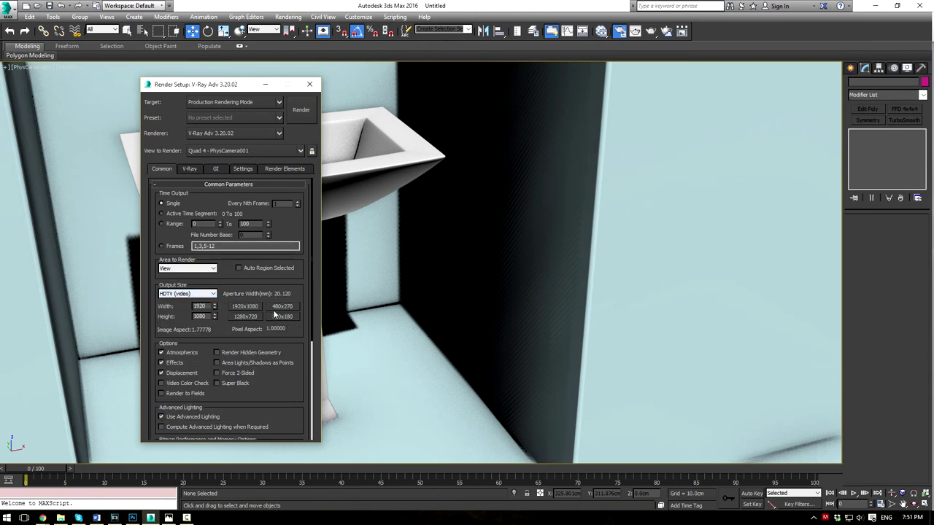
left_click(310, 84)
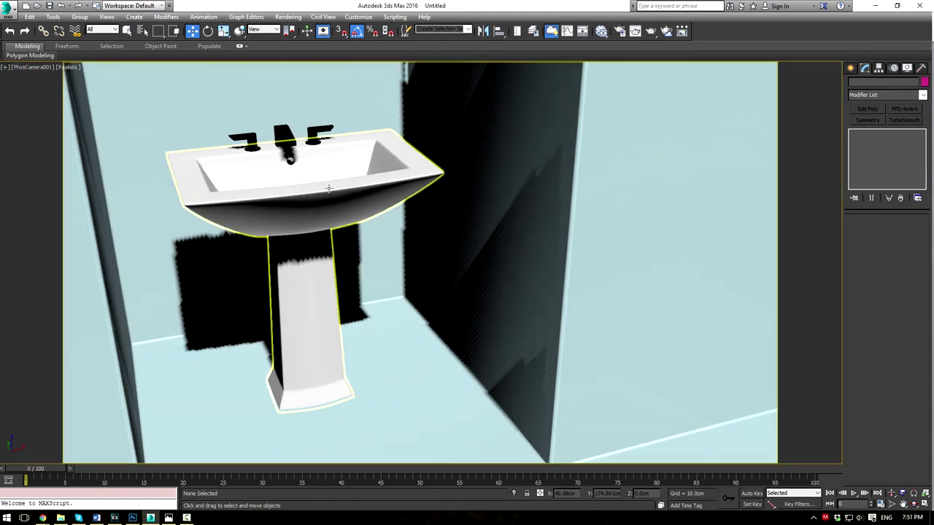
mouse_move(328, 188)
middle_mouse_down()
mouse_move(277, 177)
mouse_move(321, 201)
middle_mouse_up()
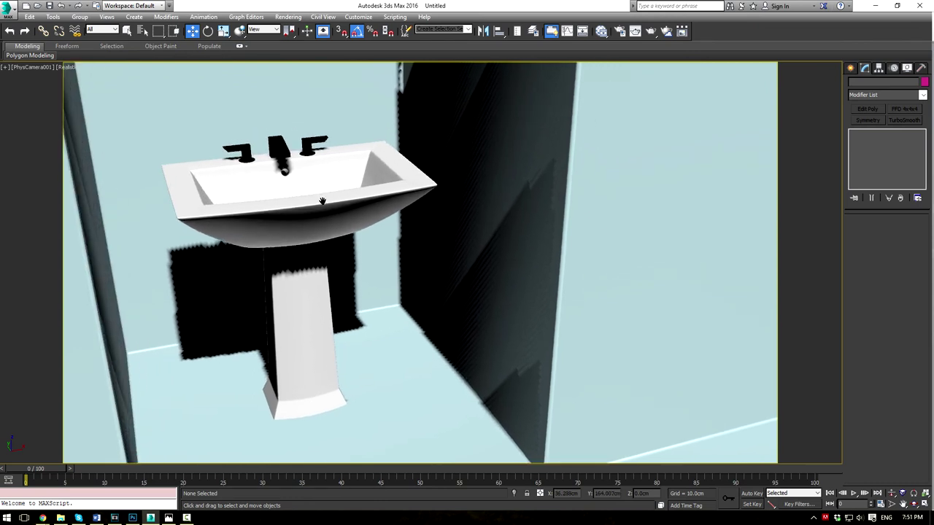
Step: Create a new VRayMtl node beside the existing materials in the material editor and open its parameters
key("m")
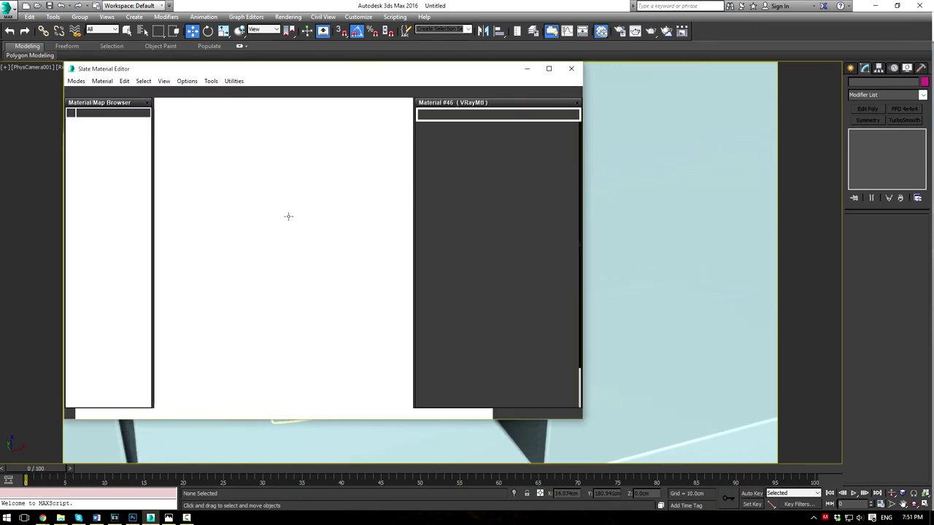
scroll(200, 266, "down", 2)
scroll(99, 380, "down", 1)
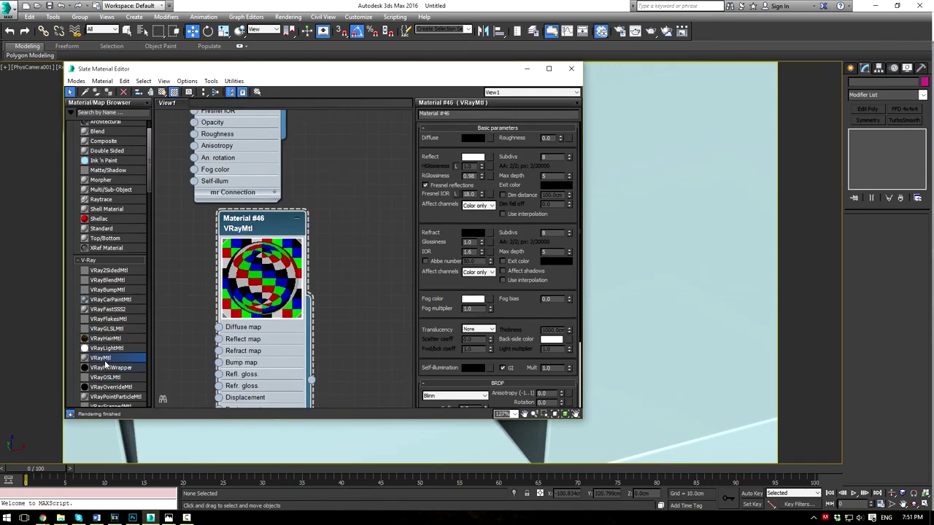
left_click_drag(303, 199, 318, 150)
middle_click_drag(369, 159, 257, 186)
left_click_drag(257, 186, 298, 176)
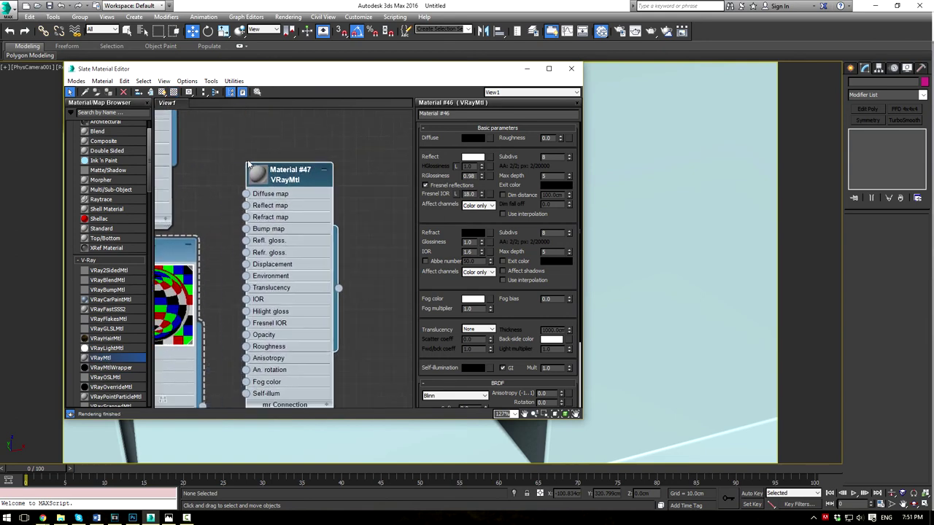
double_click(251, 175)
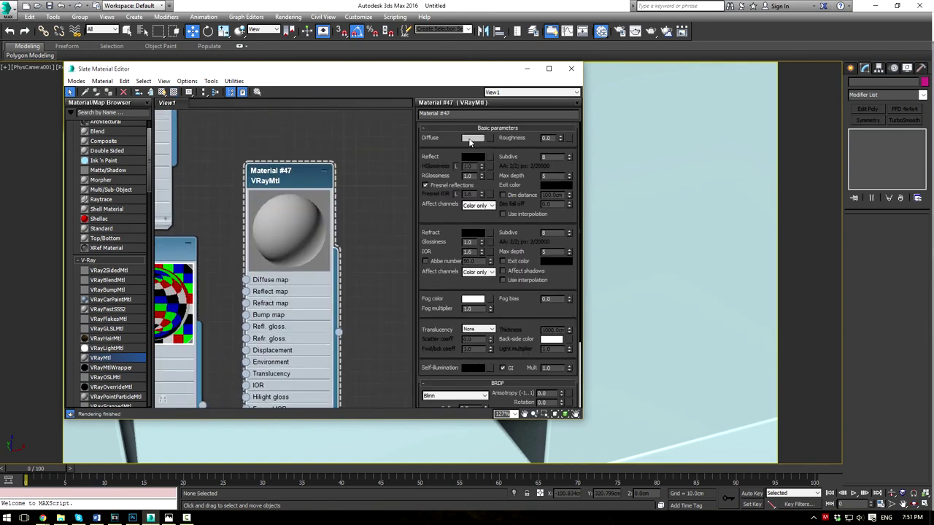
Step: Set the new material's diffuse color to a warm off-white with hue 29, saturation 20 and value 255
left_click(470, 138)
left_click_drag(364, 113, 377, 114)
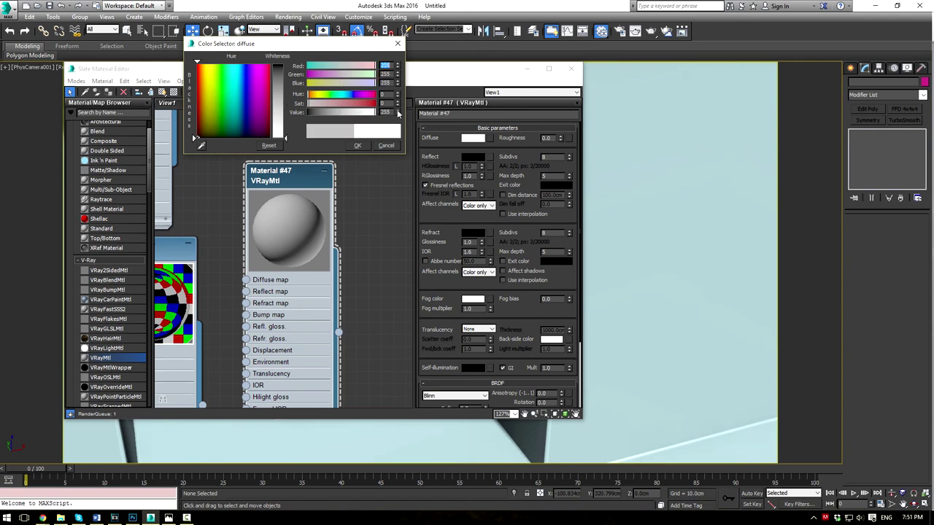
left_click(371, 84)
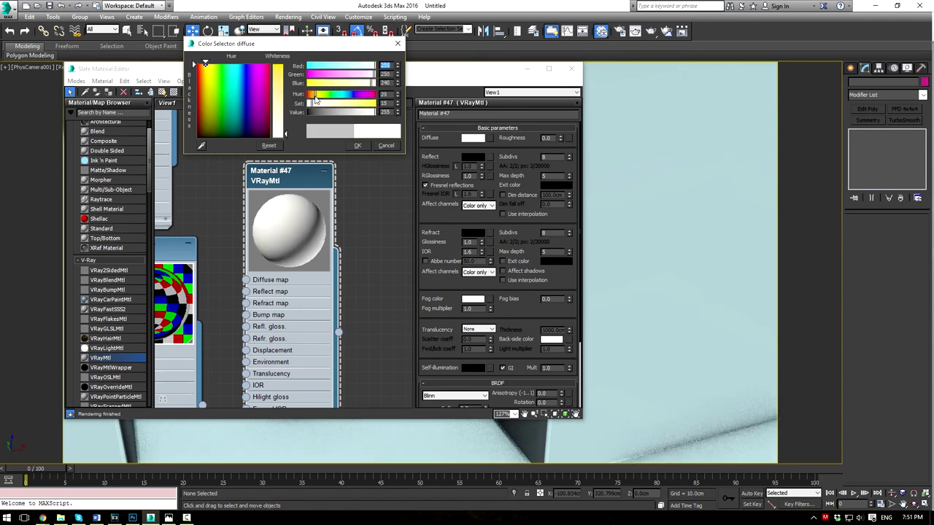
left_click_drag(311, 103, 313, 103)
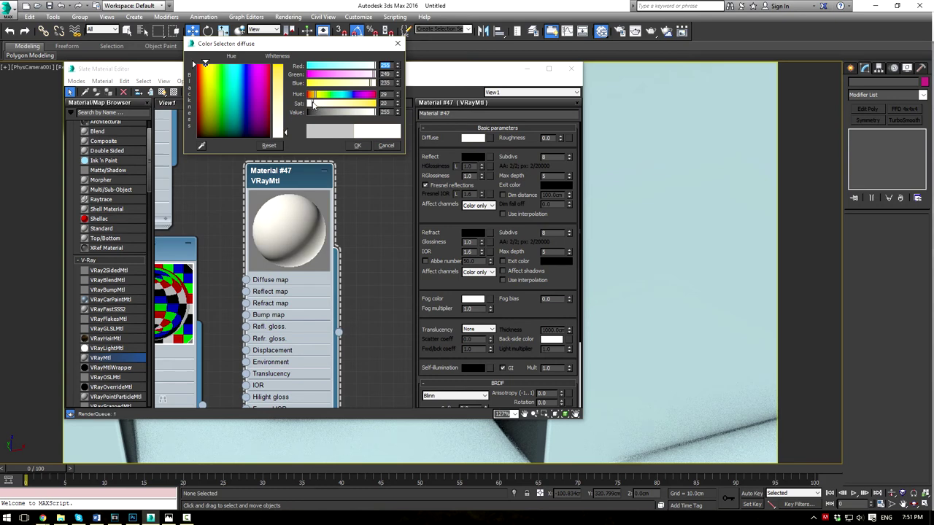
left_click(358, 145)
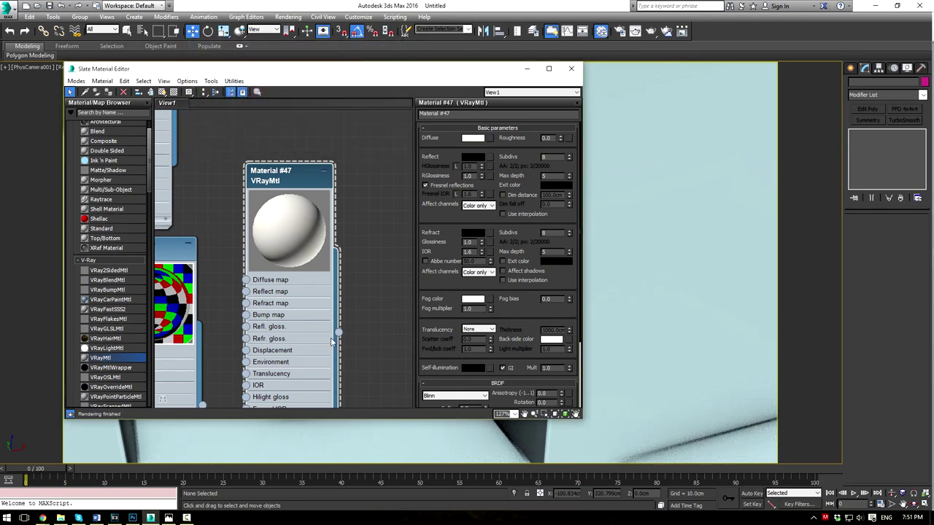
Step: Assign the off-white material to the room and give it a reflection color value of 27 with reflection glossiness 0.6
left_click(471, 157)
left_click_drag(313, 111, 315, 111)
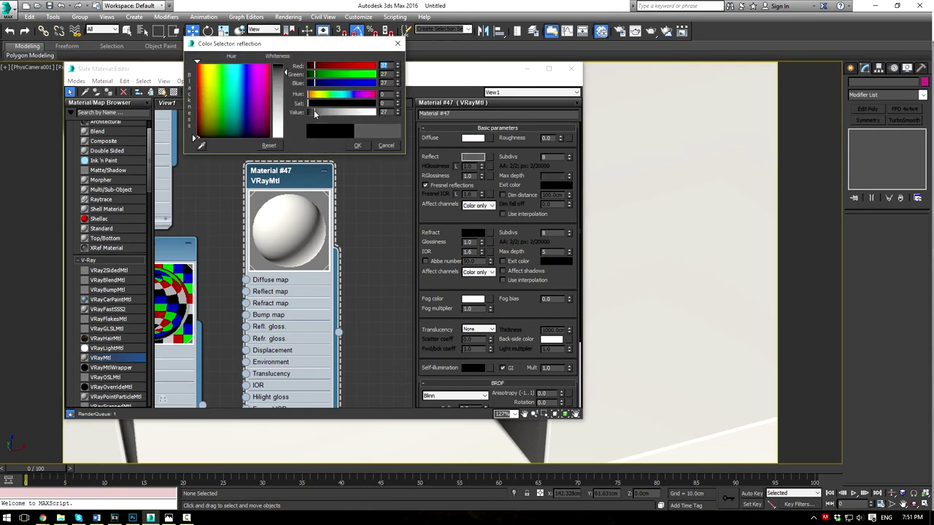
left_click(357, 145)
double_click(472, 176)
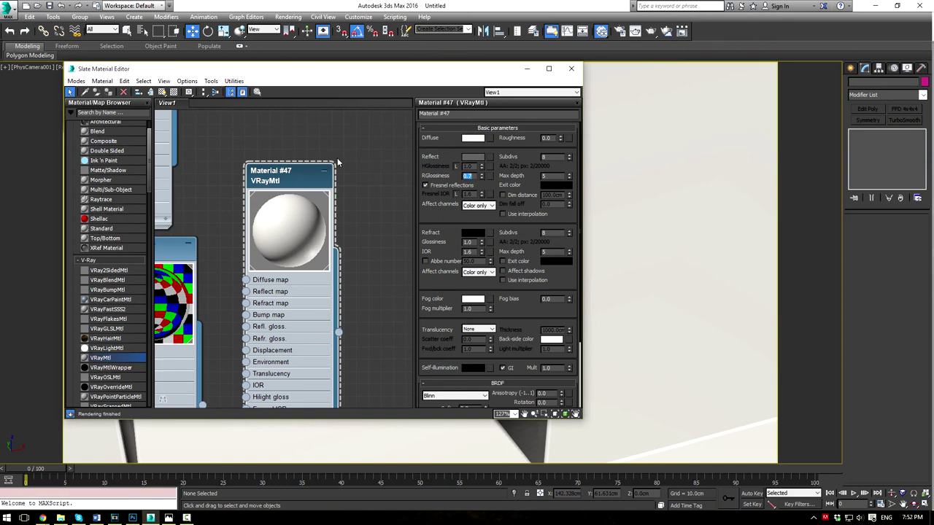
type("0.6")
key("Return")
left_click(572, 69)
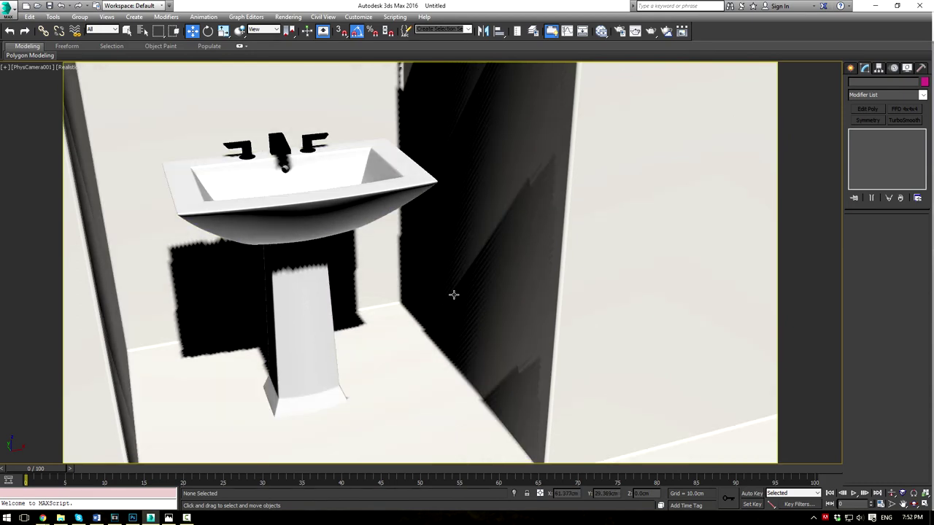
Step: Select the physical camera in the perspective view, set its exposure gain target to 18 EV, and deselect it
key("p")
scroll(474, 260, "down", 5)
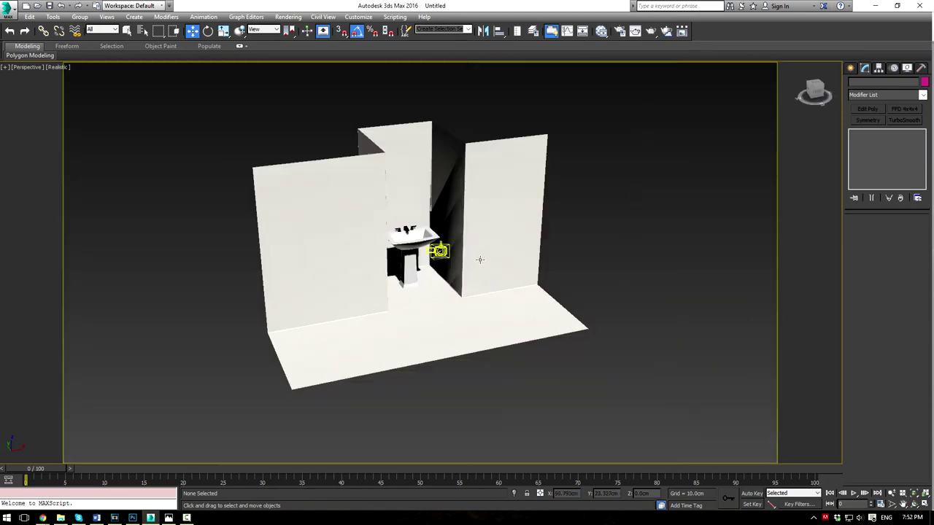
middle_click_drag(434, 265, 266, 179, "alt")
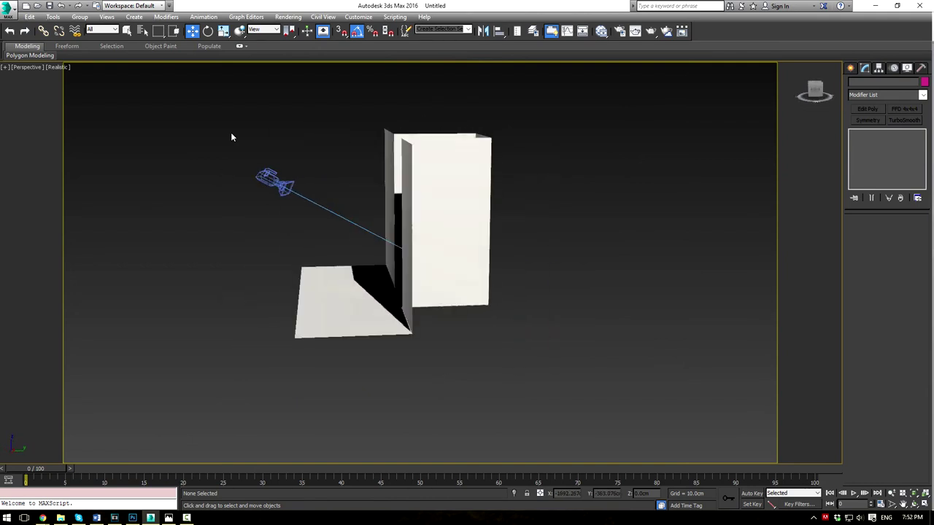
left_click_drag(275, 194, 275, 194)
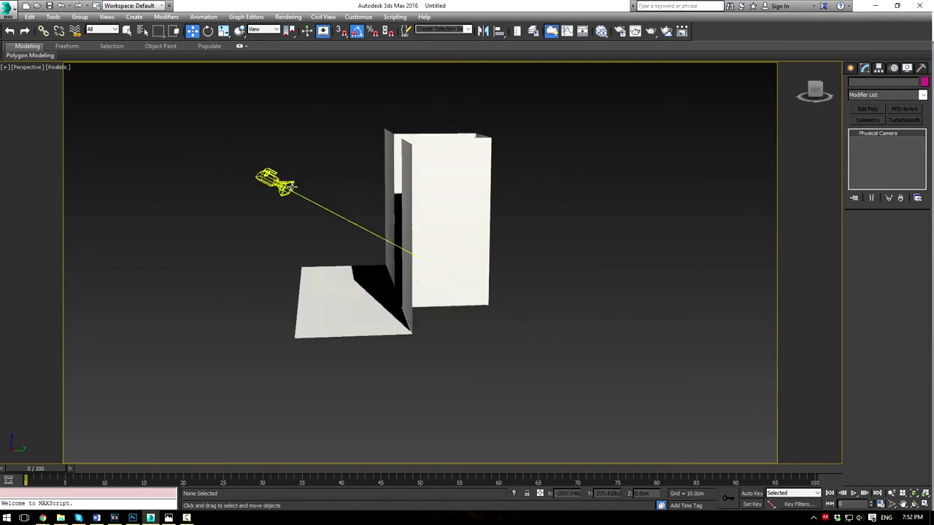
scroll(893, 335, "down", 2)
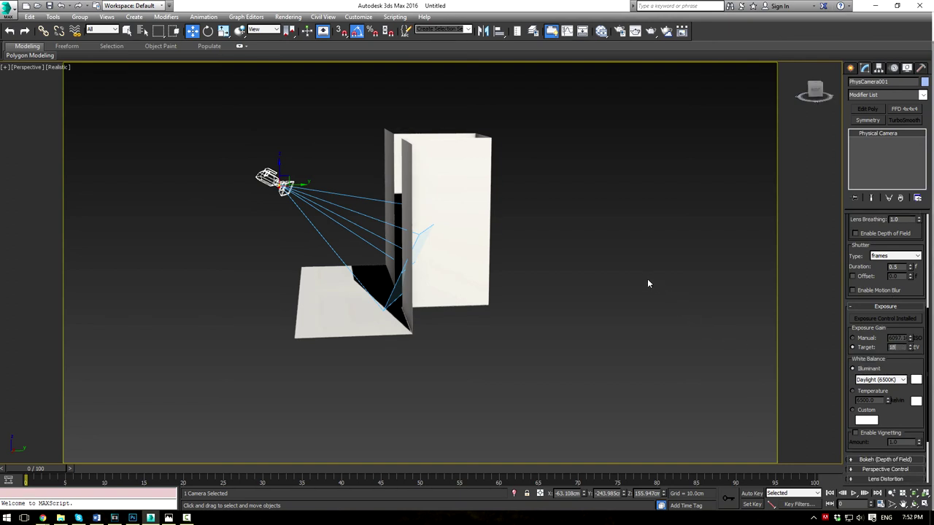
left_click(676, 220)
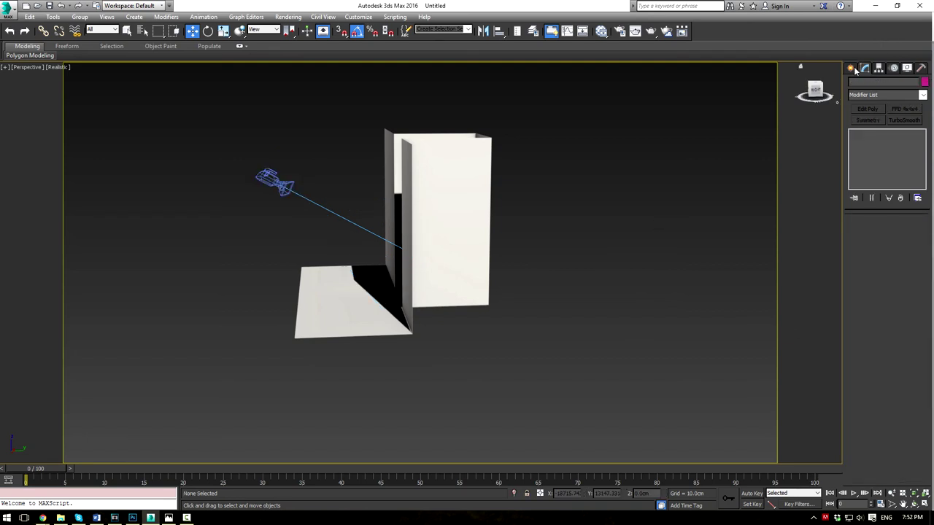
Step: Bring up the V-Ray light types for creating a light
left_click(852, 68)
left_click(879, 68)
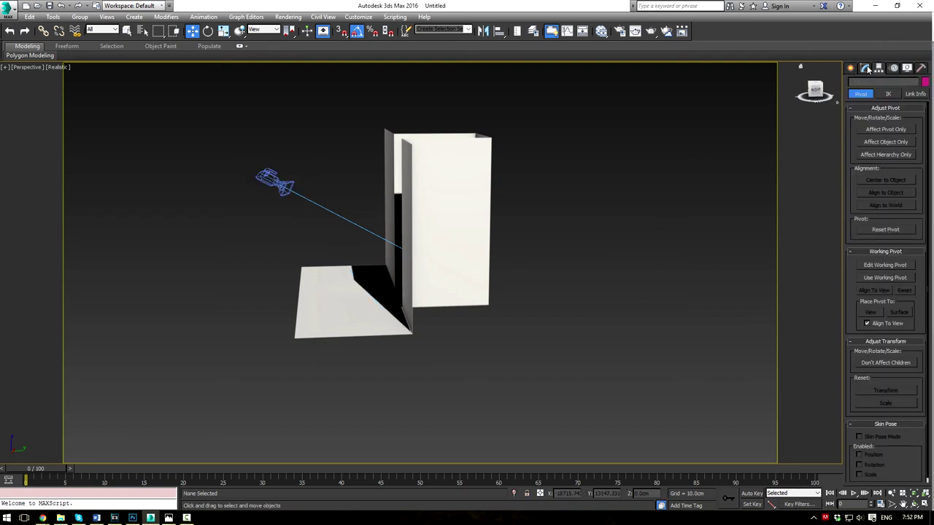
left_click(866, 67)
left_click(850, 69)
left_click(877, 83)
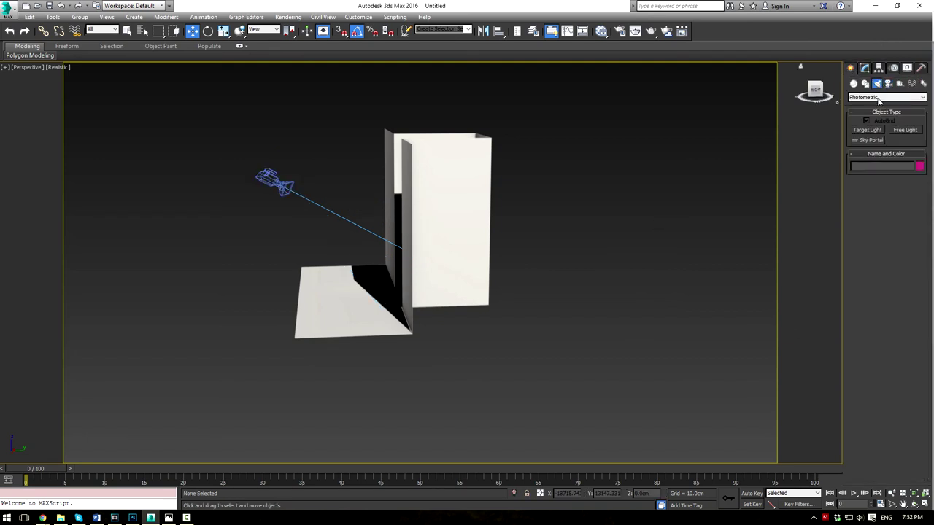
left_click(879, 98)
left_click(870, 119)
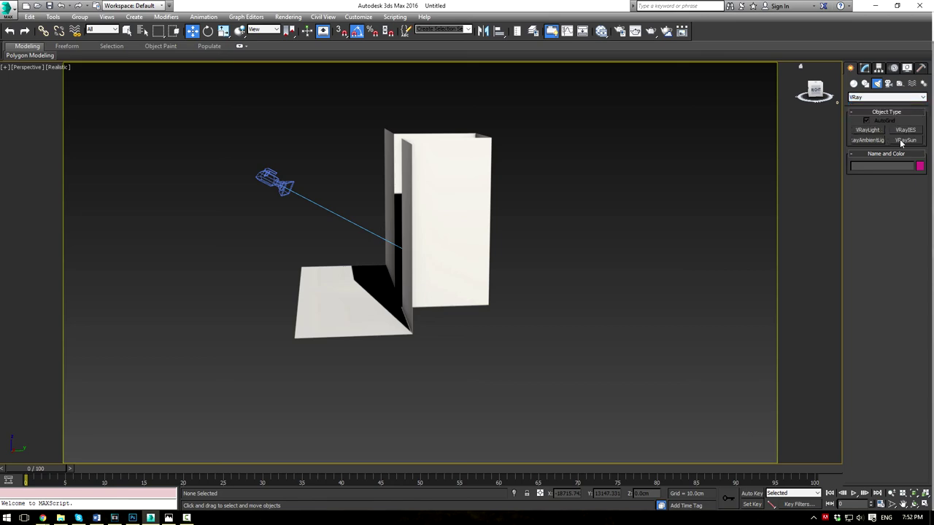
Step: Place a VRaySun in the left view of the four-view layout, high behind the room and aimed down at the sink
left_click(904, 141)
key("alt+w")
scroll(273, 204, "down", 5)
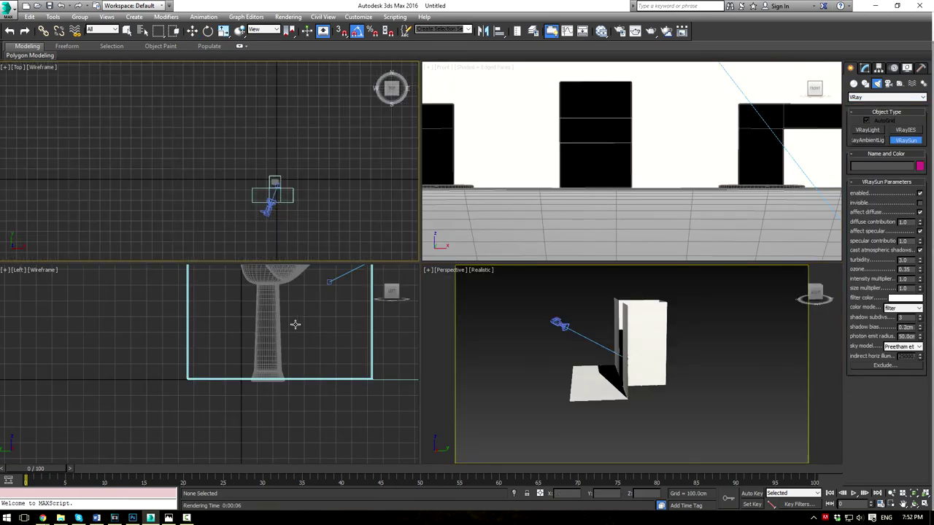
scroll(295, 324, "down", 6)
left_click_drag(203, 289, 241, 359)
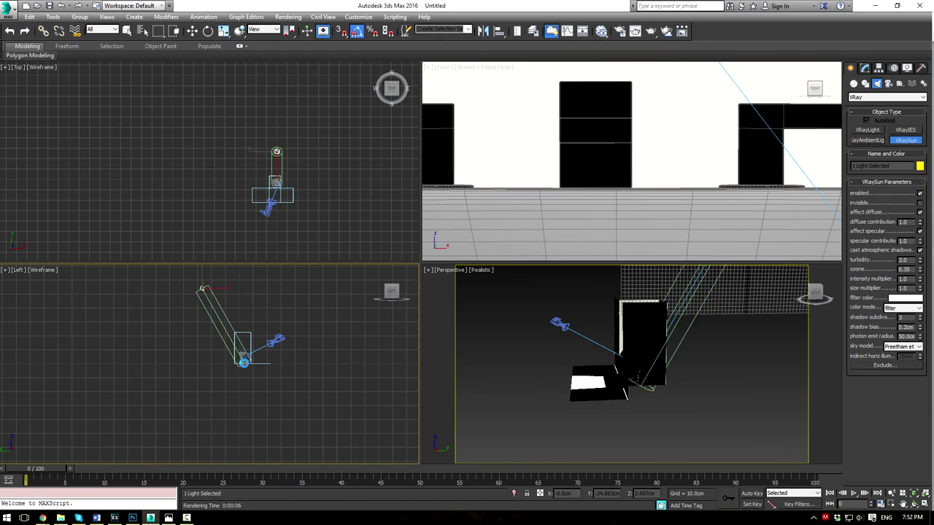
Step: Restore the physical camera view, display it as Shaded, and run a test render of it
left_click(495, 293)
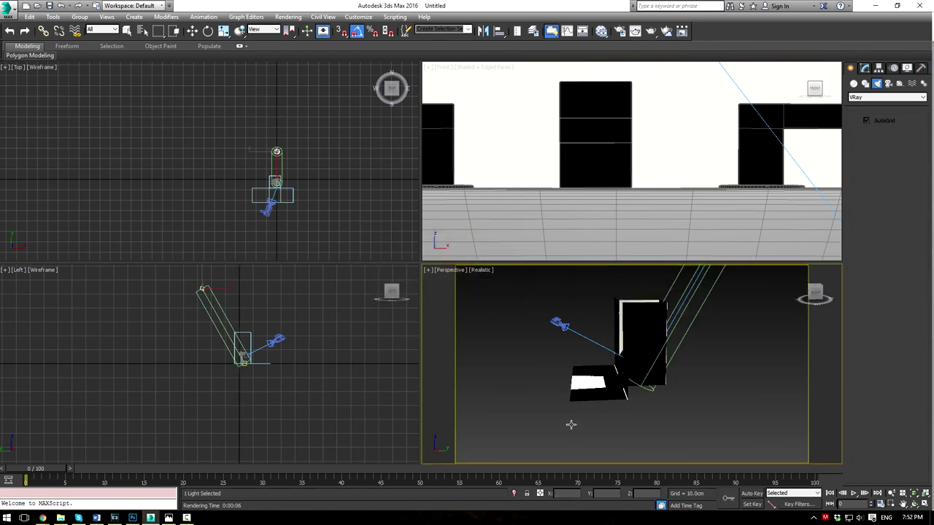
key("c")
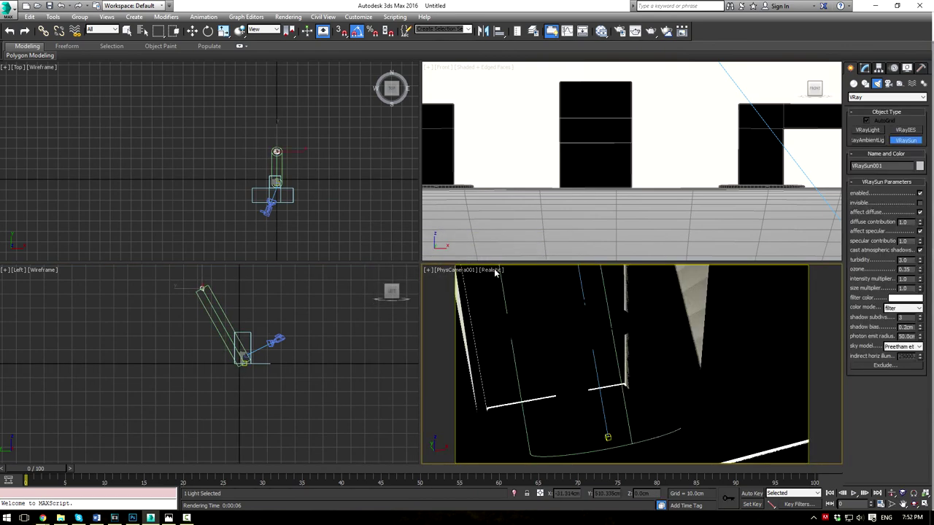
left_click(494, 271)
left_click(517, 292)
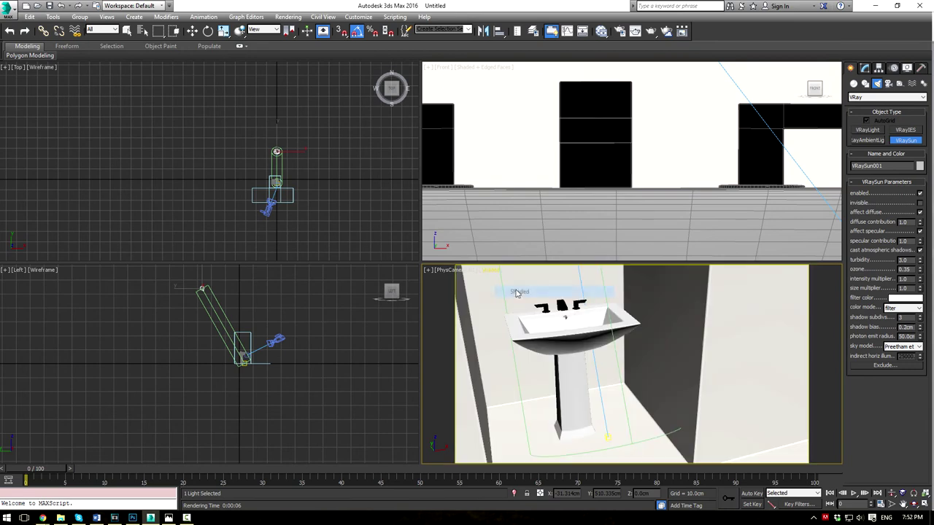
left_click(656, 33)
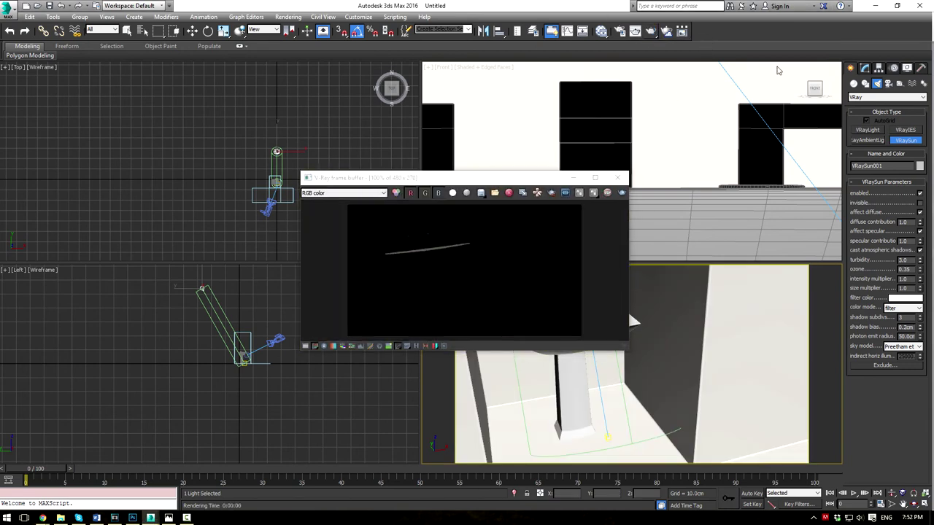
Step: Set the V-Ray image sampler type to Adaptive subdivision, and close the render settings and frame buffer
left_click(621, 31)
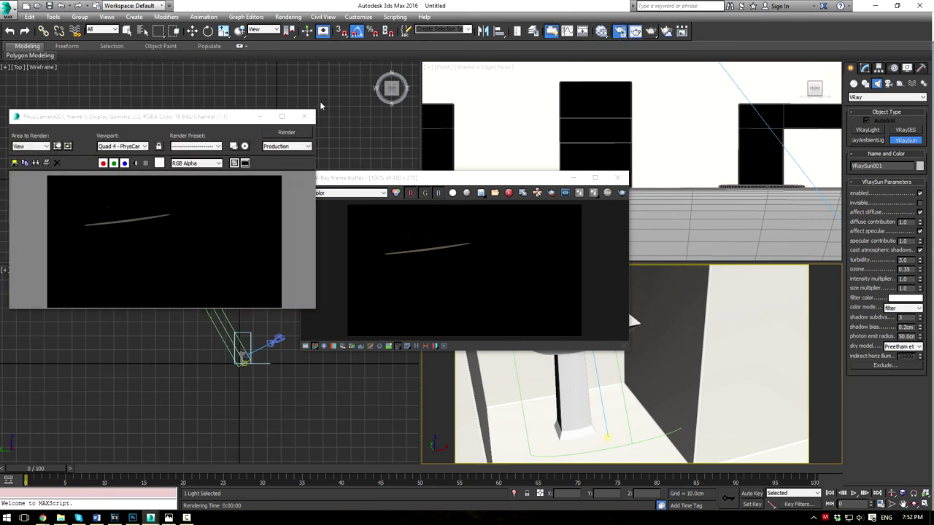
key("F10")
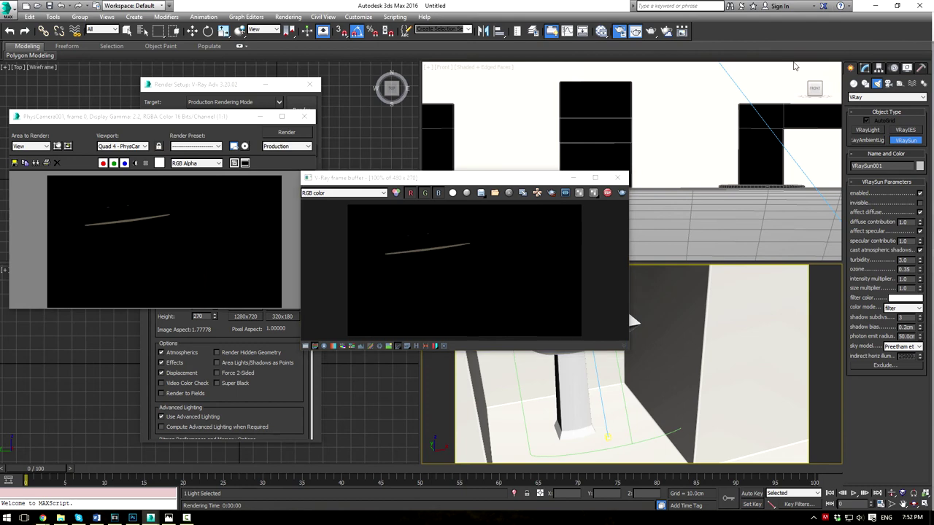
left_click(305, 117)
left_click(189, 168)
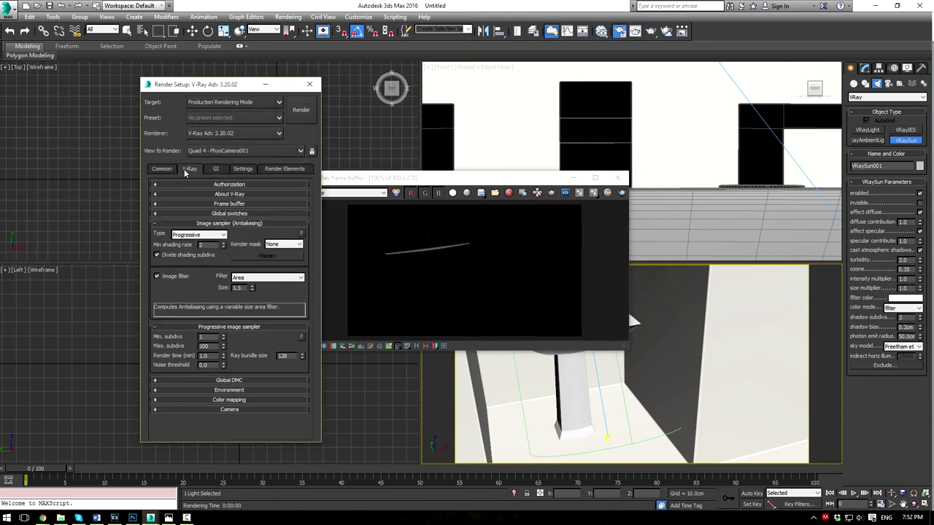
left_click(199, 234)
left_click(197, 254)
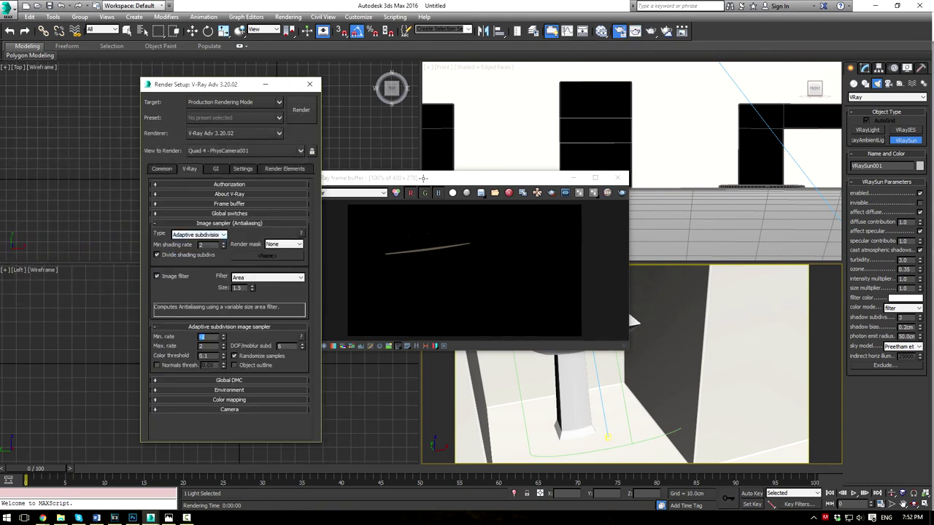
left_click(309, 84)
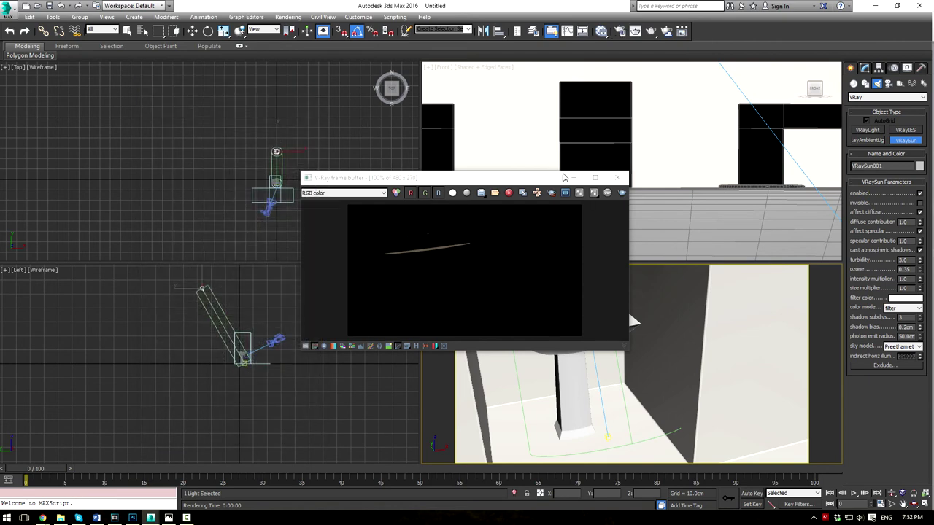
left_click(617, 178)
Step: Move the VRaySun diagonally away from the room in the top view, and delete it
right_click(315, 140)
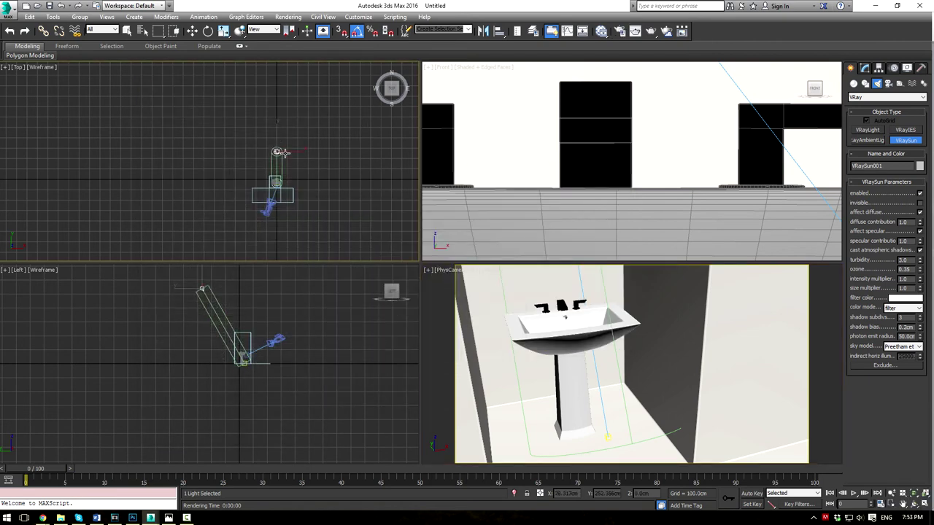
key("w")
mouse_move(281, 152)
left_mouse_down()
mouse_move(260, 245)
mouse_move(250, 129)
left_mouse_up()
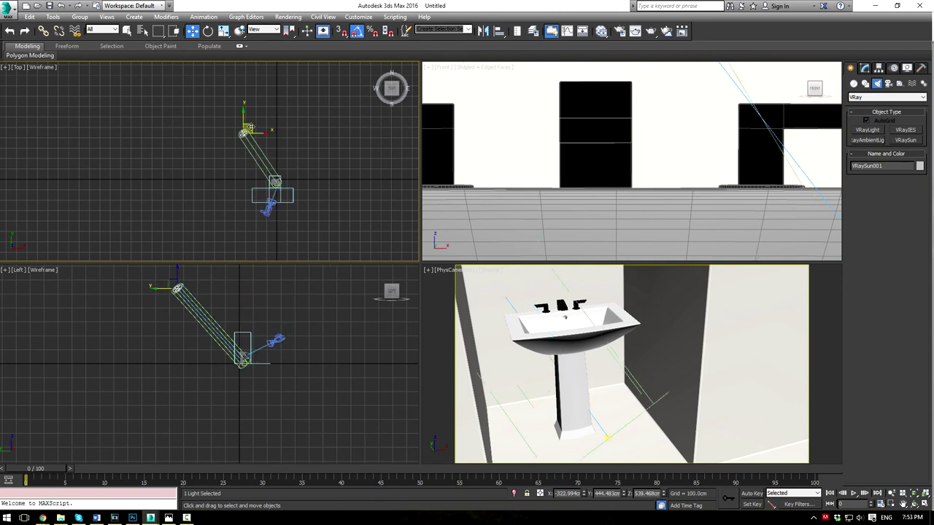
key("Delete")
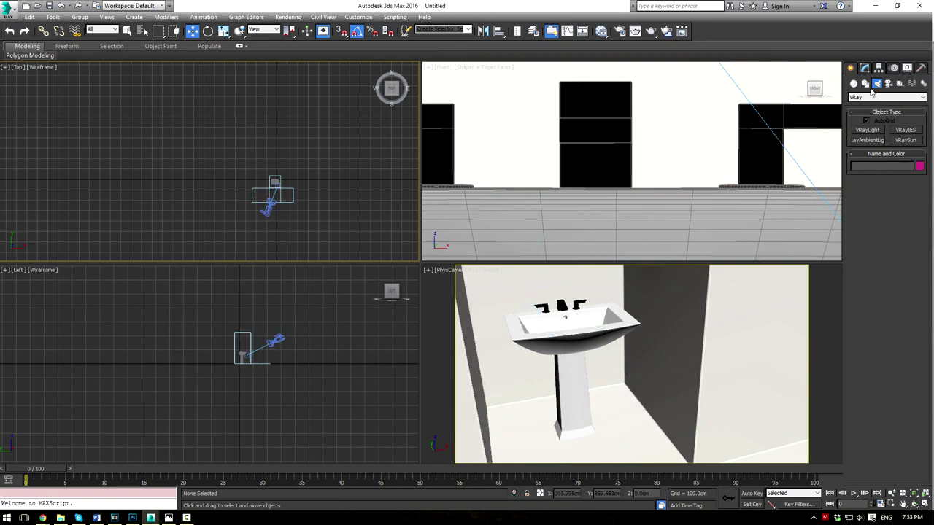
Step: Create a sphere-type VRayLight with a radius of about 7.4 cm in the top view, behind the sink near the room's corner
left_click(871, 131)
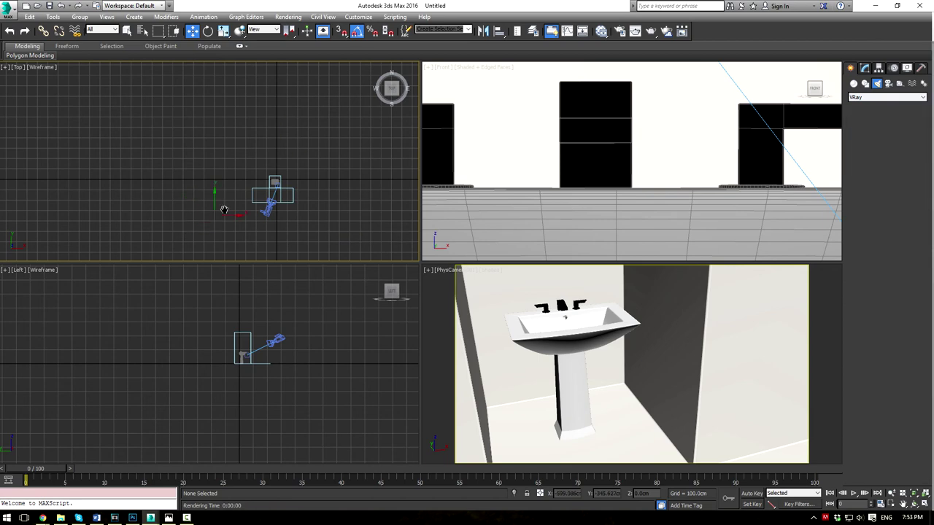
scroll(222, 209, "up", 6)
middle_click_drag(334, 134, 208, 178)
scroll(279, 158, "up", 3)
scroll(270, 136, "up", 2)
middle_click_drag(269, 137, 156, 148)
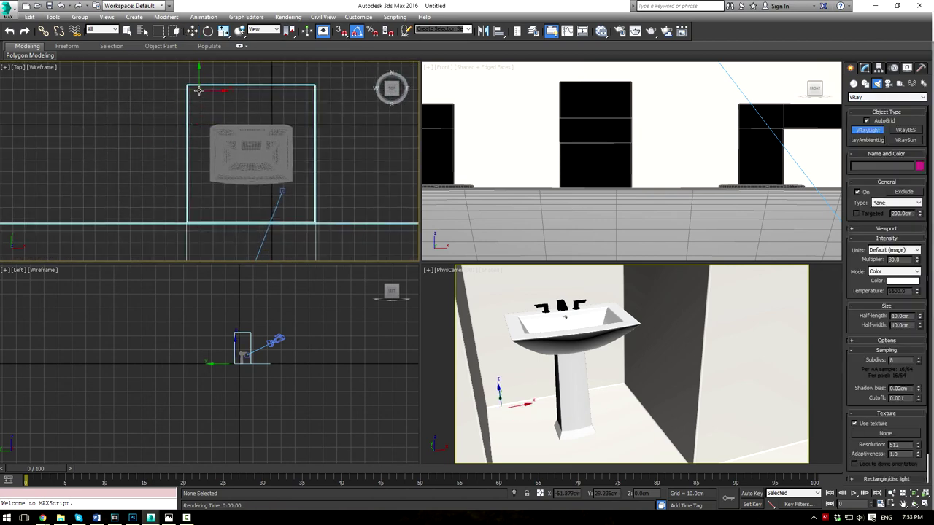
left_click(896, 203)
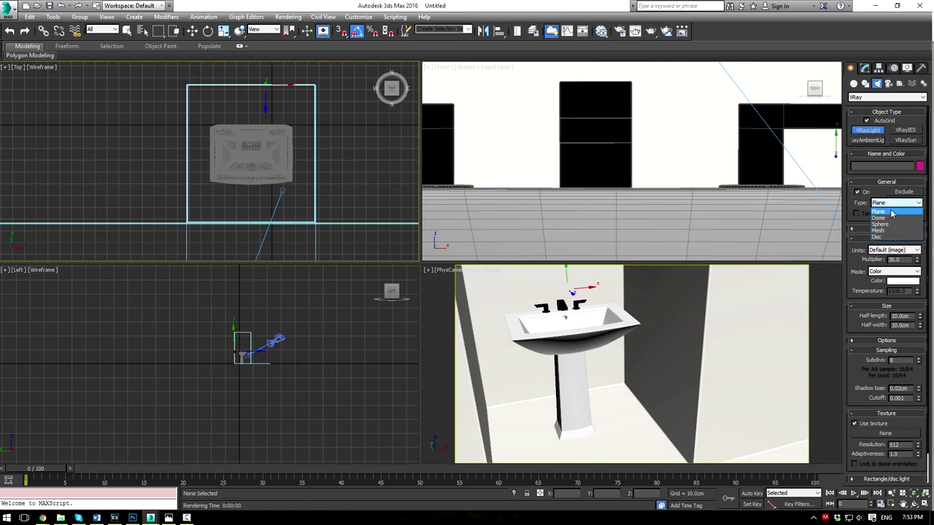
left_click(879, 224)
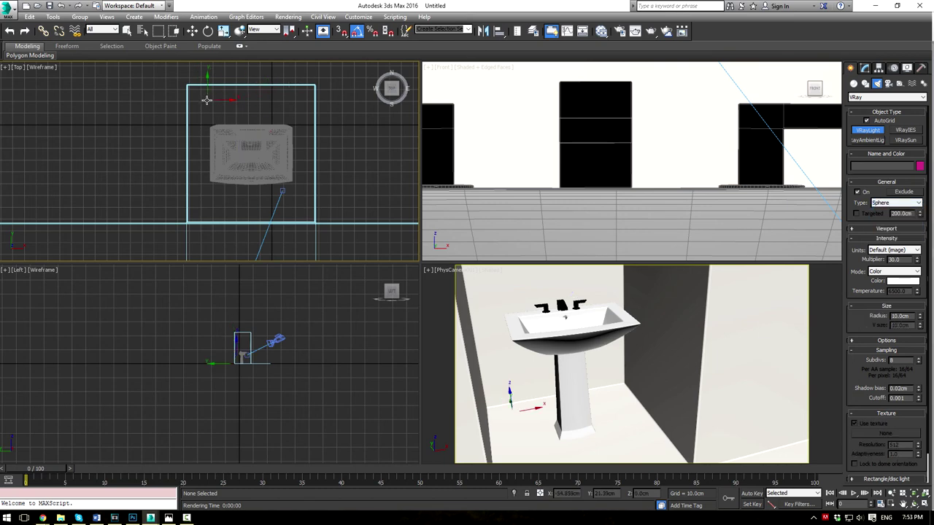
left_click_drag(213, 103, 213, 106)
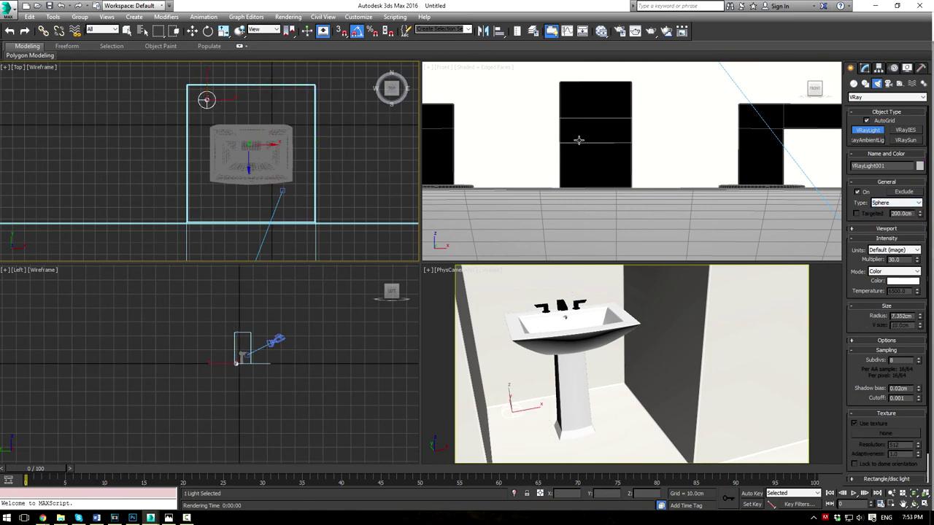
Step: Raise the sphere light in the front view to about 202 cm, near the top of the back wall
scroll(578, 140, "down", 8)
key("w")
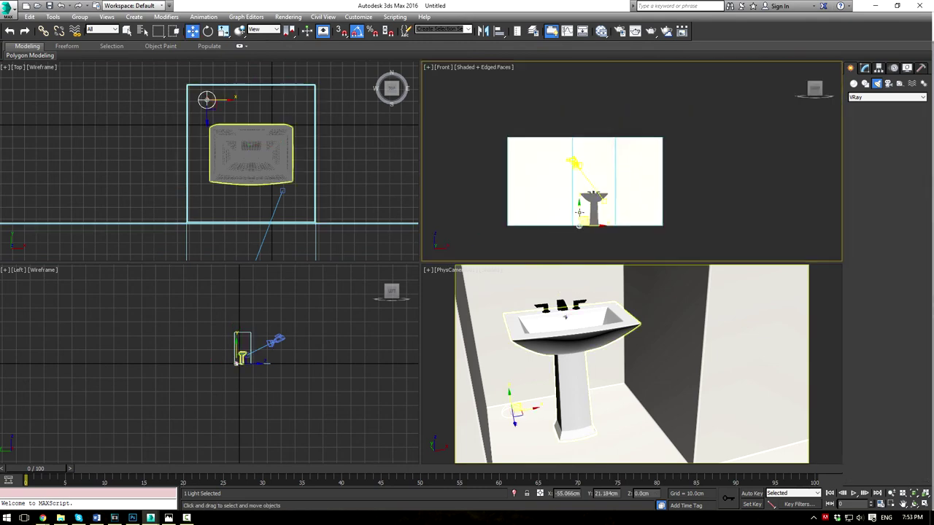
scroll(578, 212, "down", 2)
mouse_move(579, 209)
left_mouse_down()
mouse_move(579, 154)
mouse_move(603, 154)
left_mouse_up()
Step: Clone the sphere light sideways into two more instances, forming an evenly spaced row above the sink, and show the first light's parameters
scroll(583, 157, "up", 6)
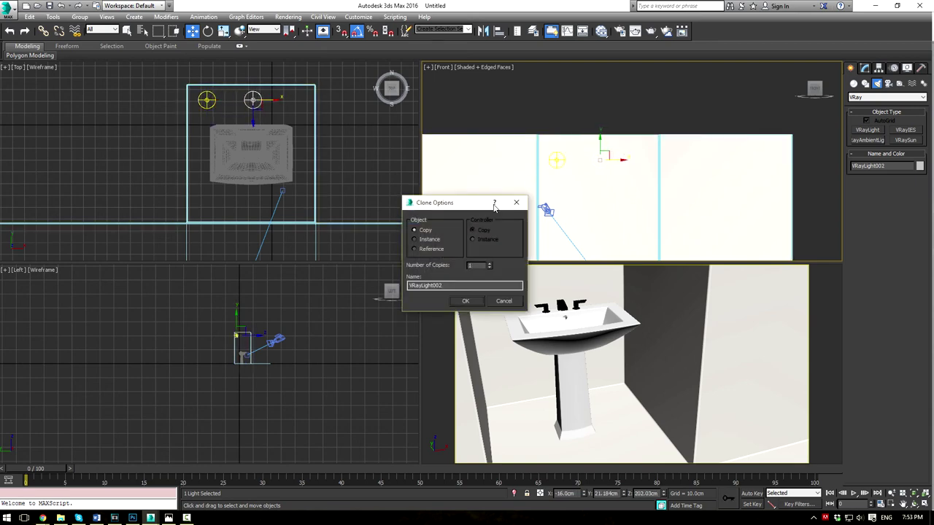
left_click(491, 265)
key("Return")
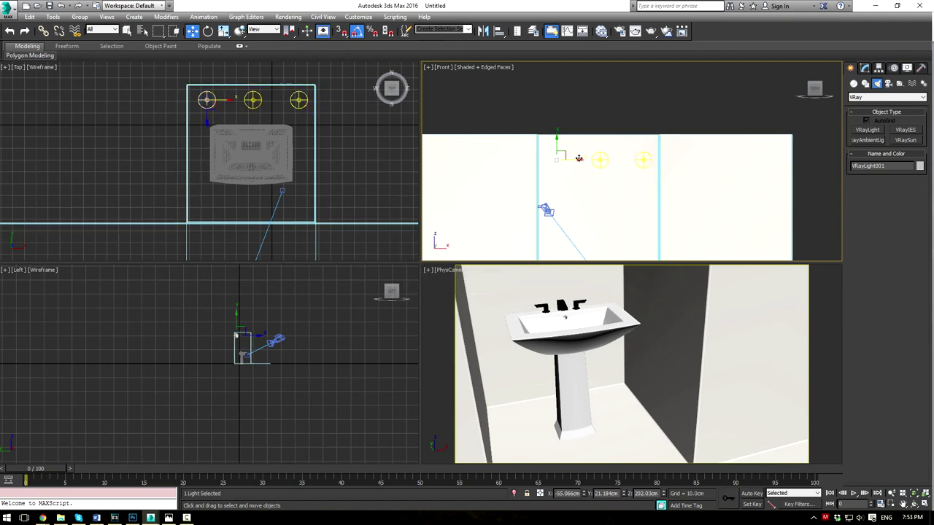
left_click(865, 67)
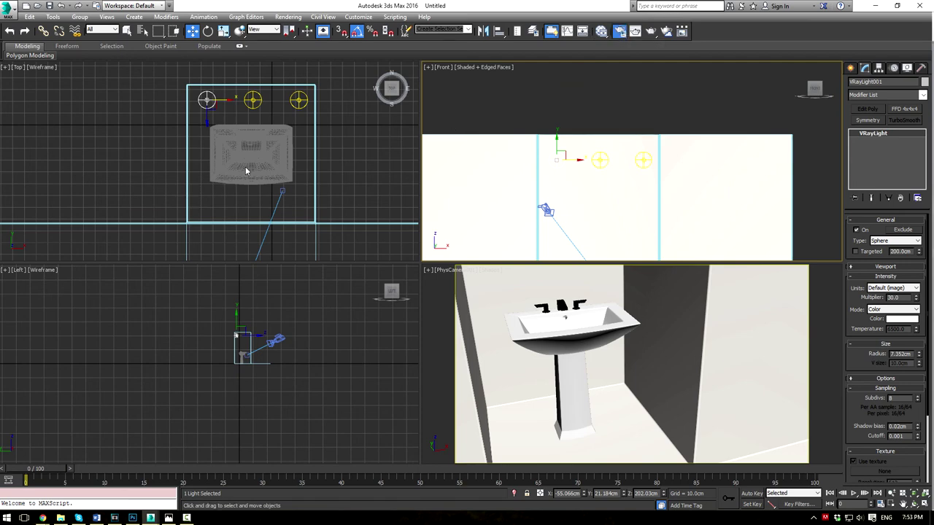
Step: Enable global illumination with Irradiance map as the primary engine and Light cache as the secondary engine
key("F10")
left_click(216, 169)
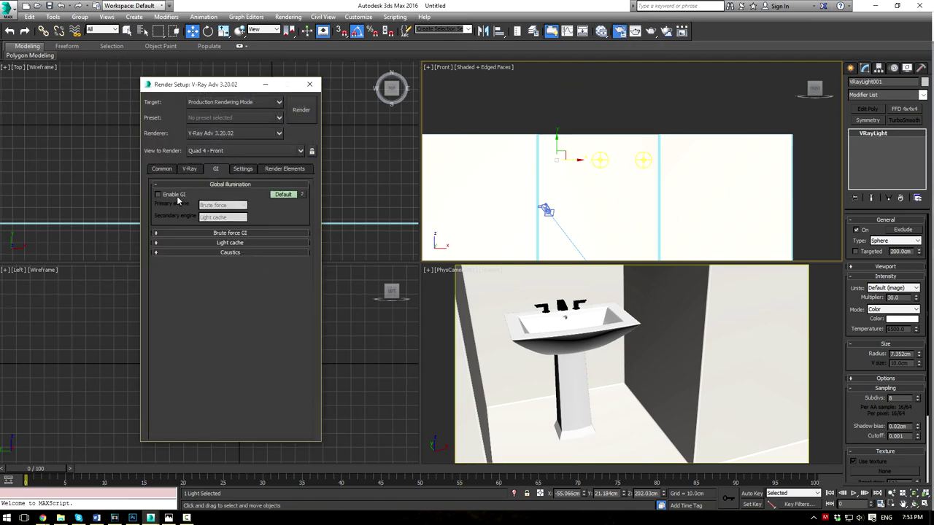
left_click(177, 197)
left_click(223, 218)
left_click(228, 205)
left_click(228, 205)
left_click(221, 213)
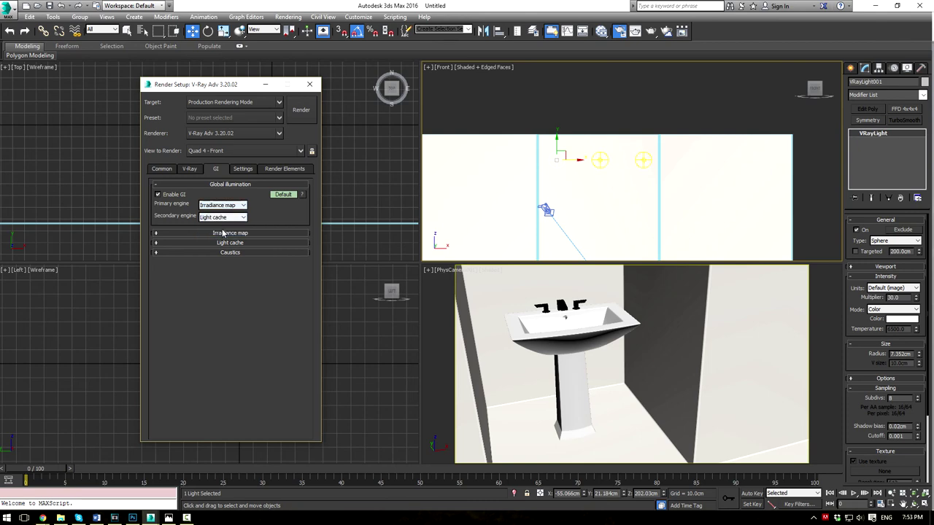
Step: Set the irradiance map preset to Low and the light cache subdivs to 200, and render the physical camera view
left_click(223, 233)
left_click(227, 243)
left_click(219, 265)
left_click(237, 360)
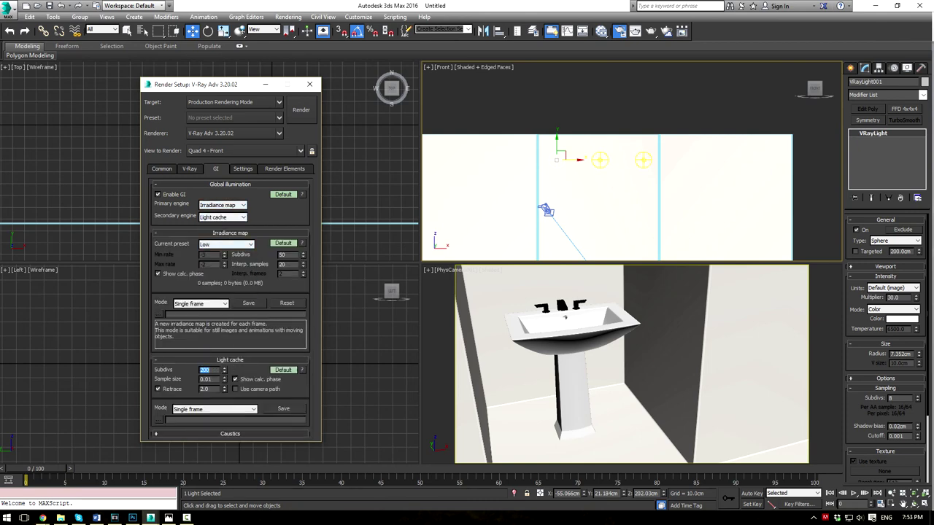
left_click(432, 295)
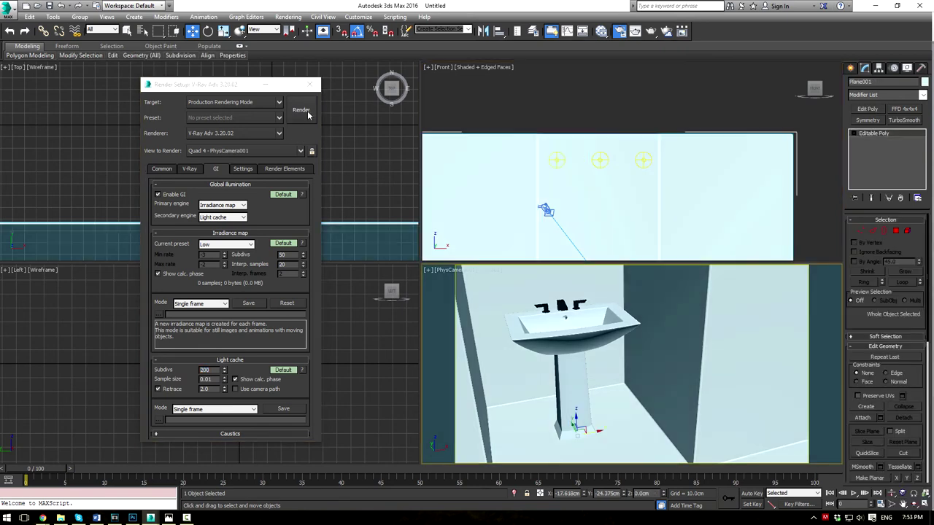
left_click(309, 114)
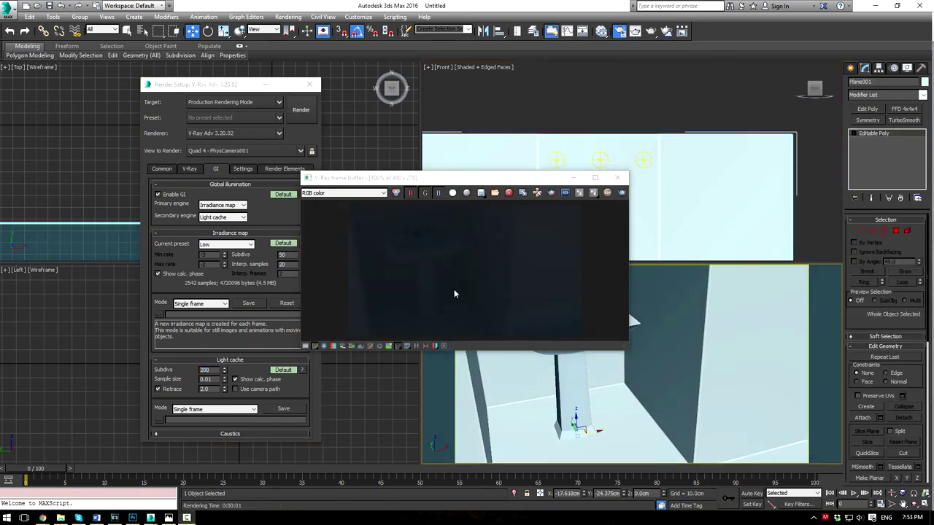
Step: Set the multiplier of the row of sphere lights to 300 and render again
left_click(554, 157)
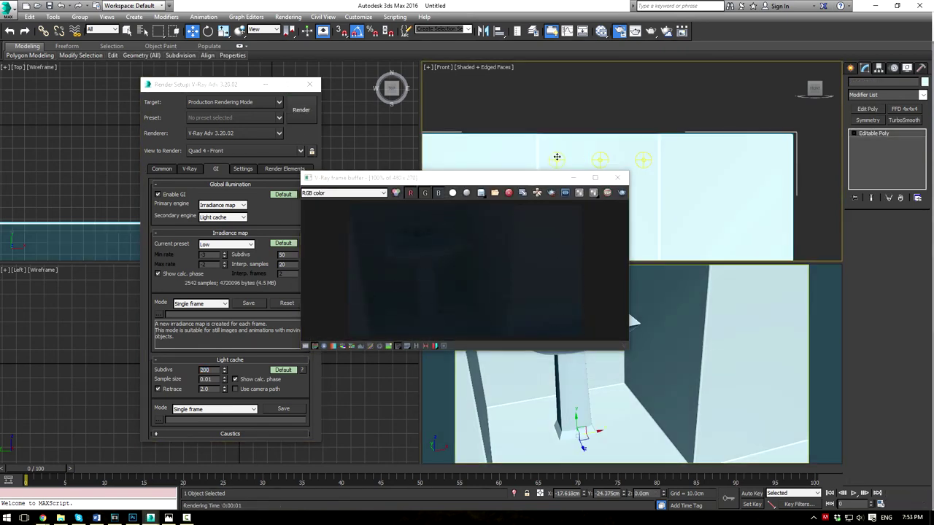
left_click(557, 158)
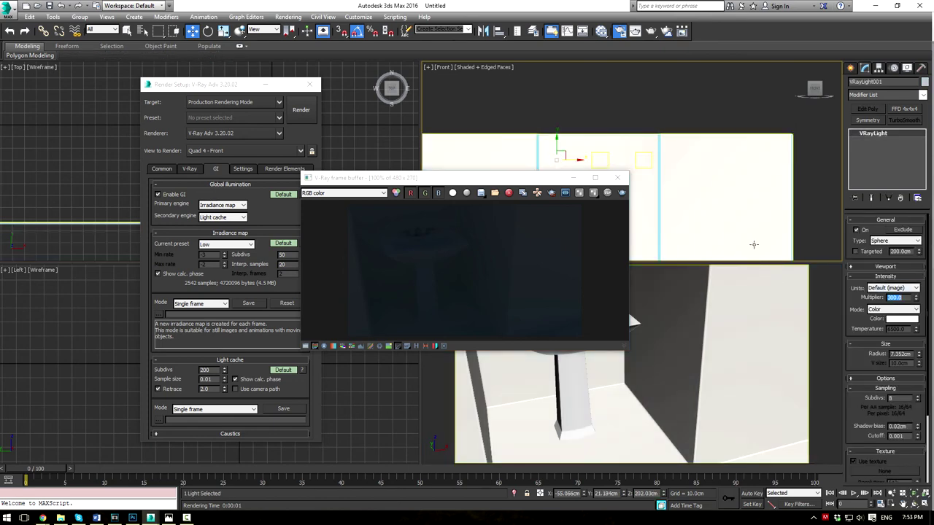
left_click(622, 194)
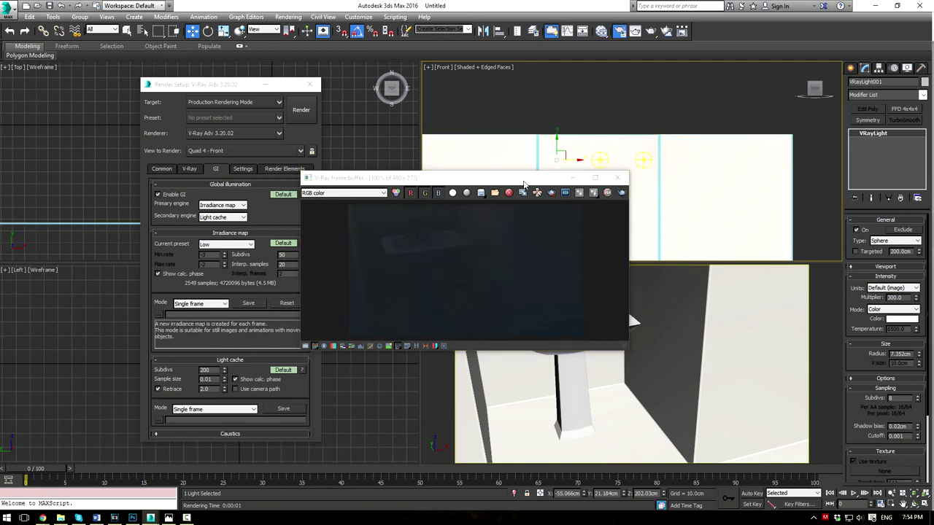
Step: Lower the physical camera's target exposure value and render its view again
left_click_drag(532, 179, 318, 125)
left_click(546, 209)
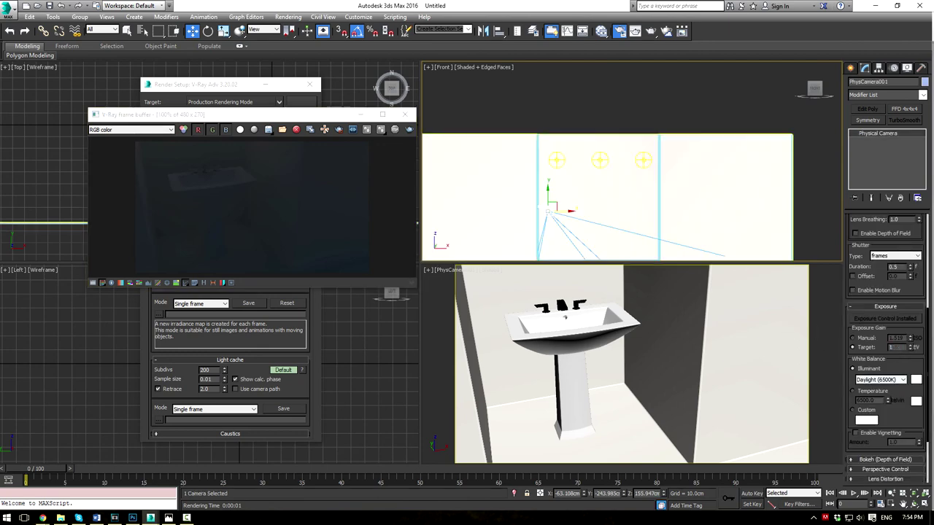
left_click(670, 356)
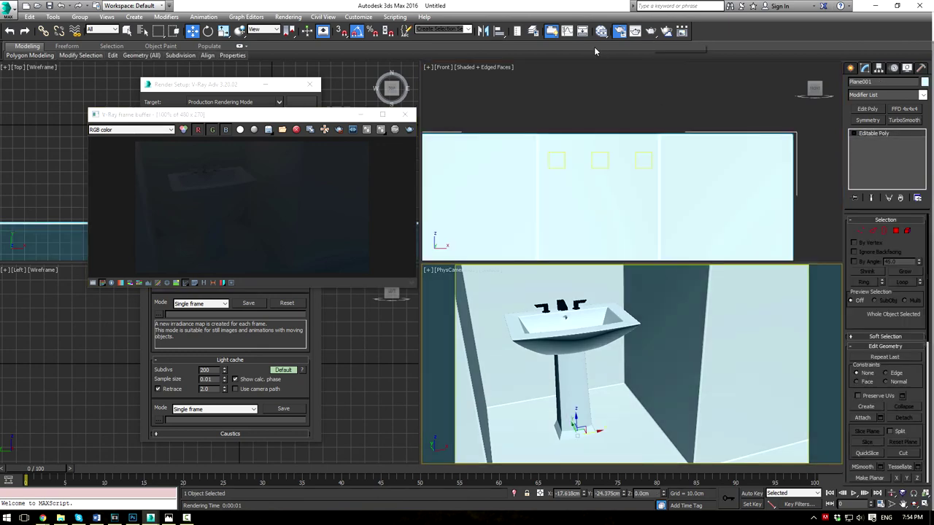
left_click(410, 131)
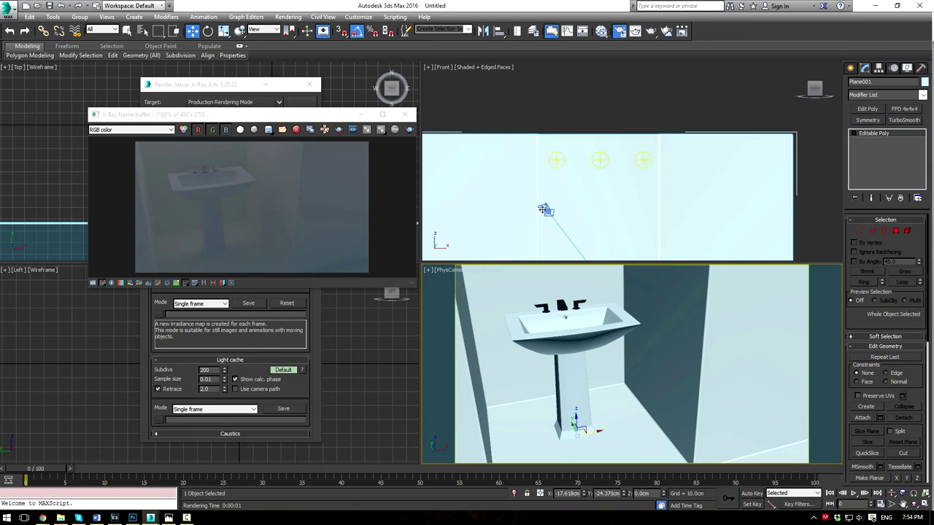
Step: Set the physical camera's exposure gain target to 14 EV, render again, and move the frame buffer to inspect the result
left_click(543, 209)
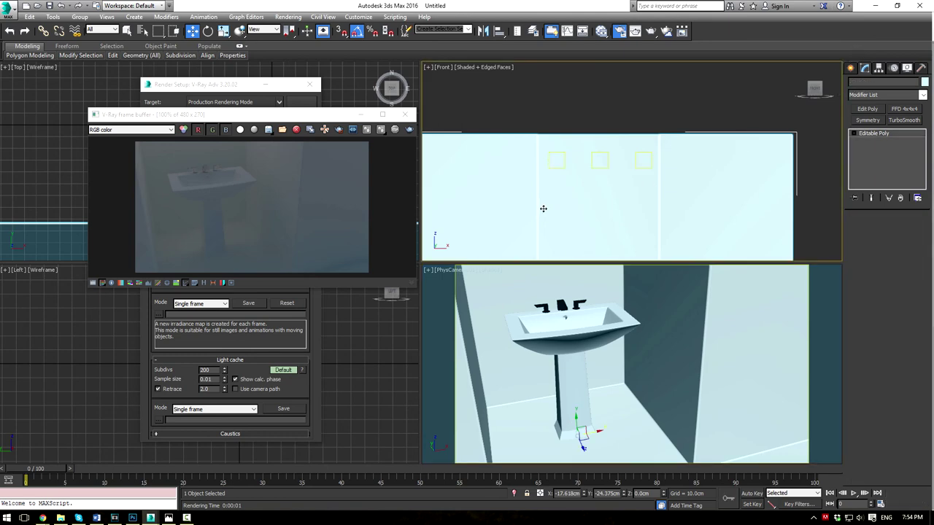
left_click(547, 213)
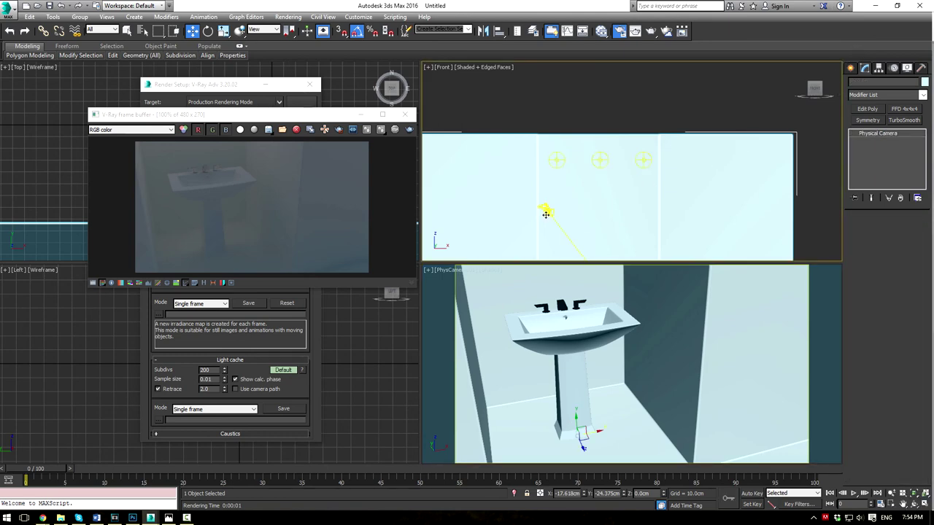
left_click_drag(902, 348, 771, 327)
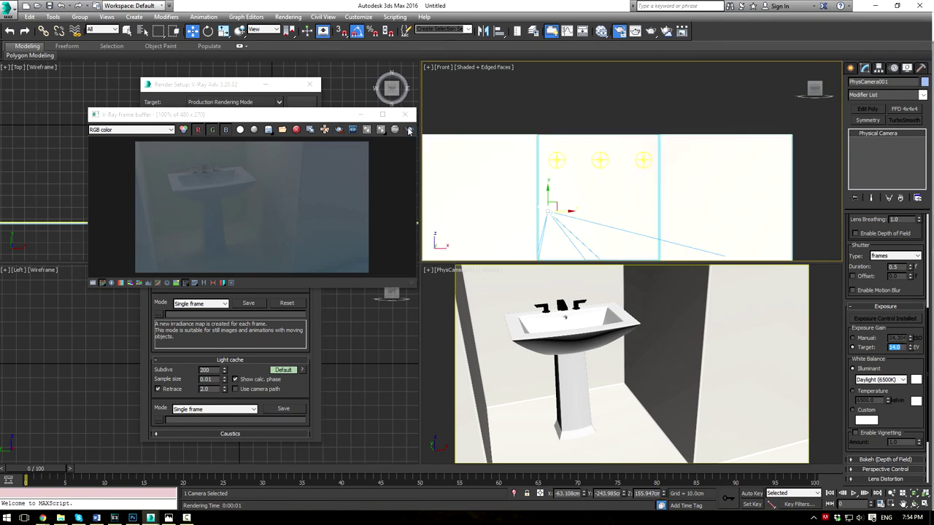
left_click(410, 130)
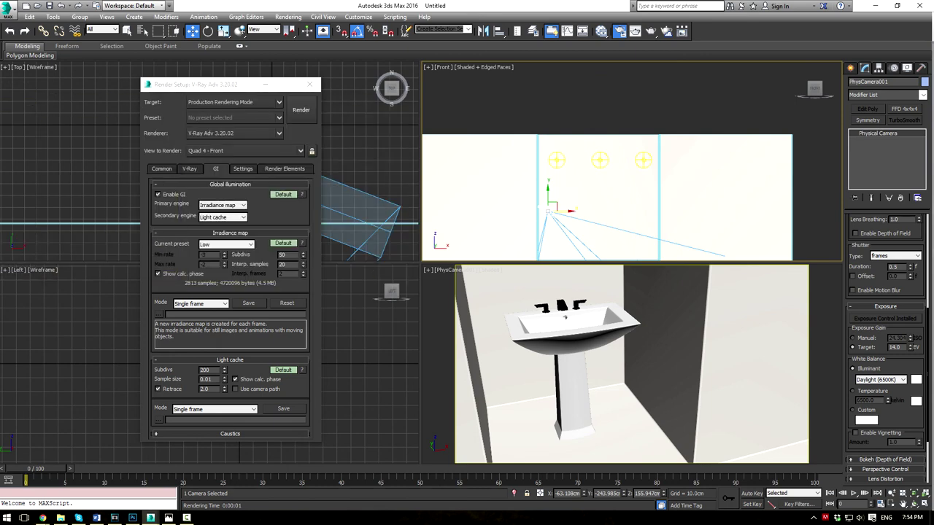
left_click_drag(376, 156, 563, 163)
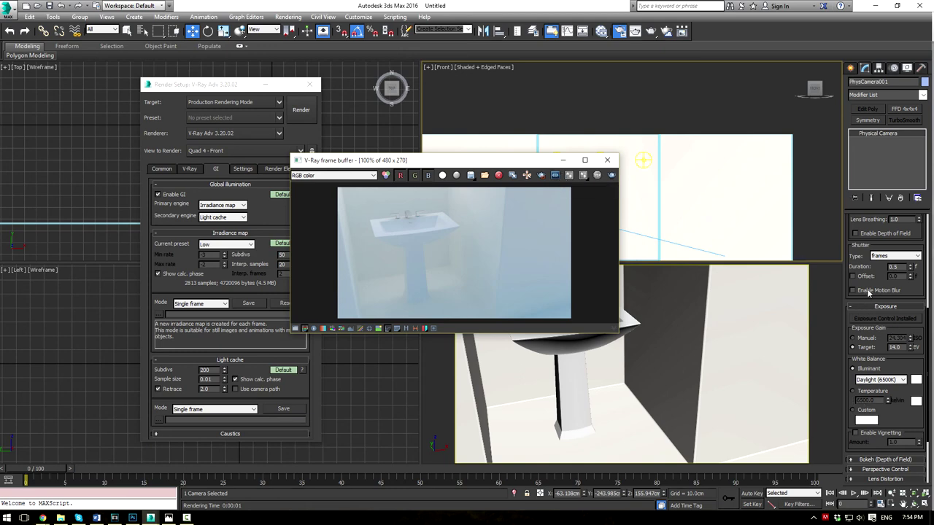
Step: Switch the sphere lights' color mode to Temperature, set it to 5000, and render again
left_click(644, 159)
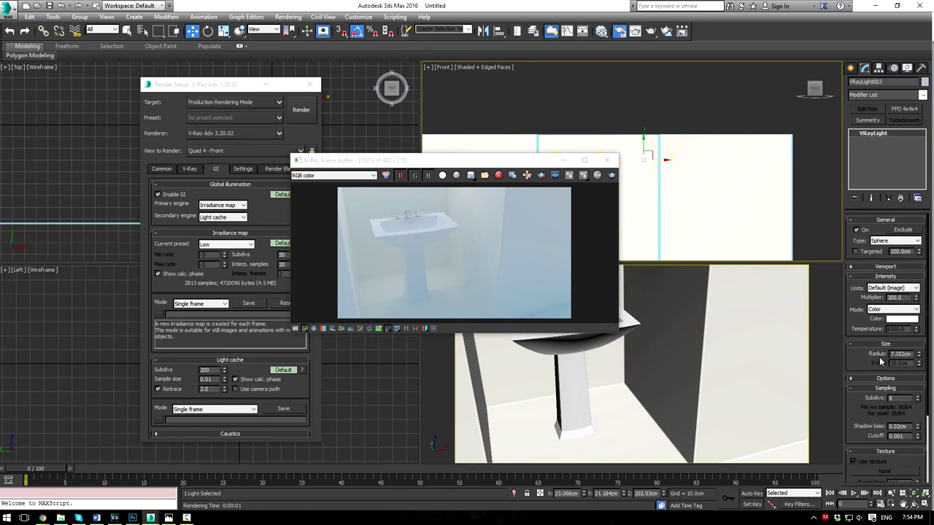
left_click(890, 316)
left_click(901, 326)
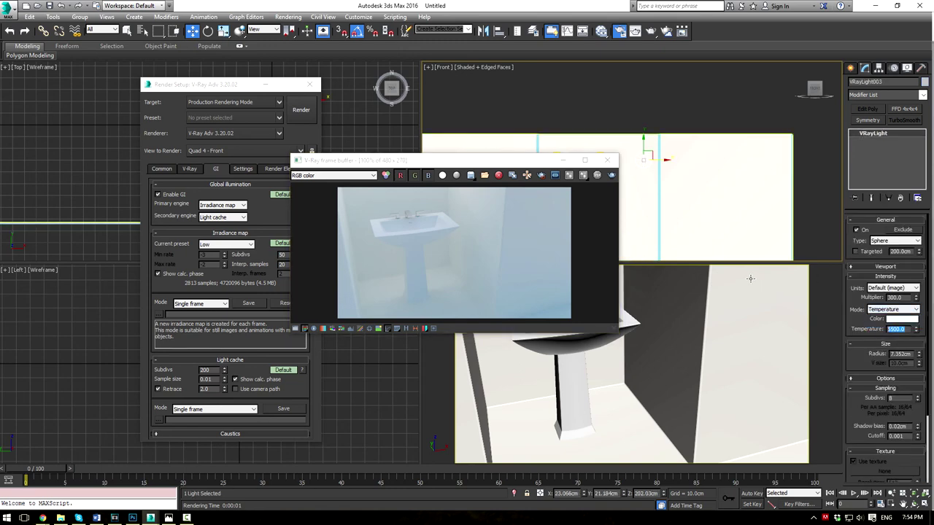
type("5000")
key("Return")
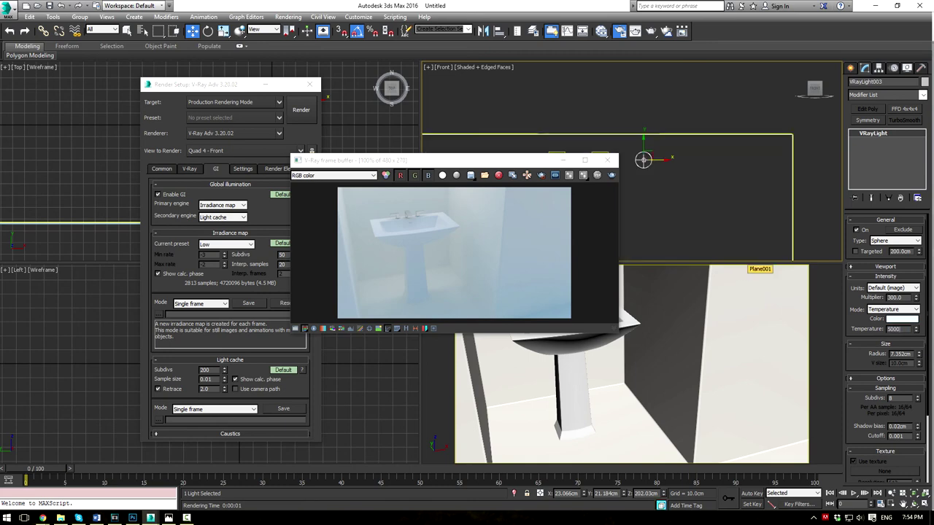
left_click(611, 176)
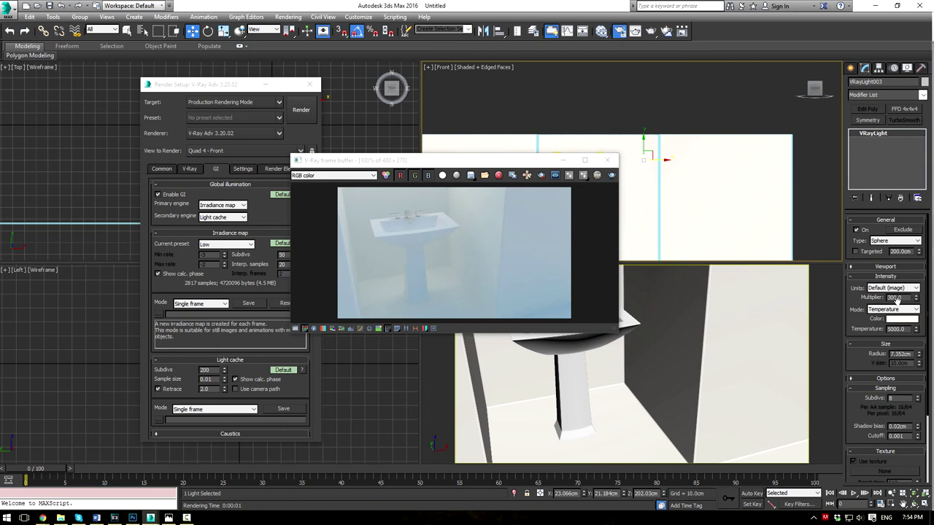
Step: Set the sphere lights' multiplier to 500, render again, and close the frame buffer and render settings
left_click_drag(906, 299, 818, 291)
type("500")
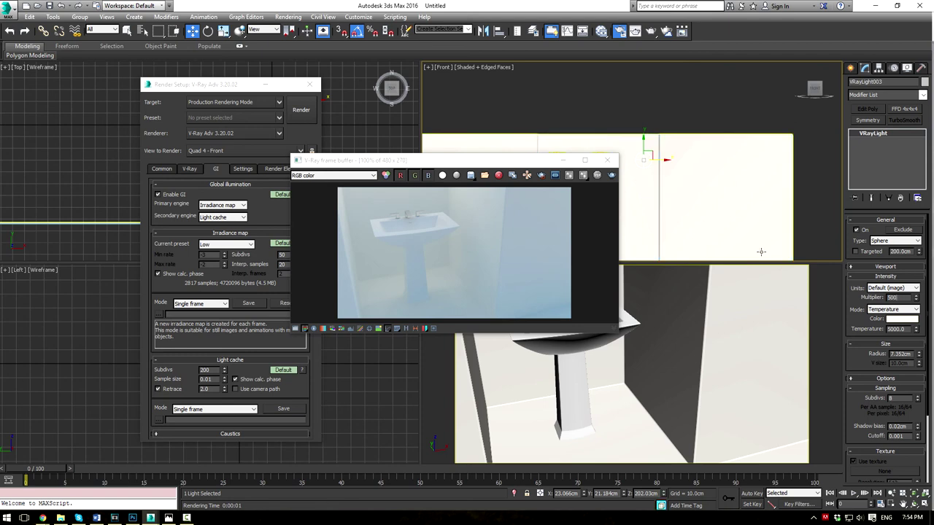
key("Return")
left_click(611, 176)
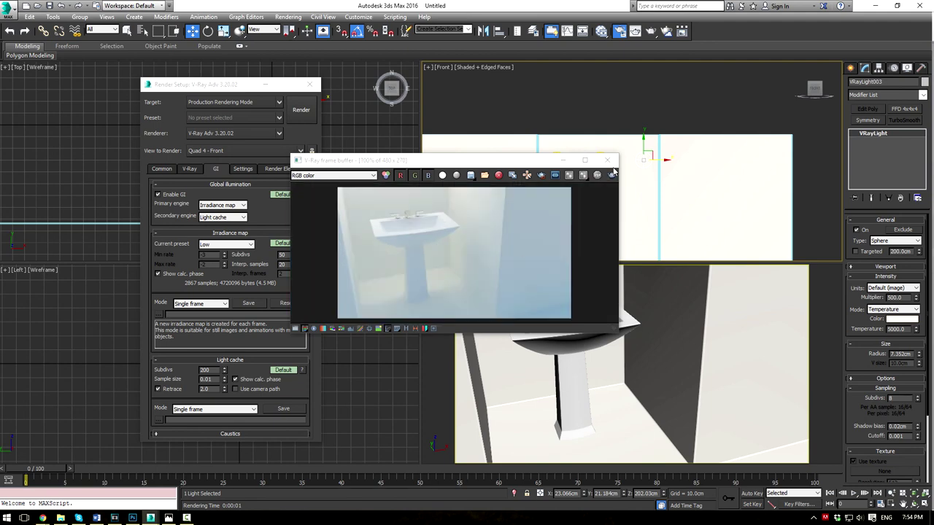
left_click(607, 160)
left_click(309, 85)
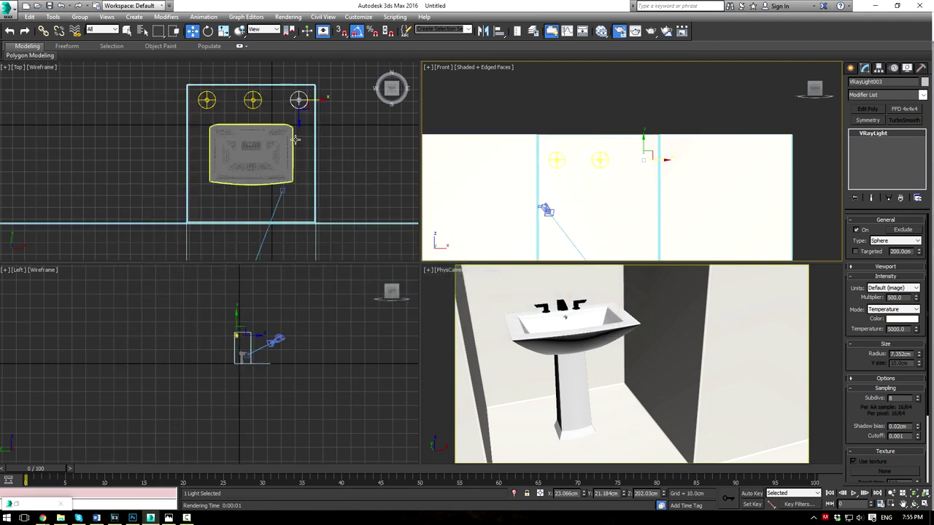
Step: Try to draw a V-Ray light beside the room in the Left view, undo it, and choose the Plane type
scroll(296, 138, "down", 4)
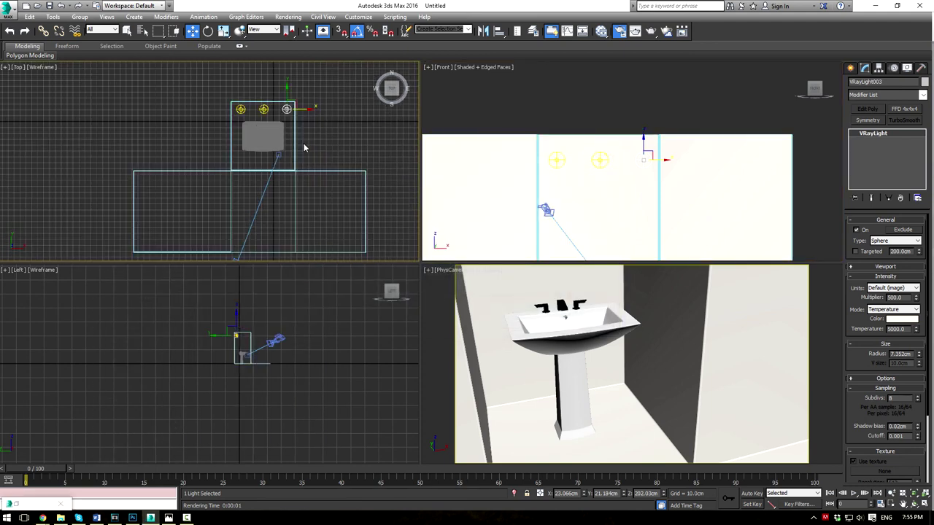
left_click(851, 68)
left_click(865, 129)
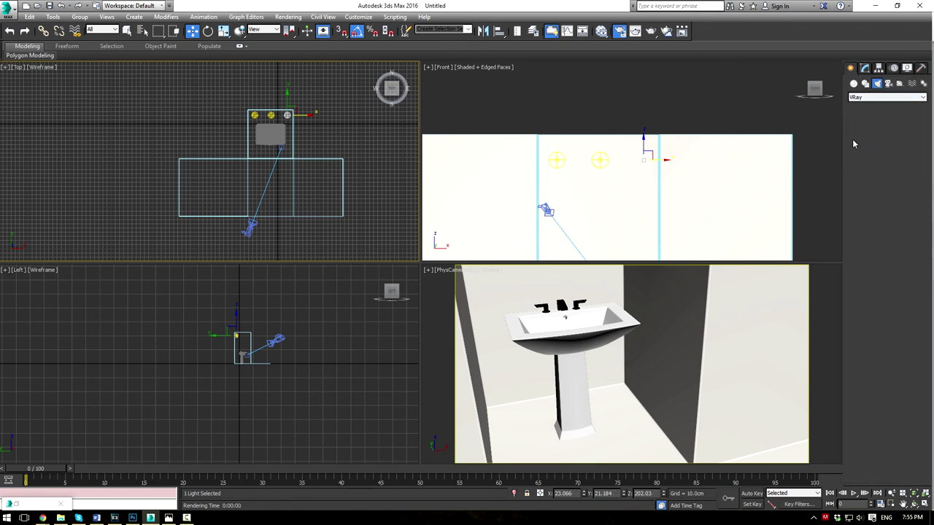
left_click_drag(220, 279, 267, 360)
scroll(275, 331, "up", 2)
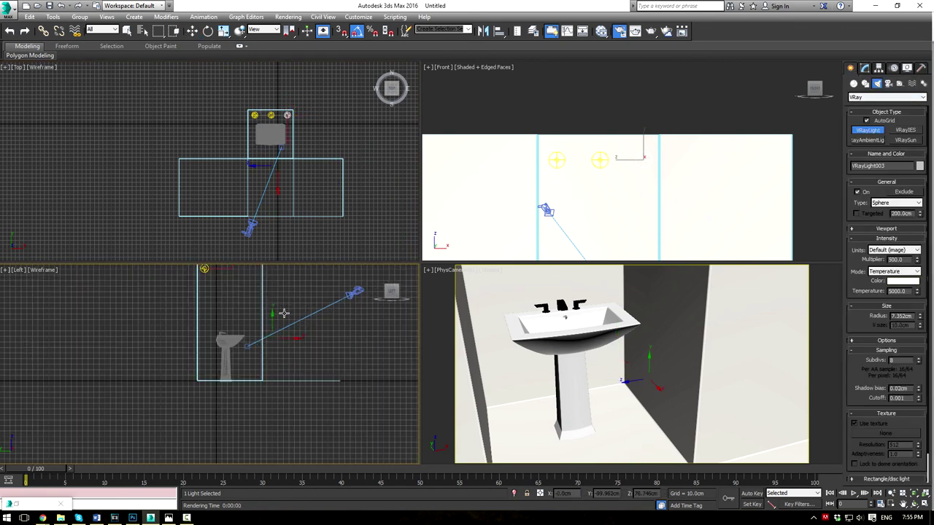
left_click_drag(279, 272, 296, 305)
key("ctrl+z")
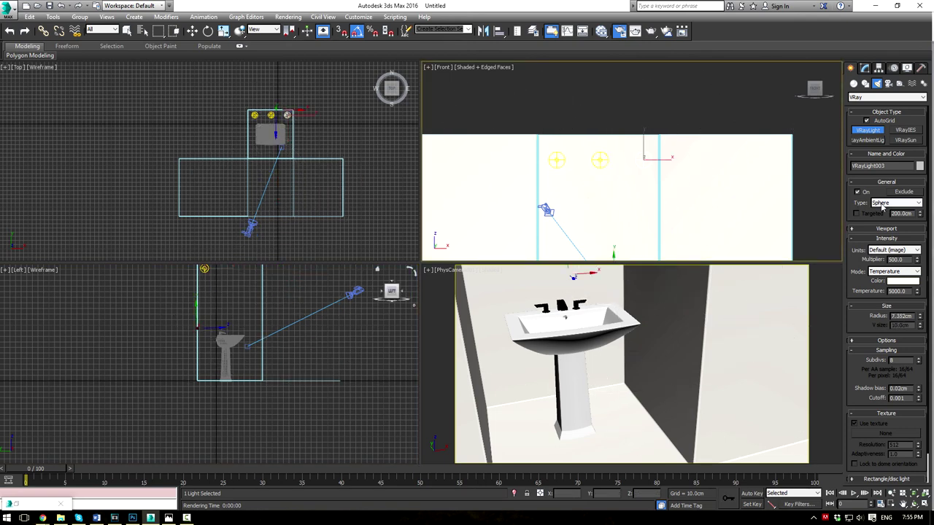
left_click(882, 204)
left_click(878, 211)
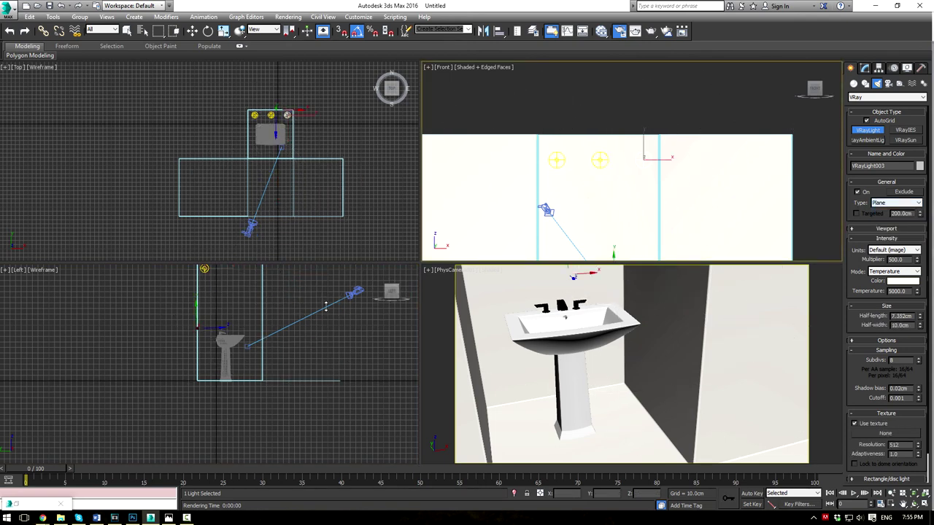
middle_click_drag(326, 307, 269, 285)
Step: Try a large V-Ray light outside the alcove in the Left view, switch it to Plane, and undo it
left_click(870, 136)
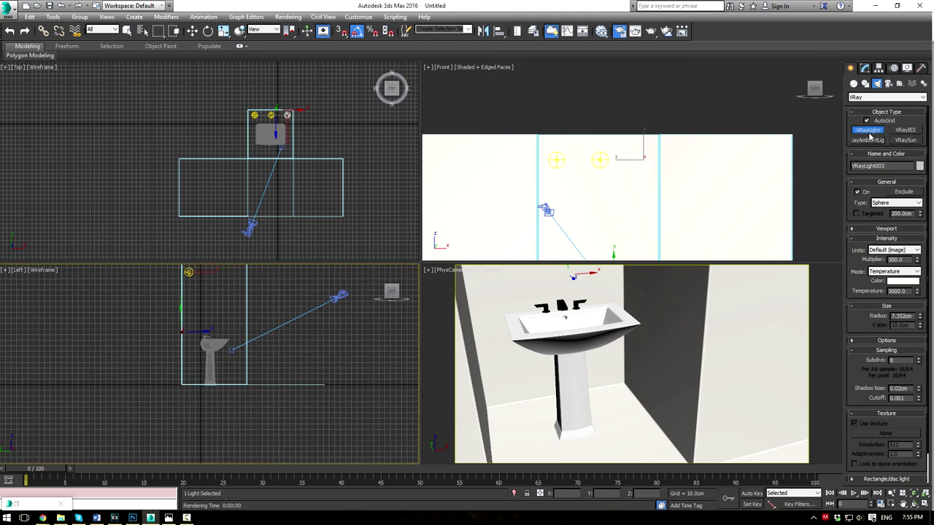
mouse_move(266, 272)
left_mouse_down()
mouse_move(306, 386)
mouse_move(263, 340)
left_mouse_up()
left_click(896, 202)
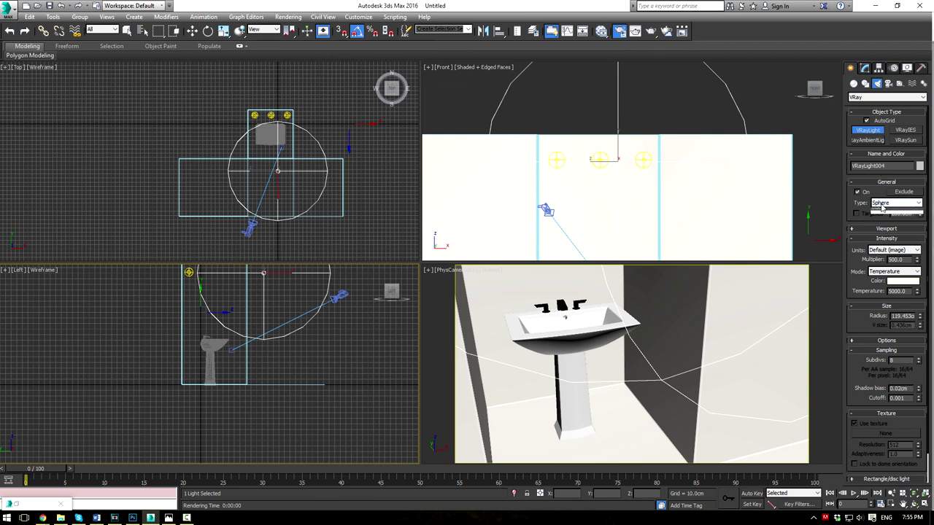
left_click(883, 211)
middle_click_drag(282, 322, 278, 344)
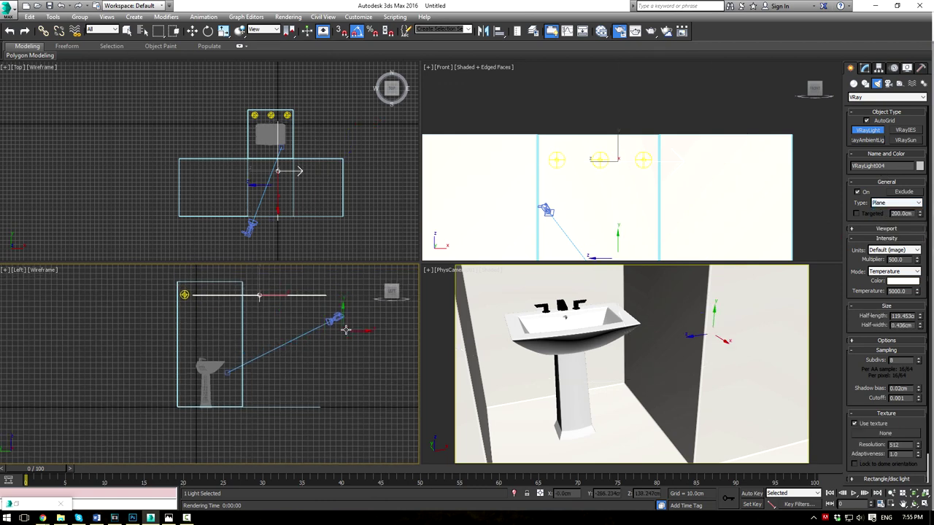
key("ctrl+z")
key("ctrl+z")
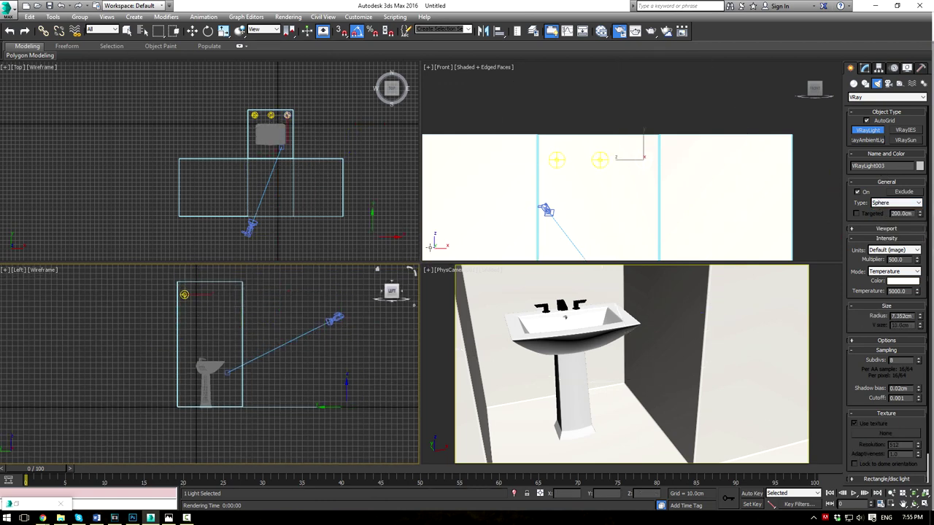
Step: Draw a V-Ray sphere light above the camera in the Left view and change its type to Plane
middle_click_drag(307, 321, 281, 333)
scroll(282, 333, "down", 2)
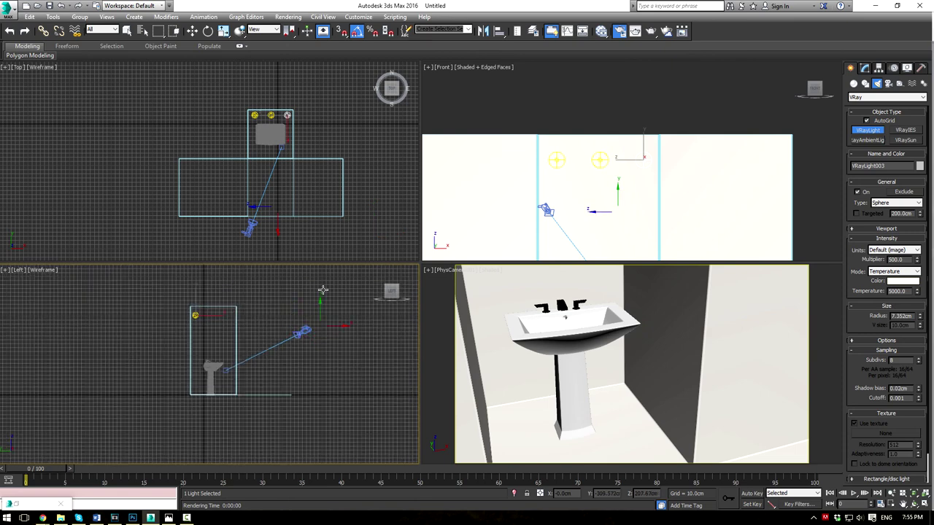
key("ctrl+y")
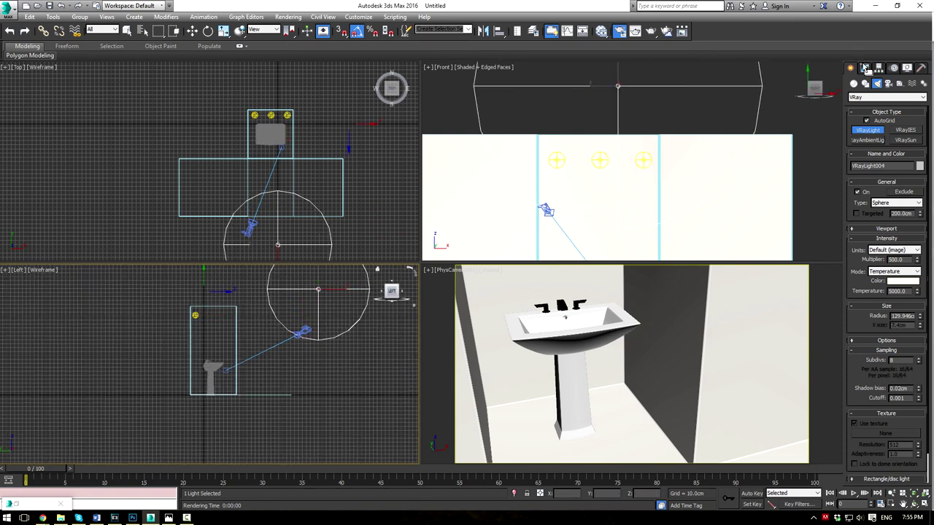
left_click(864, 68)
left_click(891, 241)
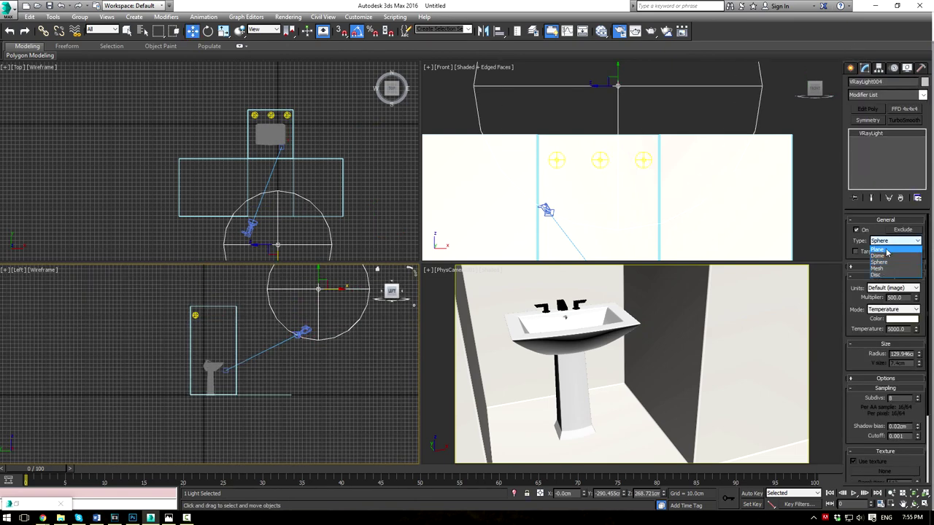
left_click(886, 249)
Step: Try to scale the new plane light in the Left view, then undo the scaling
middle_click_drag(319, 309, 308, 312)
key("r")
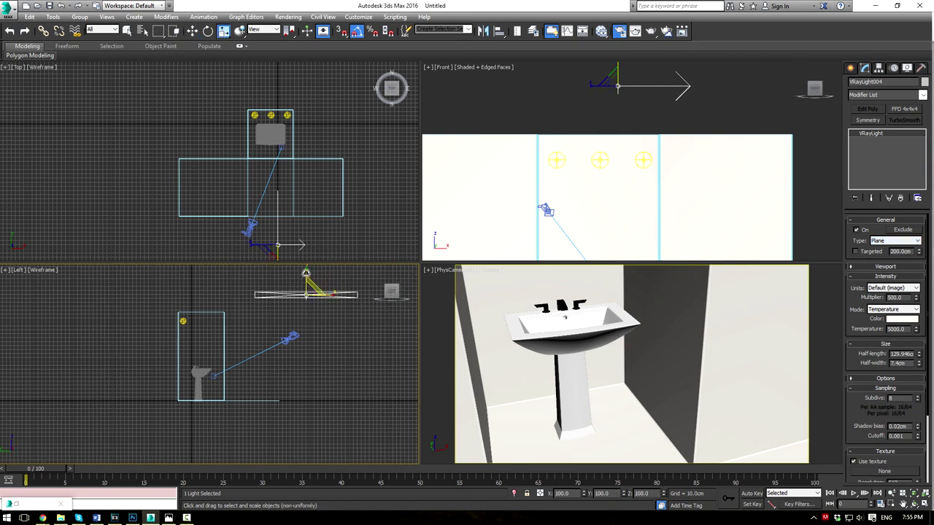
left_click_drag(307, 275, 356, 331)
right_click(639, 166)
key("ctrl+z")
key("ctrl+z")
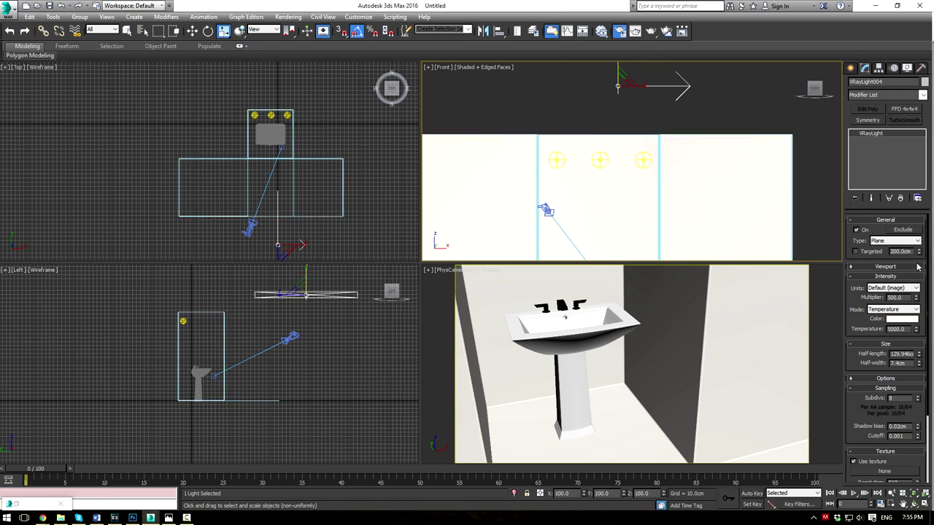
left_click(642, 115)
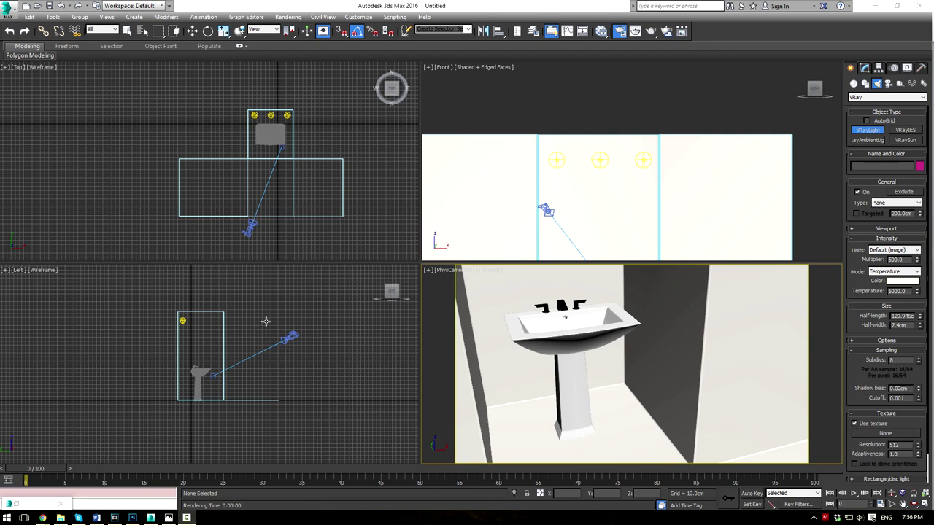
Step: Draw a V-Ray plane light, half-size about 50 by 97 cm, and place it in the room's right wing facing inward
left_click_drag(266, 322, 226, 398)
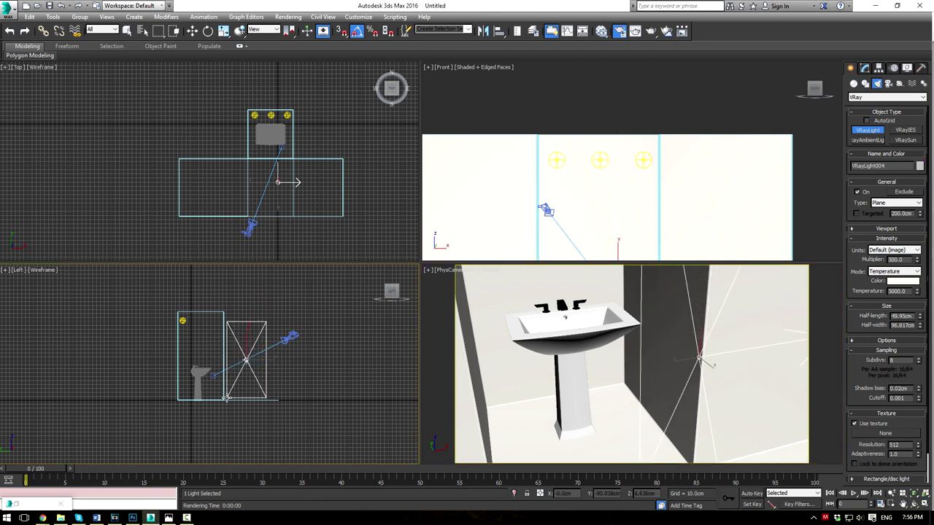
scroll(337, 179, "up", 2)
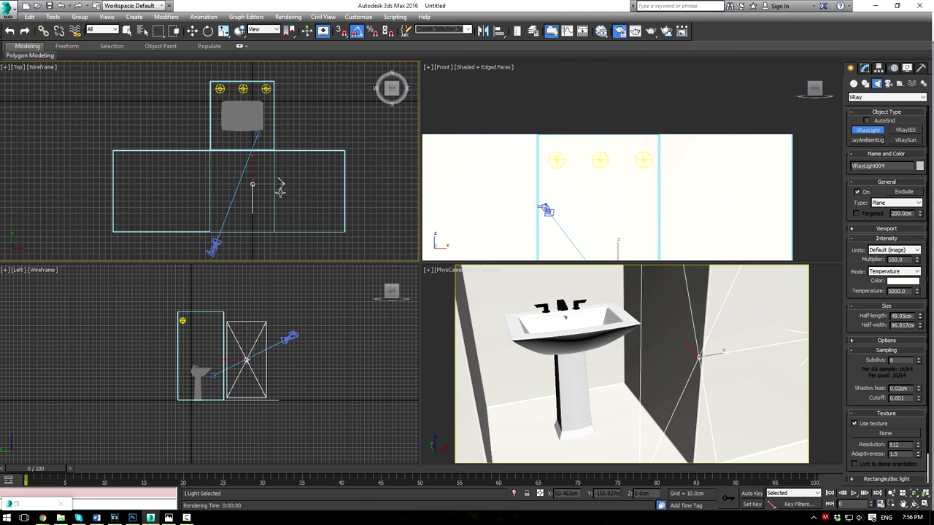
key("w")
left_click_drag(271, 187, 245, 235)
key("e")
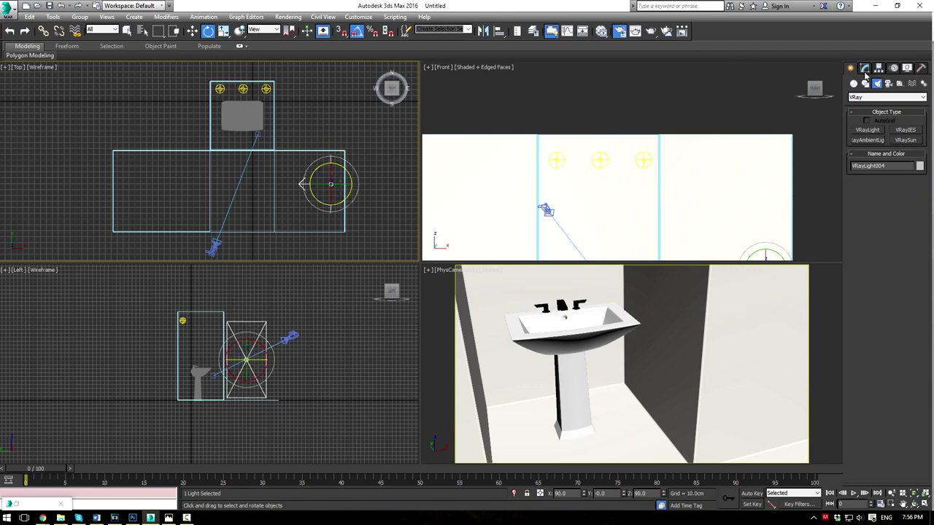
Step: Set the plane light's temperature to 6500, render the camera view, and close the frame buffer
left_click(864, 67)
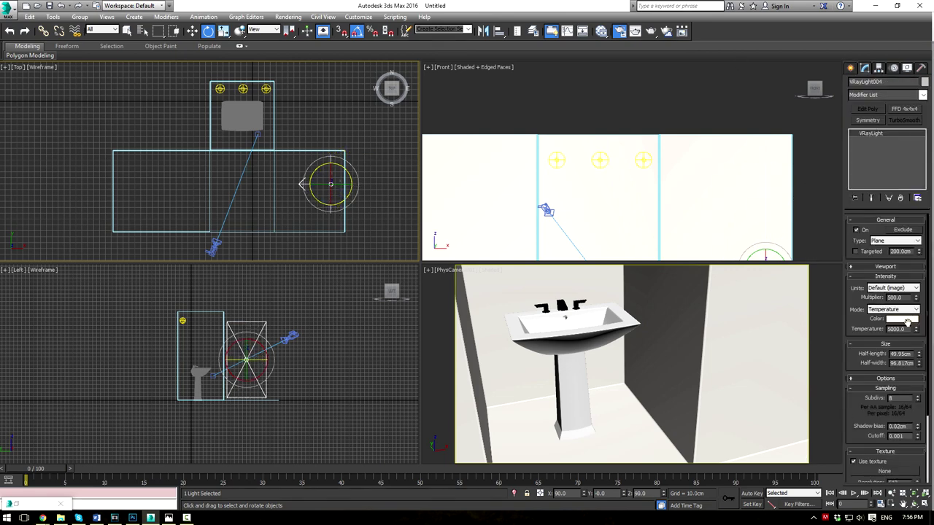
type("6")
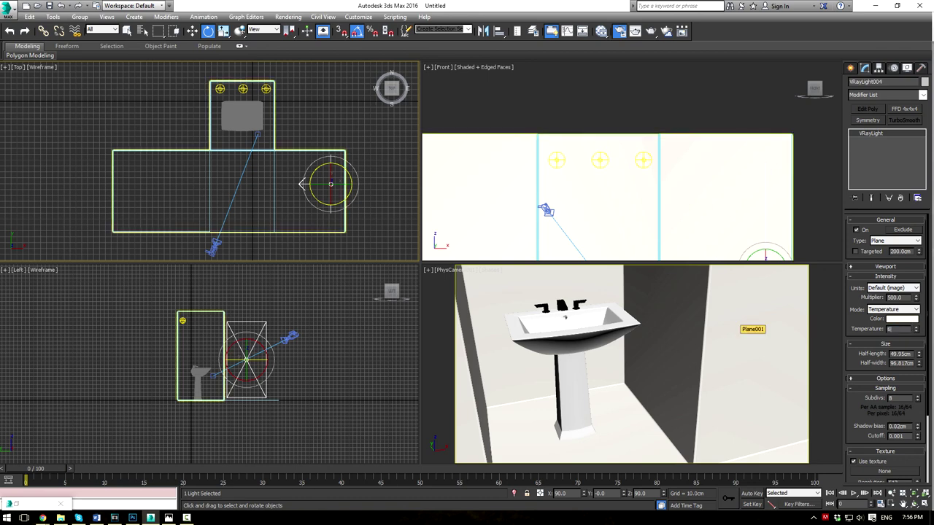
key("Return")
left_click(836, 304)
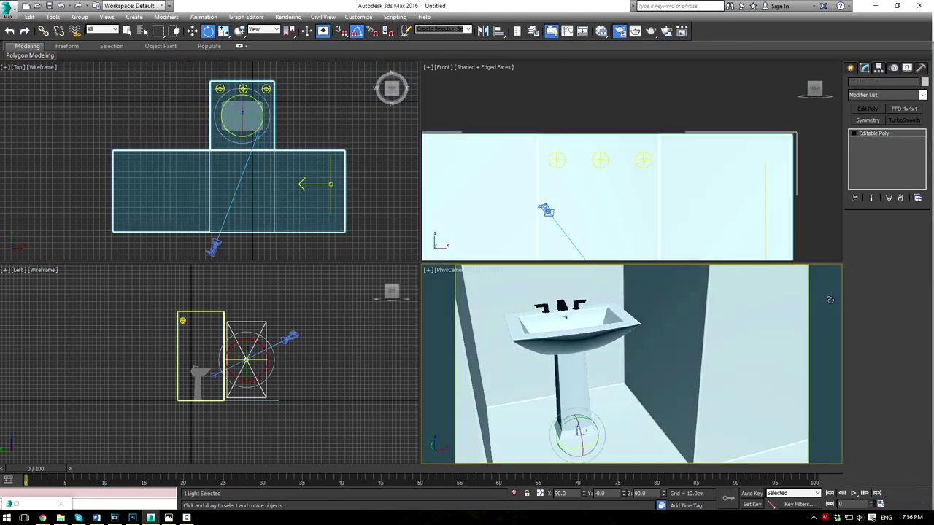
left_click(651, 33)
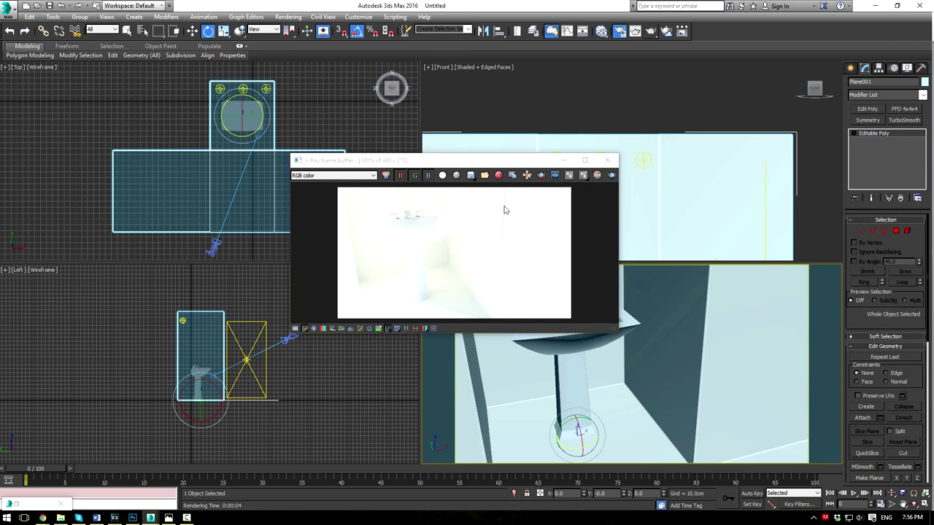
left_click(608, 161)
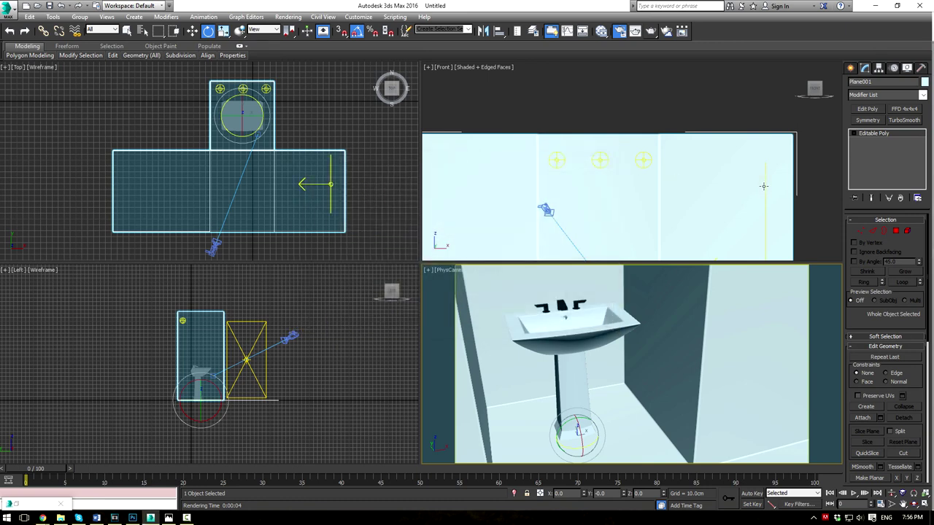
Step: Set the plane light's multiplier to 250 and render the camera view again to inspect the lighting
left_click(333, 189)
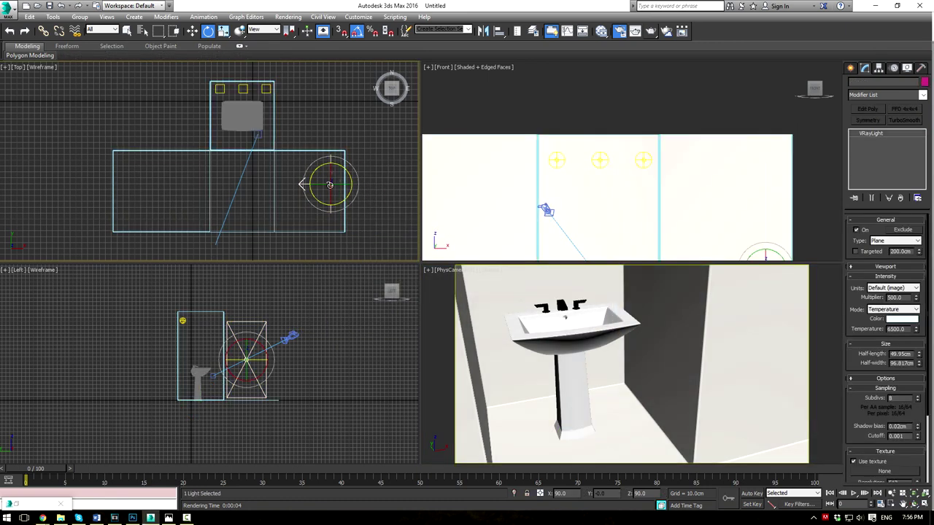
left_click_drag(904, 297, 811, 283)
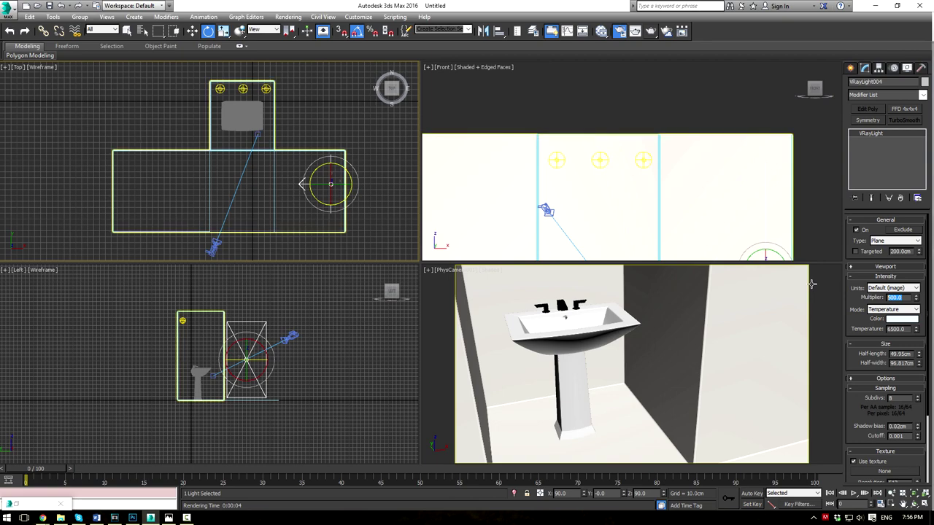
type("250")
left_click(816, 321)
left_click(652, 30)
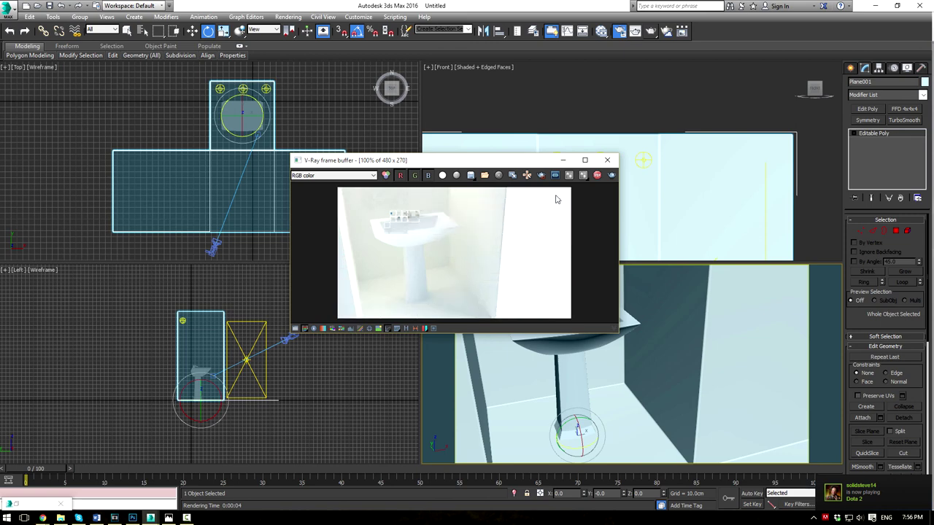
scroll(414, 224, "up", 1)
scroll(430, 235, "down", 2)
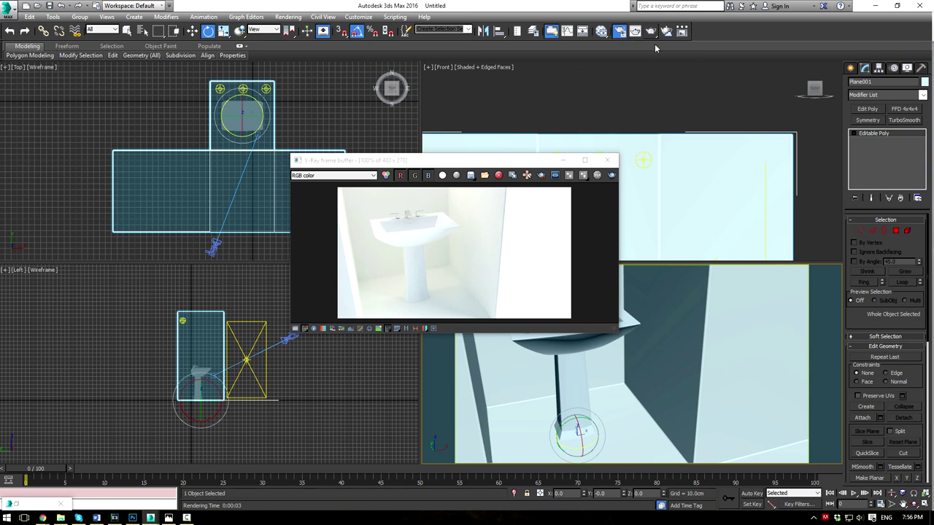
Step: Set the irradiance map preset to High and the light cache subdivs to 1000 in the render settings
left_click(619, 32)
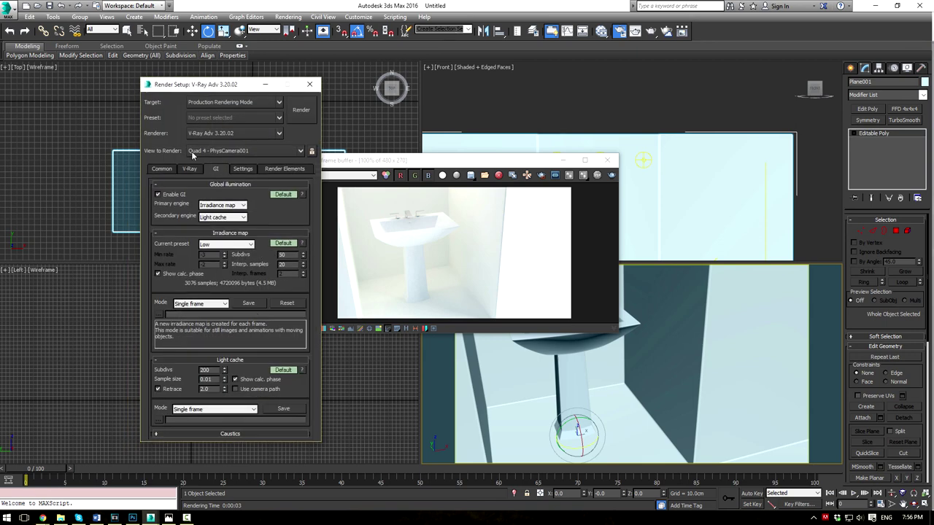
left_click(219, 244)
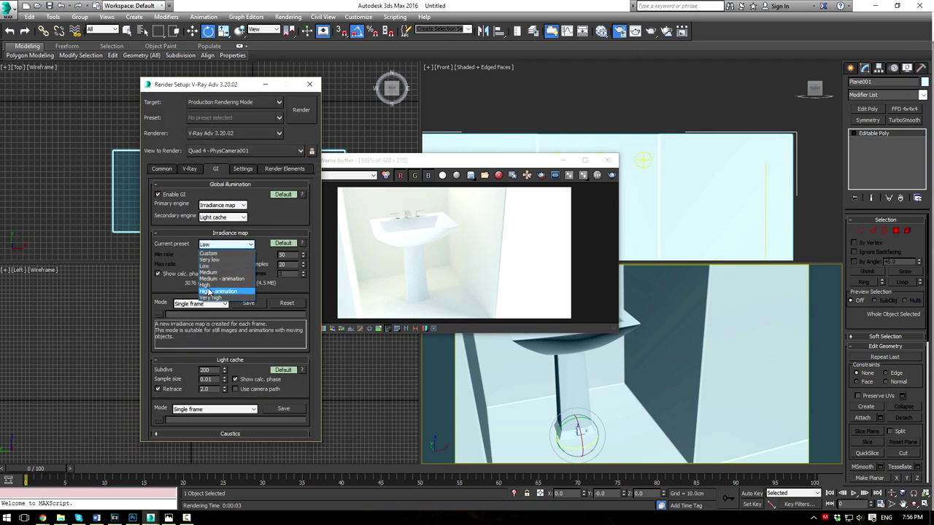
left_click(205, 284)
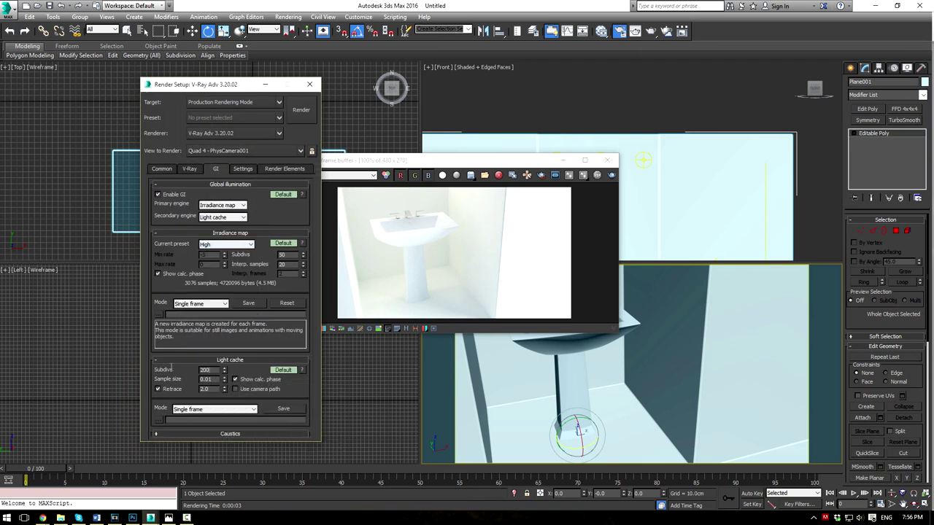
type("1000")
Step: Set the output size to 1920x1080 and start the final render of the camera view
left_click(194, 171)
left_click(167, 169)
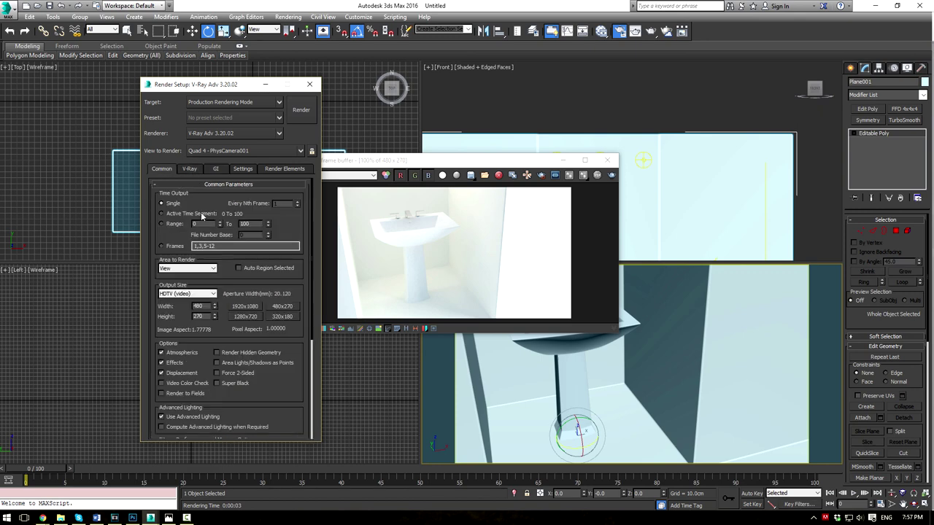
left_click(245, 307)
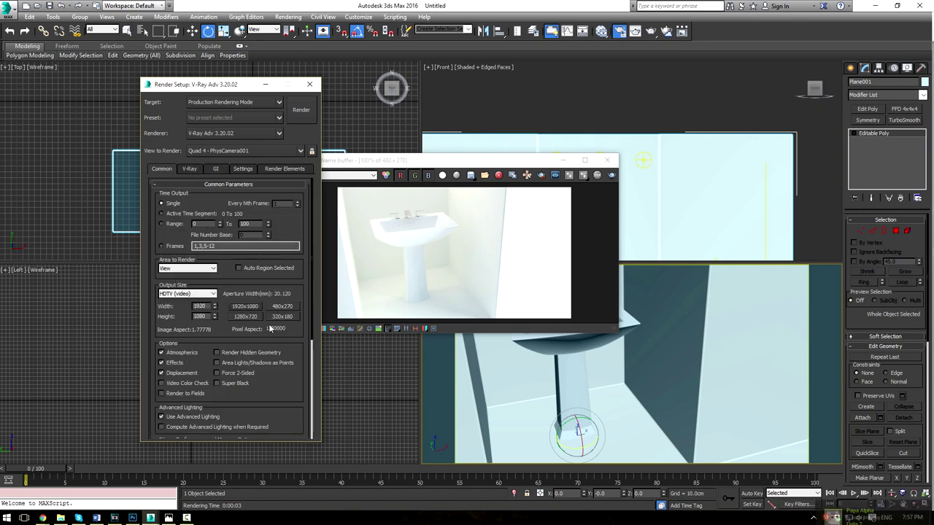
left_click(301, 110)
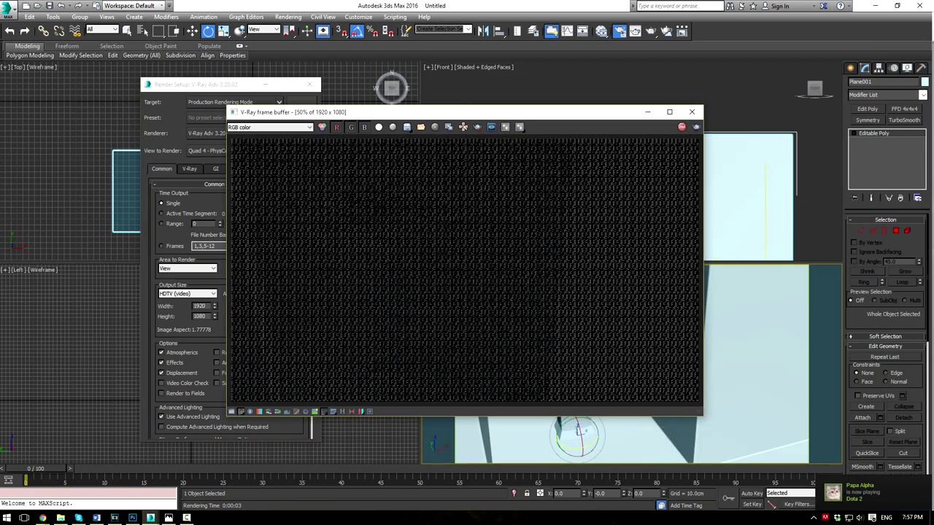